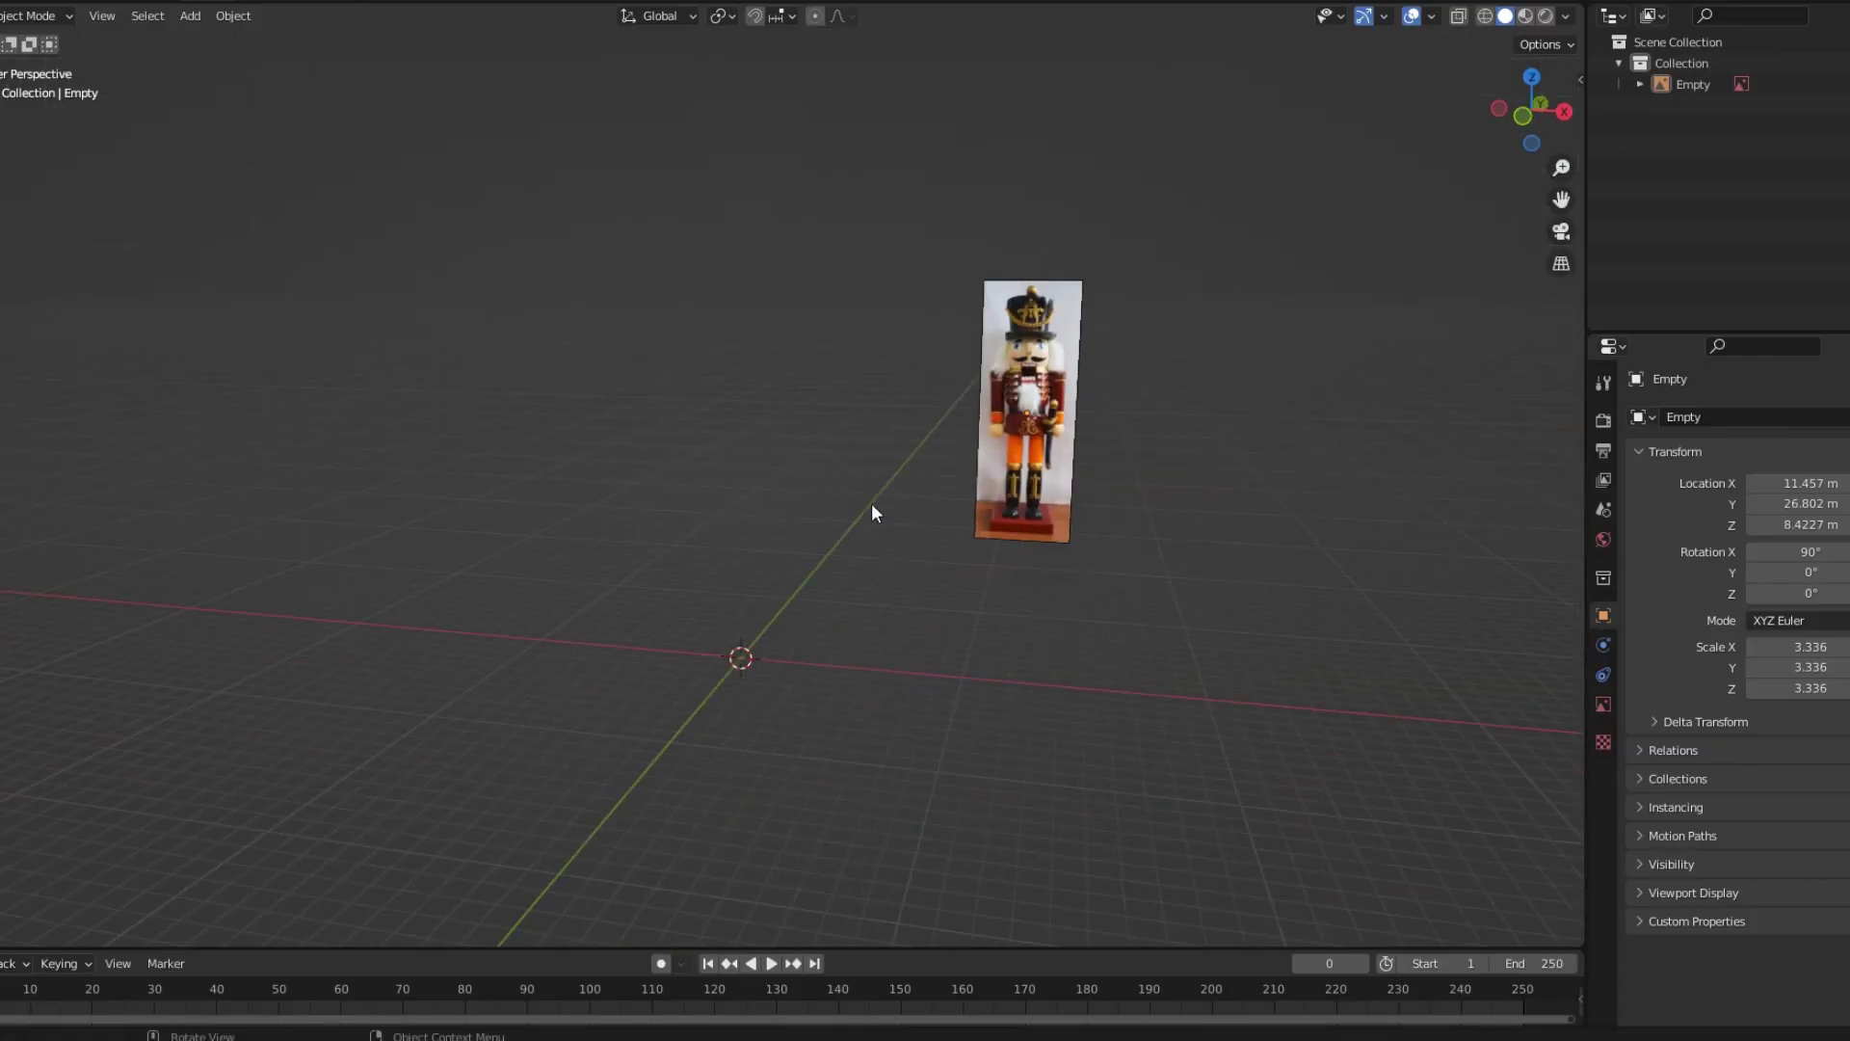
# Add a cylinder and scale it into a tall torso beside the reference in front view.
pyautogui.hotkey('shift', 'a')
pyautogui.click(960, 607)
pyautogui.press('KP_1')
pyautogui.press('s')
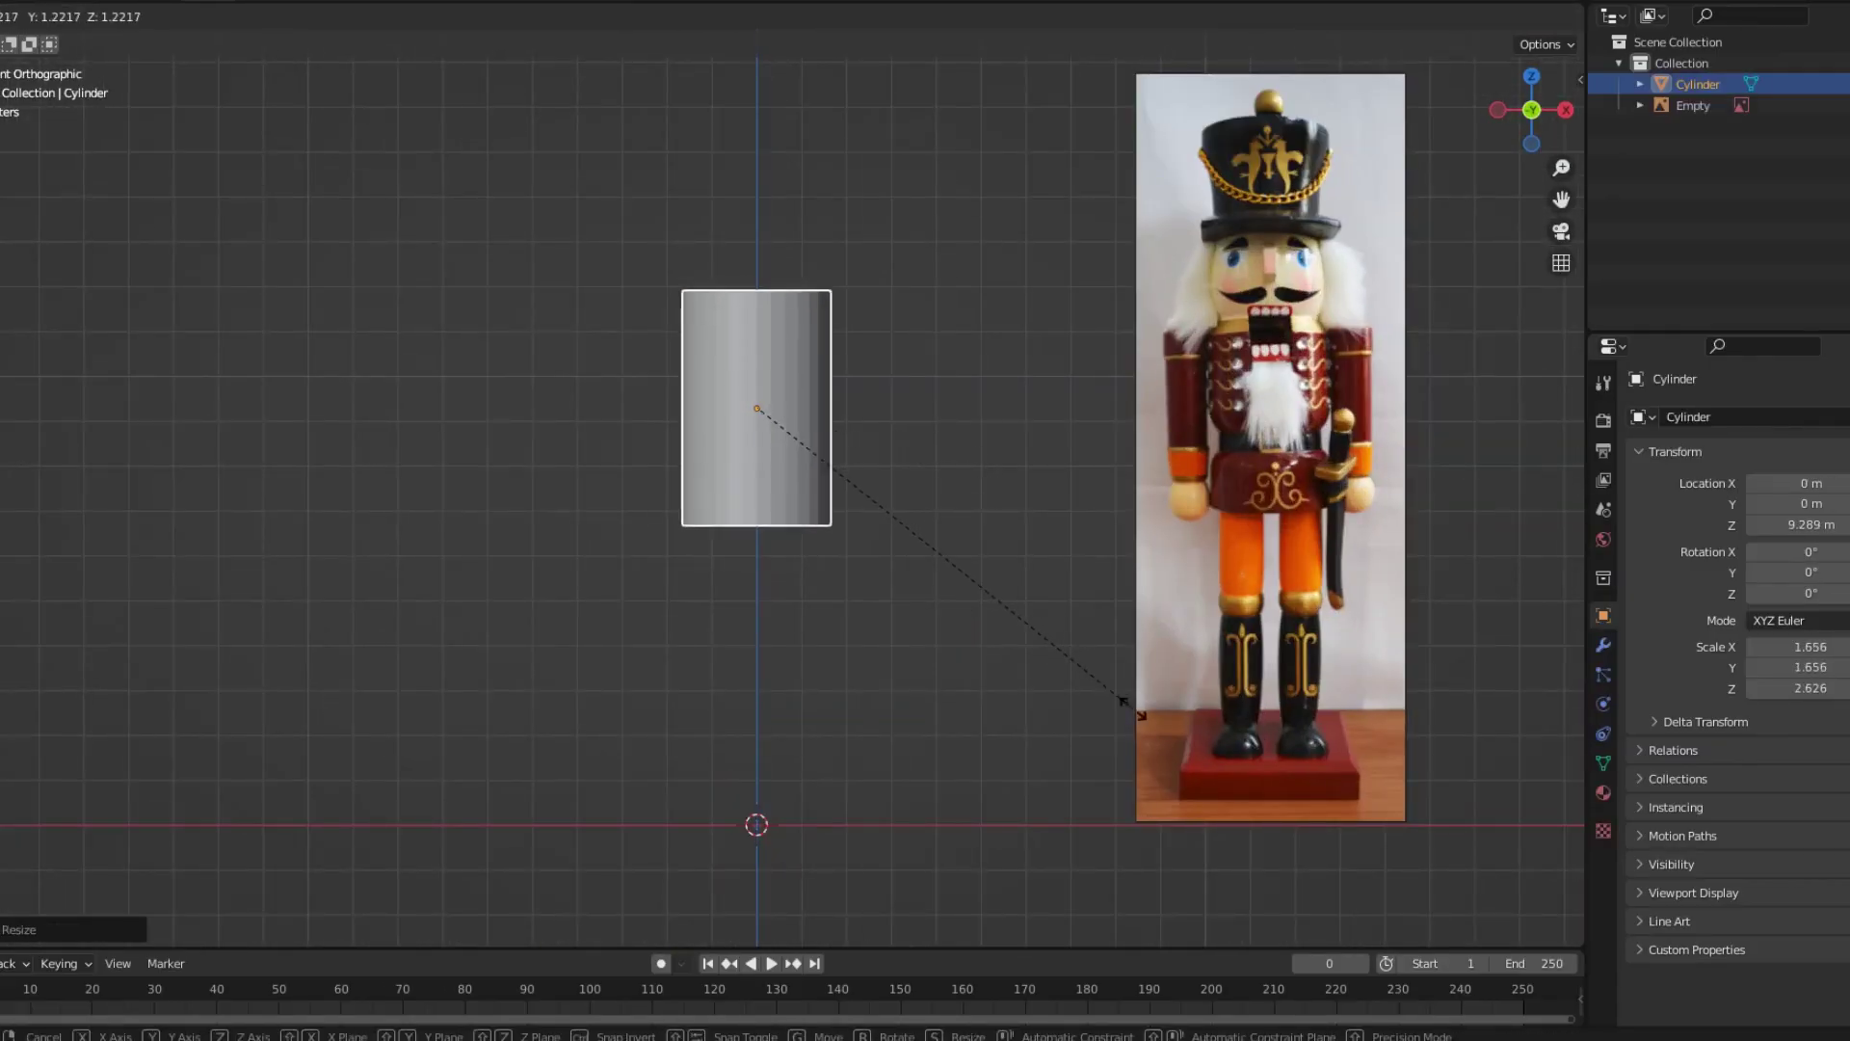
pyautogui.click(1137, 709)
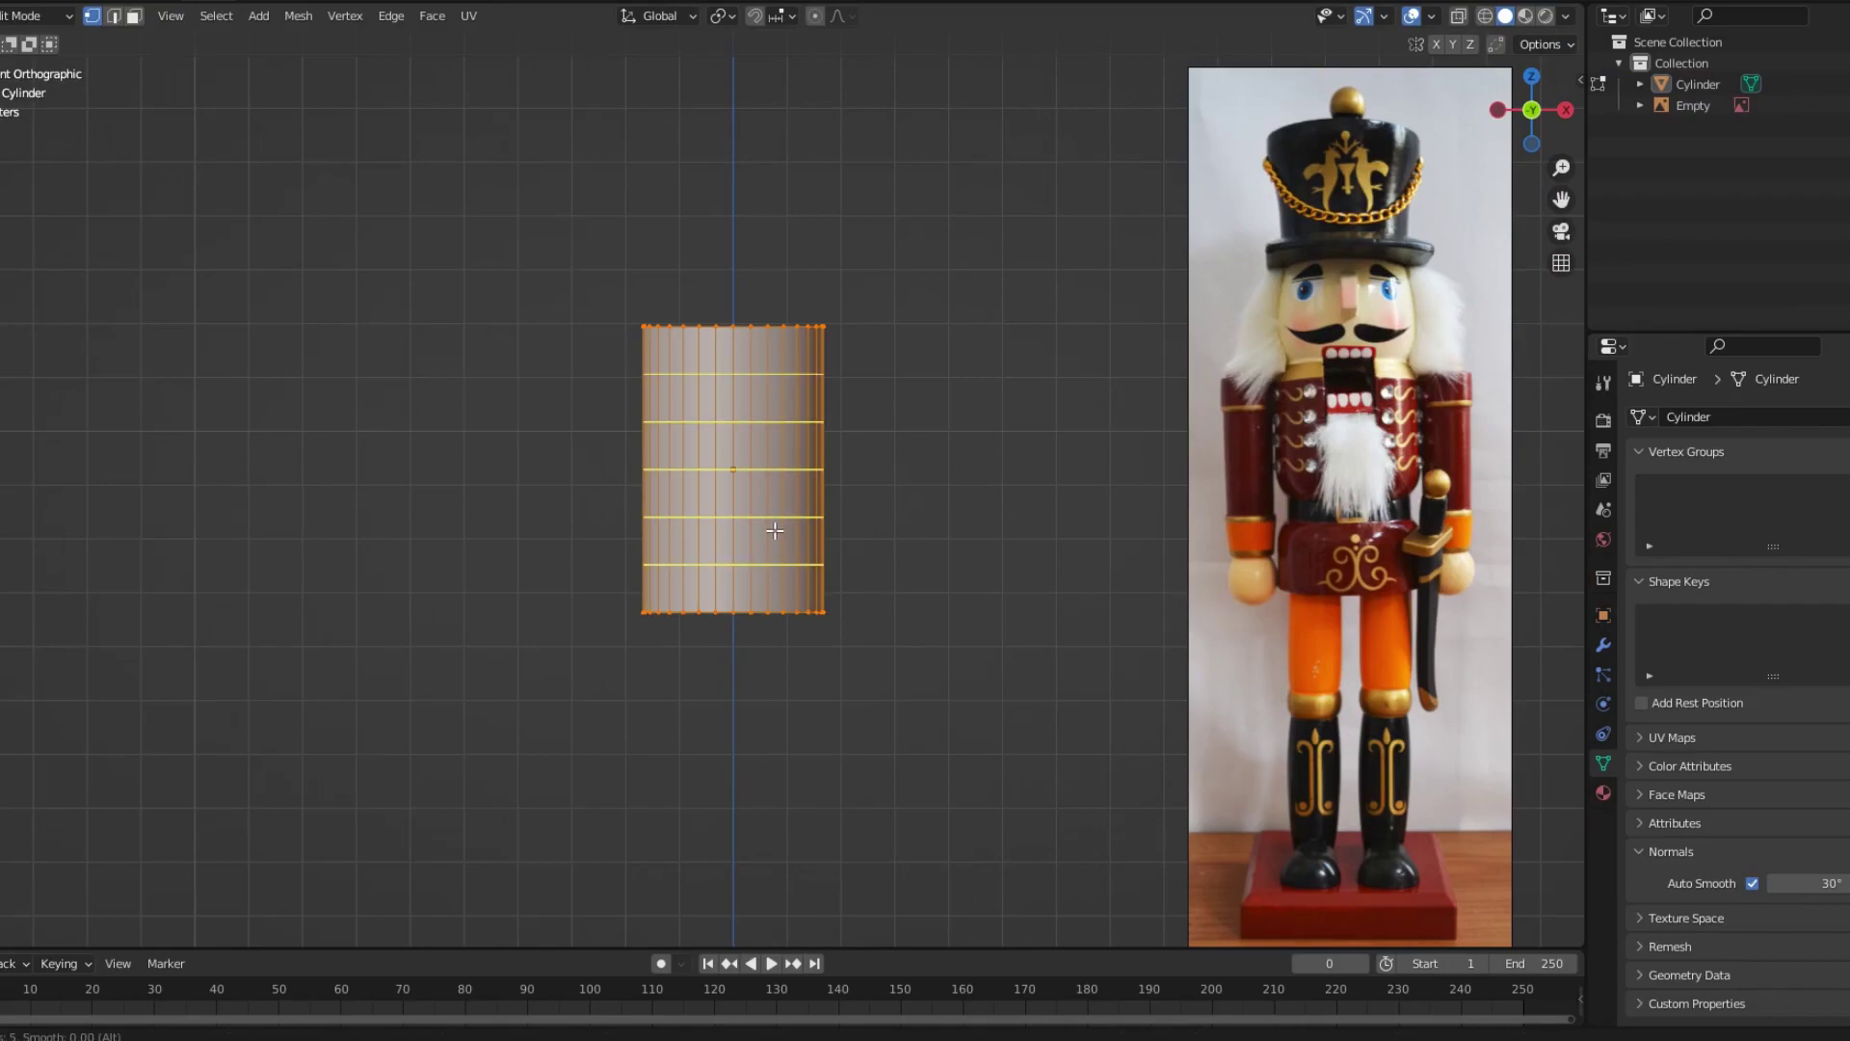
# Inset and pull in a narrower band near the torso's lower middle.
pyautogui.scroll(3, 734, 512)
pyautogui.scroll(-2, 909, 550)
pyautogui.scroll(4, 1066, 570)
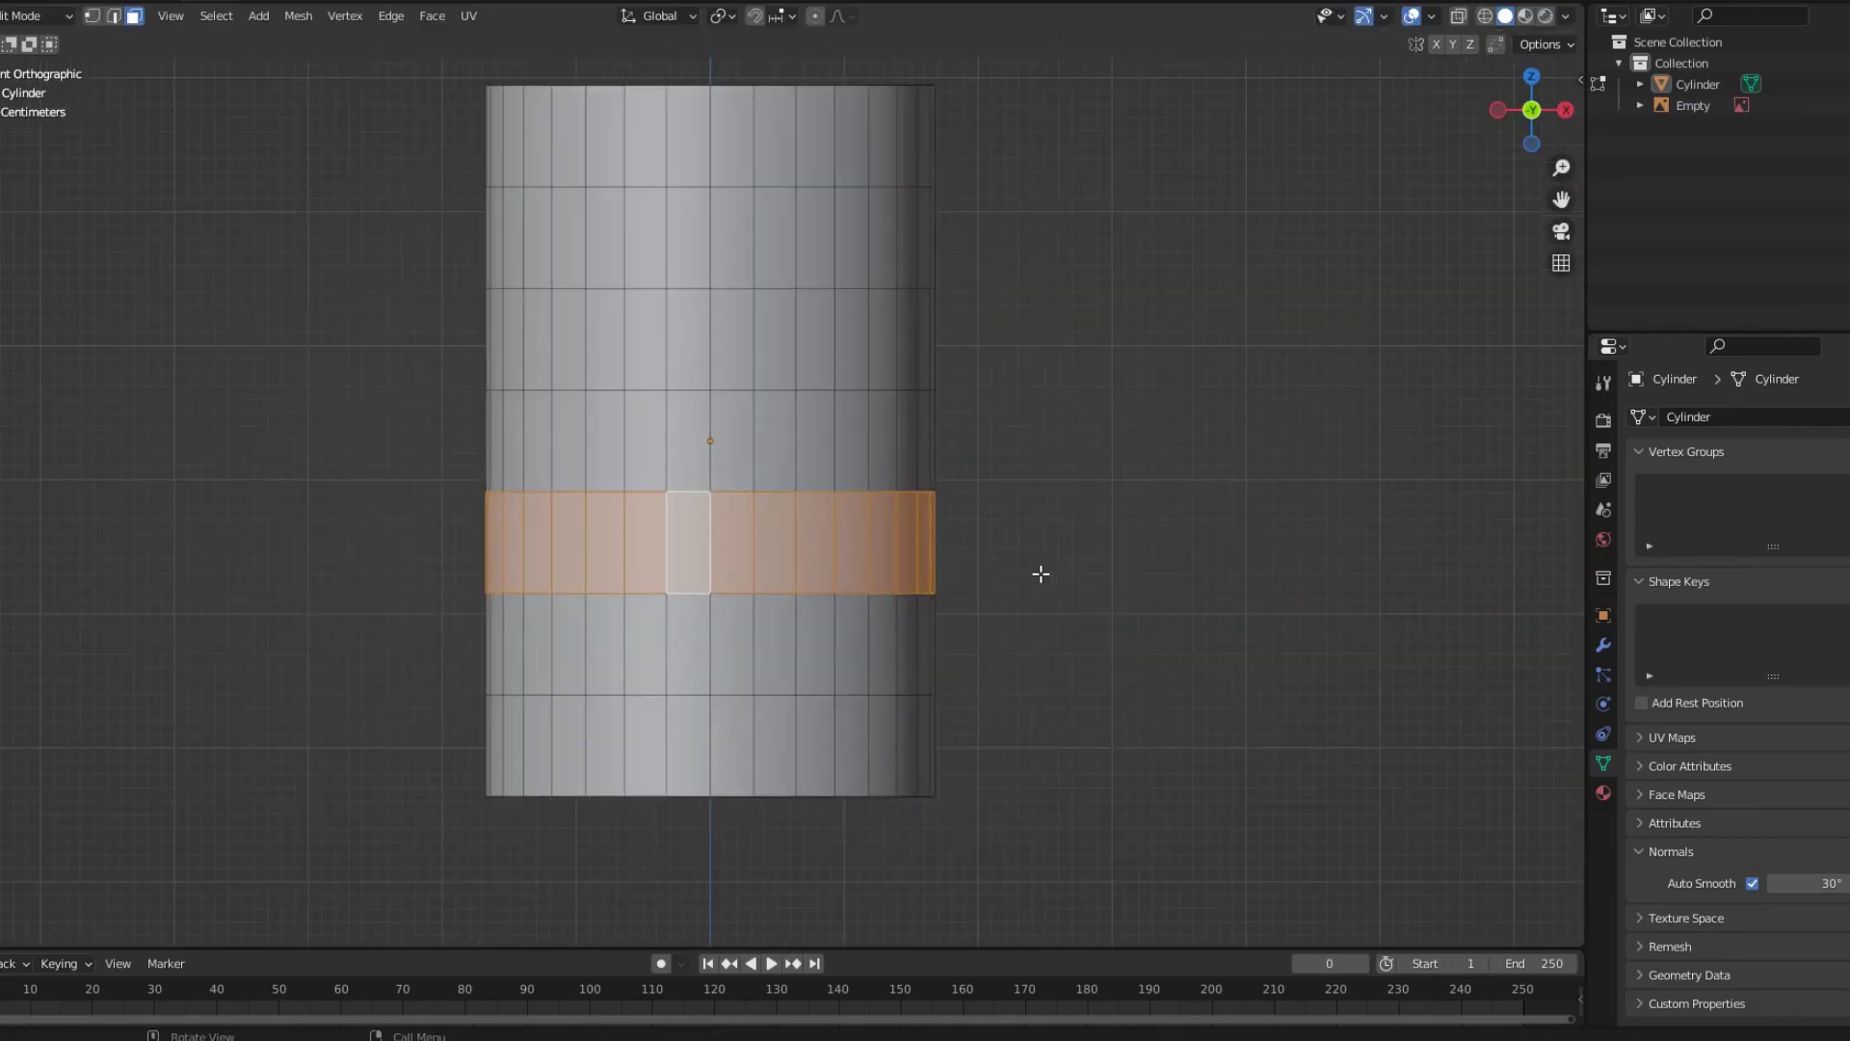
pyautogui.click(1041, 576)
pyautogui.scroll(-3, 964, 575)
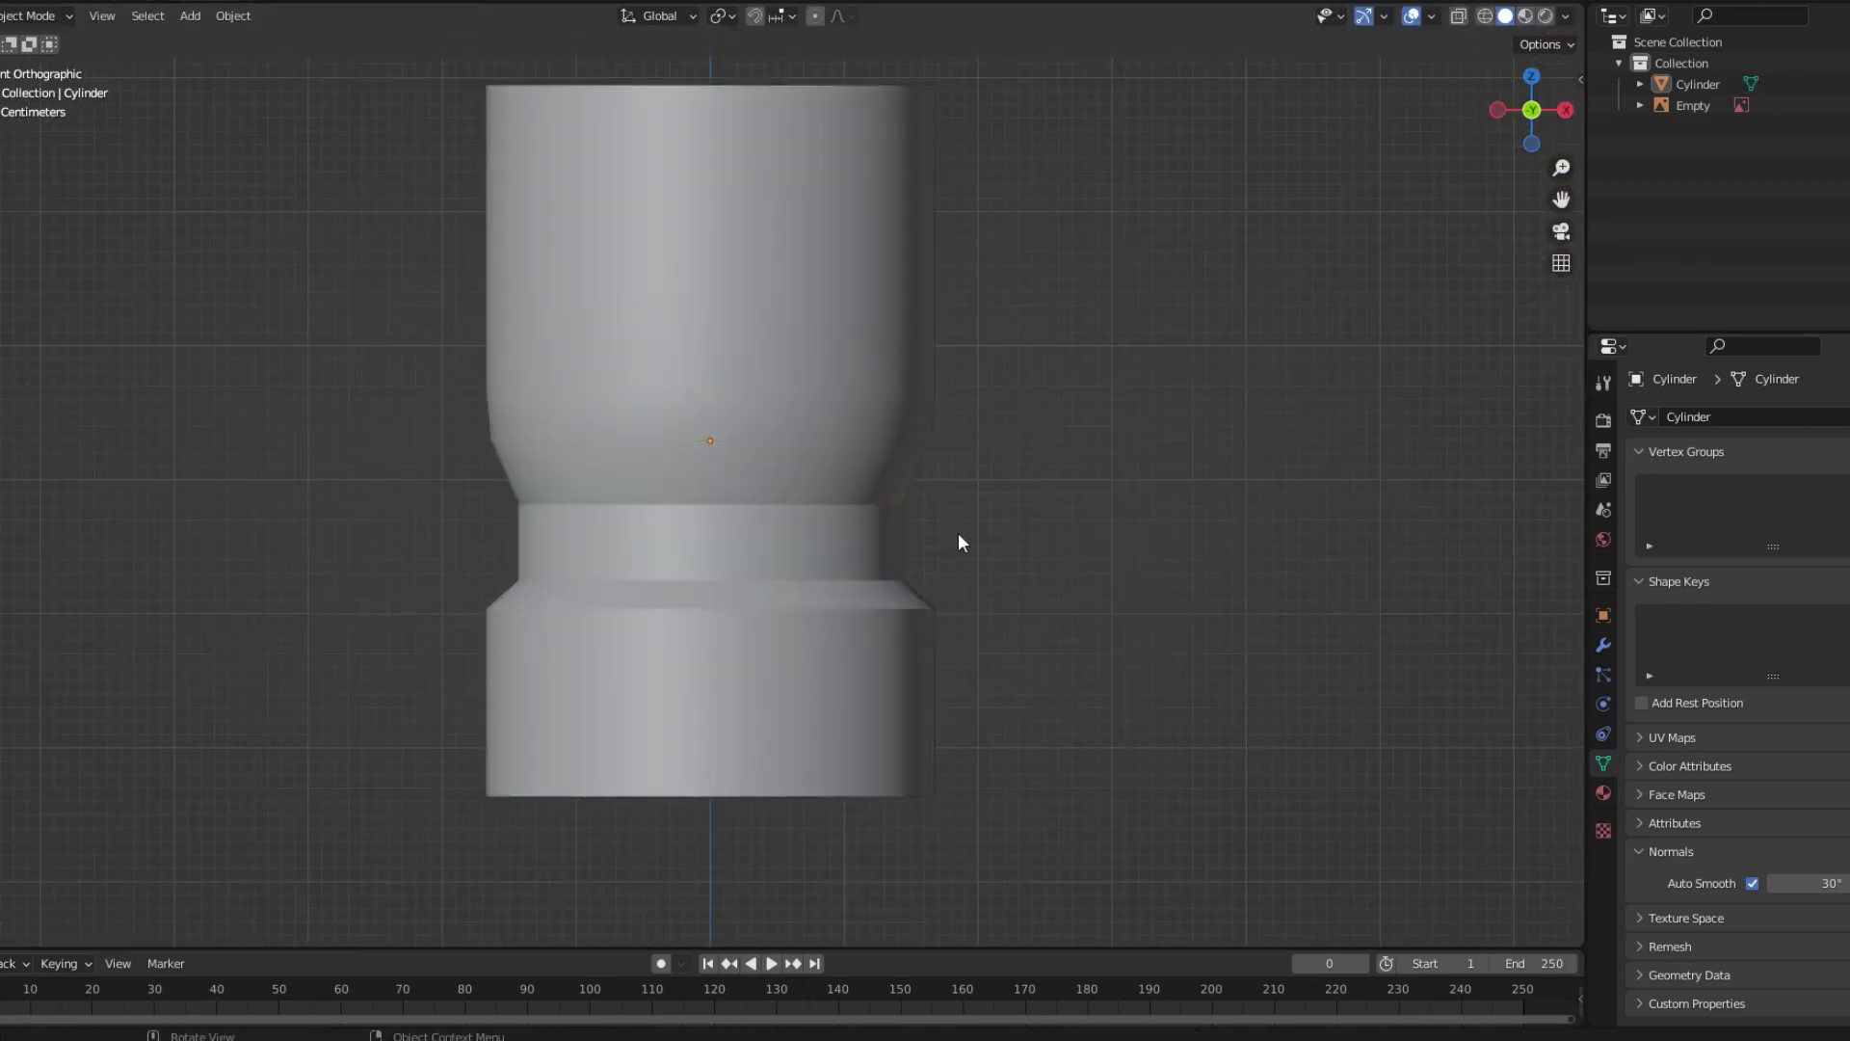
# Add a smooth-shaded cylinder beside the torso and stretch it vertically into an arm.
pyautogui.hotkey('shift', 'a')
pyautogui.click(973, 672)
pyautogui.scroll(-1, 992, 626)
pyautogui.press('g')
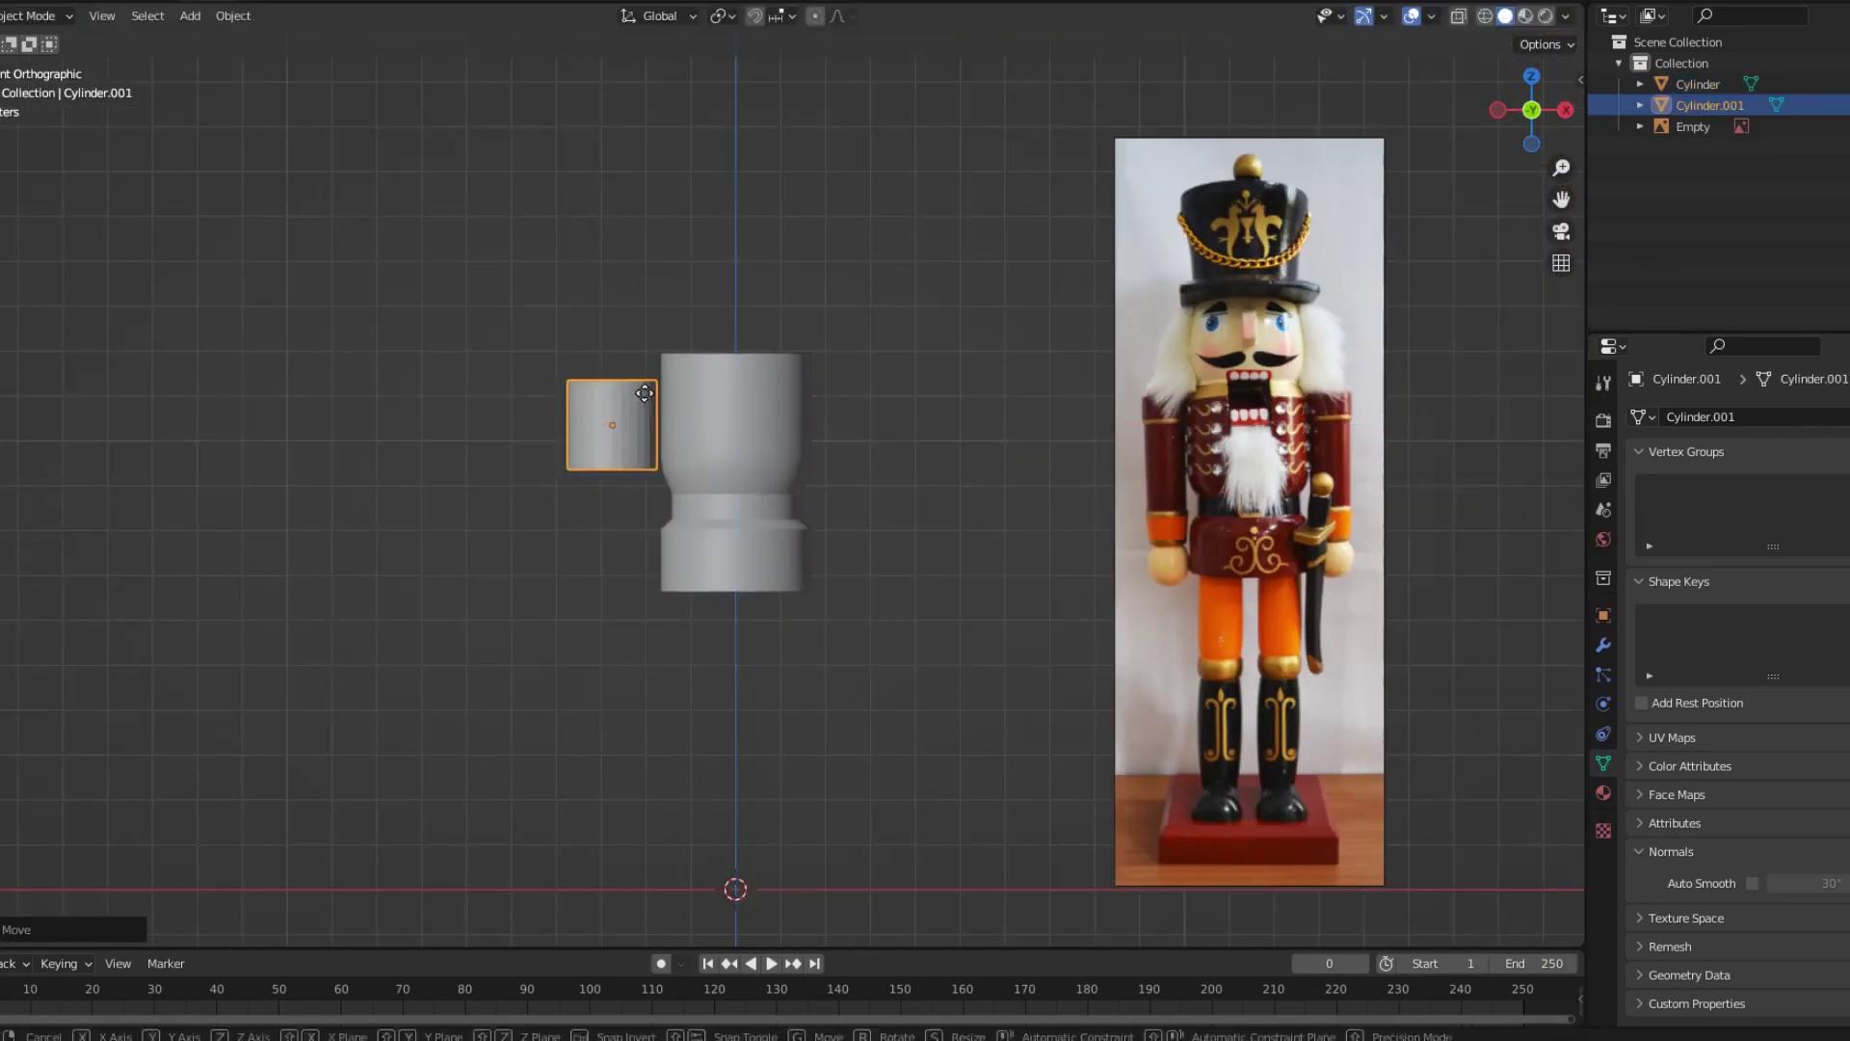
pyautogui.click(1750, 883)
pyautogui.press('g')
pyautogui.press('z')
pyautogui.click(963, 571)
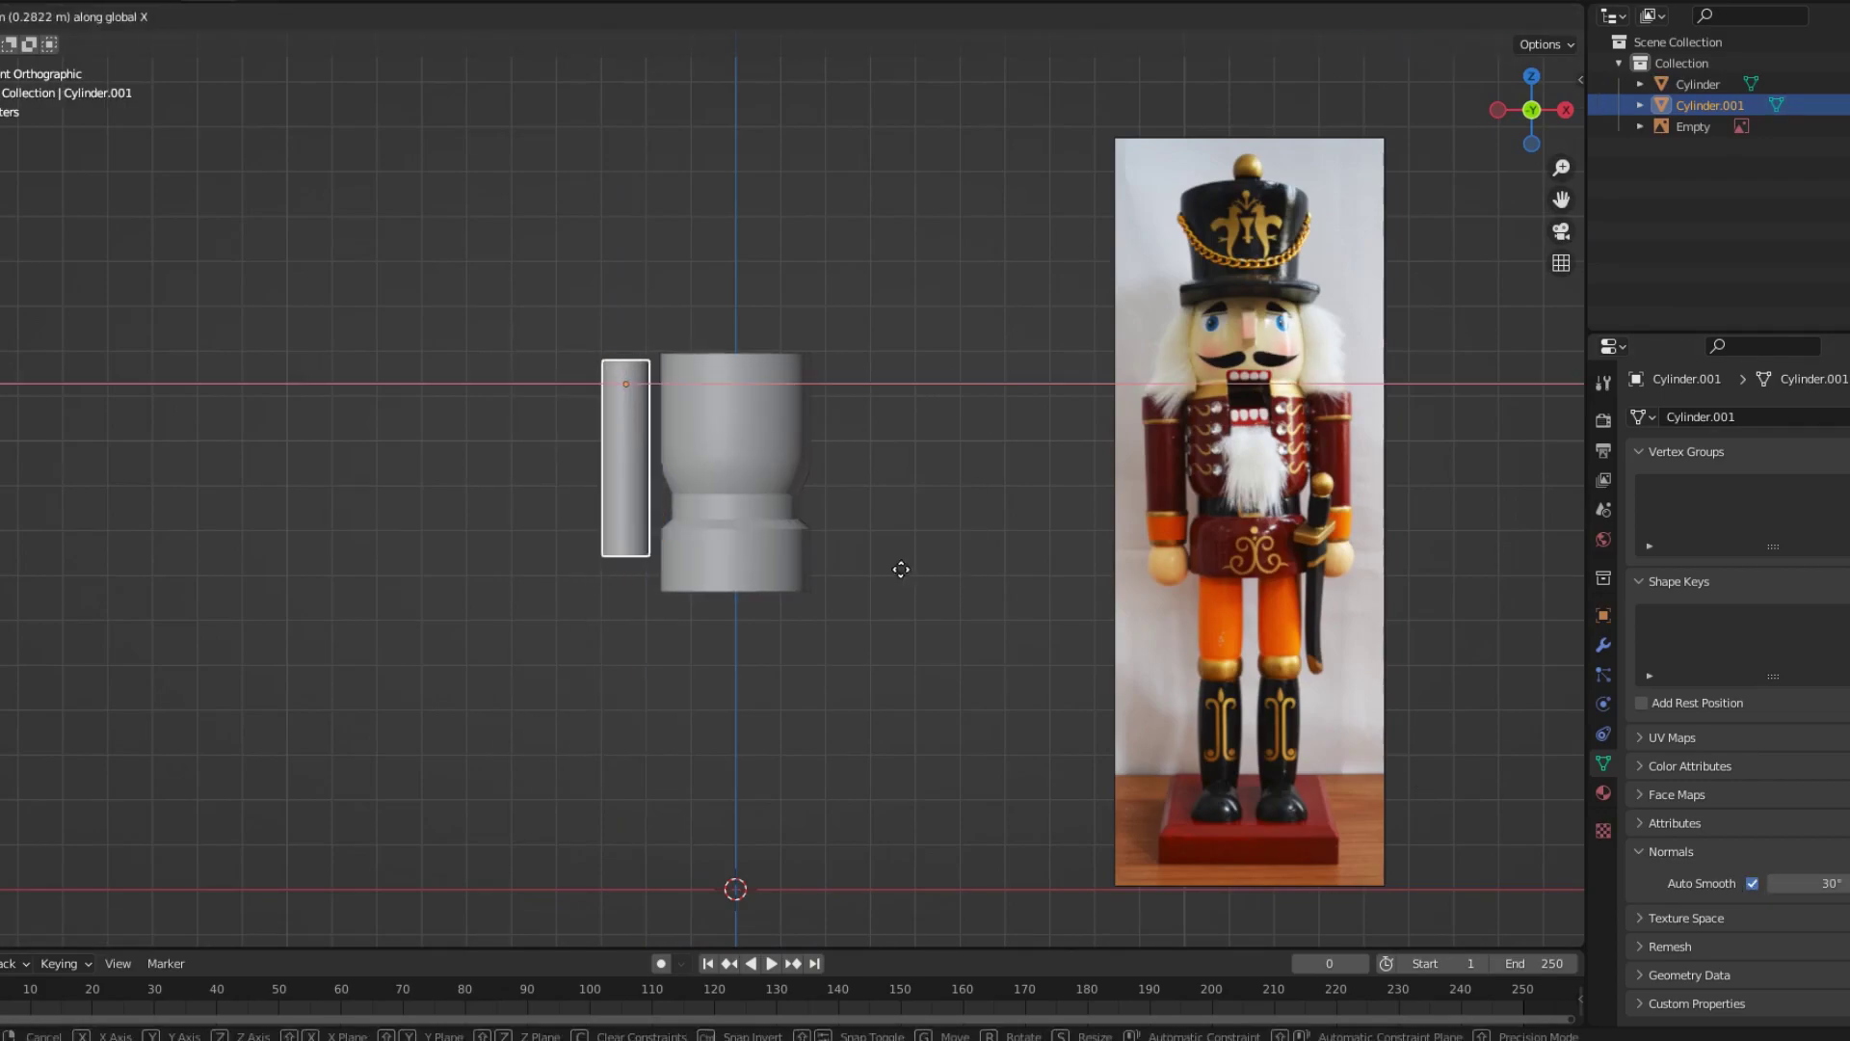
# Slide the torso's top edge loop downward and return to Object Mode.
pyautogui.scroll(1, 909, 576)
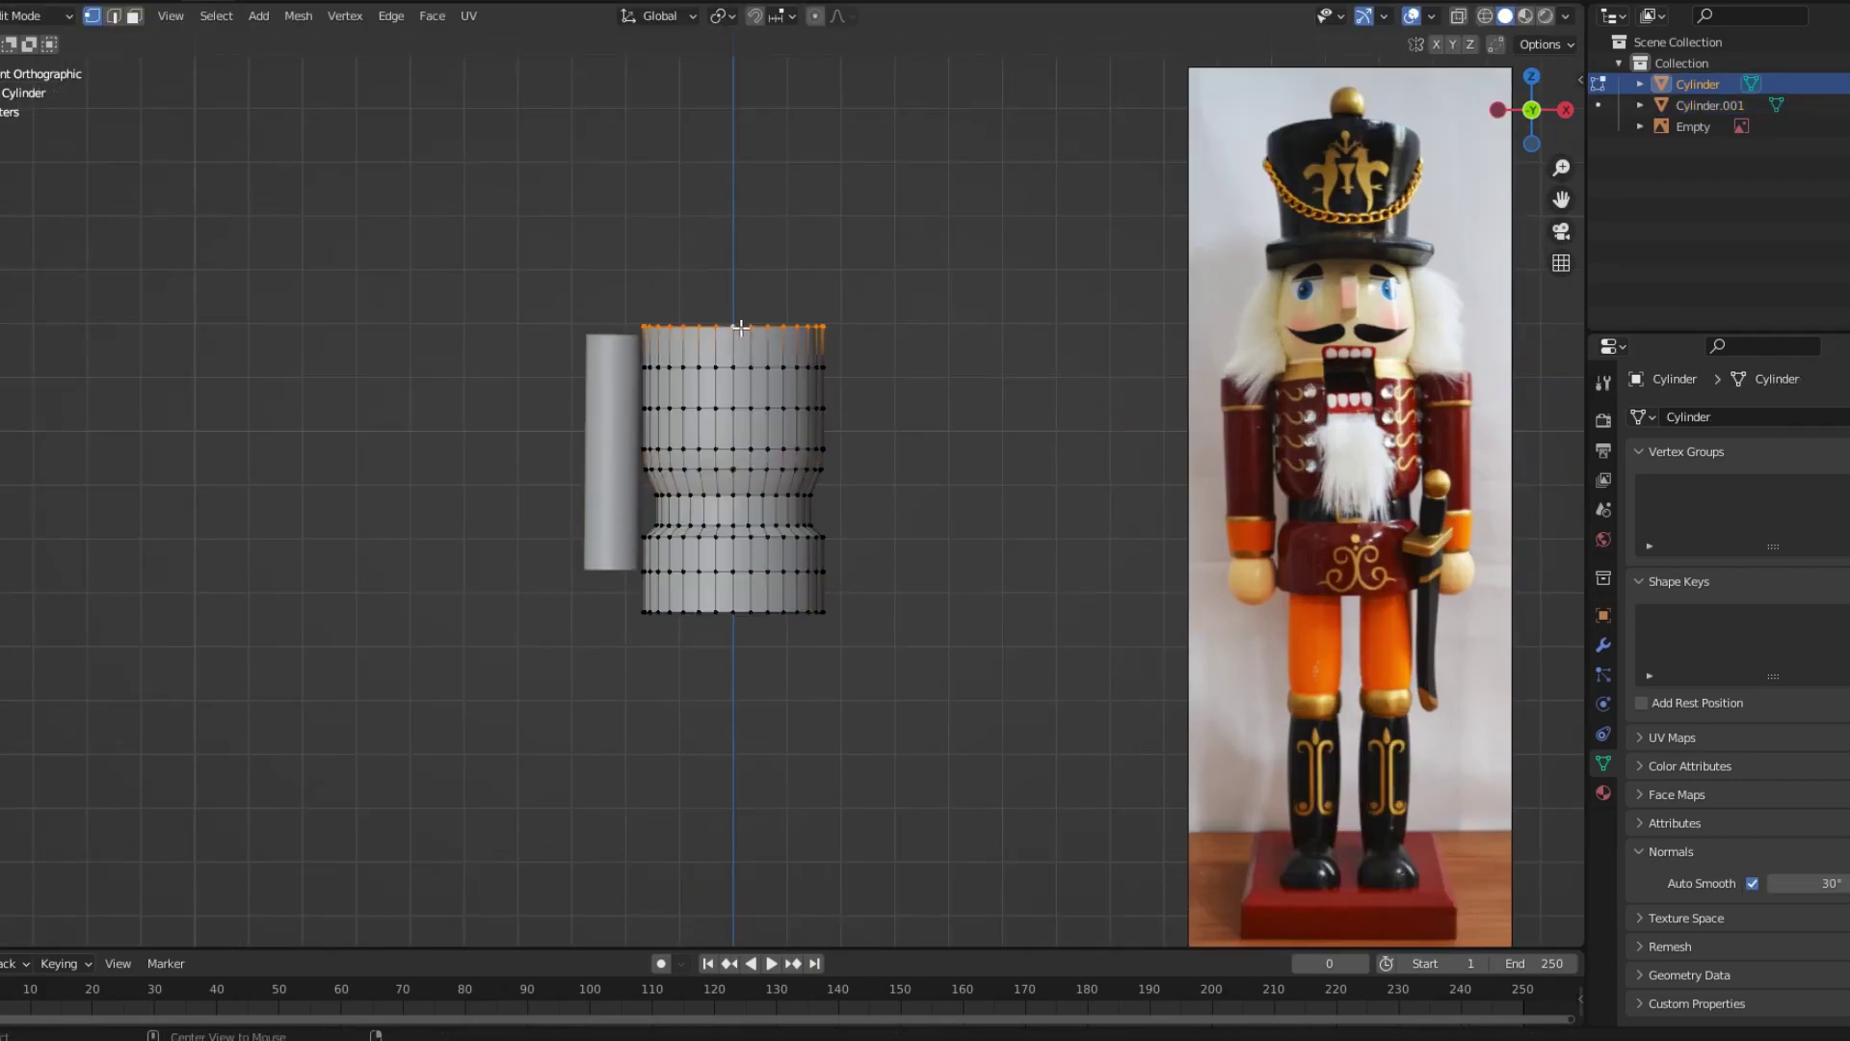
pyautogui.press('g')
pyautogui.press('g')
pyautogui.click(934, 363)
pyautogui.press('Tab')
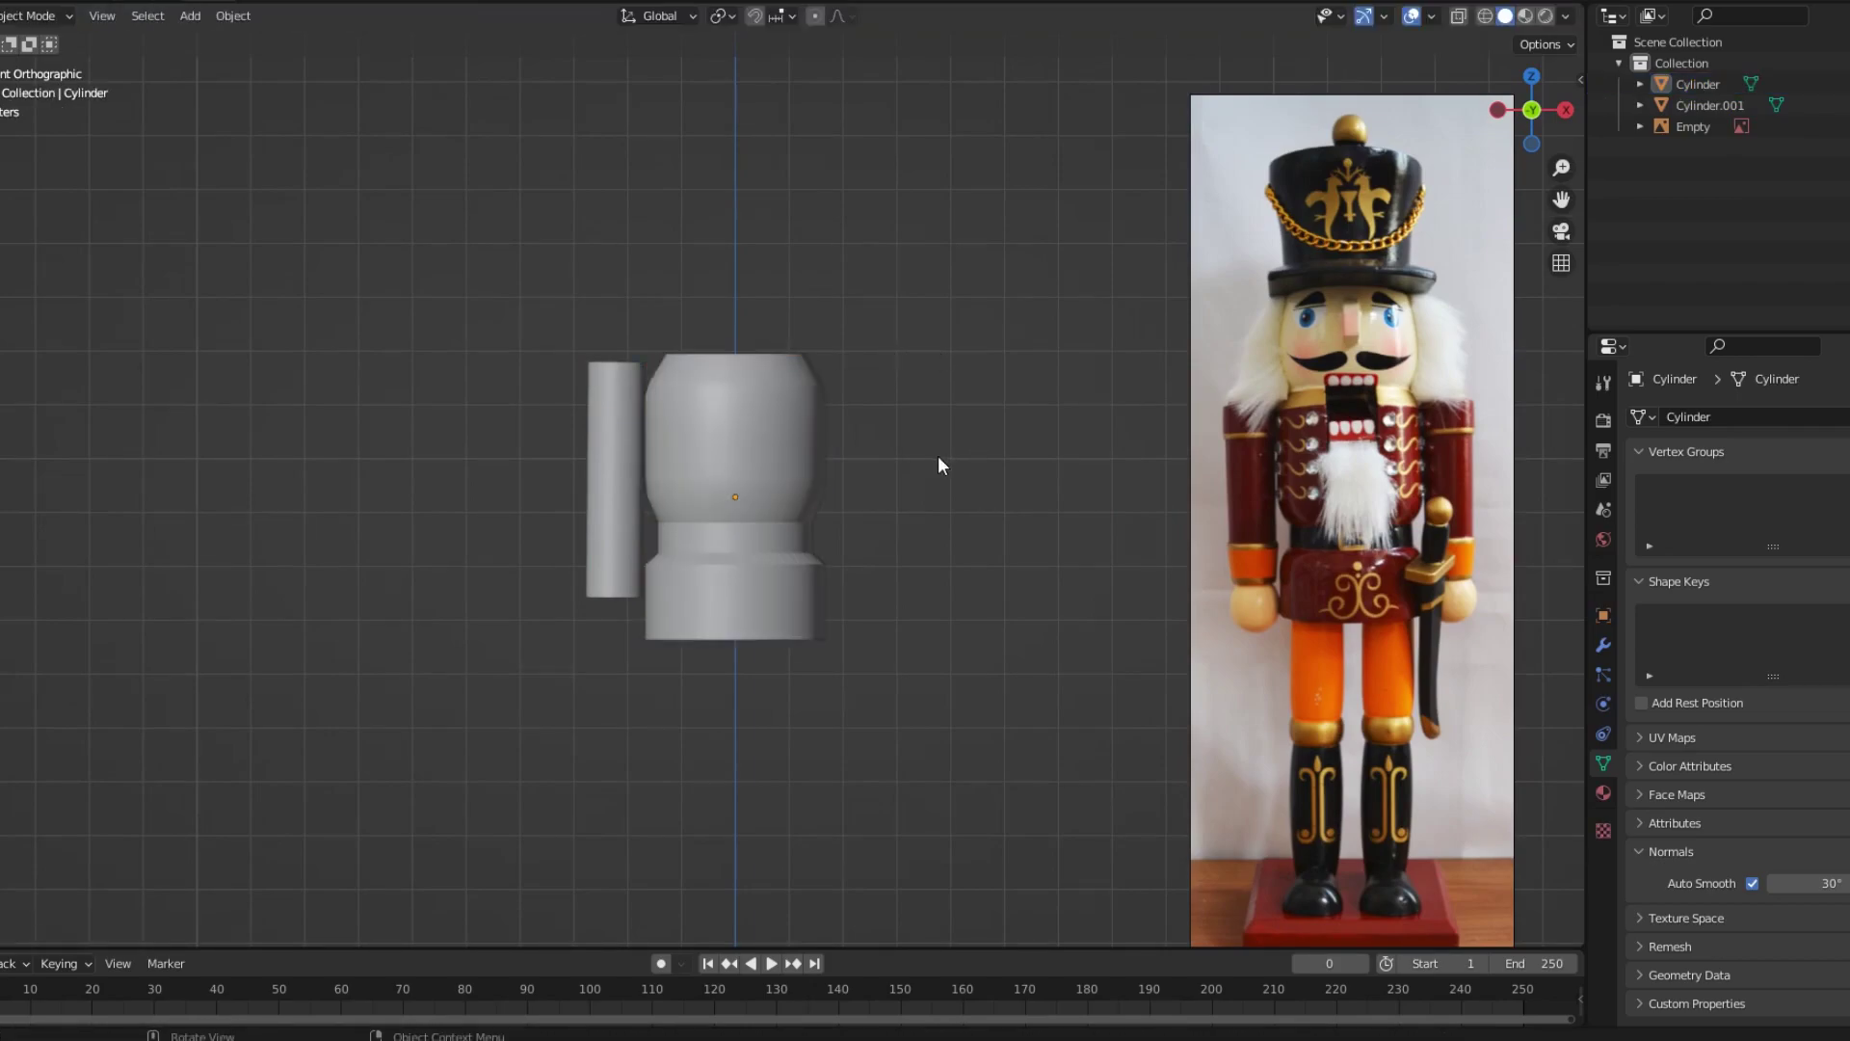
pyautogui.scroll(-1, 941, 462)
# Add a UV sphere for the hand and move it vertically along Z.
pyautogui.hotkey('shift', 'a')
pyautogui.click(950, 652)
pyautogui.press('g')
pyautogui.press('z')
pyautogui.click(816, 415)
pyautogui.press('KP_Decimal')
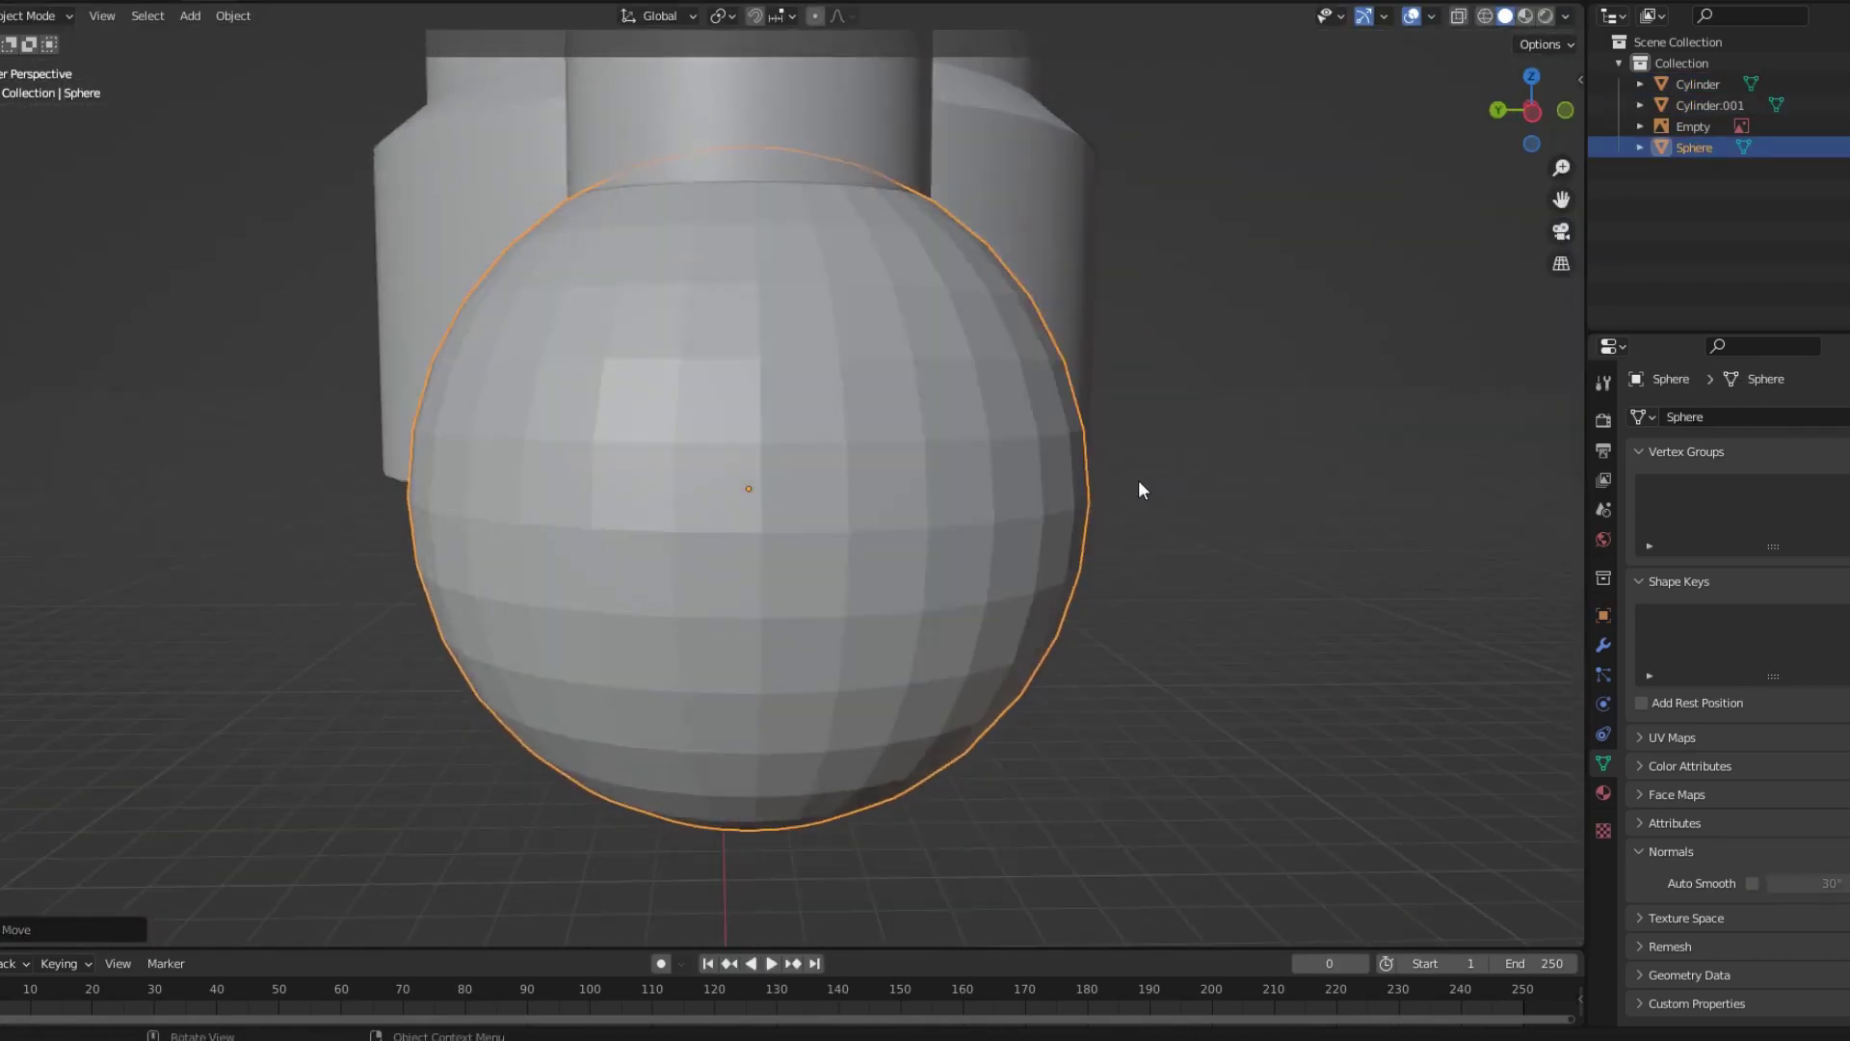
pyautogui.scroll(-3, 847, 467)
pyautogui.scroll(-4, 1066, 669)
pyautogui.scroll(3, 636, 607)
pyautogui.scroll(2, 636, 607)
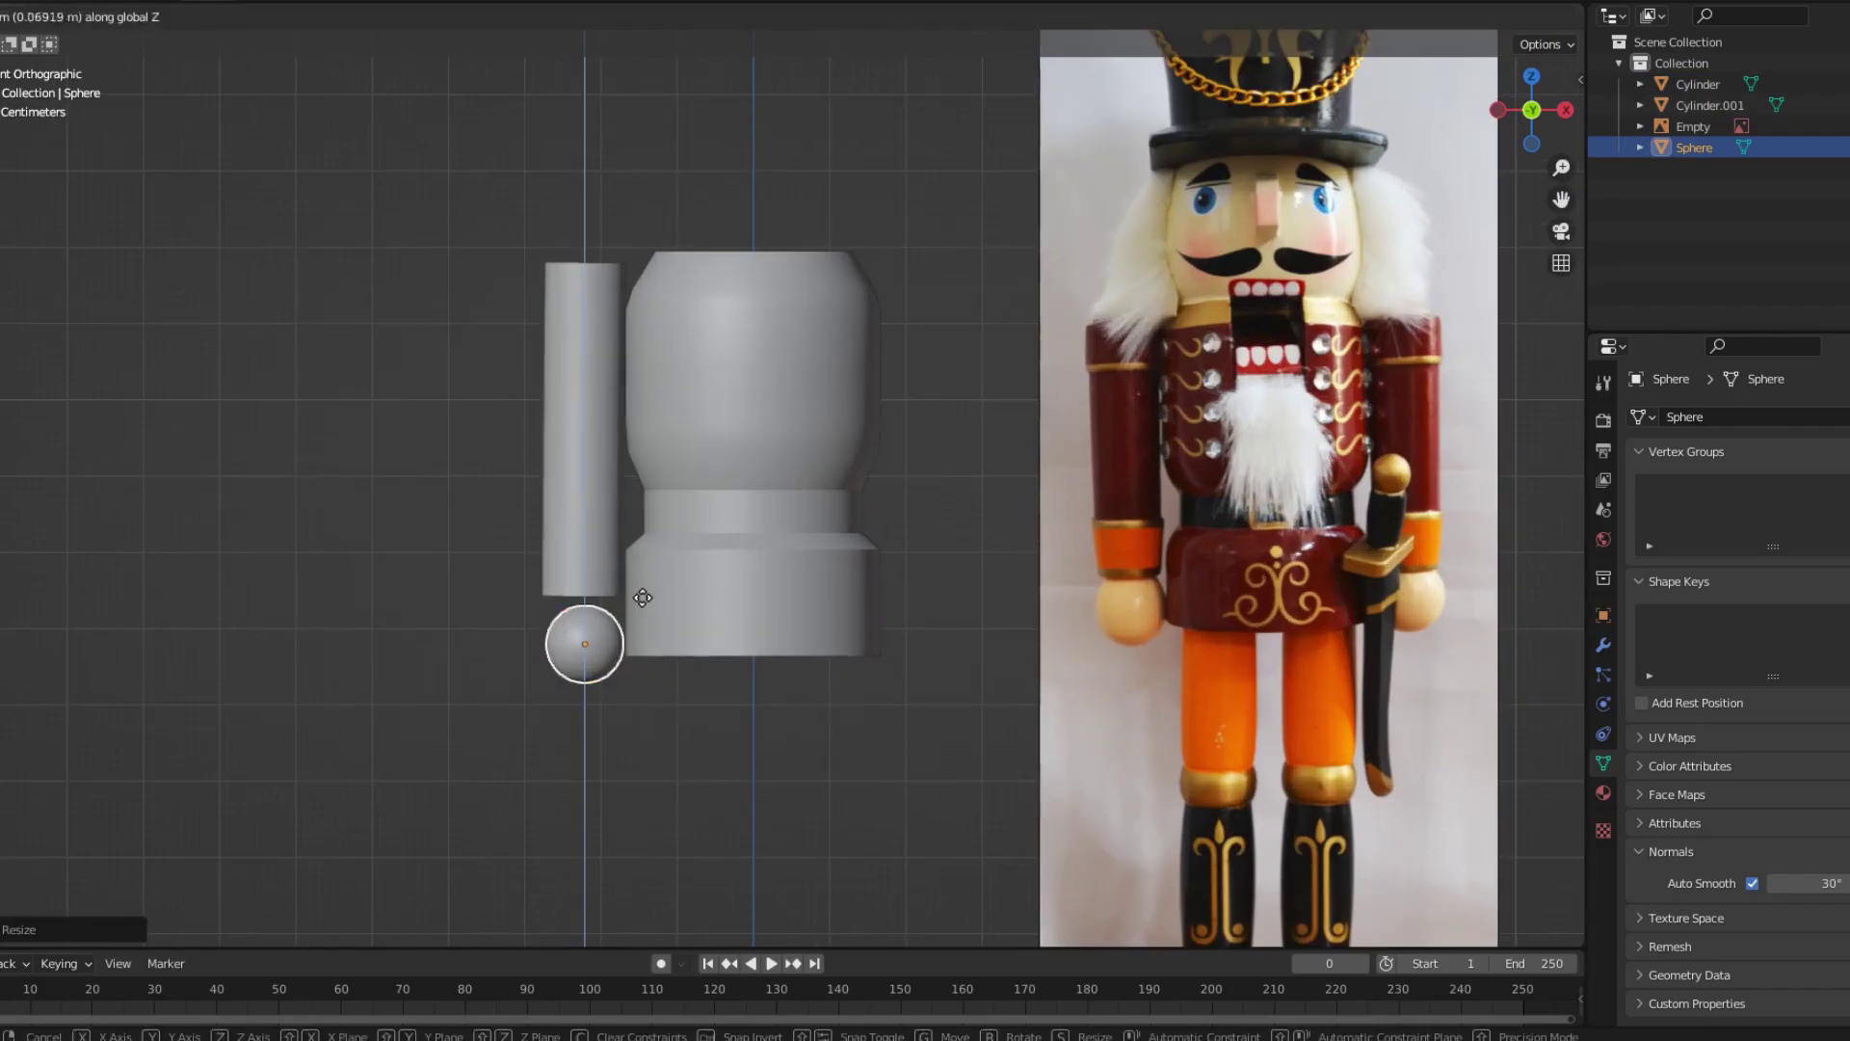
# Shrink the hand sphere and position it directly under the arm along X.
pyautogui.press('g')
pyautogui.press('z')
pyautogui.click(564, 503)
pyautogui.click(567, 600)
pyautogui.moveTo(568, 599); pyautogui.dragTo(736, 479, button='middle')
pyautogui.press('KP_Decimal')
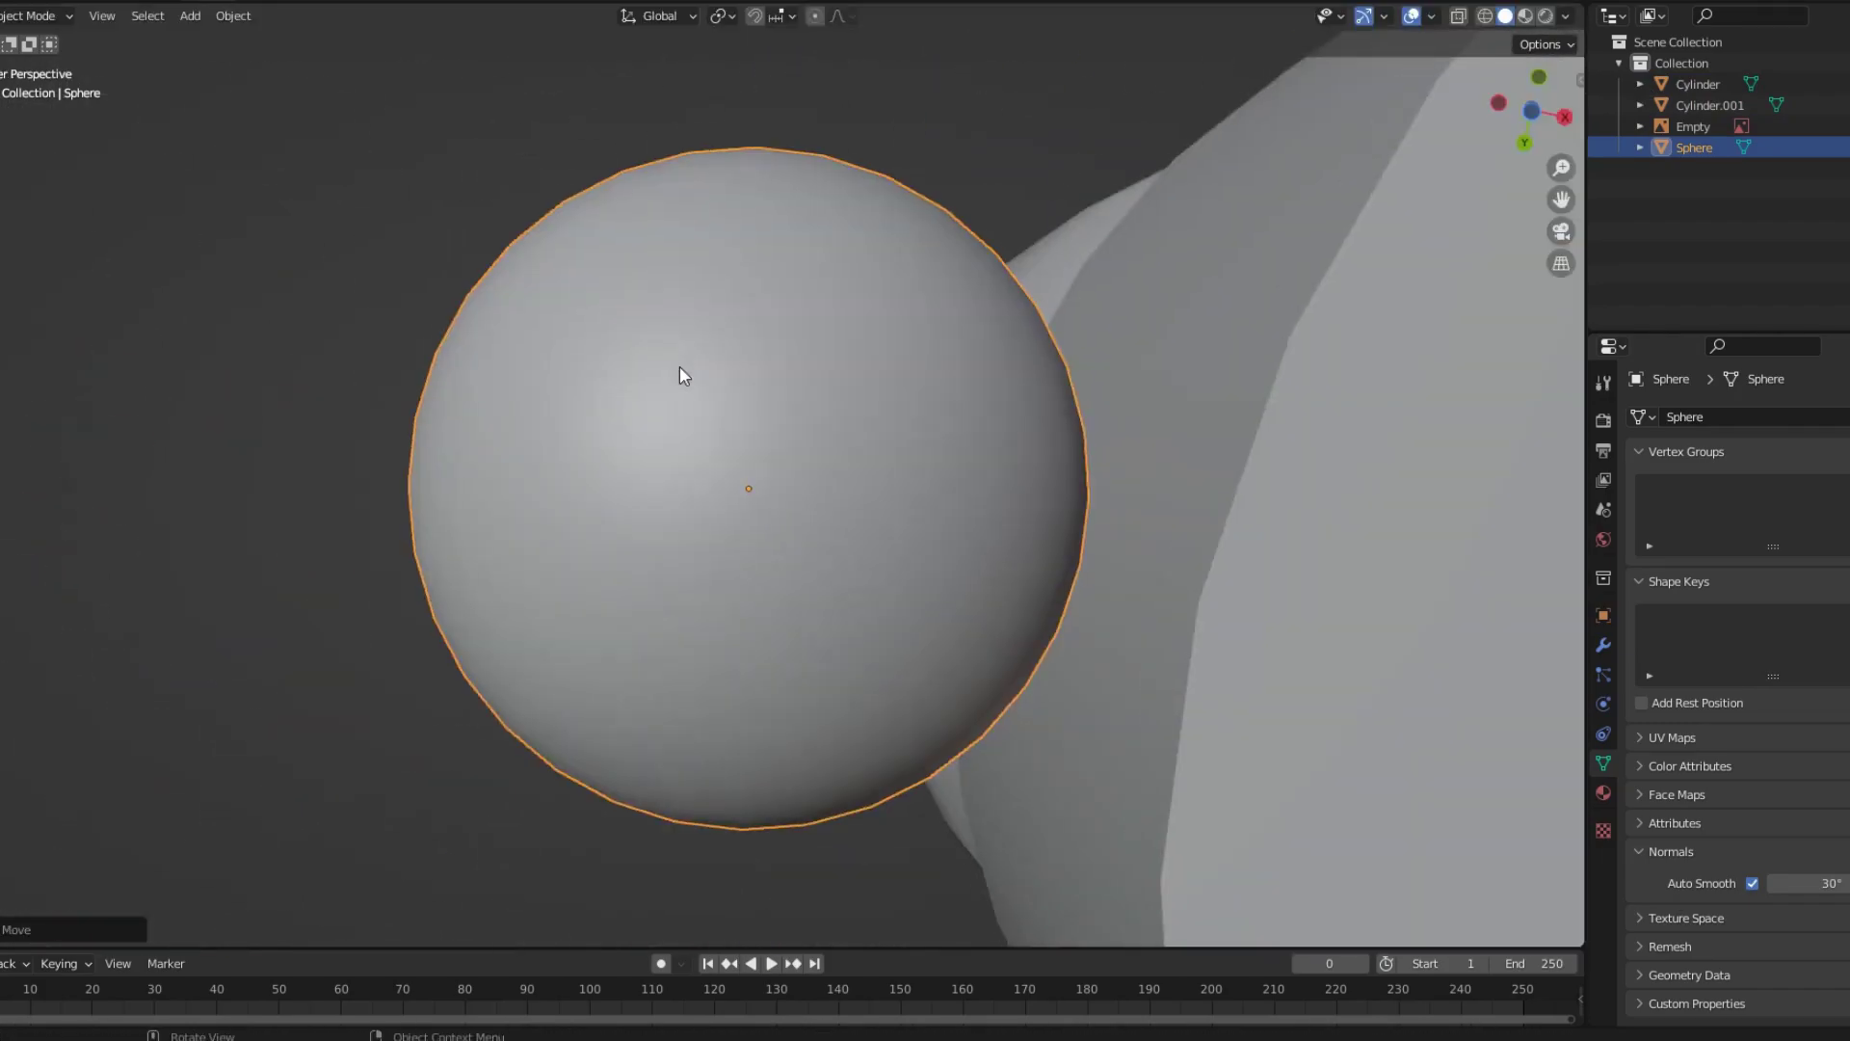
pyautogui.press('KP_1')
pyautogui.press('g')
pyautogui.press('x')
pyautogui.click(648, 363)
pyautogui.scroll(-3, 735, 370)
# Loop-cut the arm near its top and slim that upper band slightly.
pyautogui.click(734, 377)
pyautogui.press('Tab')
pyautogui.scroll(1, 690, 524)
pyautogui.hotkey('ctrl', 'r')
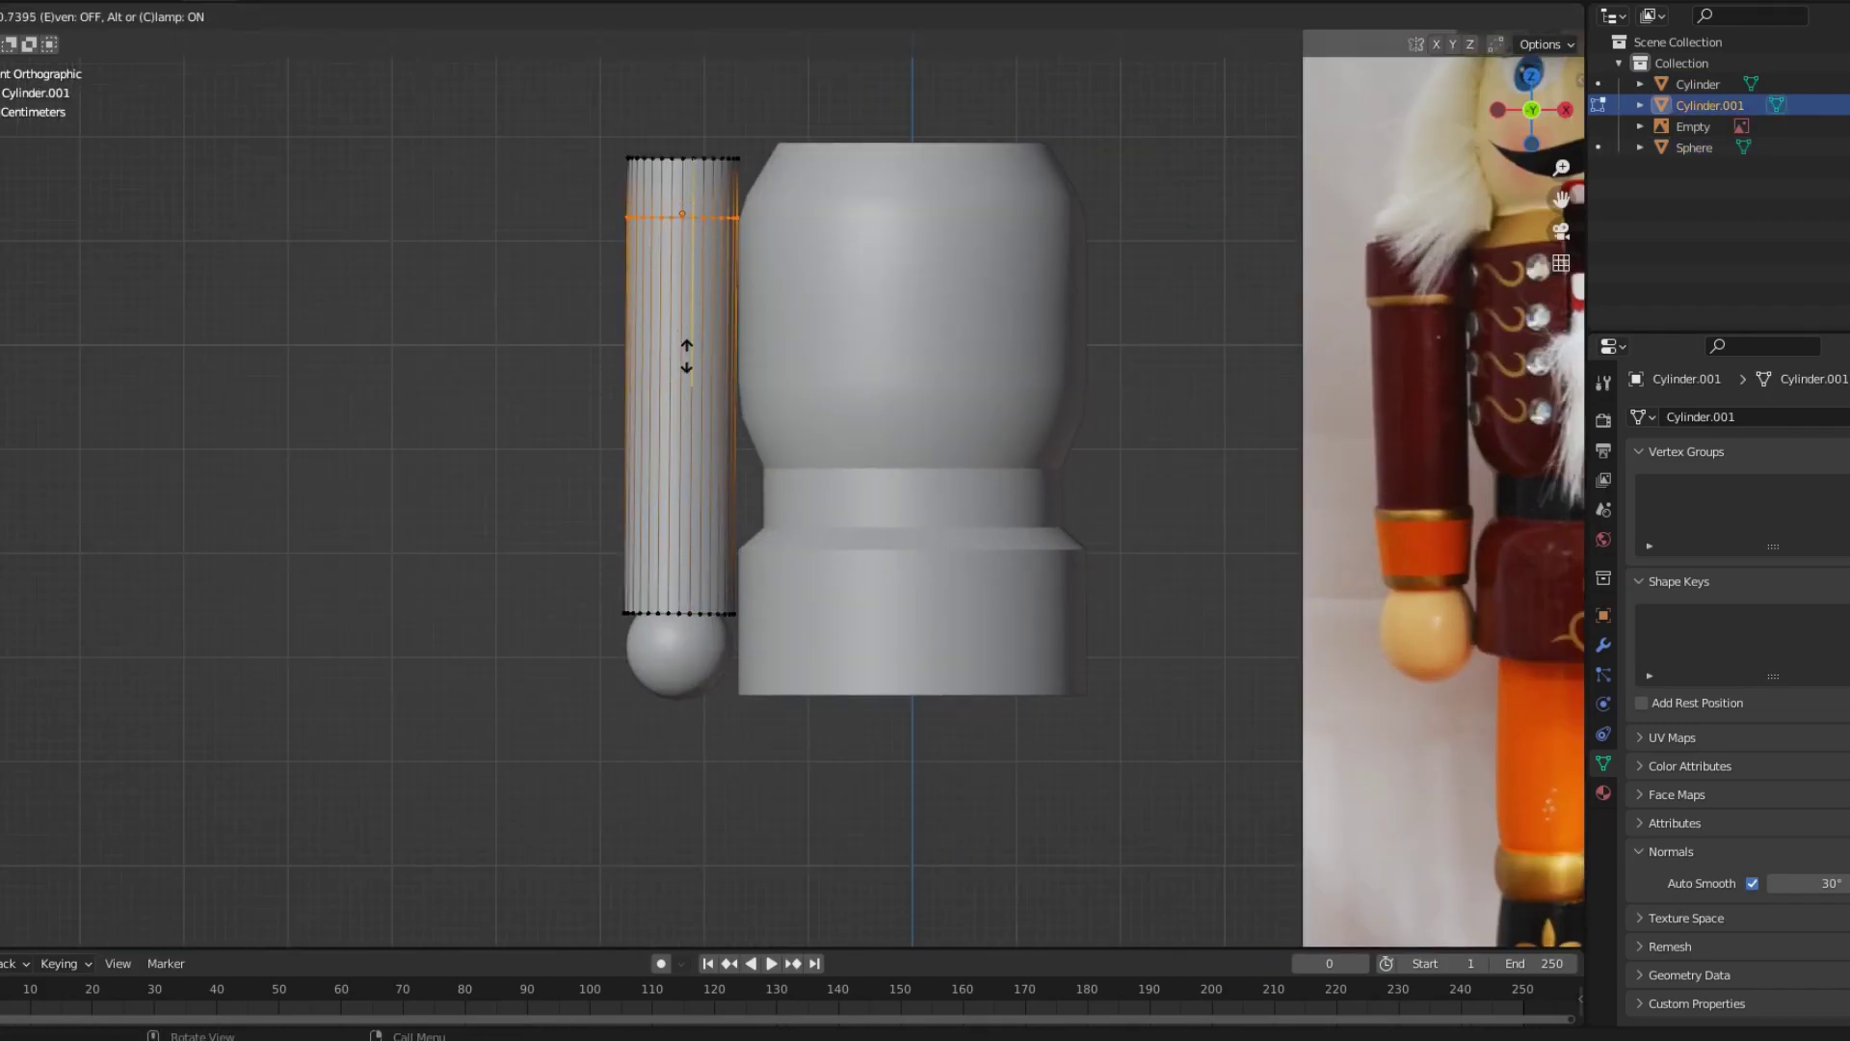
pyautogui.click(673, 527)
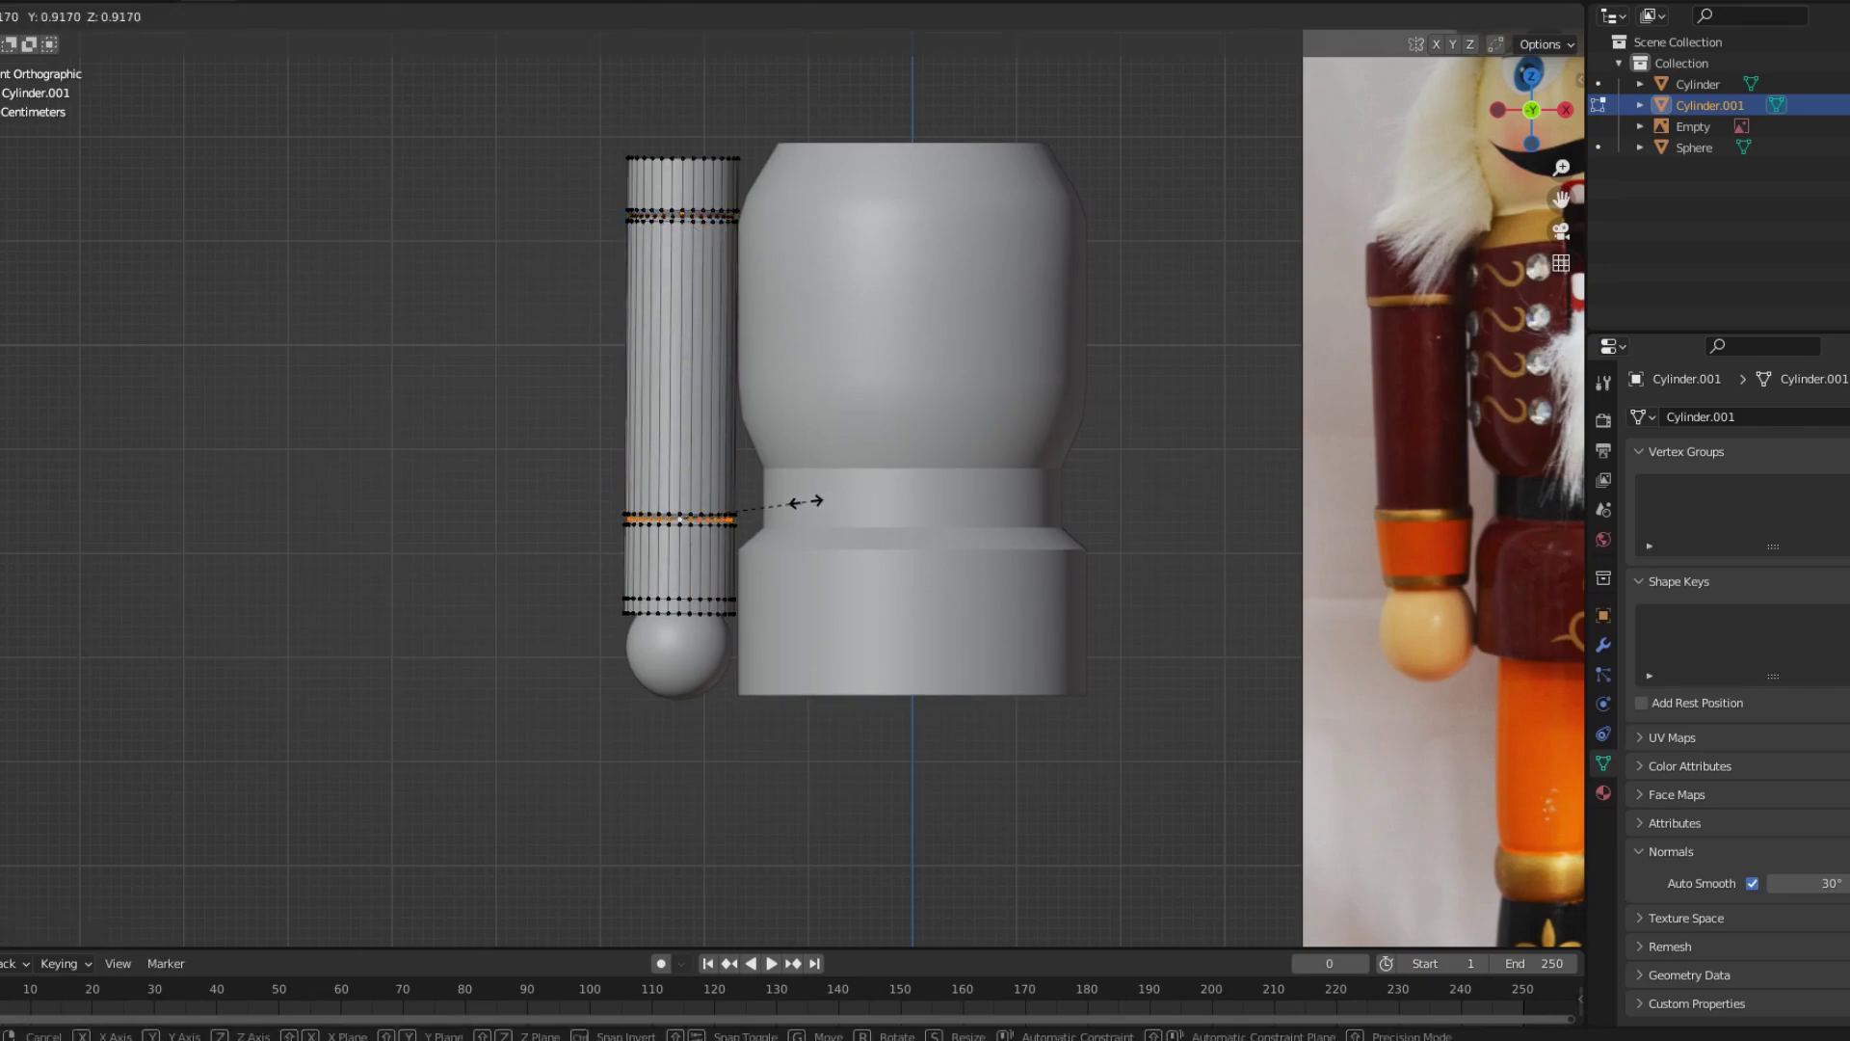
pyautogui.press('s')
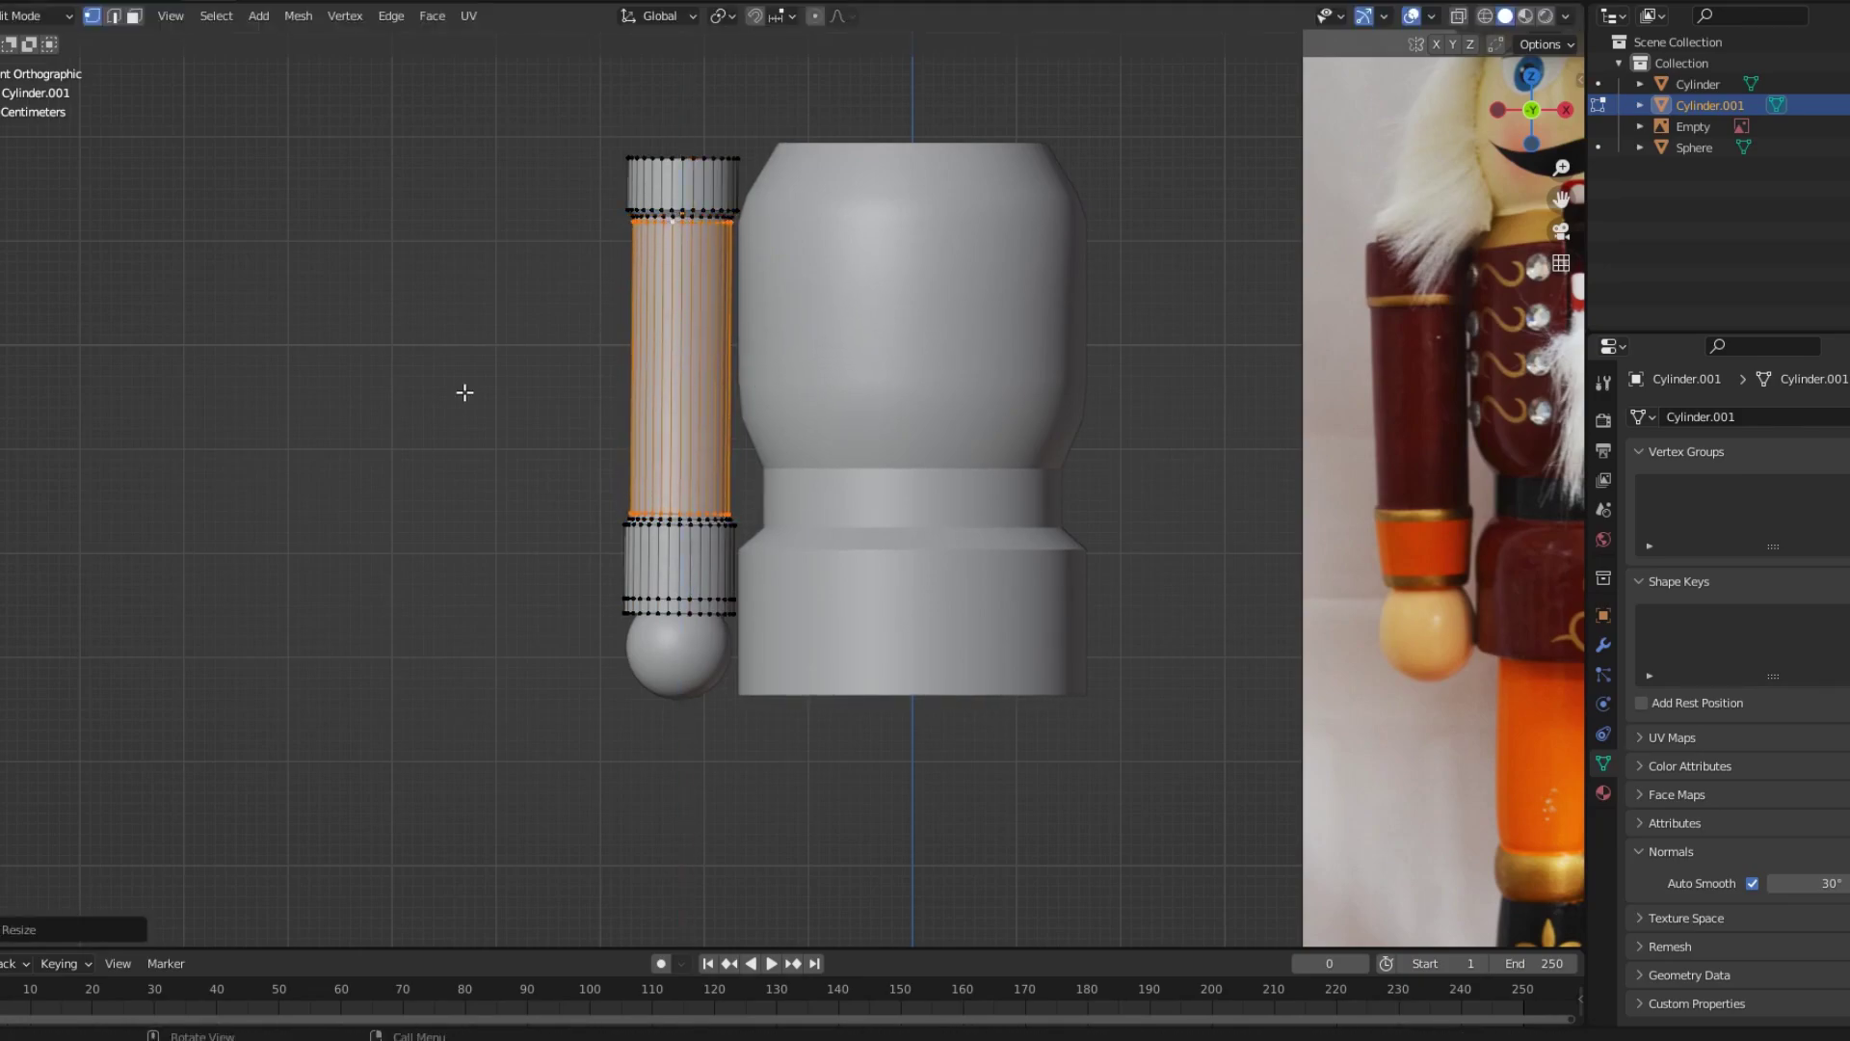
pyautogui.click(465, 392)
pyautogui.press('Tab')
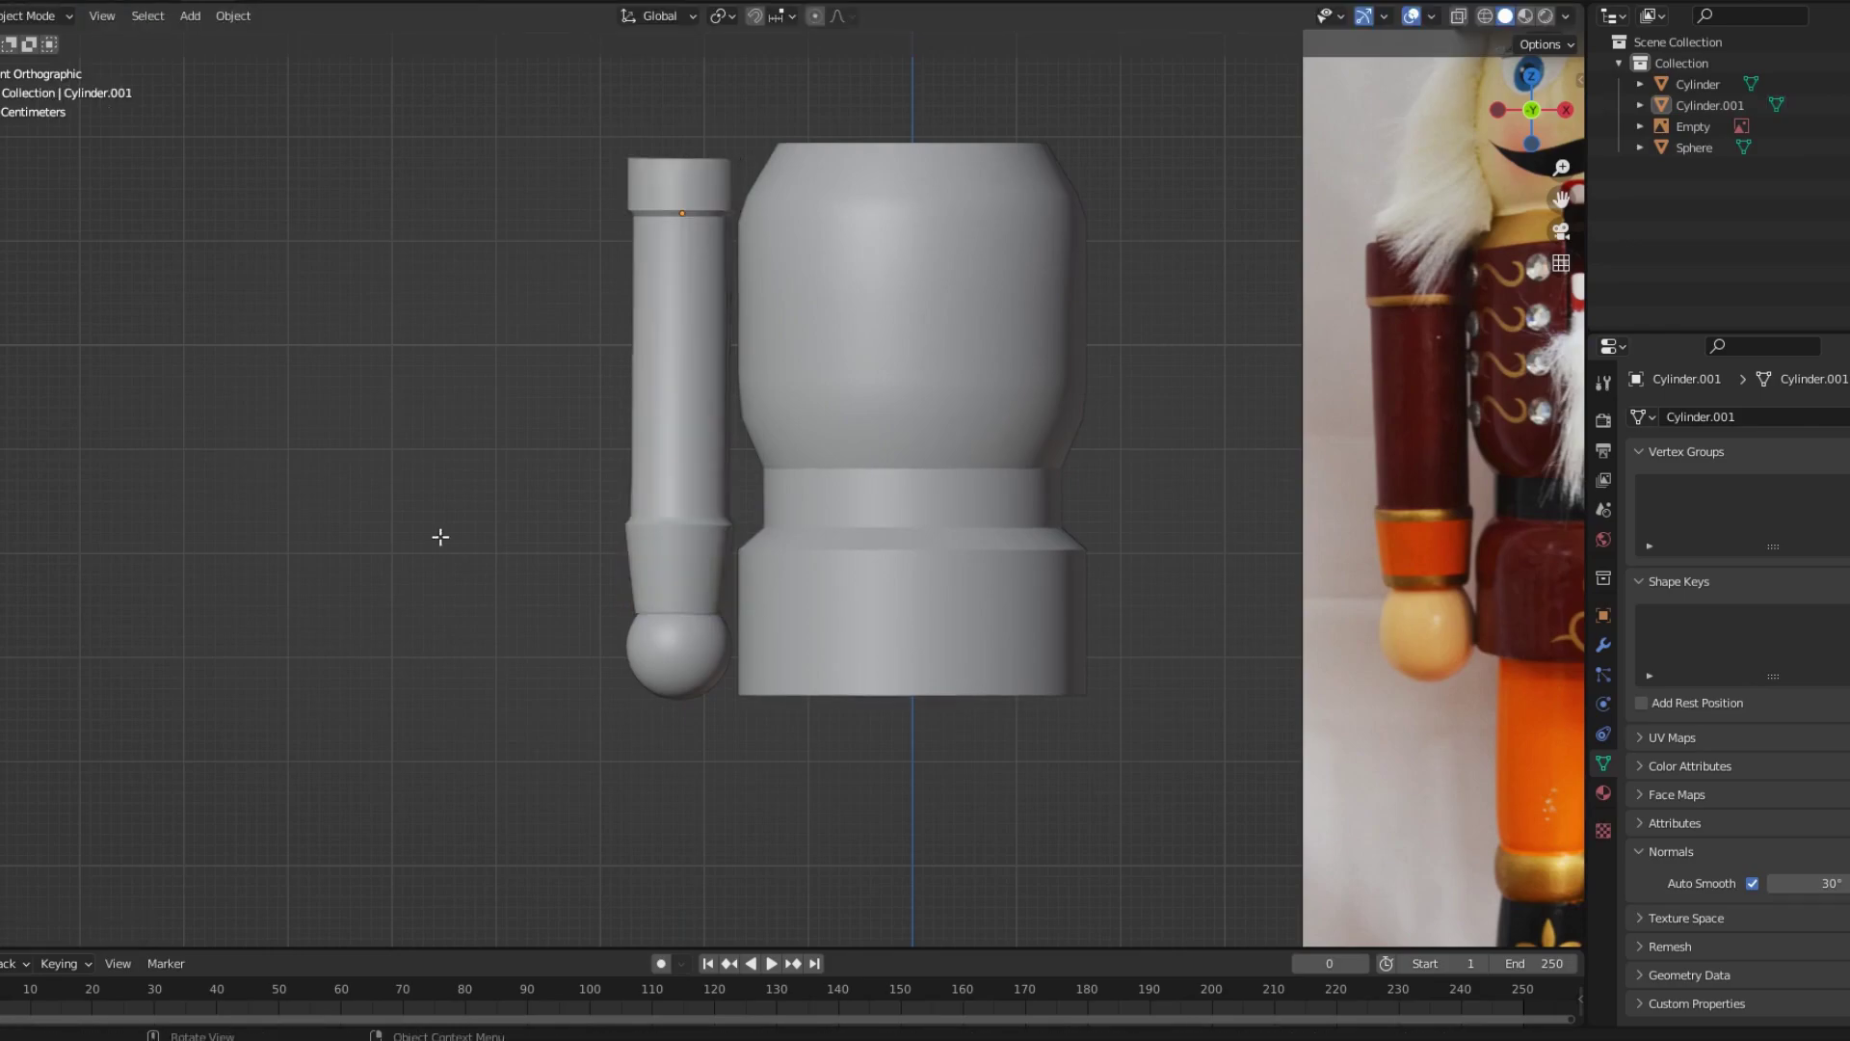
# With X-ray on, duplicate the arm and hand to the torso's opposite side.
pyautogui.hotkey('alt', 'z')
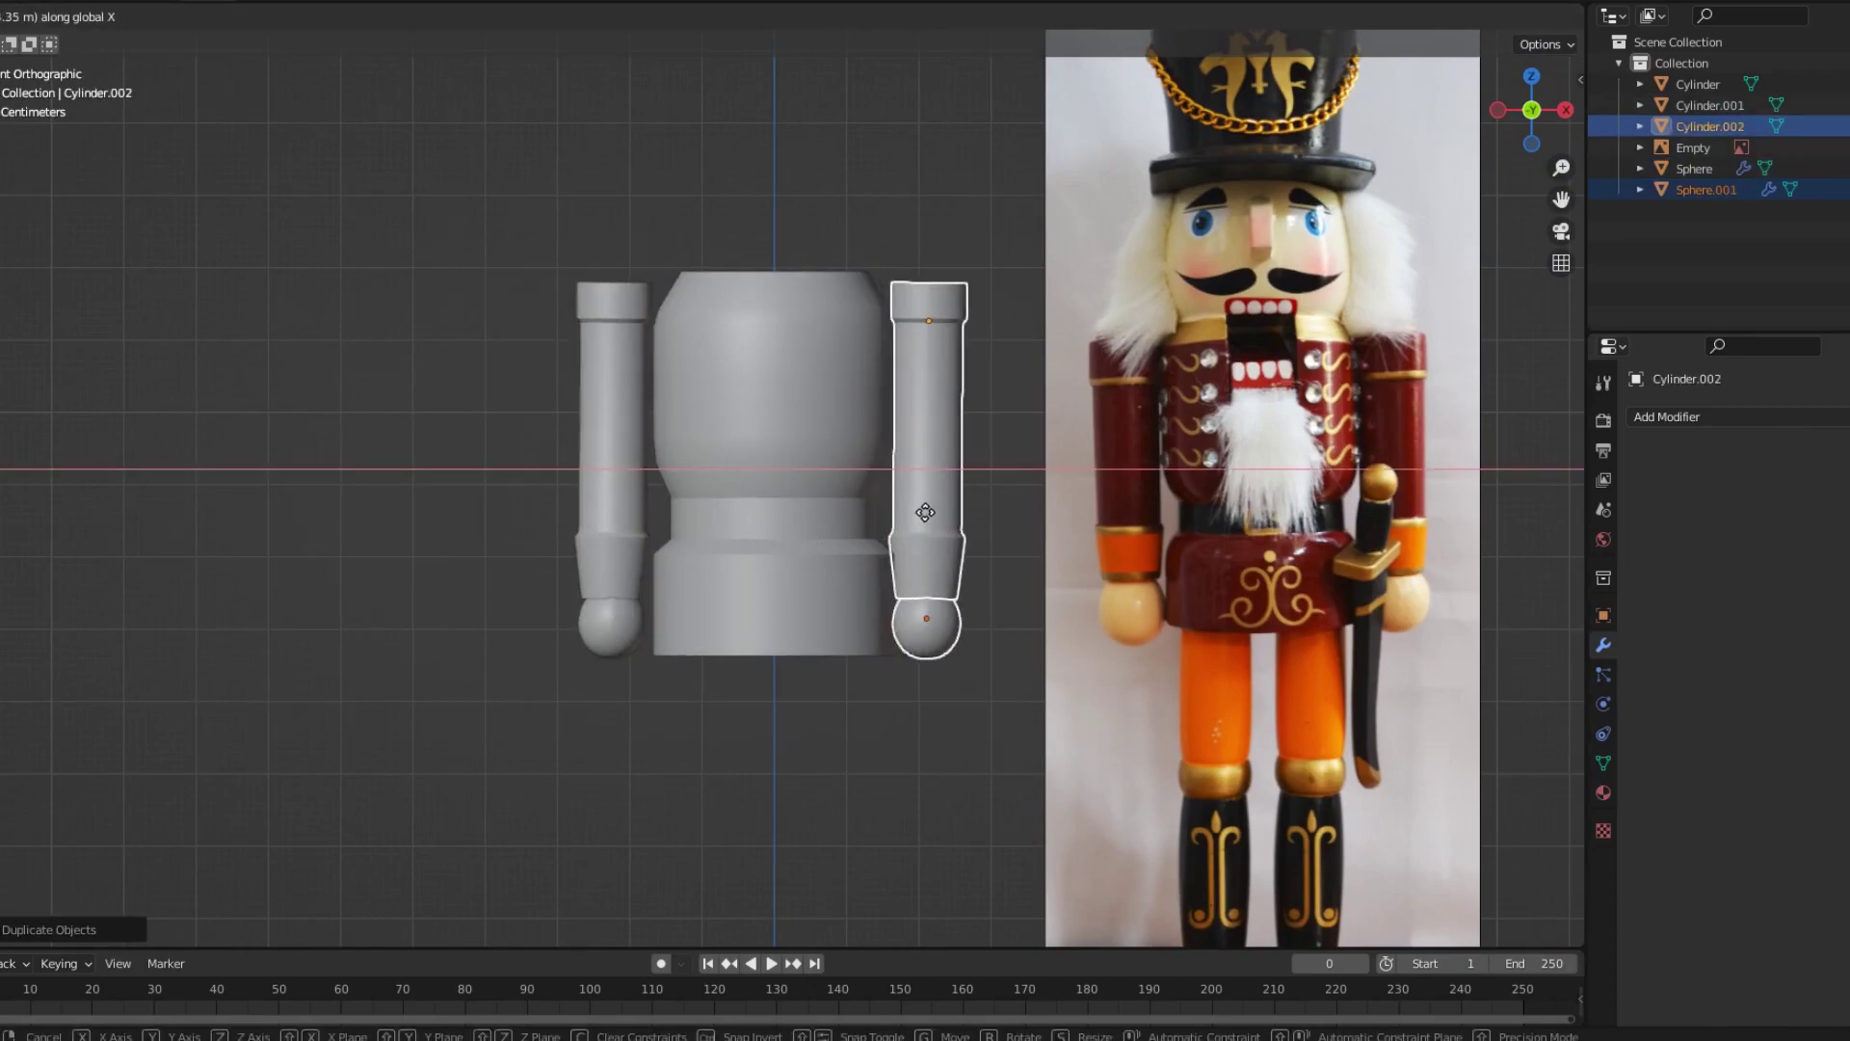
pyautogui.click(1405, 533)
pyautogui.click(807, 737)
pyautogui.click(929, 618)
pyautogui.click(892, 750)
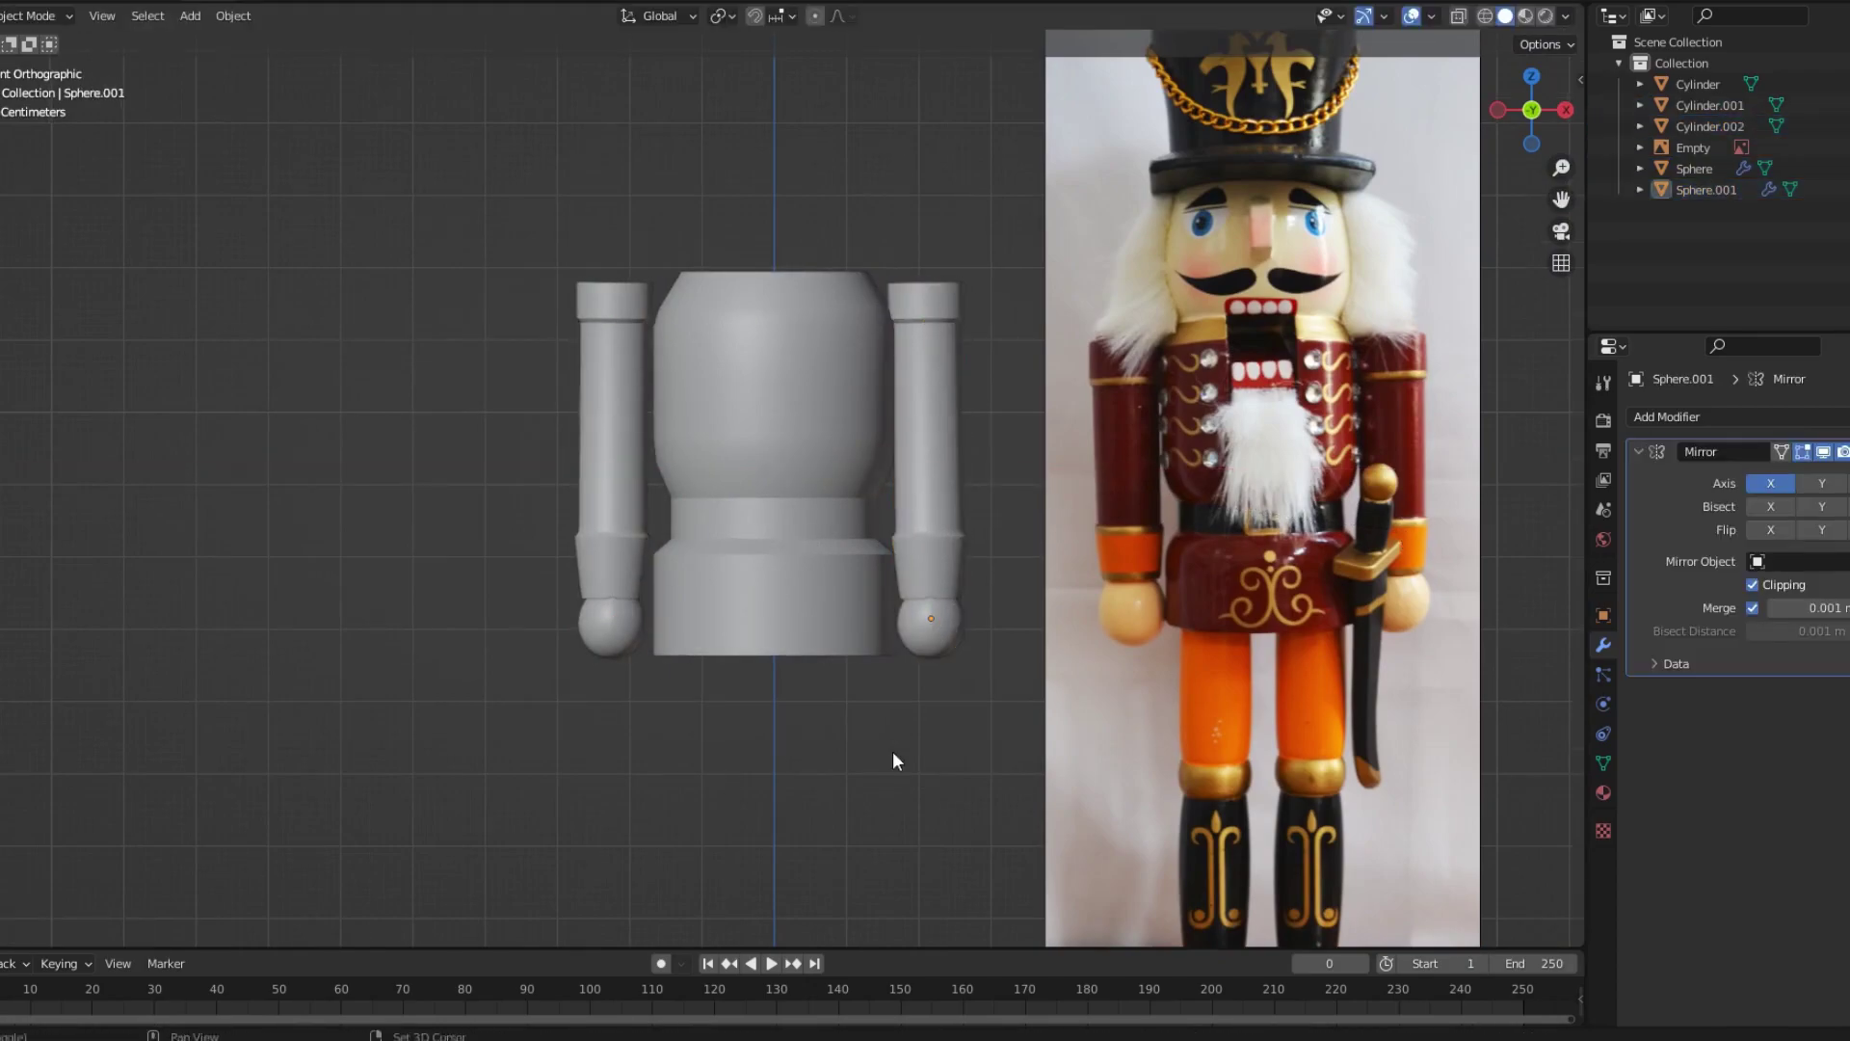
pyautogui.scroll(-1, 825, 672)
# Add a thinner cylinder under the torso as the leg and check its placement.
pyautogui.click(1603, 763)
pyautogui.press('g')
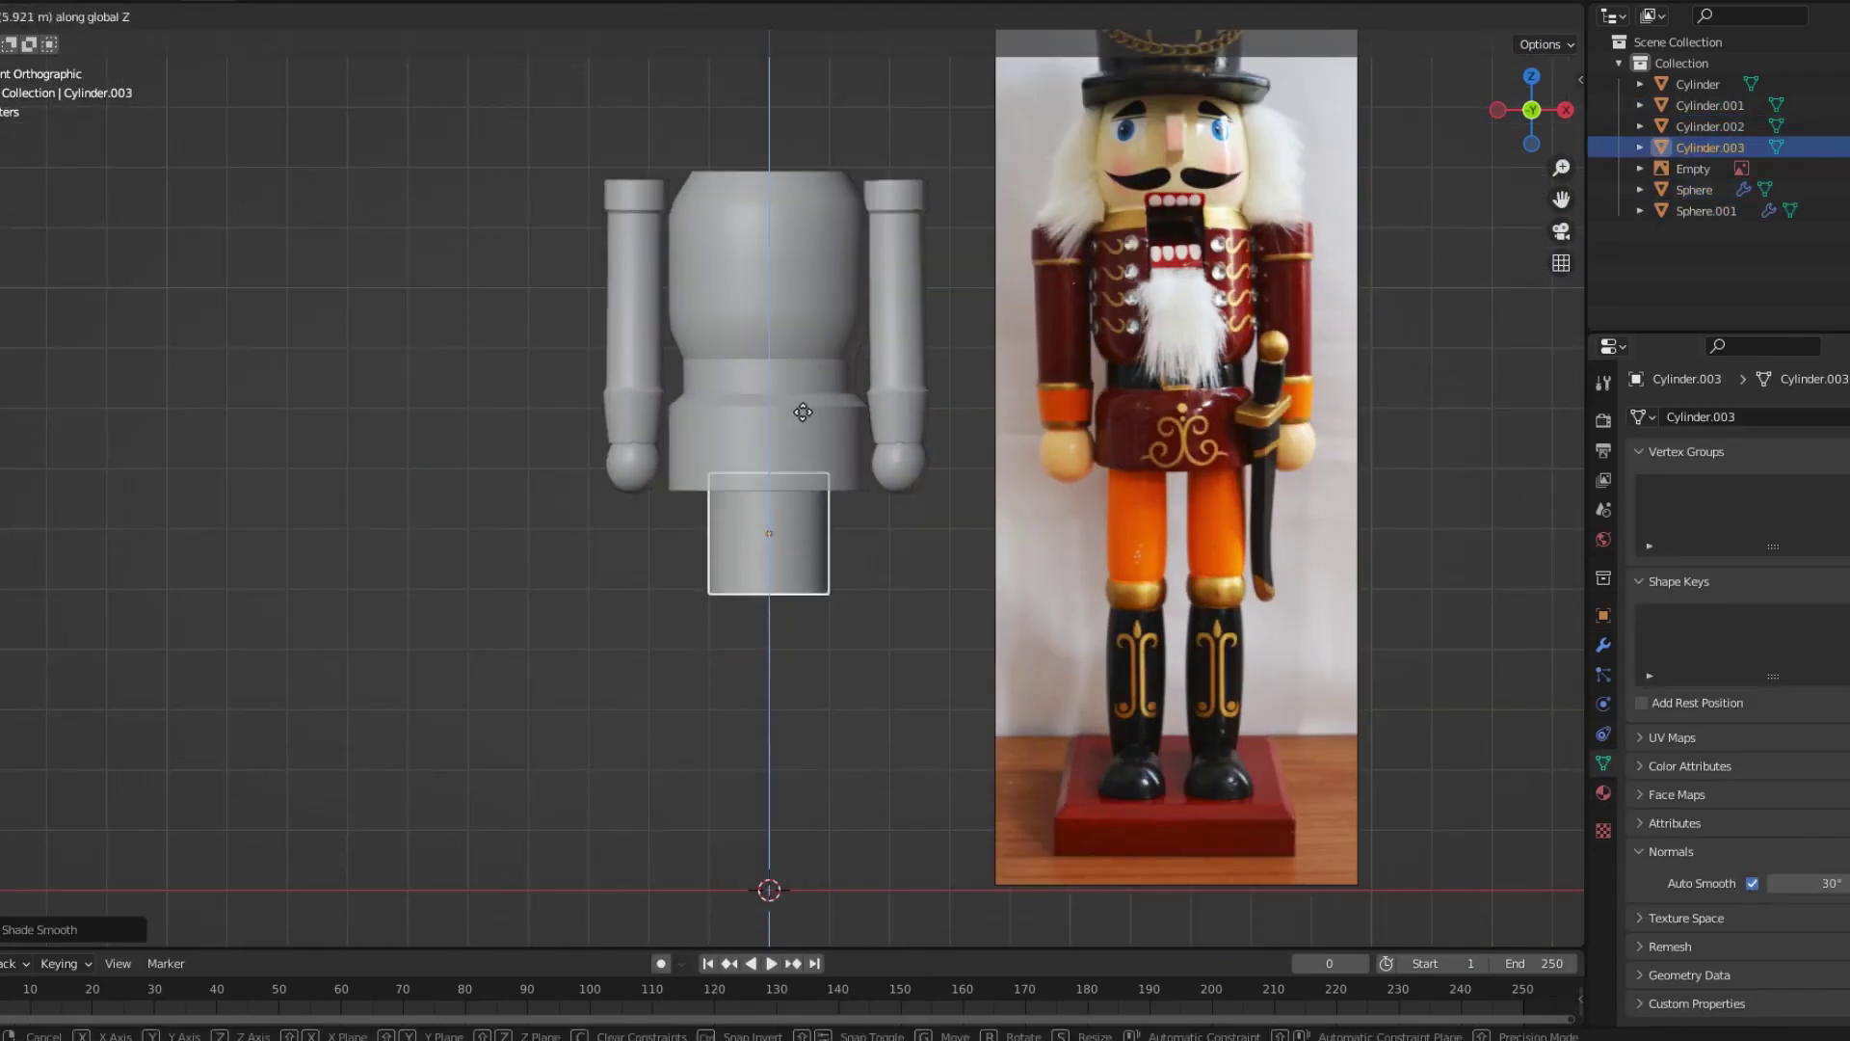
pyautogui.click(928, 620)
pyautogui.press('s')
pyautogui.click(826, 598)
pyautogui.moveTo(826, 598); pyautogui.dragTo(813, 546, button='middle')
pyautogui.press('KP_7')
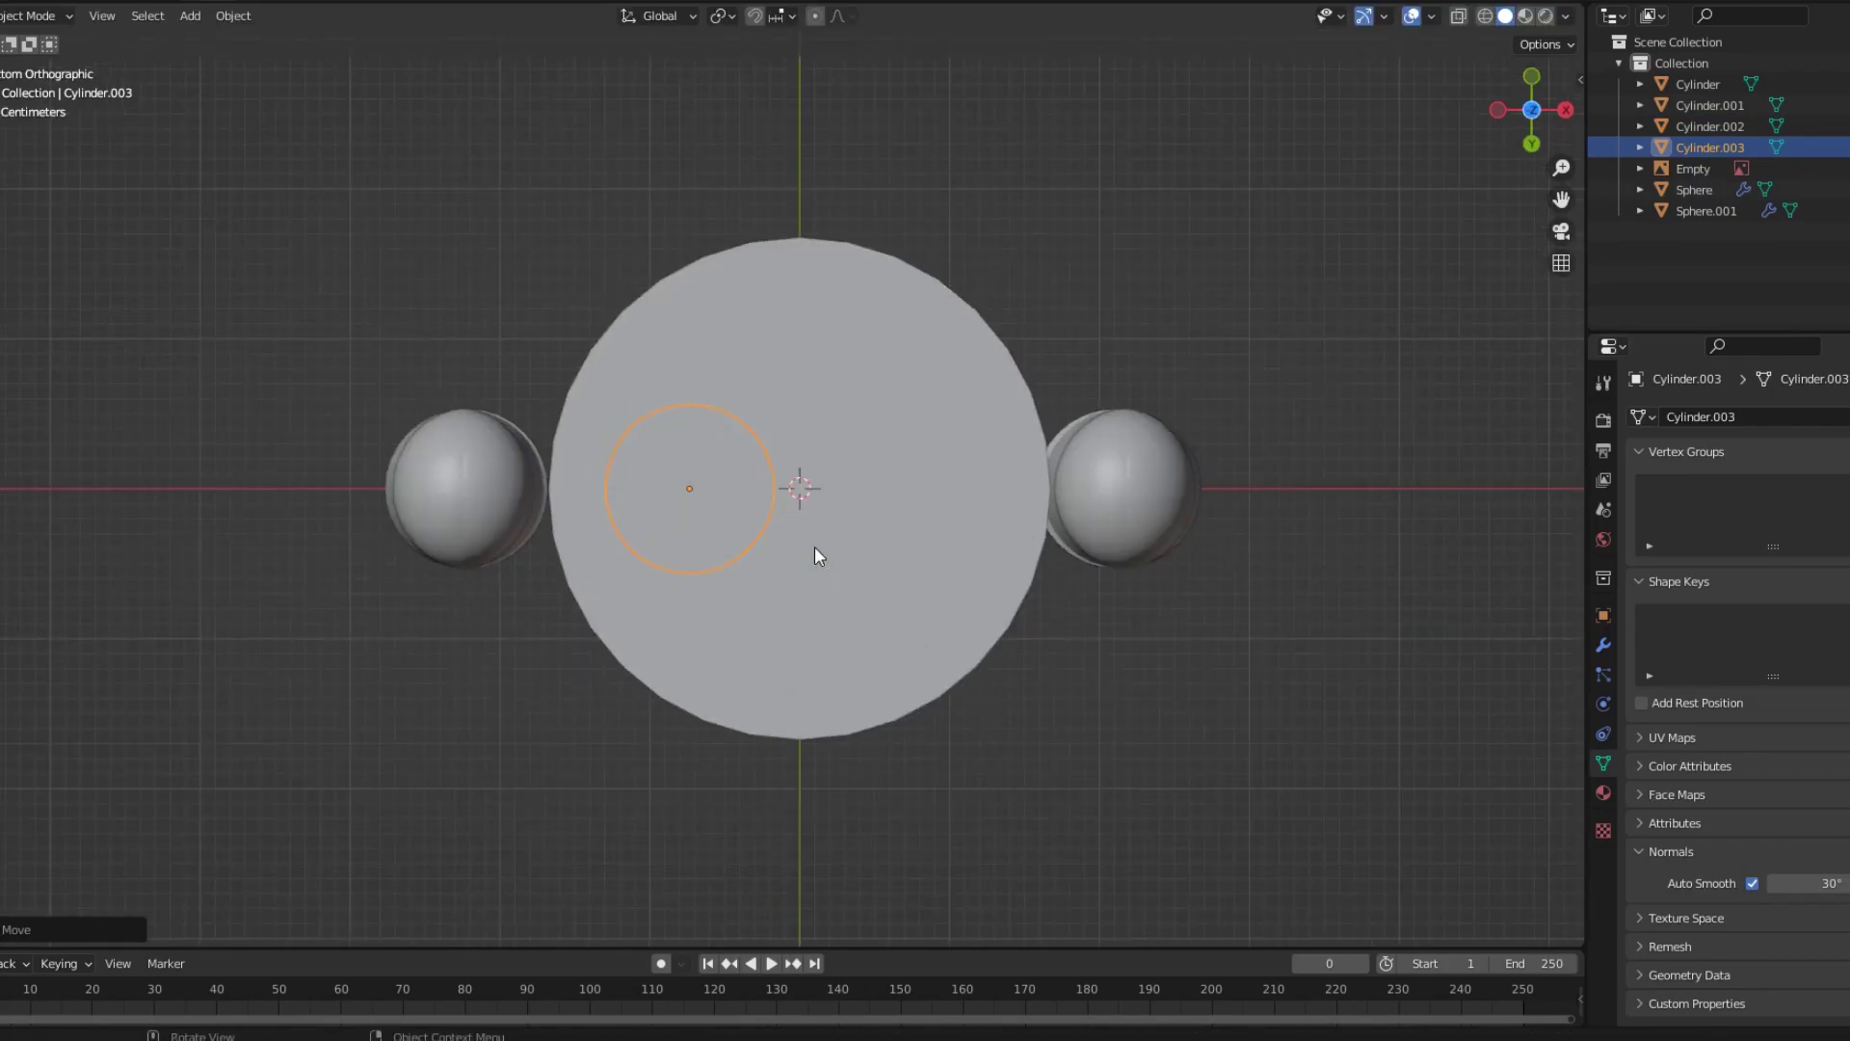
pyautogui.press('KP_1')
# Lengthen the leg downward along Z and add three loop cuts along it.
pyautogui.press('Tab')
pyautogui.scroll(-1, 813, 547)
pyautogui.press('g')
pyautogui.press('z')
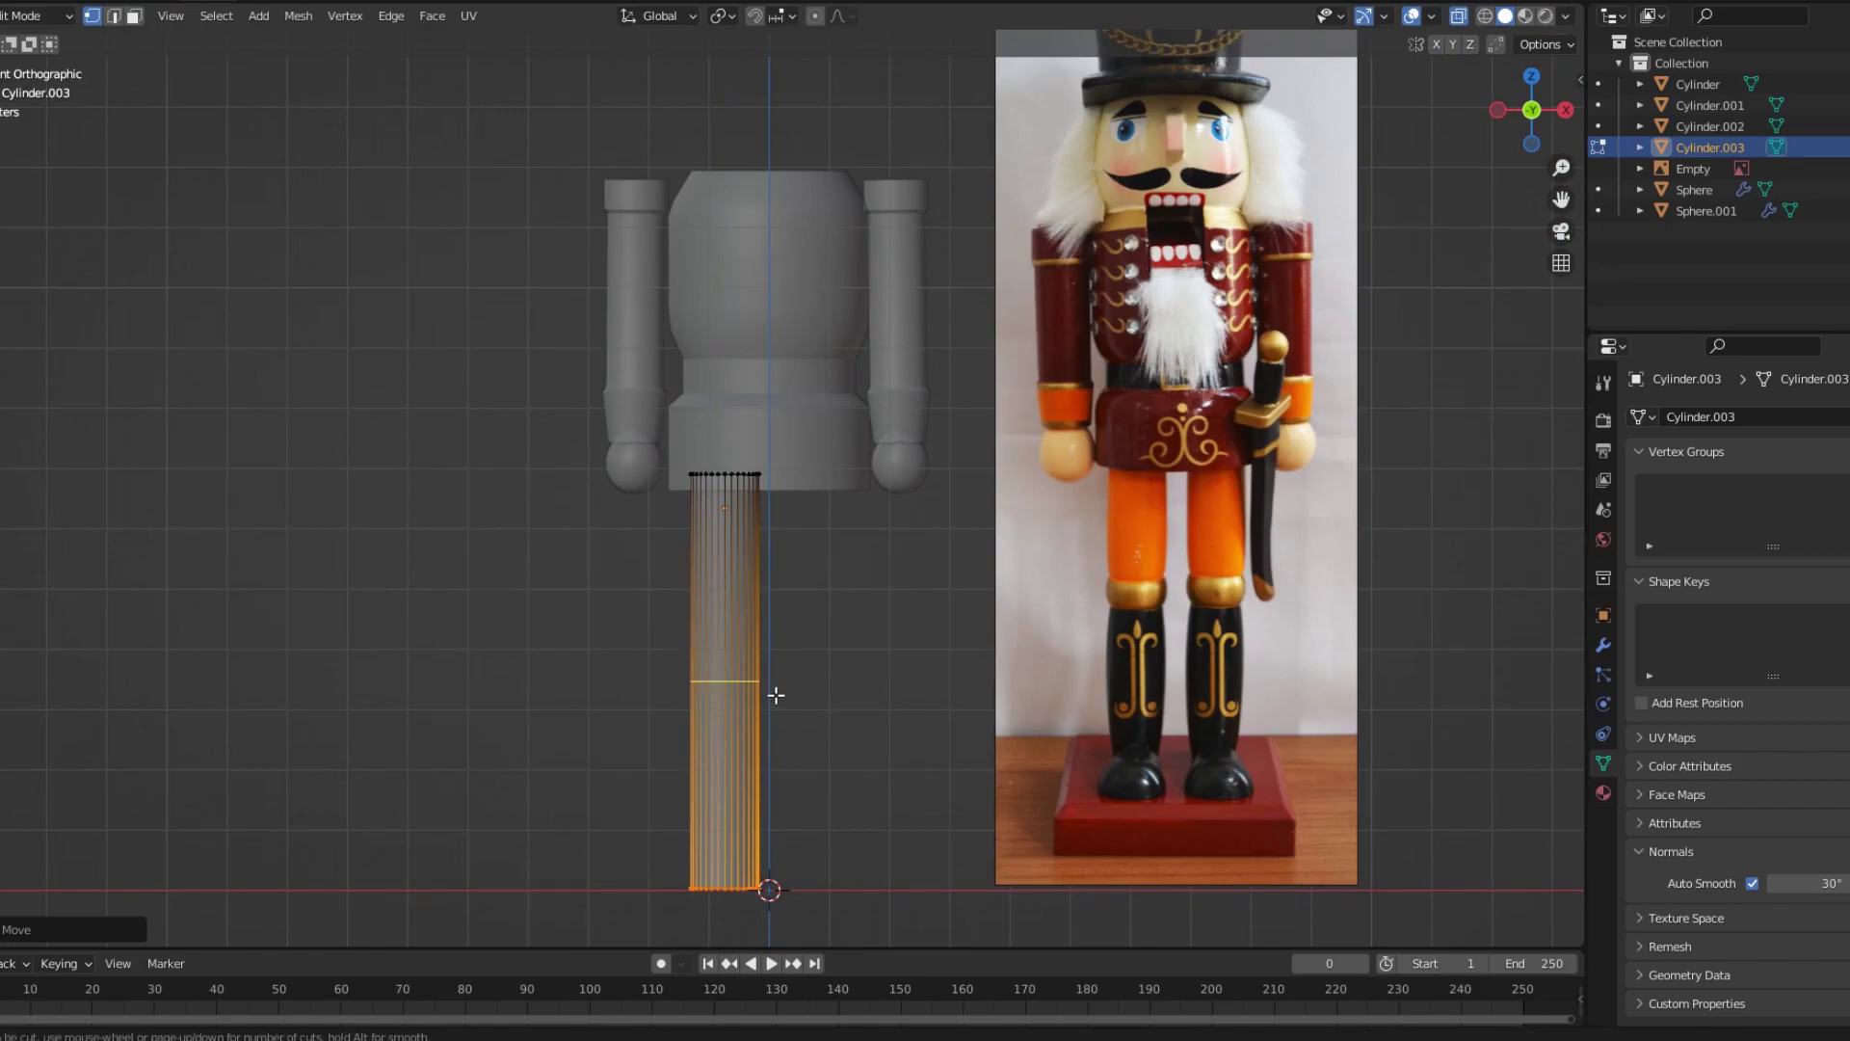
pyautogui.click(805, 736)
pyautogui.scroll(1, 833, 691)
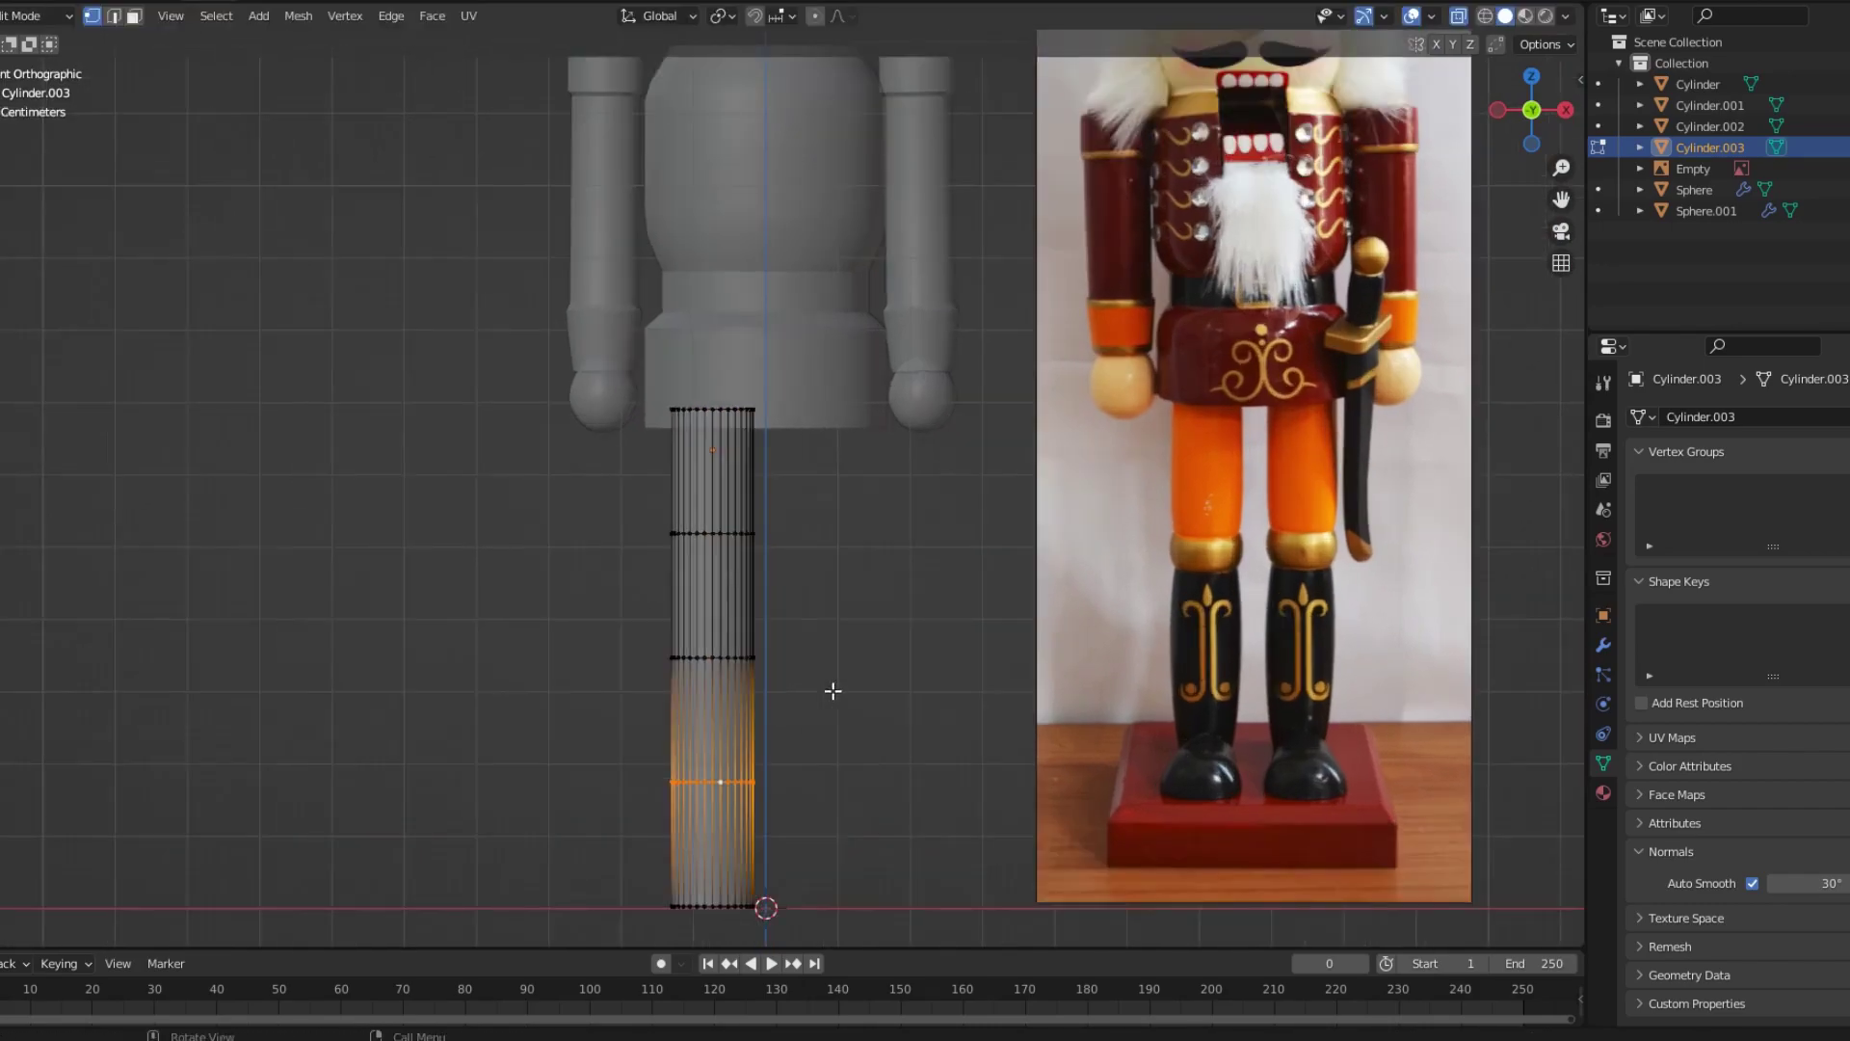
pyautogui.moveTo(775, 656); pyautogui.dragTo(715, 533)
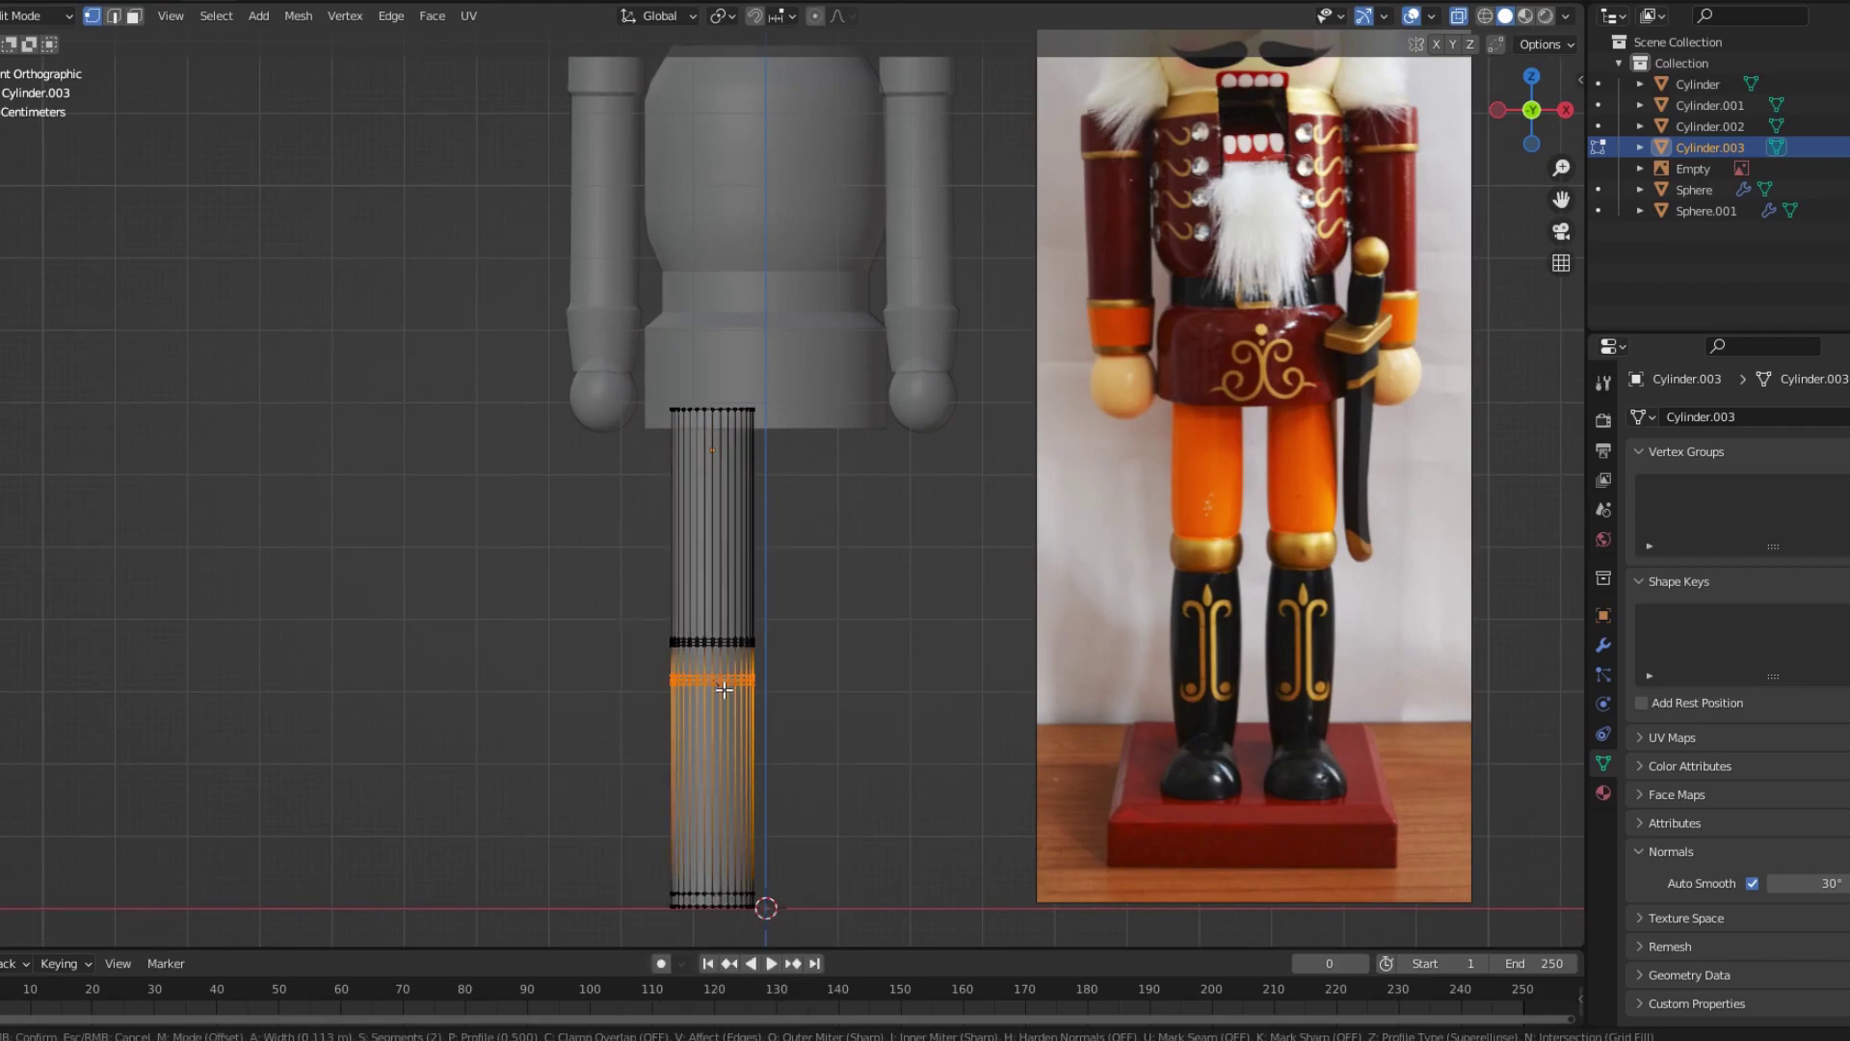
# Scale the knee edge loops, add two more loops, and narrow the upper leg.
pyautogui.hotkey('ctrl', 'z')
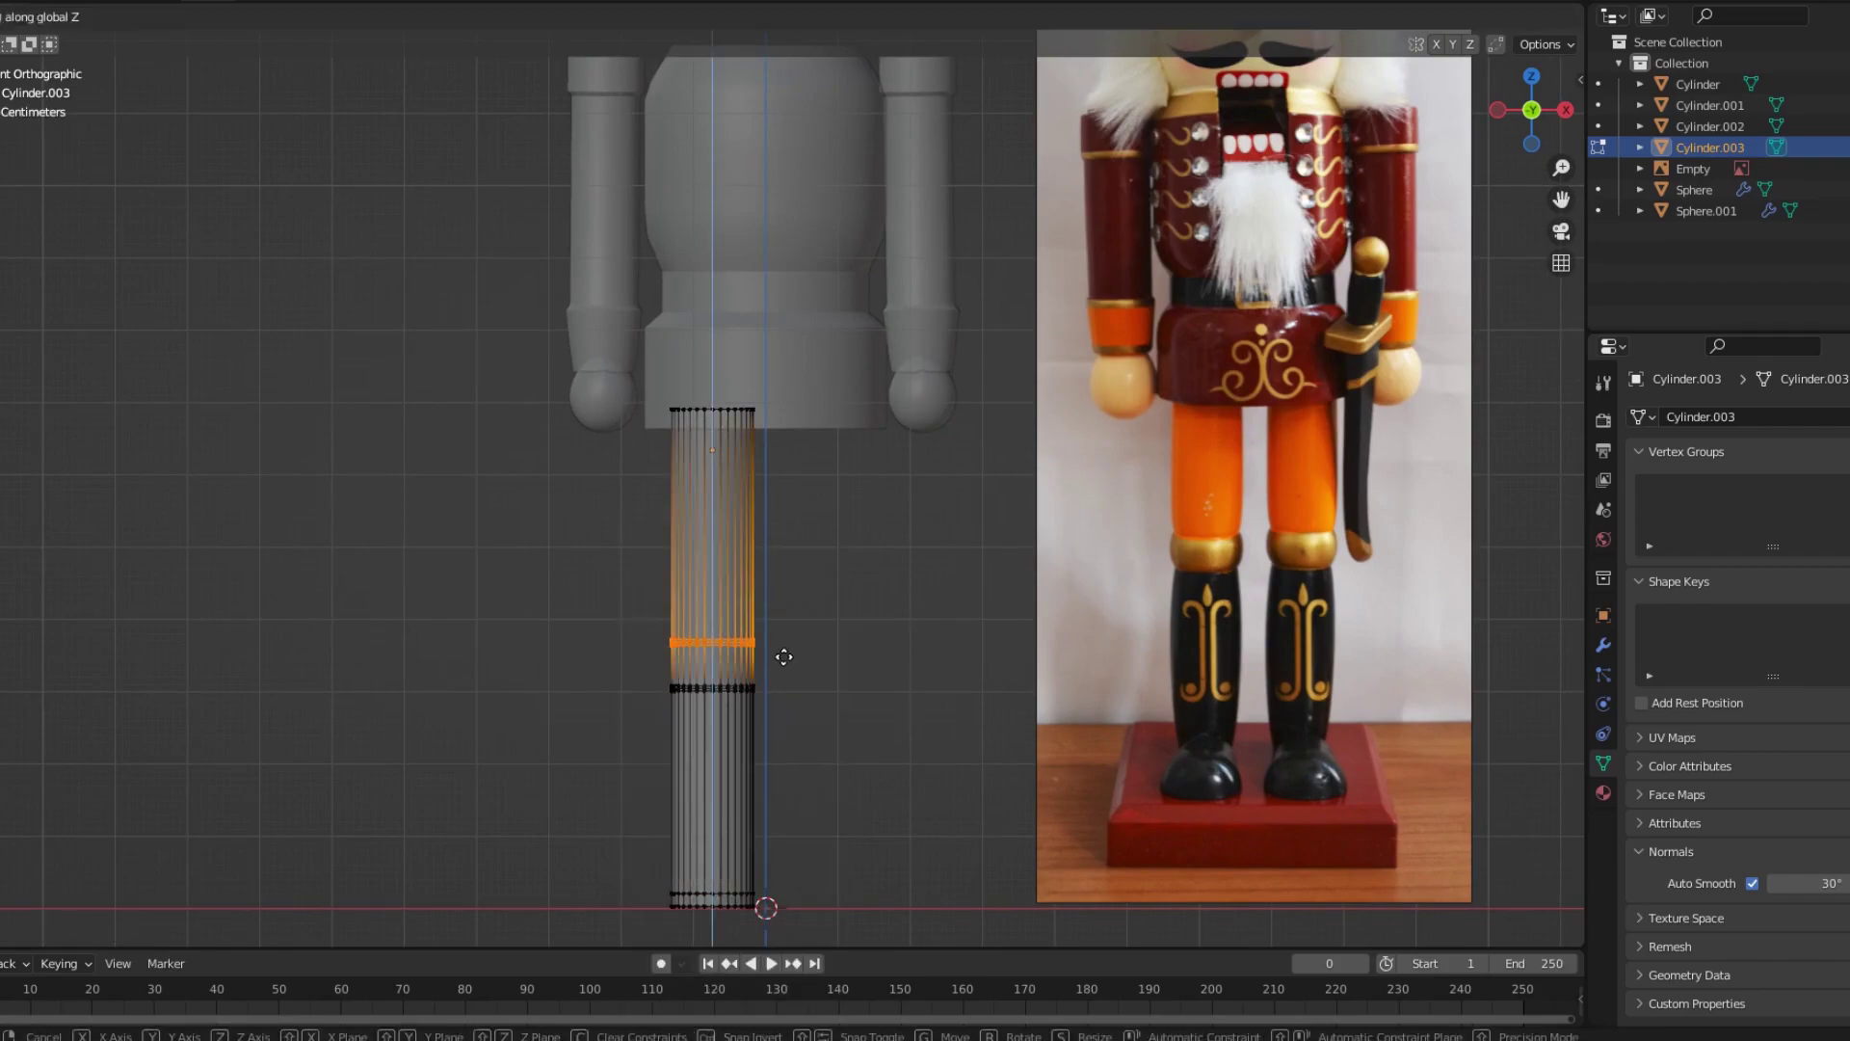
pyautogui.moveTo(648, 673); pyautogui.dragTo(782, 714)
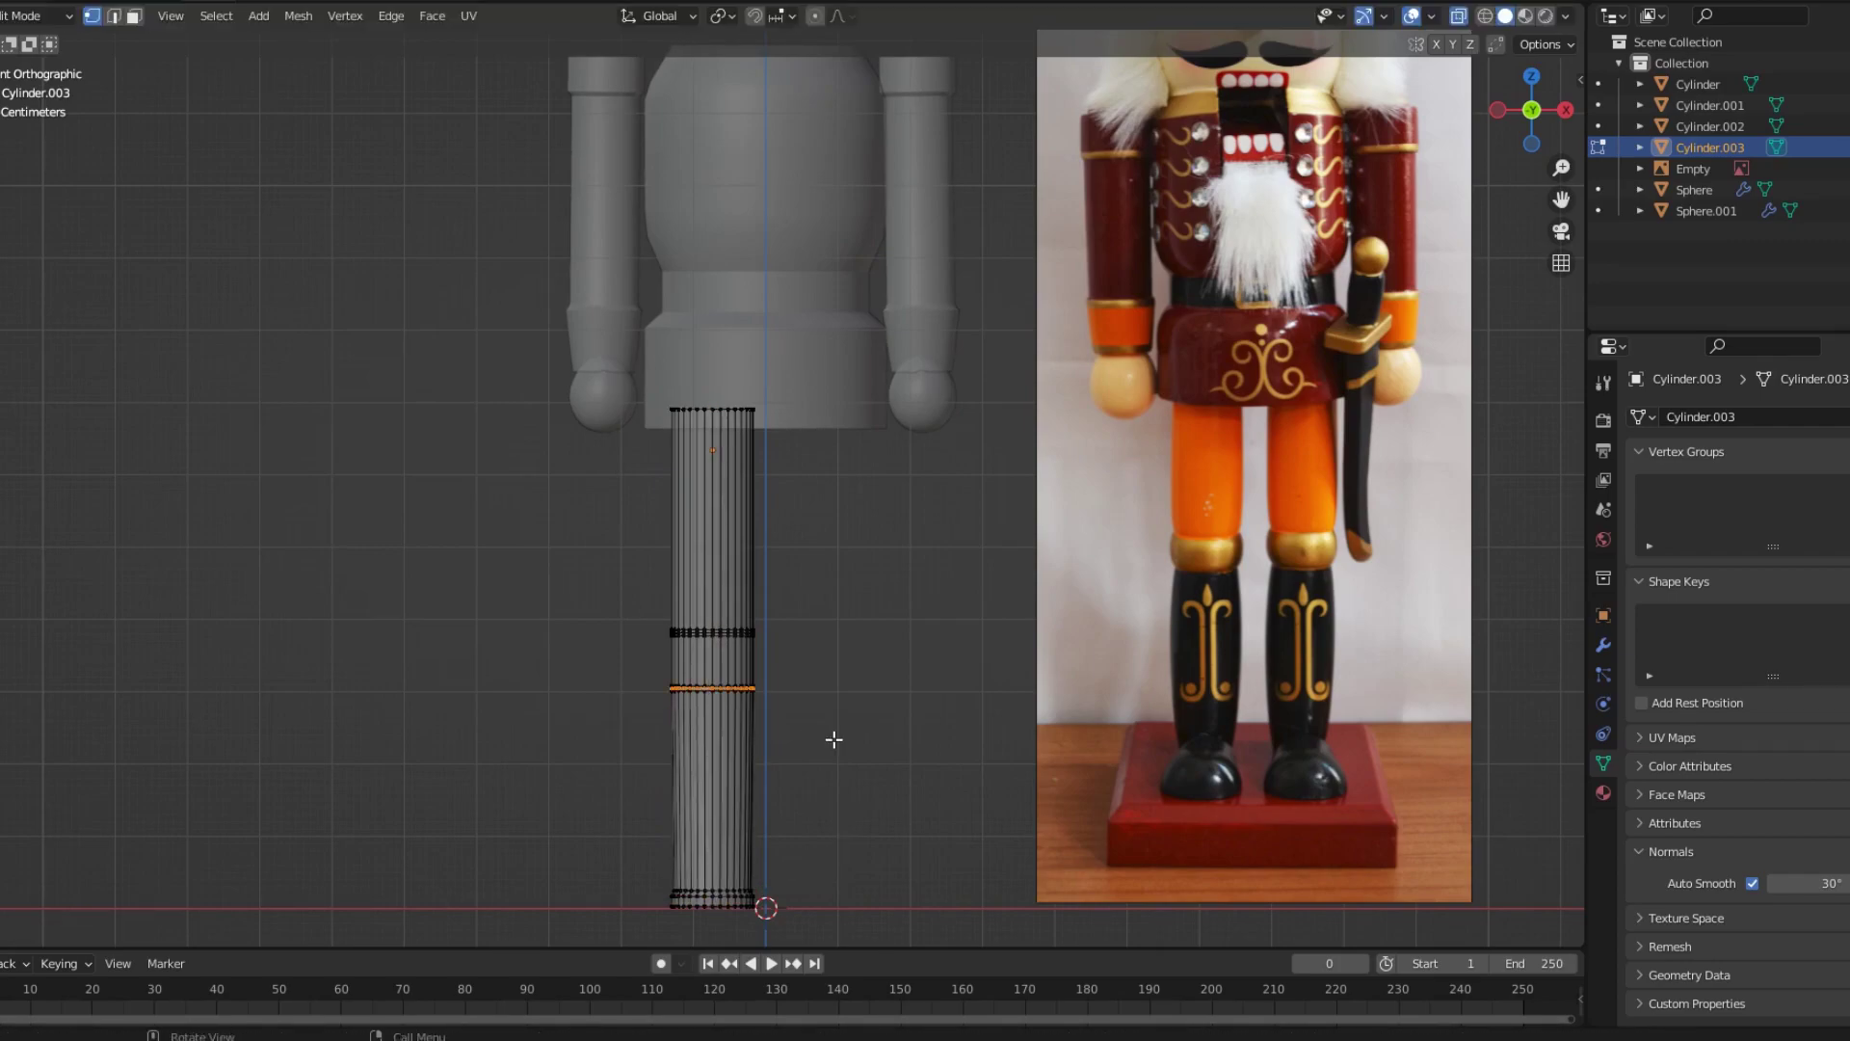
pyautogui.press('s')
pyautogui.scroll(1, 803, 801)
pyautogui.click(803, 801)
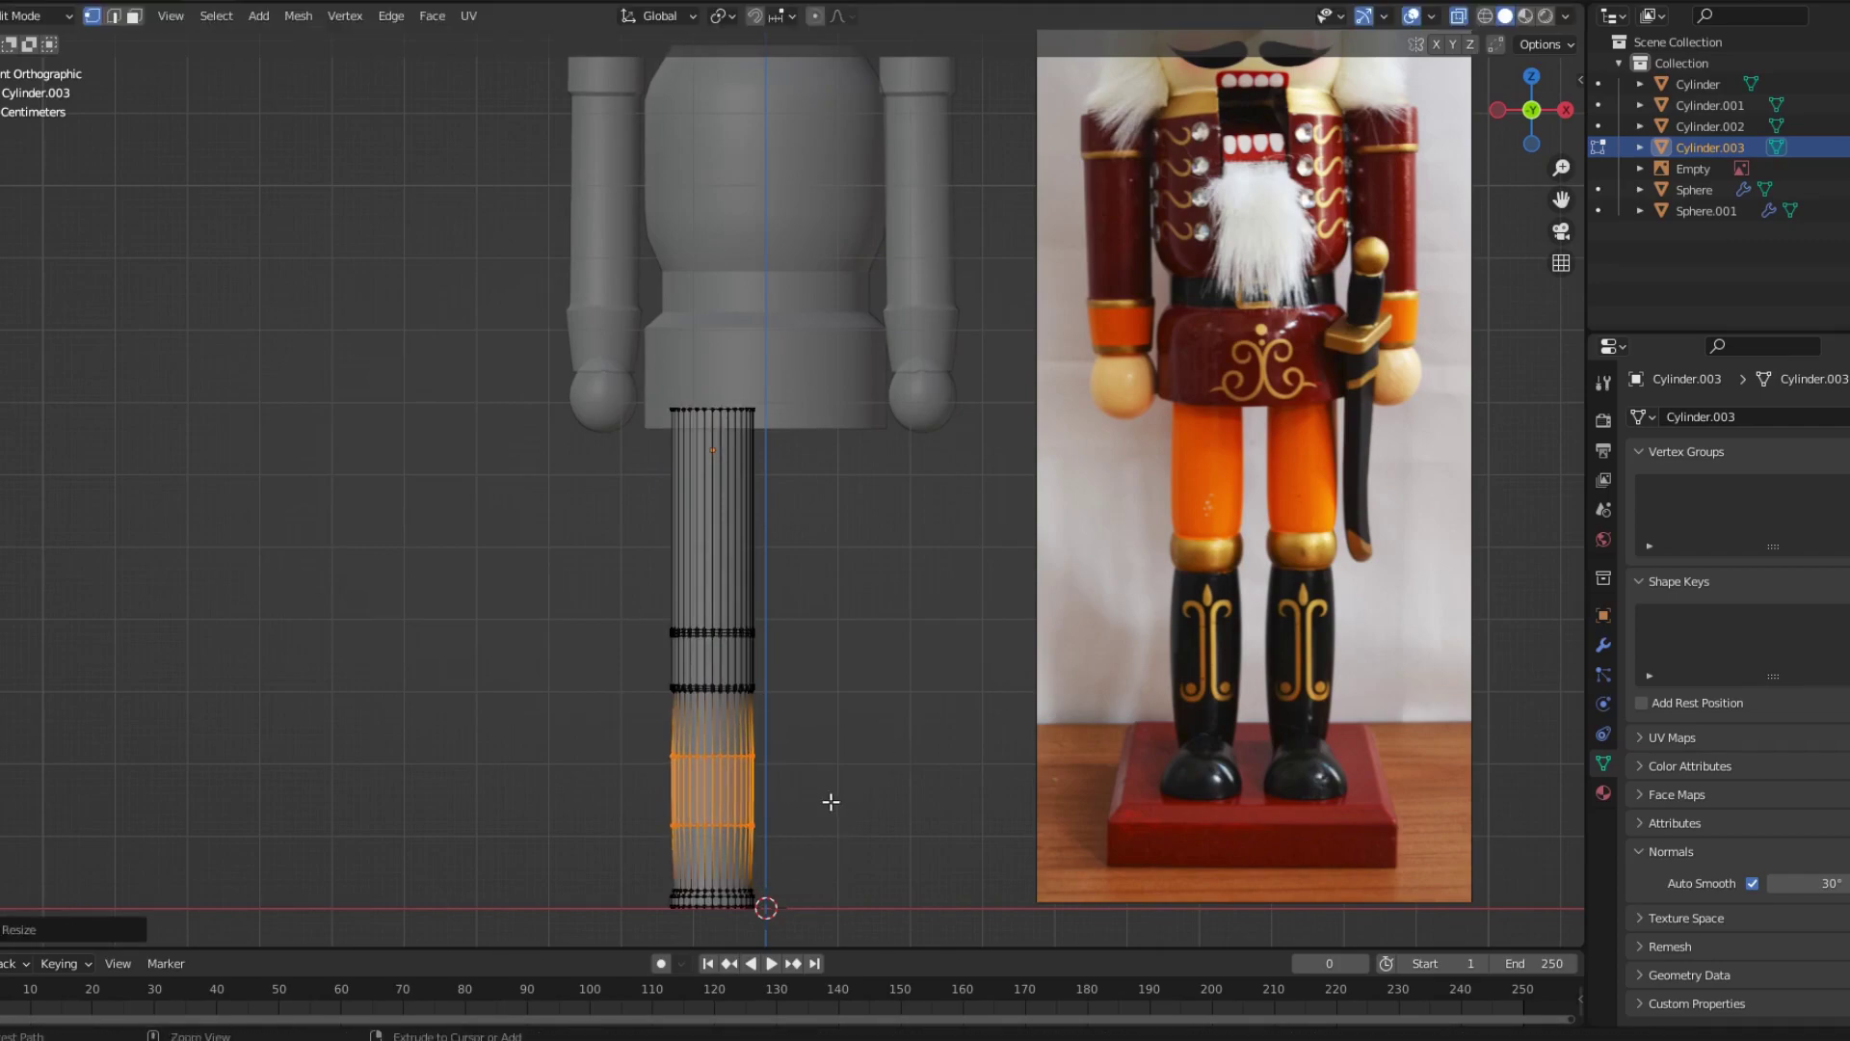
pyautogui.keyDown('alt'); pyautogui.click(785, 798); pyautogui.keyUp('alt')
pyautogui.scroll(2, 847, 640)
pyautogui.scroll(1, 644, 619)
pyautogui.keyDown('alt'); pyautogui.click(645, 619); pyautogui.keyUp('alt')
pyautogui.press('s')
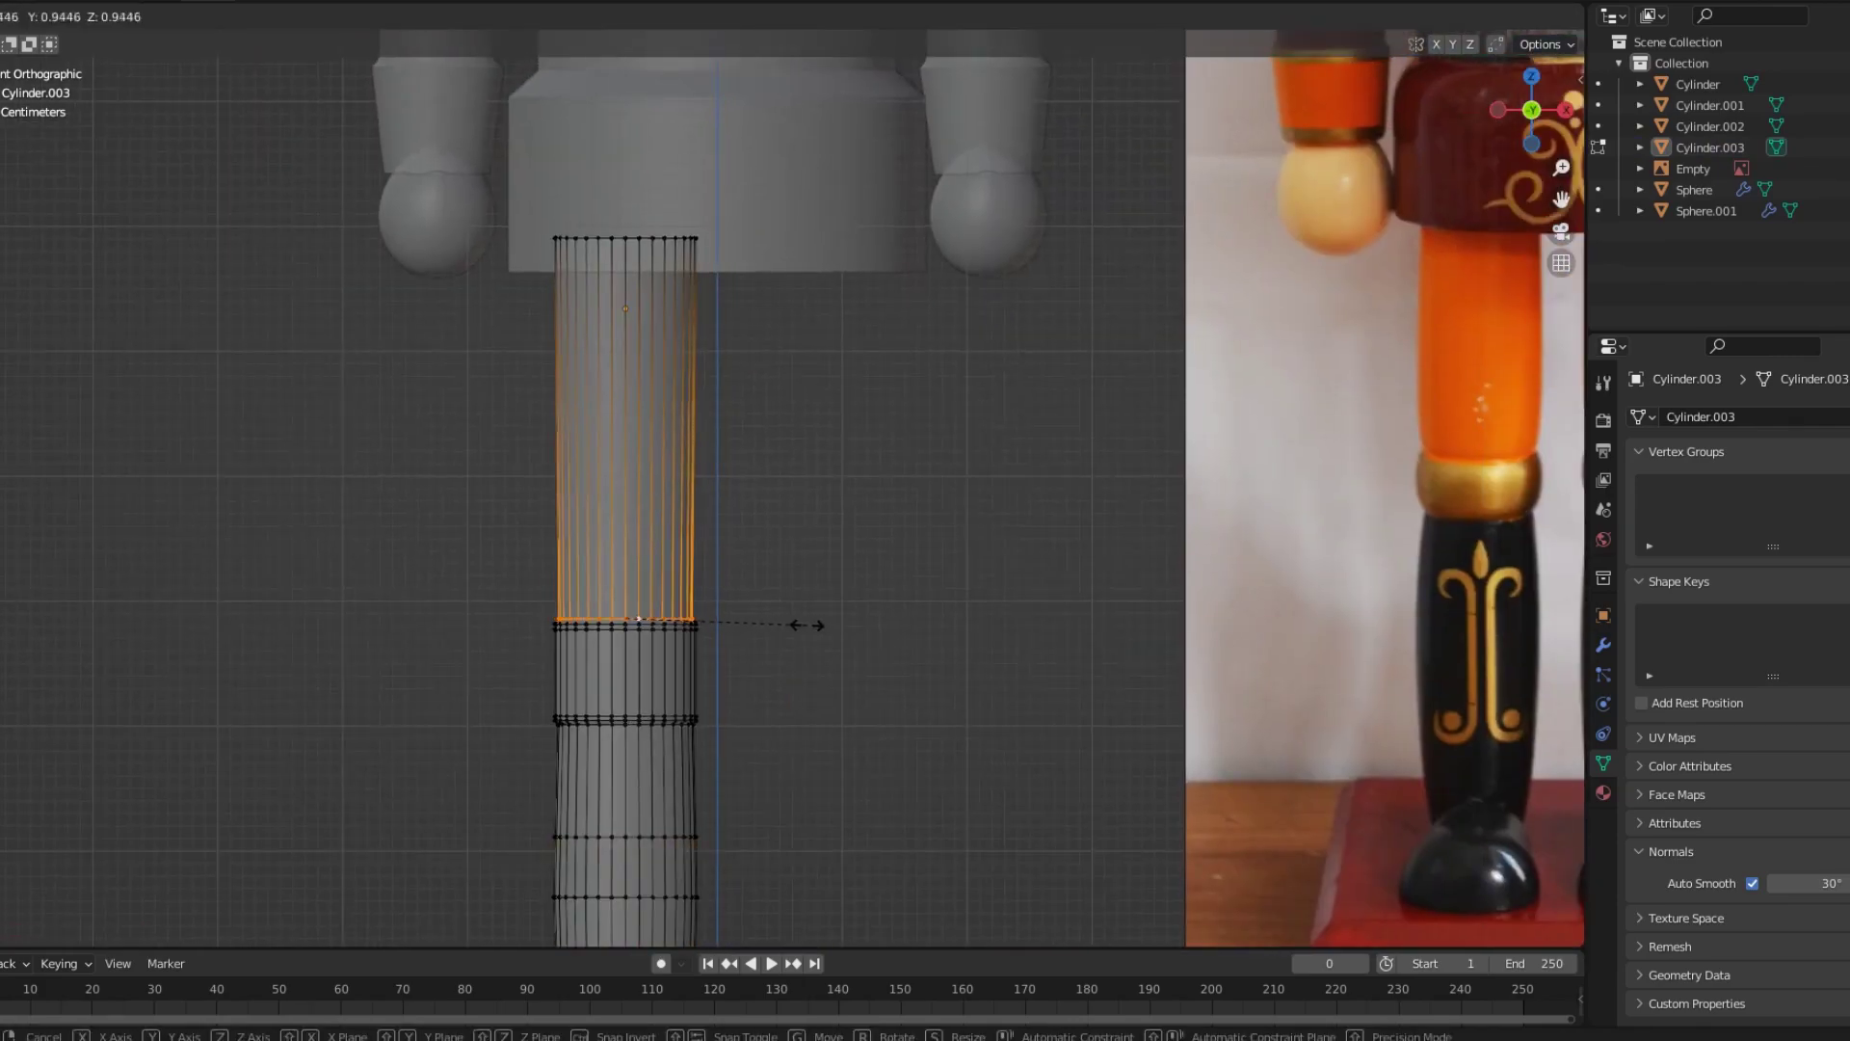
# Exit leg editing and test a vertical move of the leg, cancelling it.
pyautogui.press('Tab')
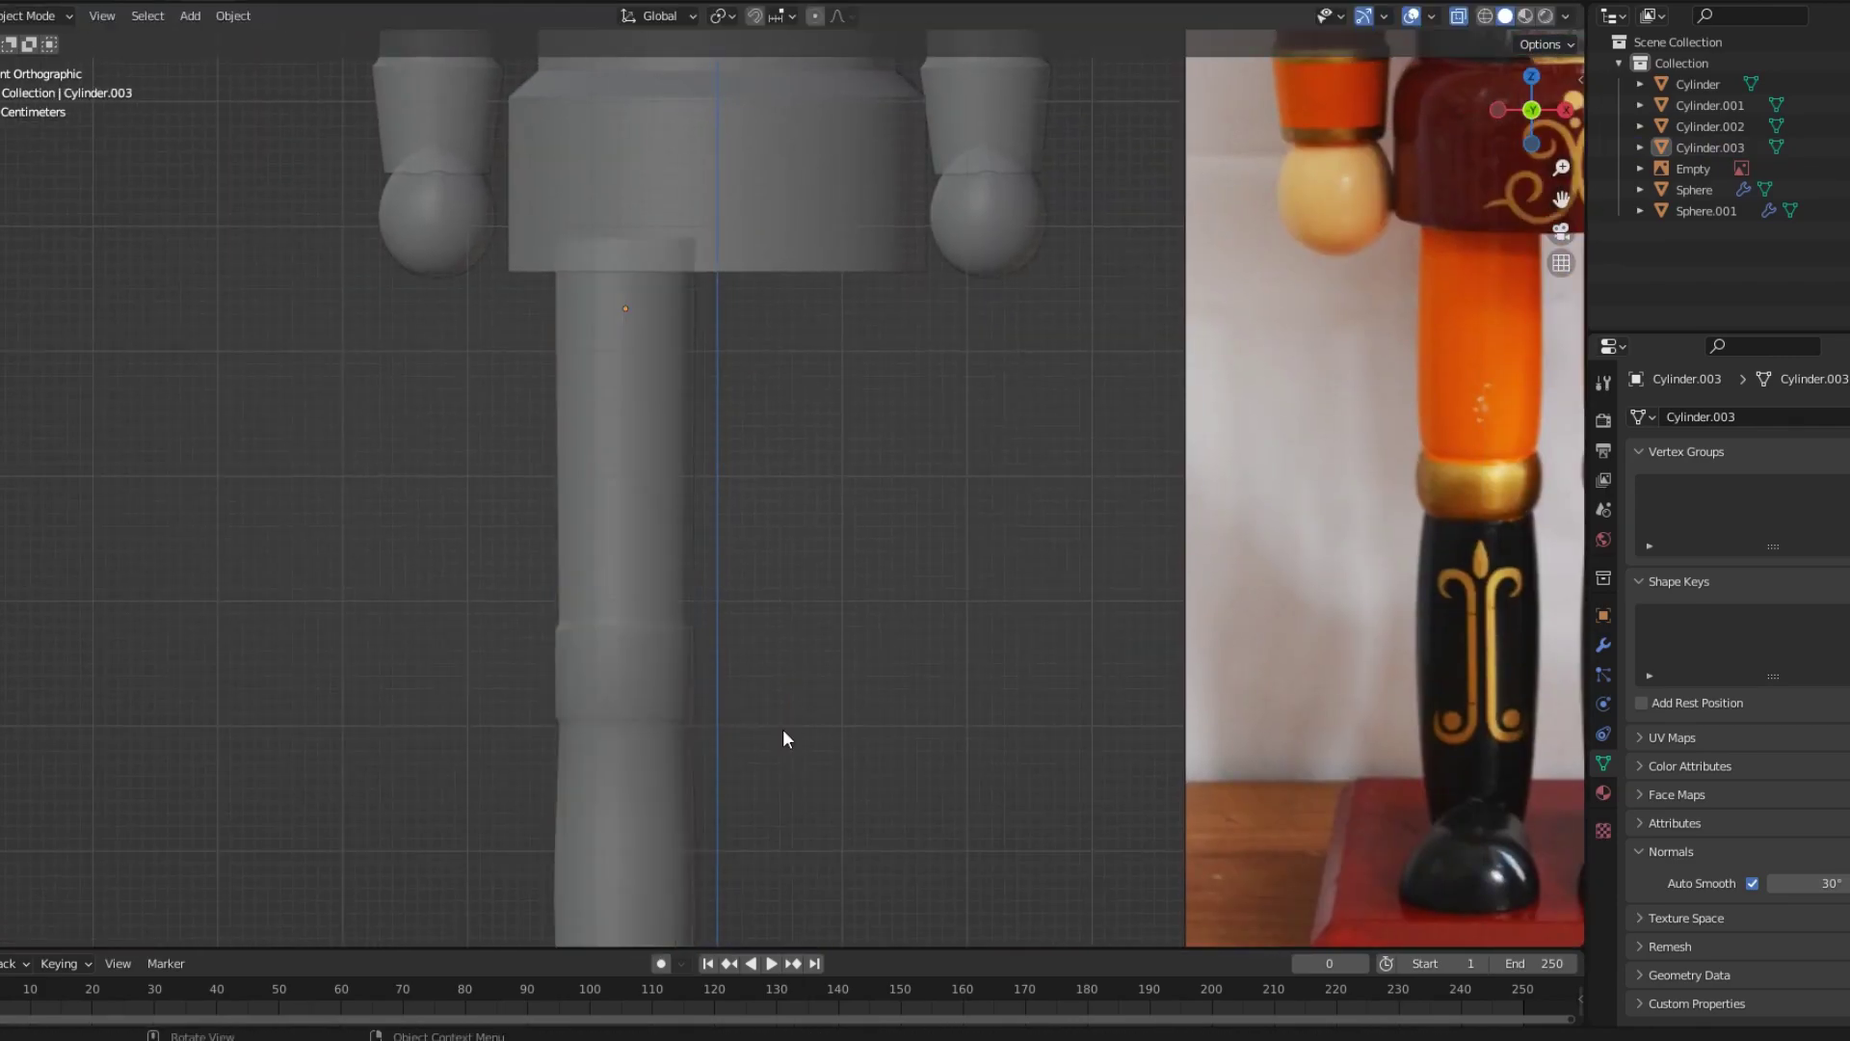
pyautogui.press('Tab')
pyautogui.scroll(-3, 761, 674)
pyautogui.press('Tab')
pyautogui.press('g')
pyautogui.press('z')
pyautogui.rightClick(864, 594)
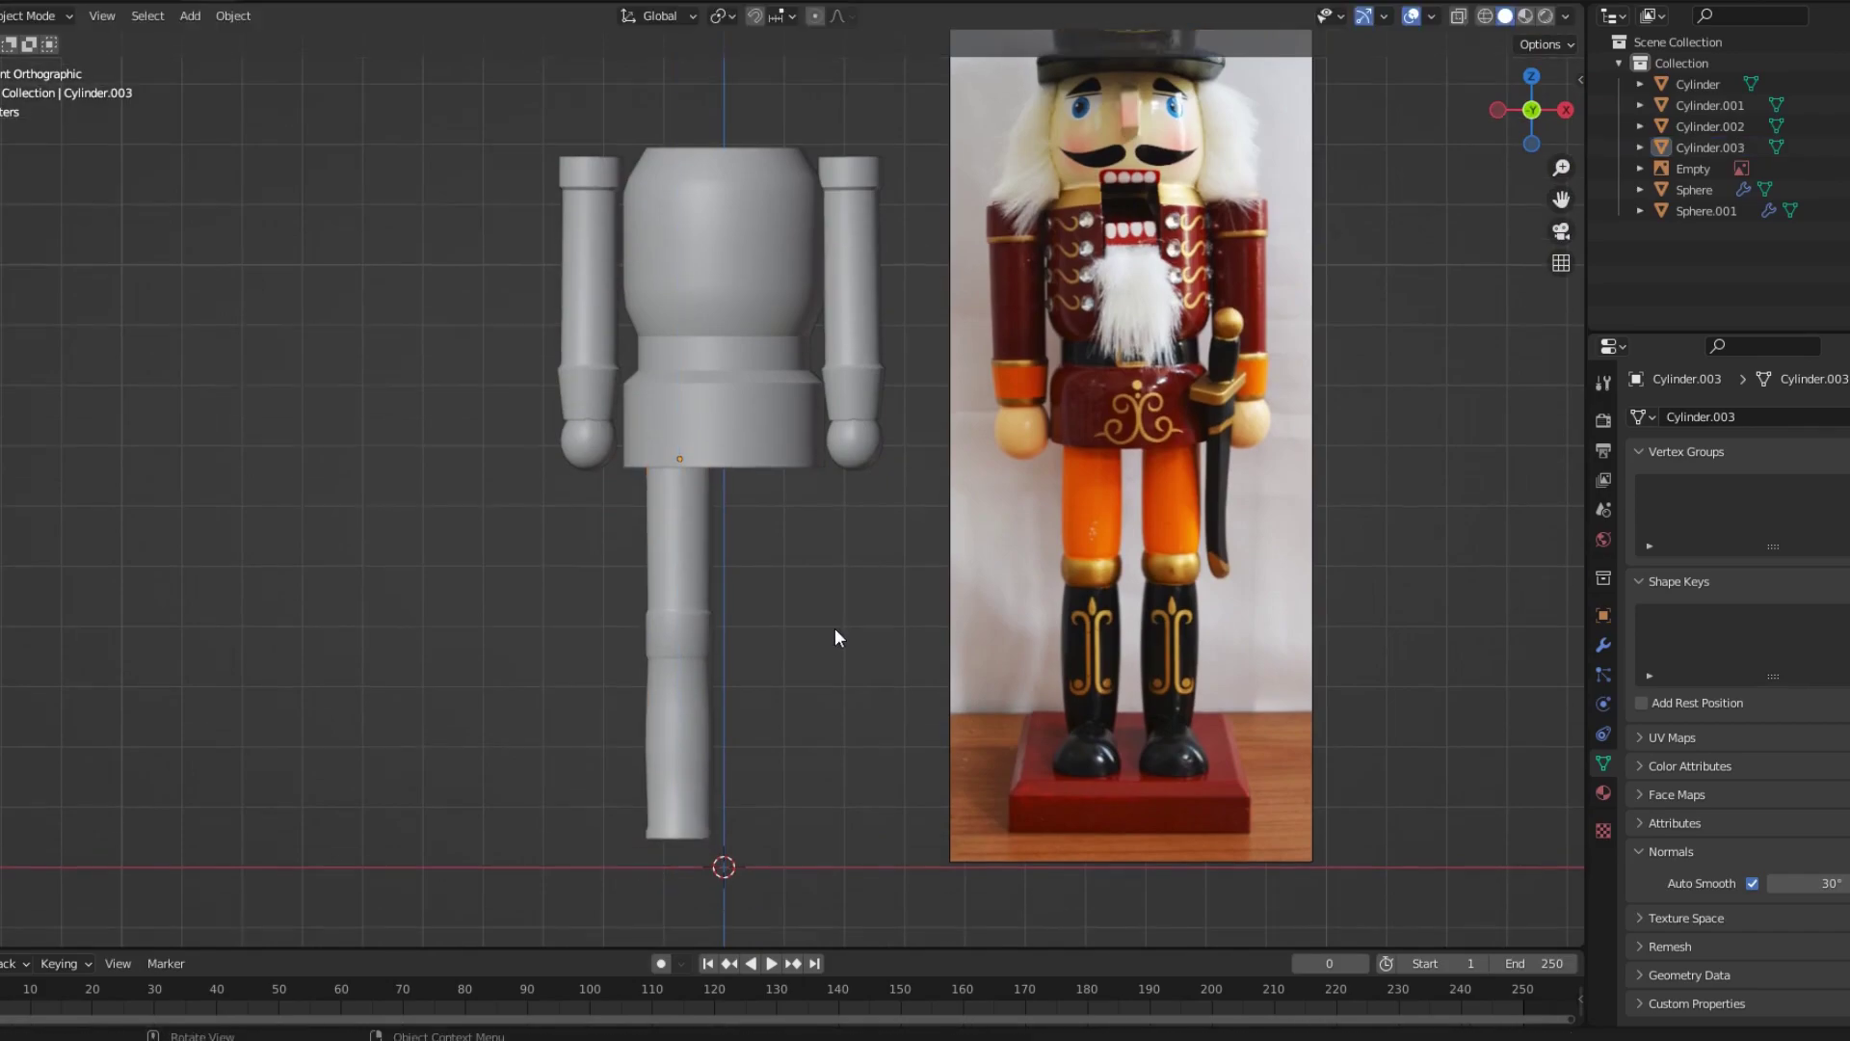
pyautogui.scroll(-2, 830, 638)
# Add a plane, scale it, and extrude it down into a thick base slab.
pyautogui.hotkey('shift', 'a')
pyautogui.click(890, 611)
pyautogui.moveTo(891, 611); pyautogui.dragTo(823, 906, button='middle')
pyautogui.press('s')
pyautogui.click(819, 894)
pyautogui.press('KP_1')
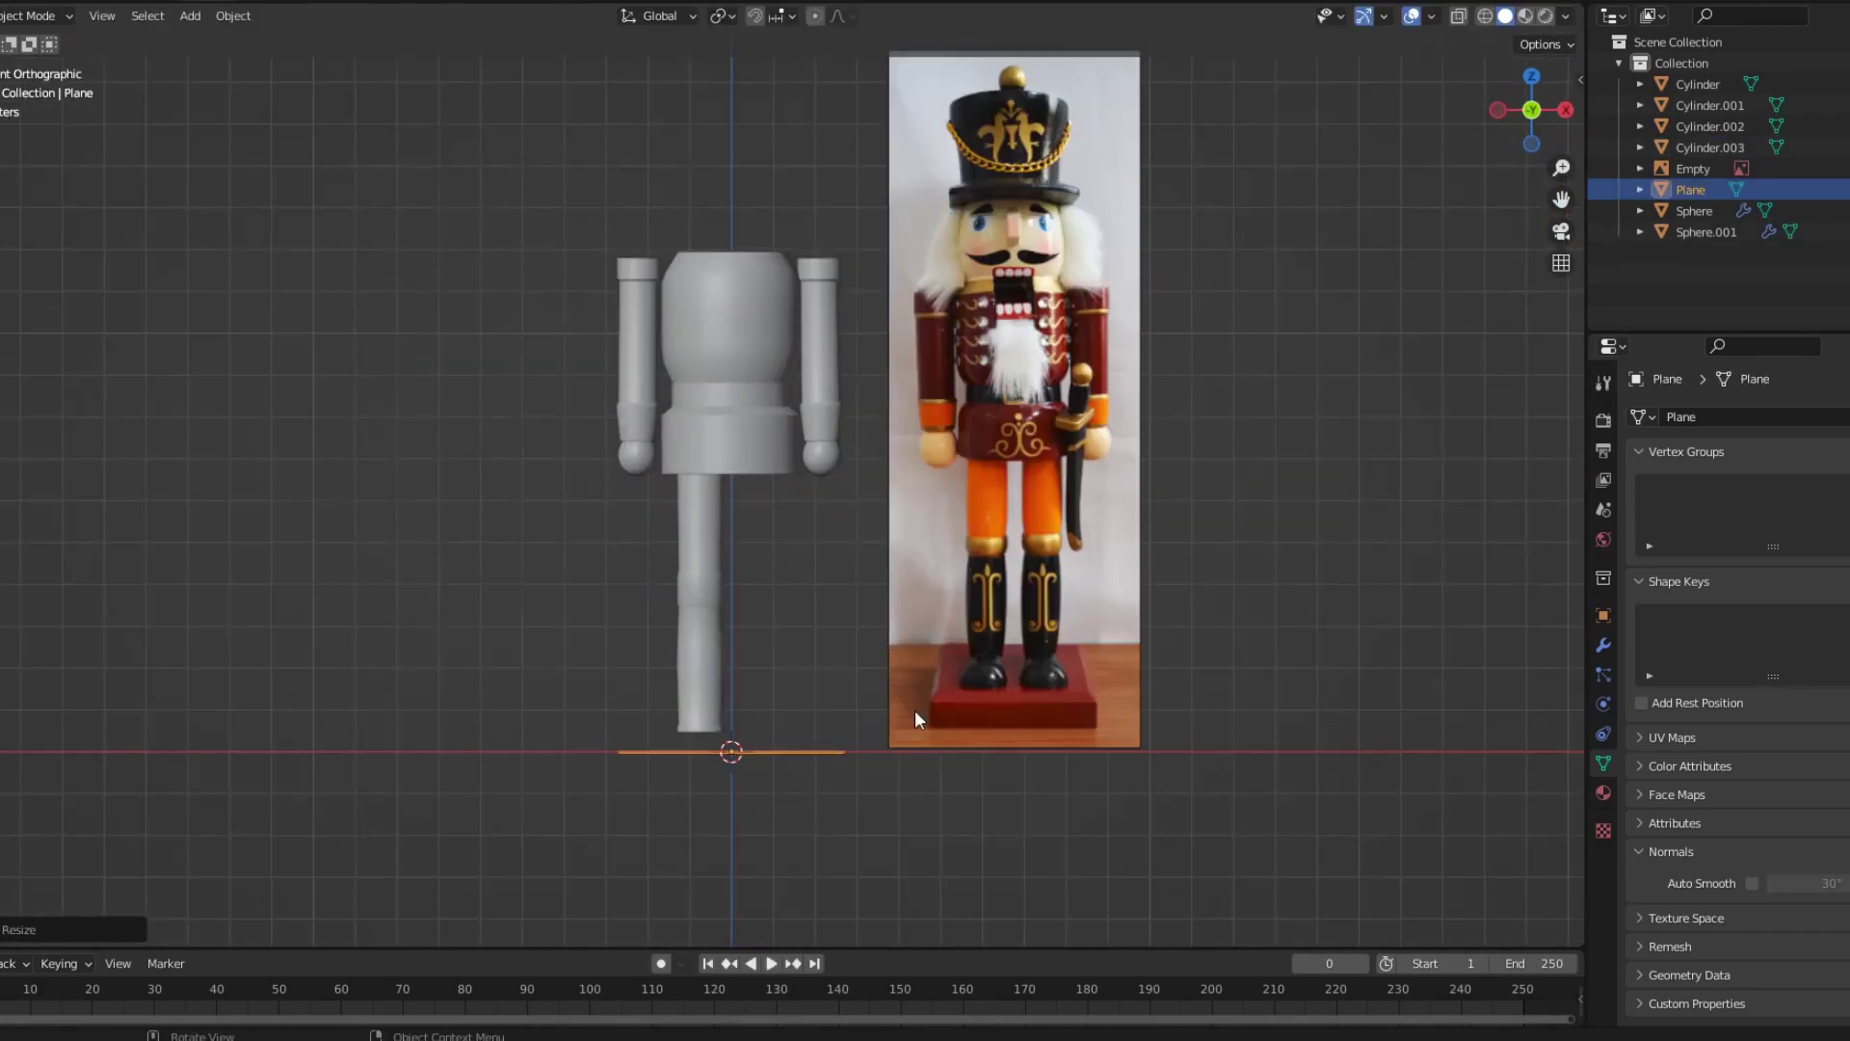
pyautogui.press('e')
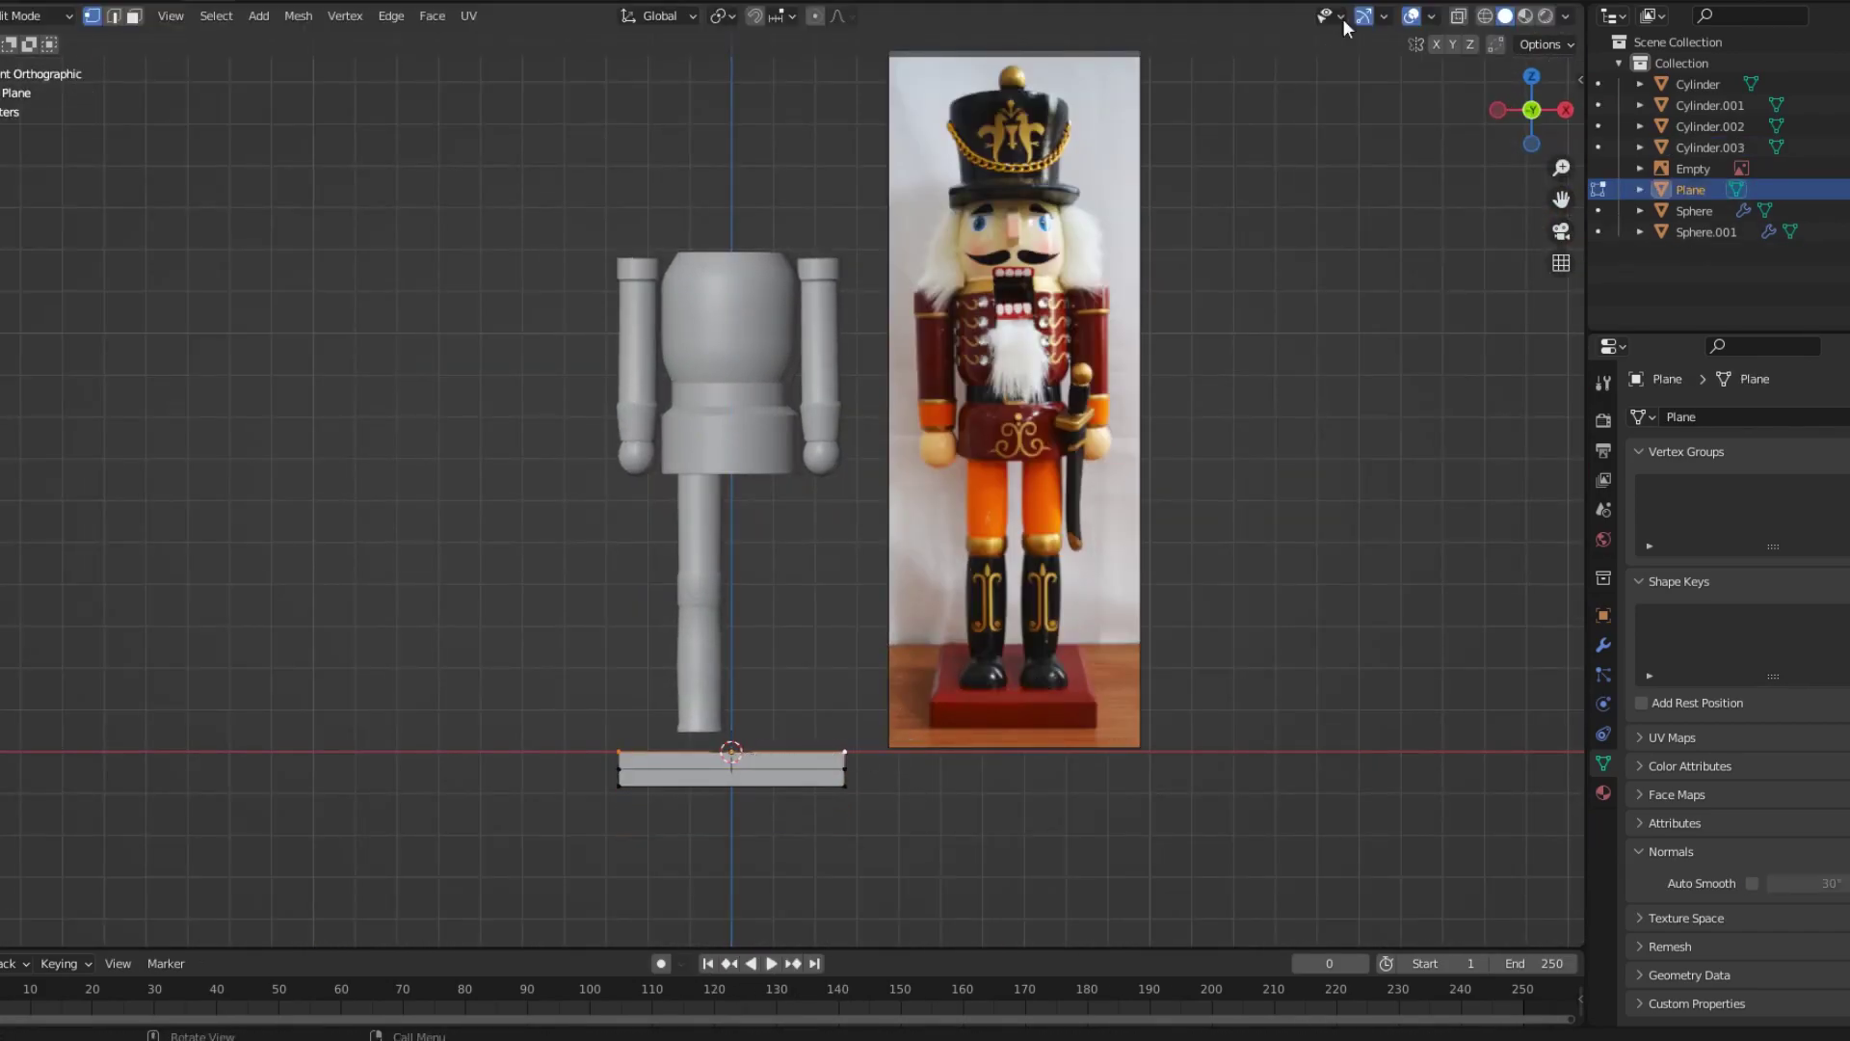
# Shrink the slab's top face slightly under X-ray to give a bevelled edge.
pyautogui.hotkey('alt', 'z')
pyautogui.press('s')
pyautogui.click(902, 835)
pyautogui.hotkey('alt', 'z')
pyautogui.moveTo(902, 835); pyautogui.dragTo(1112, 522, button='middle')
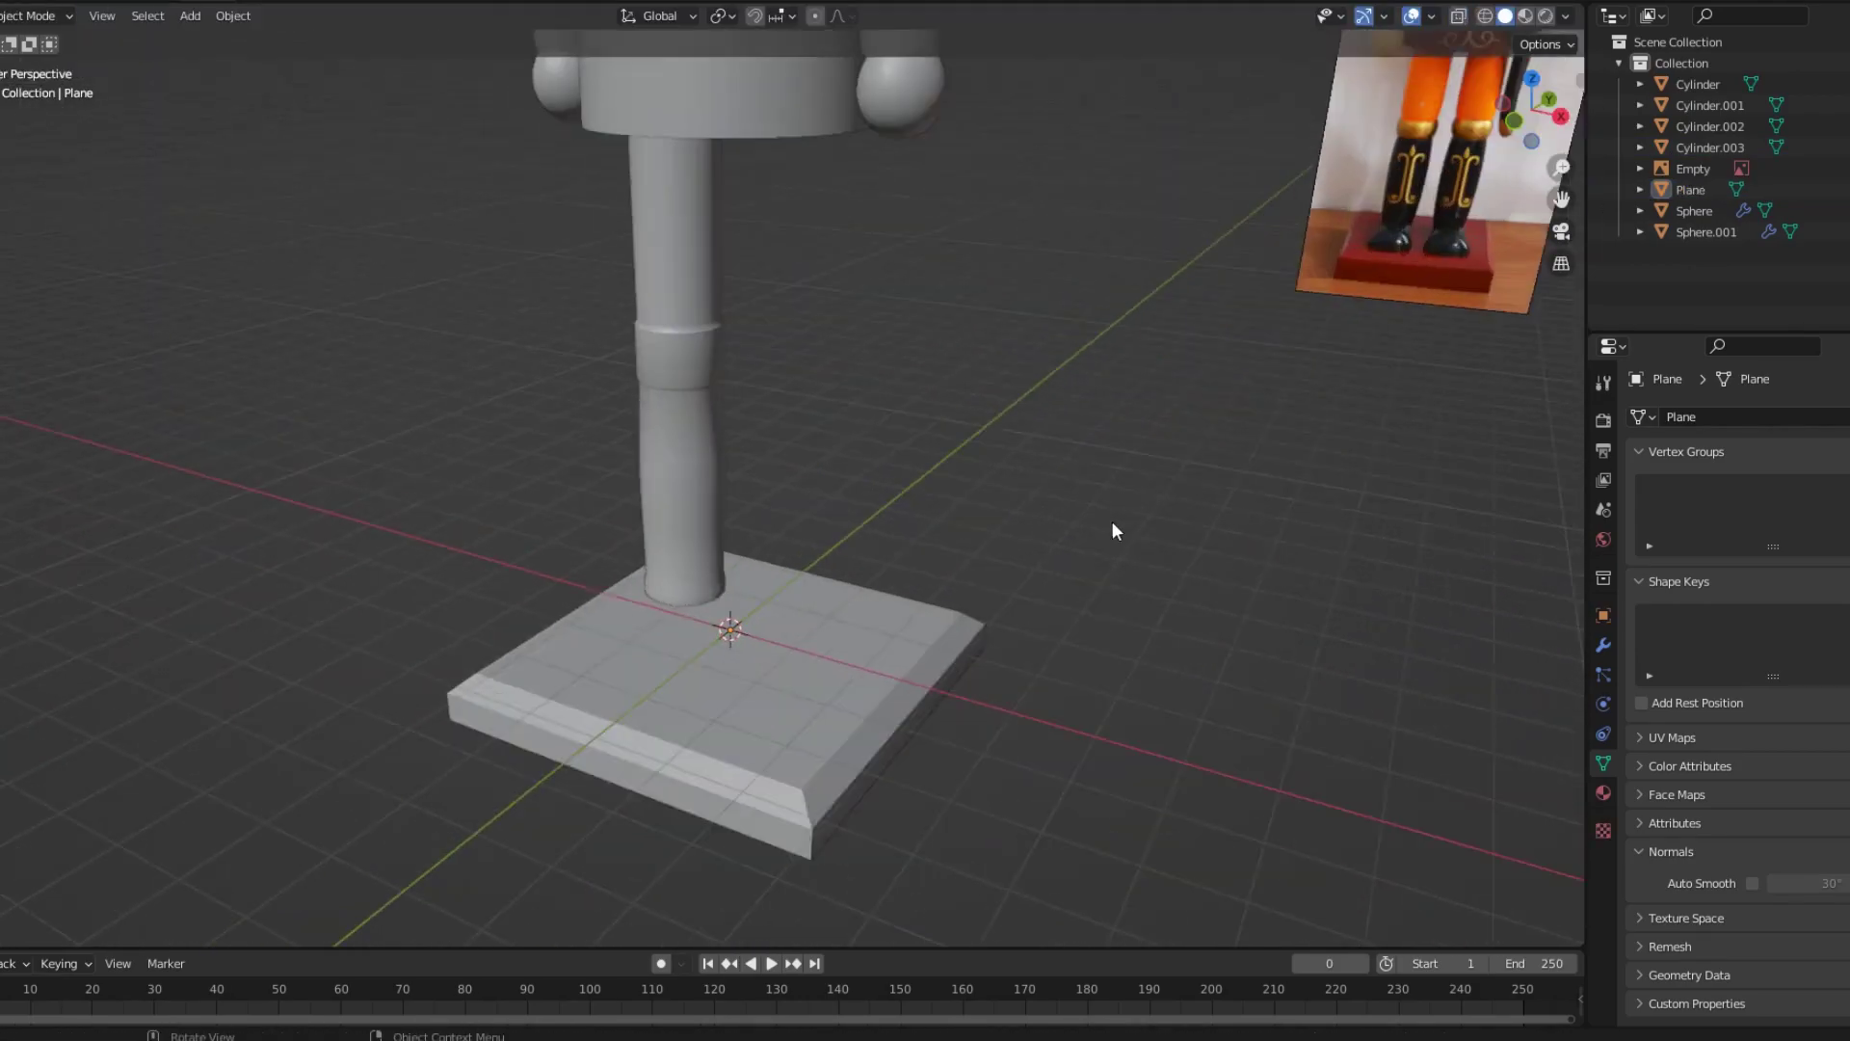
pyautogui.scroll(-2, 800, 460)
pyautogui.hotkey('shift', 'a')
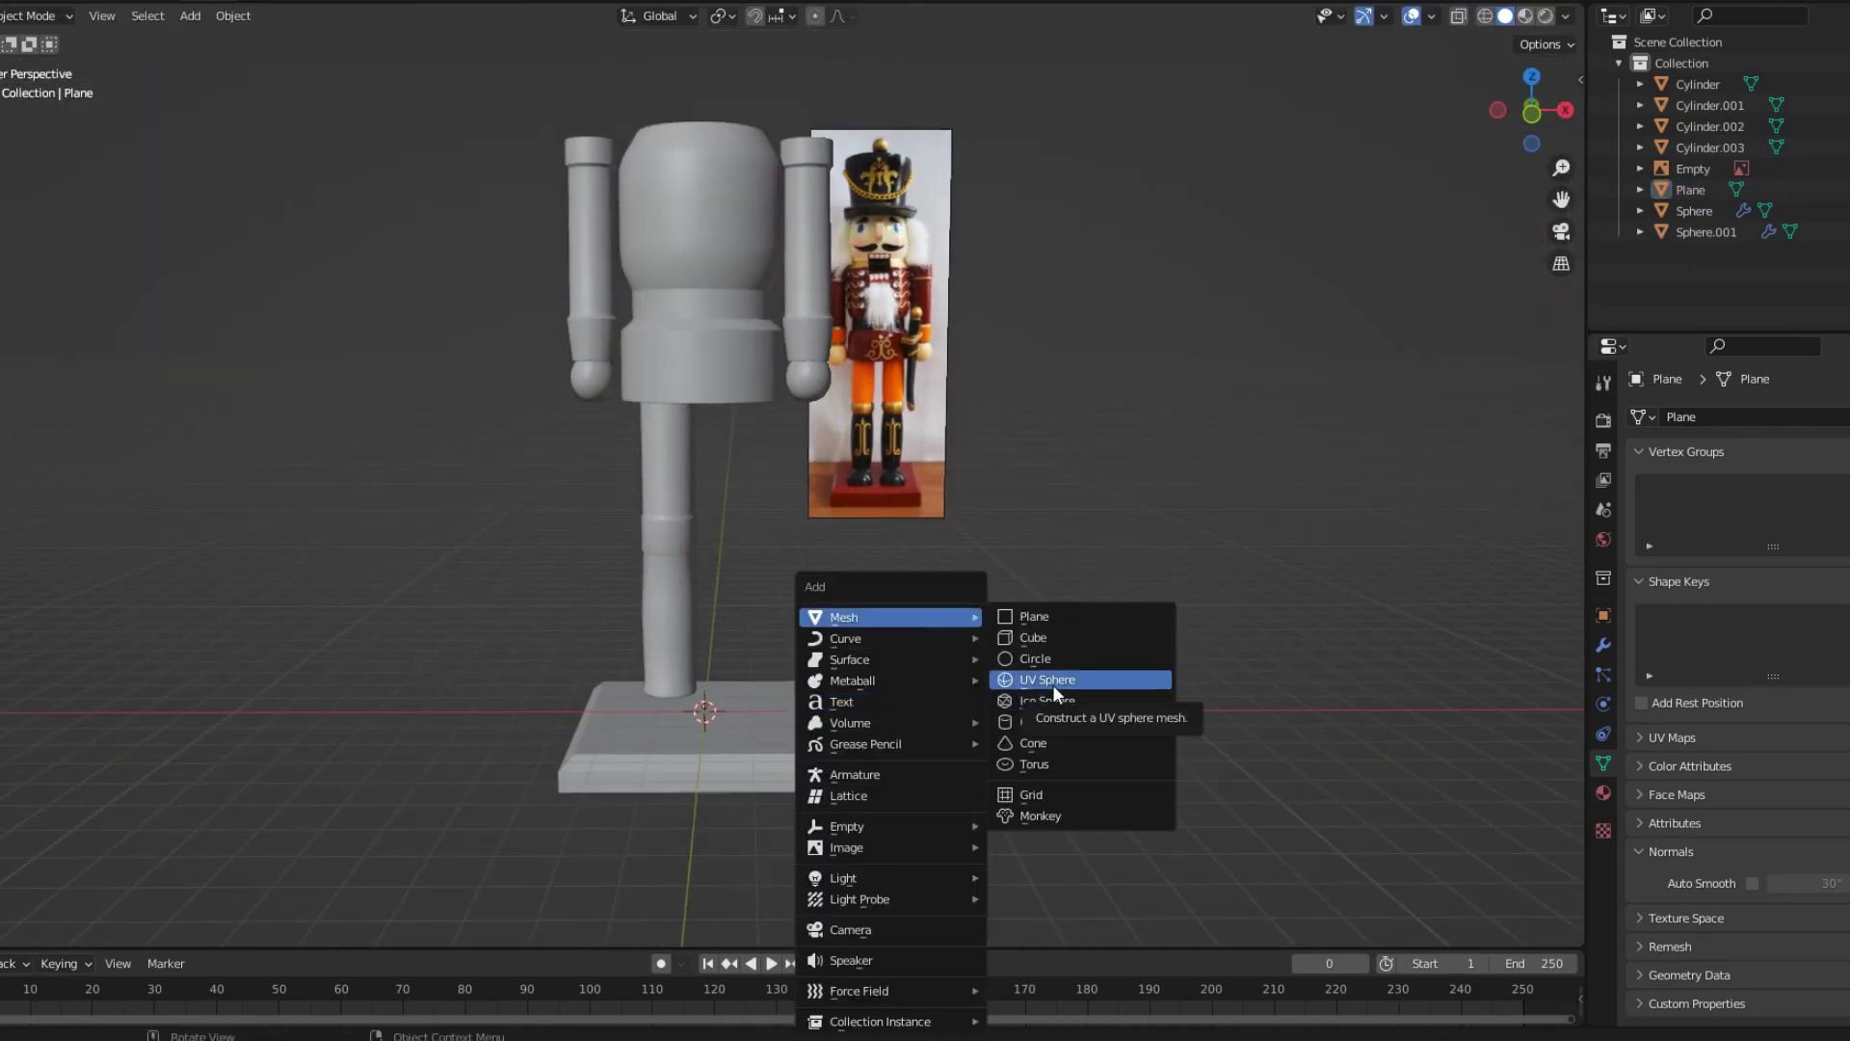
# Add a UV sphere and move it along X and Z onto the leg.
pyautogui.click(1049, 679)
pyautogui.moveTo(1021, 686)
pyautogui.mouseDown(button='middle')
pyautogui.moveTo(893, 710)
pyautogui.moveTo(963, 698)
pyautogui.mouseUp(button='middle')
pyautogui.press('g')
pyautogui.press('x')
pyautogui.click(1007, 692)
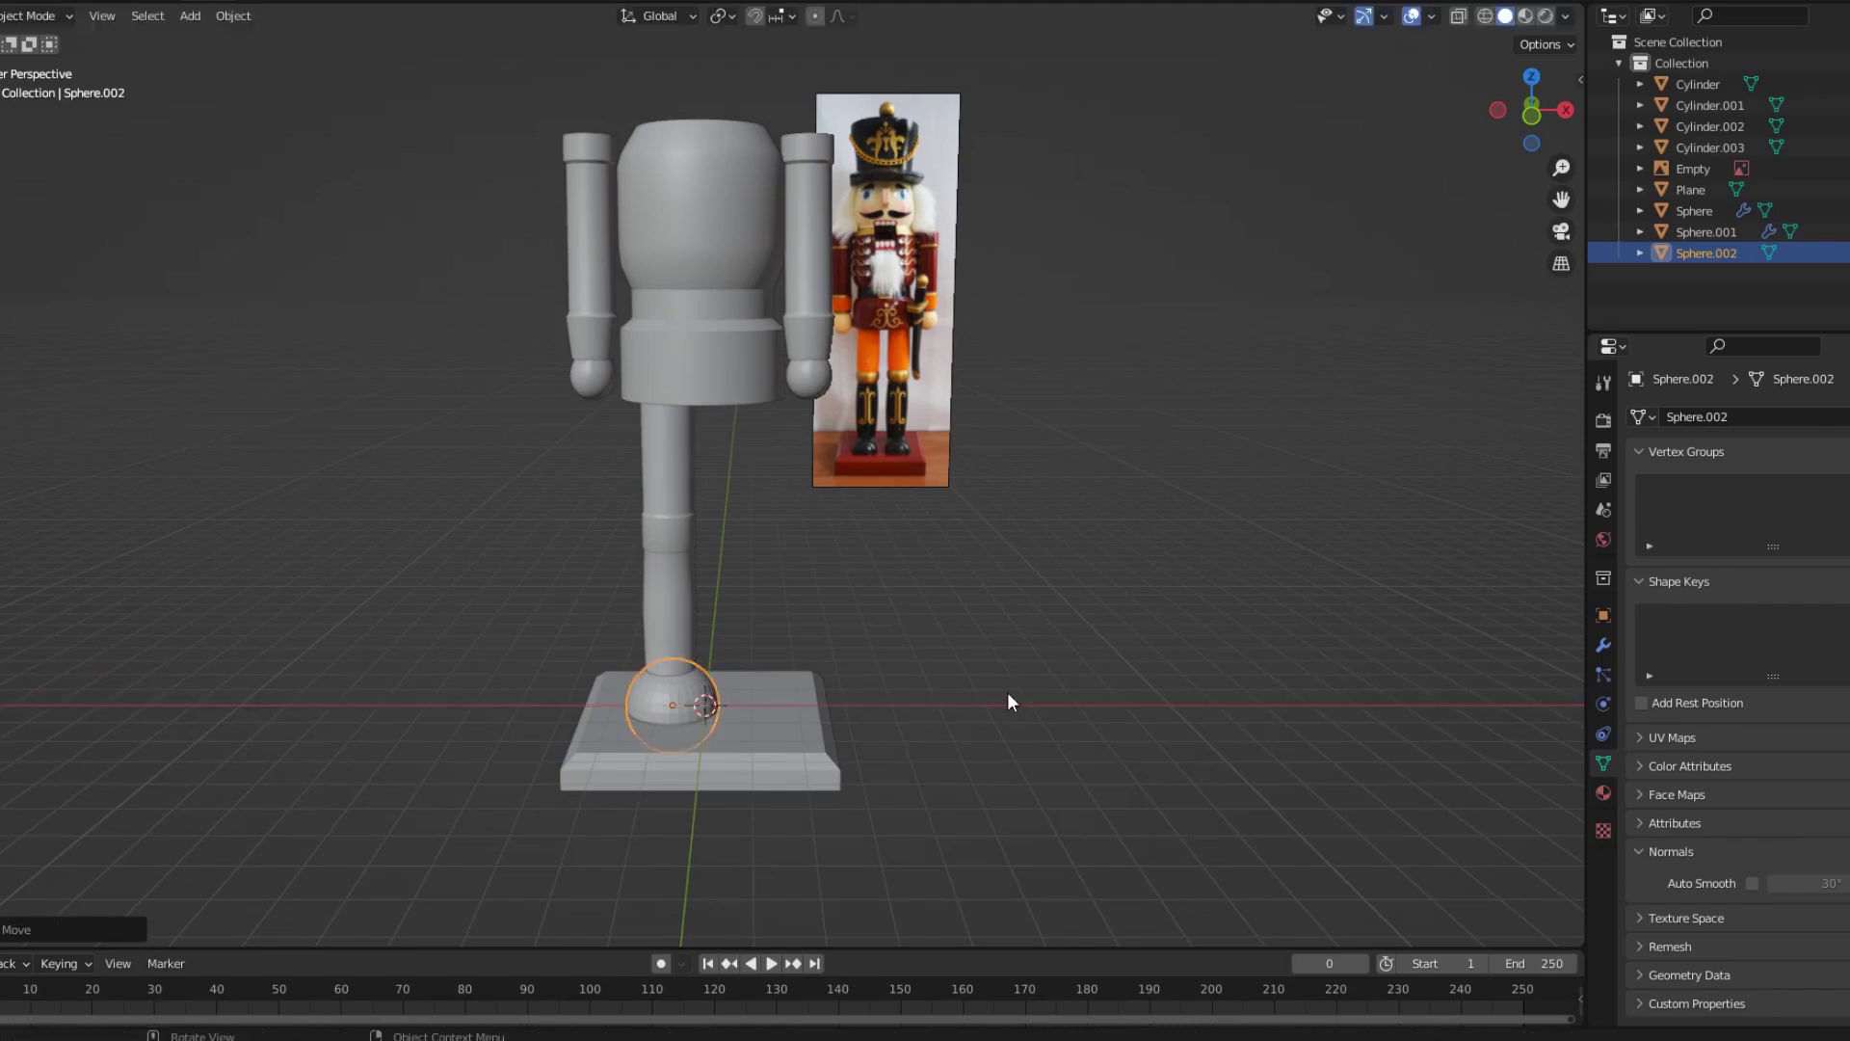
pyautogui.scroll(3, 877, 663)
pyautogui.press('g')
pyautogui.press('z')
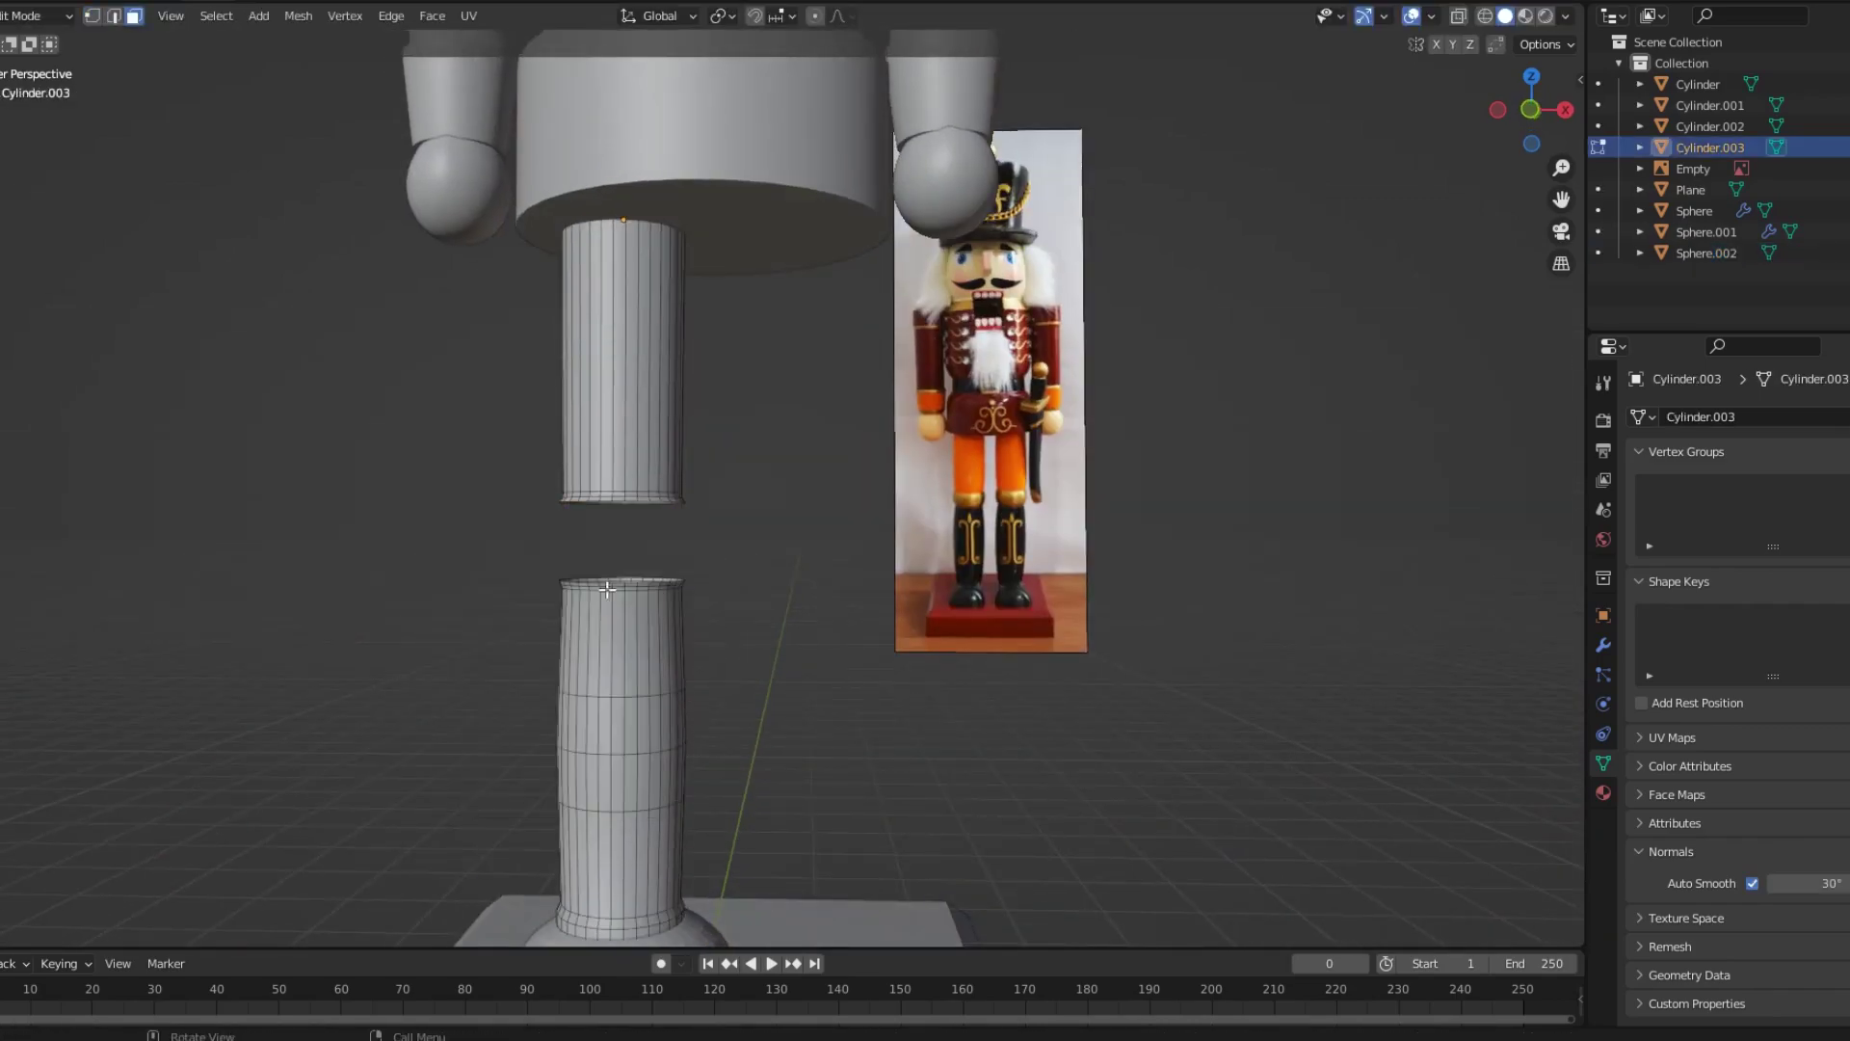
# Hide the base slab and centre the knee sphere on the leg along X.
pyautogui.press('KP_7')
pyautogui.click(815, 639)
pyautogui.press('h')
pyautogui.click(674, 574)
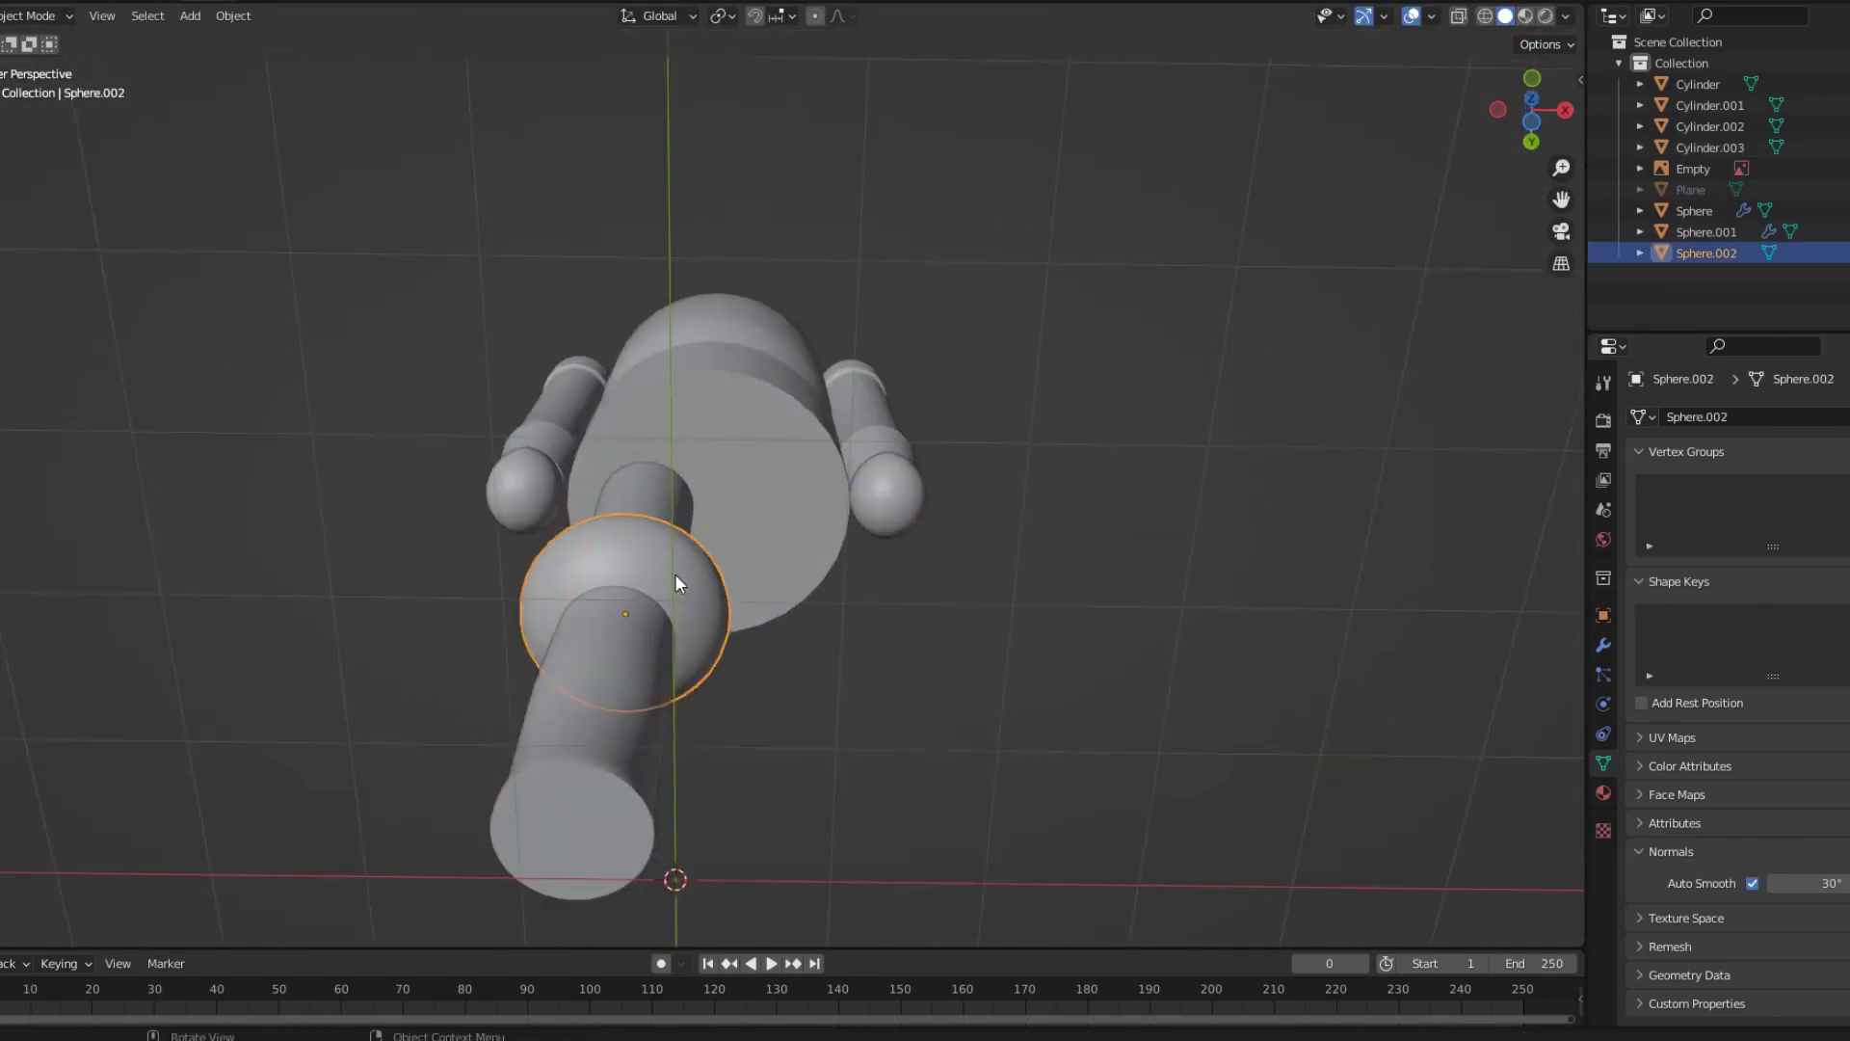
pyautogui.press('ctrl+KP_7')
pyautogui.press('g')
pyautogui.press('x')
pyautogui.click(849, 551)
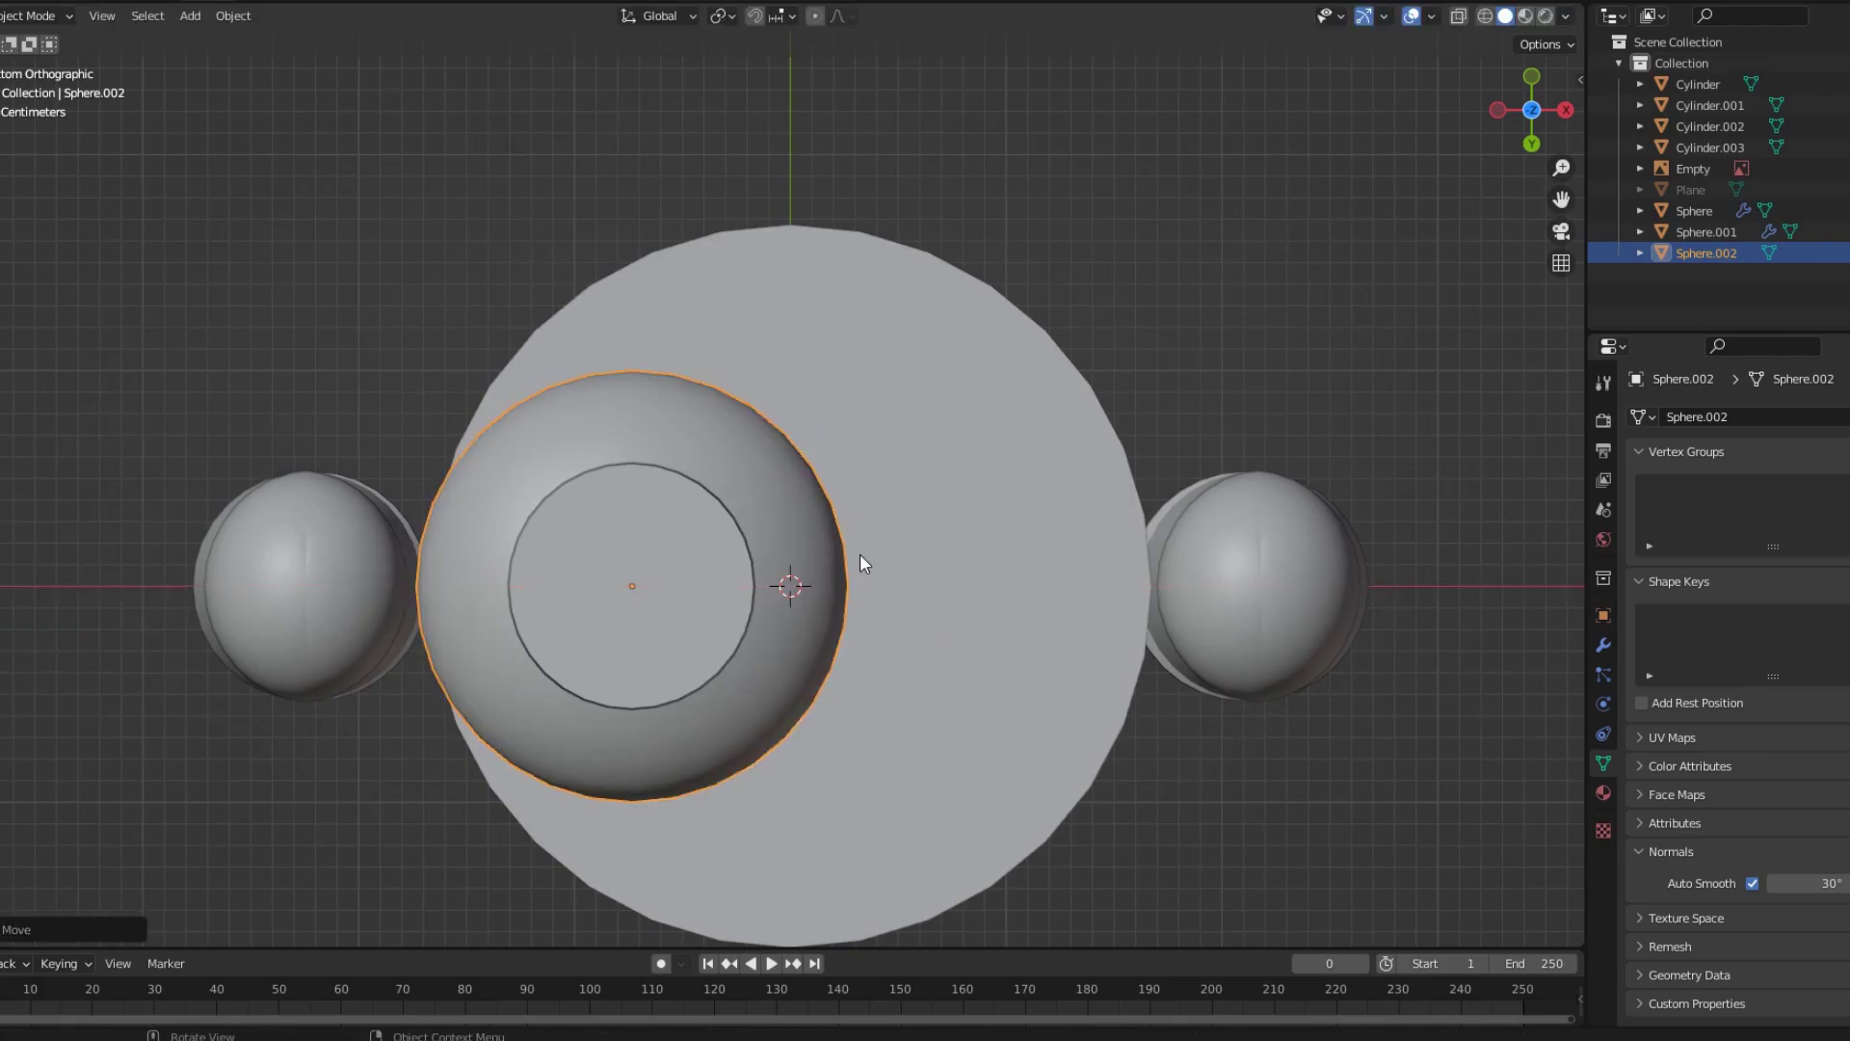
pyautogui.moveTo(859, 558); pyautogui.dragTo(680, 582, button='middle')
# Edit the leg cylinder's mesh to separate the lower leg piece.
pyautogui.press('Tab')
pyautogui.scroll(2, 680, 582)
pyautogui.hotkey('alt', 'q')
pyautogui.scroll(-3, 711, 650)
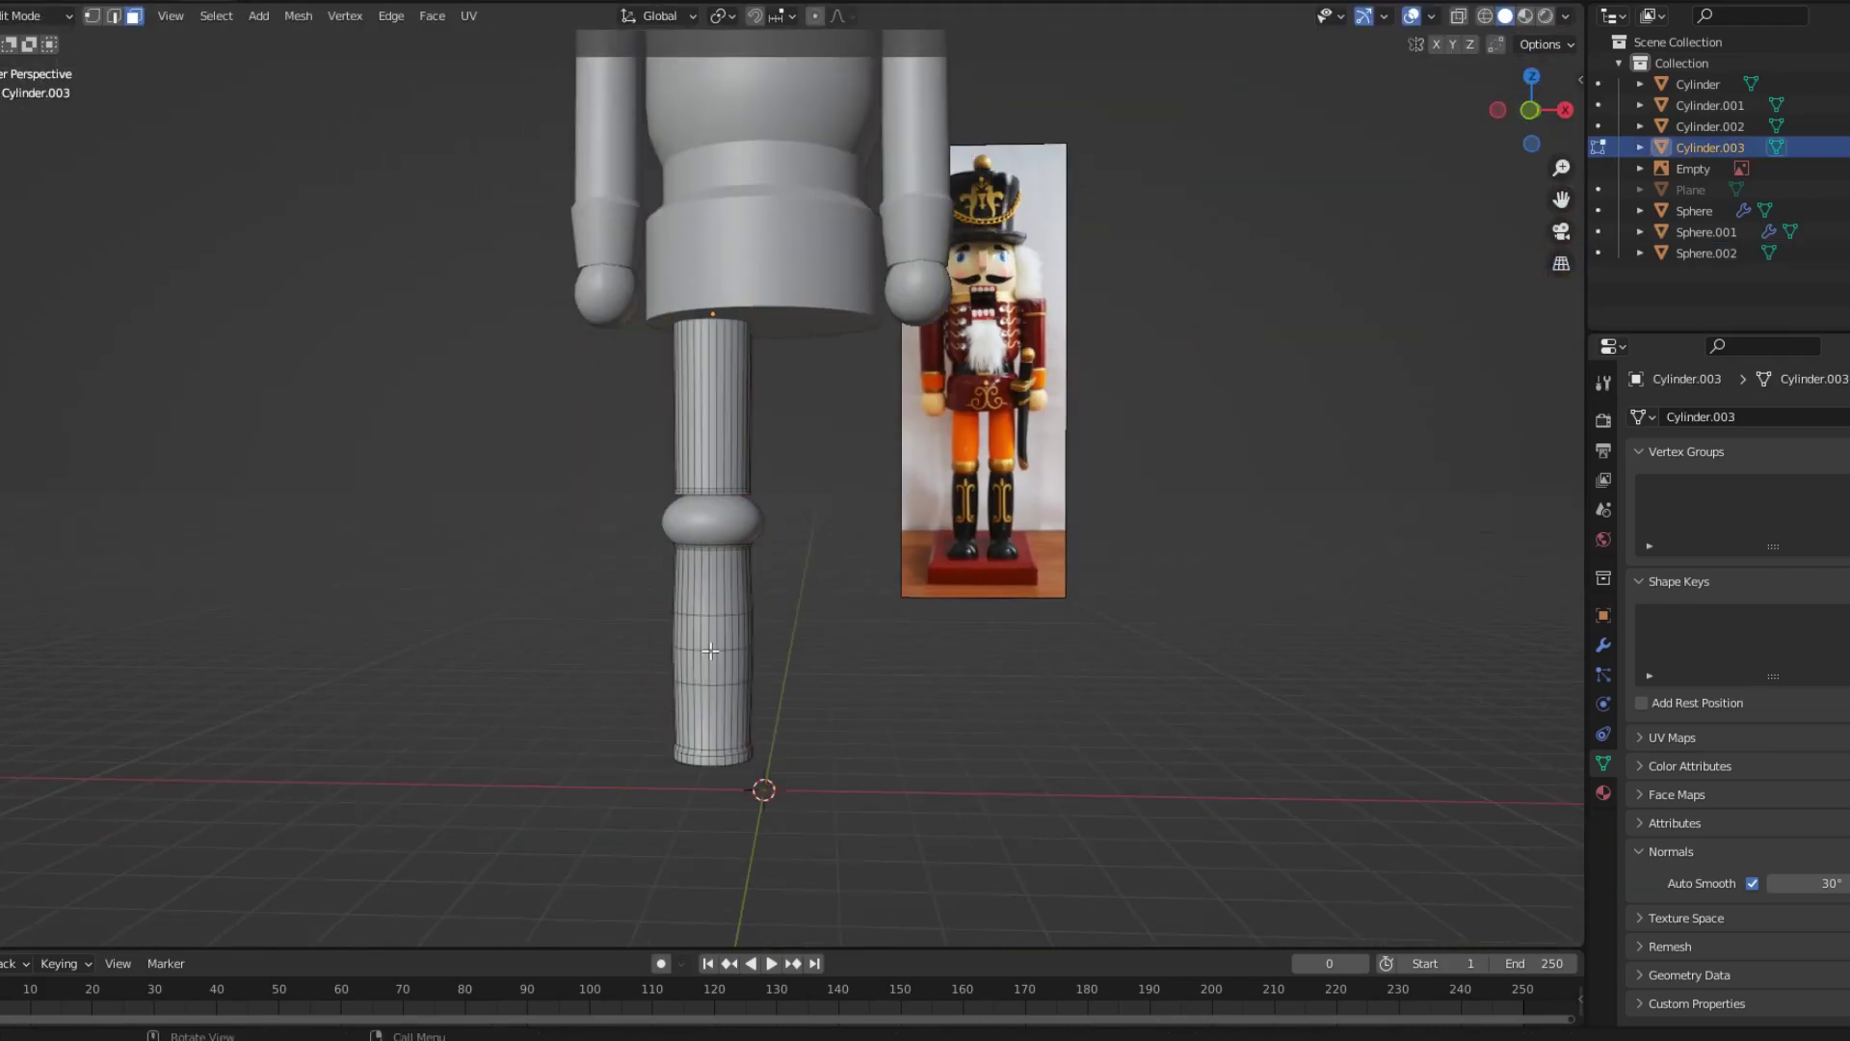
pyautogui.hotkey('alt', 'q')
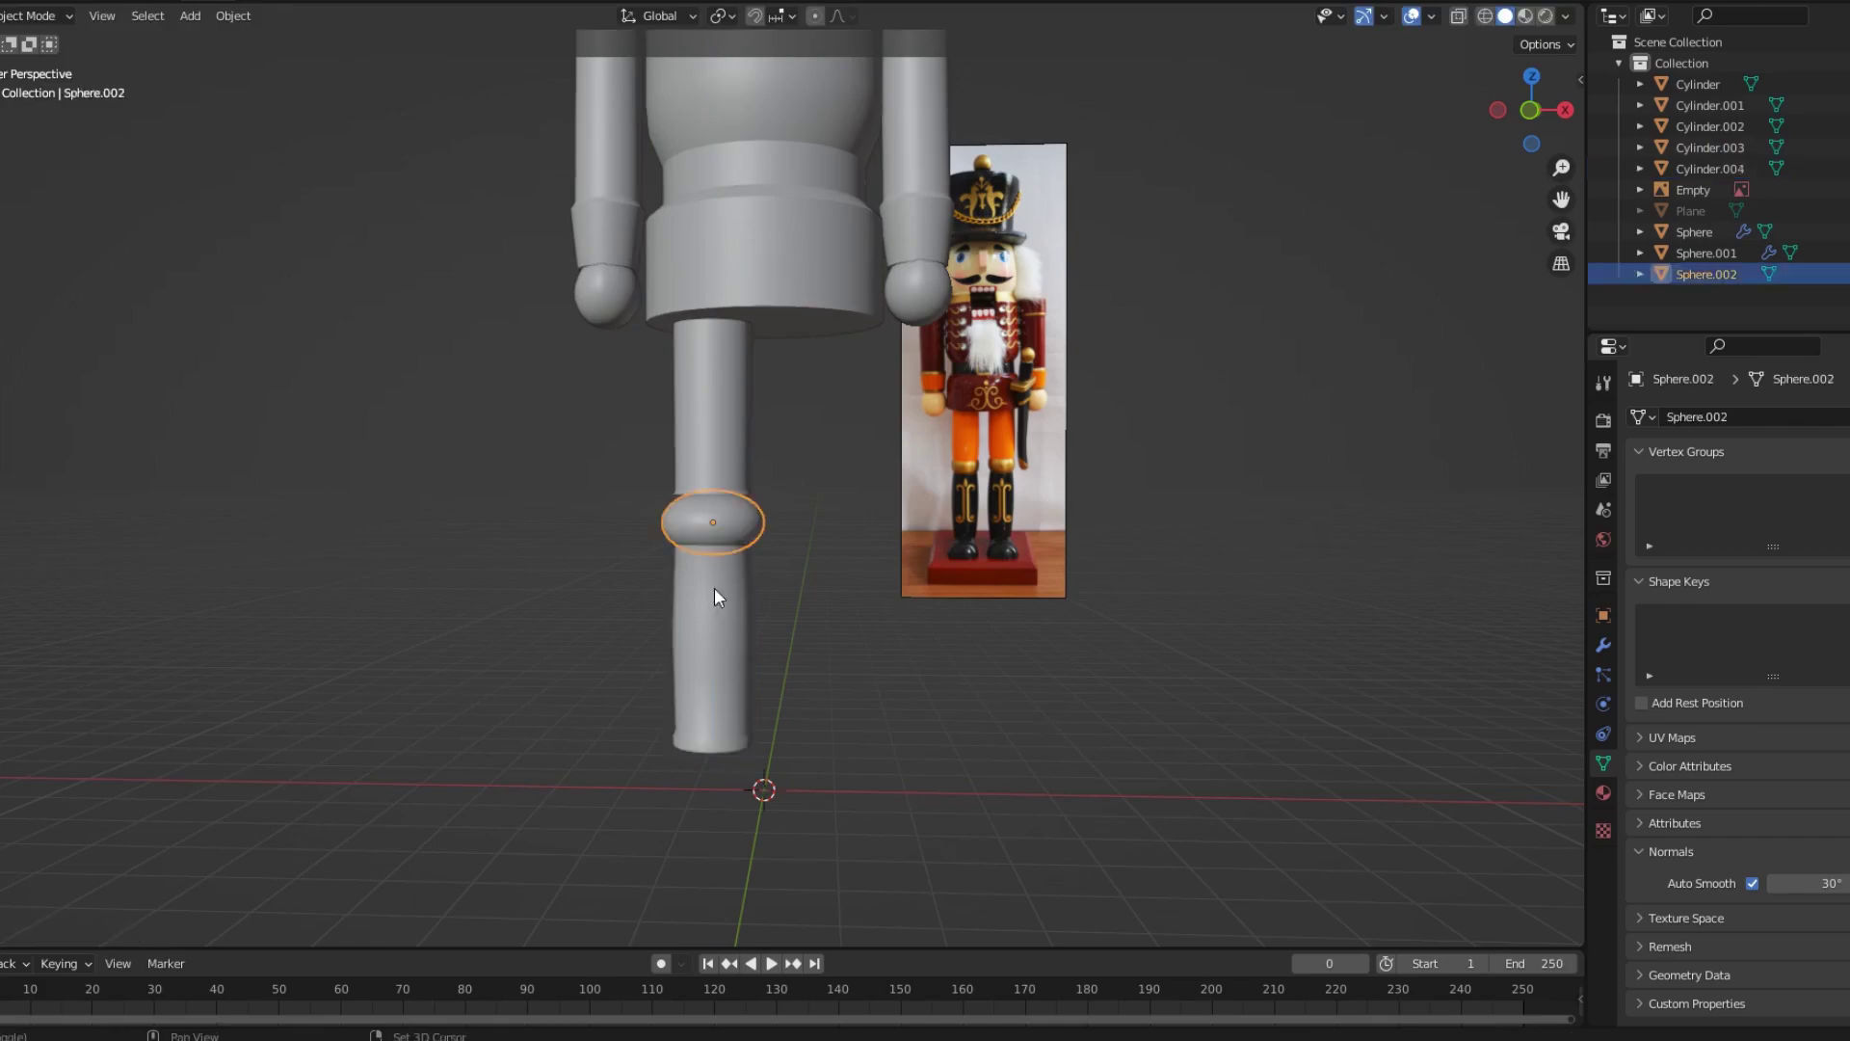
# Flatten the knee sphere along Y and inspect the split upper and lower leg.
pyautogui.press('s')
pyautogui.press('x')
pyautogui.click(868, 654)
pyautogui.press('Tab')
pyautogui.scroll(3, 969, 661)
pyautogui.moveTo(868, 654)
pyautogui.mouseDown(button='middle')
pyautogui.moveTo(969, 661)
pyautogui.moveTo(1045, 607)
pyautogui.mouseUp(button='middle')
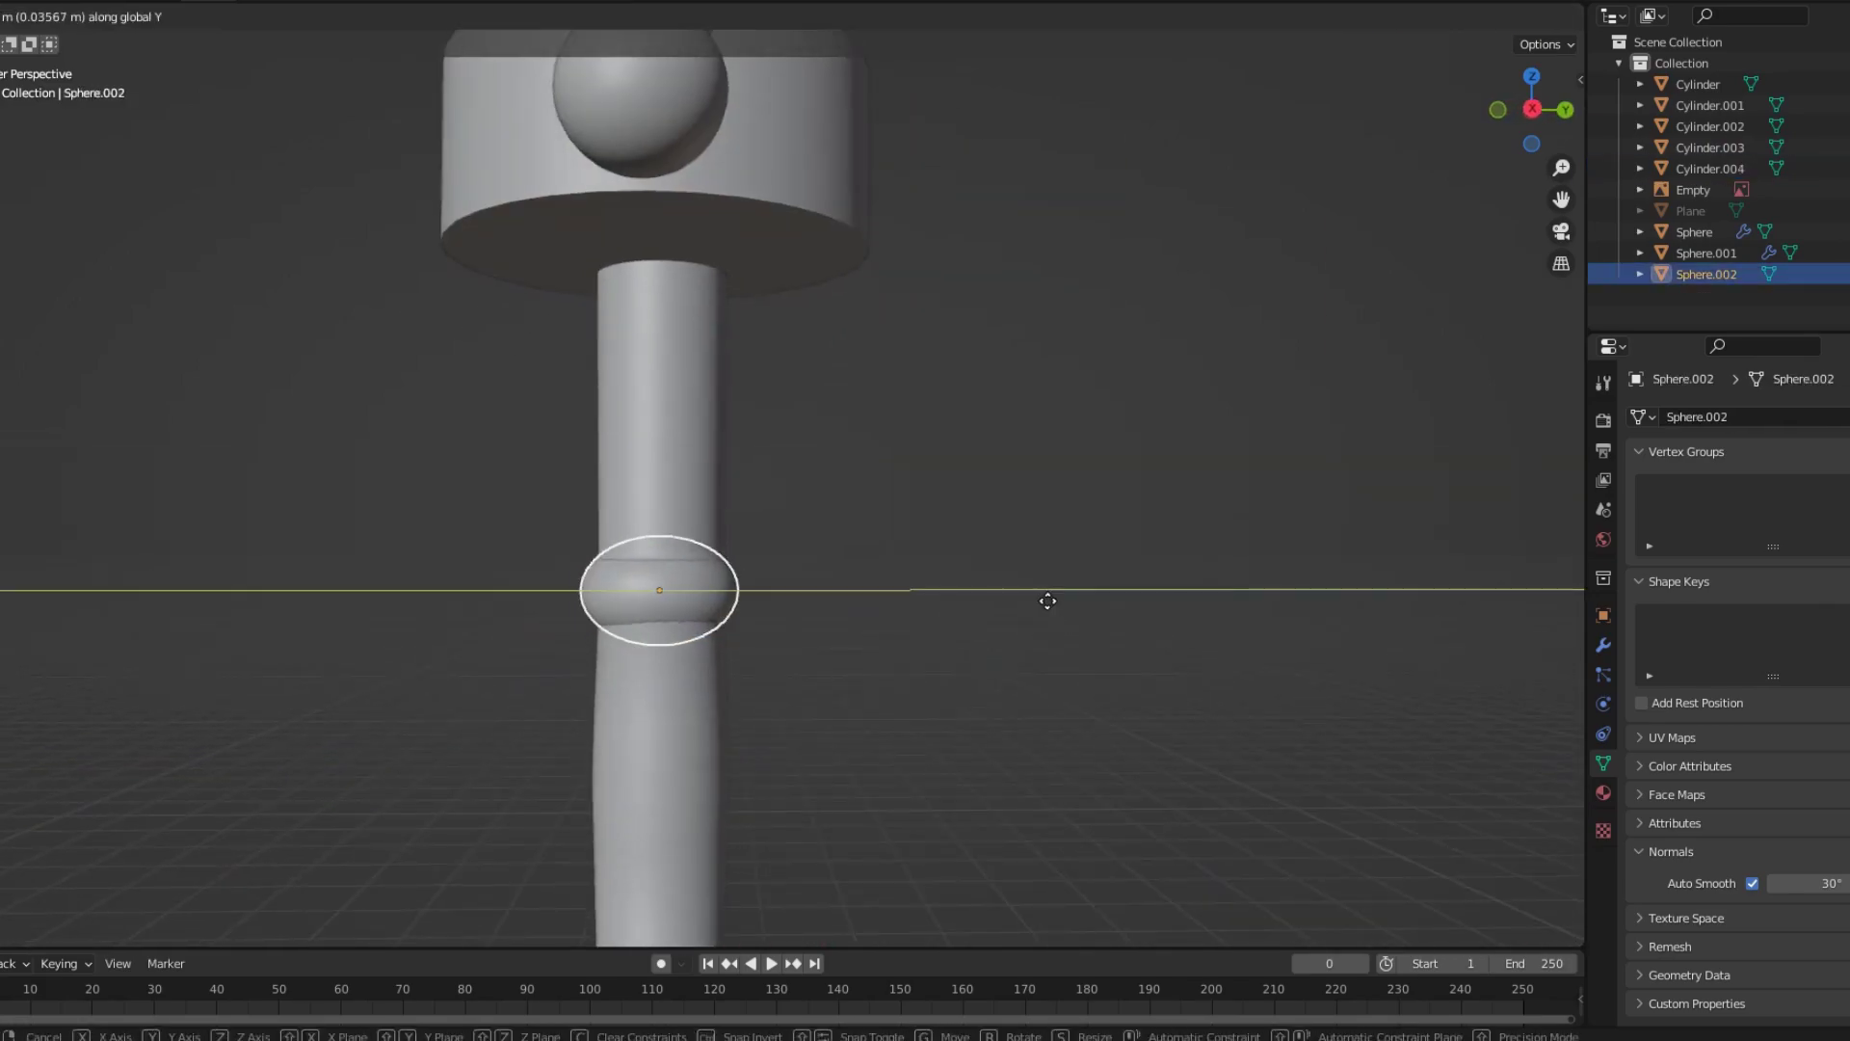
pyautogui.scroll(-3, 1045, 607)
pyautogui.click(736, 686)
pyautogui.moveTo(907, 743)
pyautogui.mouseDown(button='middle')
pyautogui.moveTo(1066, 742)
pyautogui.moveTo(1064, 723)
pyautogui.mouseUp(button='middle')
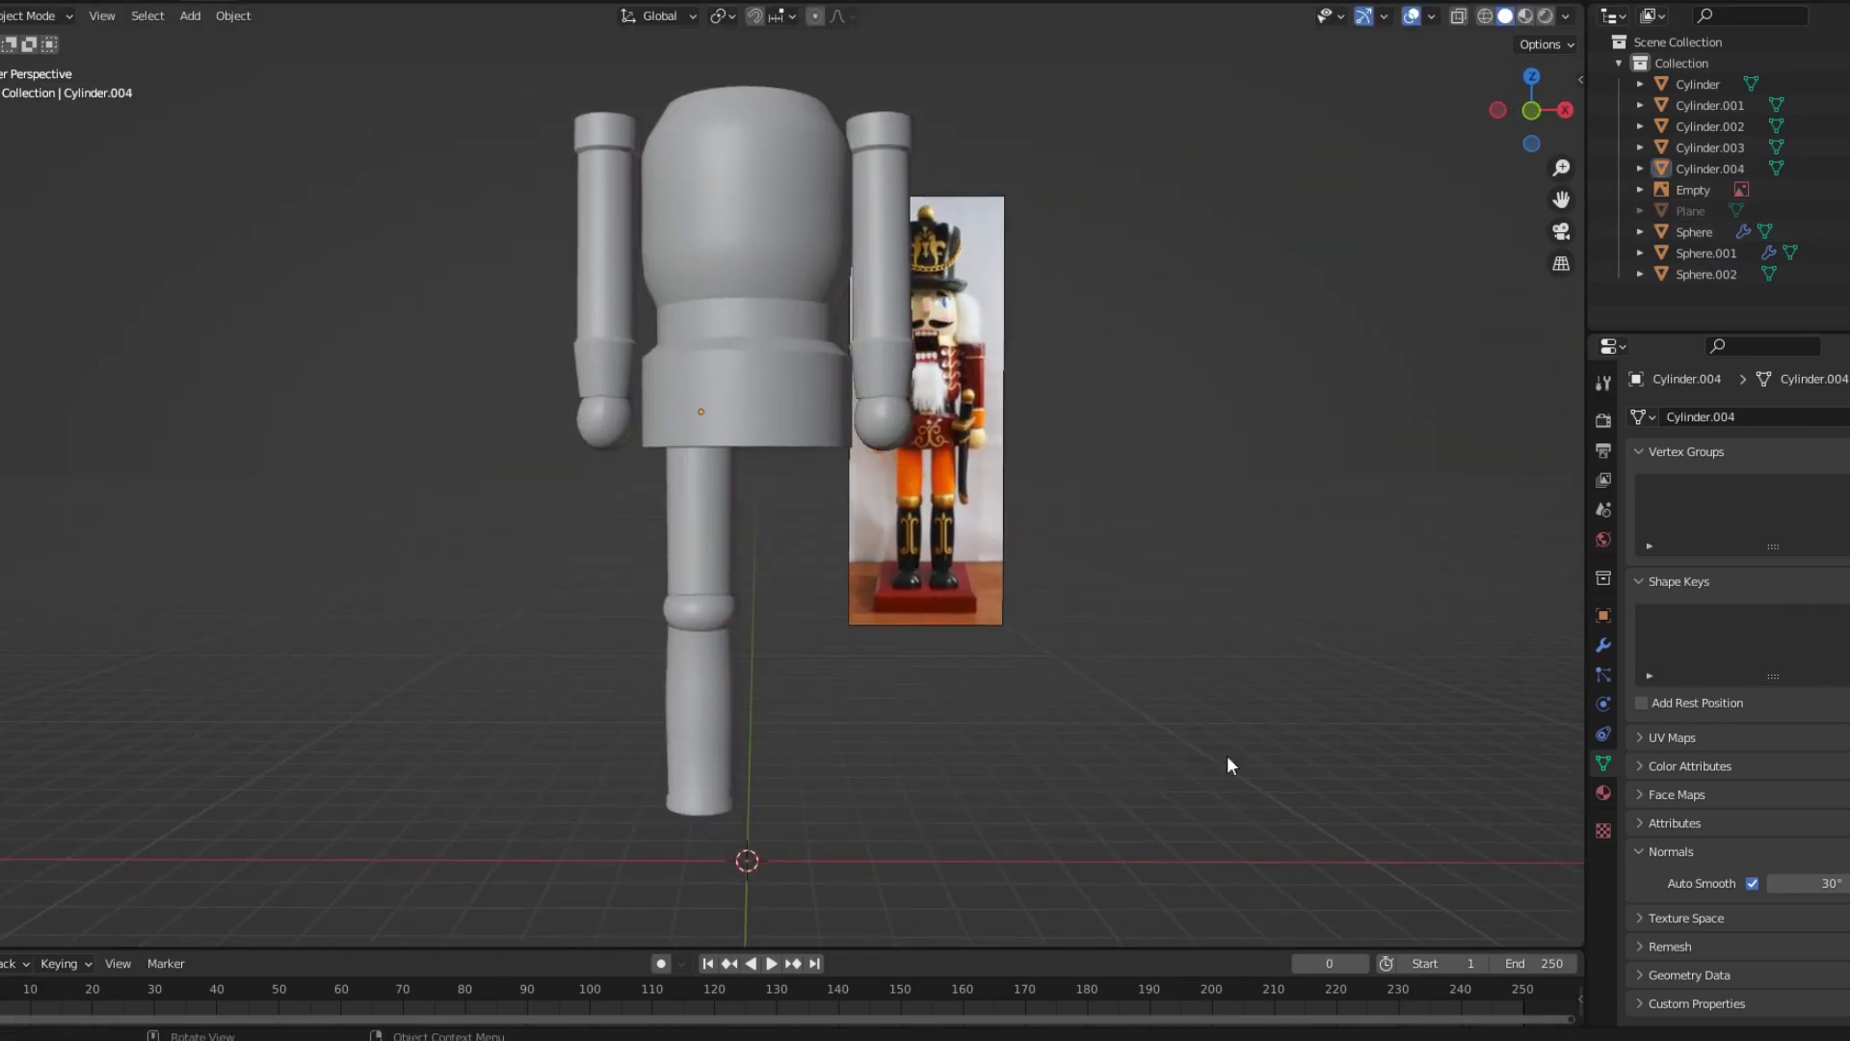
# Add a UV sphere and place it, scaled to foot size, at the leg's bottom.
pyautogui.hotkey('shift', 'a')
pyautogui.click(939, 677)
pyautogui.press('s')
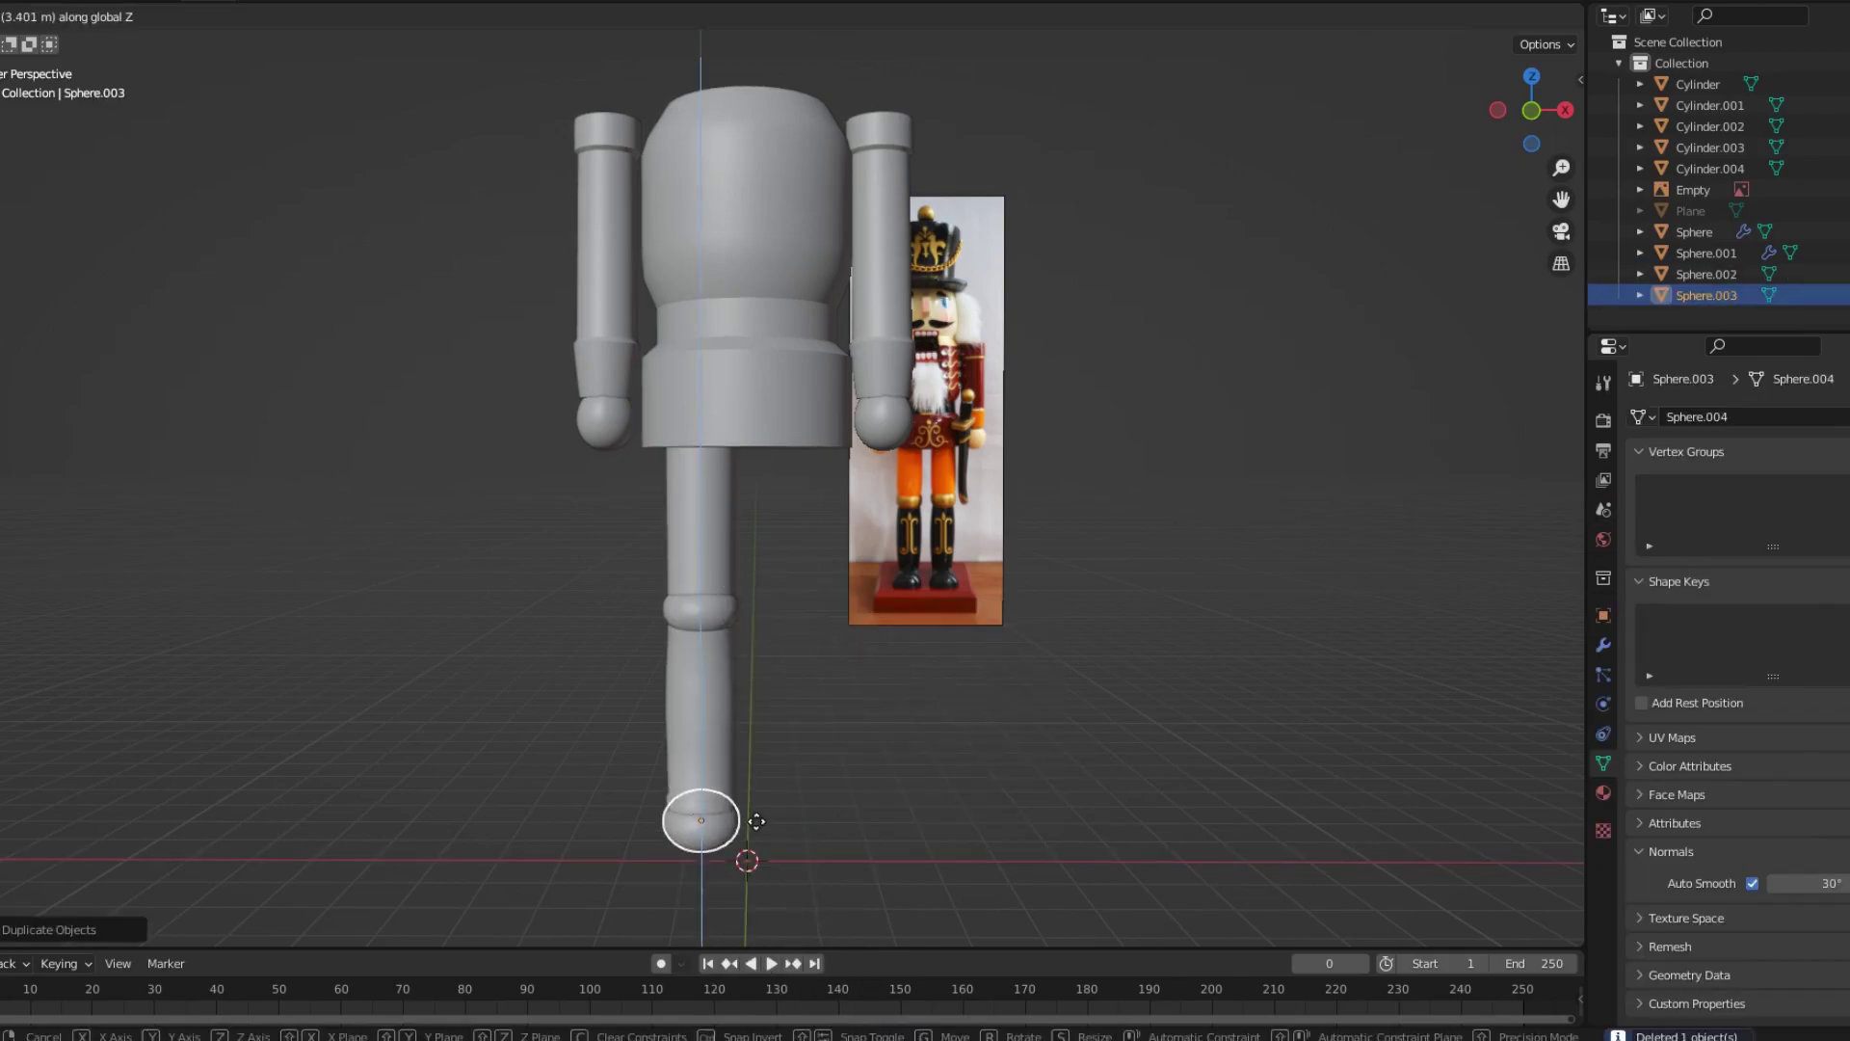
pyautogui.click(744, 859)
pyautogui.press('KP_3')
# Stretch the sphere's front vertices forward into a toe and adjust the foot's width.
pyautogui.press('Tab')
pyautogui.click(1458, 16)
pyautogui.click(679, 695)
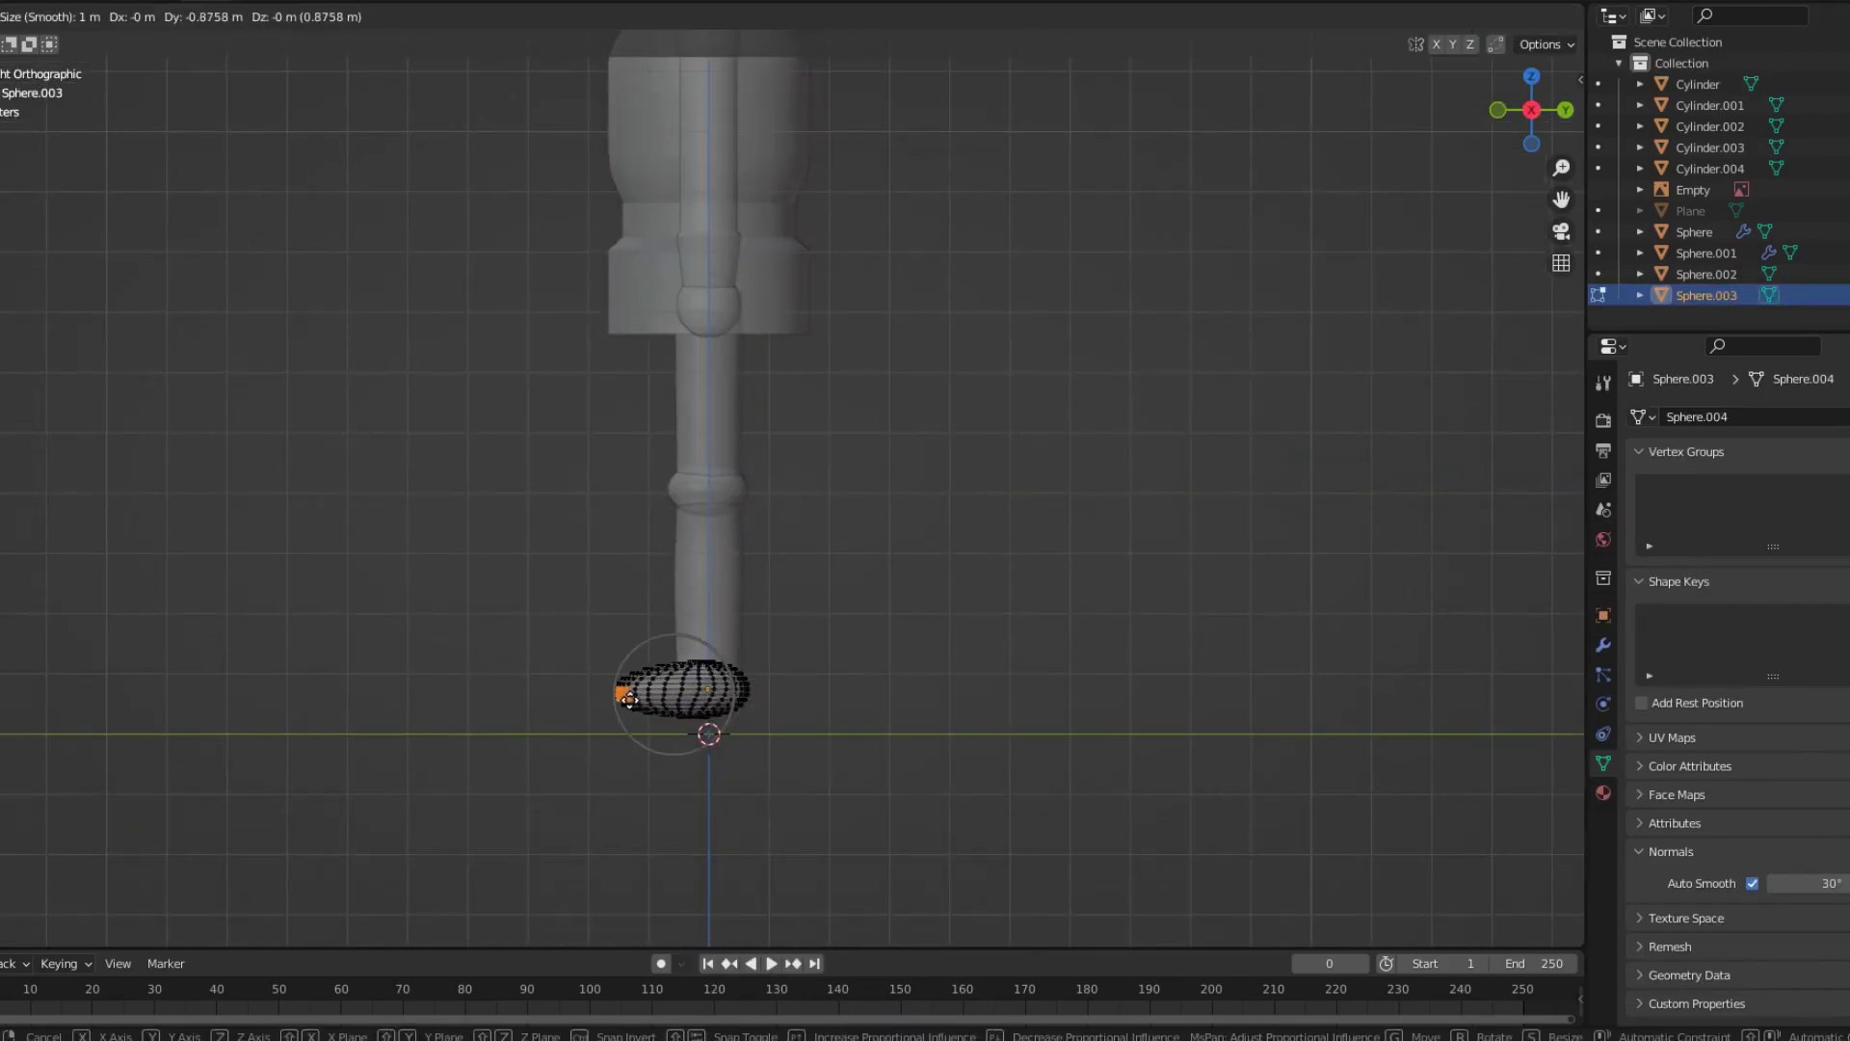
pyautogui.click(629, 698)
pyautogui.press('KP_1')
pyautogui.scroll(3, 718, 661)
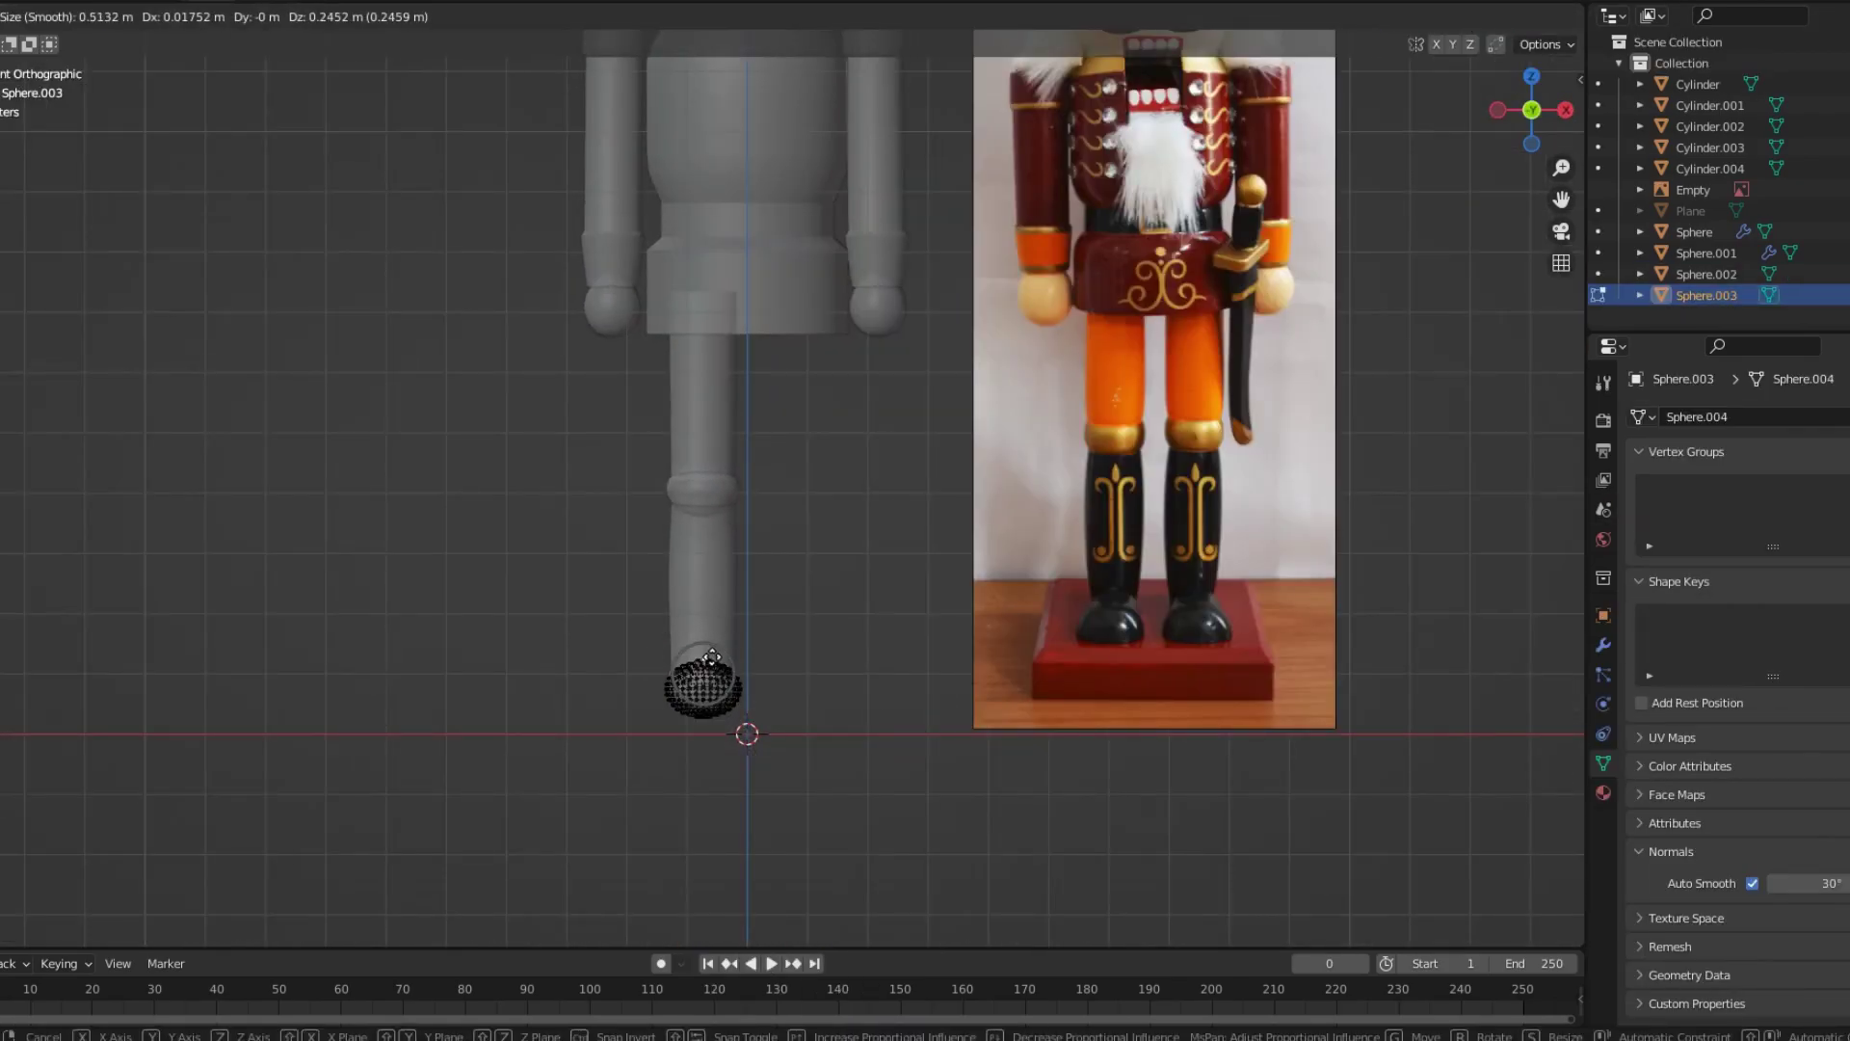
pyautogui.click(725, 723)
# Orbit around the new foot, toggling Edit Mode to check its shoe shape.
pyautogui.moveTo(725, 723); pyautogui.dragTo(1210, 405, button='middle')
pyautogui.scroll(4, 1211, 405)
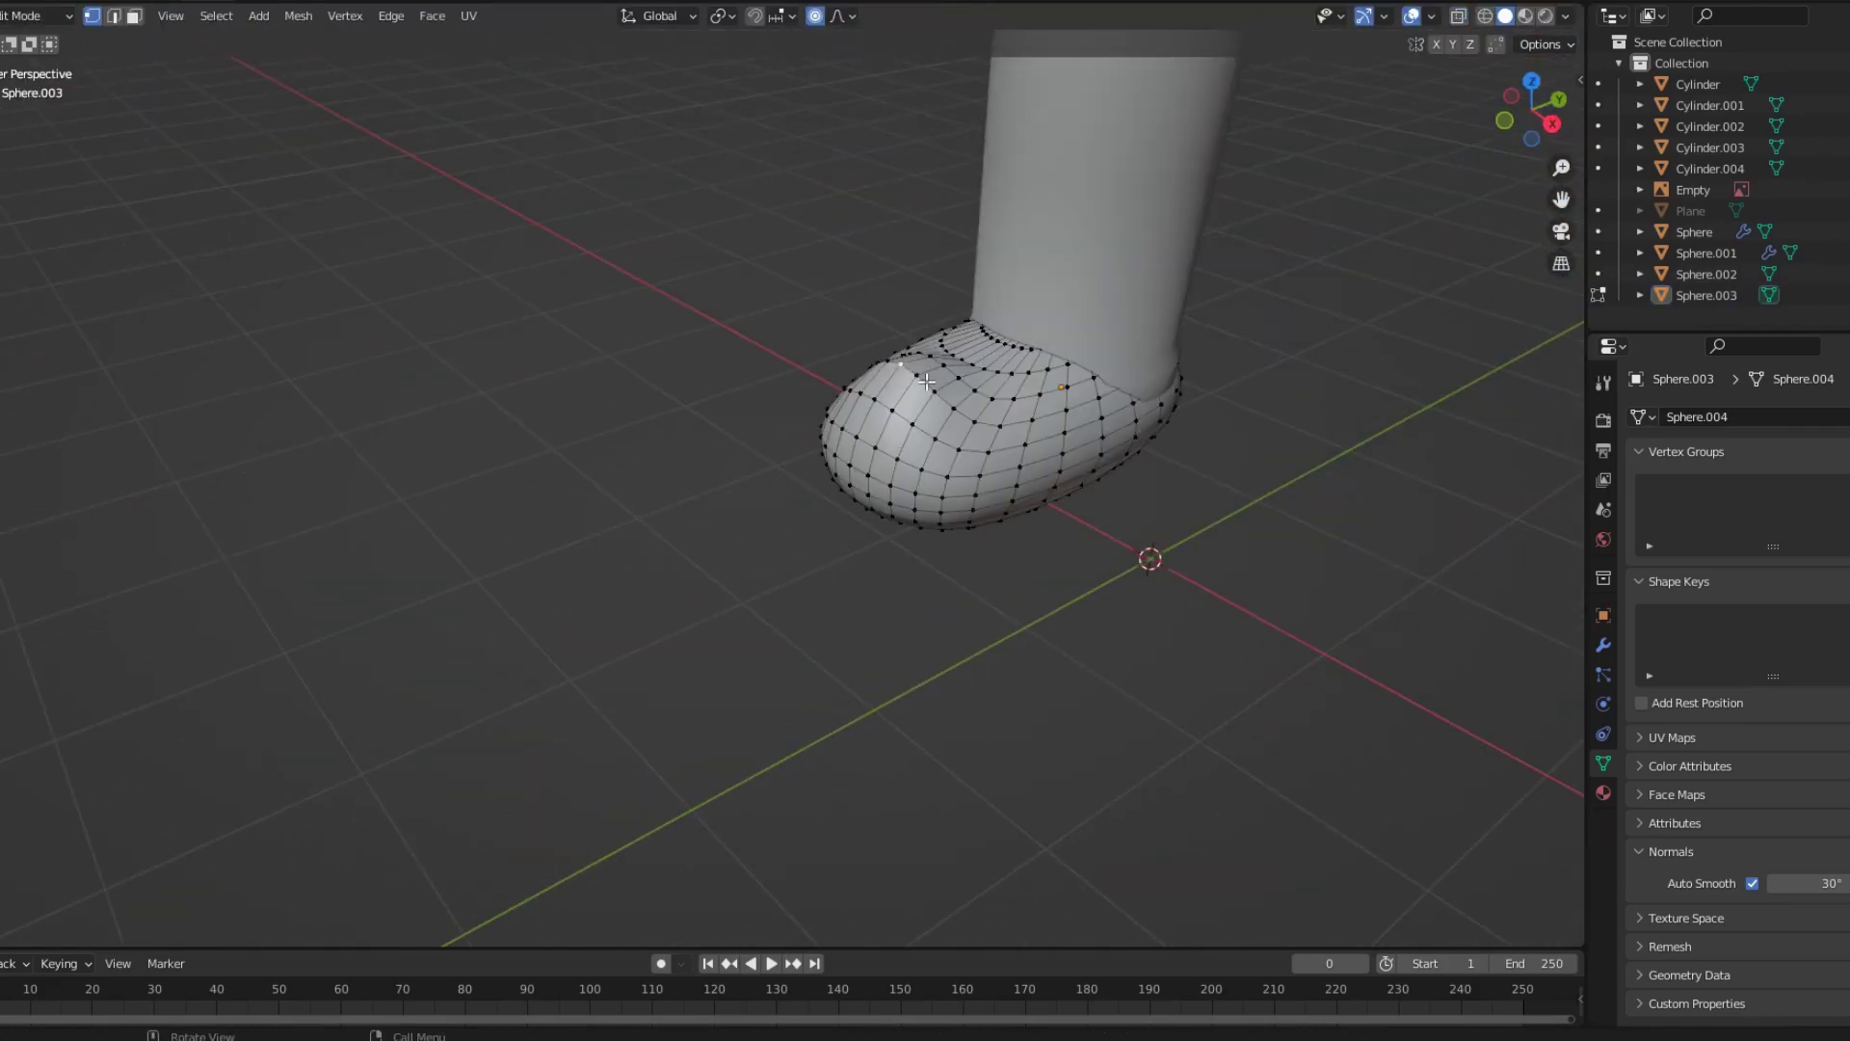
pyautogui.moveTo(1156, 482); pyautogui.dragTo(1284, 504, button='middle')
pyautogui.press('Tab')
pyautogui.scroll(4, 1135, 593)
pyautogui.press('Tab')
pyautogui.scroll(-3, 1135, 592)
pyautogui.moveTo(1135, 593); pyautogui.dragTo(1278, 485, button='middle')
pyautogui.moveTo(1077, 486); pyautogui.dragTo(900, 573, button='middle')
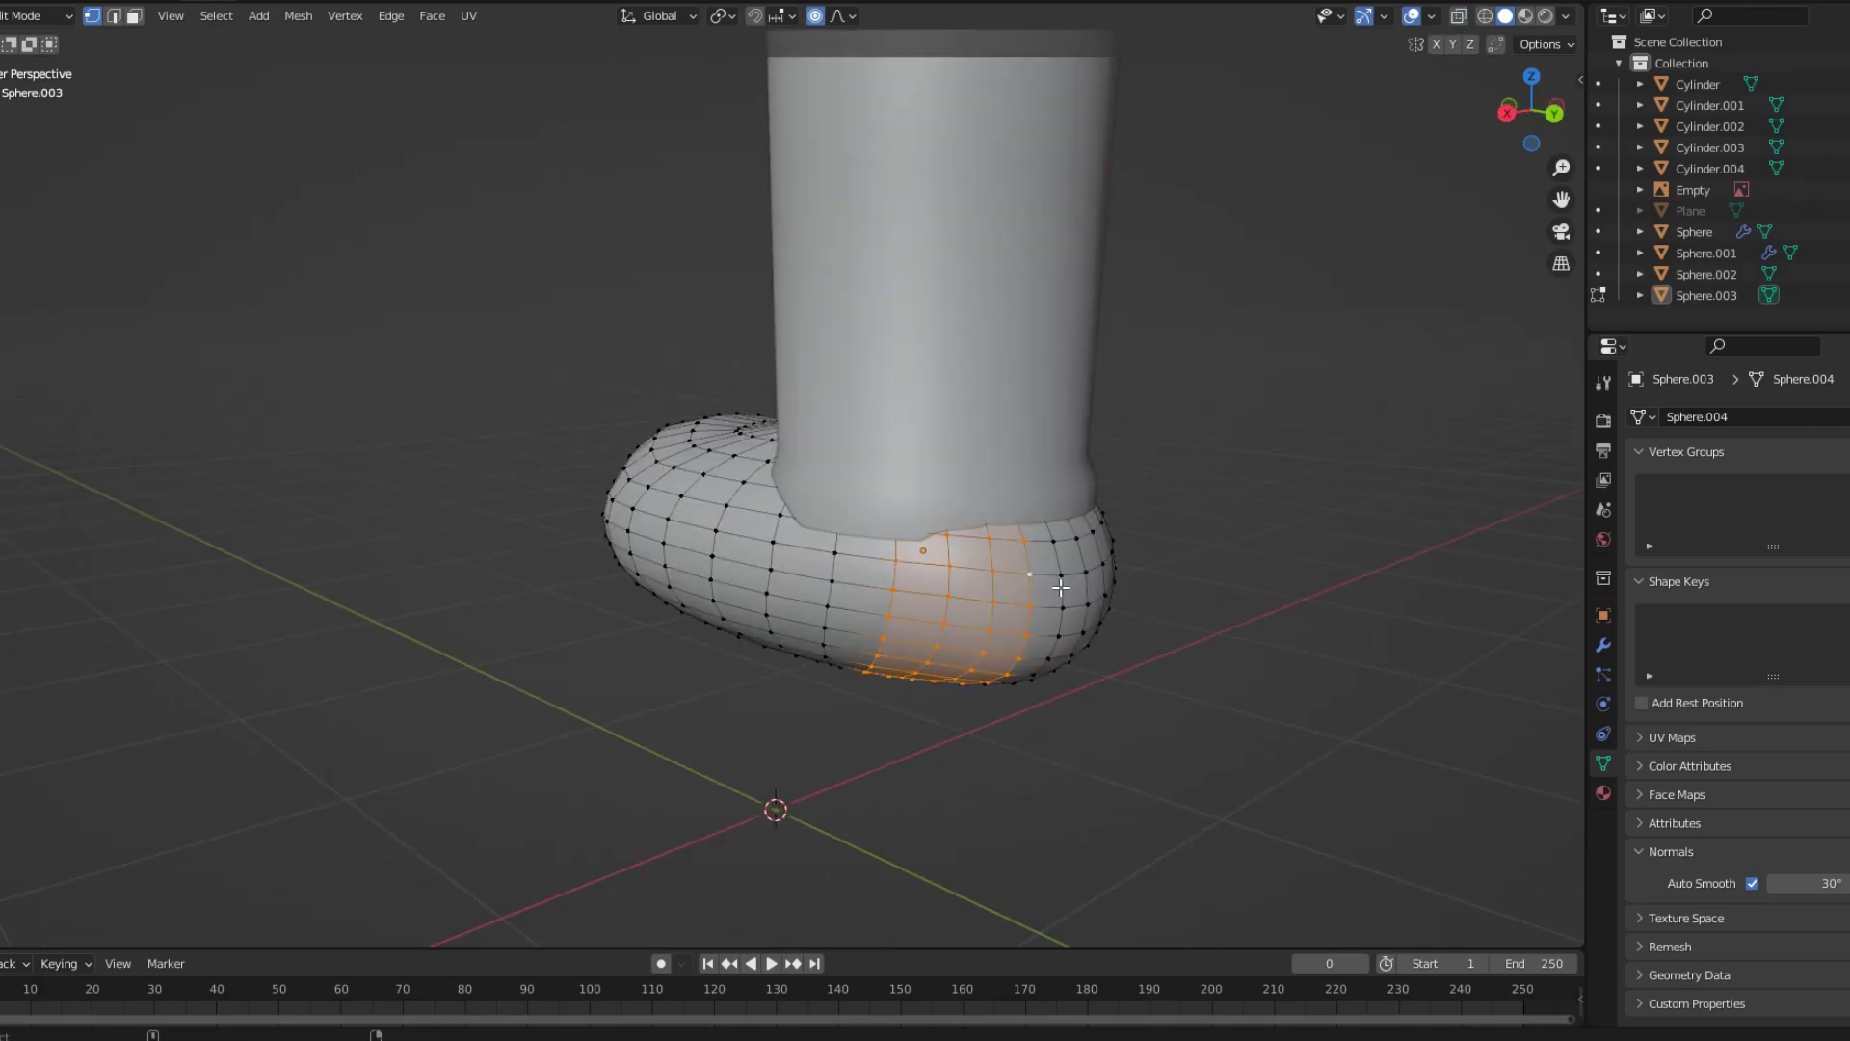
pyautogui.moveTo(1060, 587)
pyautogui.mouseDown(button='middle')
pyautogui.moveTo(963, 617)
pyautogui.moveTo(598, 582)
pyautogui.moveTo(950, 673)
pyautogui.mouseUp(button='middle')
pyautogui.rightClick(597, 582)
pyautogui.press('Tab')
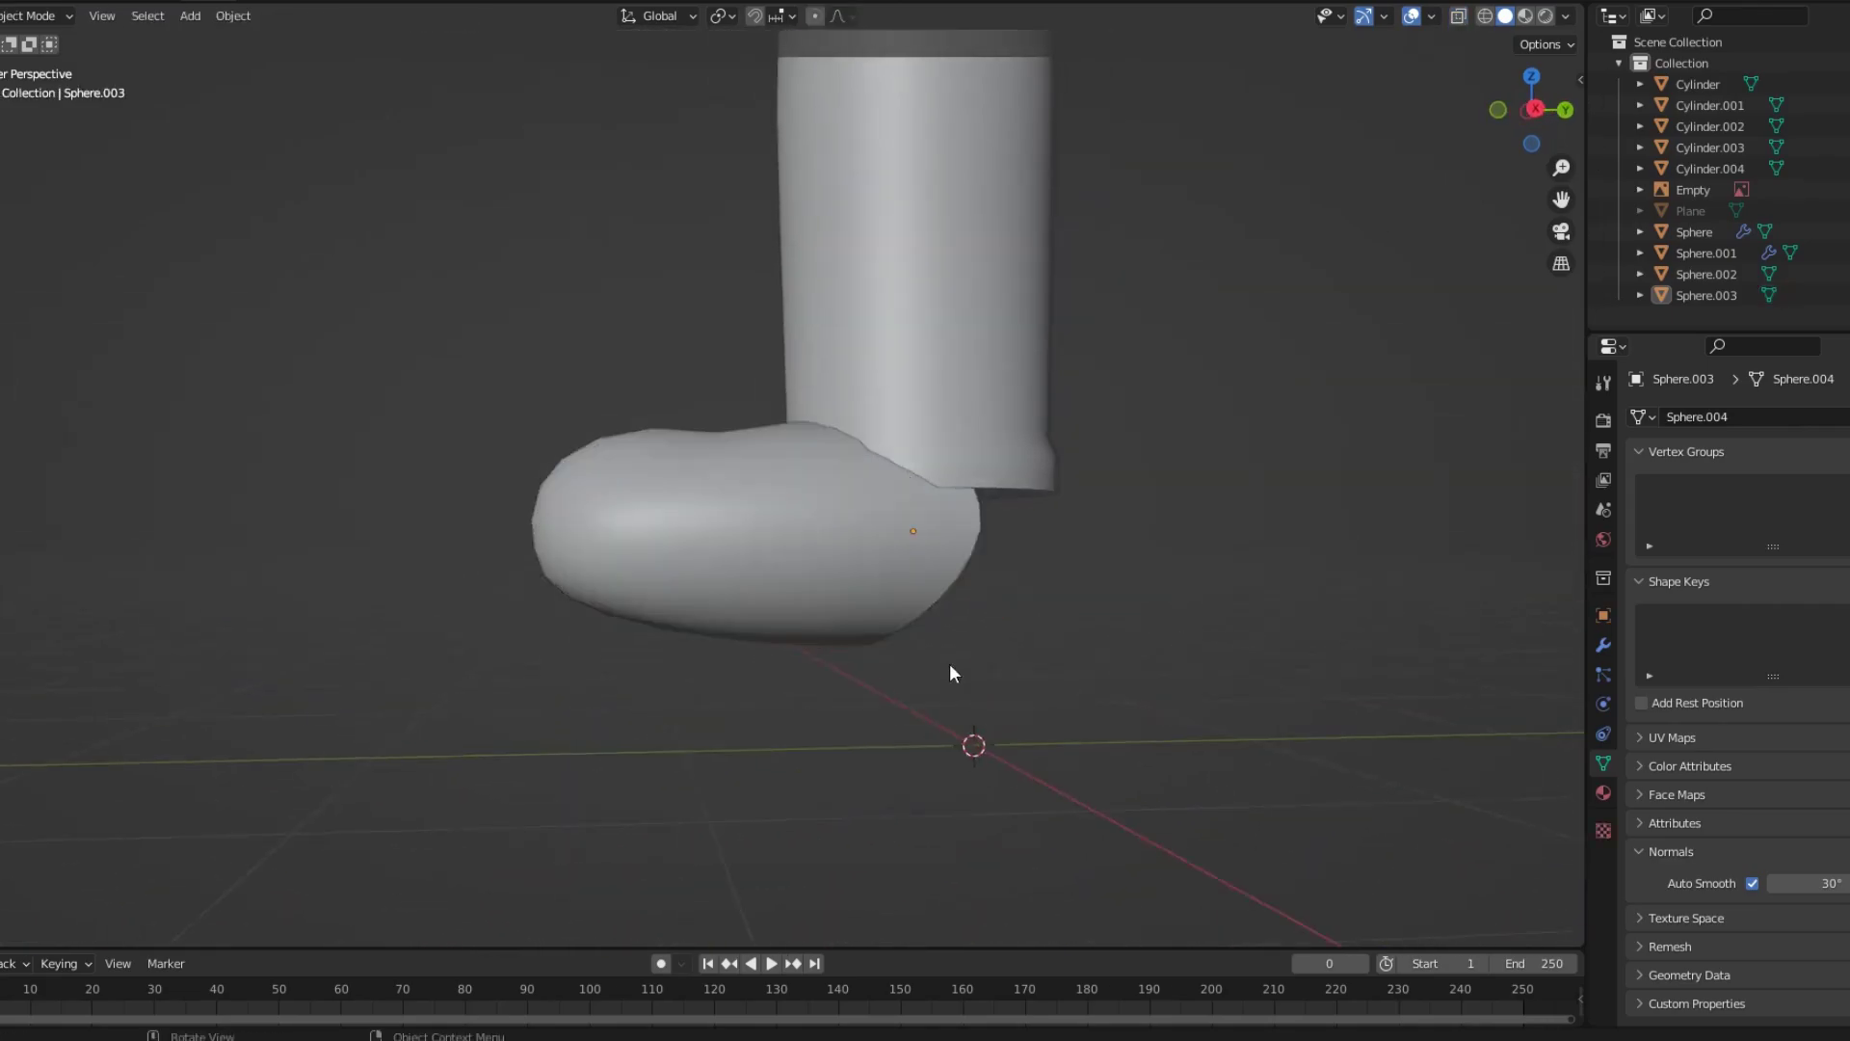
pyautogui.press('Tab')
pyautogui.moveTo(640, 611)
pyautogui.mouseDown(button='middle')
pyautogui.moveTo(1082, 751)
pyautogui.moveTo(880, 727)
pyautogui.moveTo(1281, 402)
pyautogui.moveTo(1018, 520)
pyautogui.moveTo(1018, 540)
pyautogui.mouseUp(button='middle')
# Switch between the lower leg cylinder and the foot sphere to edit the foot mesh.
pyautogui.press('Tab')
pyautogui.press('Tab')
pyautogui.press('Tab')
pyautogui.click(1018, 463)
pyautogui.press('Tab')
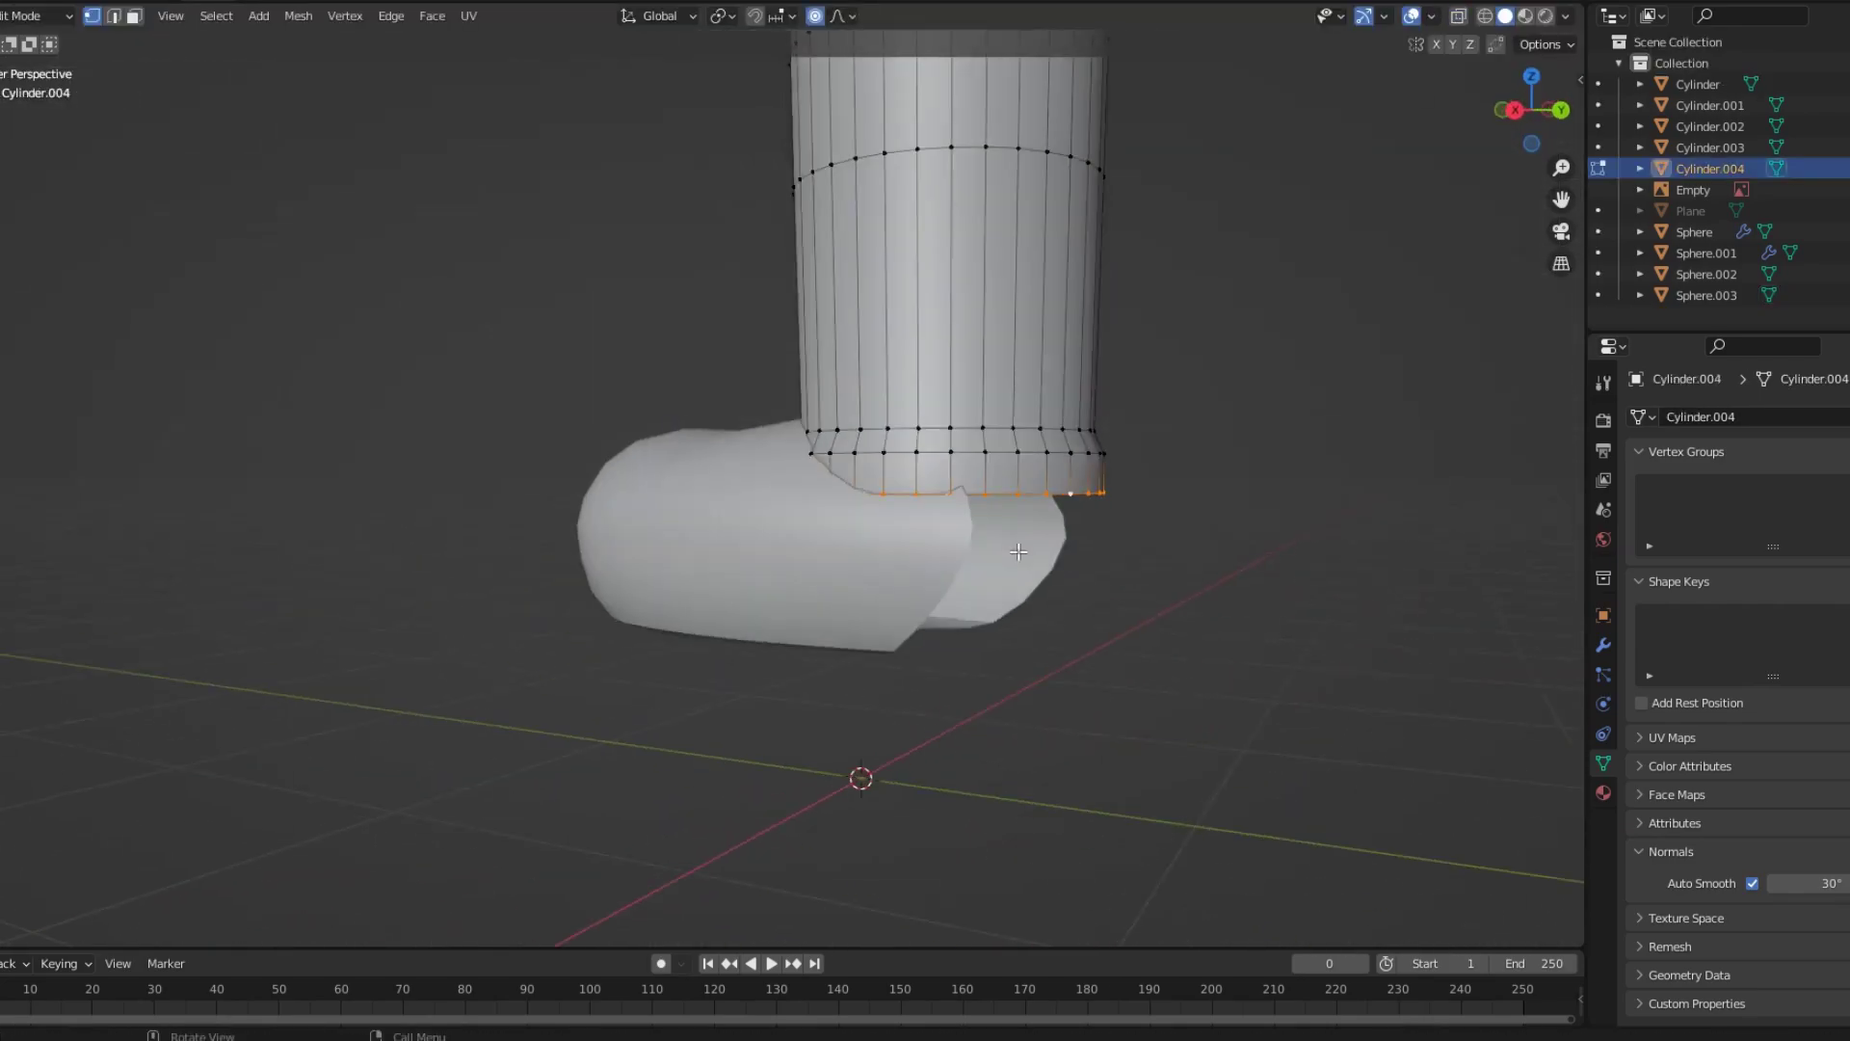
pyautogui.press('Tab')
pyautogui.click(842, 583)
pyautogui.press('Tab')
# Pull the foot's surface into shape with a proportional move.
pyautogui.press('g')
pyautogui.moveTo(1145, 661)
pyautogui.mouseDown(button='middle')
pyautogui.moveTo(842, 583)
pyautogui.moveTo(909, 611)
pyautogui.mouseUp(button='middle')
pyautogui.press('g')
pyautogui.click(1169, 570)
pyautogui.moveTo(1169, 569)
pyautogui.mouseDown(button='middle')
pyautogui.moveTo(991, 607)
pyautogui.moveTo(607, 583)
pyautogui.moveTo(794, 445)
pyautogui.moveTo(756, 916)
pyautogui.mouseUp(button='middle')
# Add a centred edge loop across the foot in X-ray view.
pyautogui.hotkey('alt', 'z')
pyautogui.scroll(4, 607, 583)
pyautogui.scroll(-3, 1040, 495)
pyautogui.moveTo(1041, 495); pyautogui.dragTo(747, 590, button='middle')
pyautogui.hotkey('ctrl', 'r')
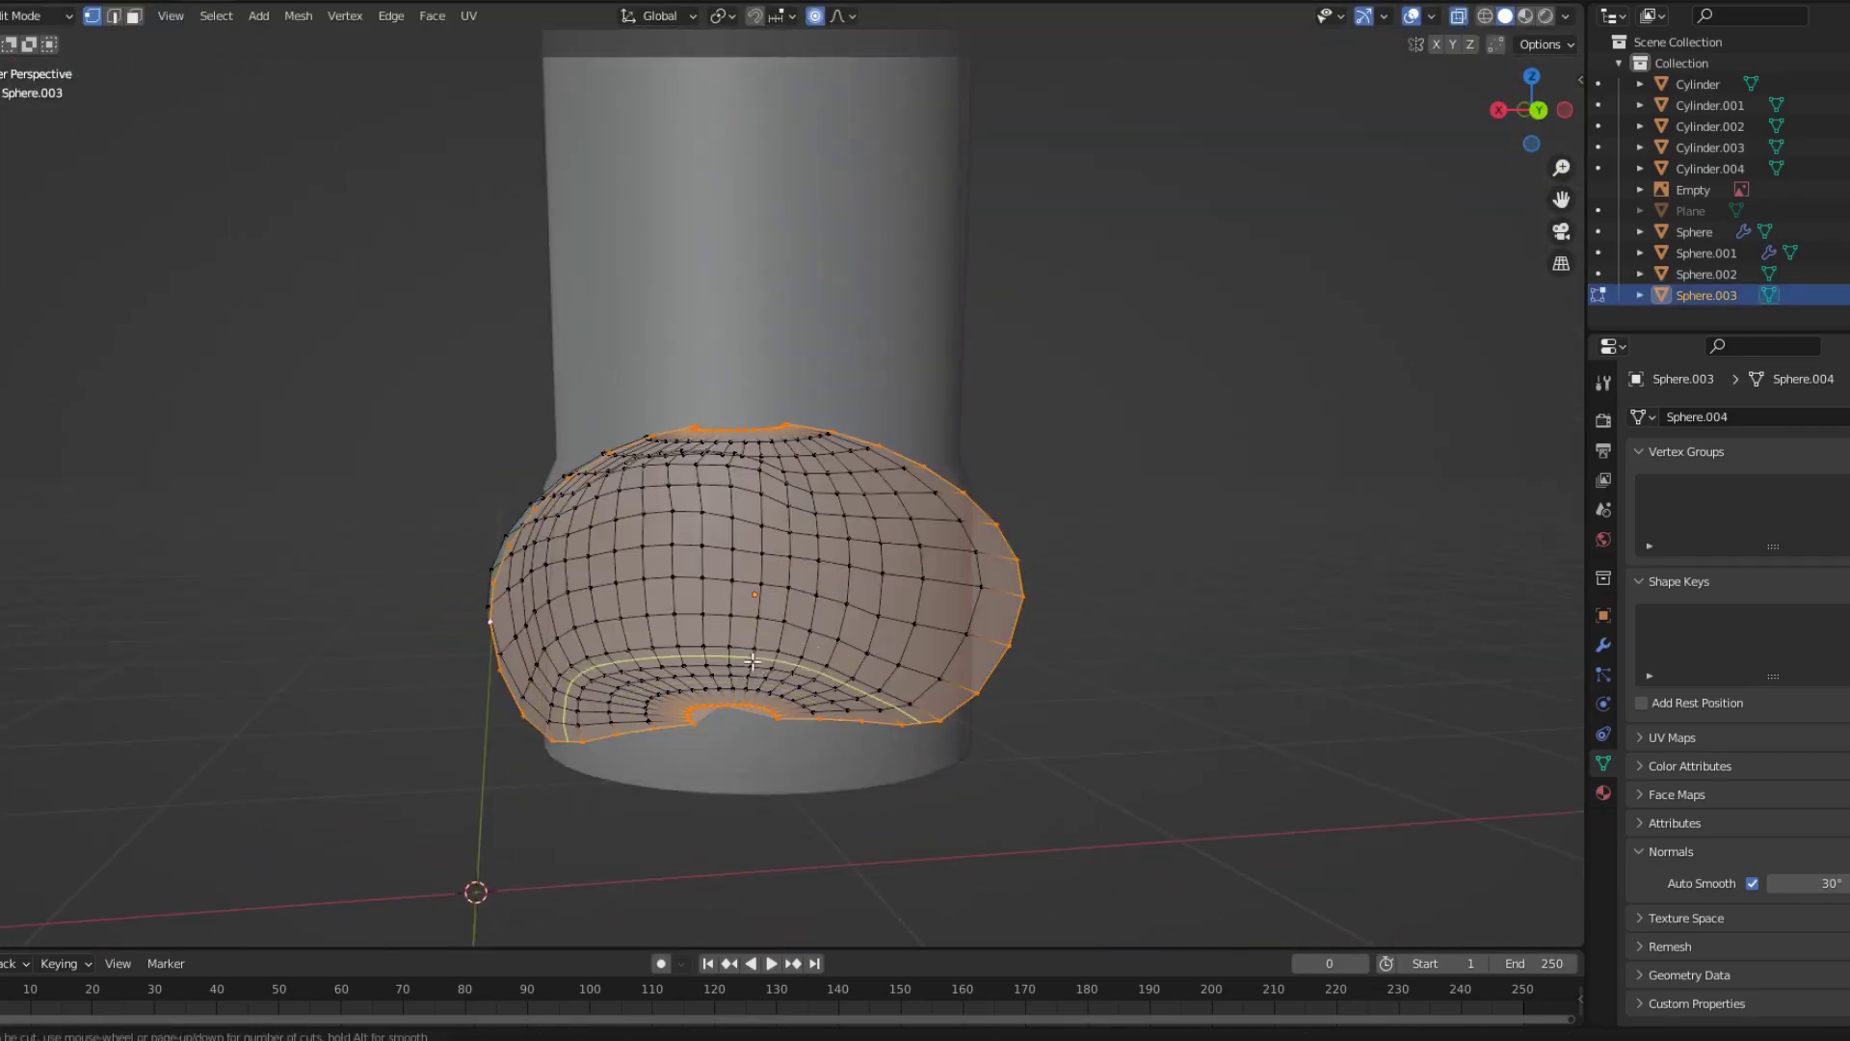
pyautogui.click(752, 655)
pyautogui.rightClick(753, 655)
pyautogui.moveTo(752, 656)
pyautogui.mouseDown(button='middle')
pyautogui.moveTo(1009, 632)
pyautogui.moveTo(819, 804)
pyautogui.mouseUp(button='middle')
# Pull a foot edge vertex out with soft falloff to wrap the boot around the leg.
pyautogui.hotkey('ctrl', 'r')
pyautogui.click(709, 544)
pyautogui.moveTo(710, 544)
pyautogui.mouseDown(button='middle')
pyautogui.moveTo(1078, 748)
pyautogui.moveTo(1055, 729)
pyautogui.mouseUp(button='middle')
pyautogui.press('g')
pyautogui.click(1055, 729)
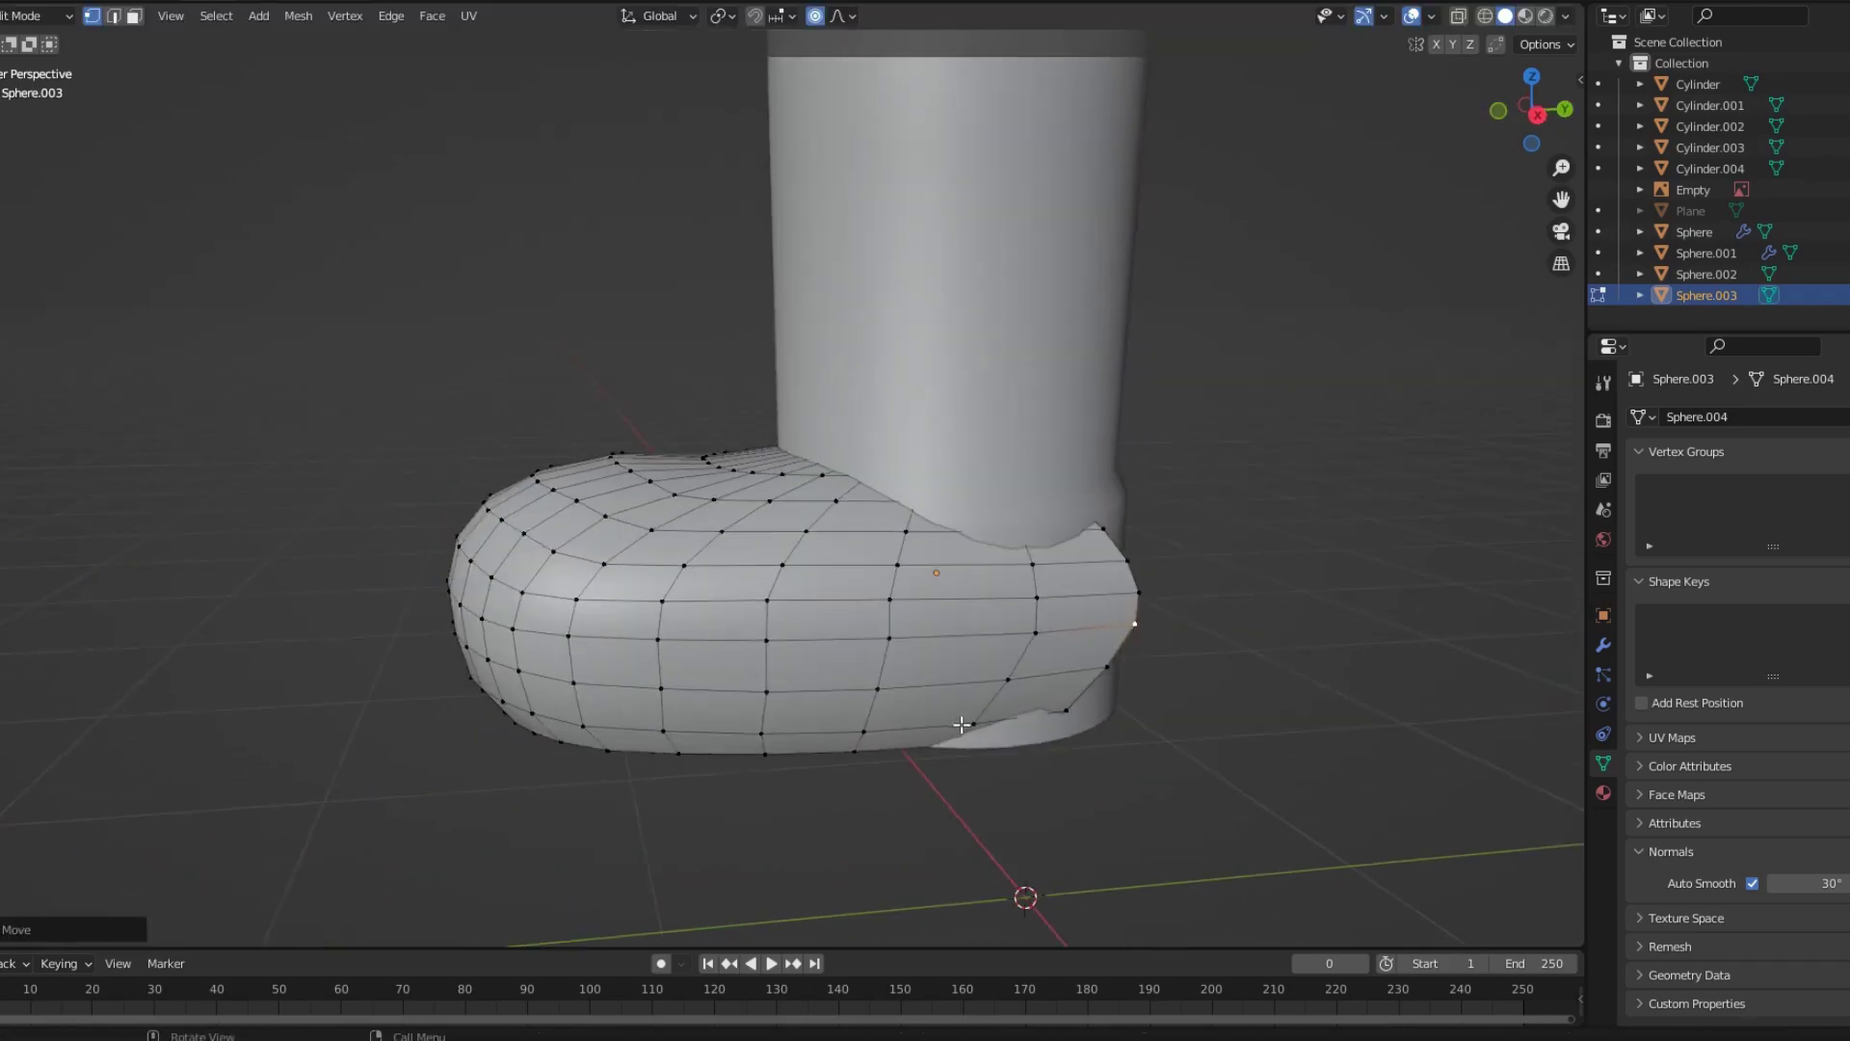
pyautogui.press('Tab')
pyautogui.scroll(-5, 946, 656)
pyautogui.scroll(2, 871, 748)
pyautogui.scroll(2, 818, 572)
# Duplicate the whole leg and slide the copy to the right beside the first.
pyautogui.press('KP_1')
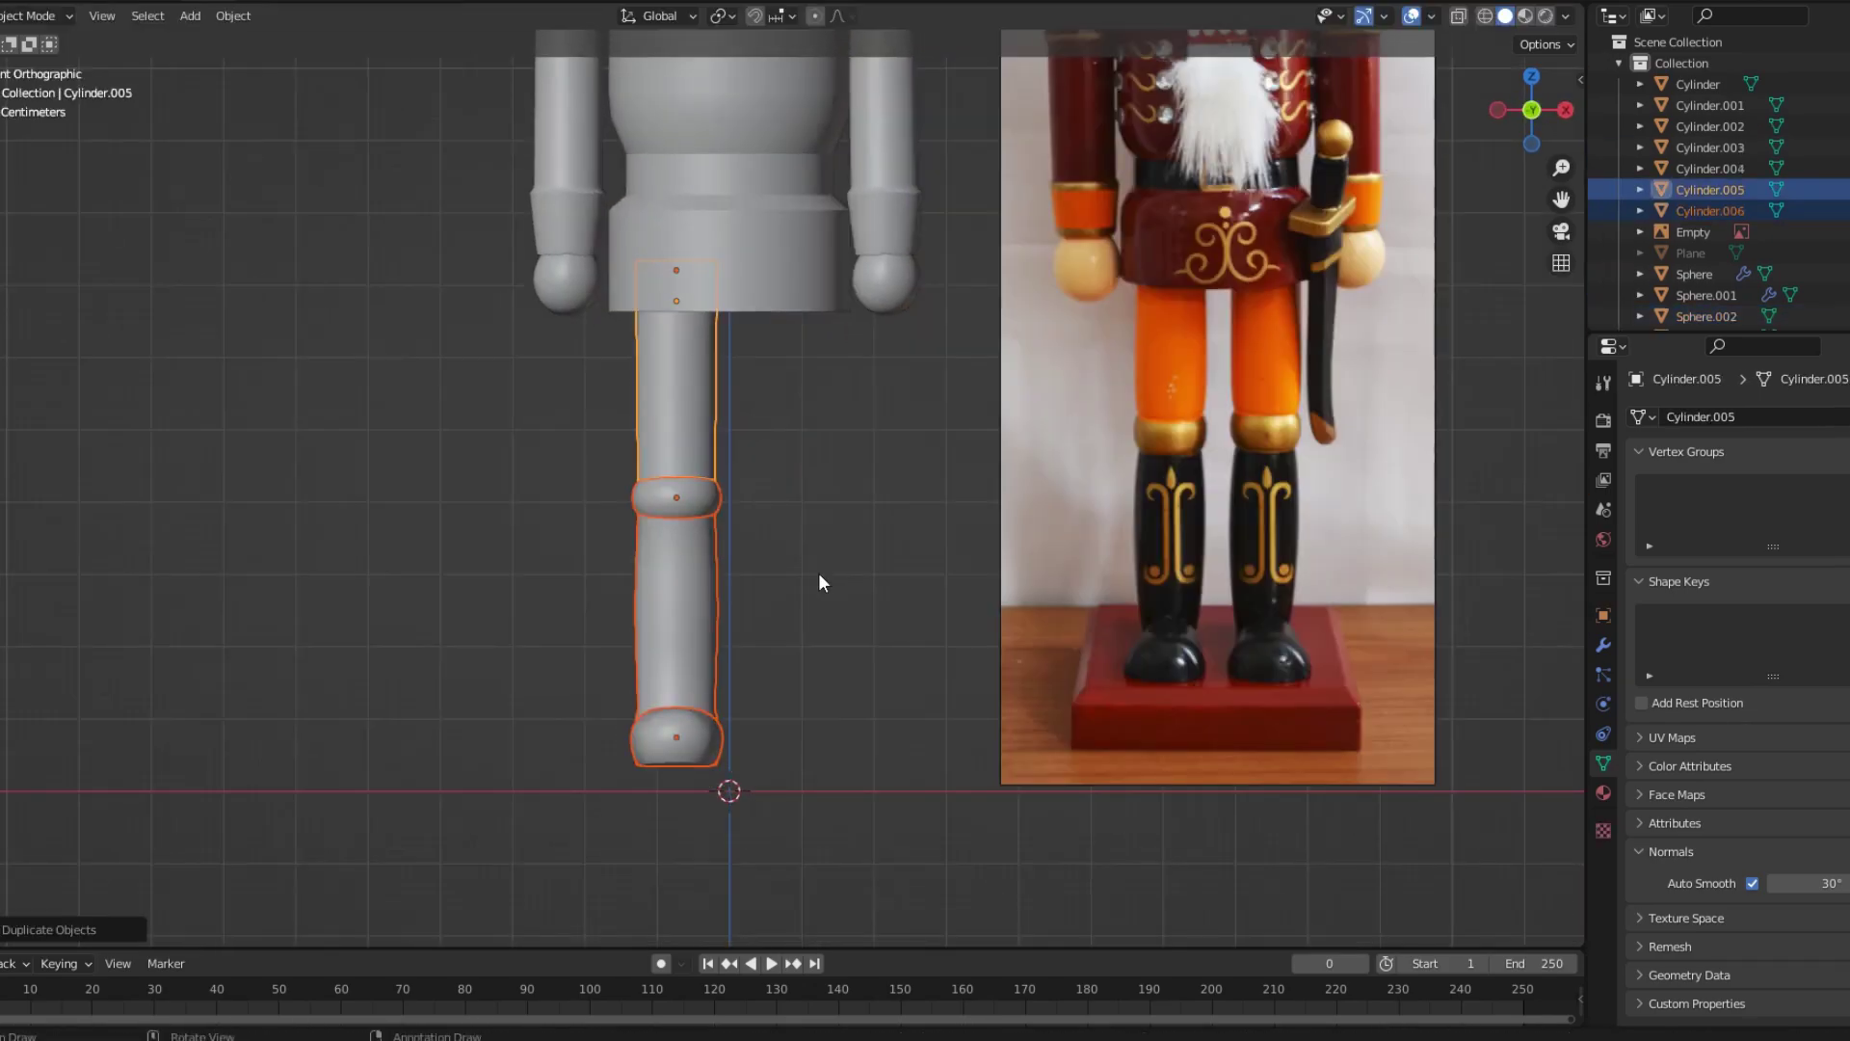
pyautogui.hotkey('shift', 'd')
pyautogui.click(935, 622)
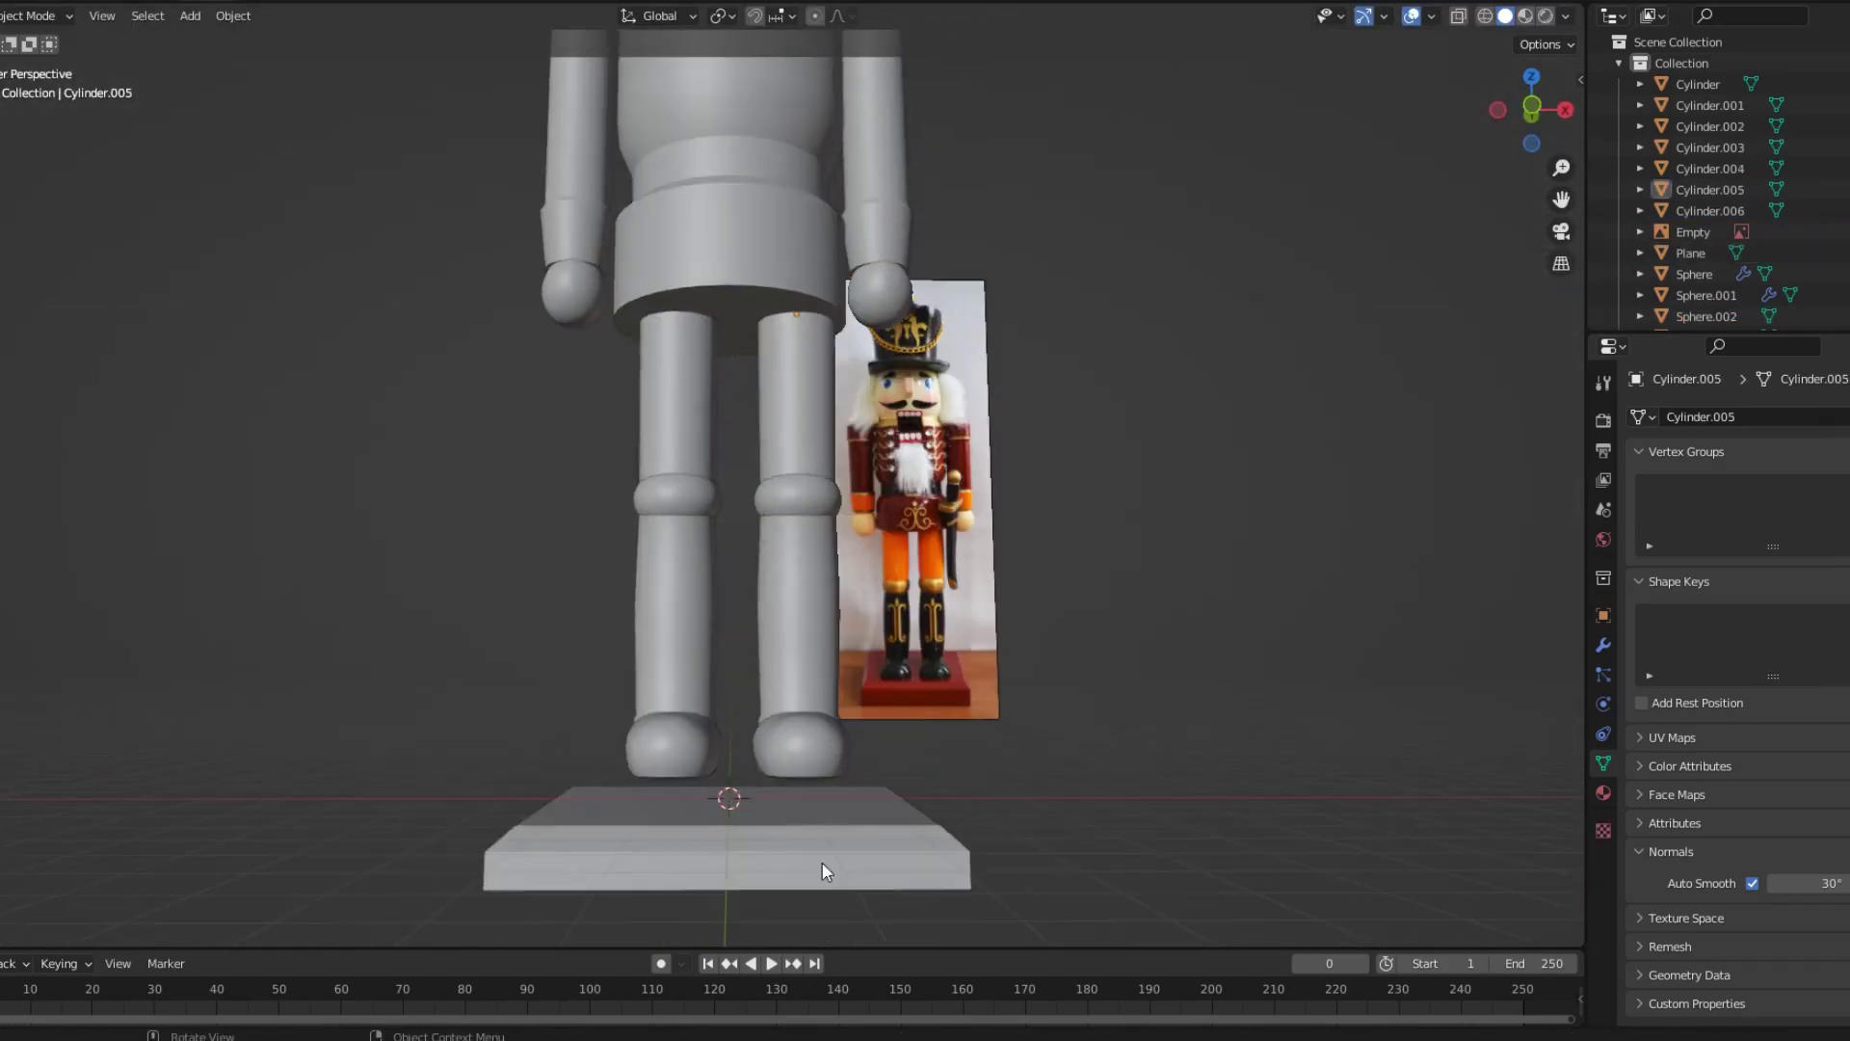
pyautogui.click(858, 741)
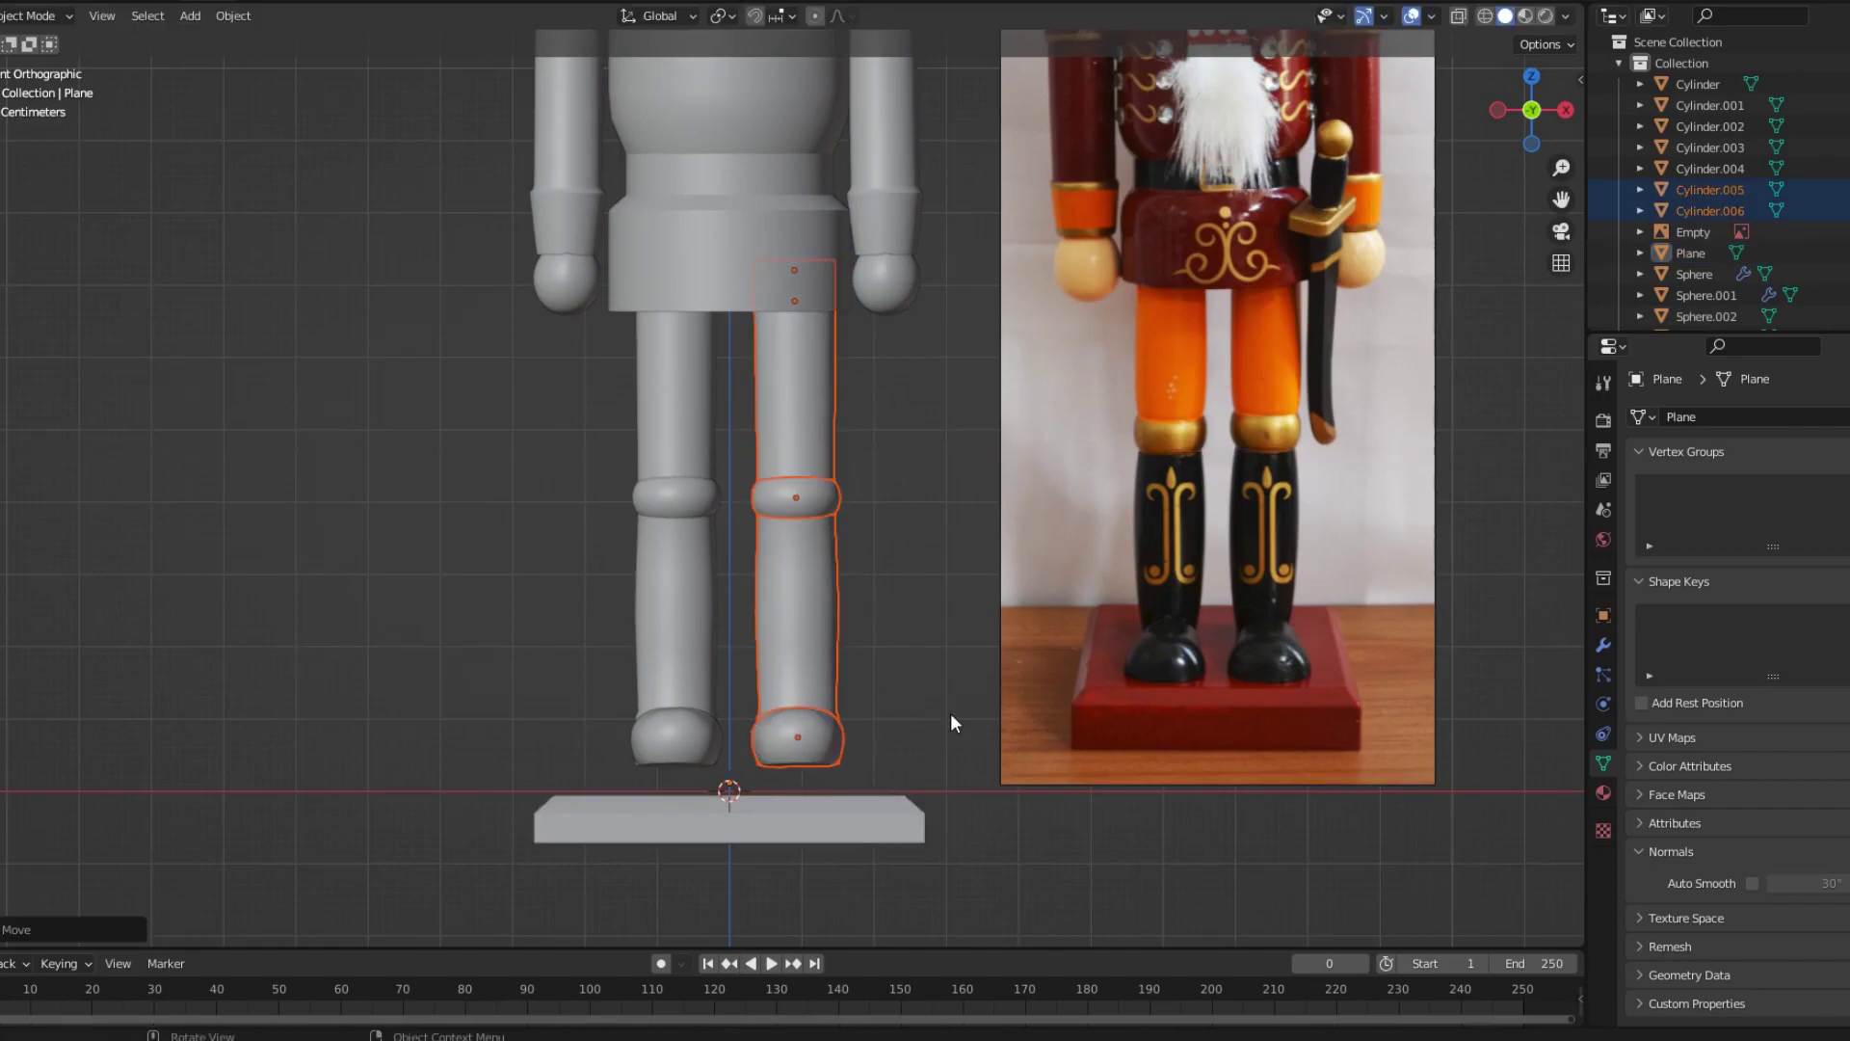
pyautogui.scroll(2, 921, 517)
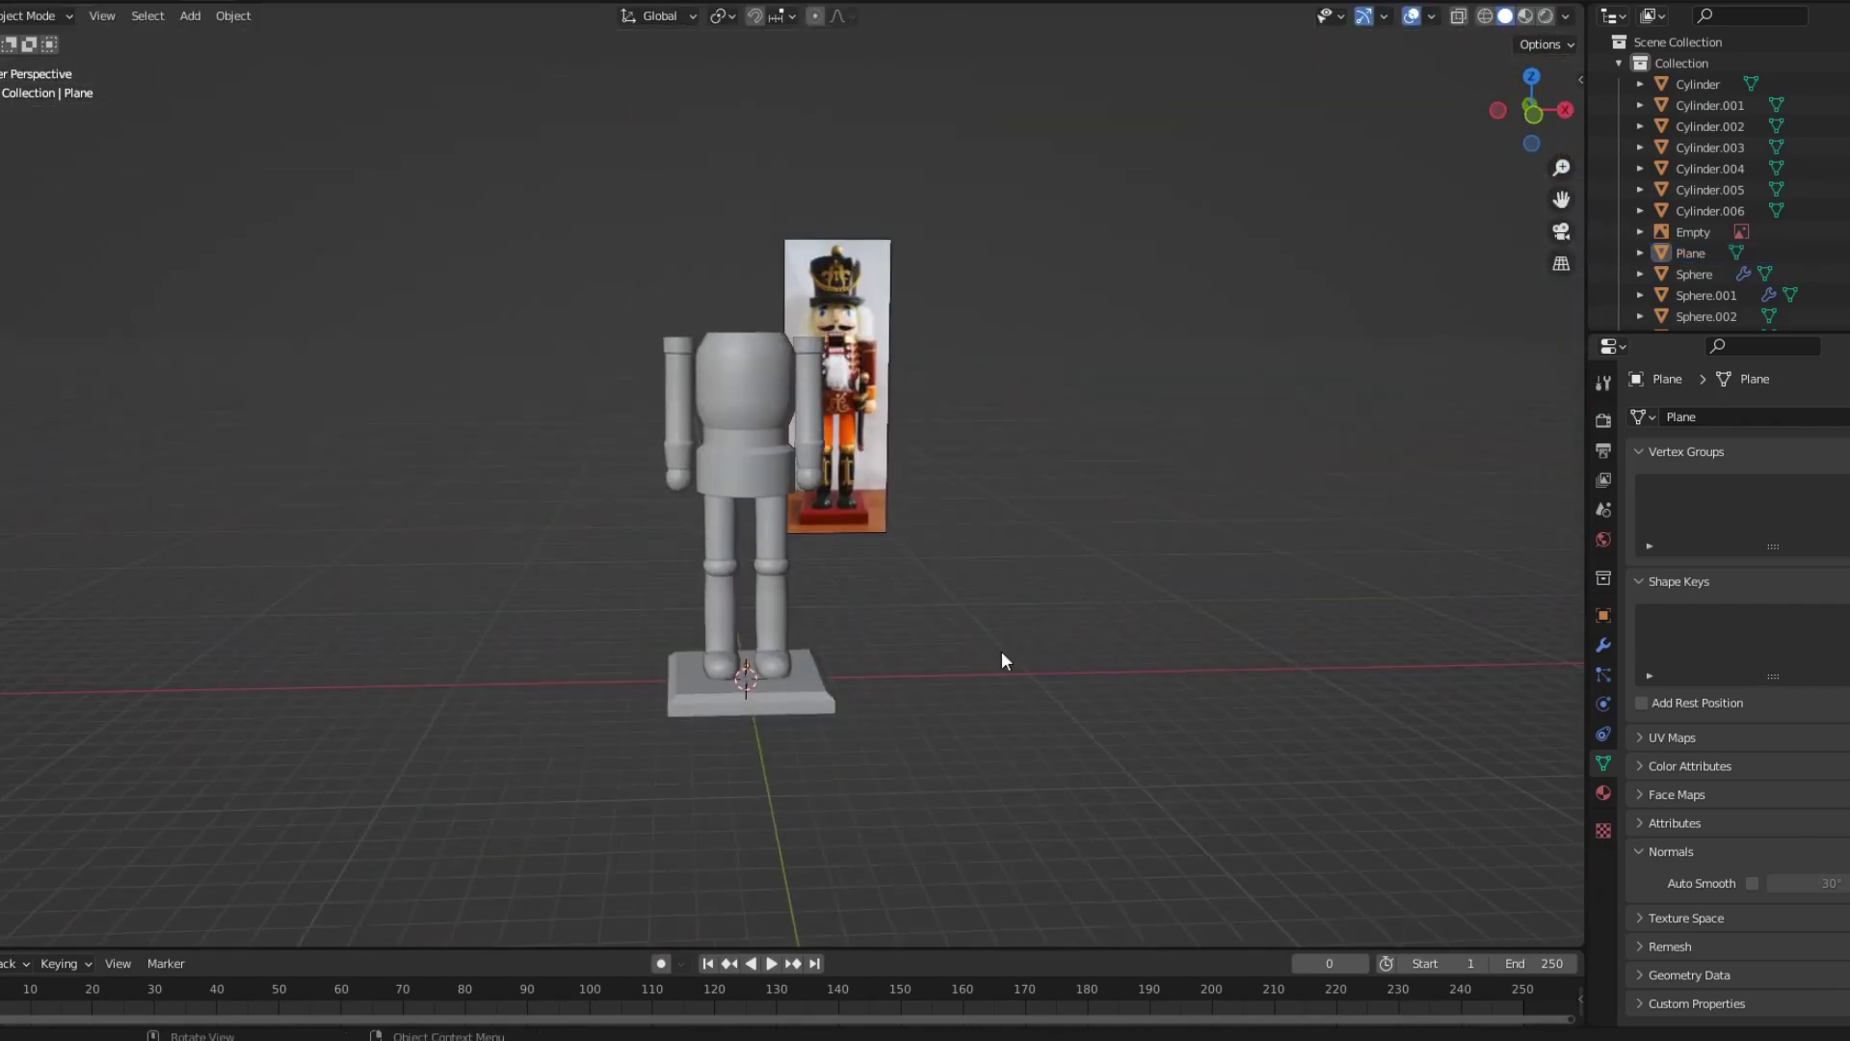
pyautogui.hotkey('shift', 'a')
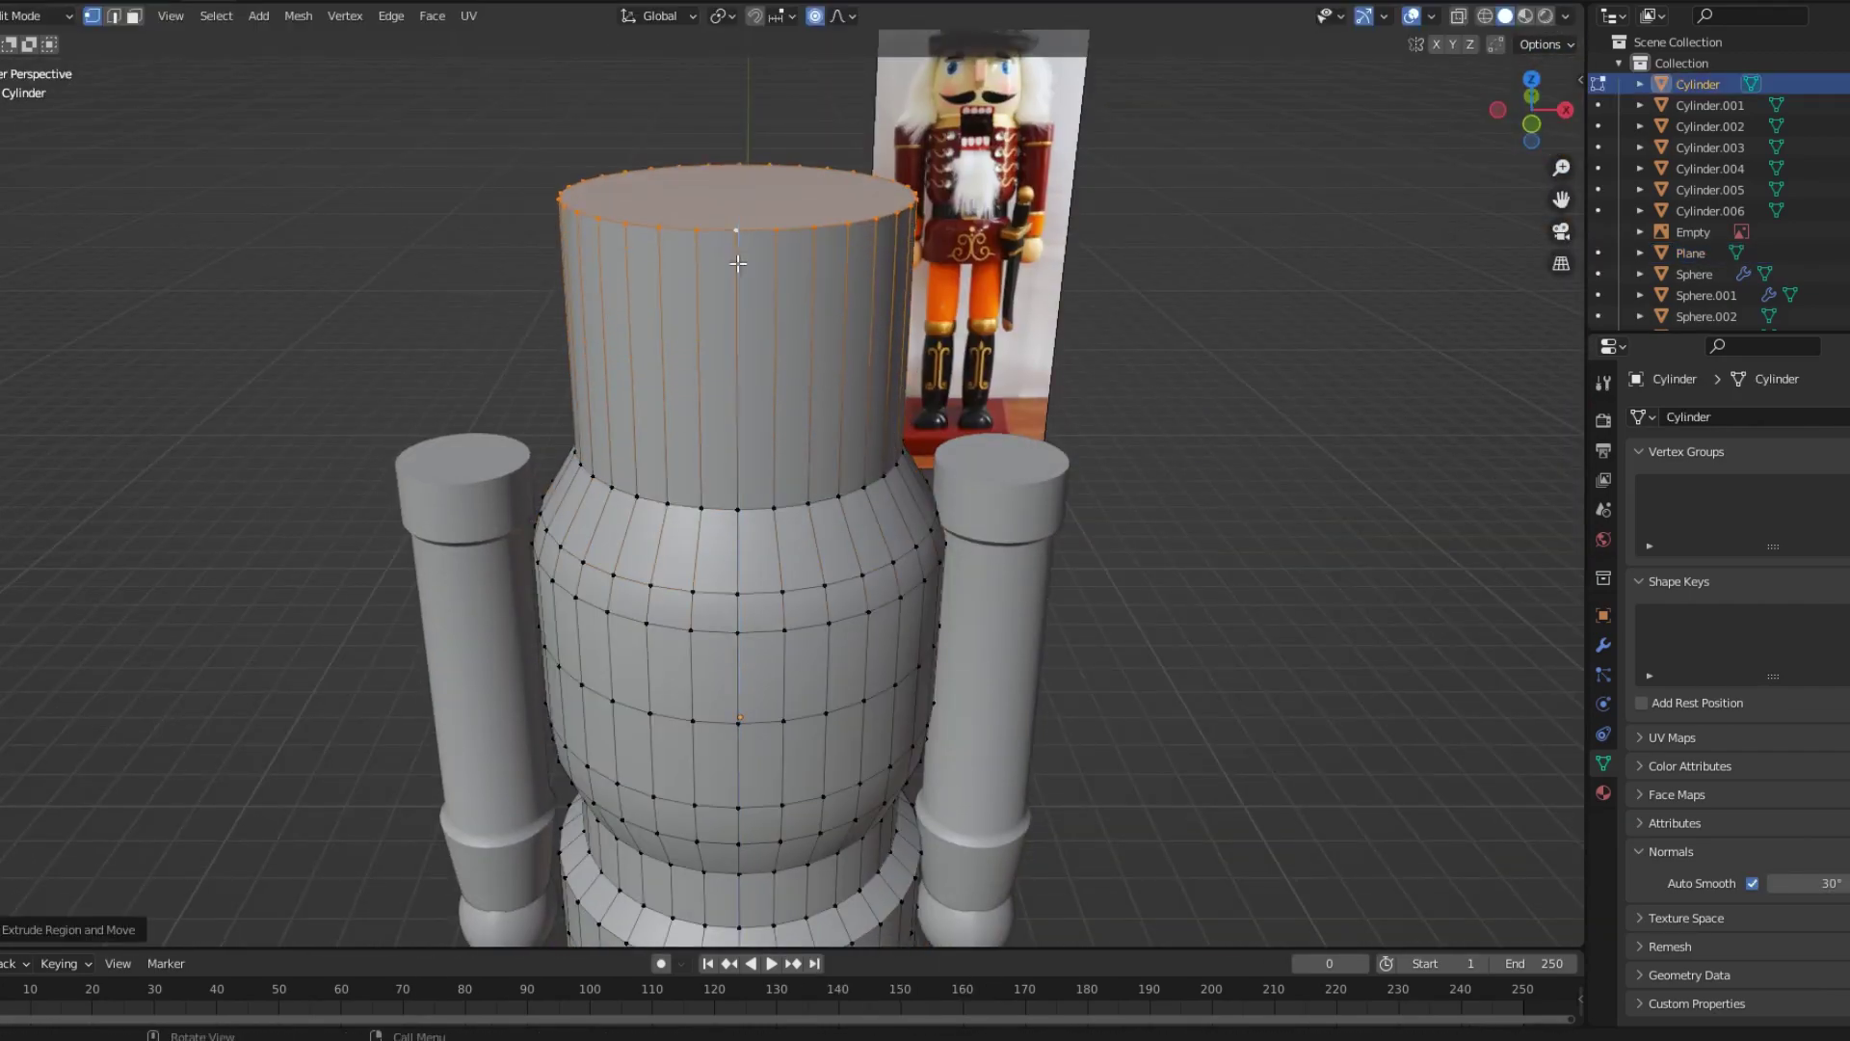
# Raise the extruded body top and add extra loops around the neck.
pyautogui.press('KP_1')
pyautogui.press('g')
pyautogui.click(732, 353)
pyautogui.hotkey('ctrl', 'r')
pyautogui.scroll(2, 732, 353)
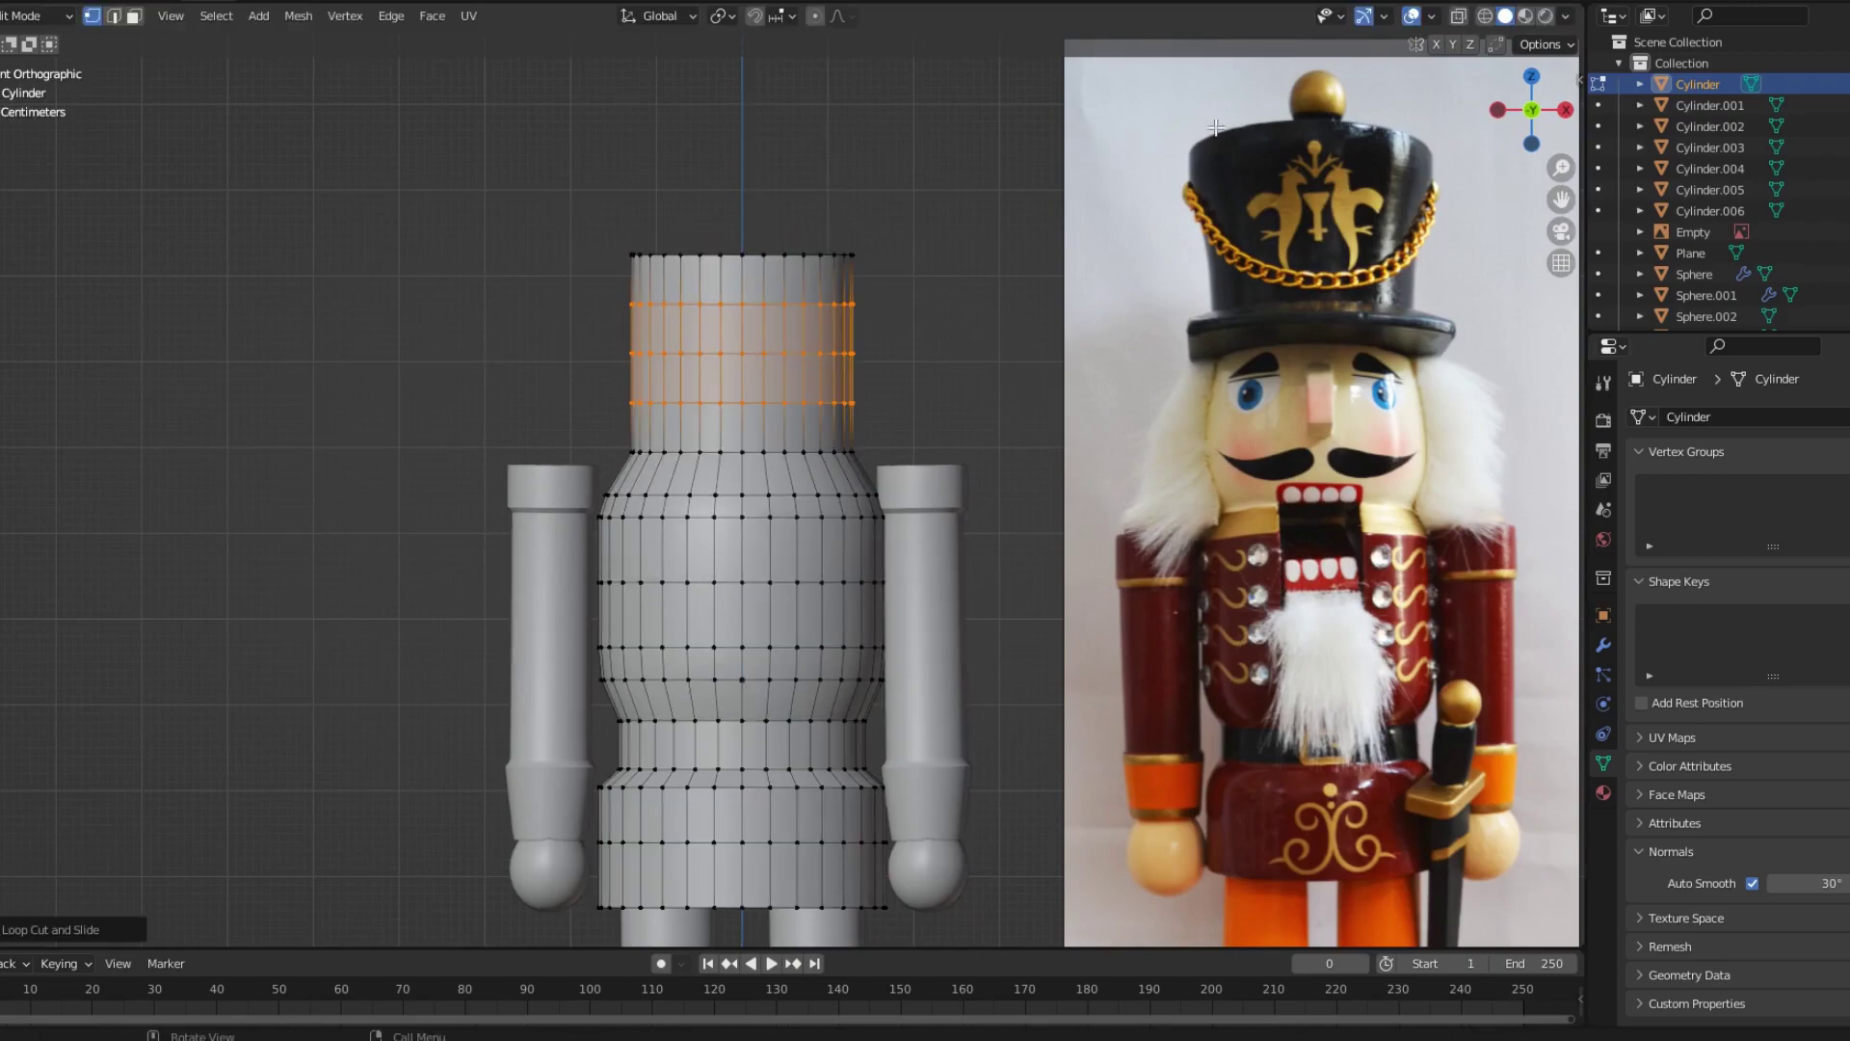
# Scale the neck loop and the grown selection of top loops to shape the head.
pyautogui.keyDown('alt'); pyautogui.click(786, 374); pyautogui.keyUp('alt')
pyautogui.press('s')
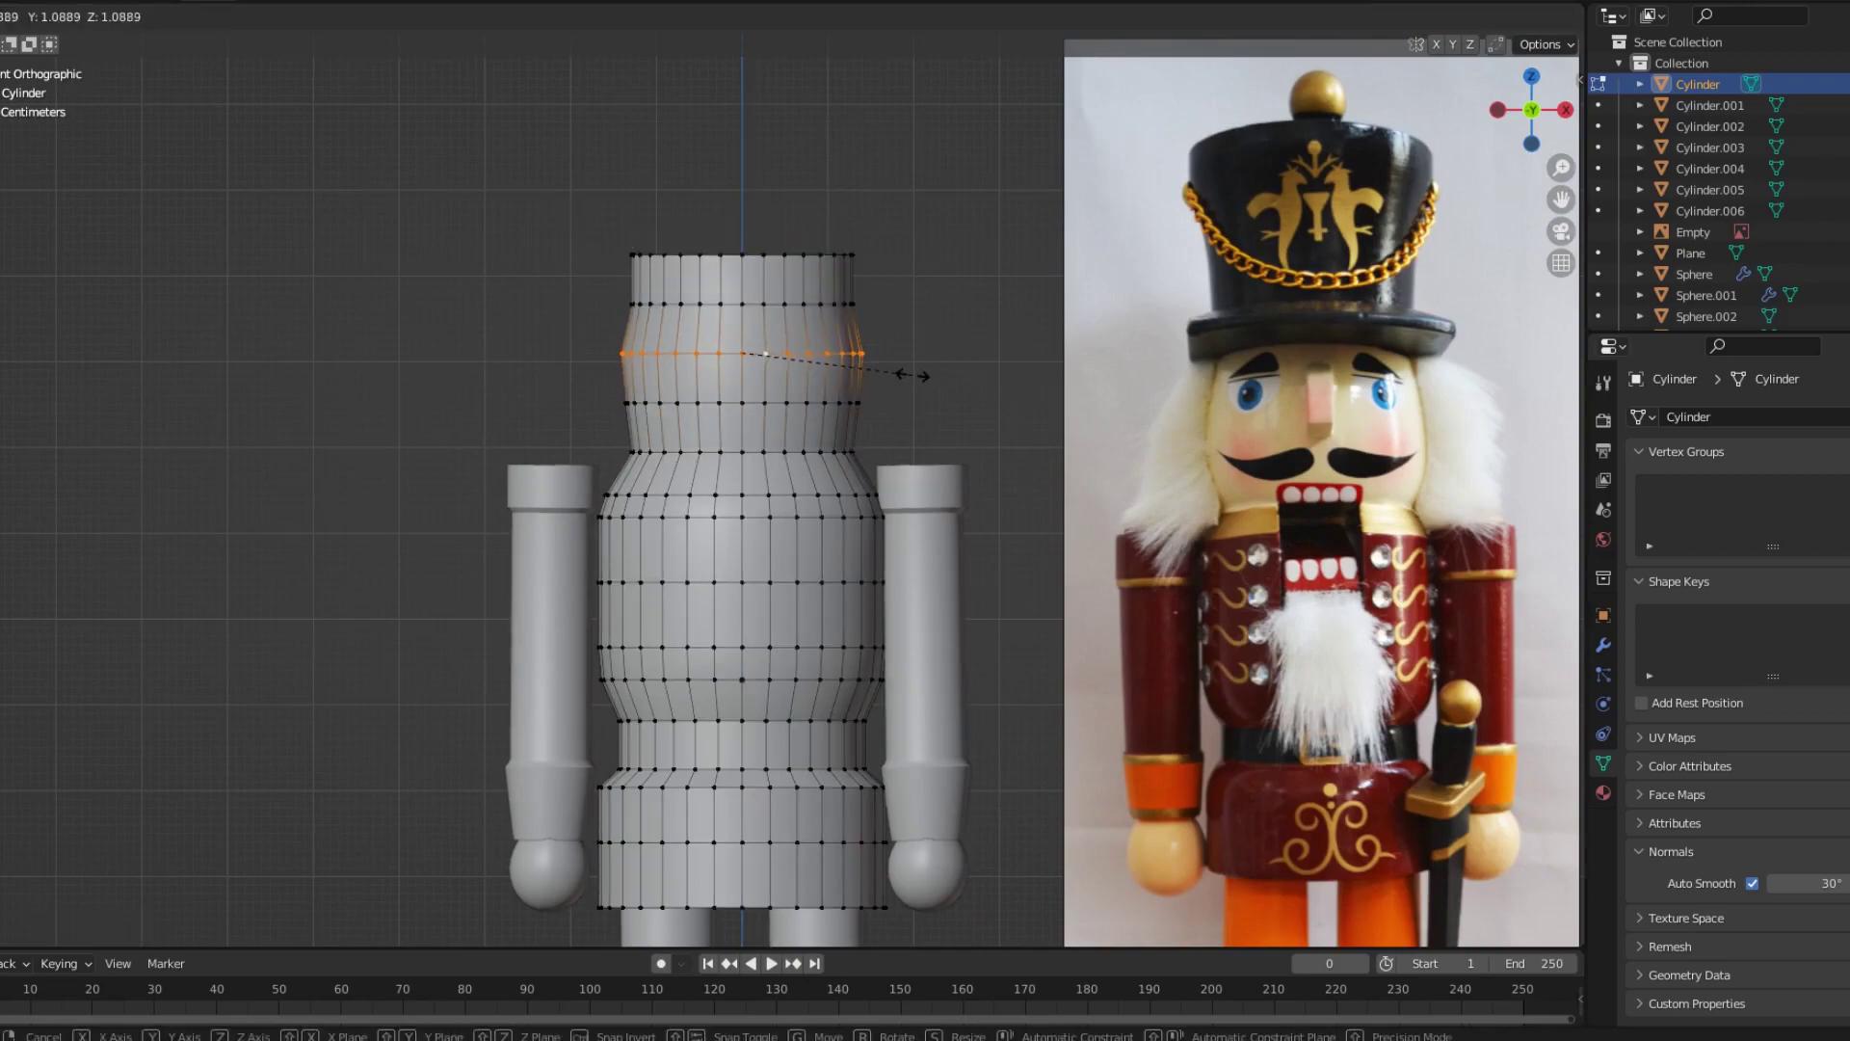
pyautogui.press('ctrl+KP_Add')
pyautogui.press('ctrl+KP_Add')
pyautogui.press('ctrl+KP_Add')
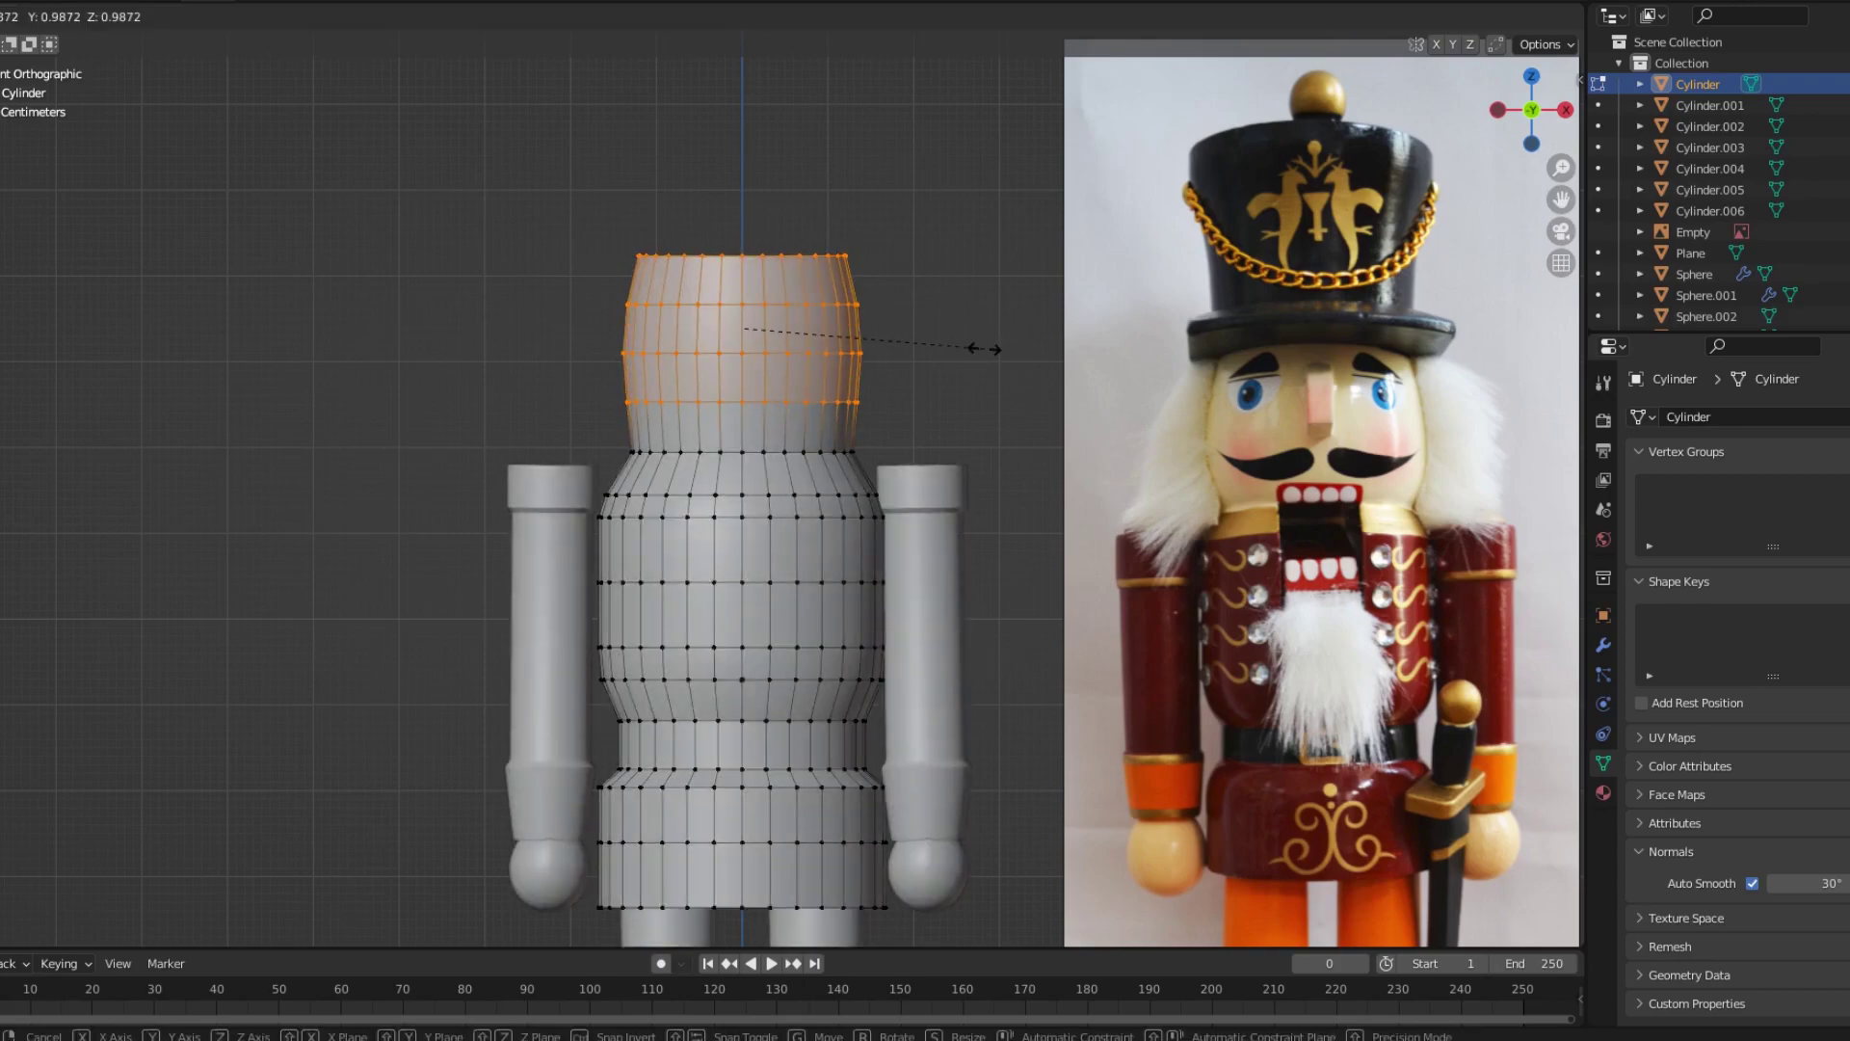
pyautogui.click(998, 351)
pyautogui.press('Tab')
pyautogui.moveTo(946, 405); pyautogui.dragTo(921, 574, button='middle')
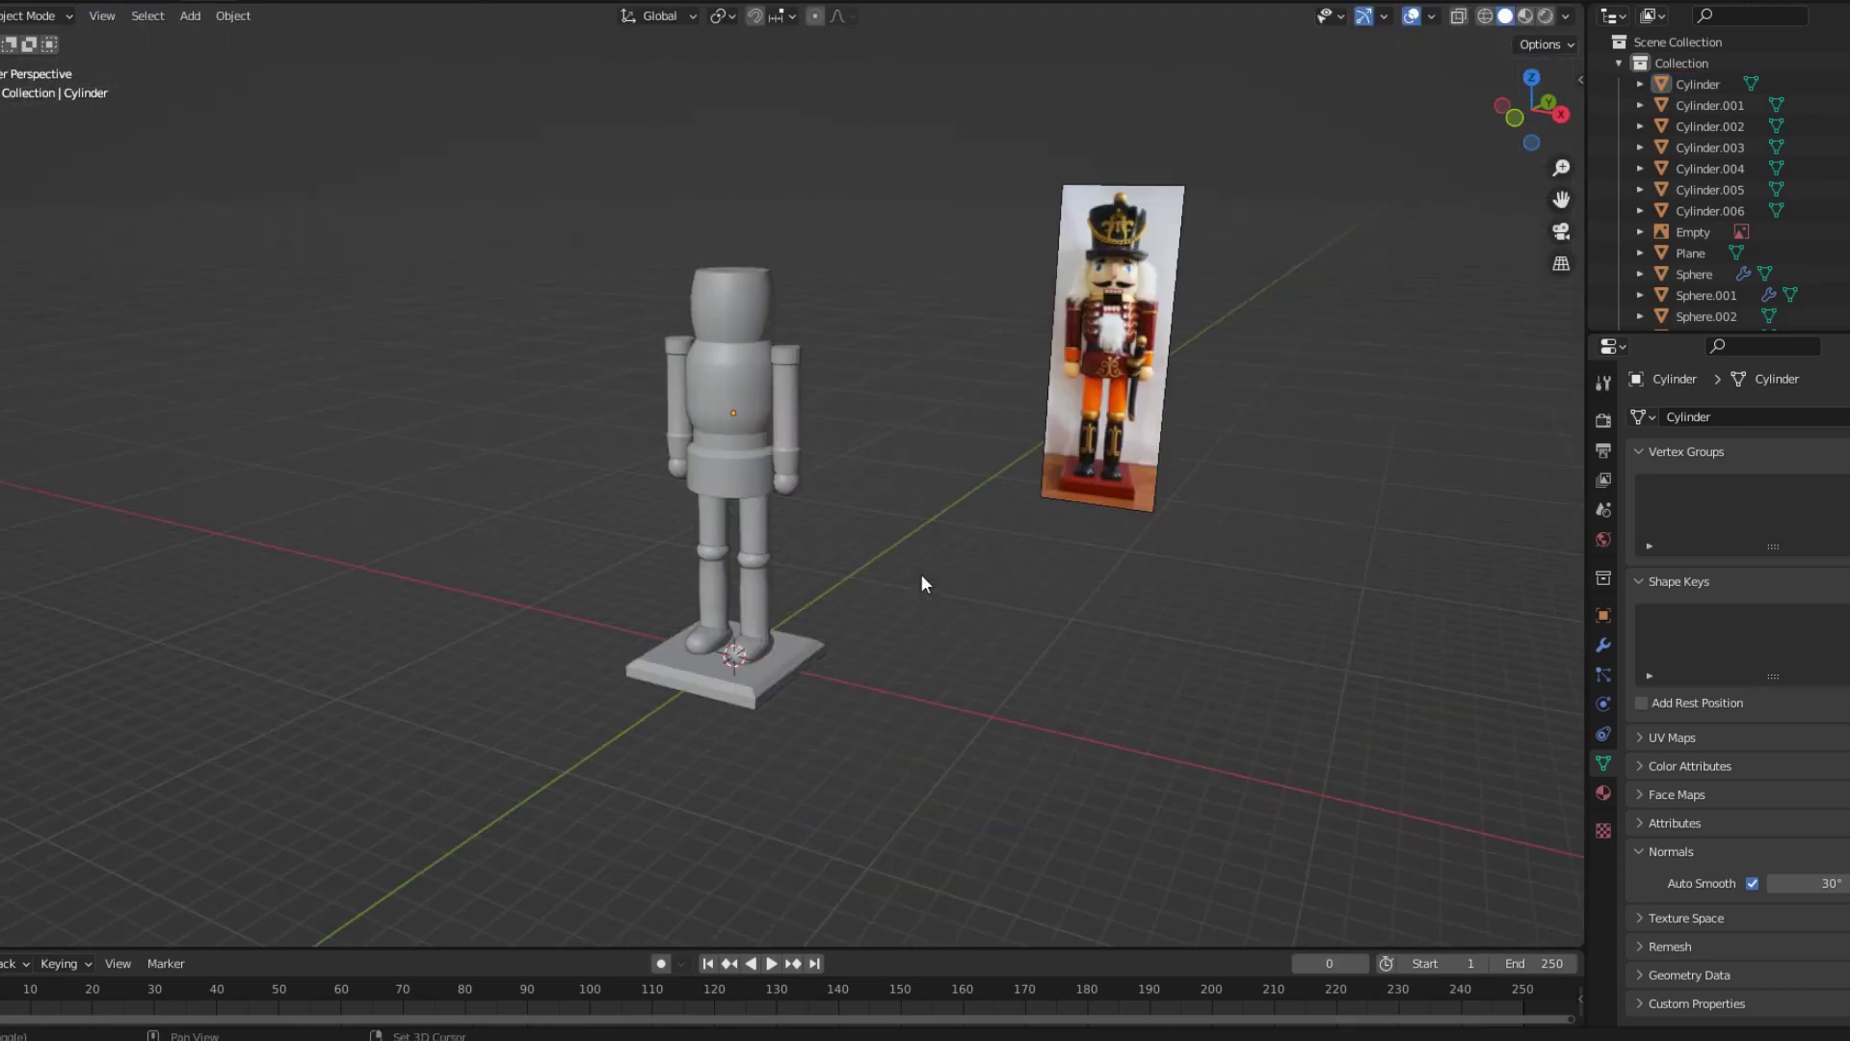
pyautogui.hotkey('shift', 'a')
# Add a cylinder, shrink it to fit the head, and shade it smooth.
pyautogui.click(1015, 674)
pyautogui.press('KP_7')
pyautogui.press('KP_Decimal')
pyautogui.moveTo(1144, 376); pyautogui.dragTo(1176, 384, button='middle')
pyautogui.press('s')
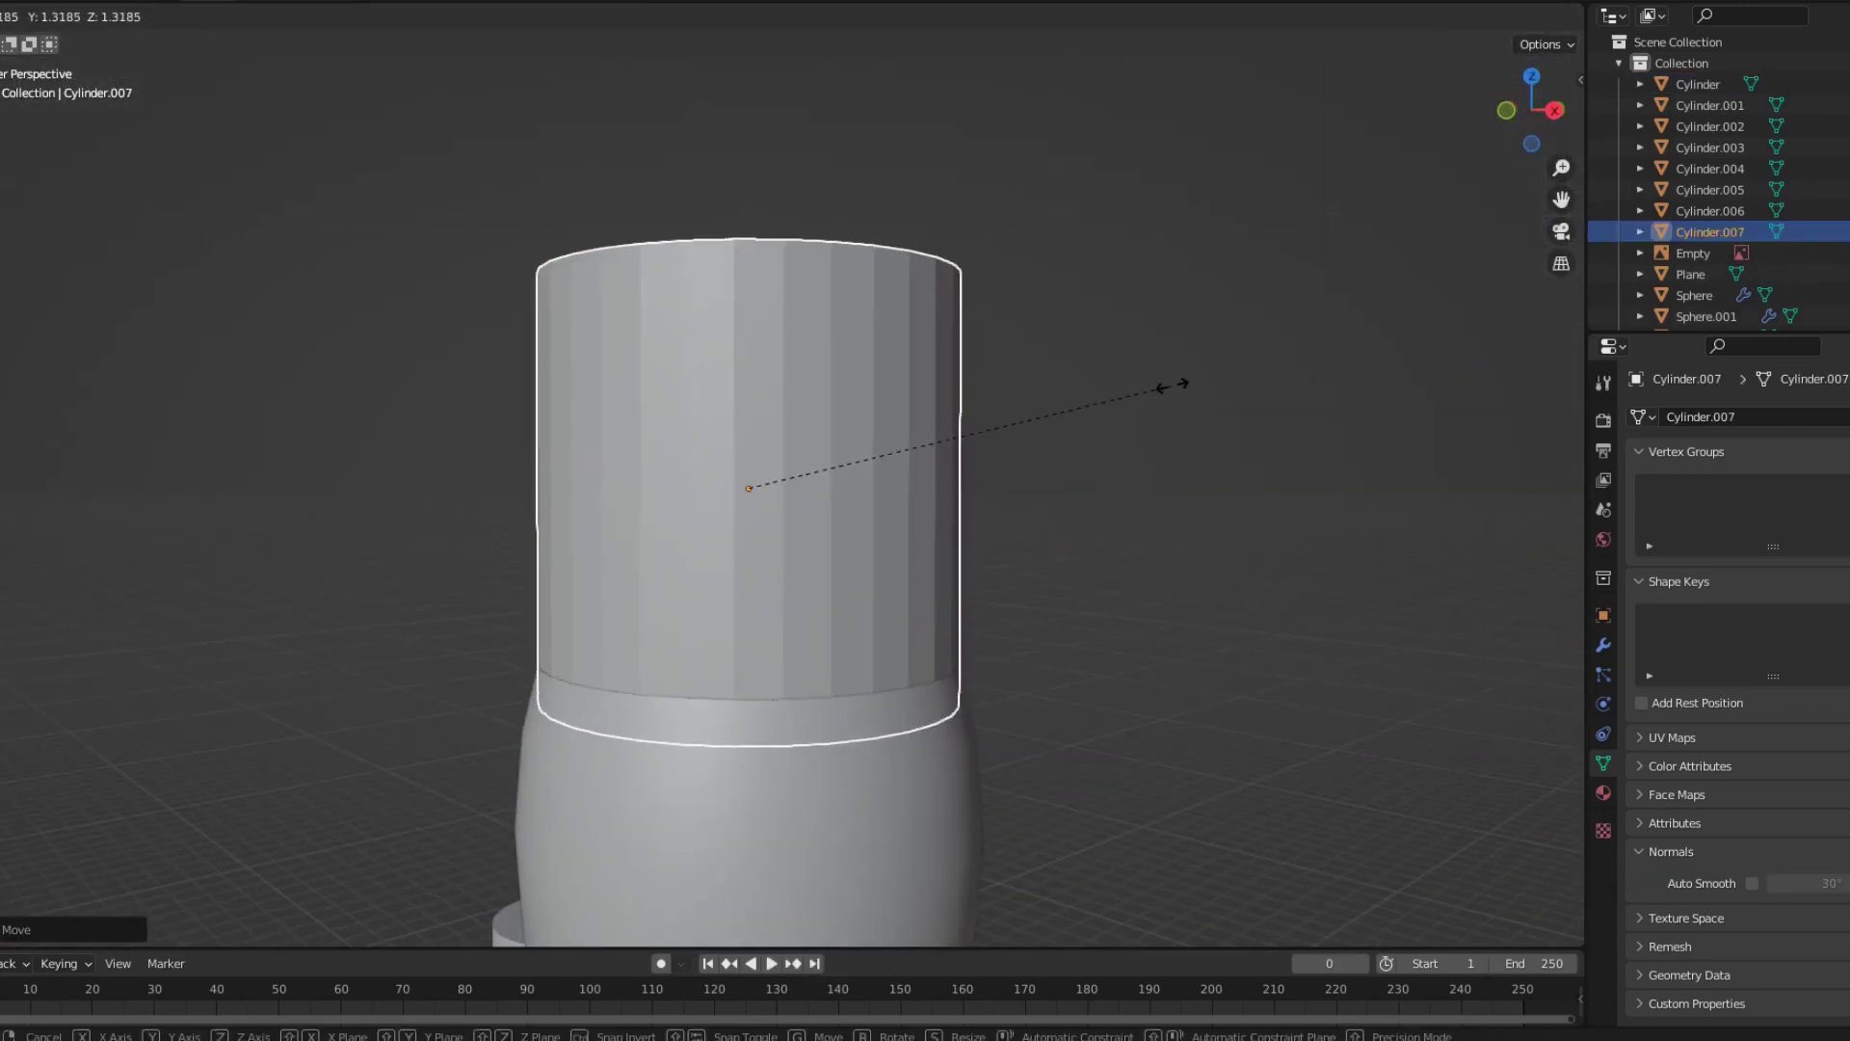
pyautogui.click(1115, 375)
pyautogui.press('KP_1')
pyautogui.rightClick(794, 501)
pyautogui.click(794, 514)
pyautogui.moveTo(794, 514); pyautogui.dragTo(1298, 376, button='middle')
# Move the hat cylinder's bottom edge loop down onto the head.
pyautogui.press('Tab')
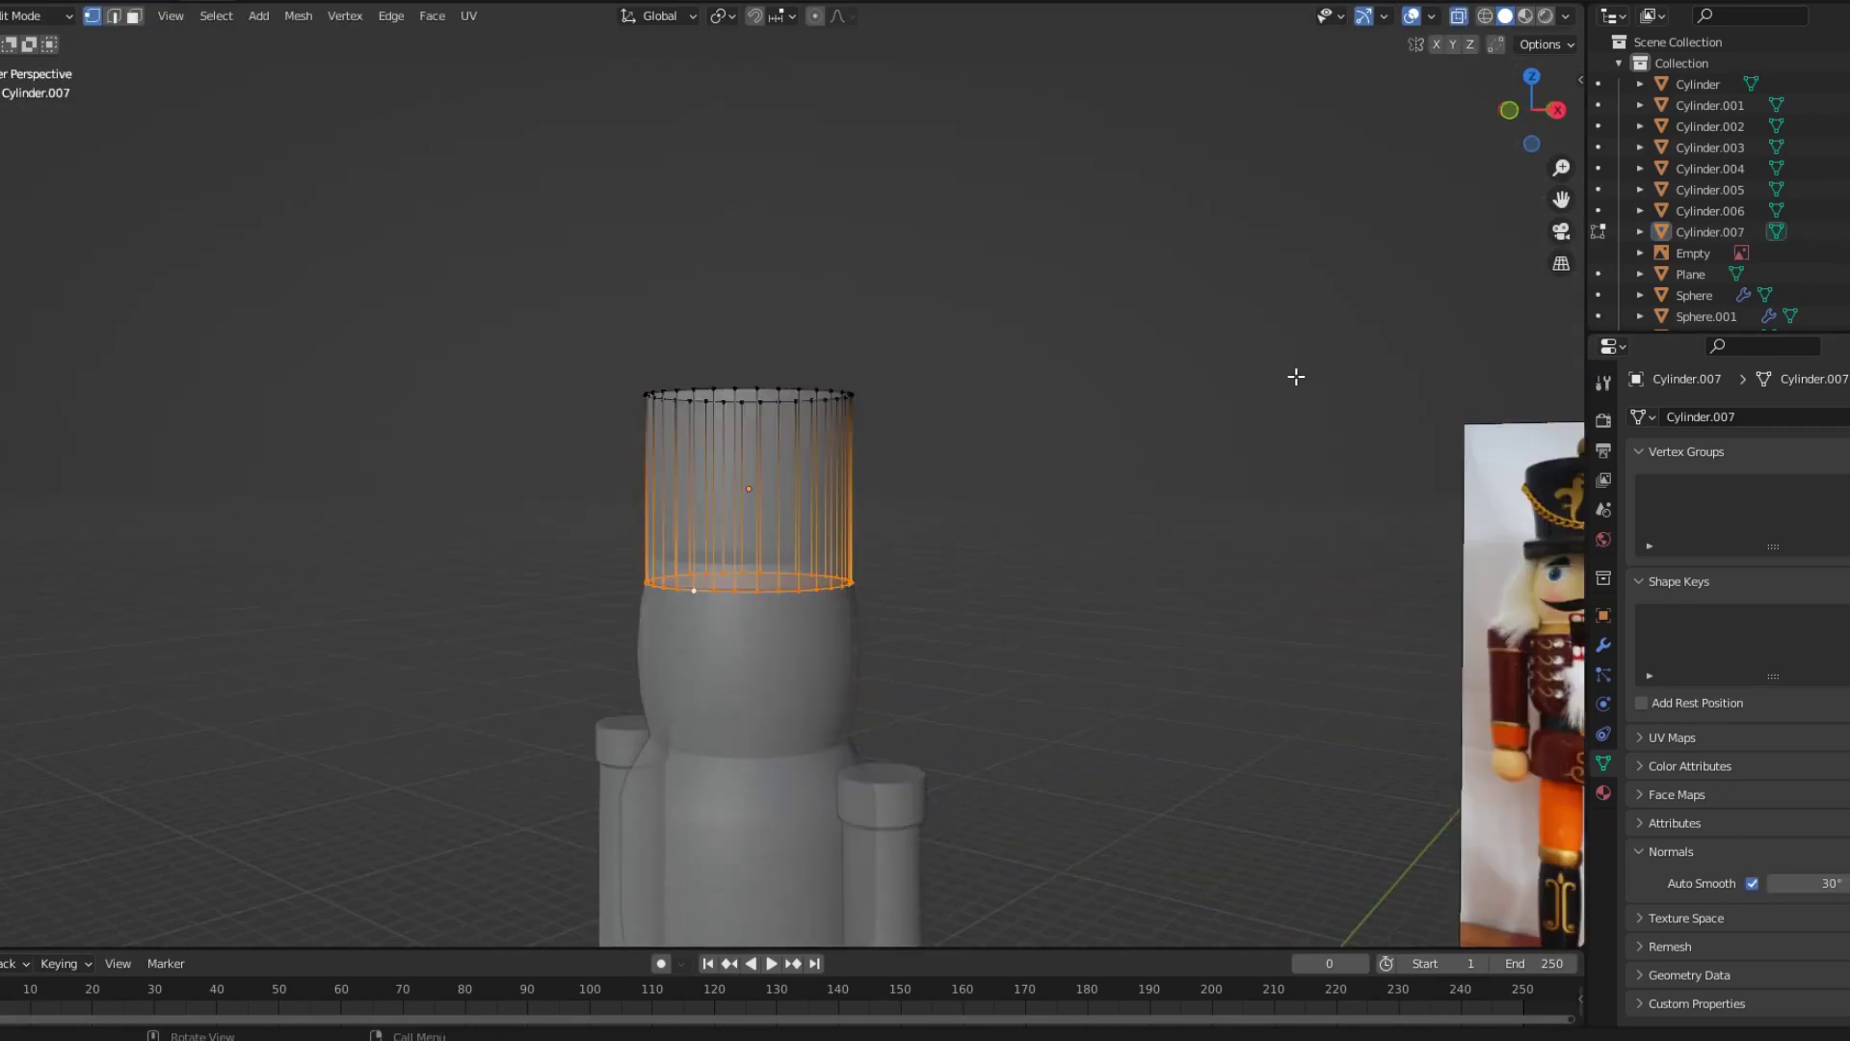
pyautogui.keyDown('alt'); pyautogui.click(785, 624); pyautogui.keyUp('alt')
pyautogui.press('g')
pyautogui.moveTo(785, 624)
pyautogui.mouseDown(button='middle')
pyautogui.moveTo(963, 385)
pyautogui.moveTo(1166, 375)
pyautogui.moveTo(970, 436)
pyautogui.mouseUp(button='middle')
pyautogui.click(960, 392)
pyautogui.scroll(3, 1163, 398)
# Extrude a brim out from the hat base and scale it wider.
pyautogui.press('2')
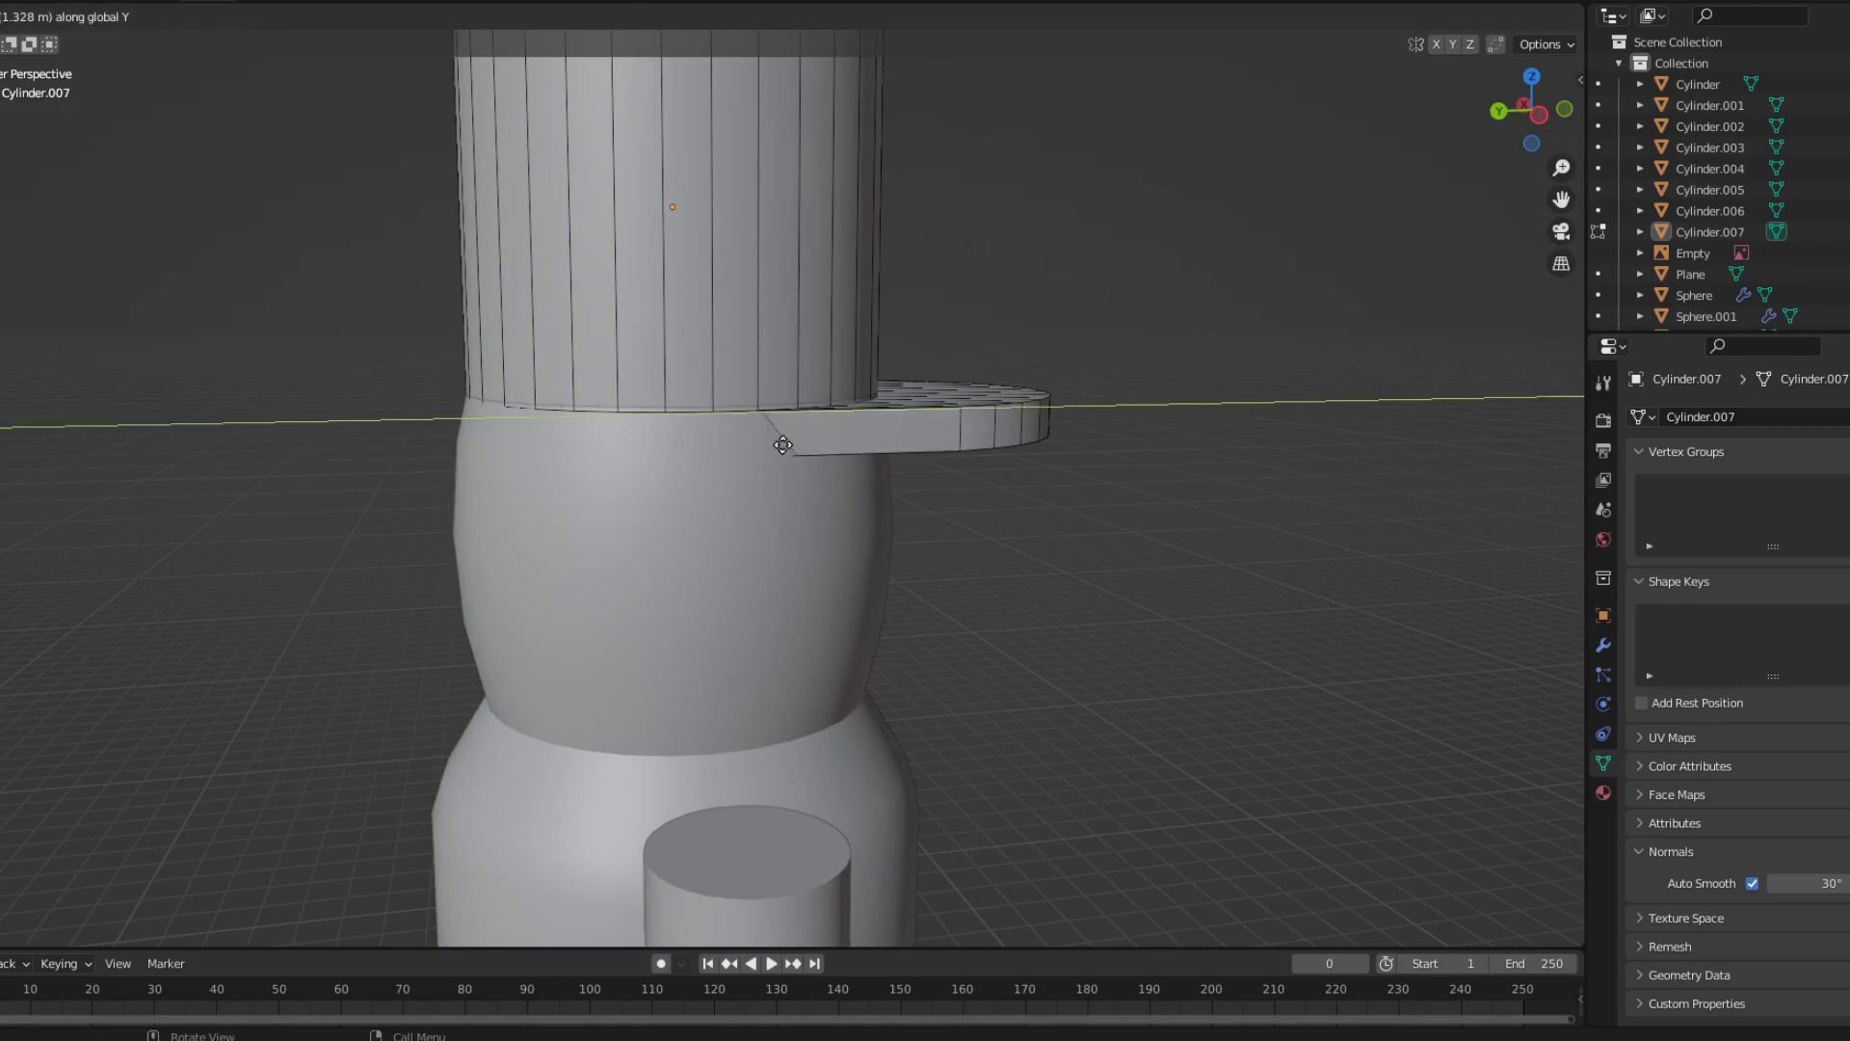
pyautogui.click(783, 444)
pyautogui.moveTo(782, 444); pyautogui.dragTo(878, 455, button='middle')
pyautogui.press('s')
pyautogui.click(878, 452)
pyautogui.scroll(5, 1086, 549)
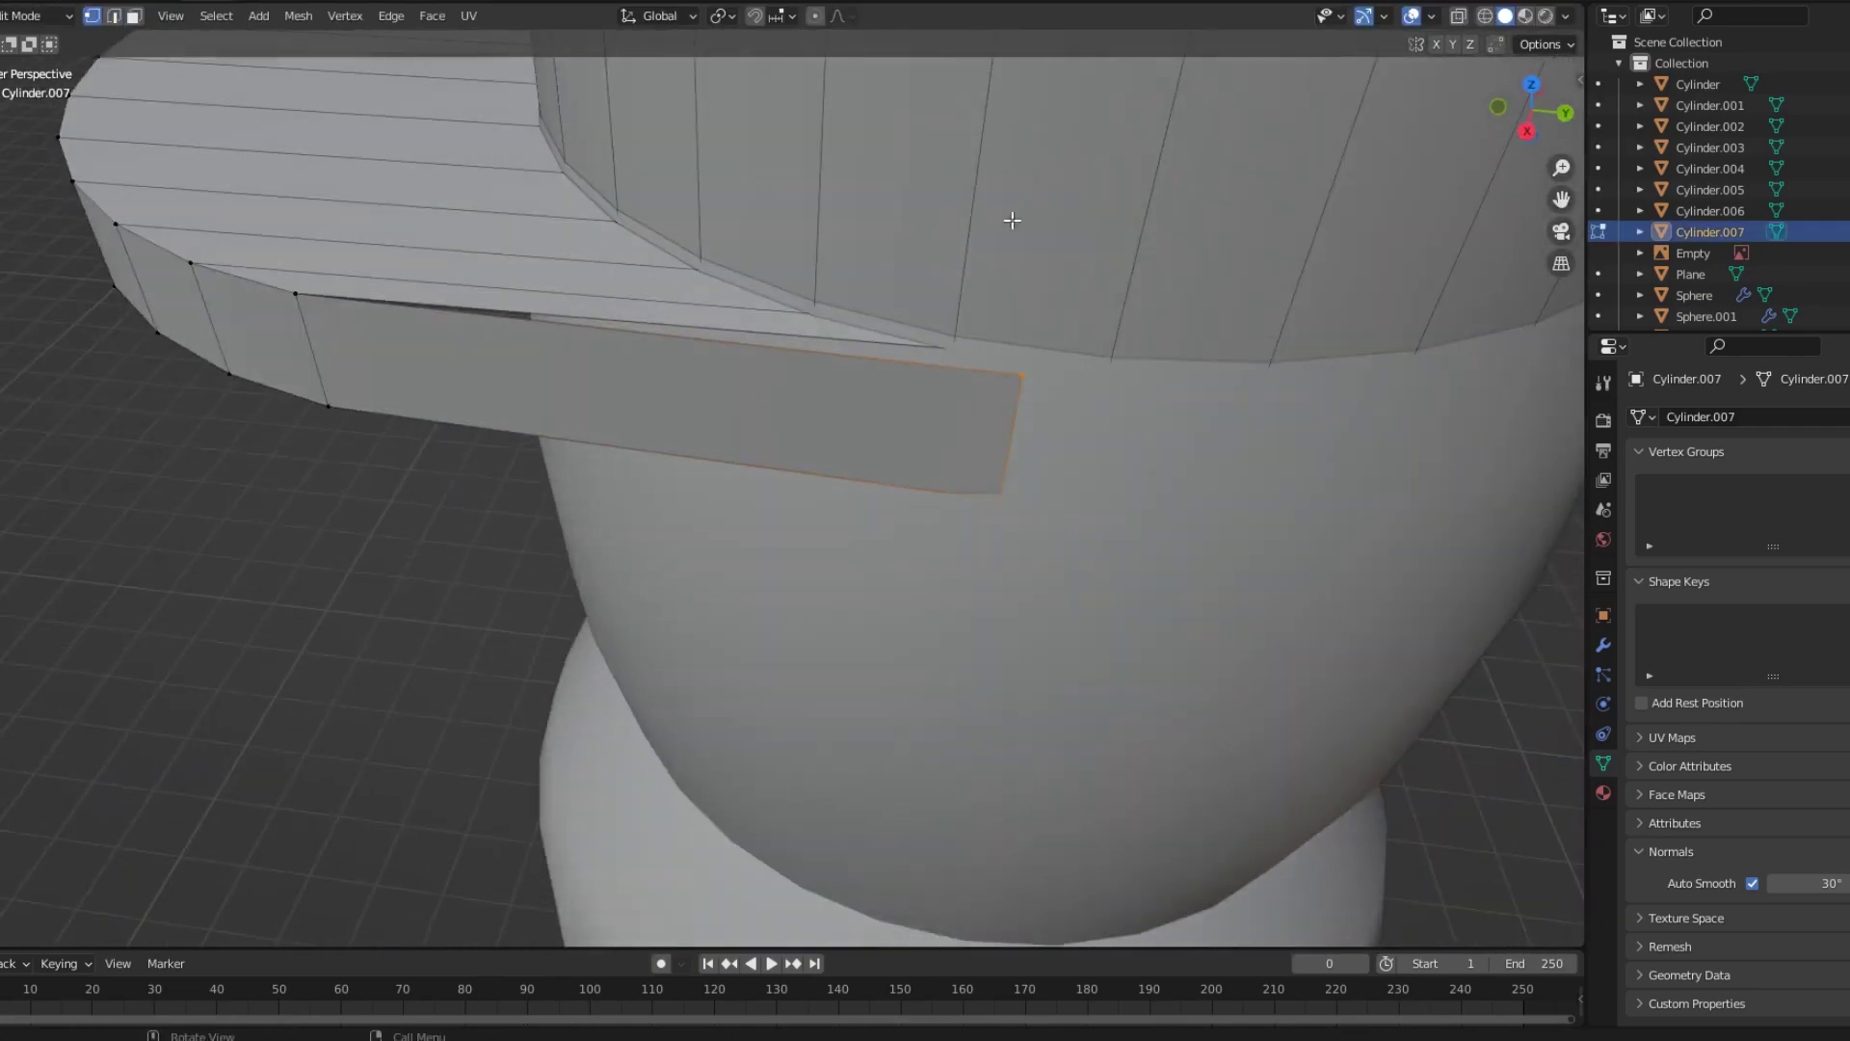
# Merge the stray vertices at the brim join and slide the brim edge into place.
pyautogui.moveTo(1012, 241); pyautogui.dragTo(963, 364, button='middle')
pyautogui.press('m')
pyautogui.moveTo(958, 489); pyautogui.dragTo(982, 521)
pyautogui.scroll(-4, 982, 520)
pyautogui.moveTo(982, 520); pyautogui.dragTo(732, 482, button='middle')
pyautogui.scroll(4, 670, 472)
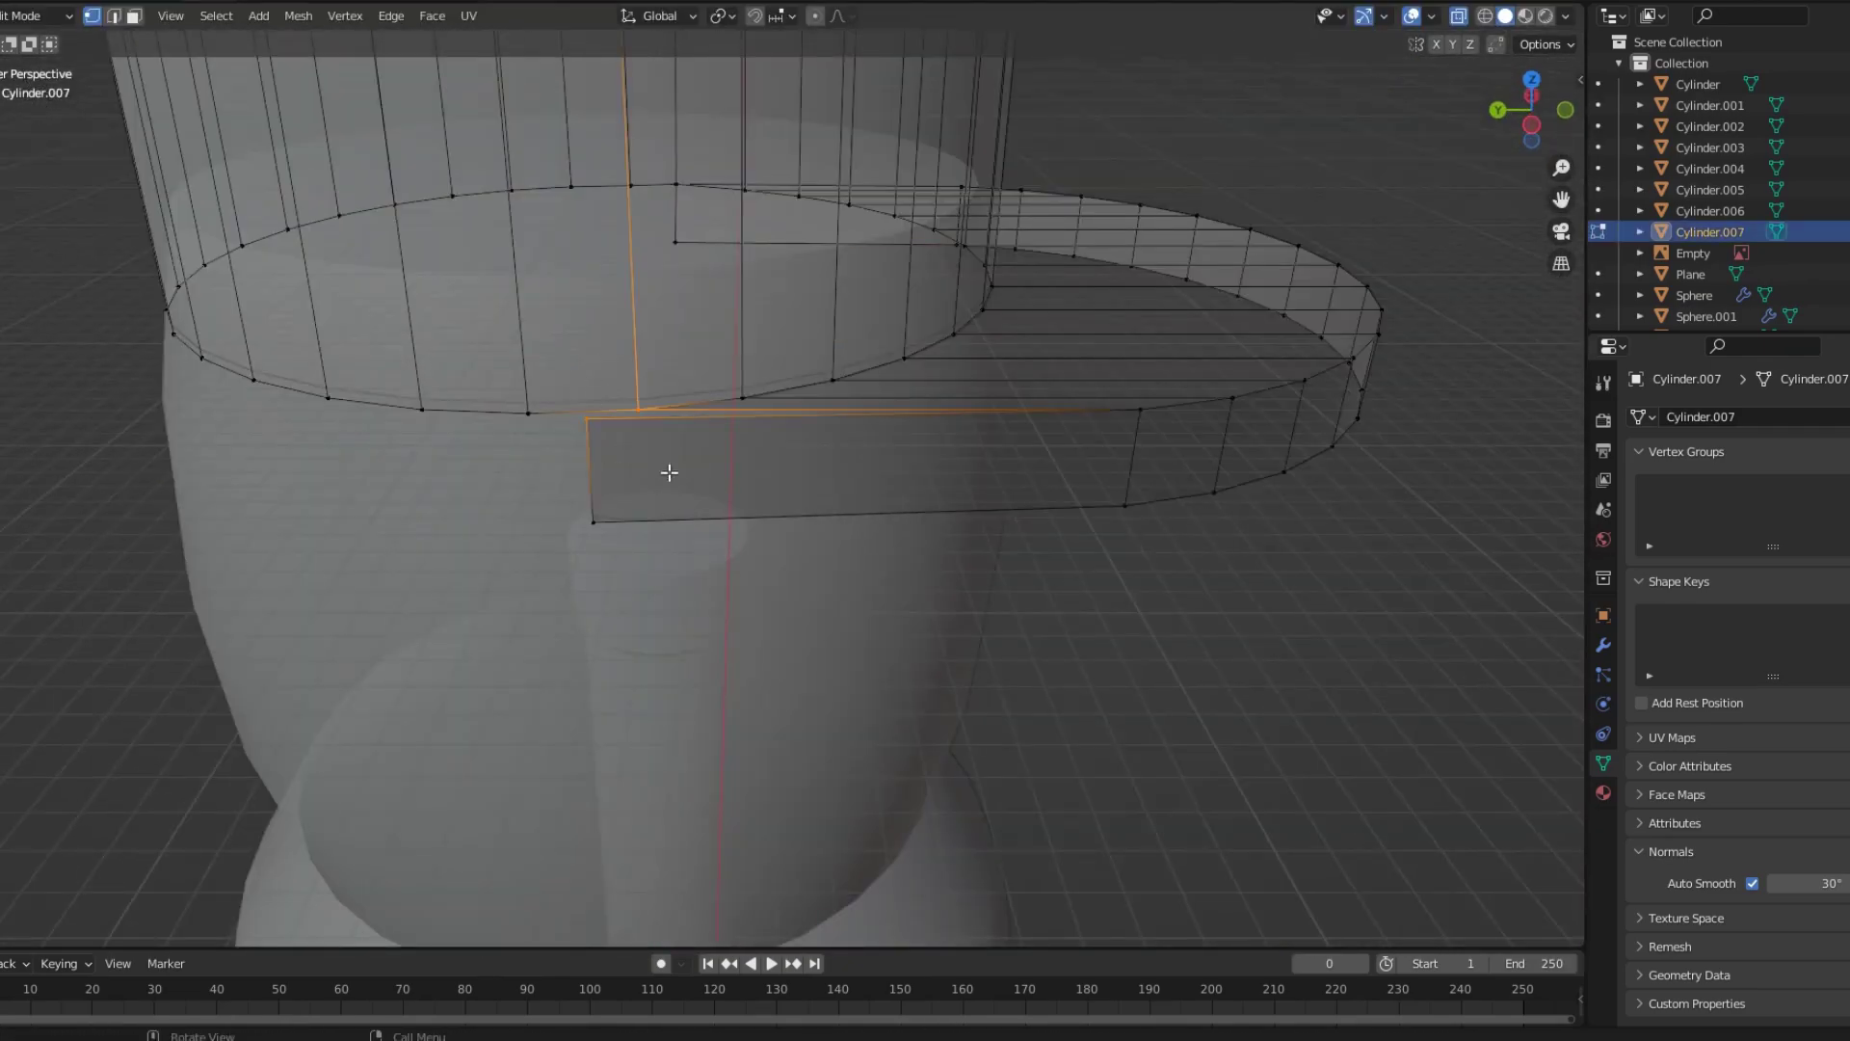
pyautogui.click(634, 548)
pyautogui.scroll(-4, 898, 383)
# Scale the hat's top edge loop and bevel it into a rounded rim.
pyautogui.press('KP_1')
pyautogui.scroll(3, 786, 289)
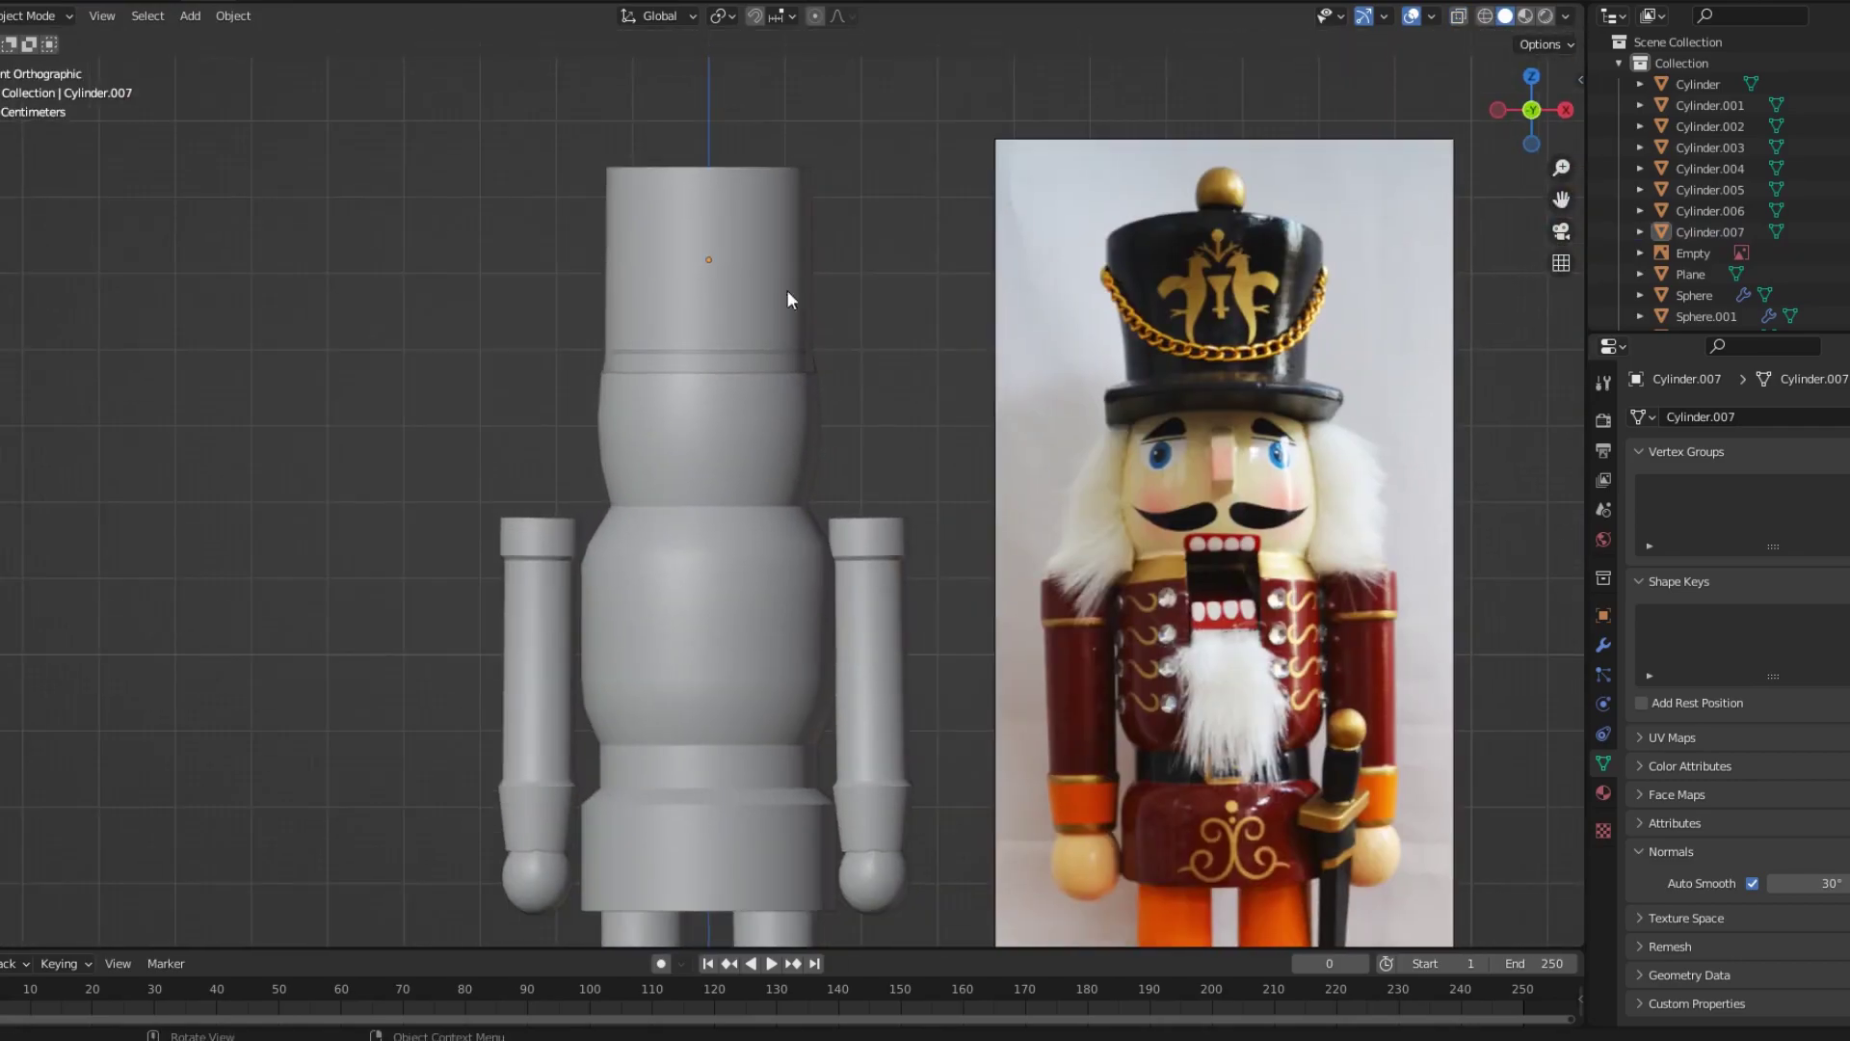
pyautogui.keyDown('alt'); pyautogui.click(814, 193); pyautogui.keyUp('alt')
pyautogui.press('s')
pyautogui.click(877, 250)
pyautogui.scroll(4, 1019, 443)
pyautogui.hotkey('ctrl', 'b')
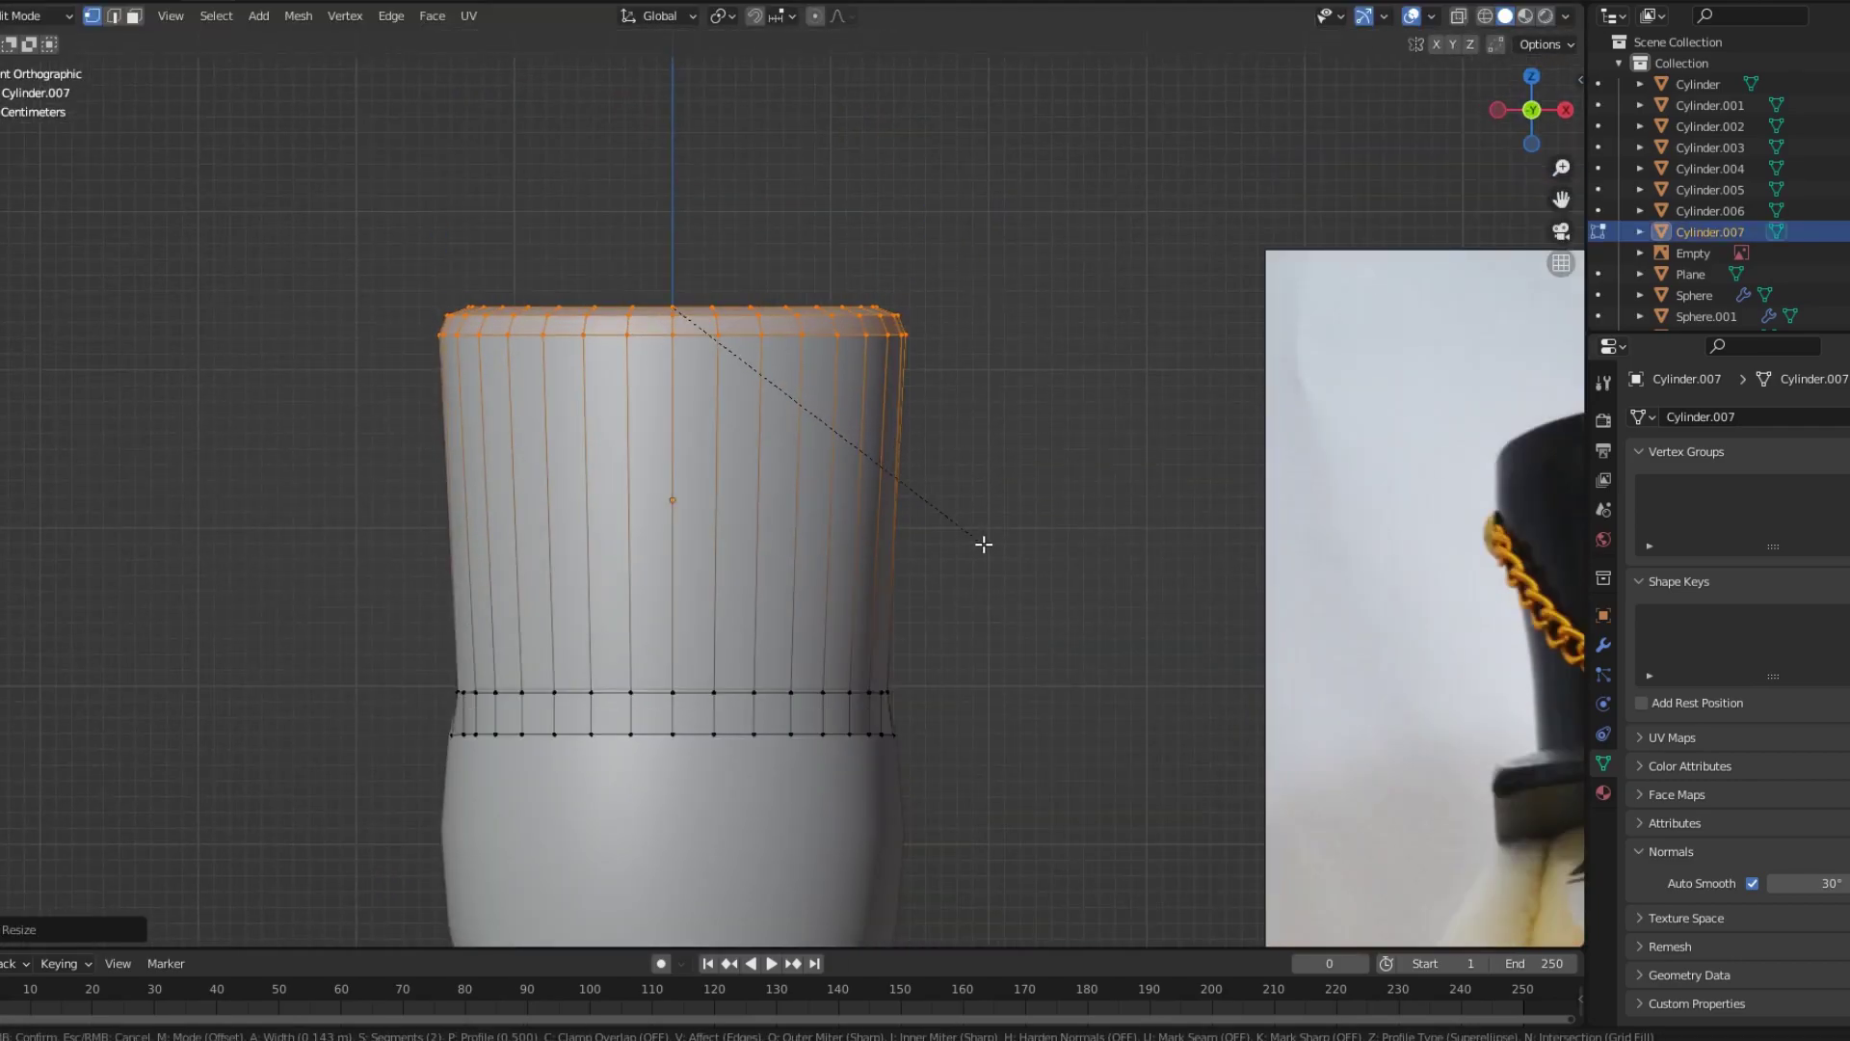
pyautogui.moveTo(983, 545)
pyautogui.mouseDown(button='middle')
pyautogui.moveTo(851, 483)
pyautogui.moveTo(757, 535)
pyautogui.mouseUp(button='middle')
# Curve the hat's lower loops and fit the lower ring over the head in X-ray view.
pyautogui.hotkey('alt', 'z')
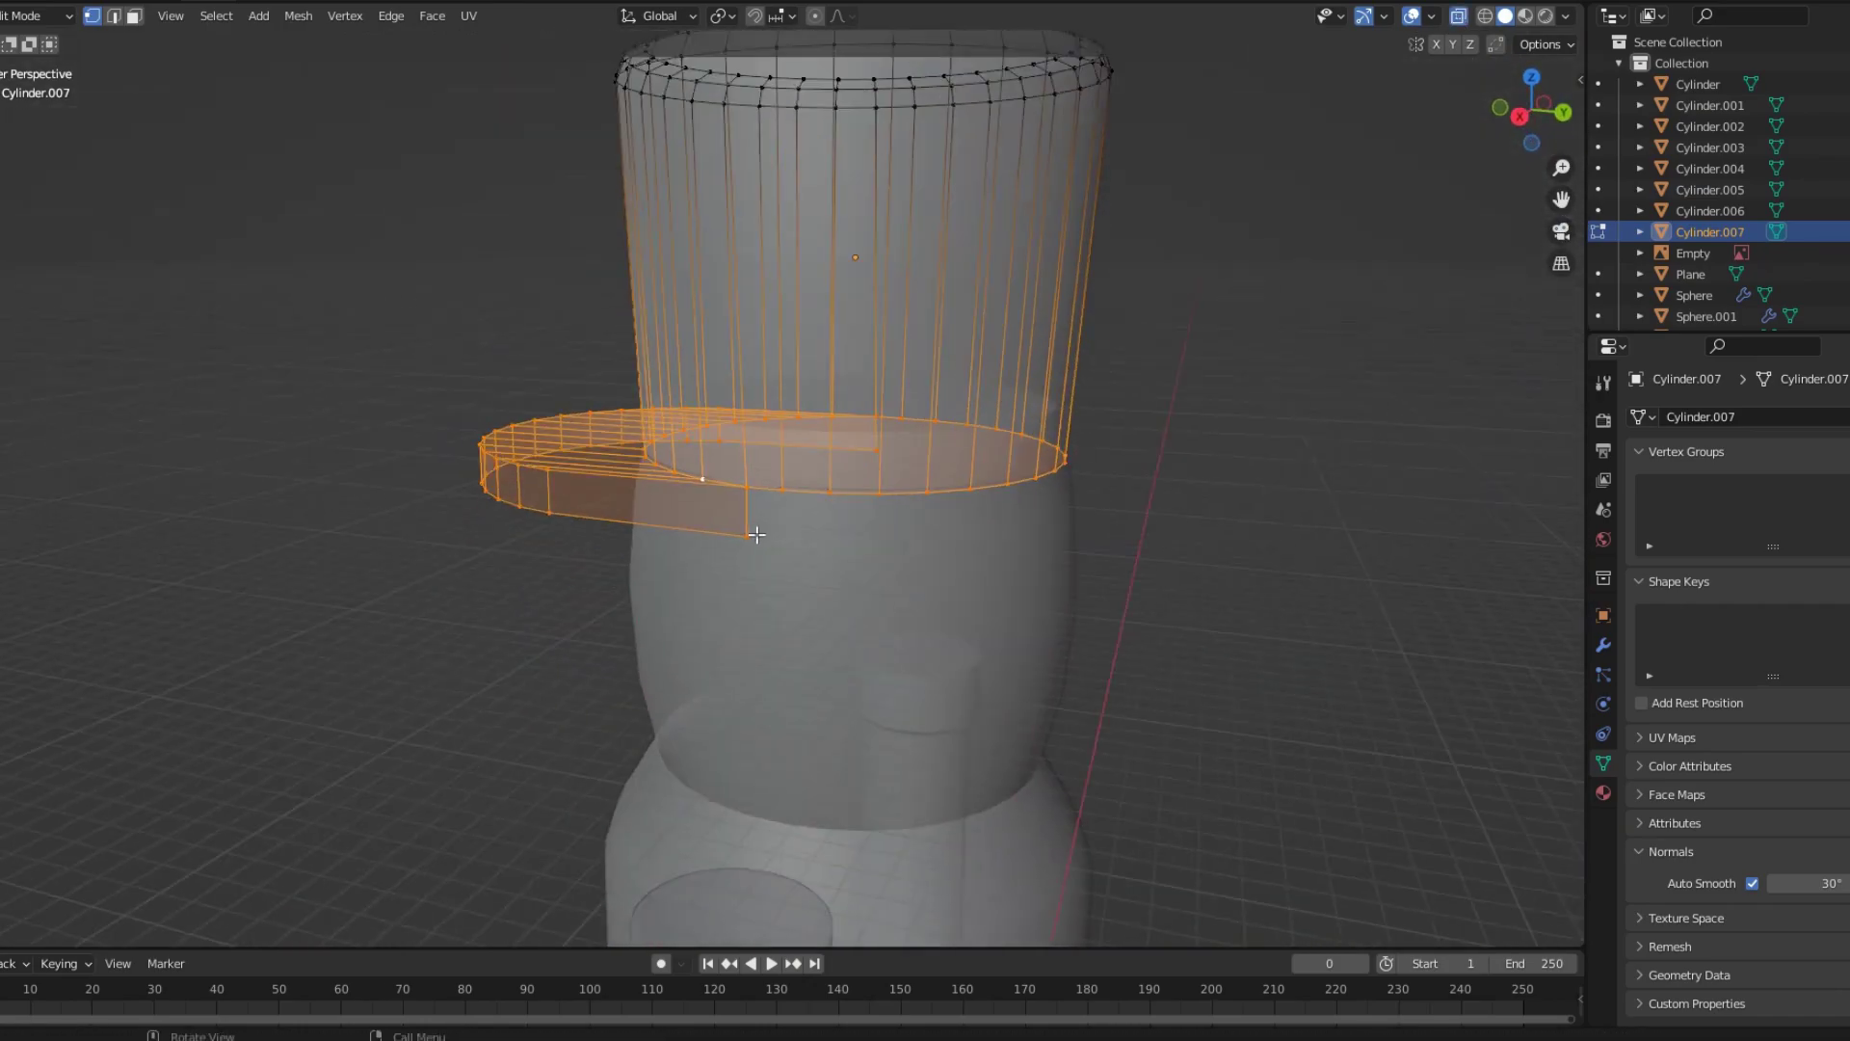
pyautogui.press('KP_1')
pyautogui.scroll(4, 691, 543)
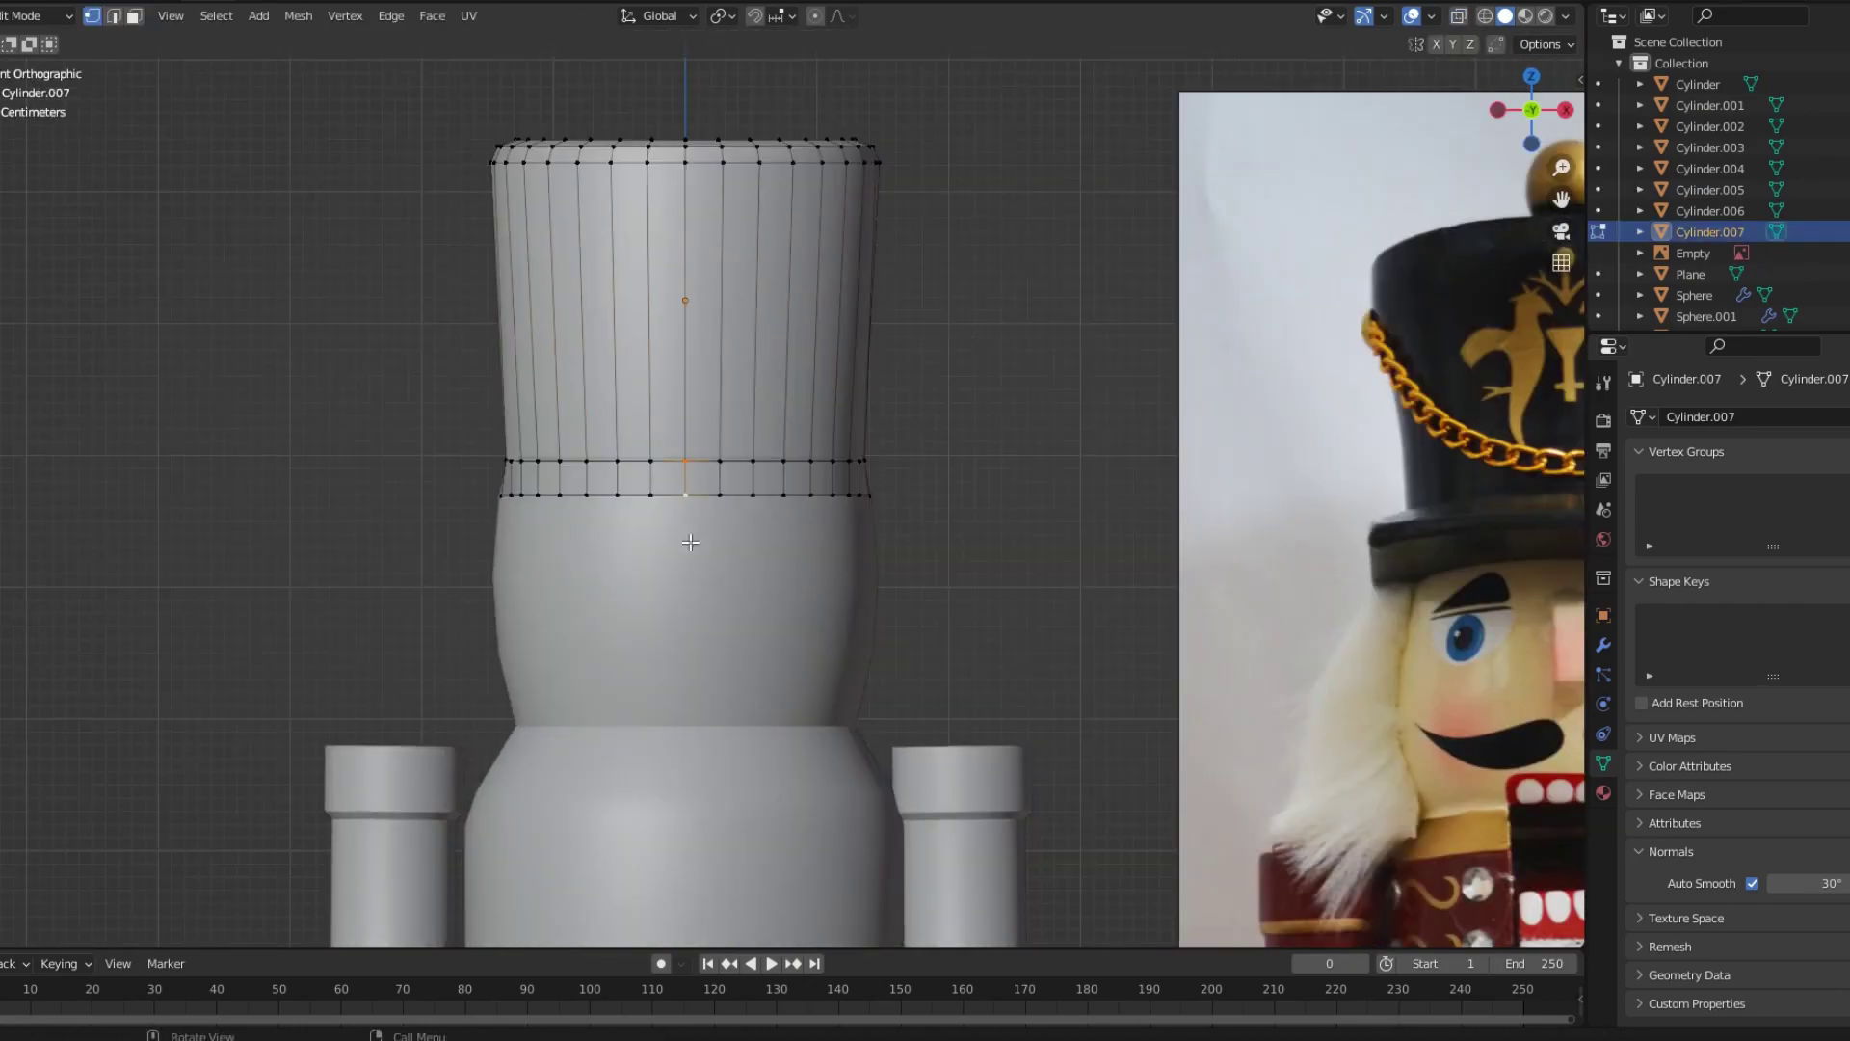
pyautogui.click(683, 591)
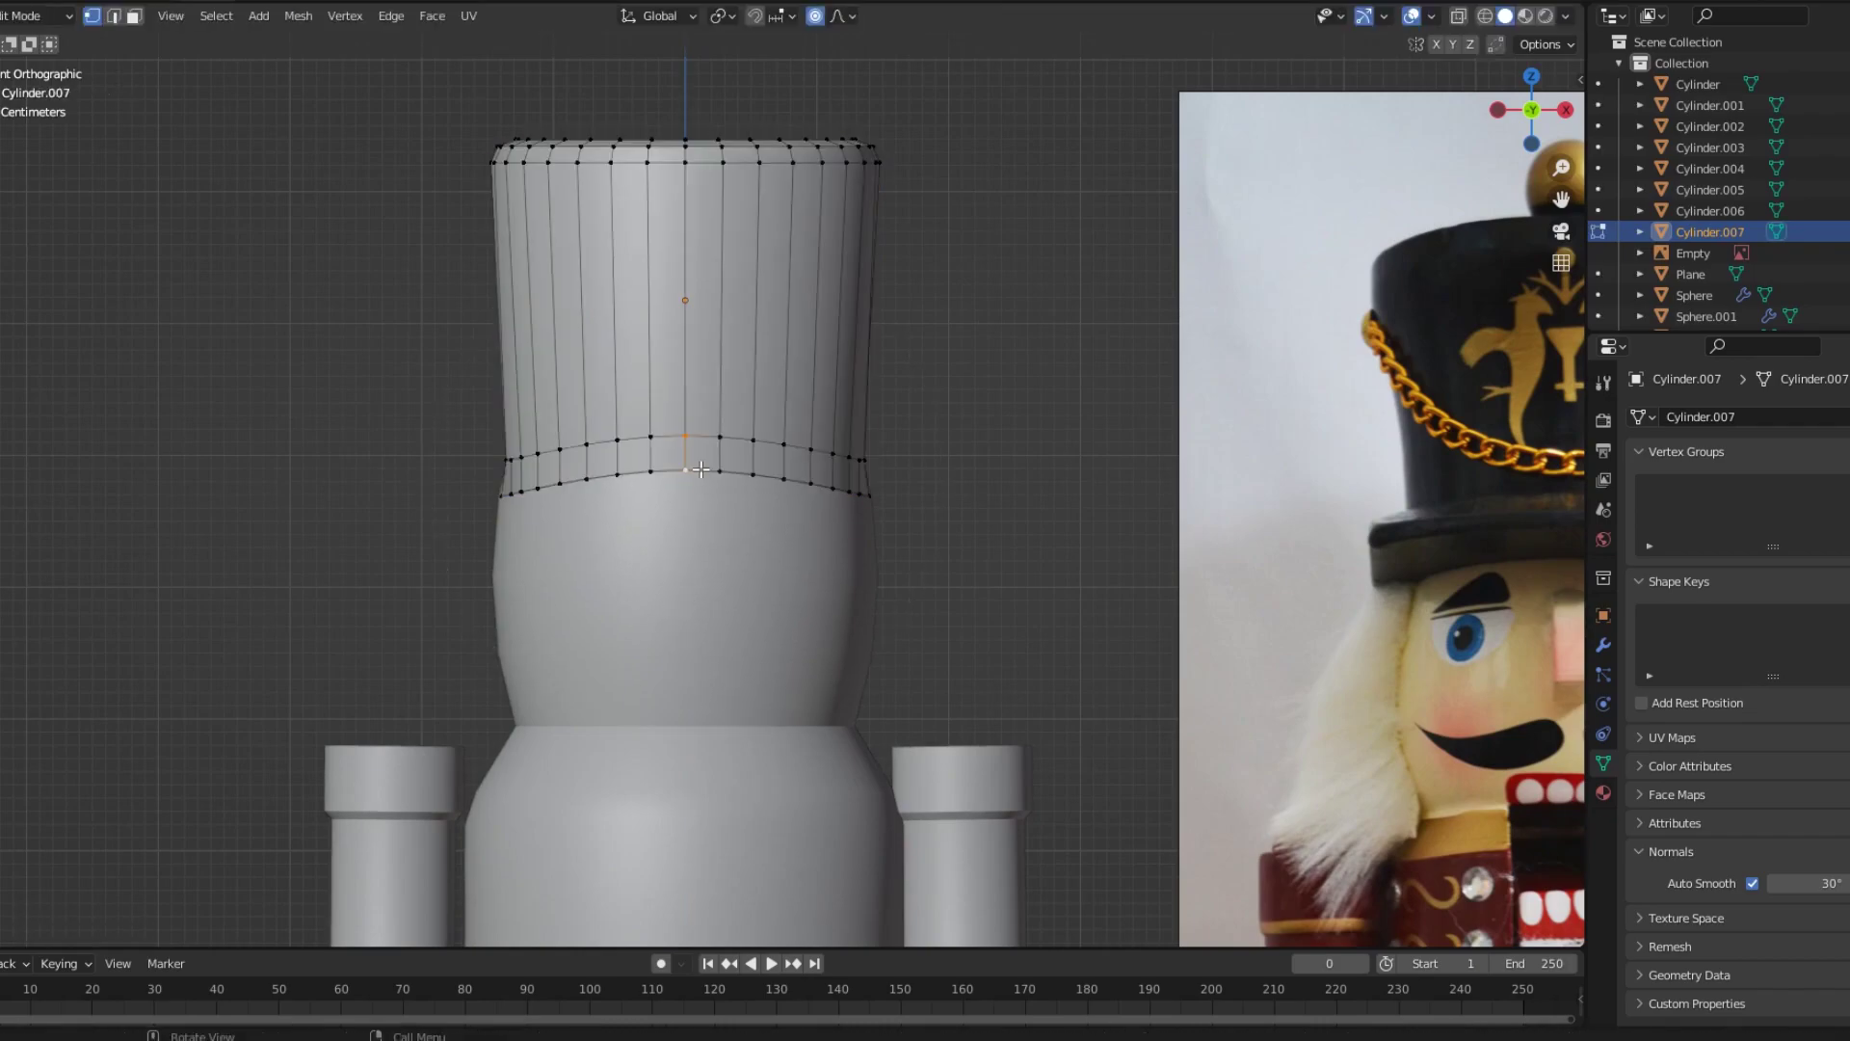
pyautogui.moveTo(683, 592)
pyautogui.mouseDown(button='middle')
pyautogui.moveTo(1009, 518)
pyautogui.moveTo(831, 471)
pyautogui.mouseUp(button='middle')
pyautogui.scroll(3, 1009, 519)
pyautogui.hotkey('alt', 'z')
pyautogui.press('g')
pyautogui.click(887, 461)
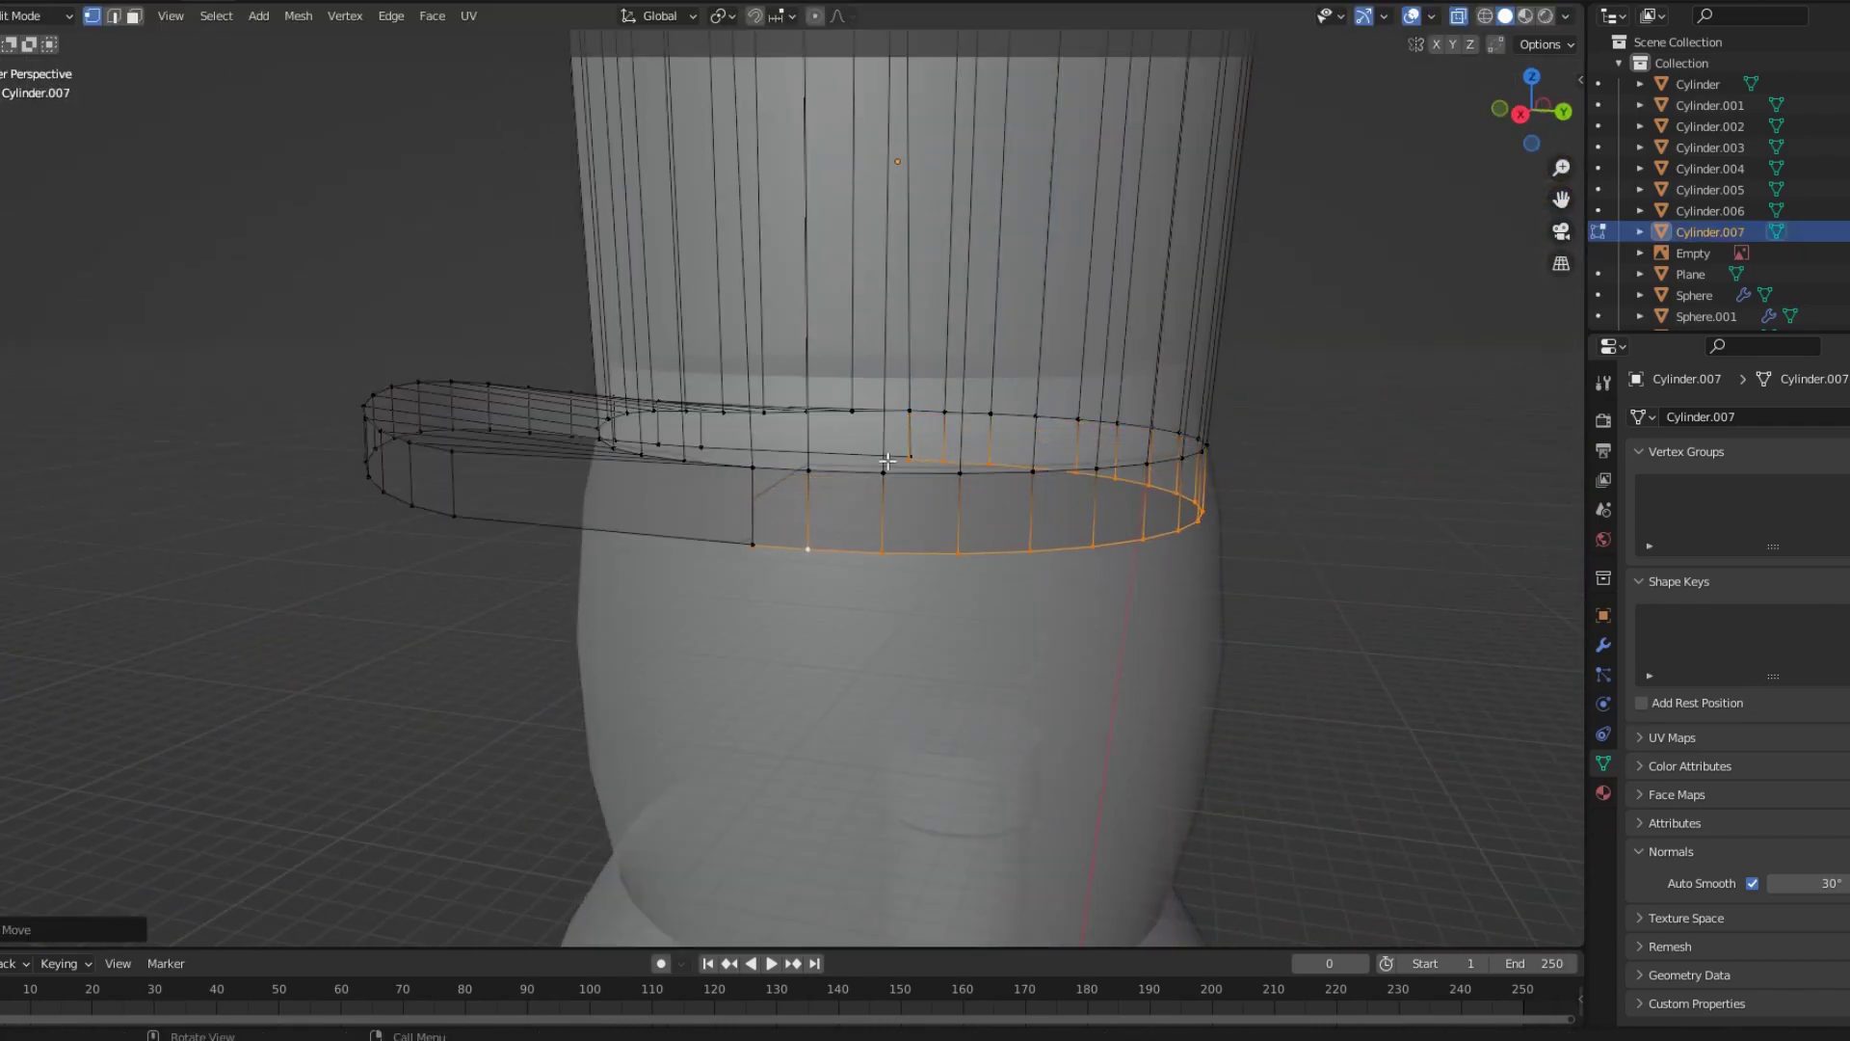
pyautogui.press('Escape')
# Orbit around the finished hat to check the brim from both sides.
pyautogui.moveTo(956, 467); pyautogui.dragTo(854, 588, button='middle')
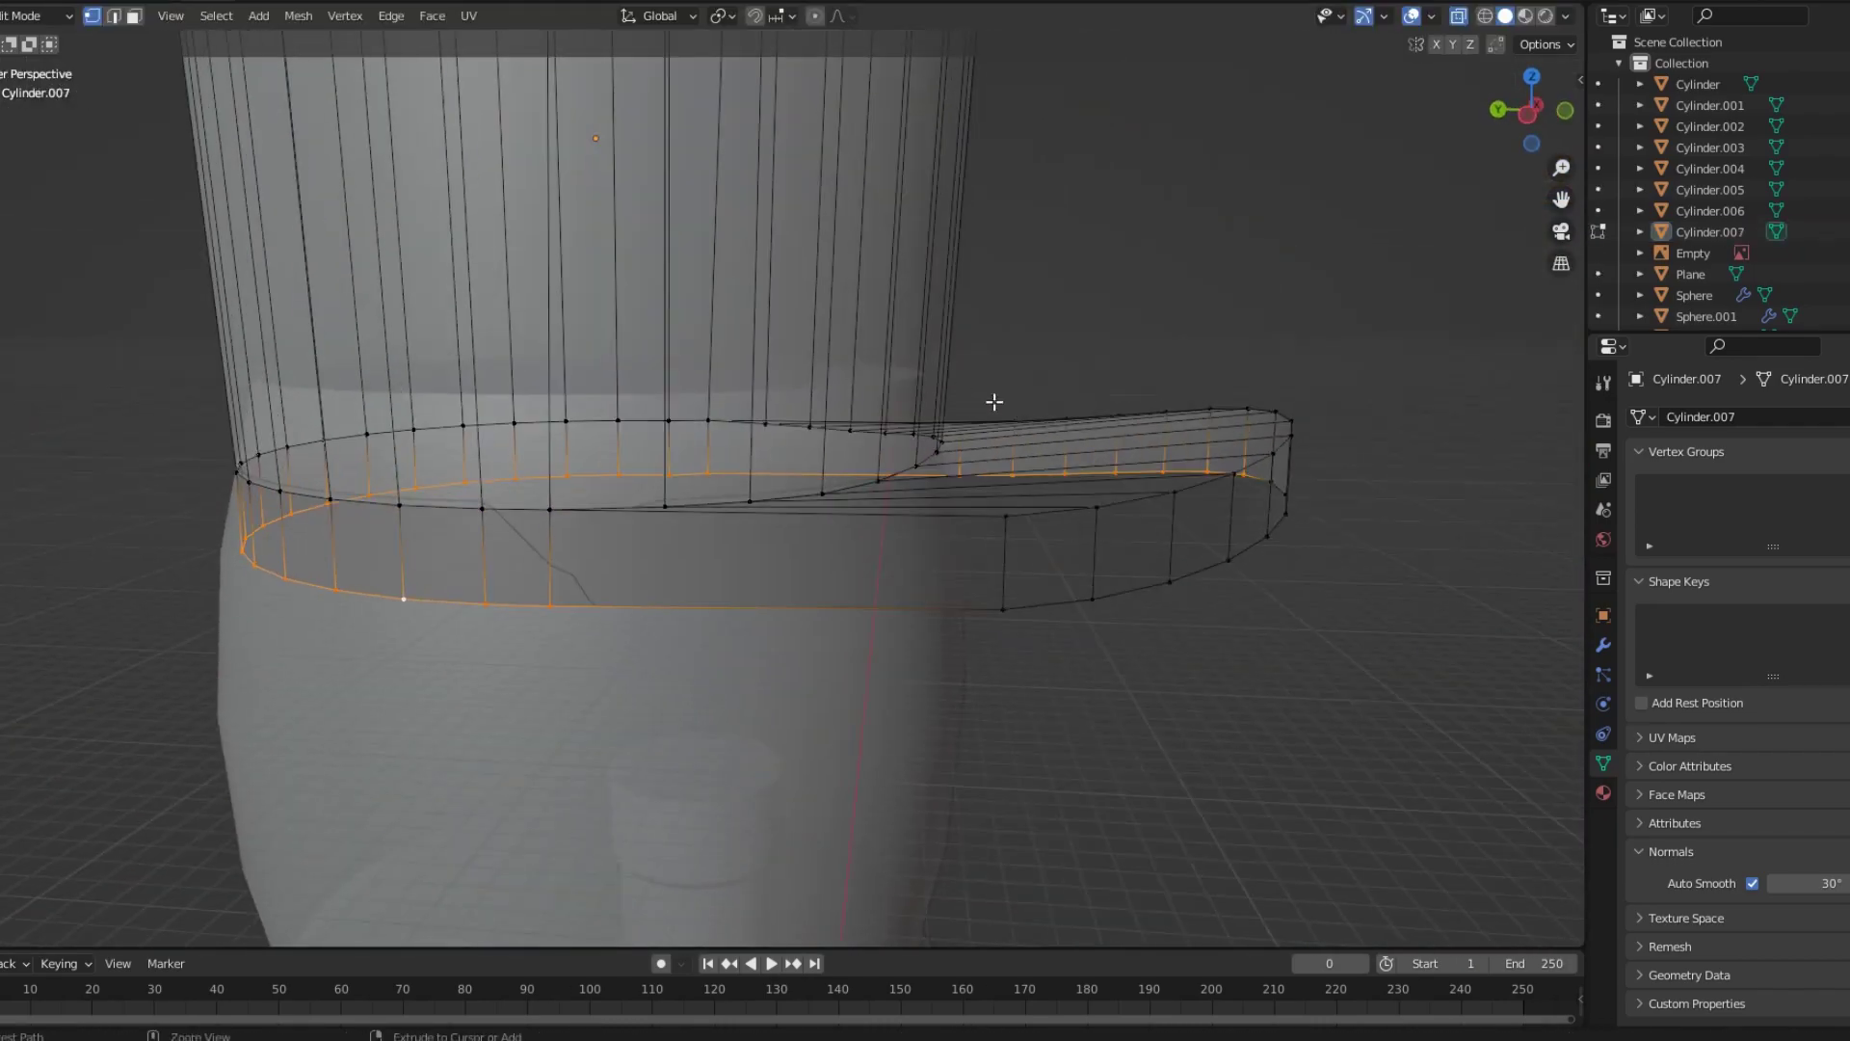
pyautogui.moveTo(991, 400)
pyautogui.mouseDown(button='middle')
pyautogui.moveTo(648, 638)
pyautogui.moveTo(1445, 572)
pyautogui.moveTo(1346, 578)
pyautogui.mouseUp(button='middle')
pyautogui.hotkey('alt', 'z')
pyautogui.press('Tab')
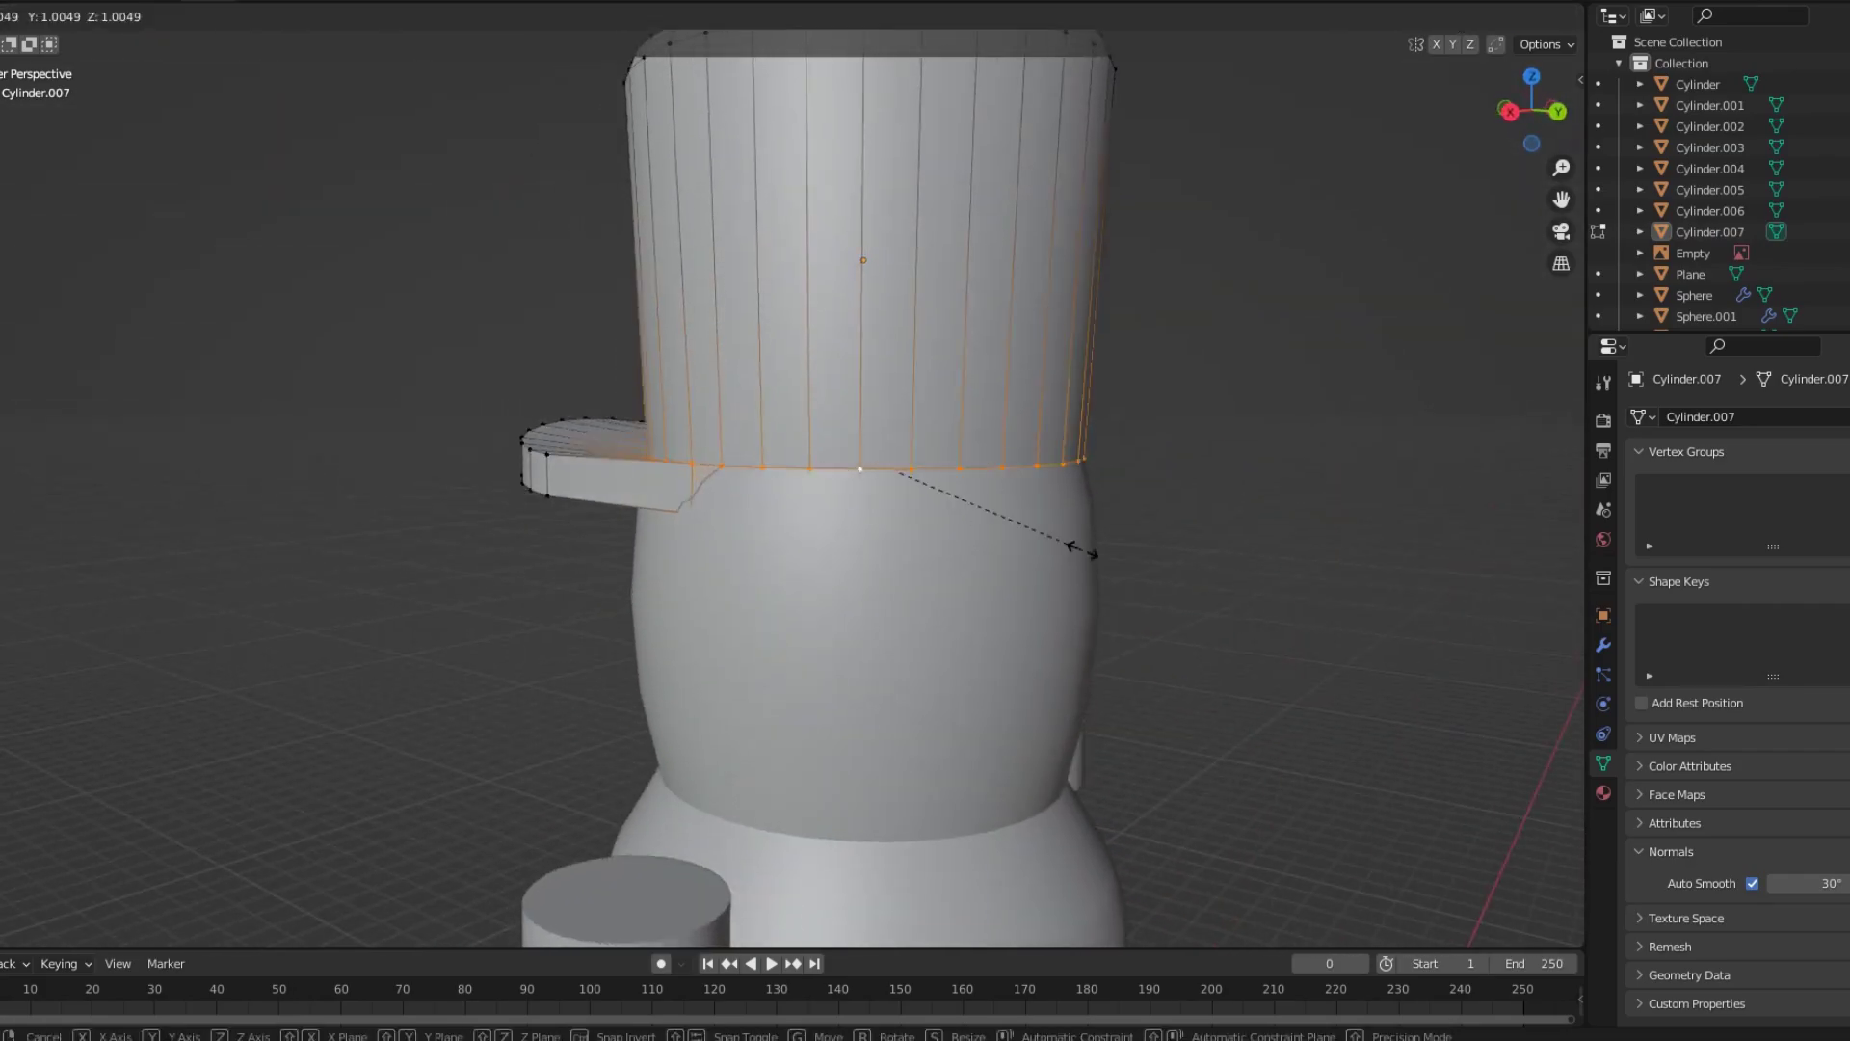
pyautogui.moveTo(1086, 549); pyautogui.dragTo(1199, 588, button='middle')
pyautogui.press('KP_1')
pyautogui.press('Tab')
pyautogui.scroll(1, 754, 343)
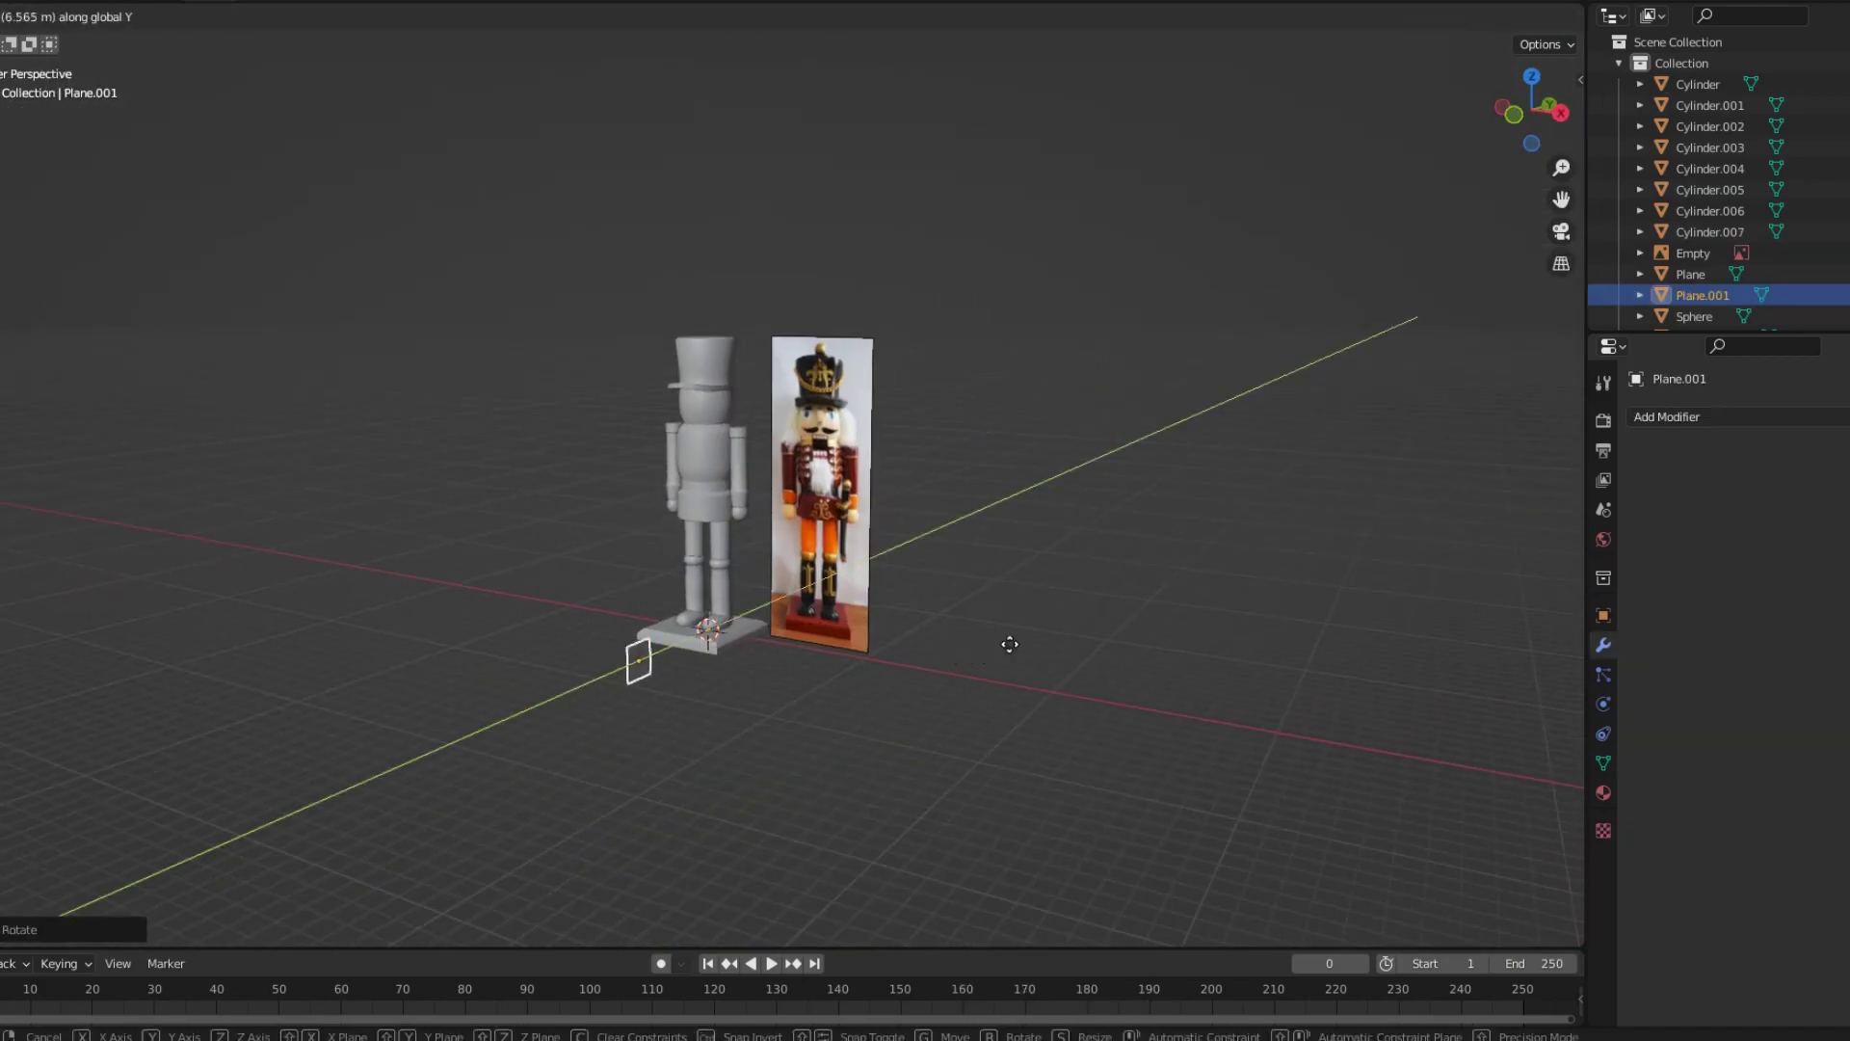
# Place the new plane beside the head and start a knife cut in Edit Mode.
pyautogui.click(1010, 644)
pyautogui.press('KP_Decimal')
pyautogui.press('Tab')
pyautogui.moveTo(992, 406); pyautogui.dragTo(1113, 496, button='middle')
pyautogui.press('k')
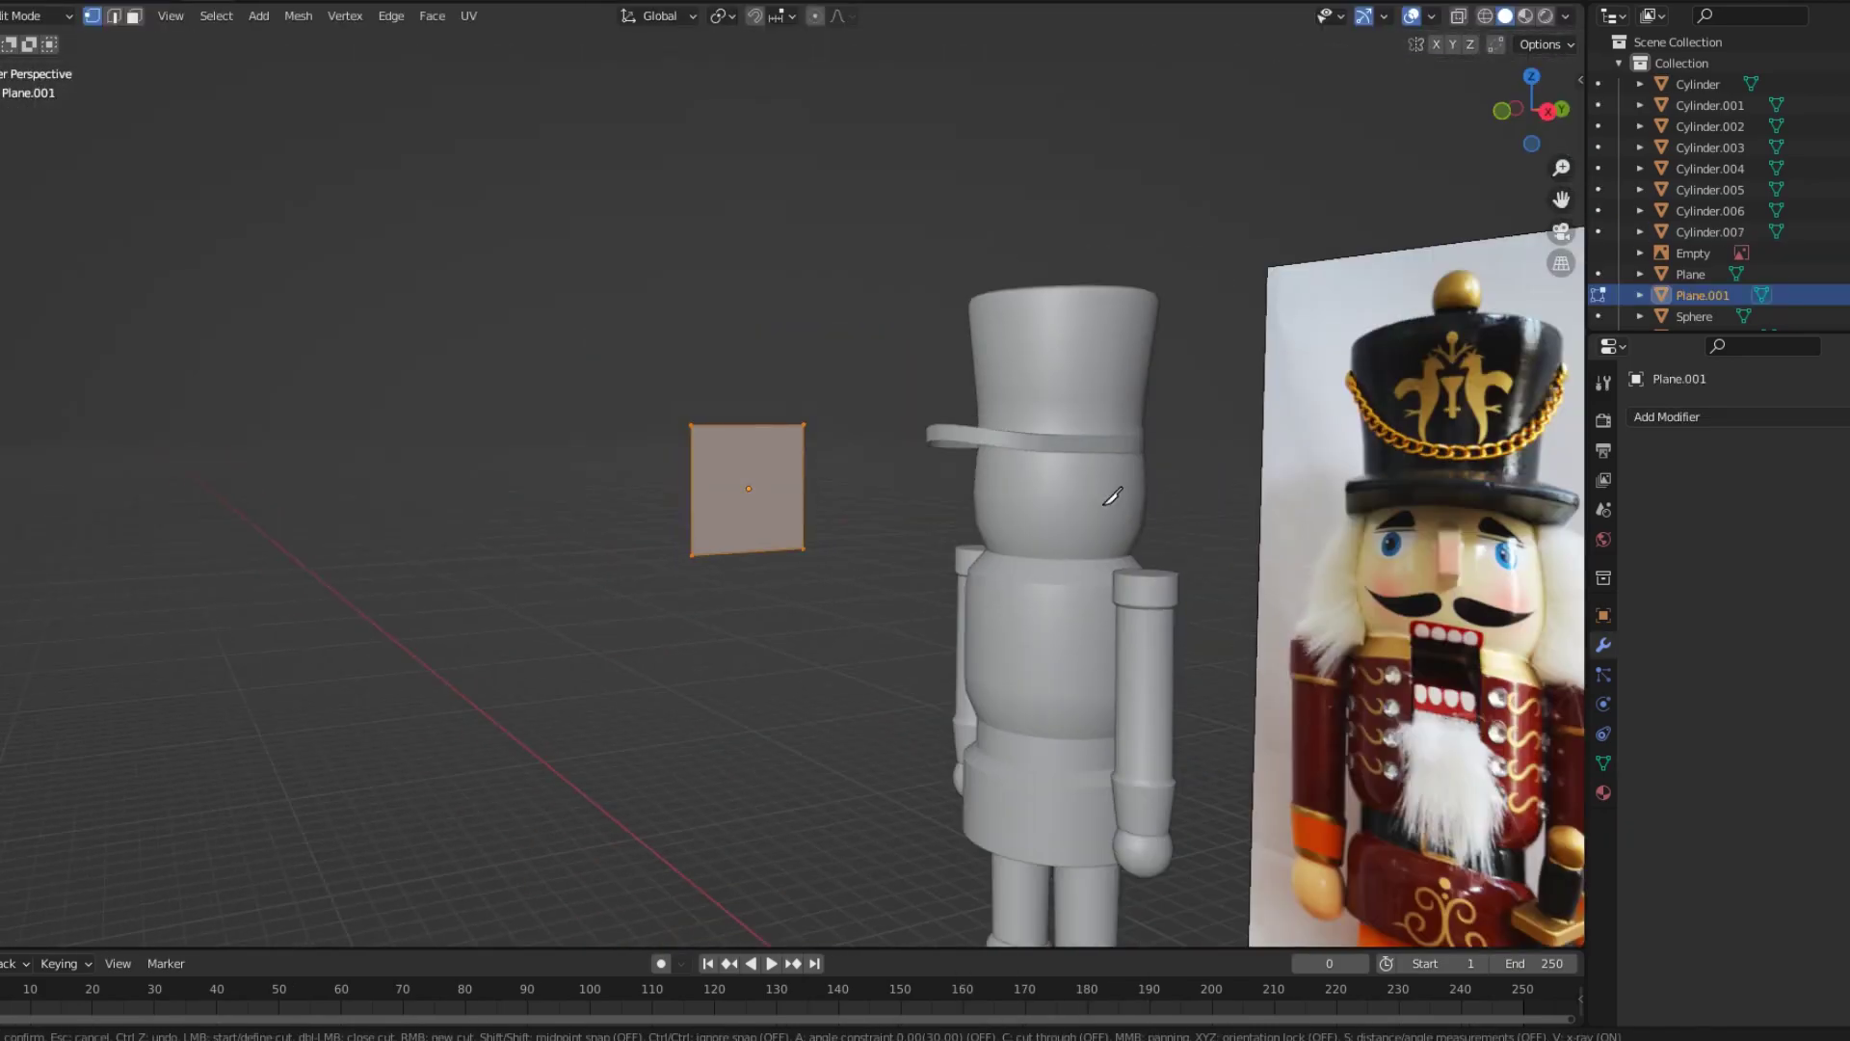
pyautogui.press('Escape')
pyautogui.press('KP_3')
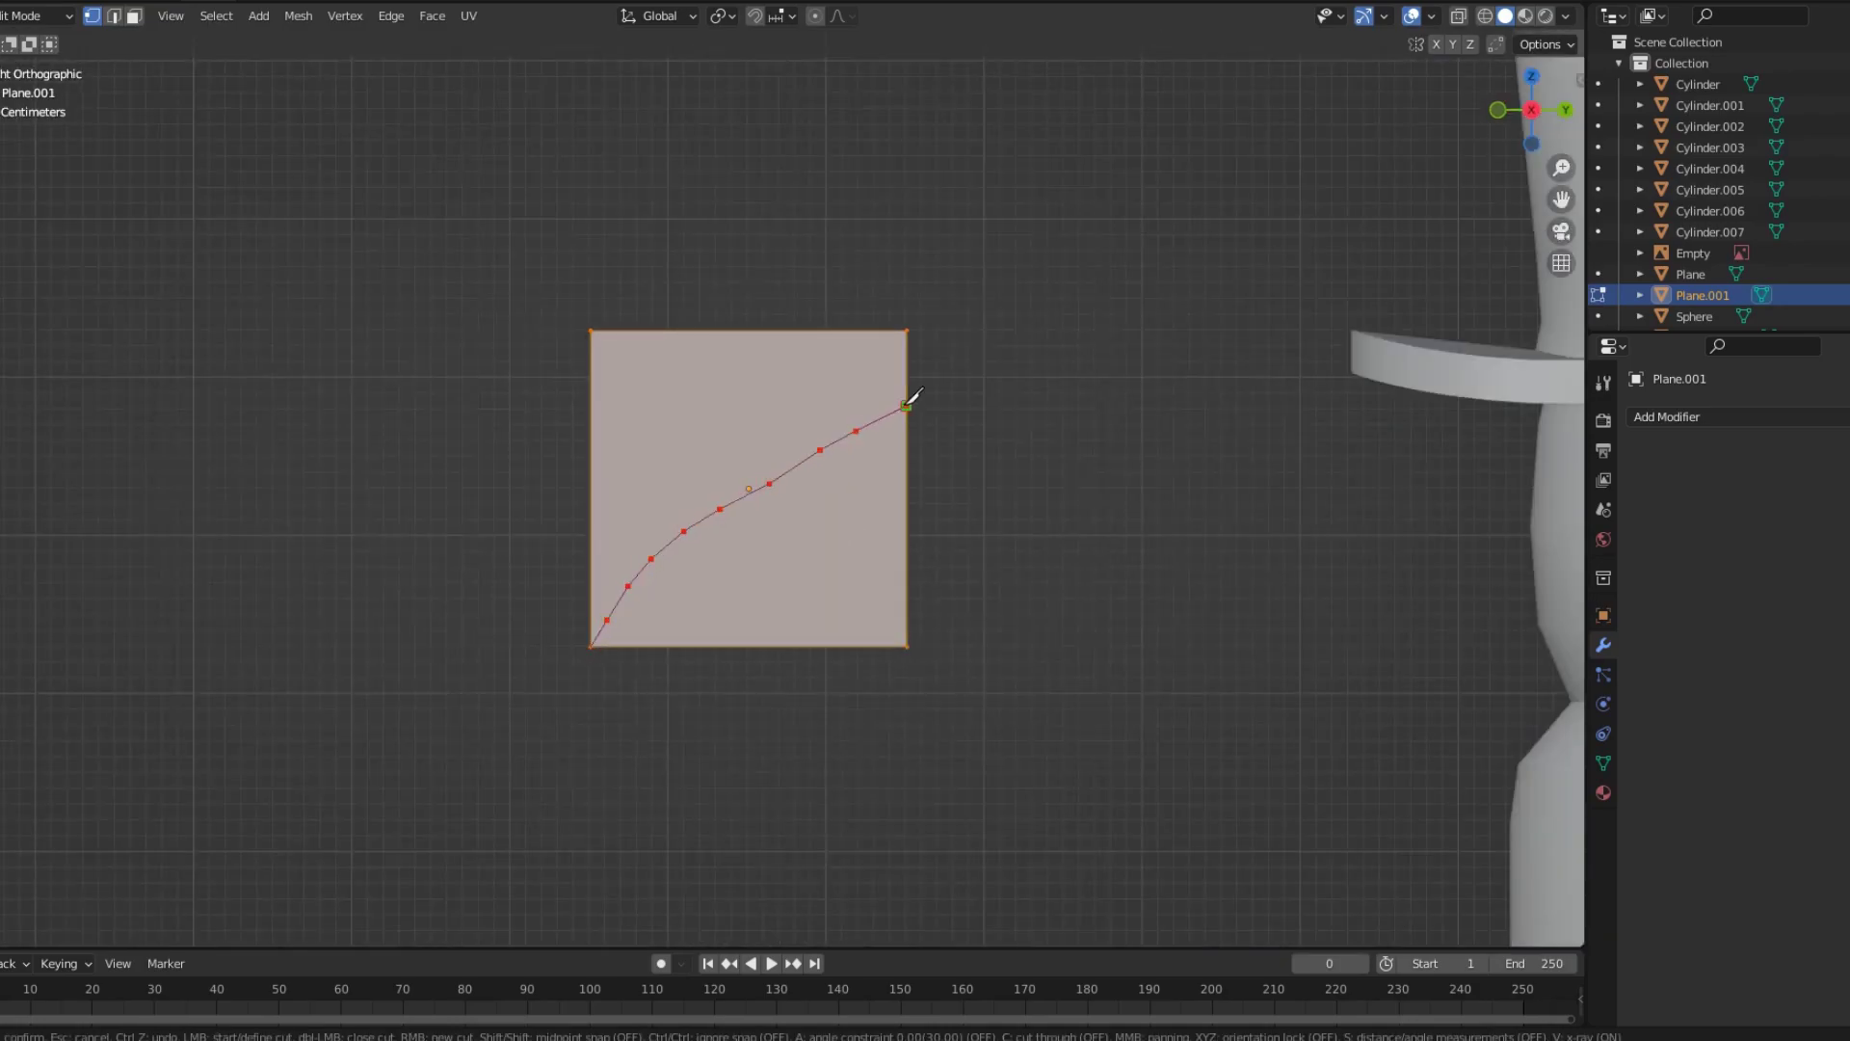
# Finish the curved knife cut and delete one side's face, leaving a tapered blade piece.
pyautogui.press('Return')
pyautogui.press('3')
pyautogui.click(675, 423)
pyautogui.press('x')
pyautogui.moveTo(743, 525); pyautogui.dragTo(1158, 554, button='middle')
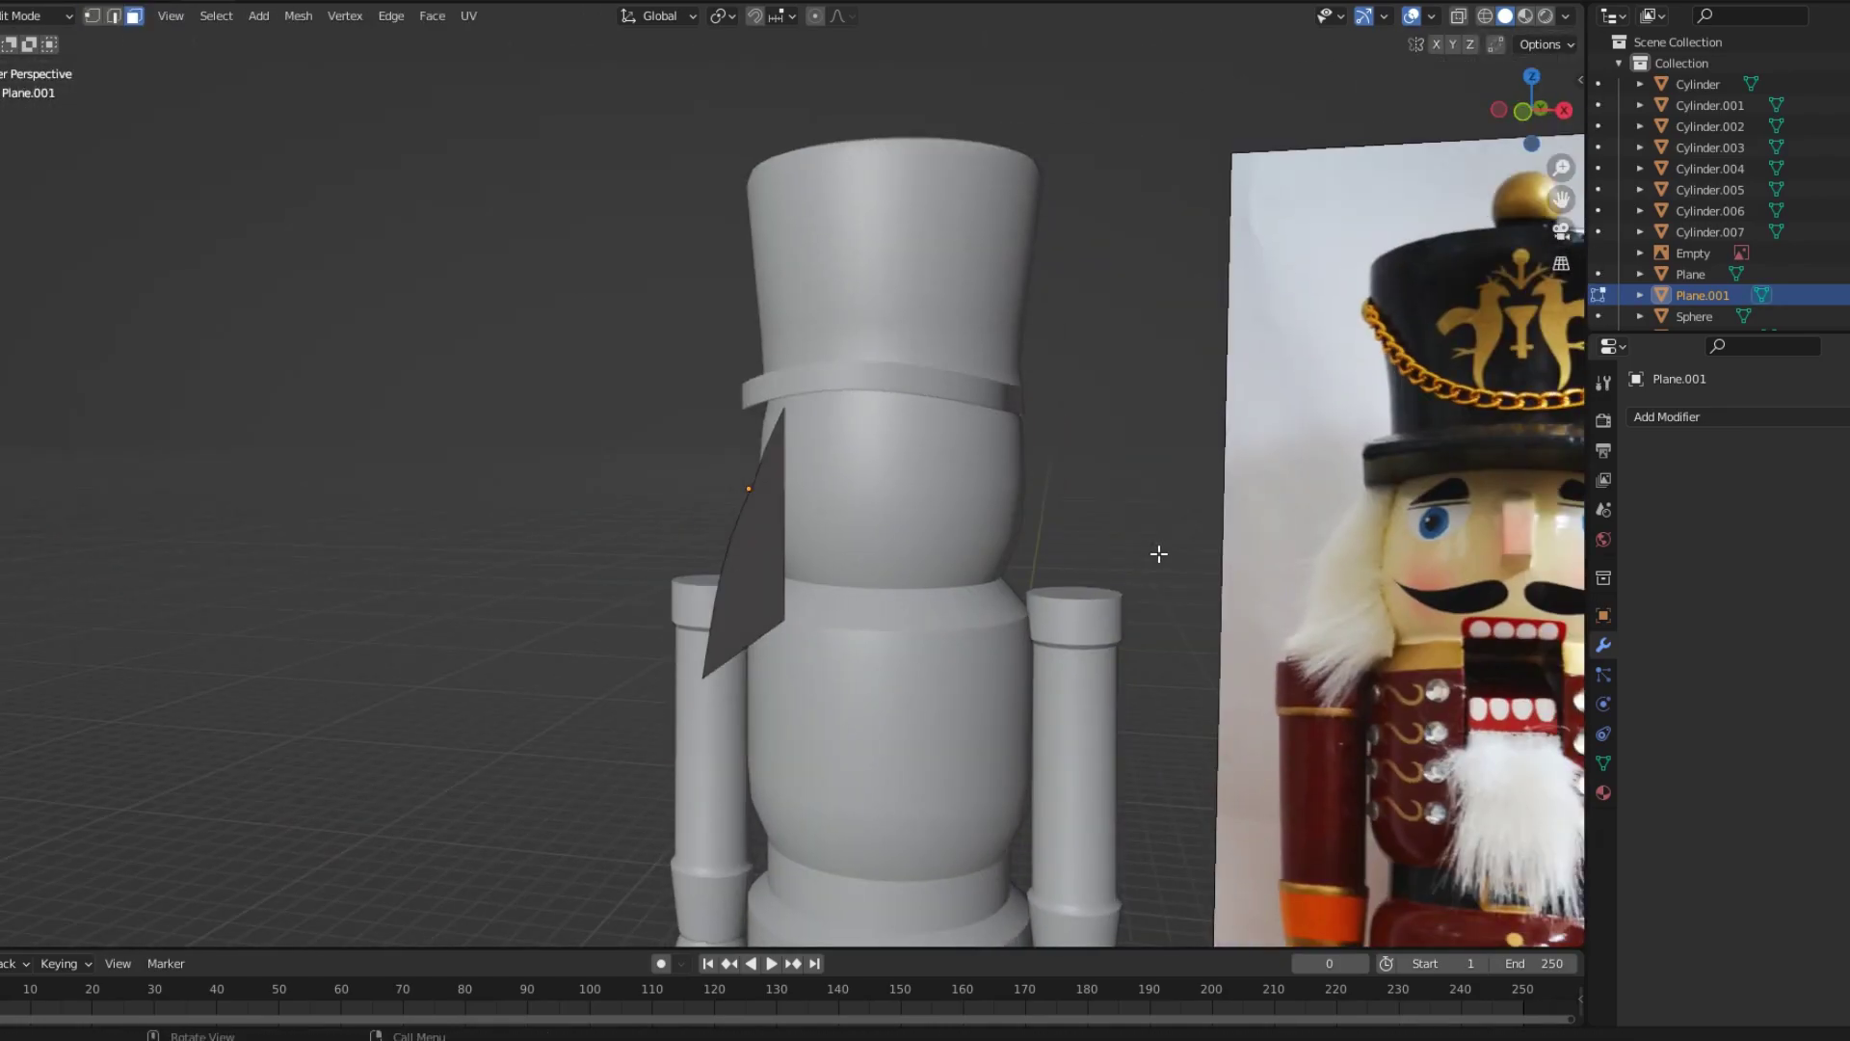
pyautogui.press('Tab')
pyautogui.hotkey('shift', 'a')
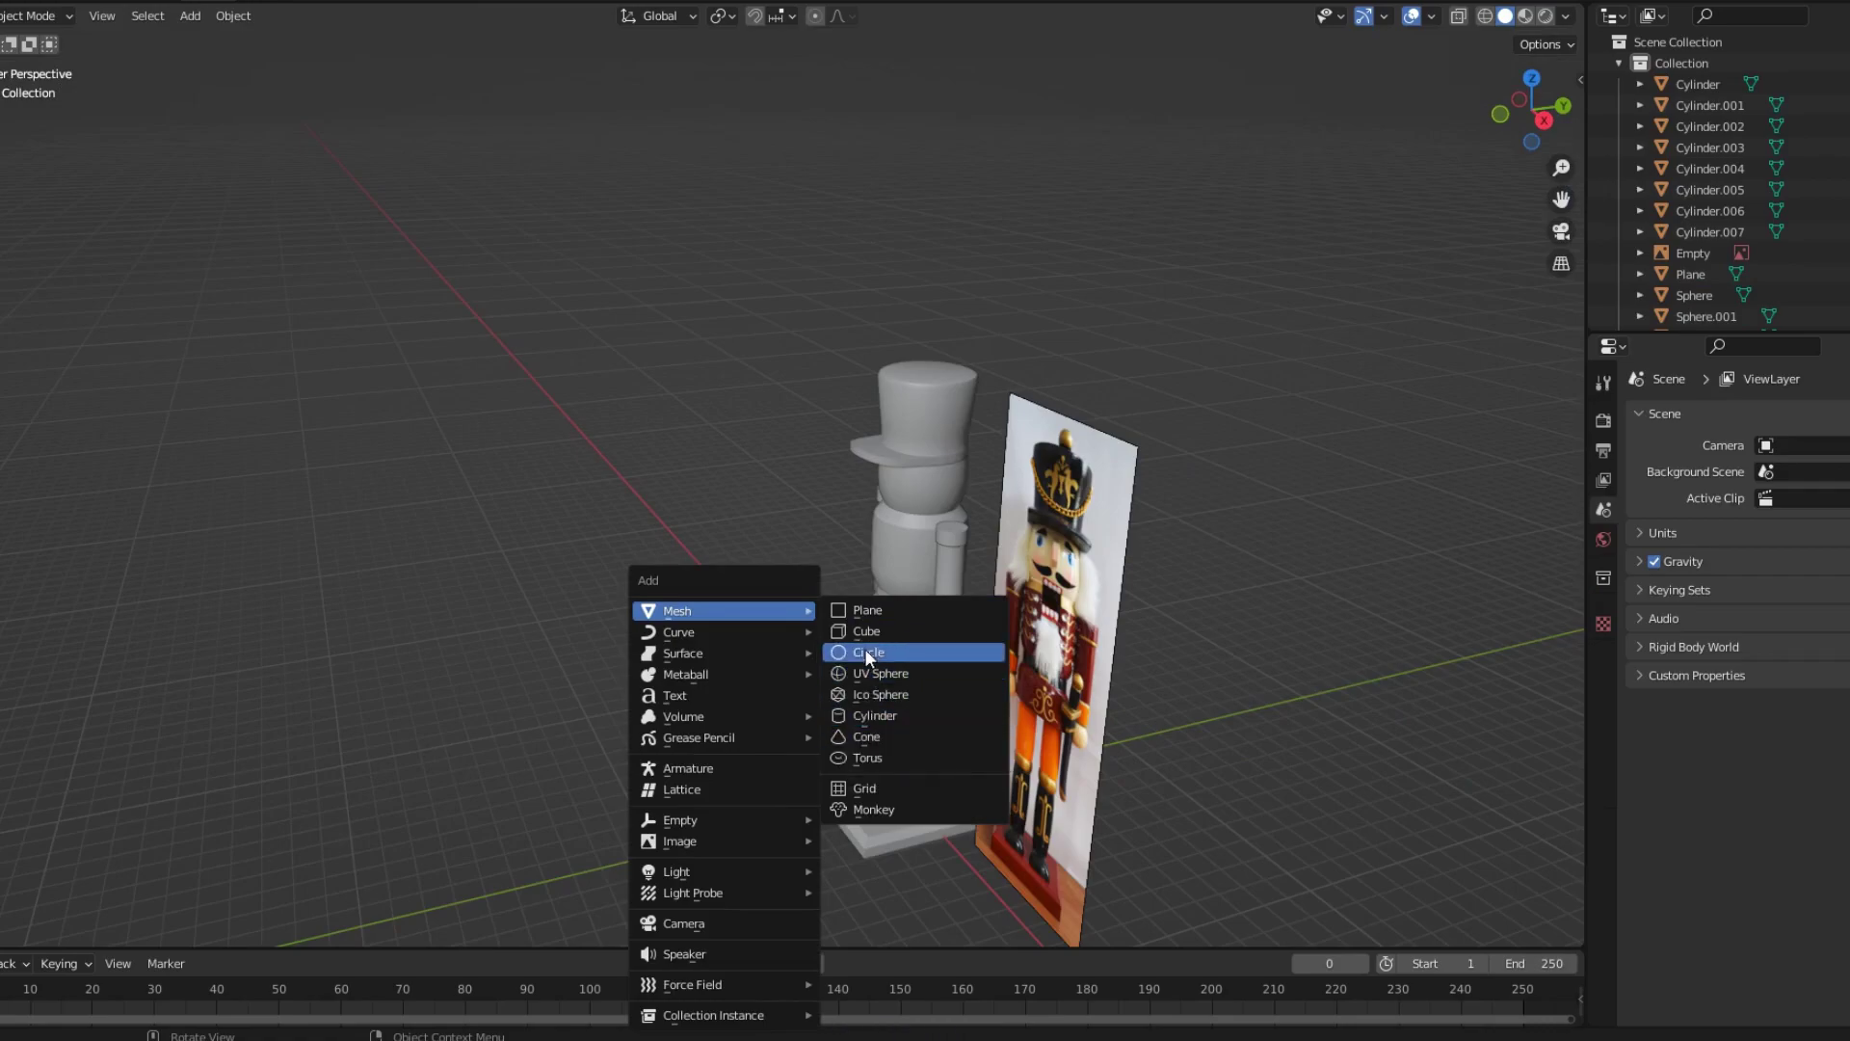
# Add a circle mesh rotated 90° on Y and enter its Edit Mode.
pyautogui.click(867, 652)
pyautogui.write('ry90')
pyautogui.press('Return')
pyautogui.press('KP_3')
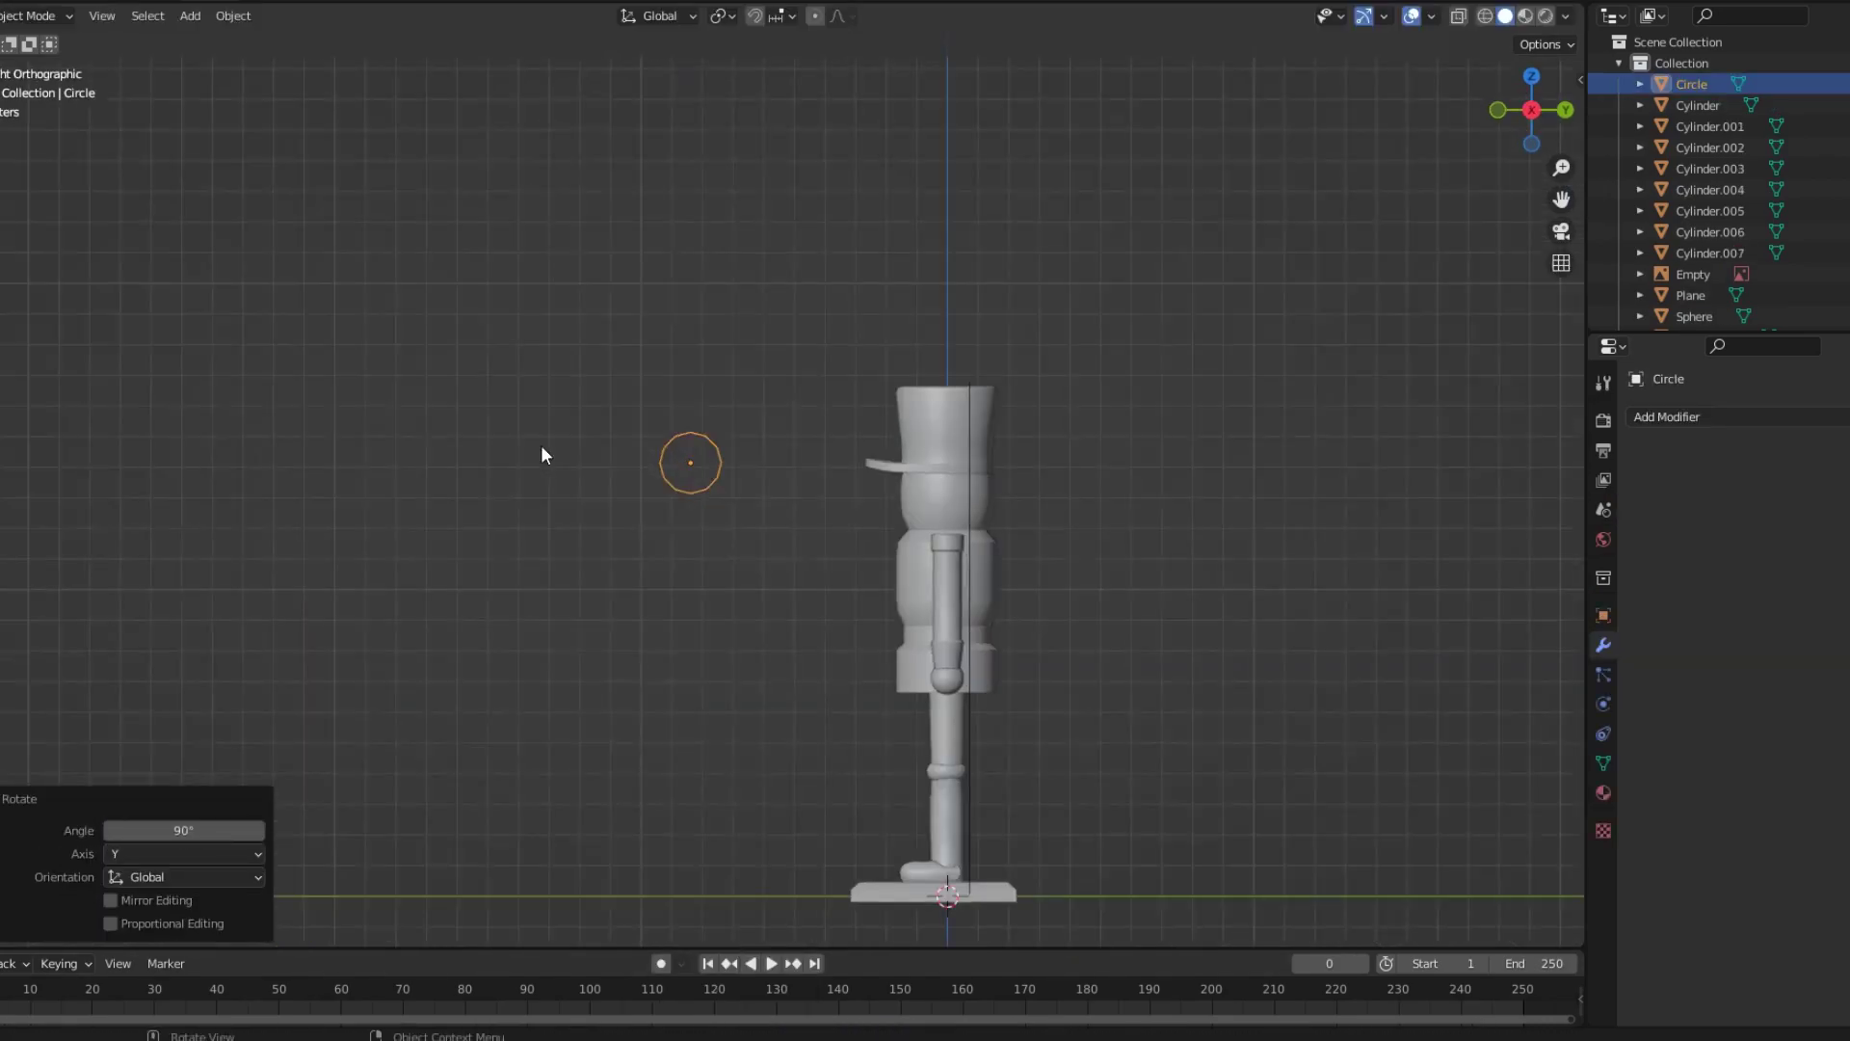
pyautogui.press('Tab')
pyautogui.press('KP_Decimal')
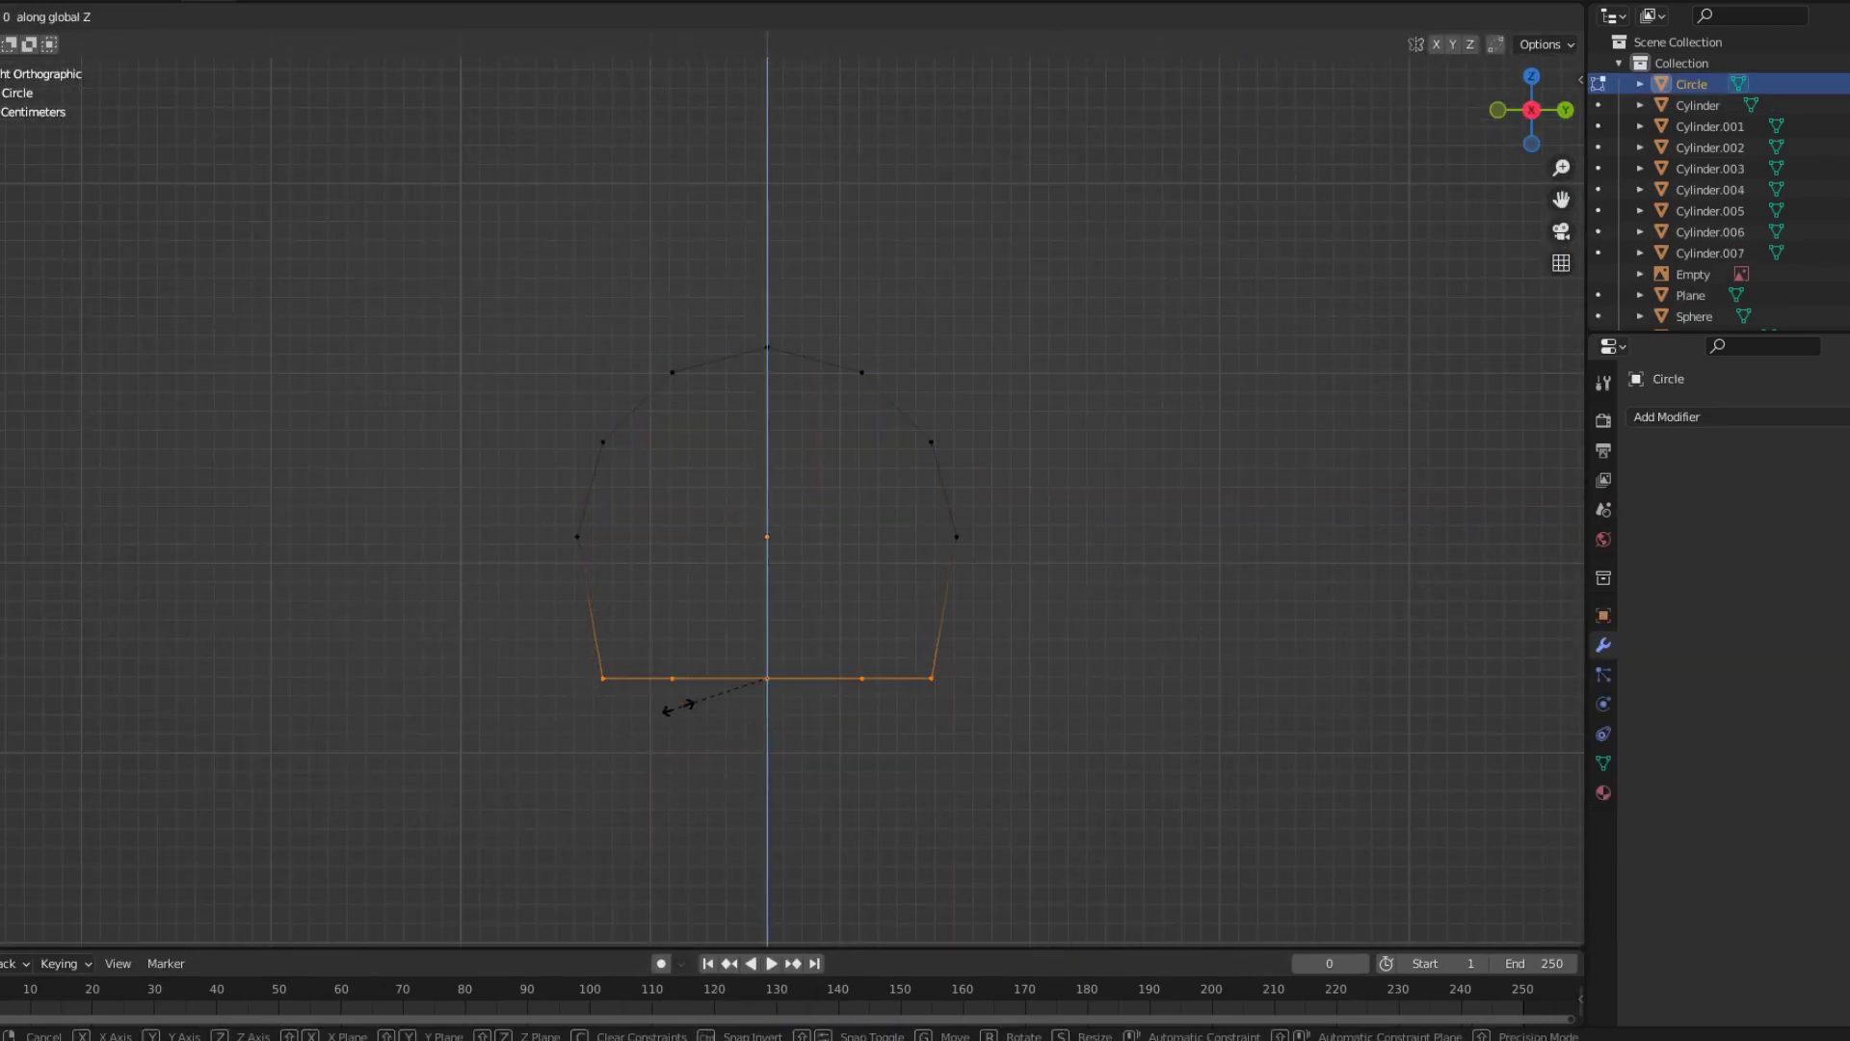
pyautogui.click(681, 626)
# Flatten the circle's right-side vertices with a 0 X-scale and widen its bottom row.
pyautogui.moveTo(906, 414); pyautogui.dragTo(982, 626)
pyautogui.press('s')
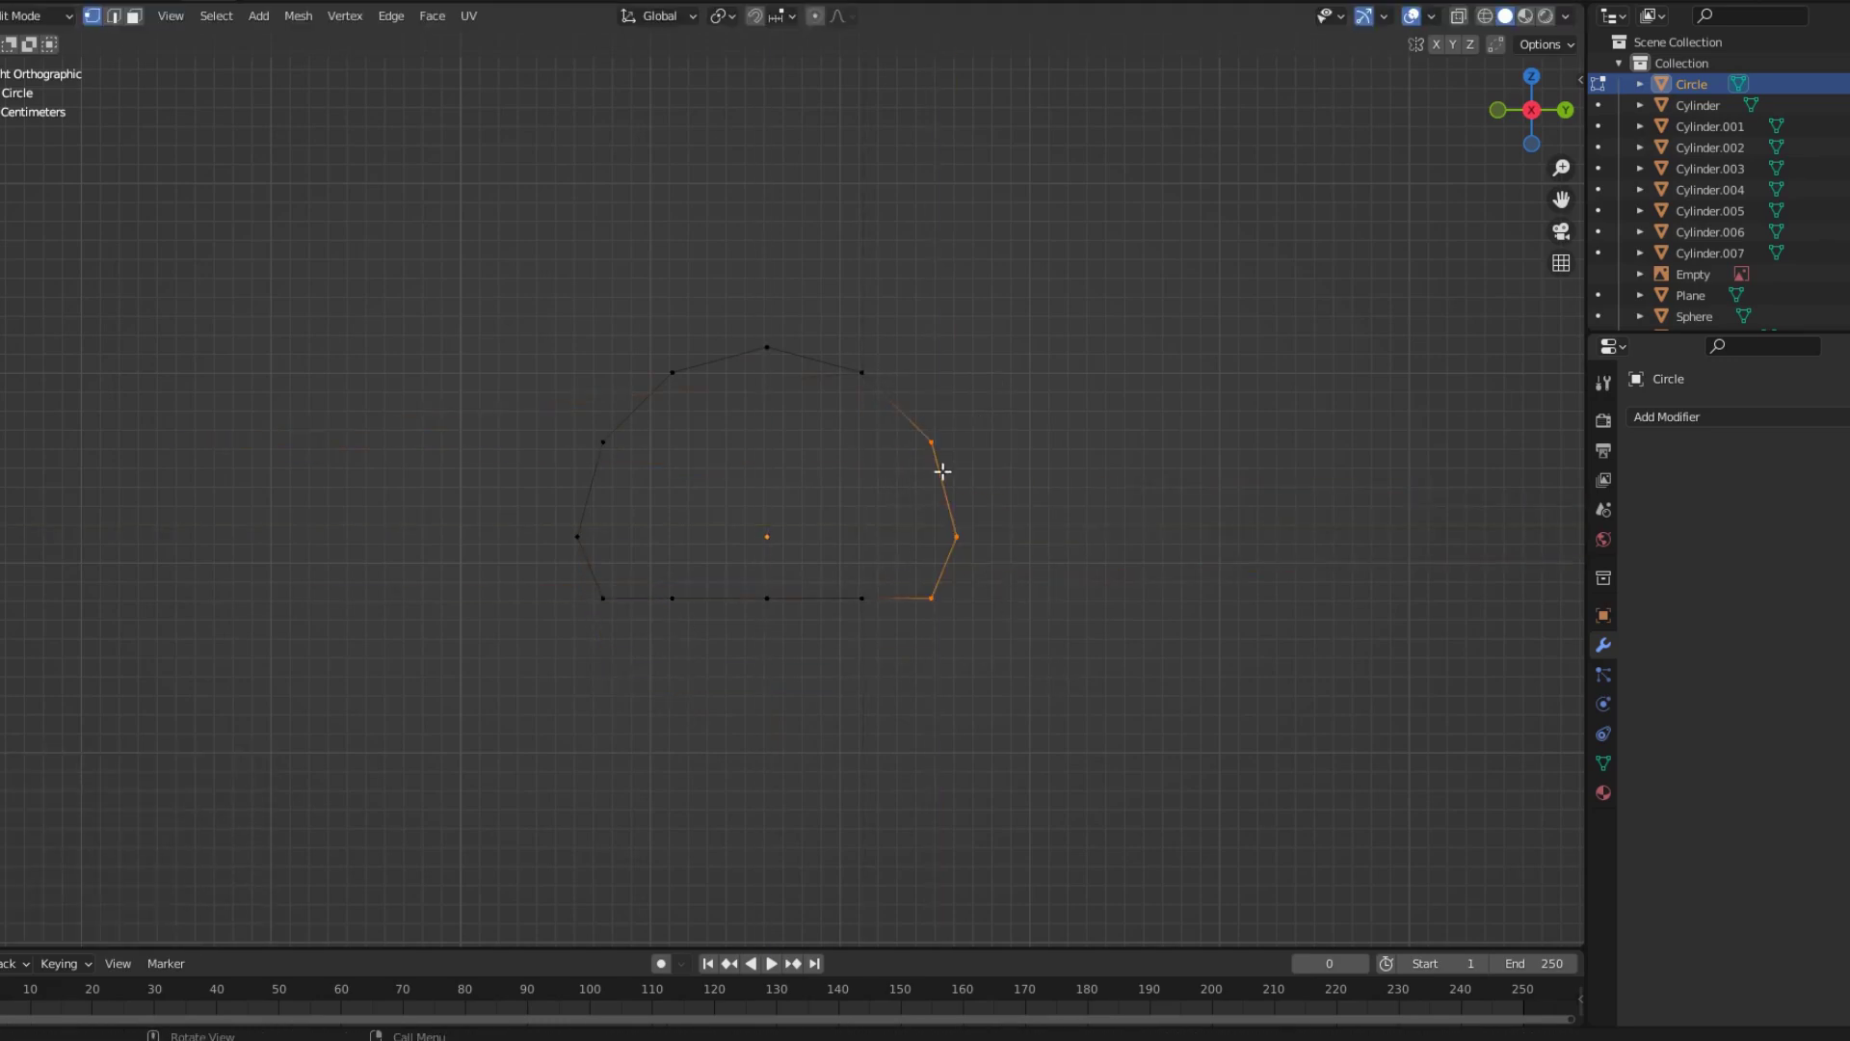
pyautogui.press('s')
pyautogui.press('x')
pyautogui.press('0')
pyautogui.press('Return')
pyautogui.moveTo(578, 569); pyautogui.dragTo(992, 694)
pyautogui.press('s')
pyautogui.click(1014, 710)
pyautogui.press('g')
pyautogui.press('y')
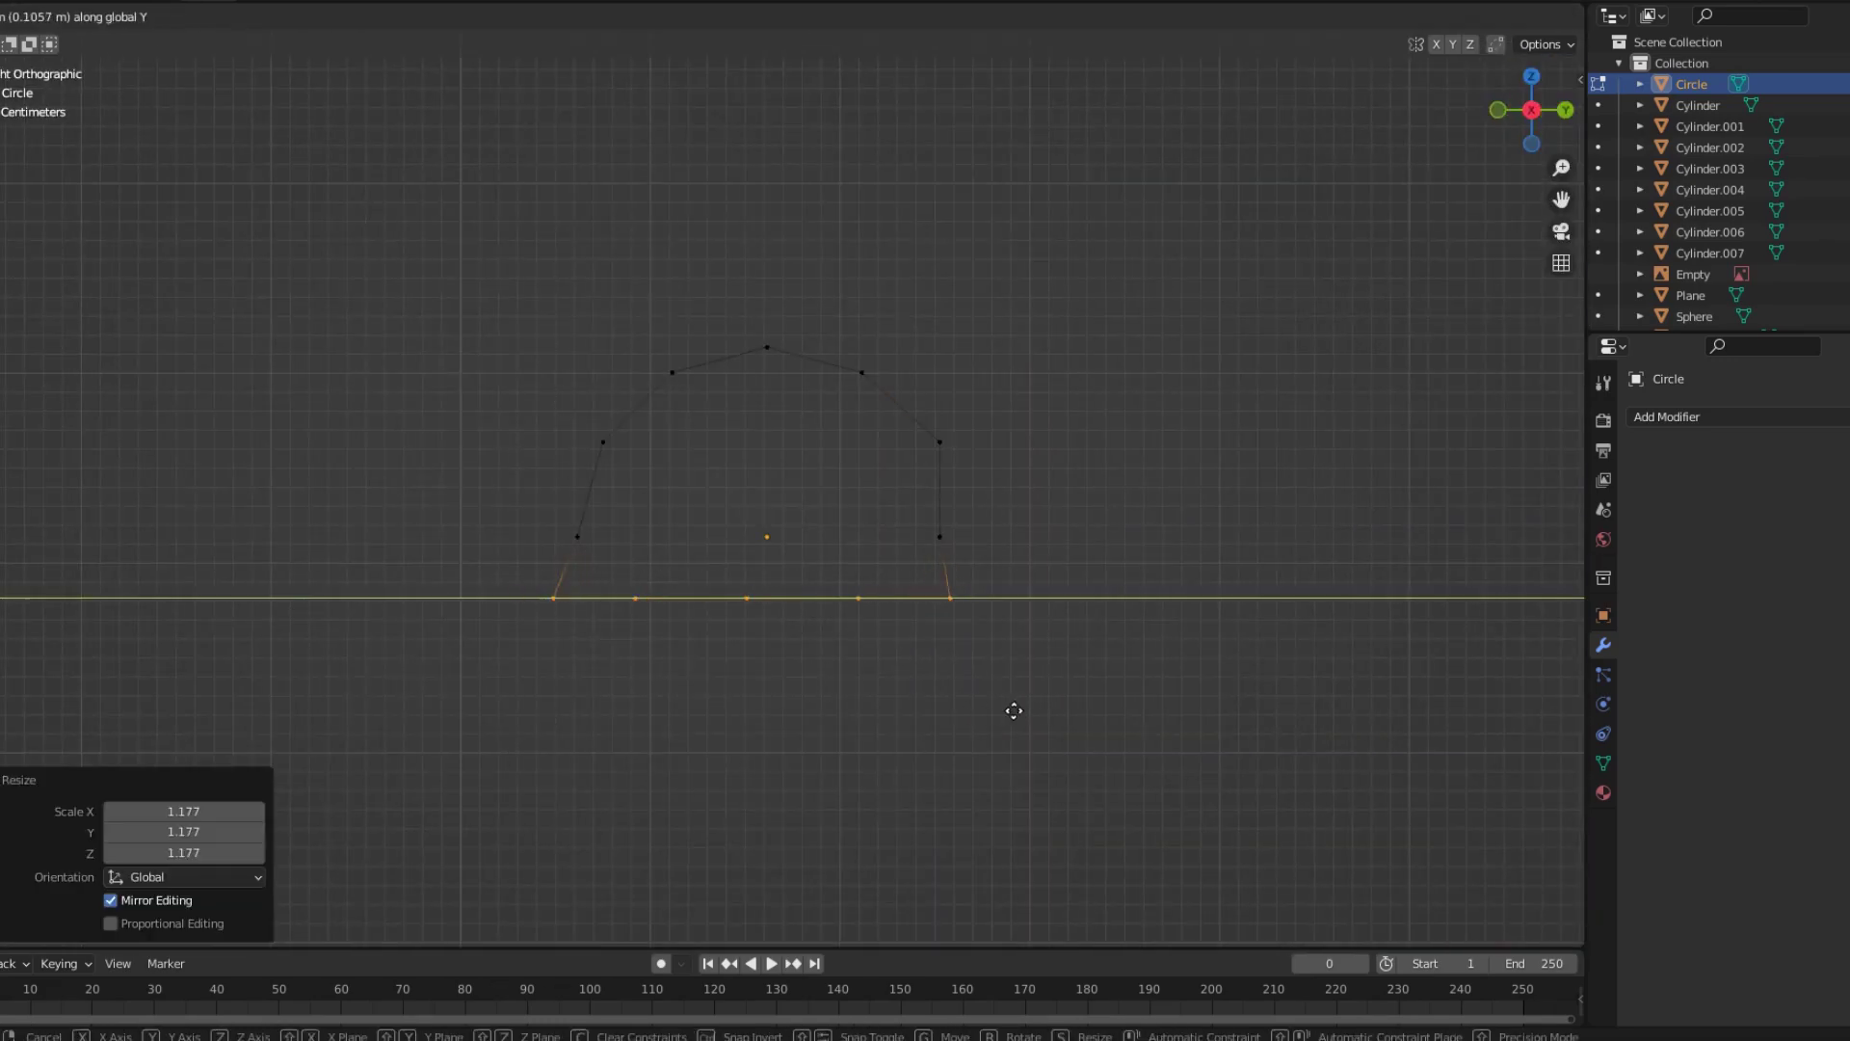
# Scale and lower the right-side vertices to taper the nose outline.
pyautogui.moveTo(840, 344); pyautogui.dragTo(1054, 653)
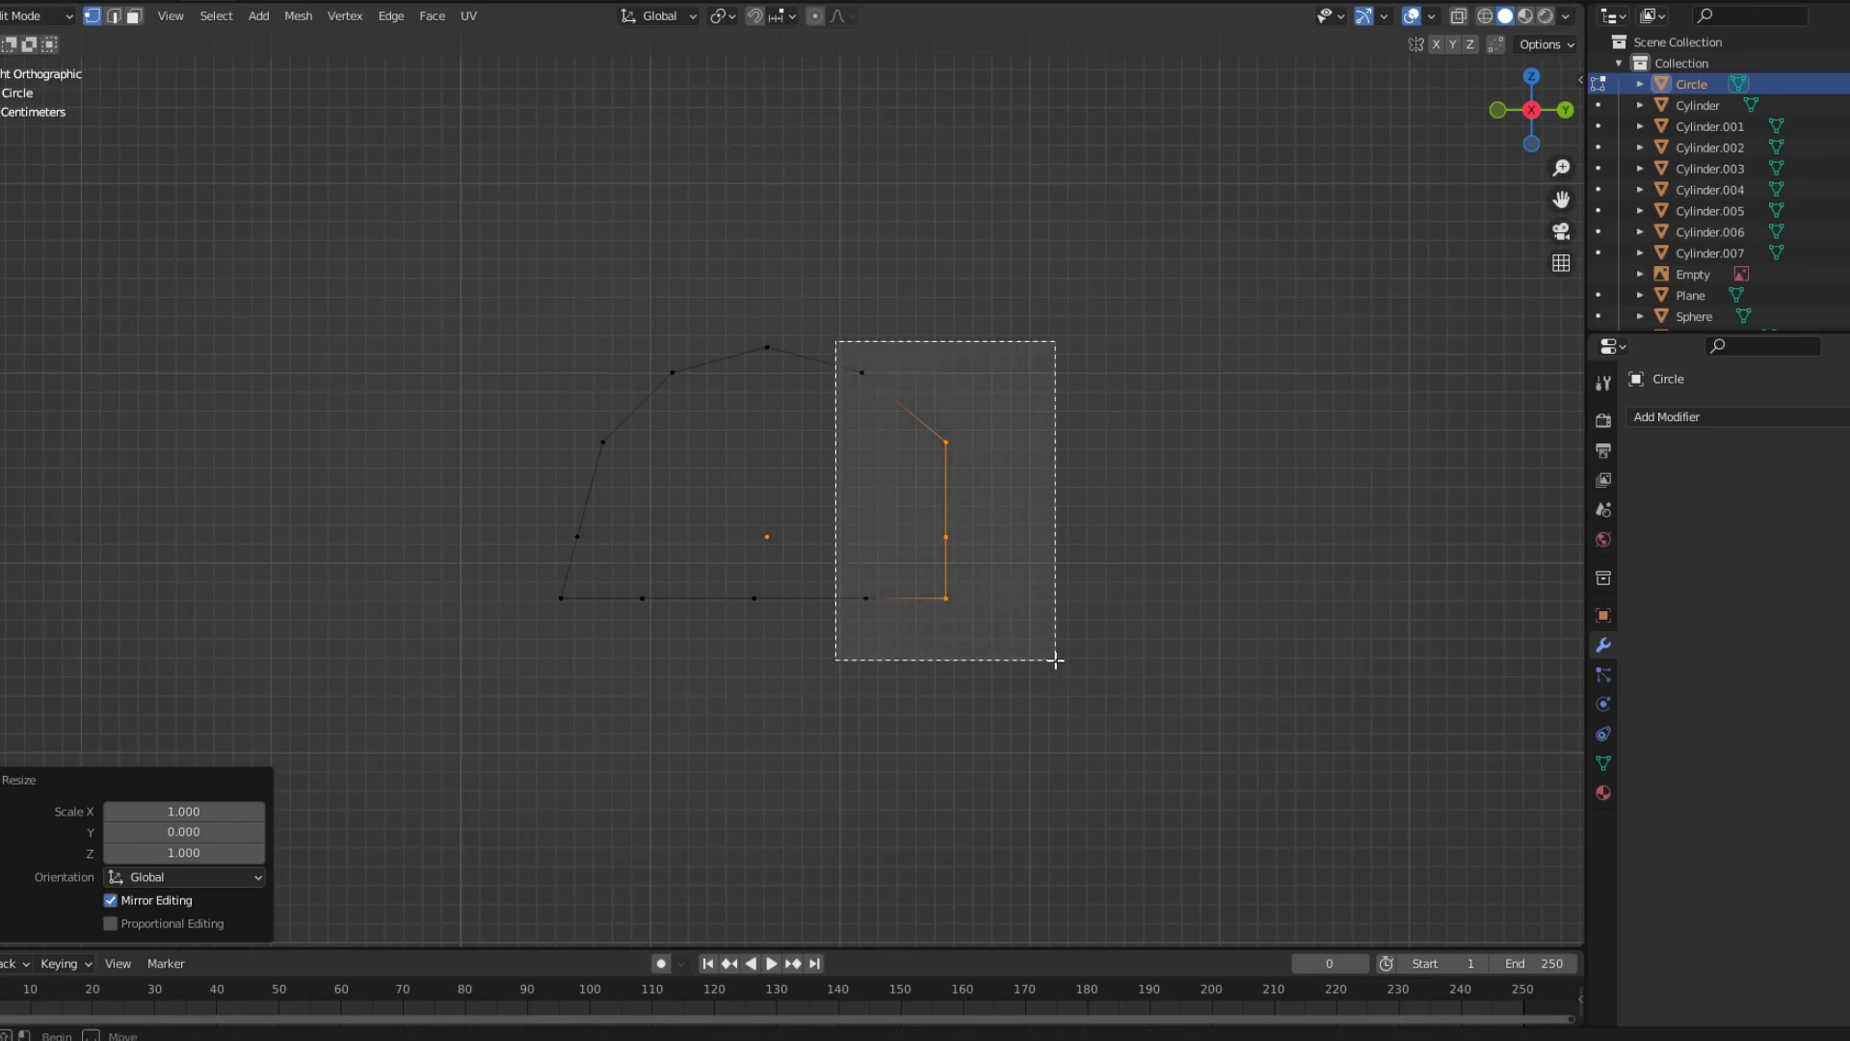
pyautogui.press('s')
pyautogui.click(1060, 617)
pyautogui.press('g')
pyautogui.press('z')
pyautogui.click(1011, 593)
pyautogui.press('Tab')
pyautogui.press('r')
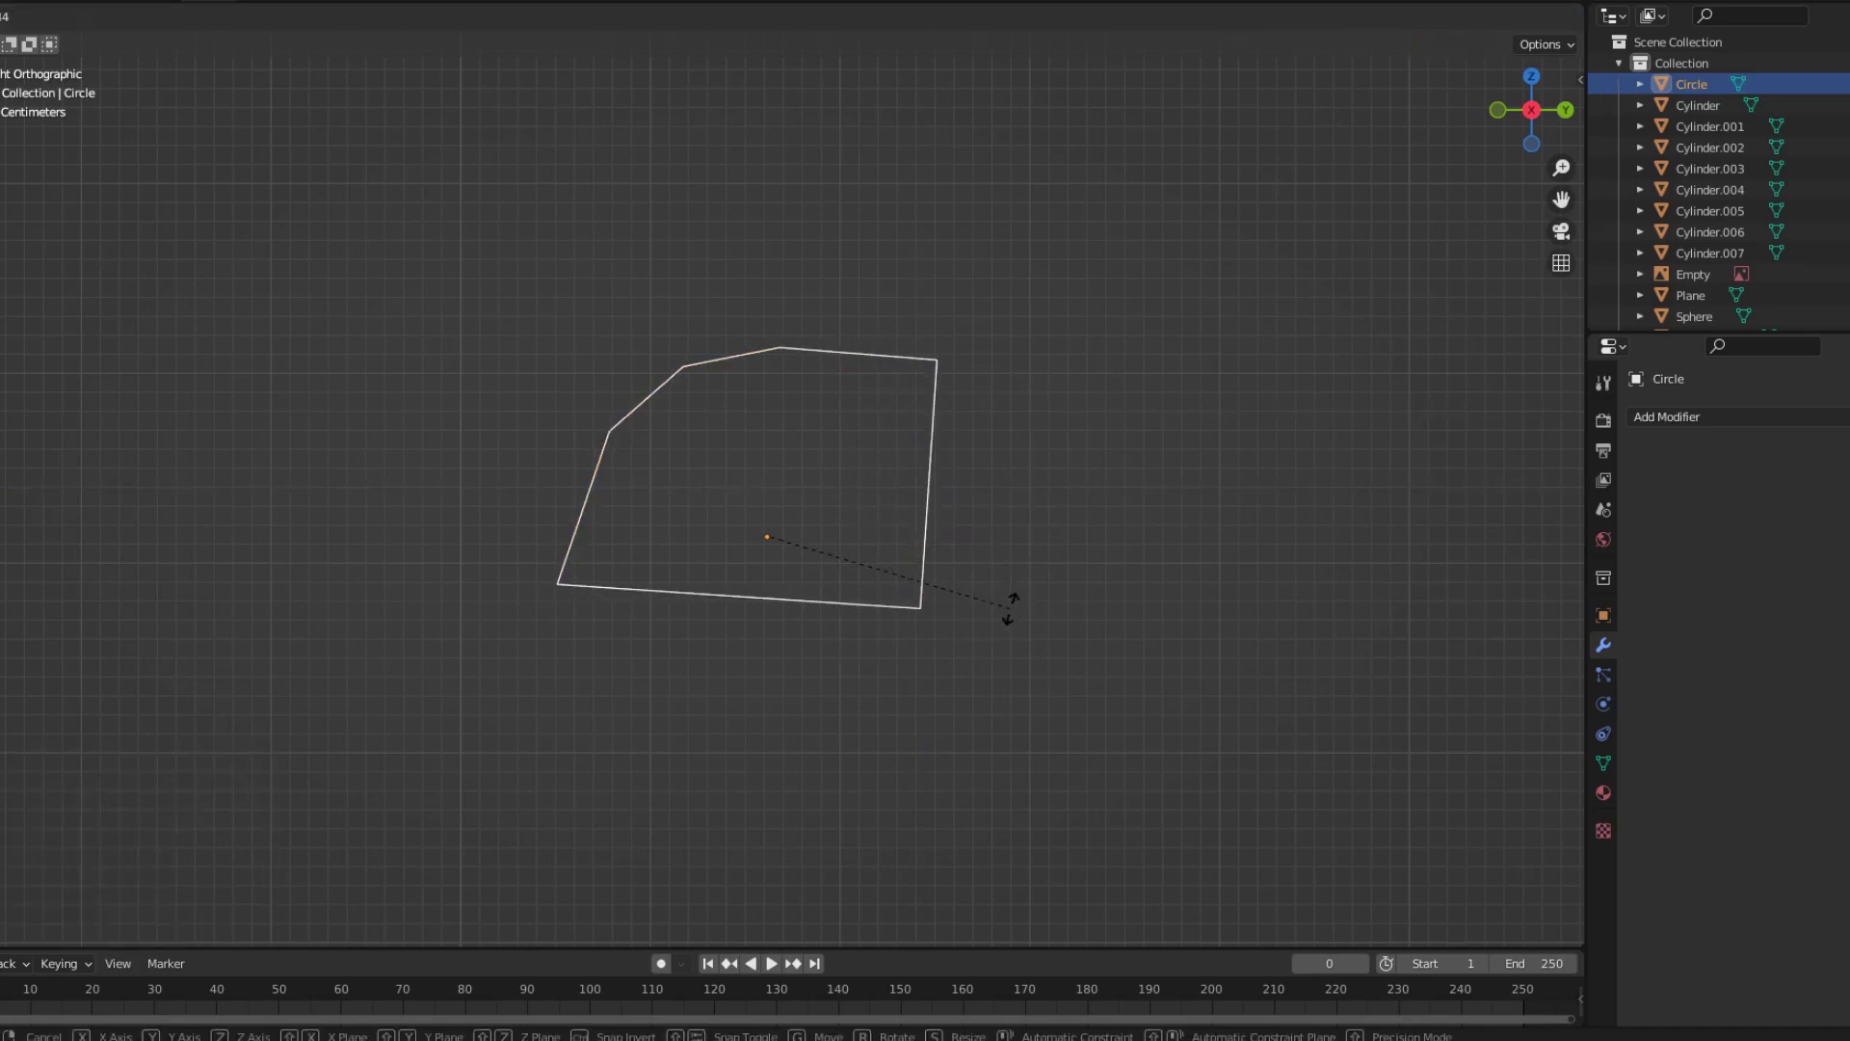
# Move the Circle nose piece up along Z onto the nutcracker's face in front view.
pyautogui.moveTo(1006, 582); pyautogui.dragTo(678, 480, button='middle')
pyautogui.click(717, 668)
pyautogui.press('KP_1')
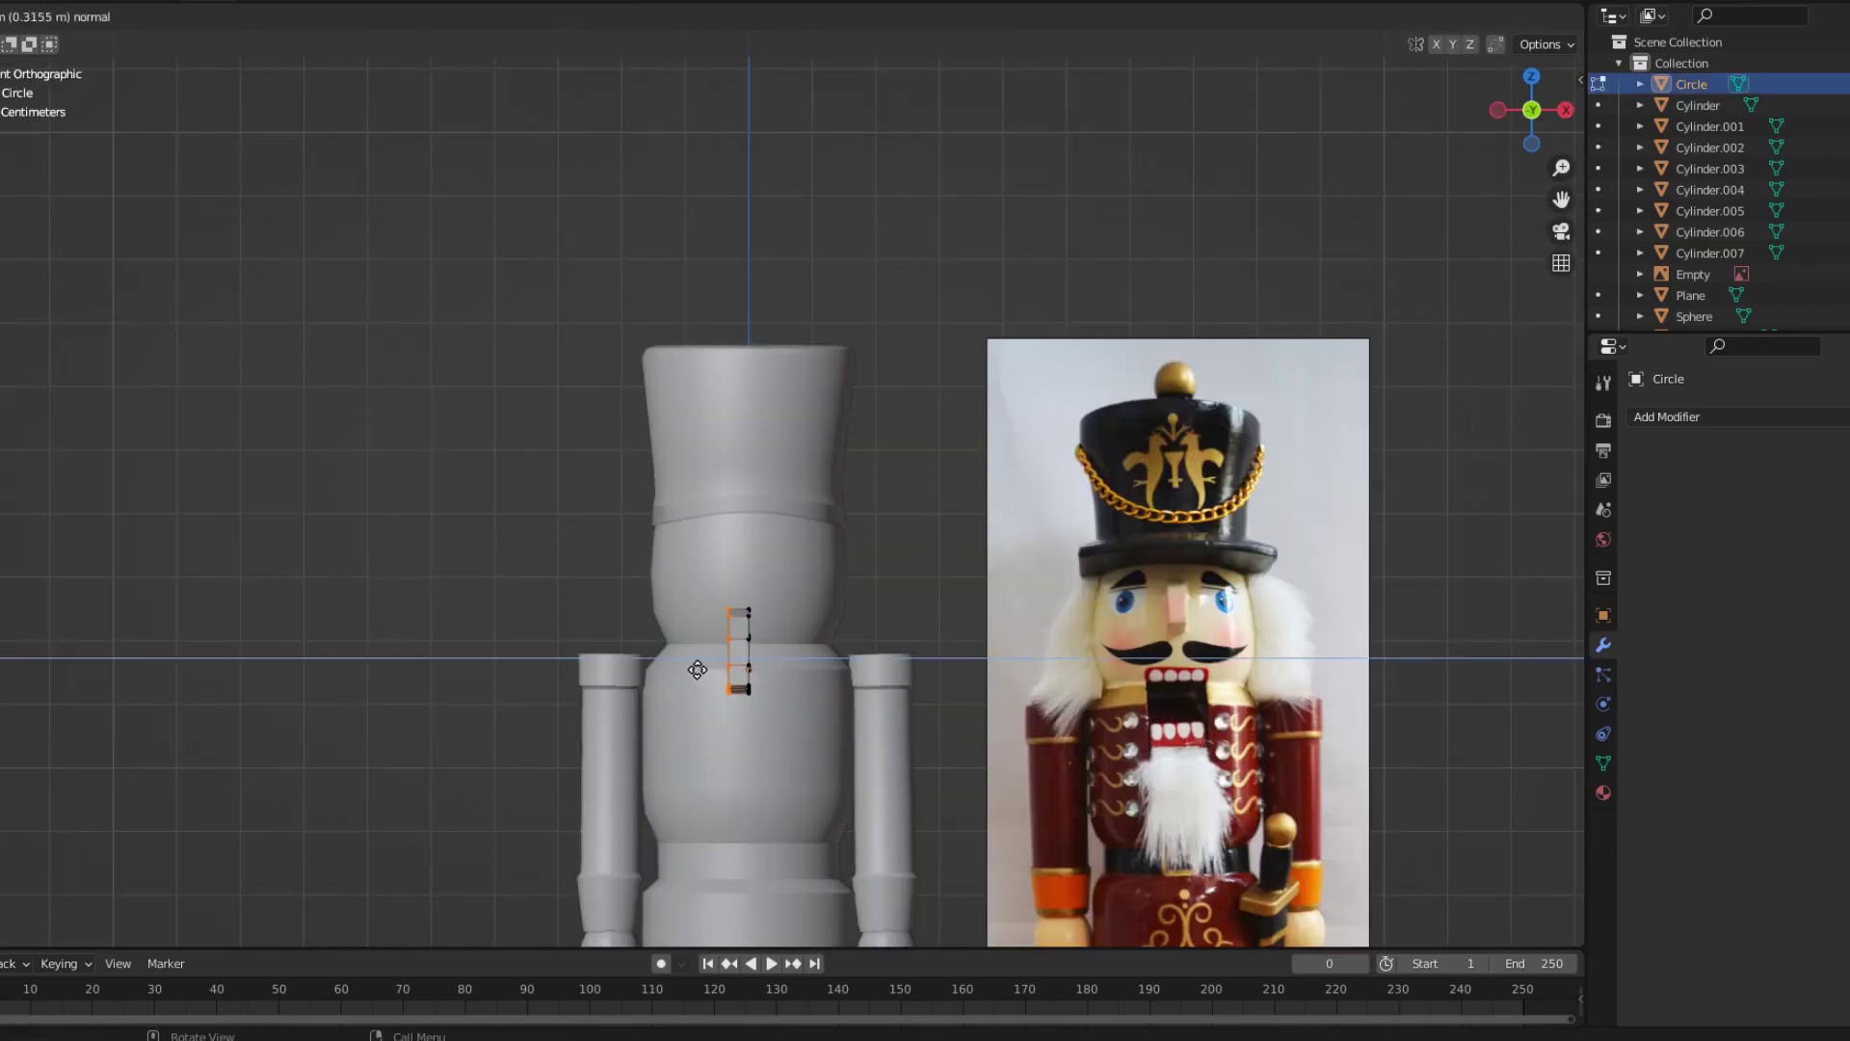
pyautogui.press('g')
pyautogui.press('z')
pyautogui.click(994, 605)
# Set the nose piece's origin to its geometry and check its transform values.
pyautogui.rightClick(742, 489)
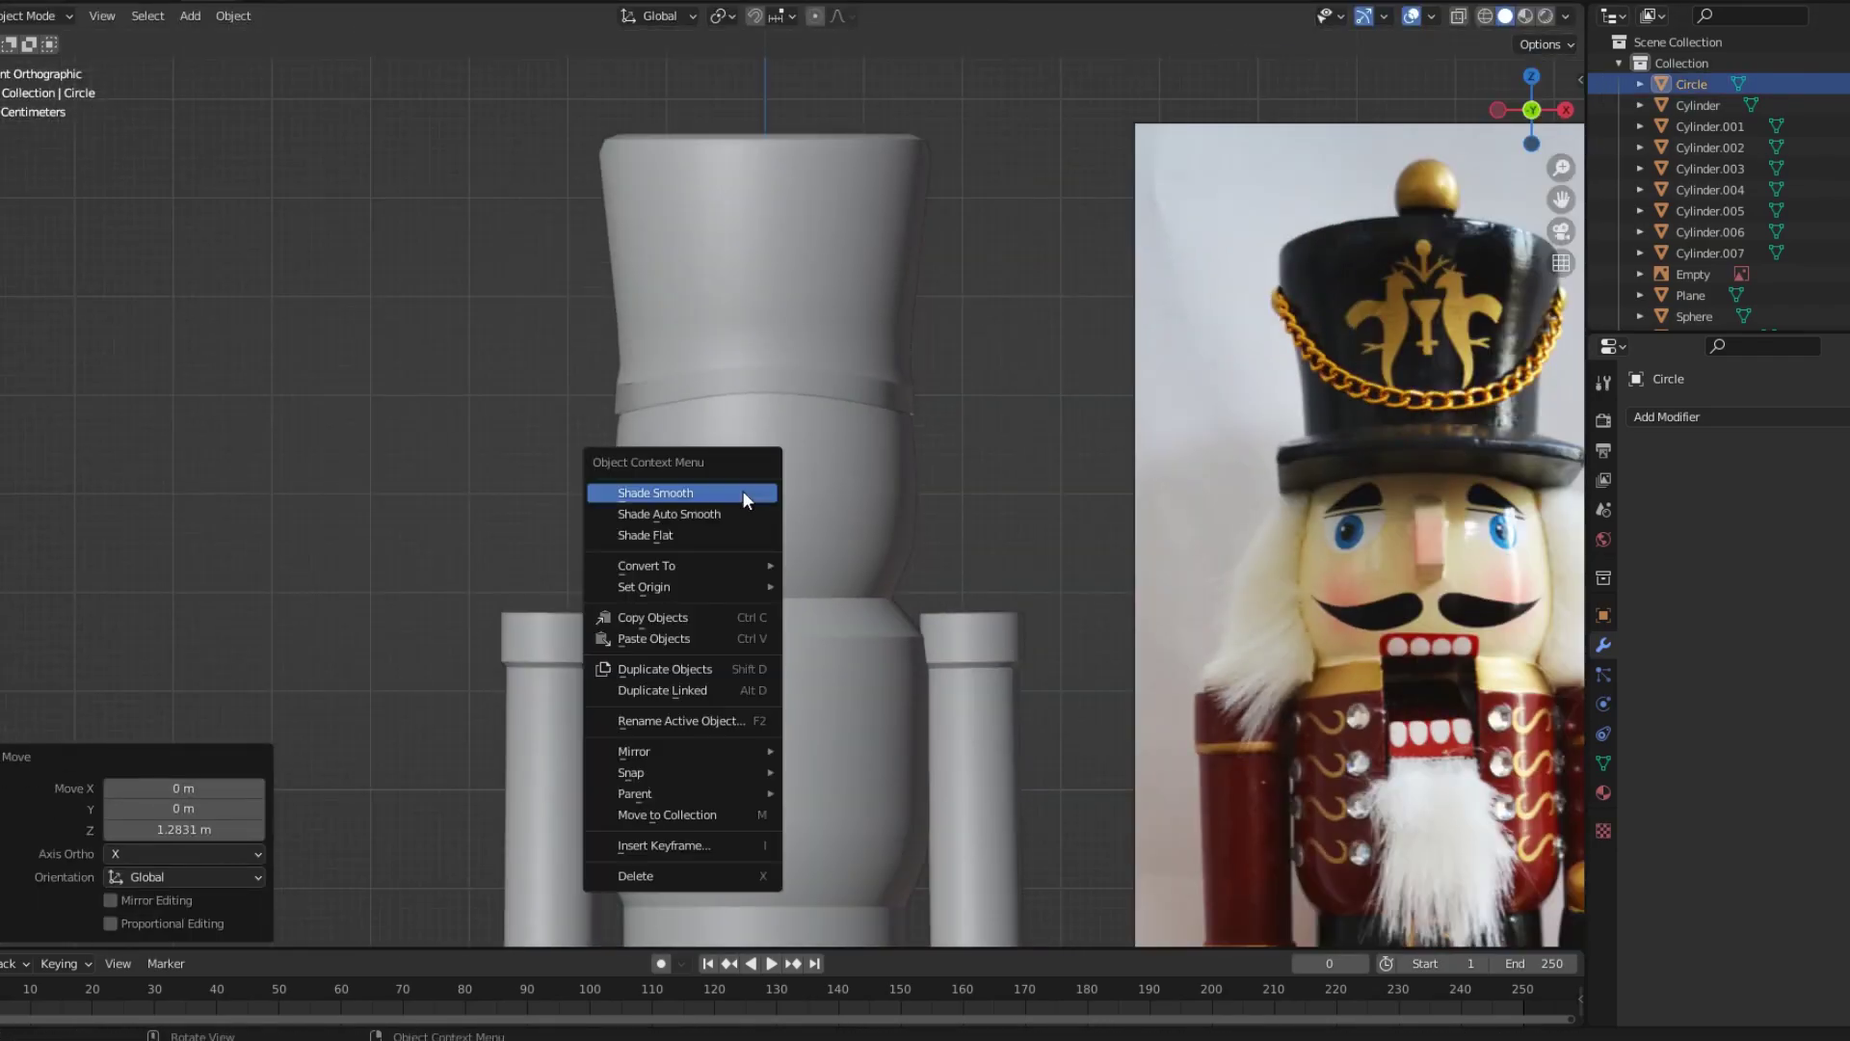
pyautogui.click(839, 489)
pyautogui.press('n')
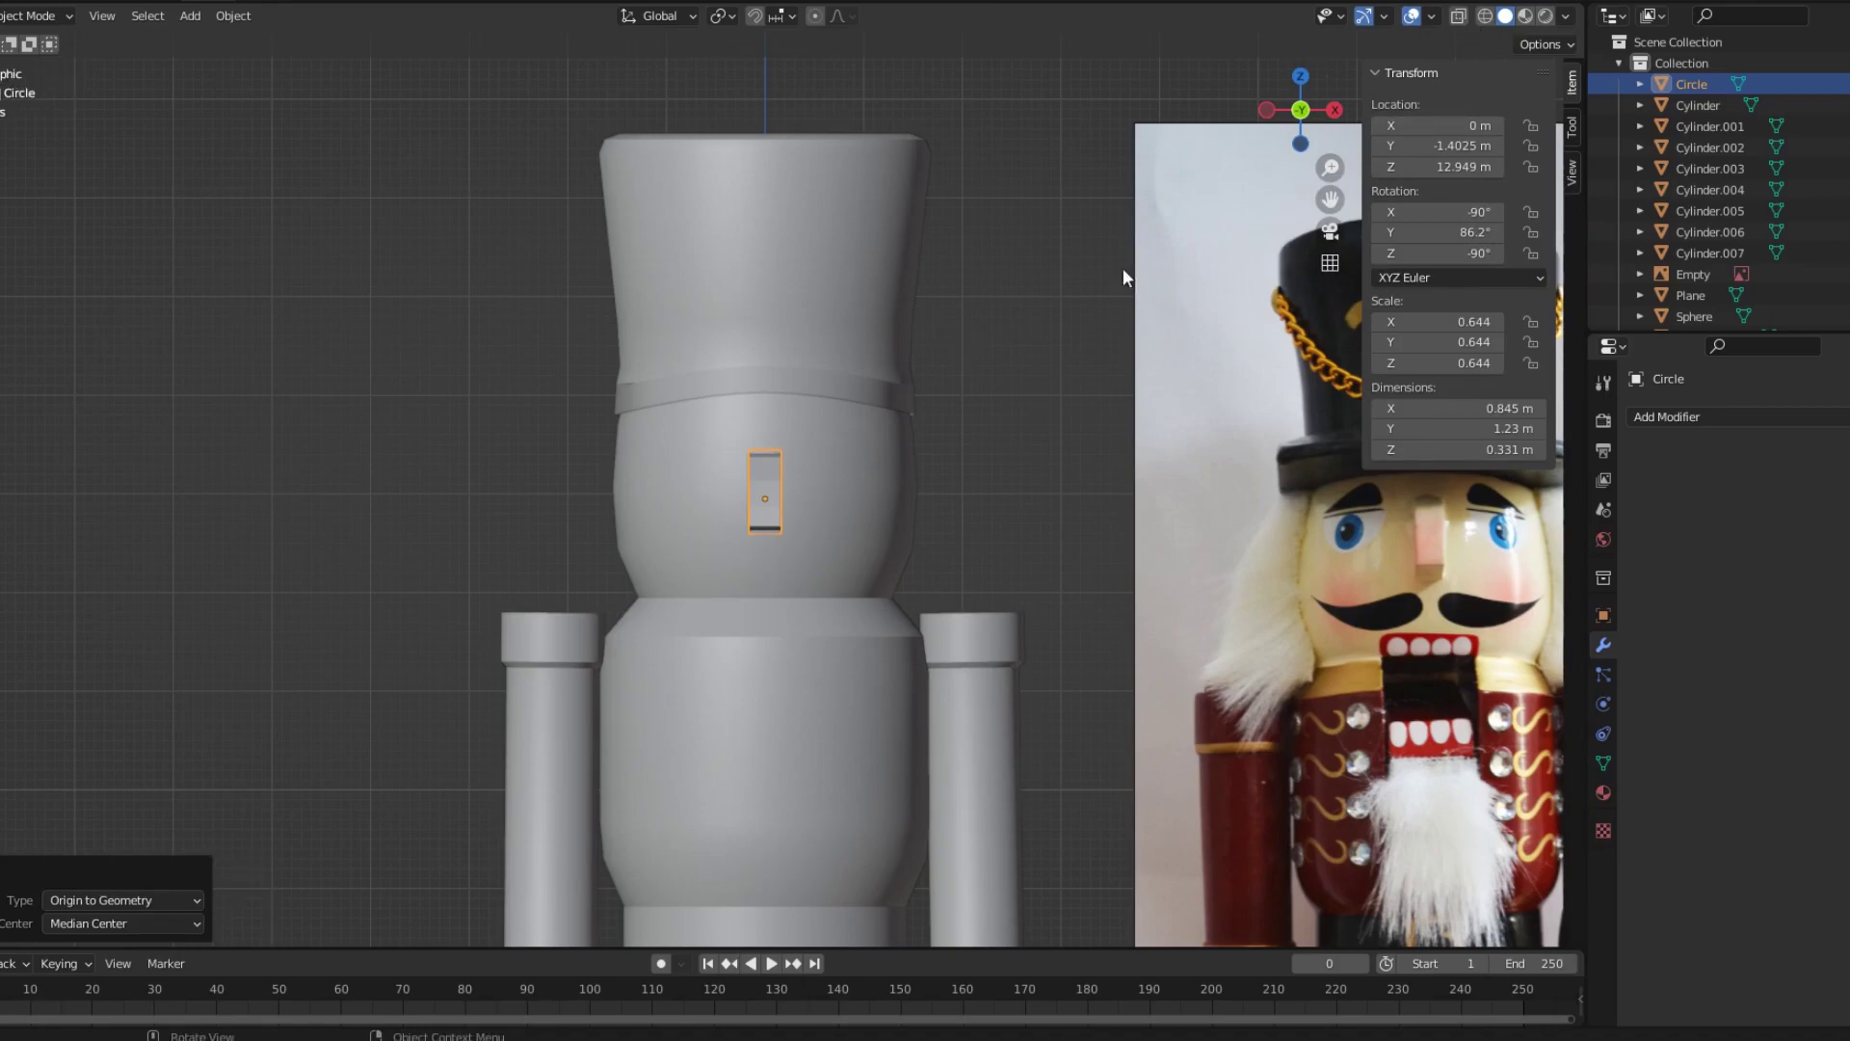
pyautogui.press('n')
# Adjust the nose piece's height along Z and push it forward along Y onto the face.
pyautogui.press('g')
pyautogui.press('z')
pyautogui.click(950, 445)
pyautogui.moveTo(950, 445); pyautogui.dragTo(817, 470, button='middle')
pyautogui.scroll(2, 817, 470)
pyautogui.press('g')
pyautogui.press('y')
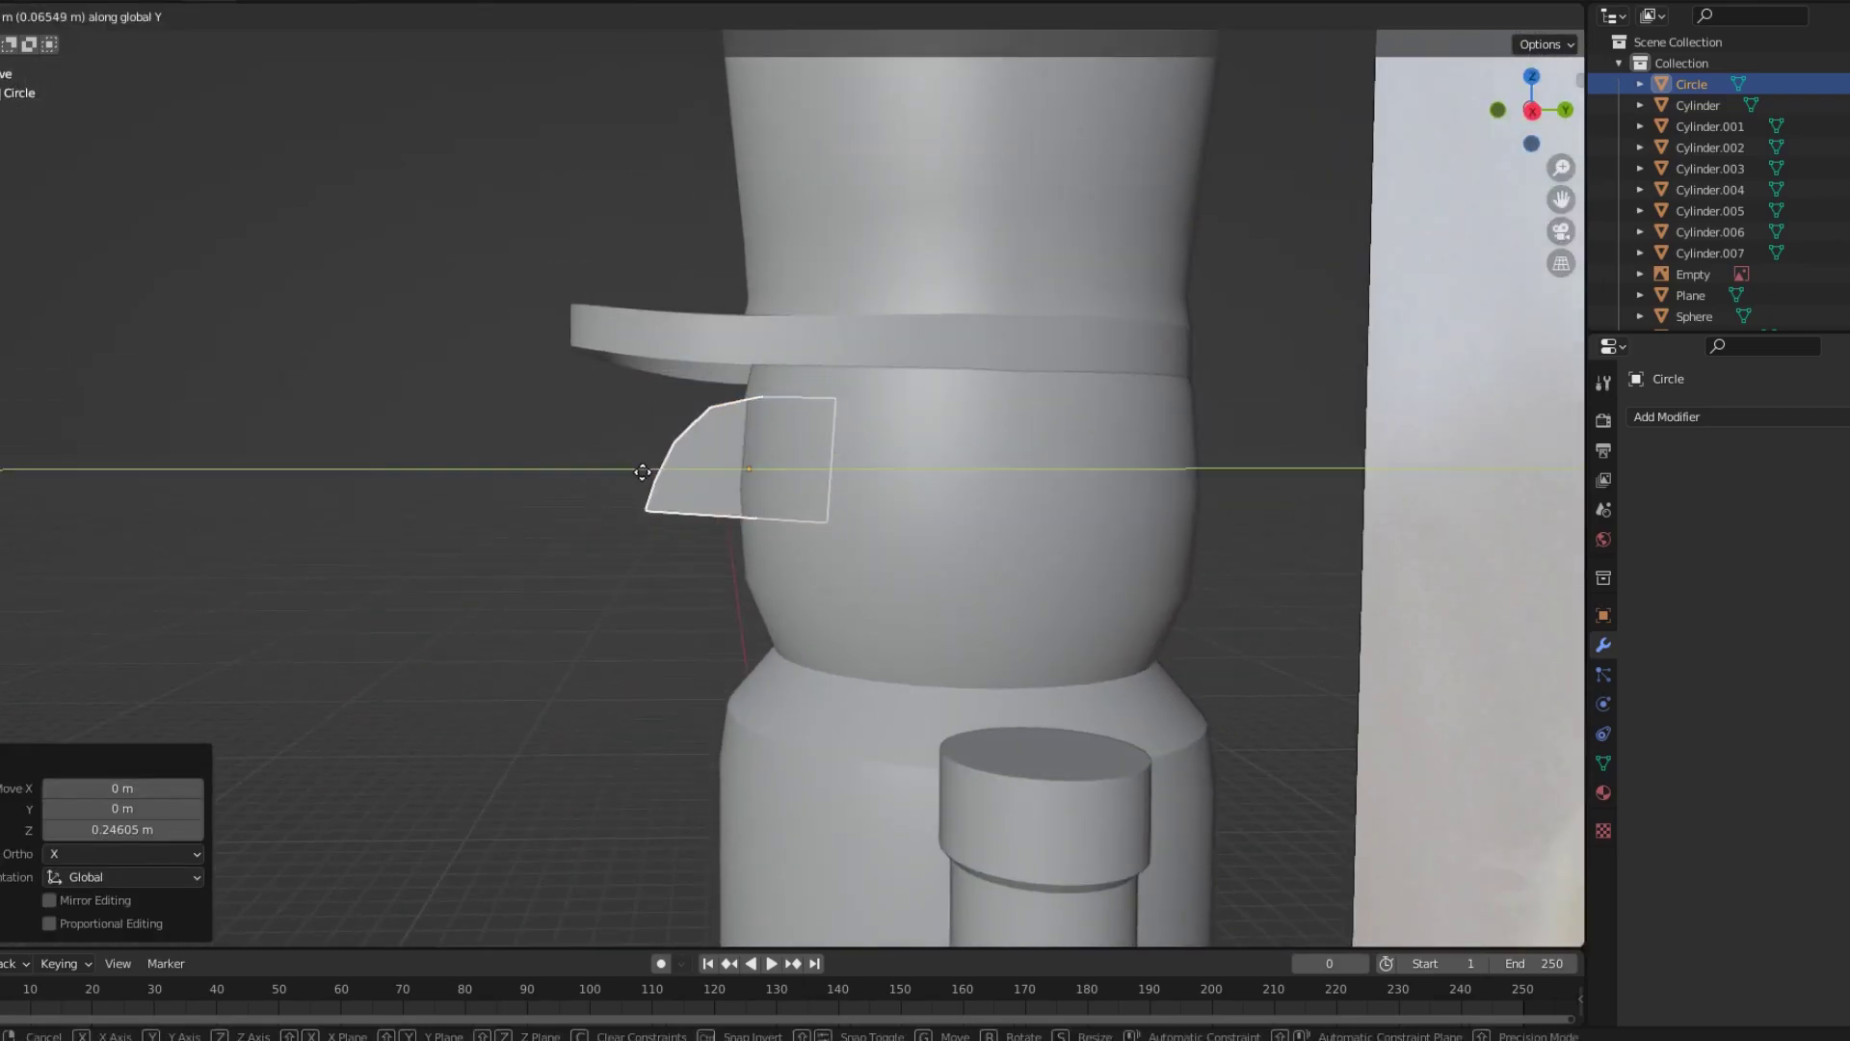
pyautogui.moveTo(916, 550); pyautogui.dragTo(761, 391, button='middle')
pyautogui.rightClick(761, 392)
pyautogui.click(762, 391)
# Stretch the nose piece taller and check it from the front and side views.
pyautogui.press('Tab')
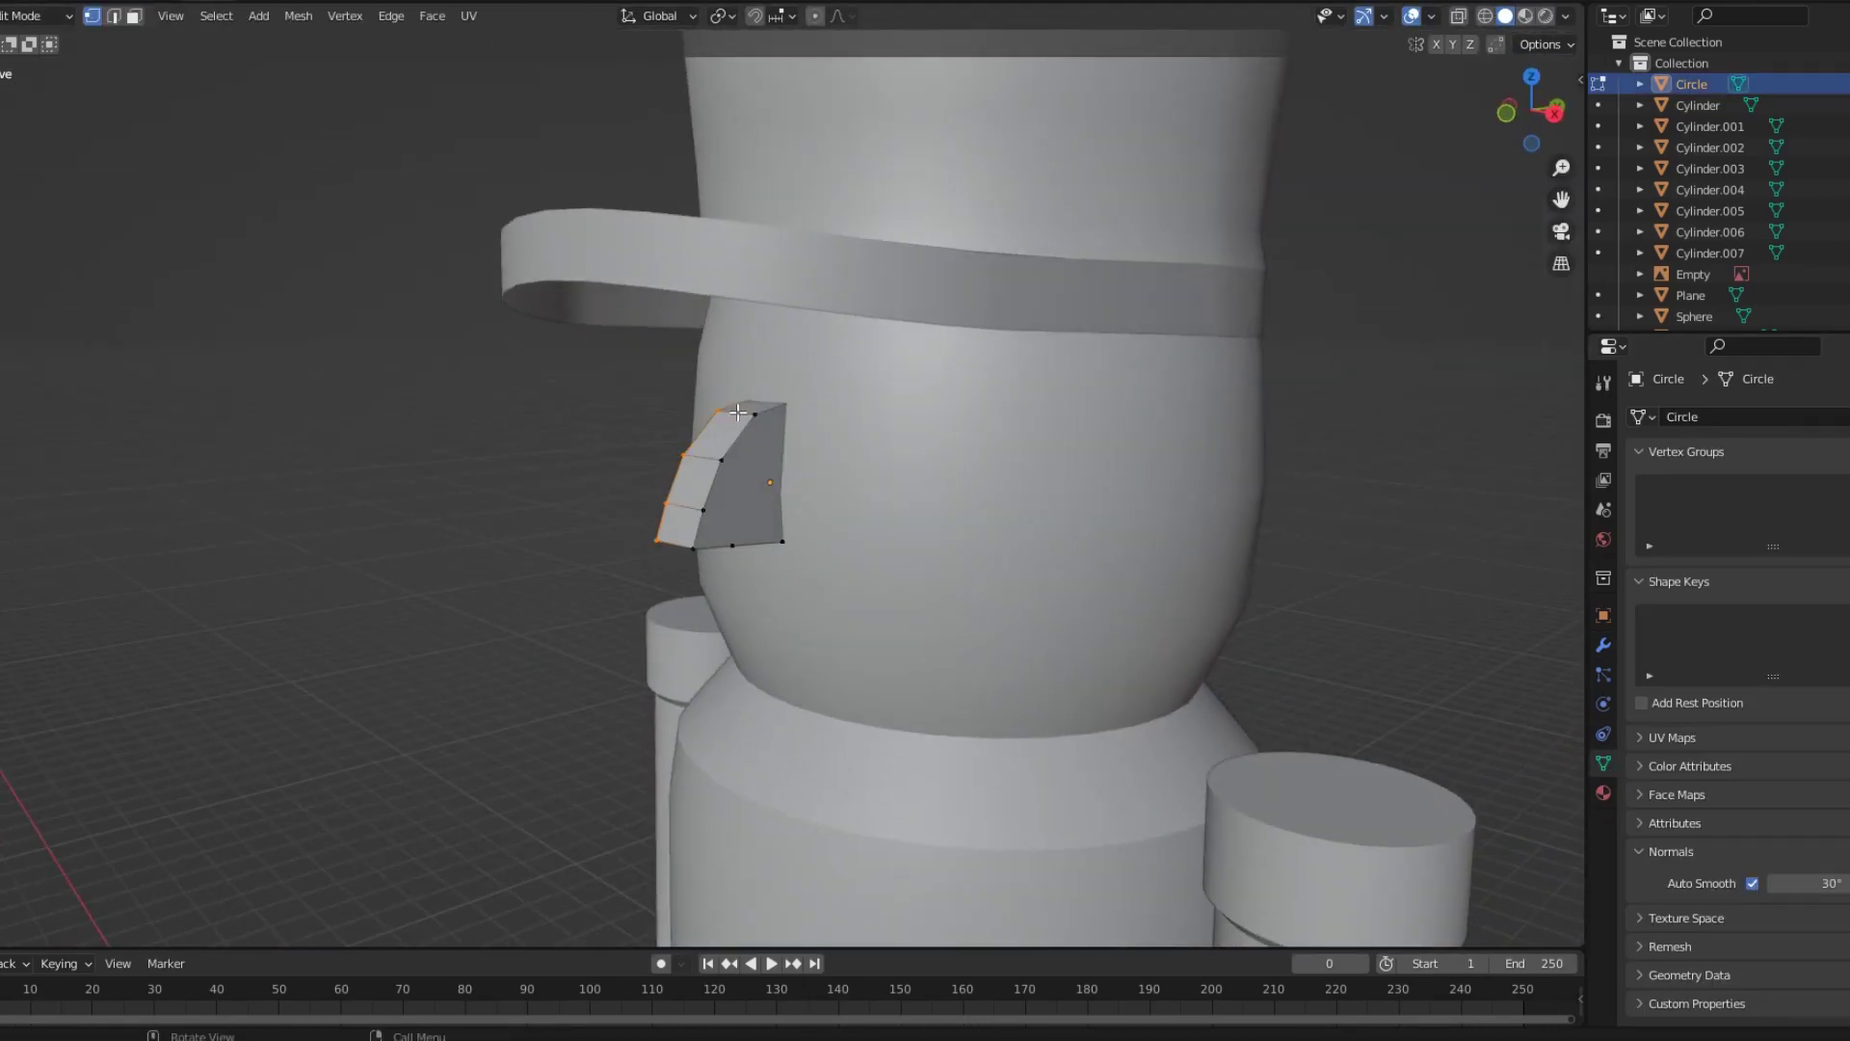
pyautogui.moveTo(999, 488); pyautogui.dragTo(774, 421, button='middle')
pyautogui.scroll(-3, 964, 415)
pyautogui.scroll(-3, 1125, 404)
pyautogui.press('Tab')
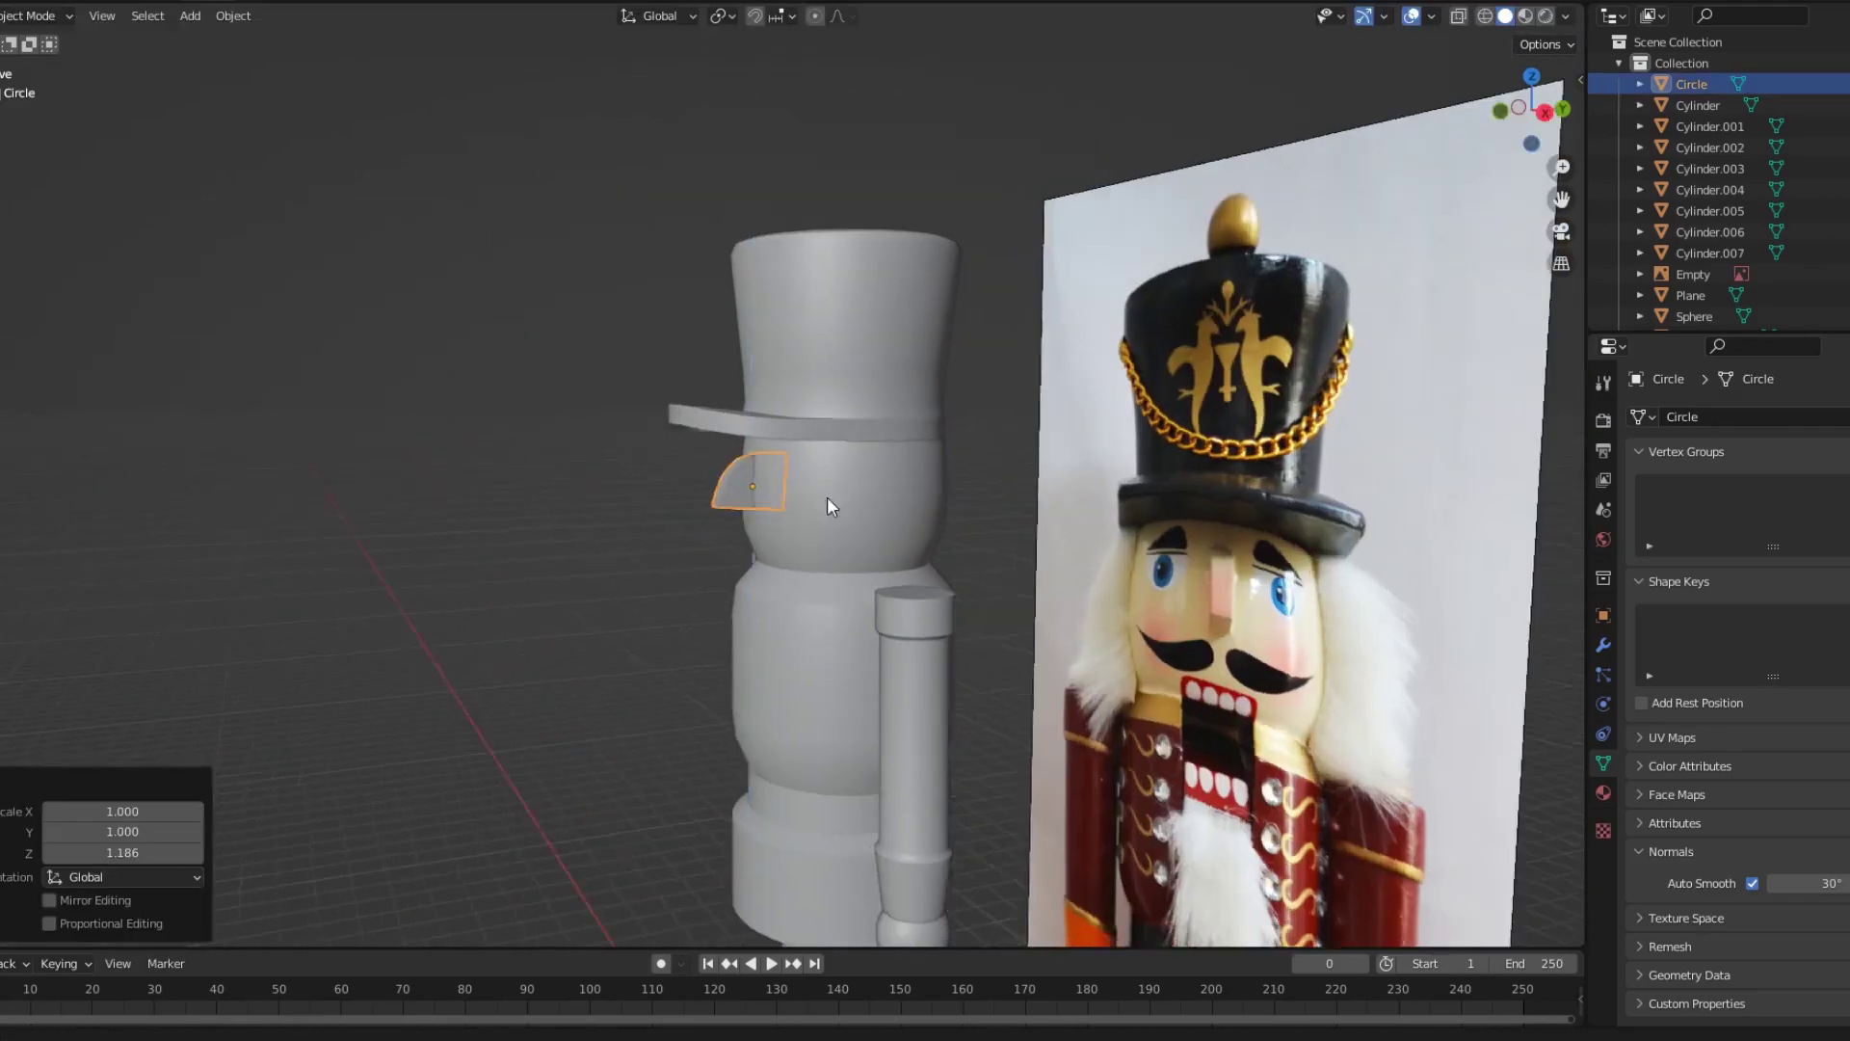
pyautogui.press('KP_1')
pyautogui.press('KP_3')
pyautogui.moveTo(541, 578); pyautogui.dragTo(880, 504, button='middle')
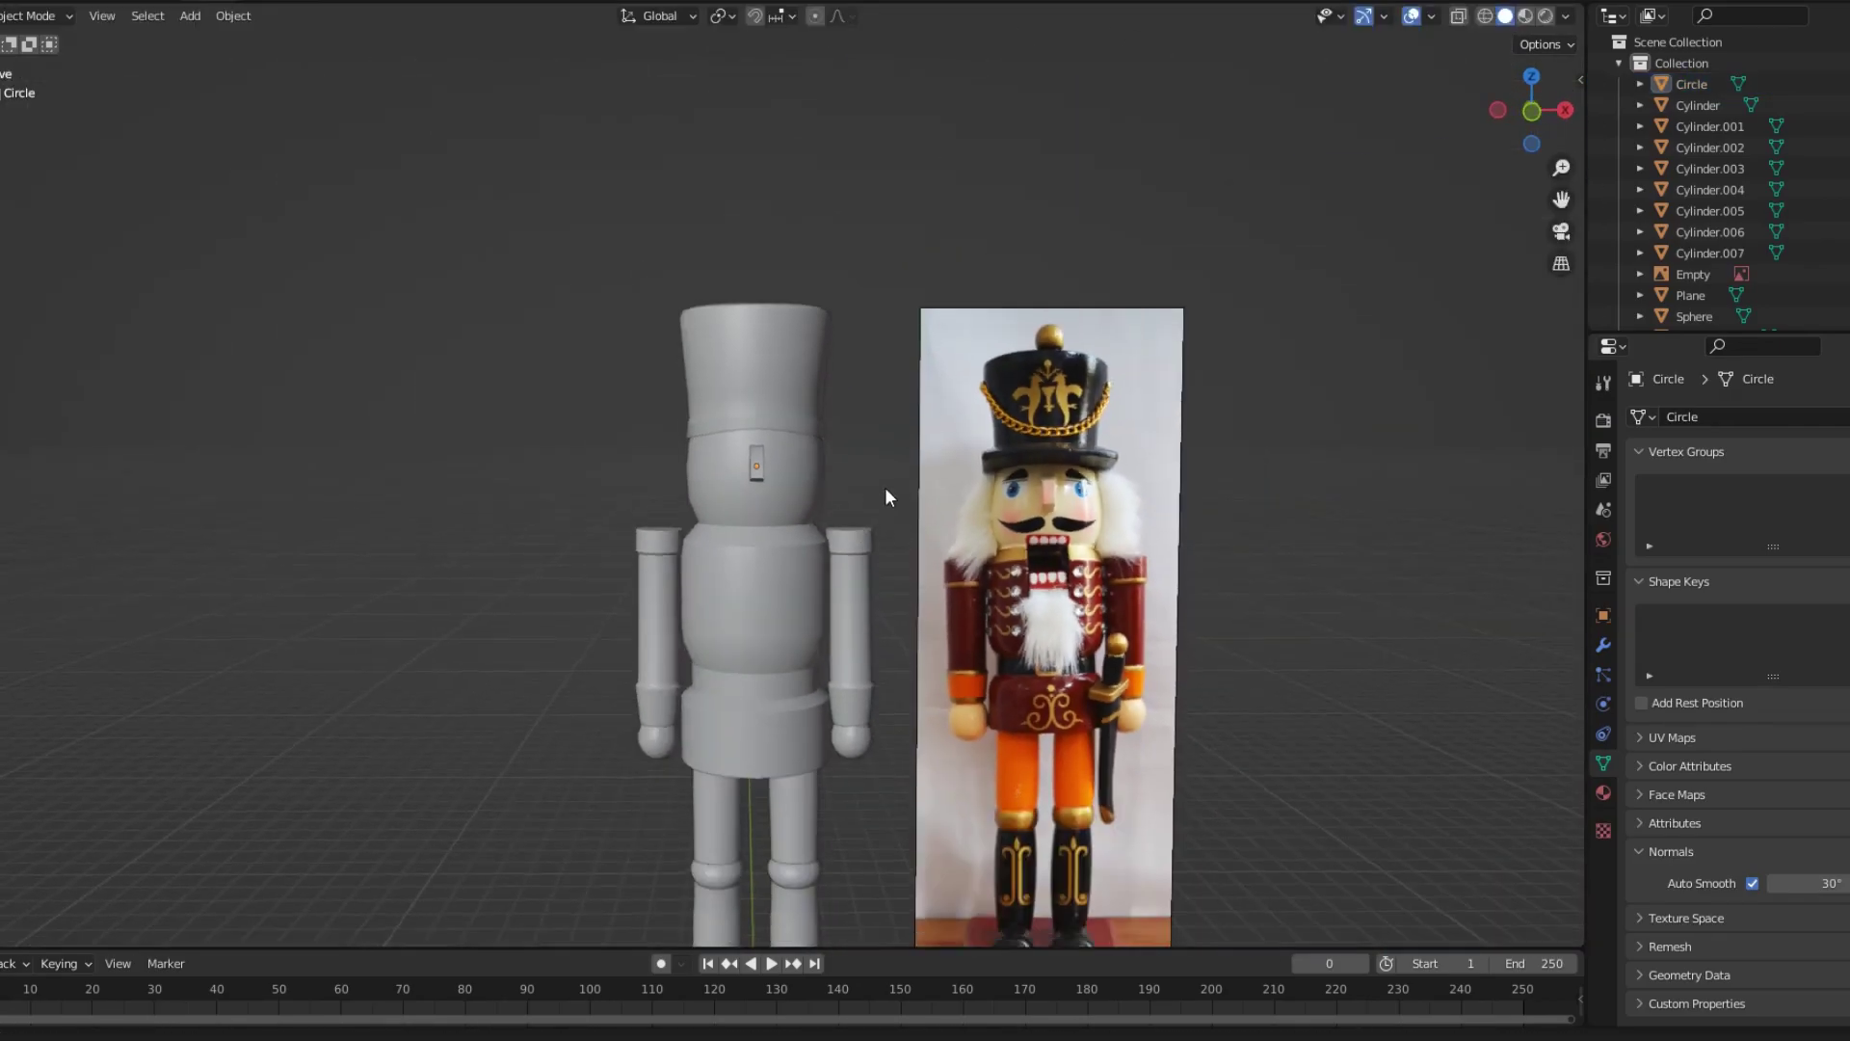
pyautogui.press('KP_Decimal')
pyautogui.scroll(-3, 794, 458)
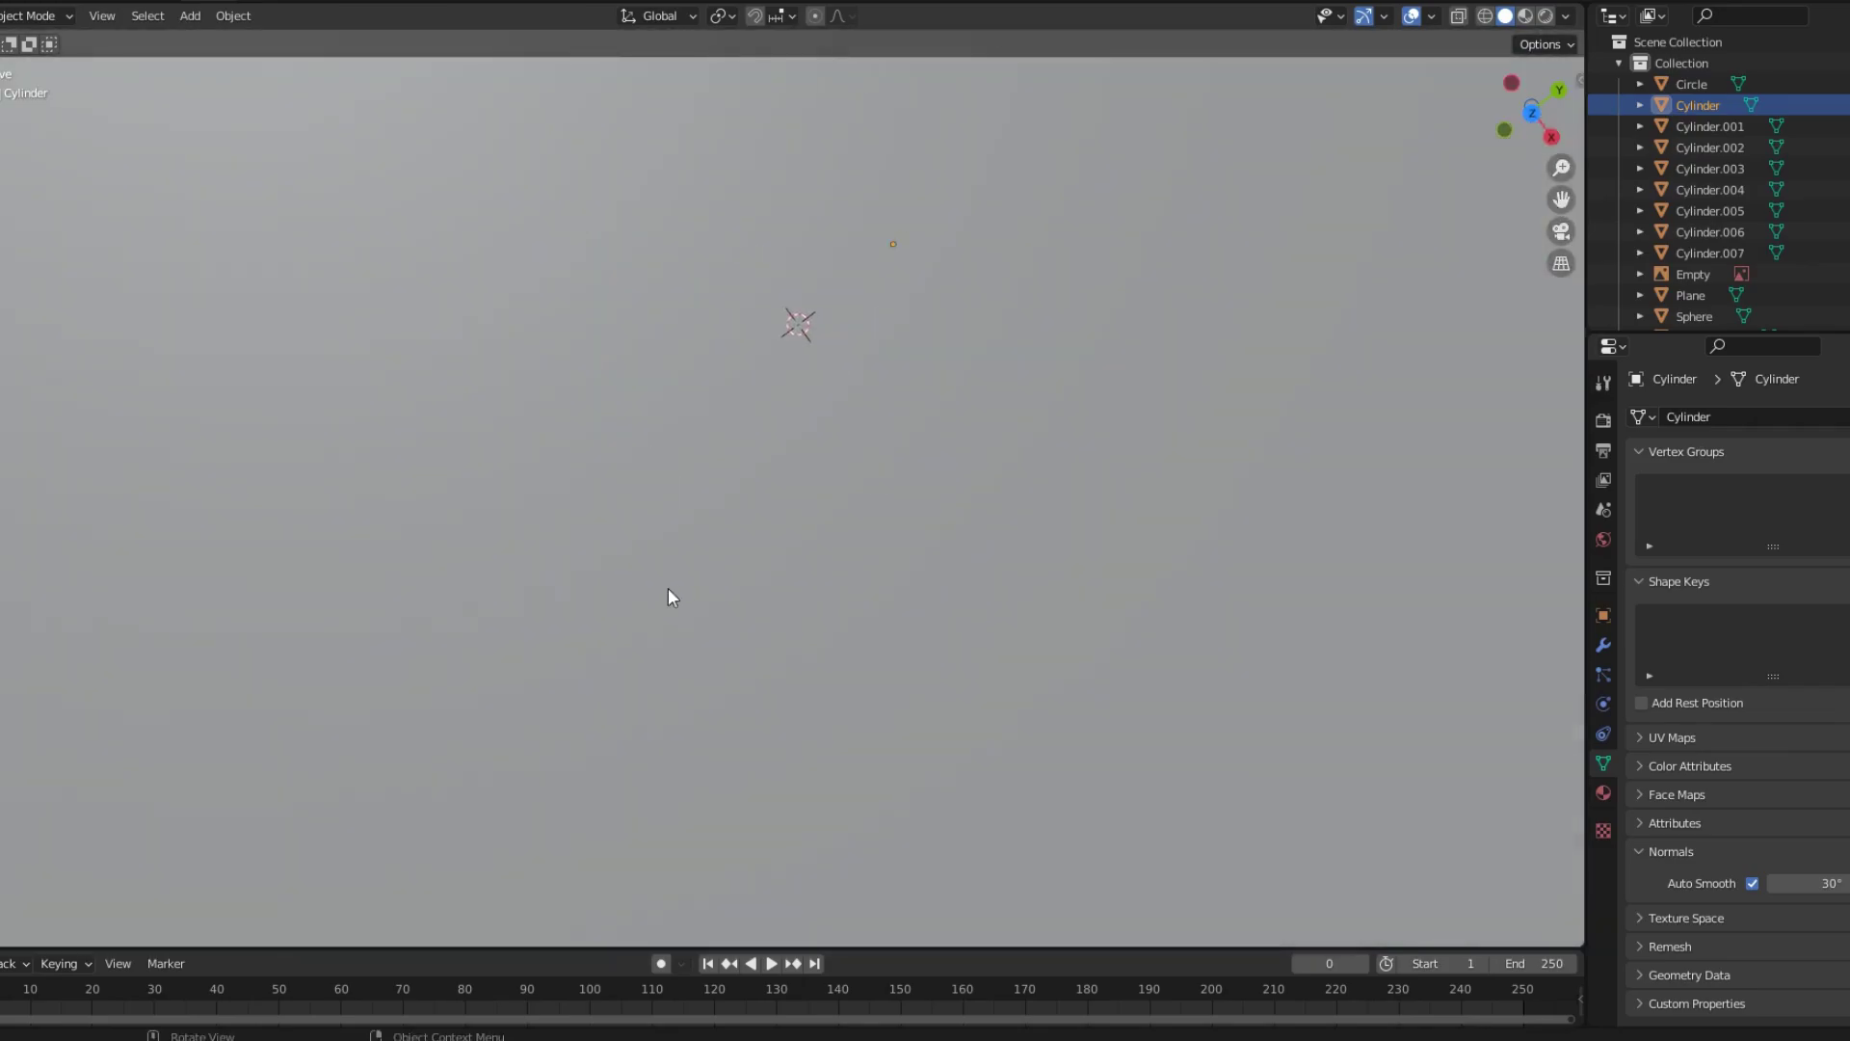
# Add a cube mesh to the scene beside the nutcracker.
pyautogui.click(668, 587)
pyautogui.scroll(-5, 636, 481)
pyautogui.click(877, 511)
pyautogui.scroll(-4, 704, 603)
pyautogui.moveTo(703, 603); pyautogui.dragTo(884, 563, button='middle')
pyautogui.hotkey('shift', 'a')
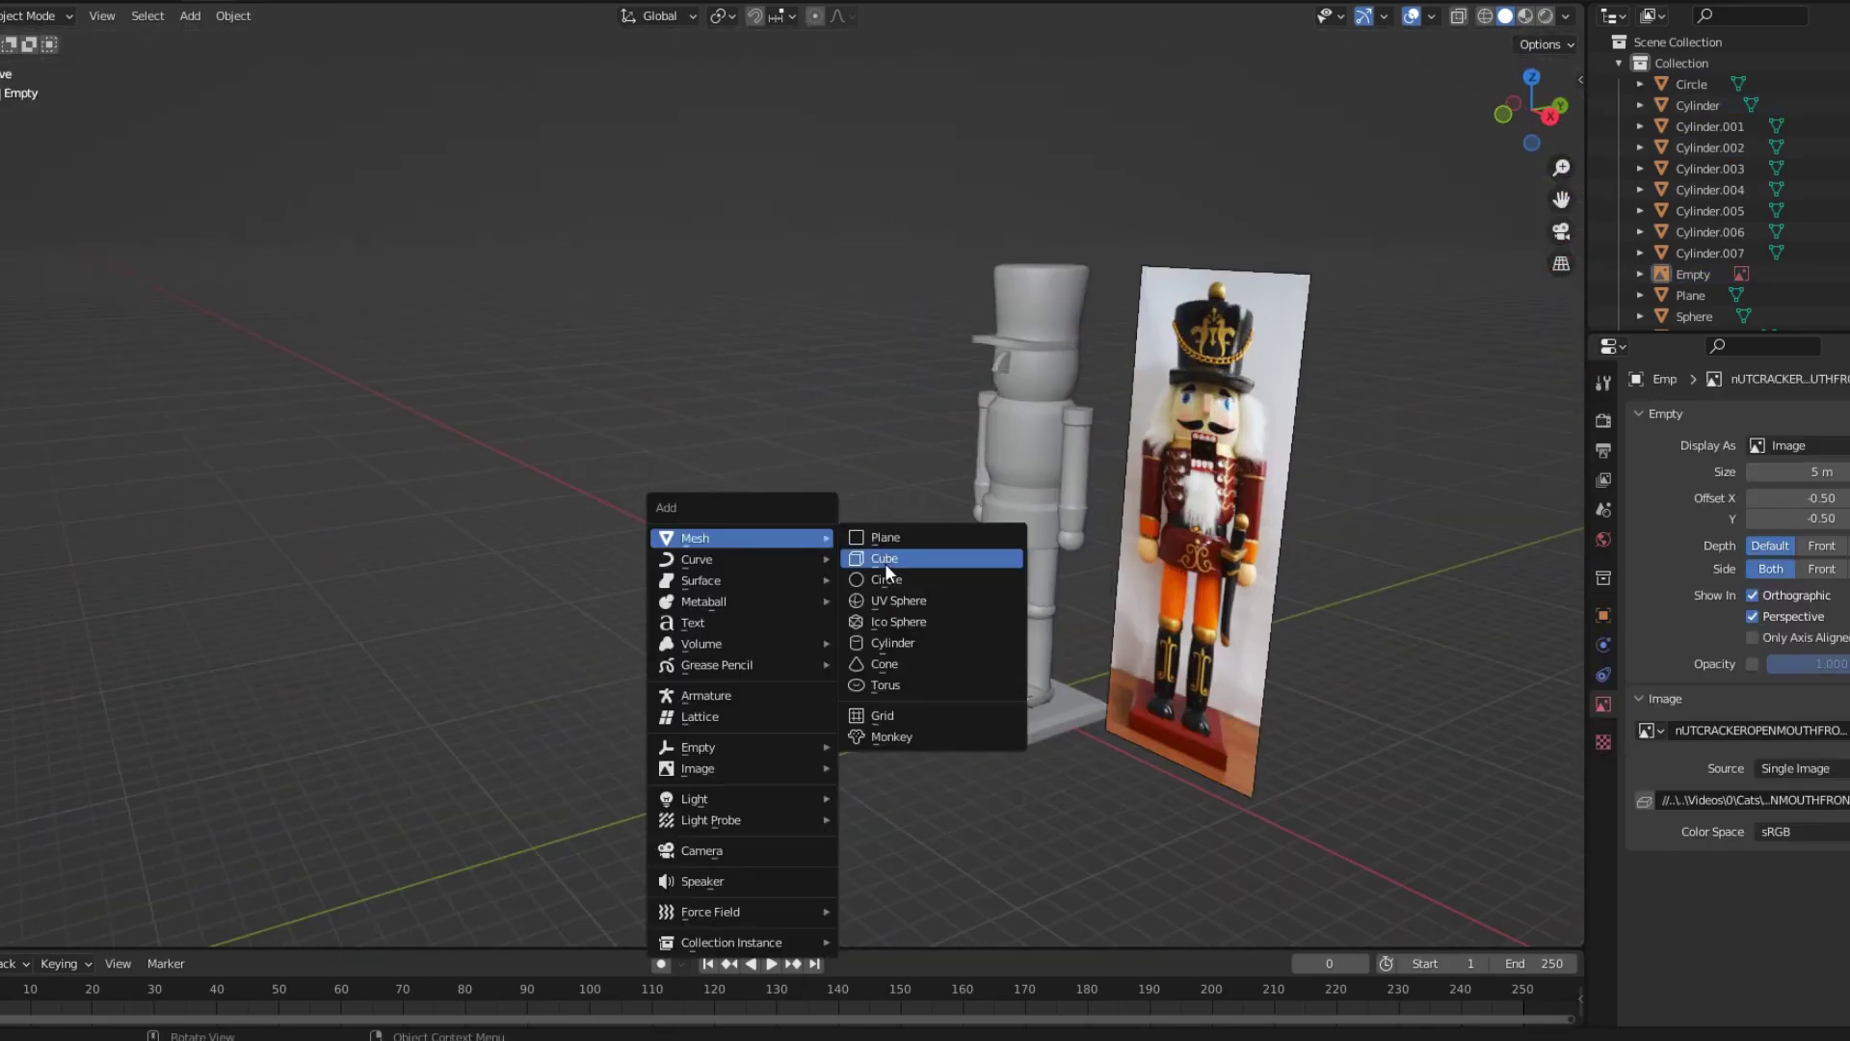
pyautogui.click(885, 563)
# Move the cube onto the torso's chest in front view, with X-ray enabled.
pyautogui.press('KP_1')
pyautogui.press('g')
pyautogui.click(531, 546)
pyautogui.press('g')
pyautogui.press('x')
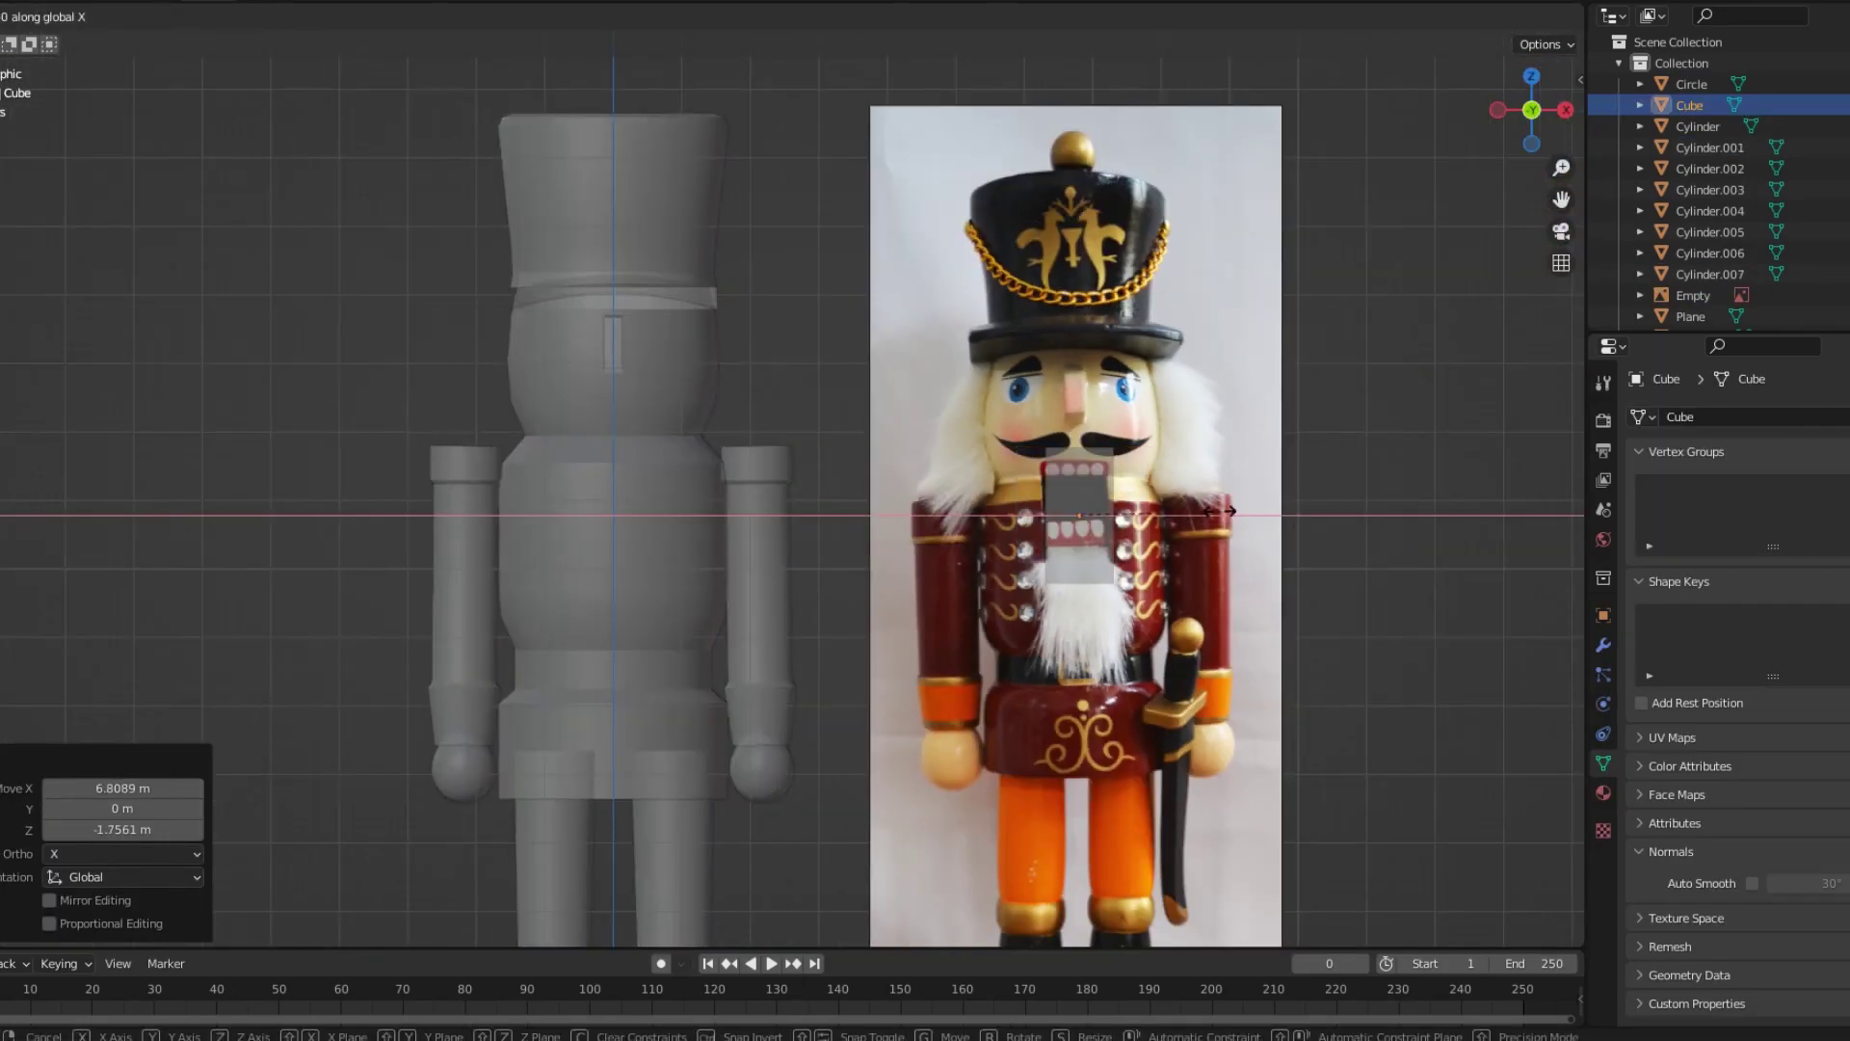
pyautogui.click(1222, 512)
pyautogui.press('n')
pyautogui.press('n')
pyautogui.scroll(2, 883, 480)
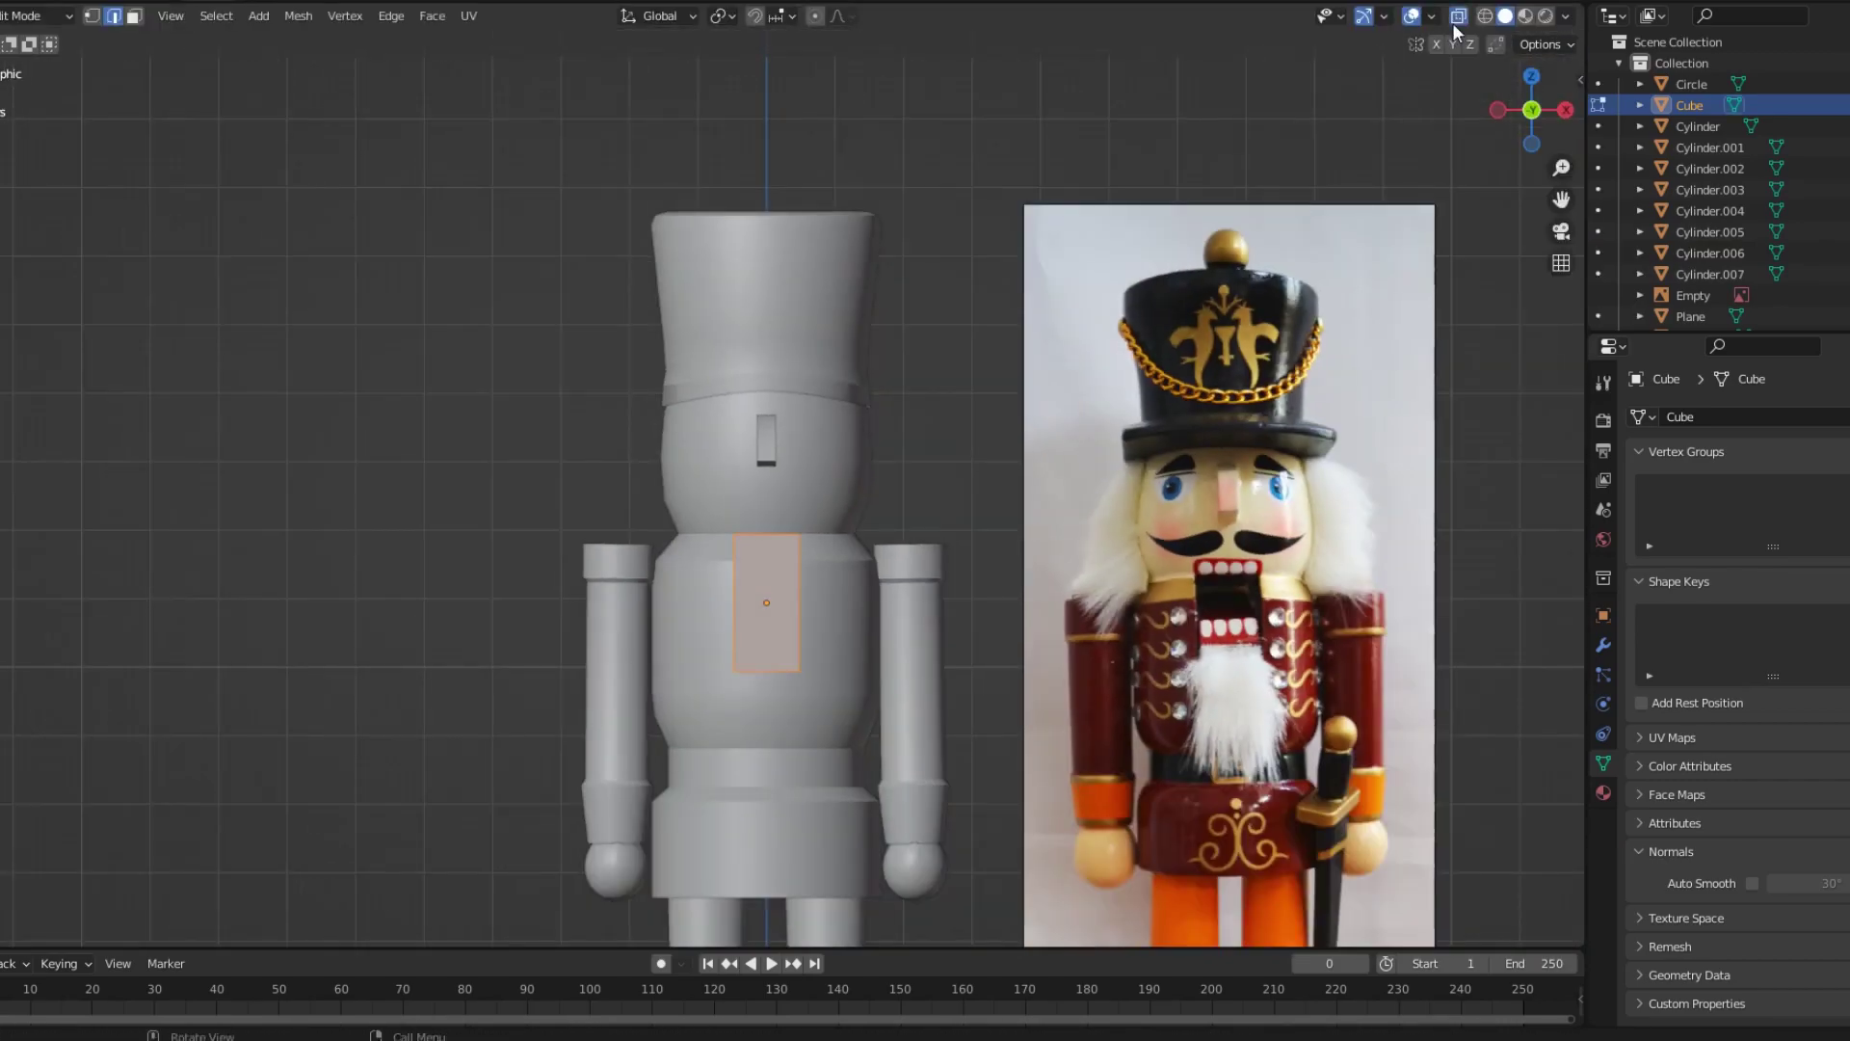
pyautogui.click(1457, 17)
pyautogui.press('g')
pyautogui.press('z')
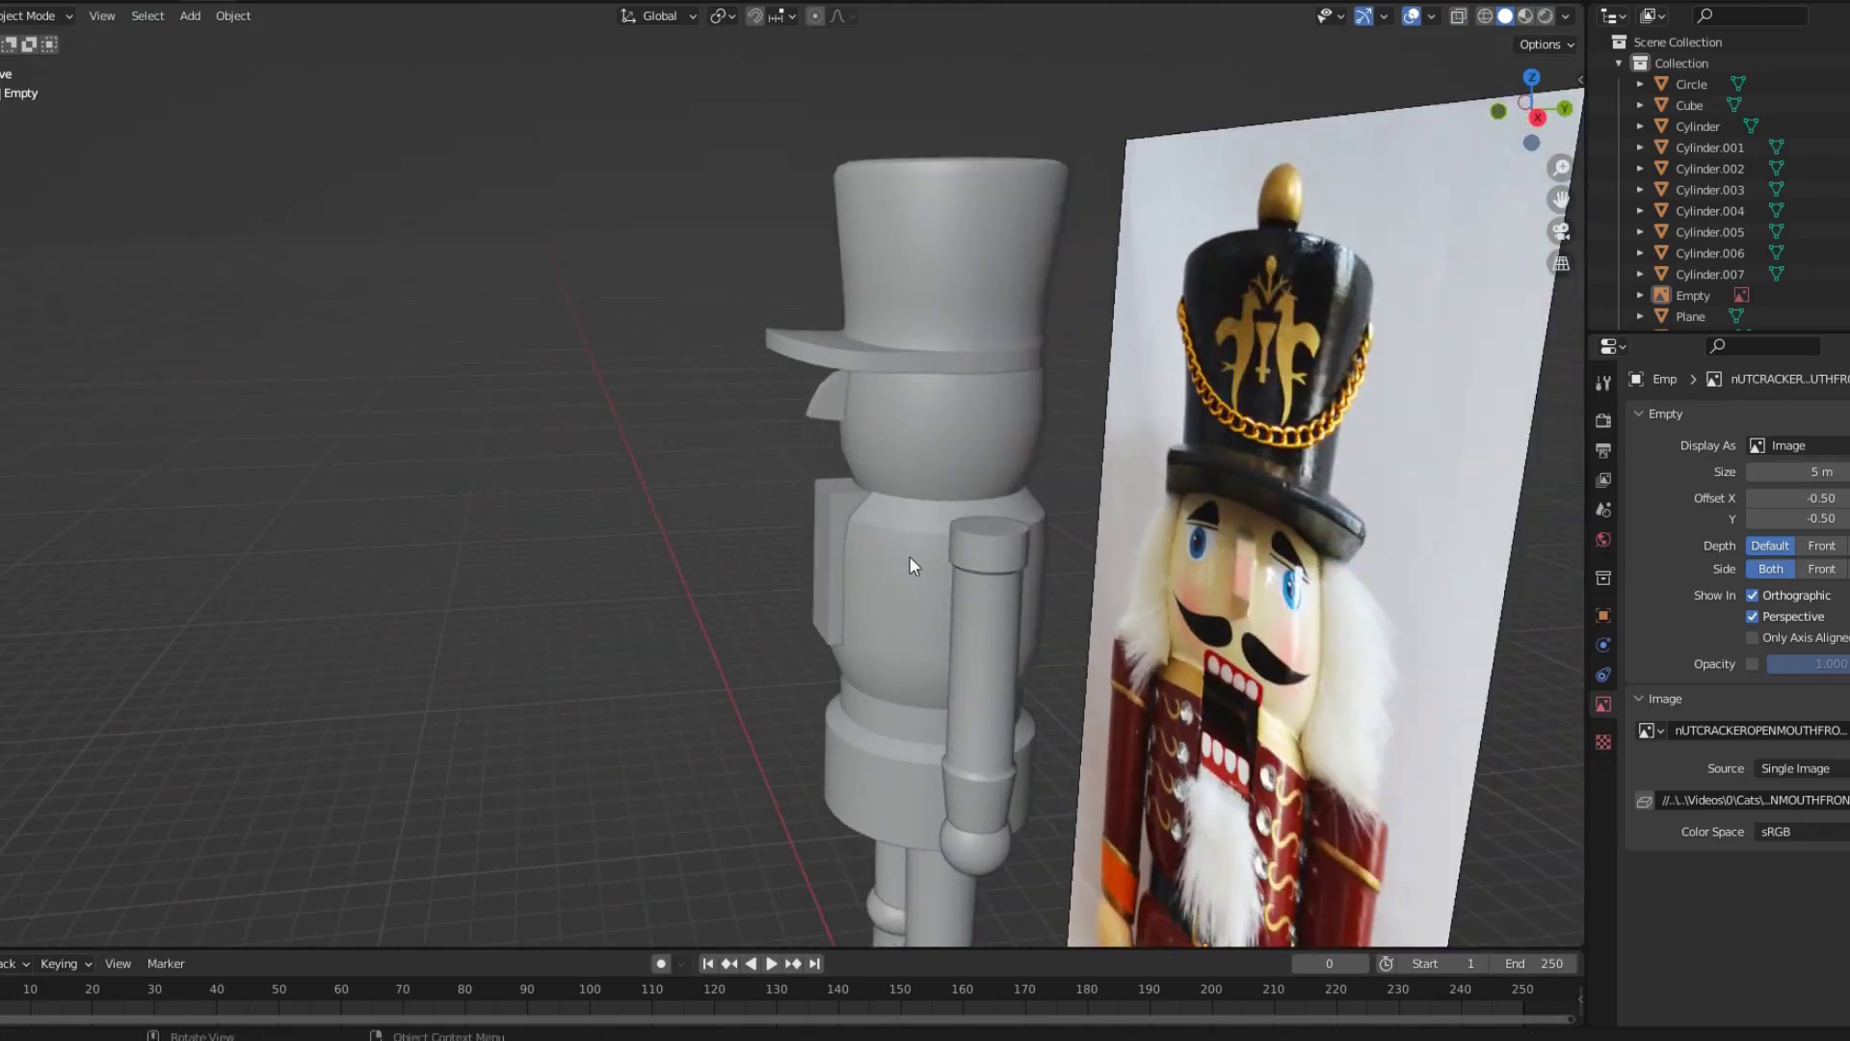
# Give the torso Cylinder a Boolean modifier cutting with the Cube, then reposition the cube.
pyautogui.click(1708, 418)
pyautogui.click(1407, 540)
pyautogui.click(826, 501)
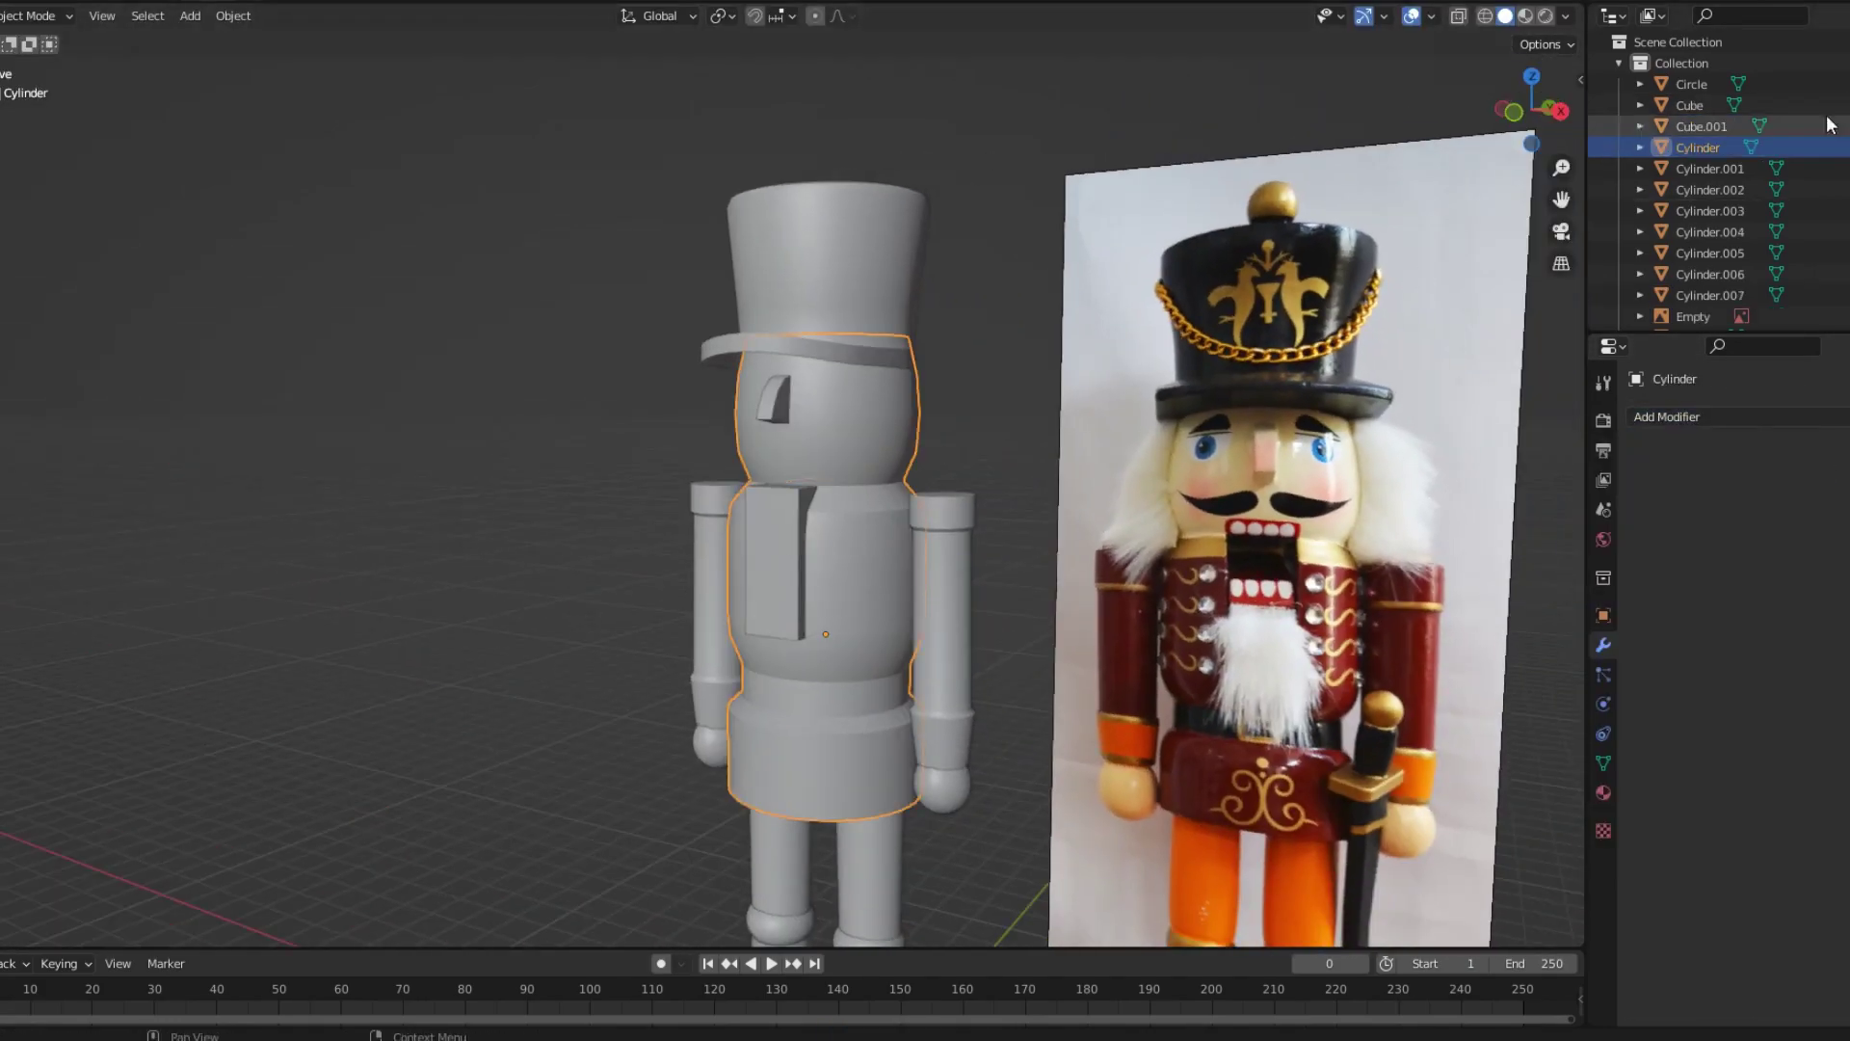
pyautogui.click(1811, 105)
pyautogui.press('g')
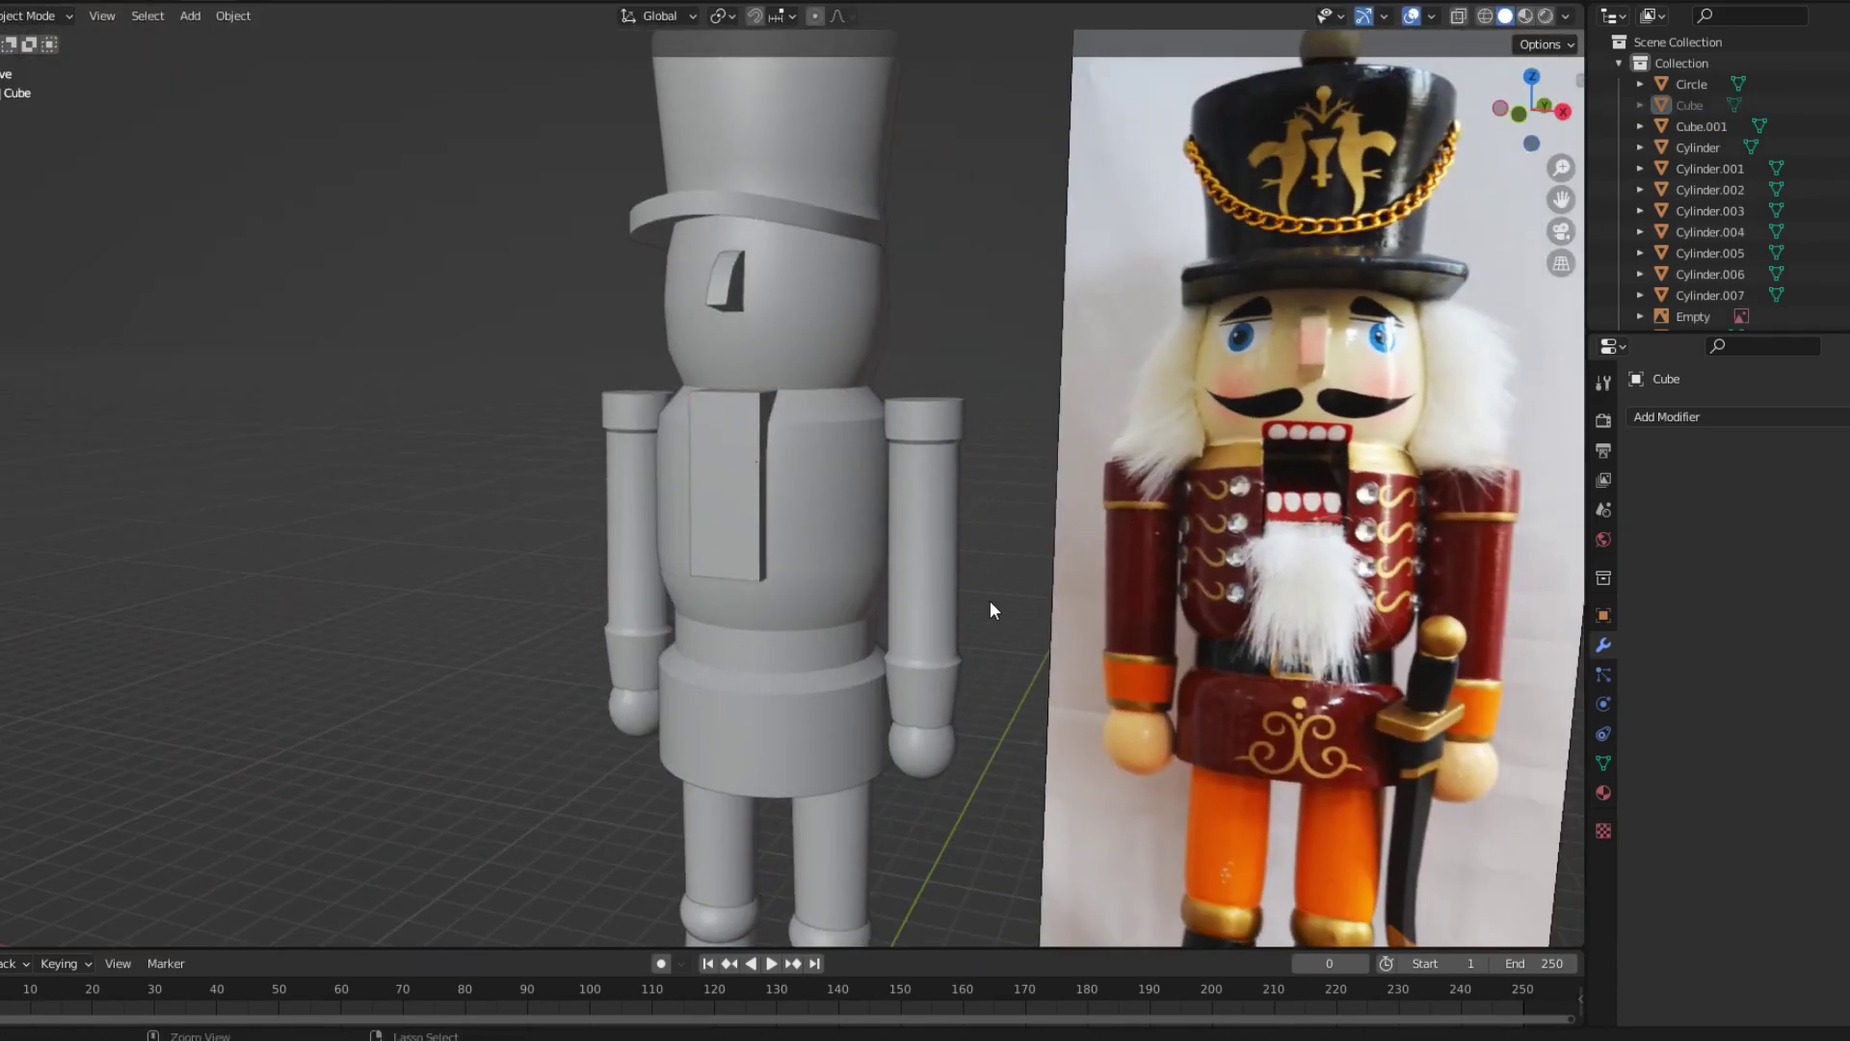
pyautogui.click(844, 591)
# Make a first shape edit on the chest panel, then return to the front view.
pyautogui.press('Tab')
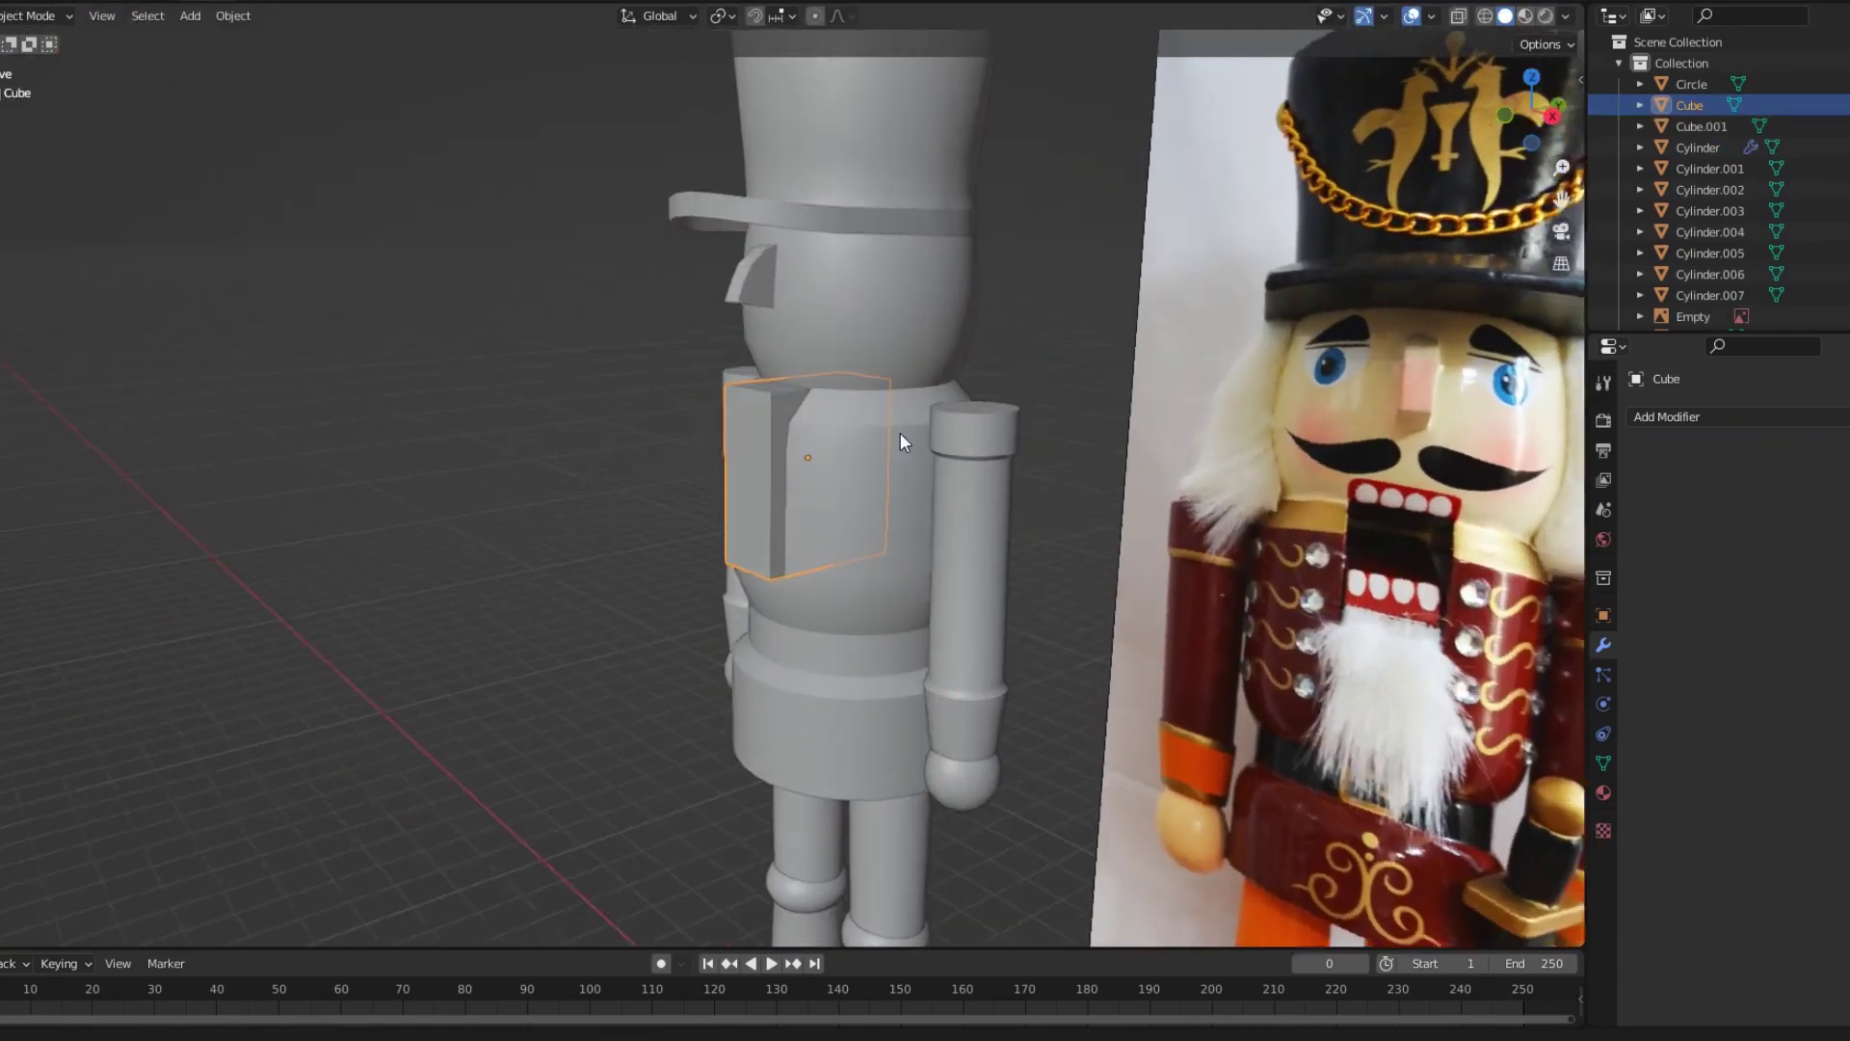
pyautogui.moveTo(900, 432); pyautogui.dragTo(981, 655, button='middle')
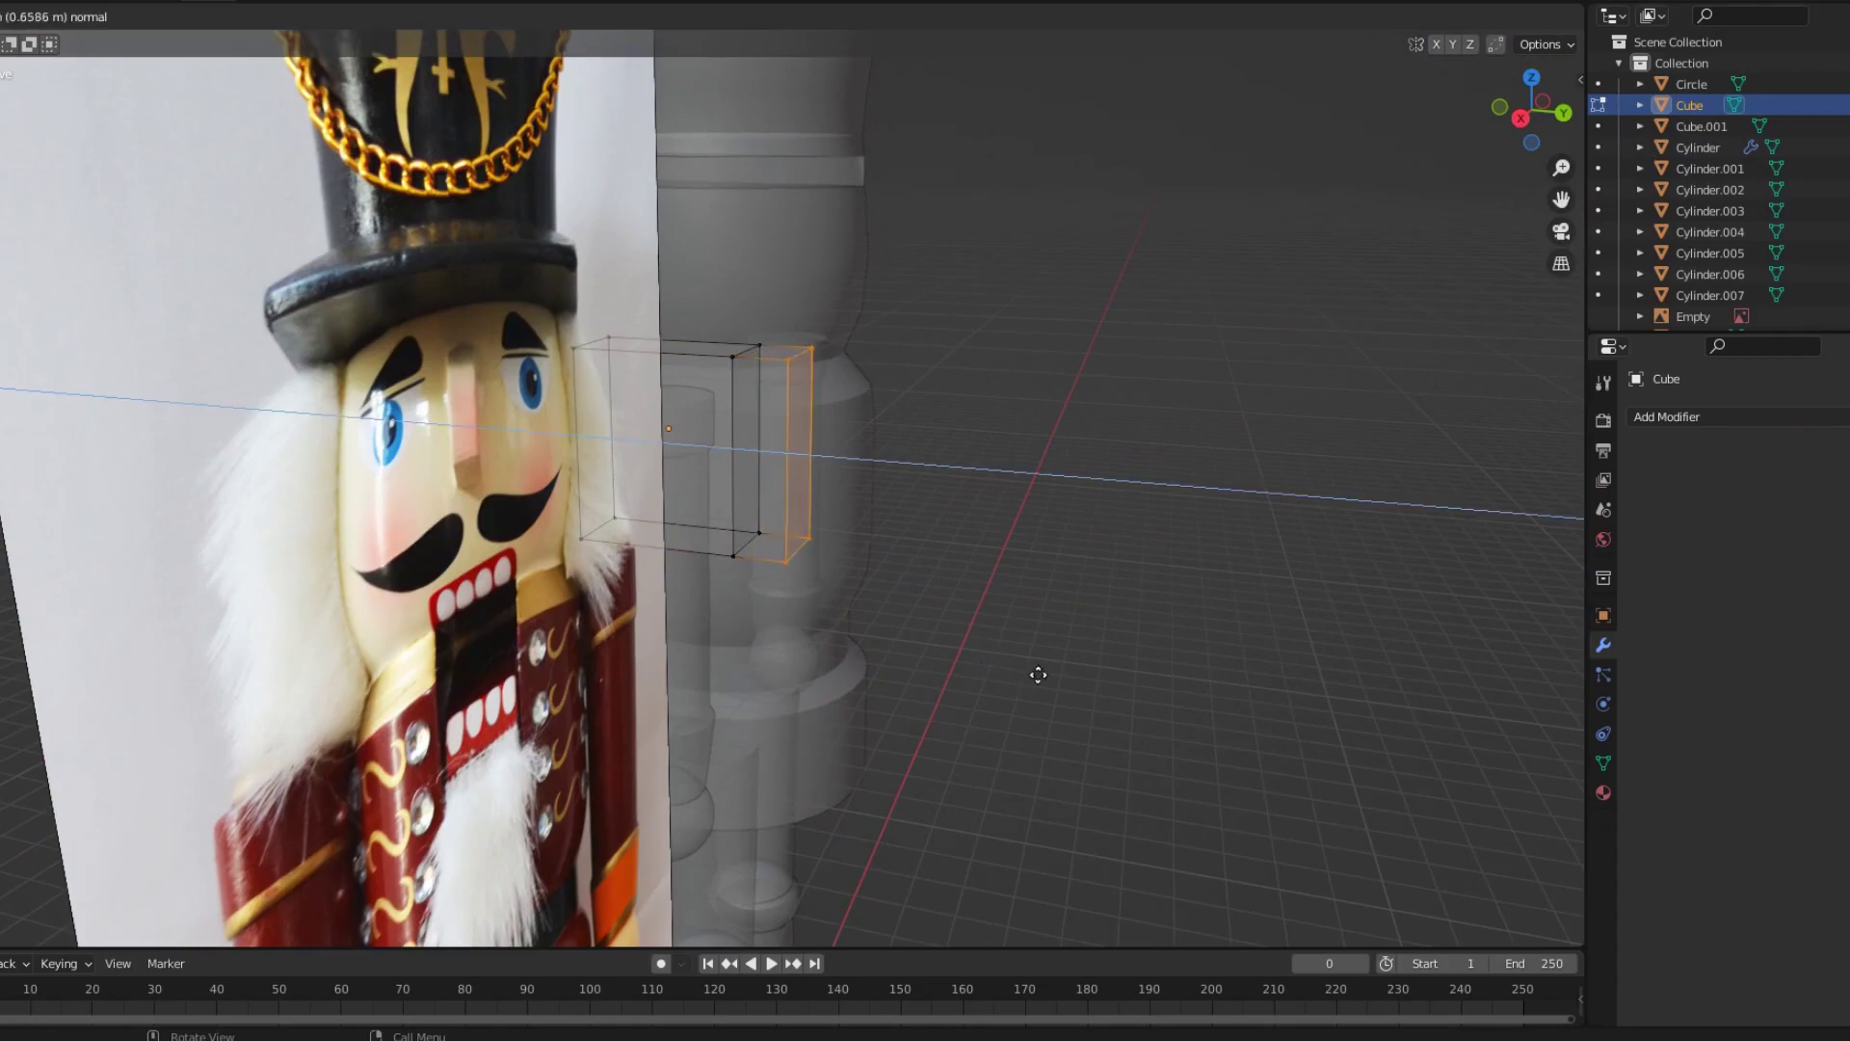
pyautogui.click(1140, 748)
pyautogui.press('Tab')
pyautogui.moveTo(1140, 748)
pyautogui.mouseDown(button='middle')
pyautogui.moveTo(1116, 509)
pyautogui.moveTo(528, 483)
pyautogui.mouseUp(button='middle')
pyautogui.scroll(2, 1116, 509)
# Bevel the chest panel's edge and slide the new bevel edge along the panel.
pyautogui.click(709, 457)
pyautogui.moveTo(1027, 493)
pyautogui.mouseDown(button='middle')
pyautogui.moveTo(847, 494)
pyautogui.moveTo(730, 466)
pyautogui.moveTo(828, 515)
pyautogui.mouseUp(button='middle')
pyautogui.press('Tab')
pyautogui.click(738, 480)
pyautogui.press('KP_Decimal')
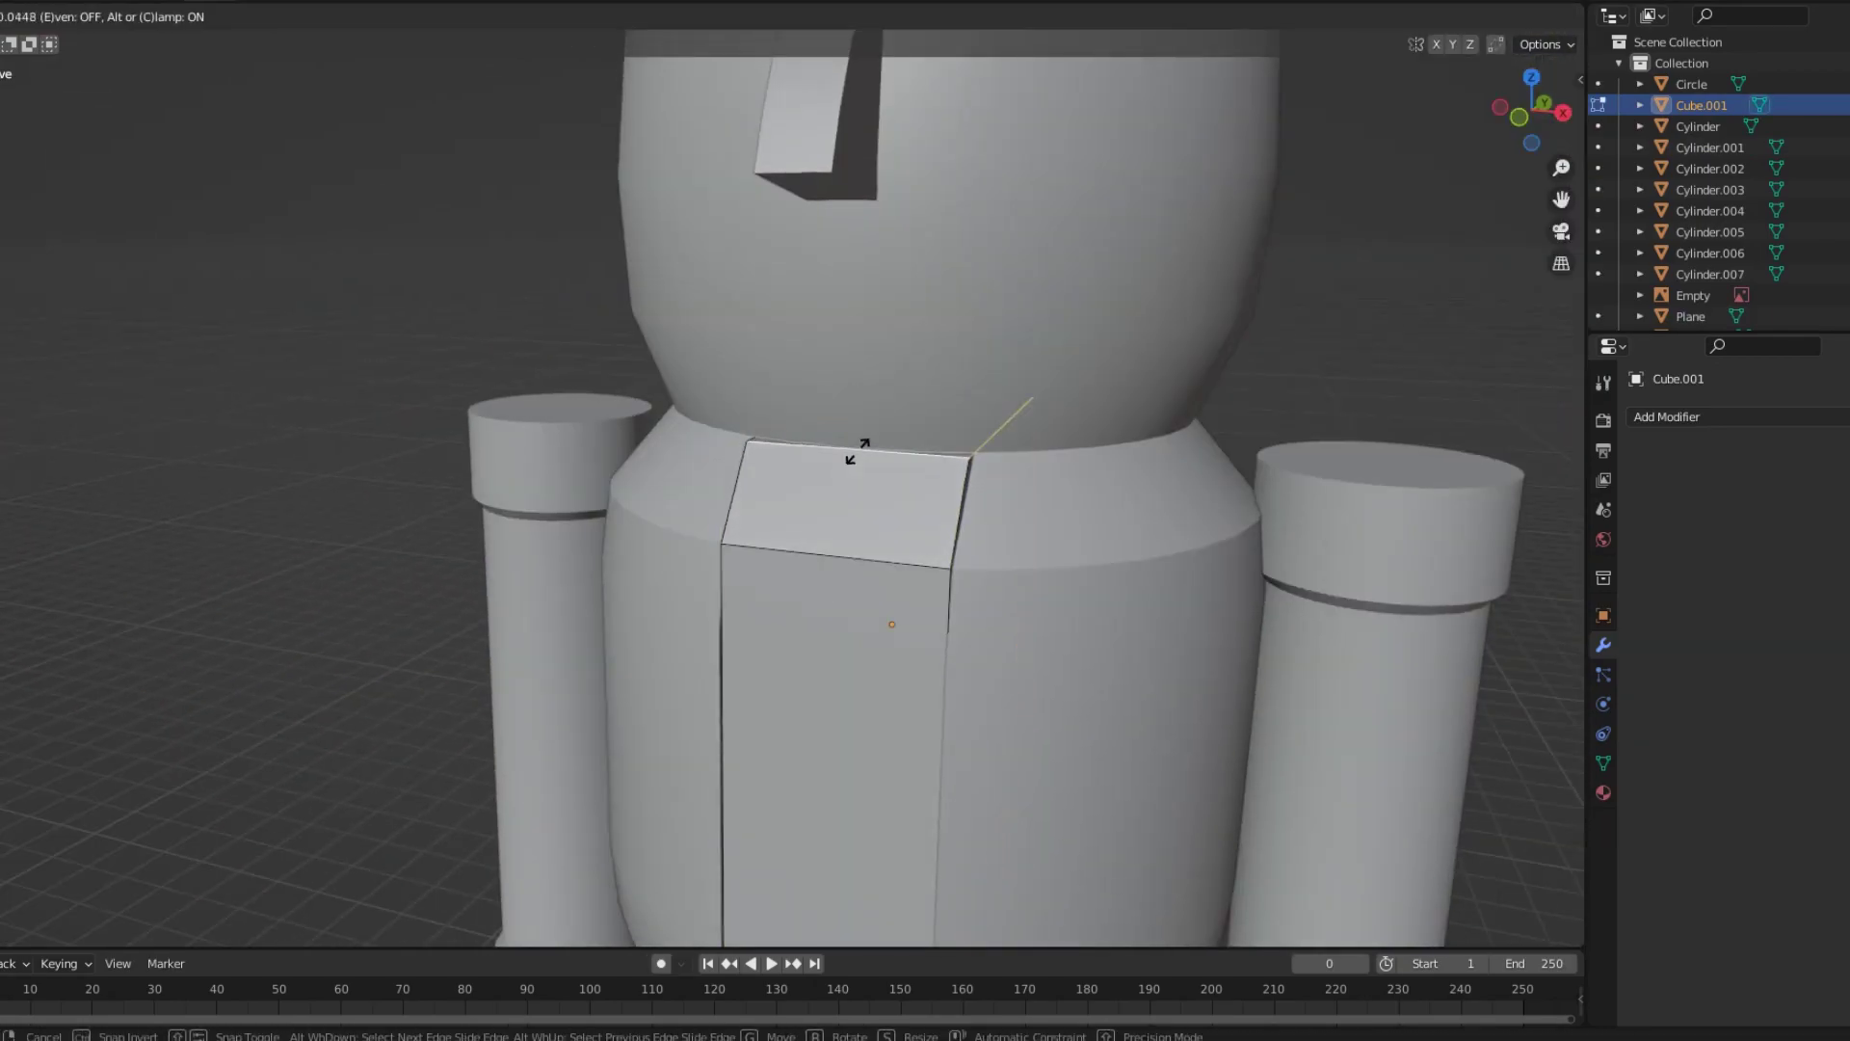
pyautogui.click(858, 450)
pyautogui.scroll(-5, 536, 478)
pyautogui.press('Tab')
pyautogui.moveTo(1116, 581); pyautogui.dragTo(623, 679, button='middle')
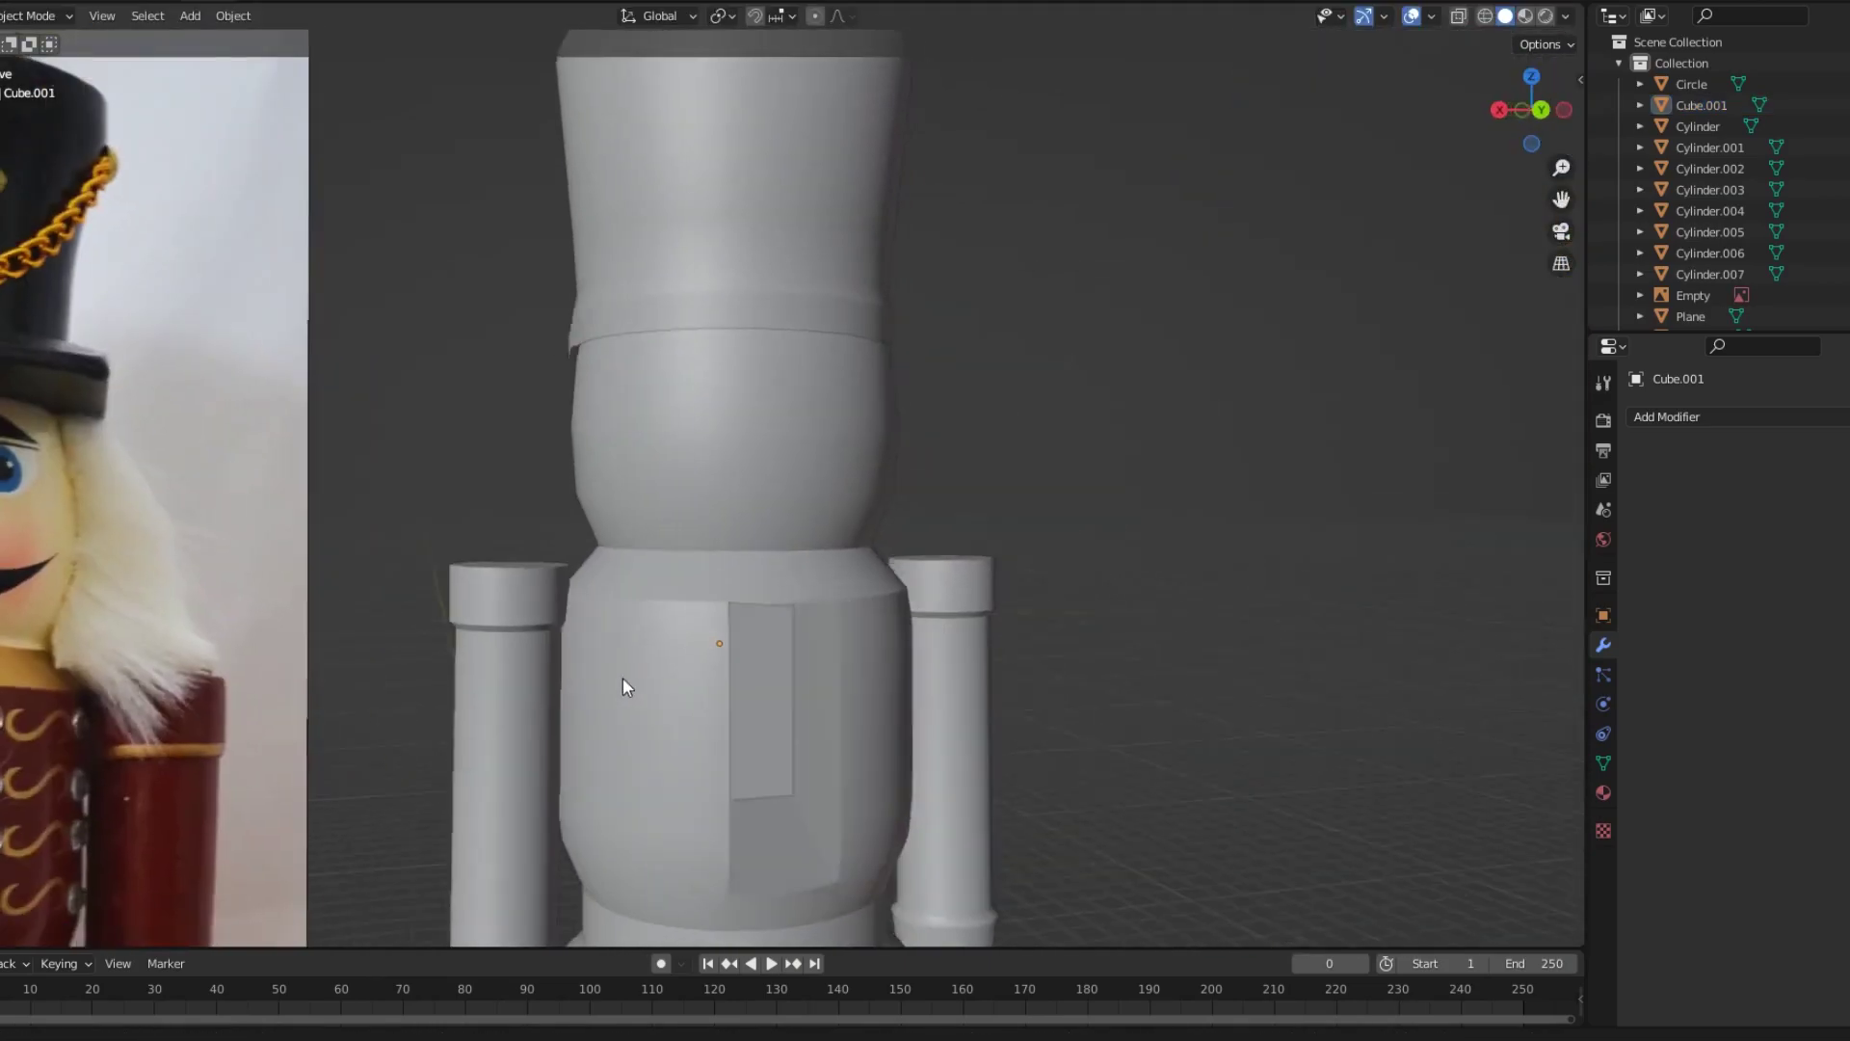
# Move the flap section vertically along Z and tilt it in side view.
pyautogui.press('Tab')
pyautogui.moveTo(763, 684); pyautogui.dragTo(1038, 698, button='middle')
pyautogui.press('g')
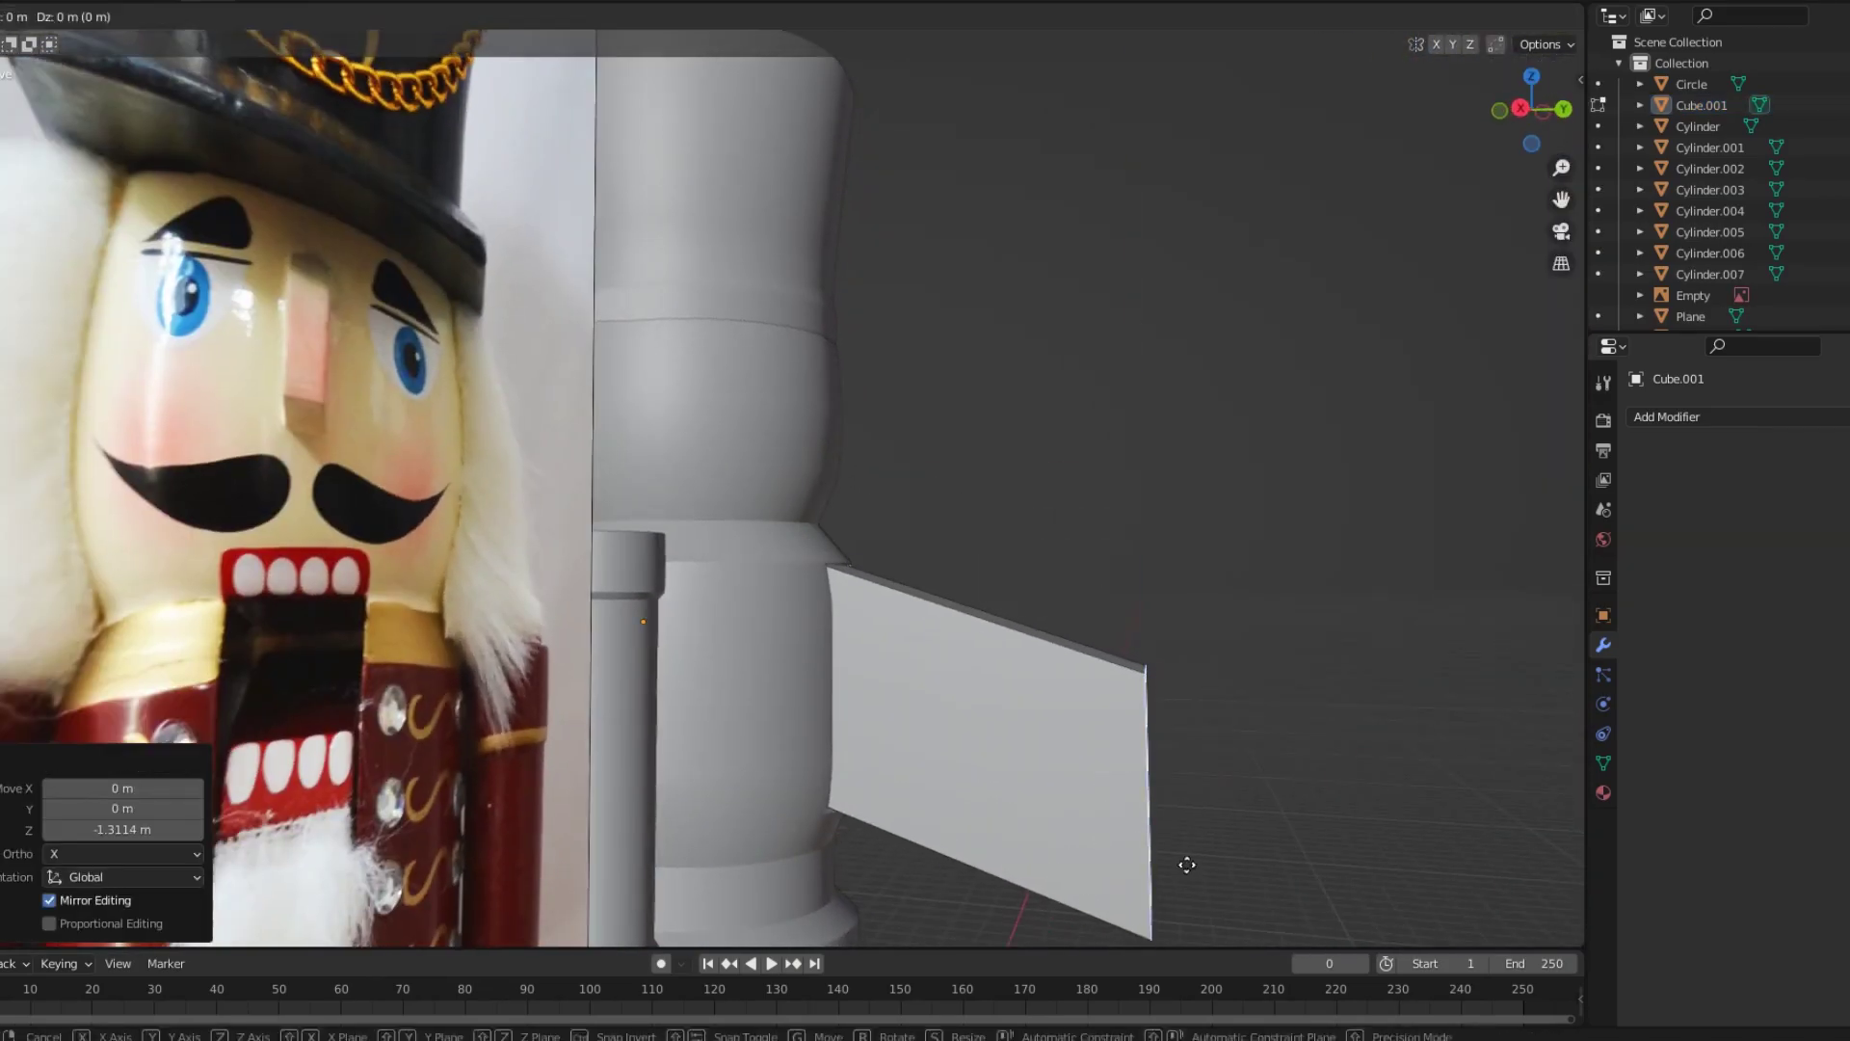
pyautogui.scroll(-3, 1099, 856)
pyautogui.moveTo(1099, 855); pyautogui.dragTo(894, 645, button='middle')
pyautogui.press('z')
pyautogui.scroll(4, 1146, 725)
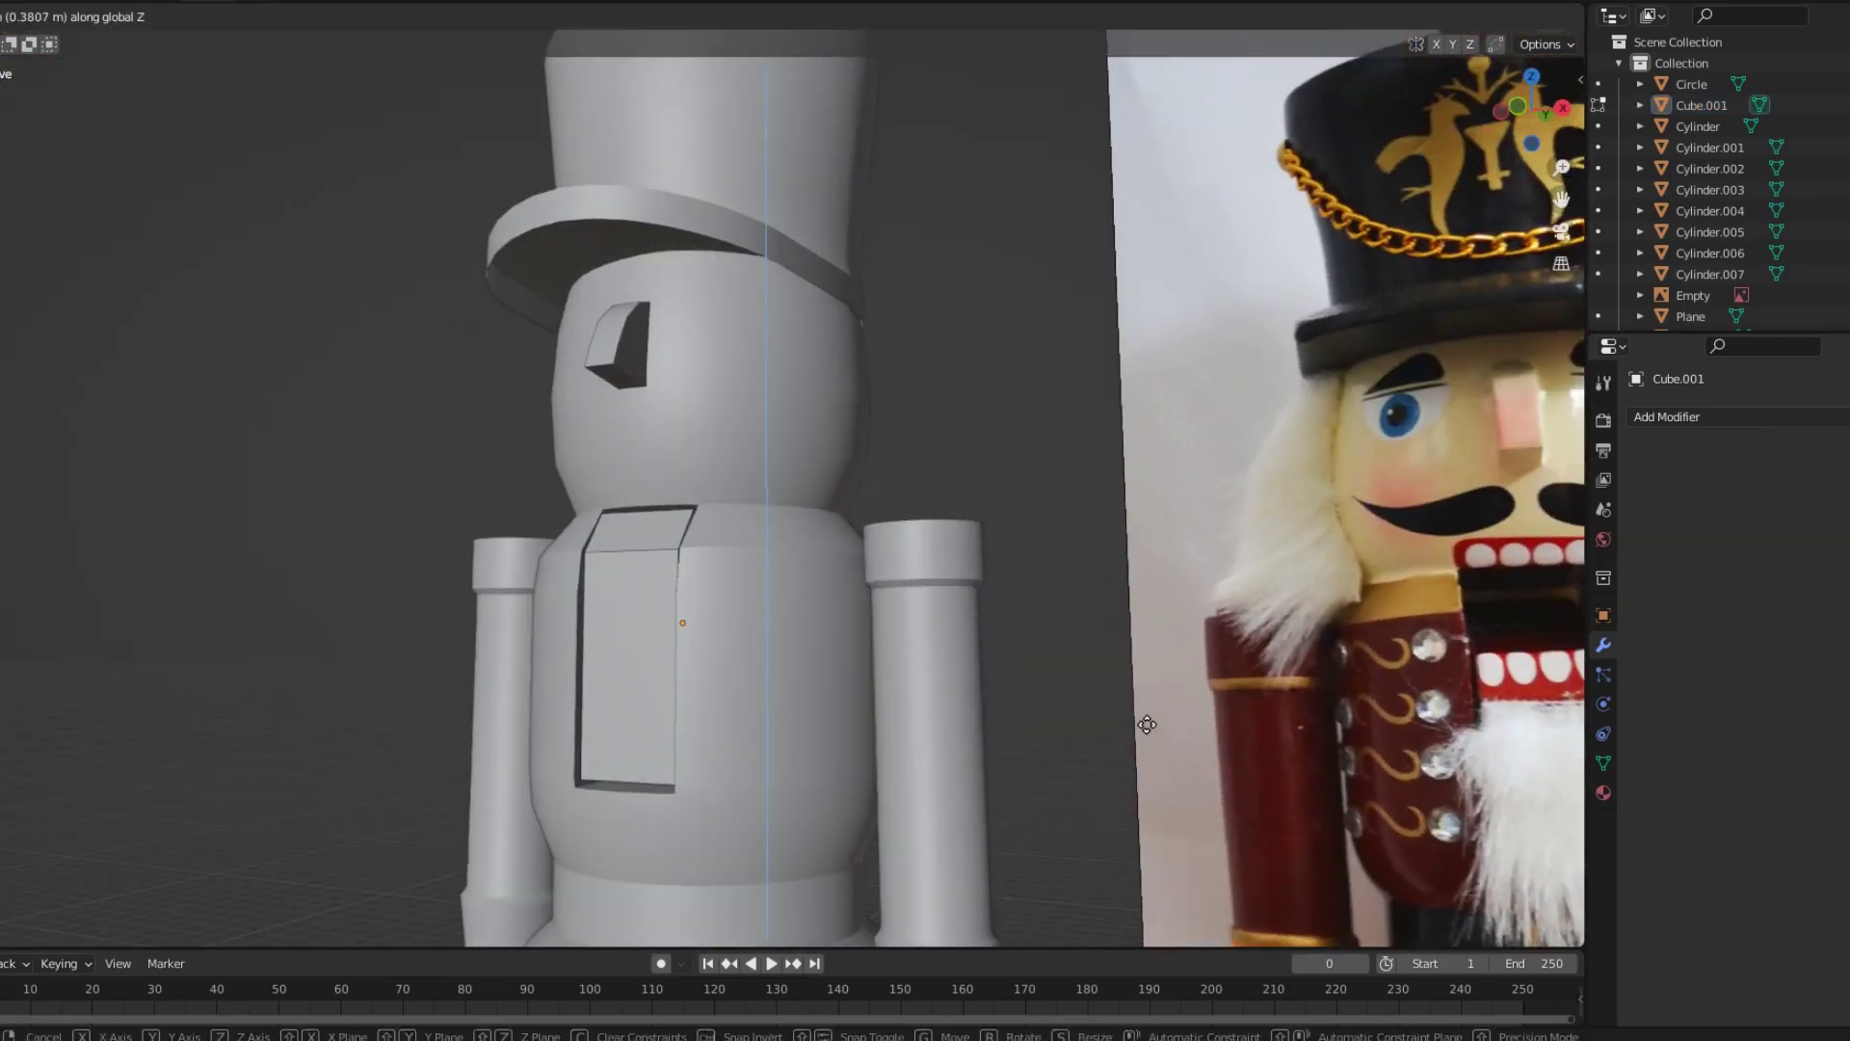
pyautogui.moveTo(1147, 725); pyautogui.dragTo(1060, 771, button='middle')
pyautogui.press('KP_3')
pyautogui.press('r')
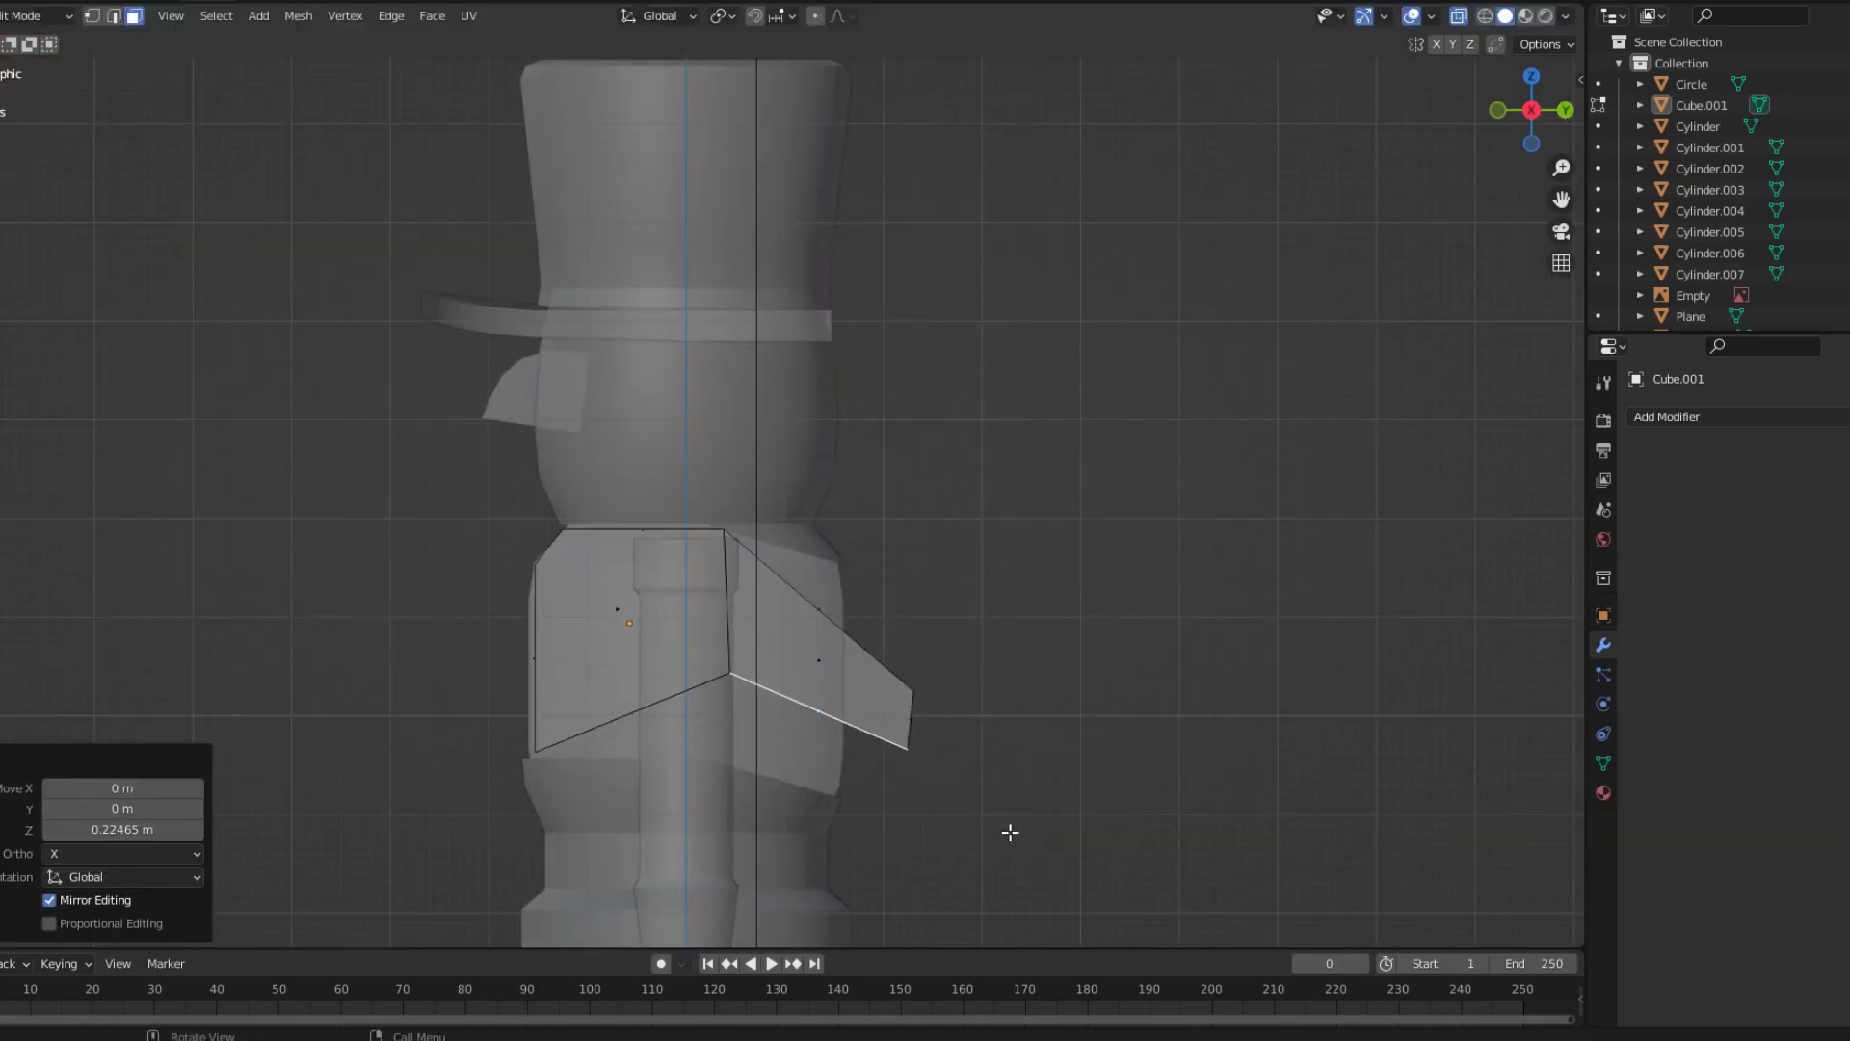
pyautogui.moveTo(993, 831)
pyautogui.mouseDown(button='middle')
pyautogui.moveTo(1115, 760)
pyautogui.moveTo(1053, 710)
pyautogui.moveTo(1069, 852)
pyautogui.moveTo(1189, 809)
pyautogui.moveTo(990, 673)
pyautogui.moveTo(1023, 693)
pyautogui.moveTo(759, 652)
pyautogui.moveTo(940, 553)
pyautogui.moveTo(896, 617)
pyautogui.moveTo(822, 649)
pyautogui.moveTo(1073, 567)
pyautogui.mouseUp(button='middle')
pyautogui.click(1068, 852)
pyautogui.press('Tab')
# Set the chest panel's front-back depth along Y, then rotate and stretch the flap.
pyautogui.press('g')
pyautogui.press('y')
pyautogui.click(979, 575)
pyautogui.press('Tab')
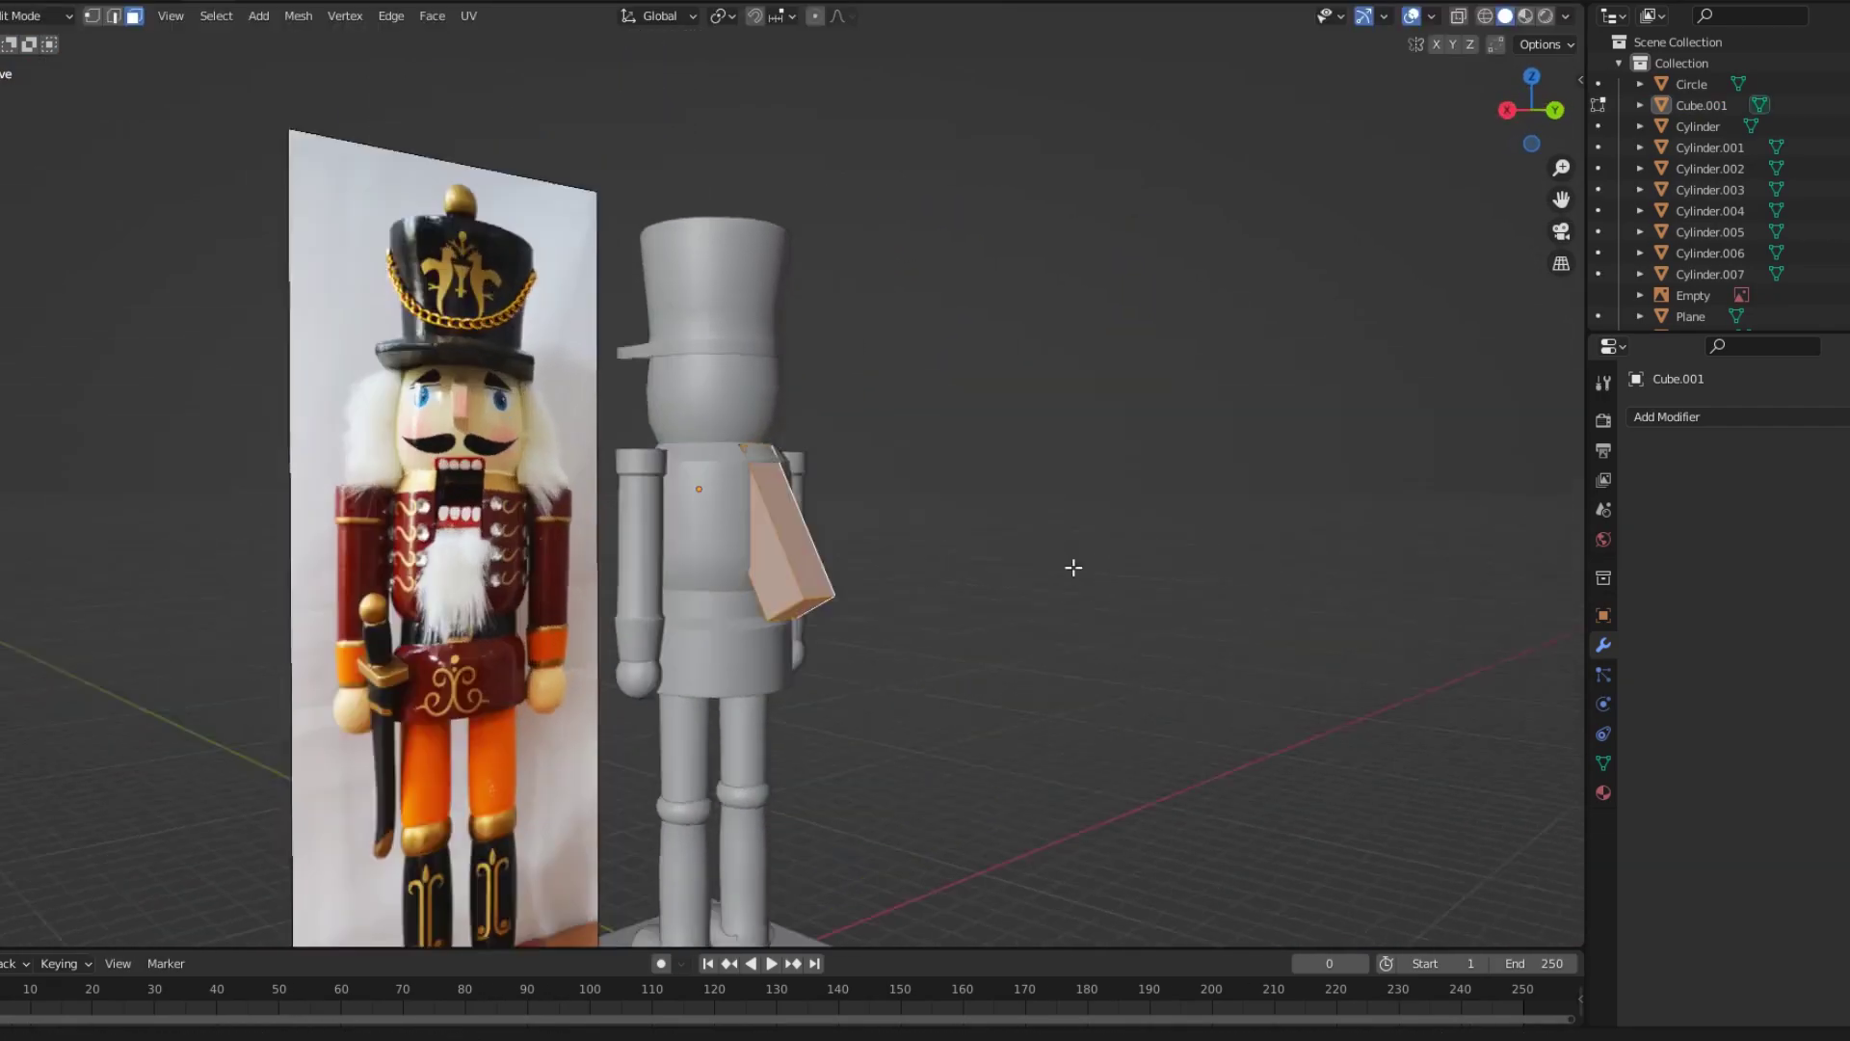
pyautogui.press('KP_3')
pyautogui.press('r')
pyautogui.click(1037, 647)
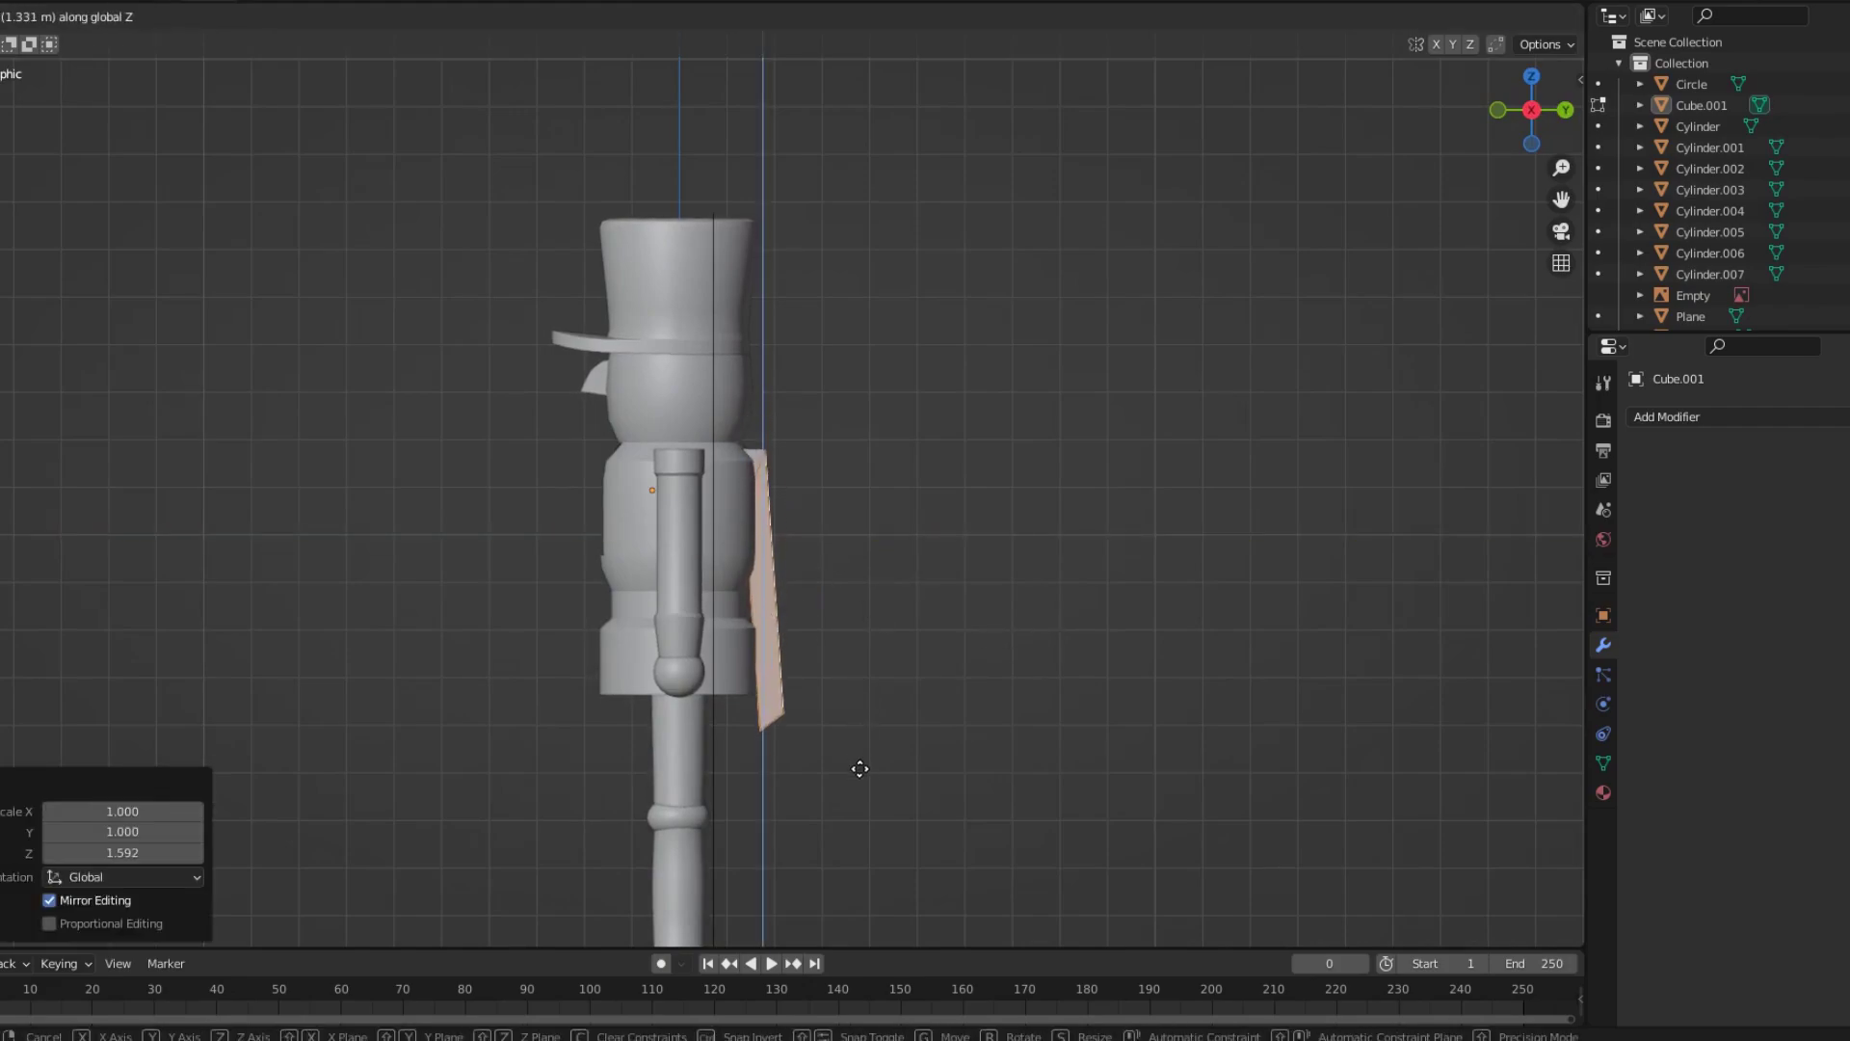
pyautogui.click(859, 774)
# Set Cylinder.002 as the Boolean cutting object using the eyedropper.
pyautogui.moveTo(859, 775)
pyautogui.mouseDown(button='middle')
pyautogui.moveTo(732, 501)
pyautogui.moveTo(962, 538)
pyautogui.moveTo(727, 510)
pyautogui.mouseUp(button='middle')
pyautogui.press('KP_3')
pyautogui.click(874, 760)
pyautogui.press('Tab')
pyautogui.click(693, 481)
pyautogui.click(1836, 535)
pyautogui.press('Escape')
# Reselect the chest panel in Edit Mode with X-ray on, viewed from the front.
pyautogui.click(650, 513)
pyautogui.scroll(4, 726, 510)
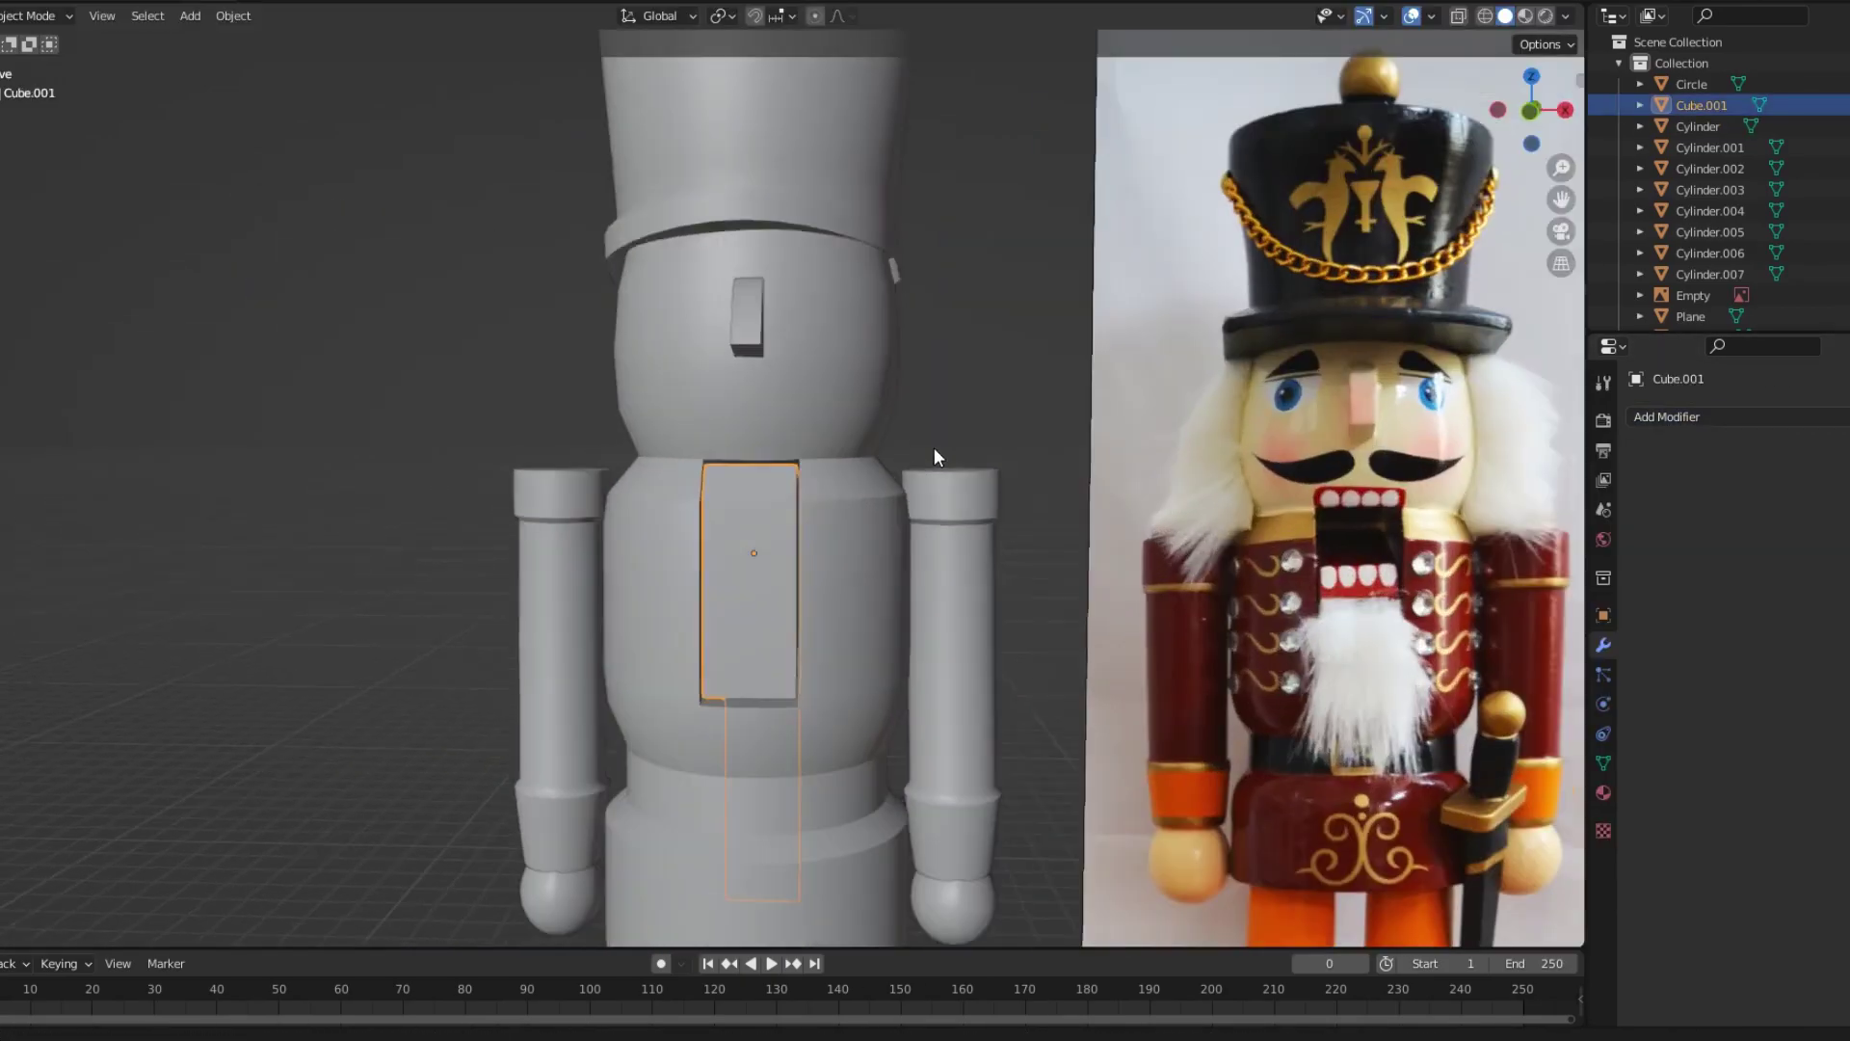
pyautogui.moveTo(934, 449); pyautogui.dragTo(967, 444, button='middle')
pyautogui.press('Tab')
pyautogui.hotkey('alt', 'z')
pyautogui.scroll(-3, 968, 376)
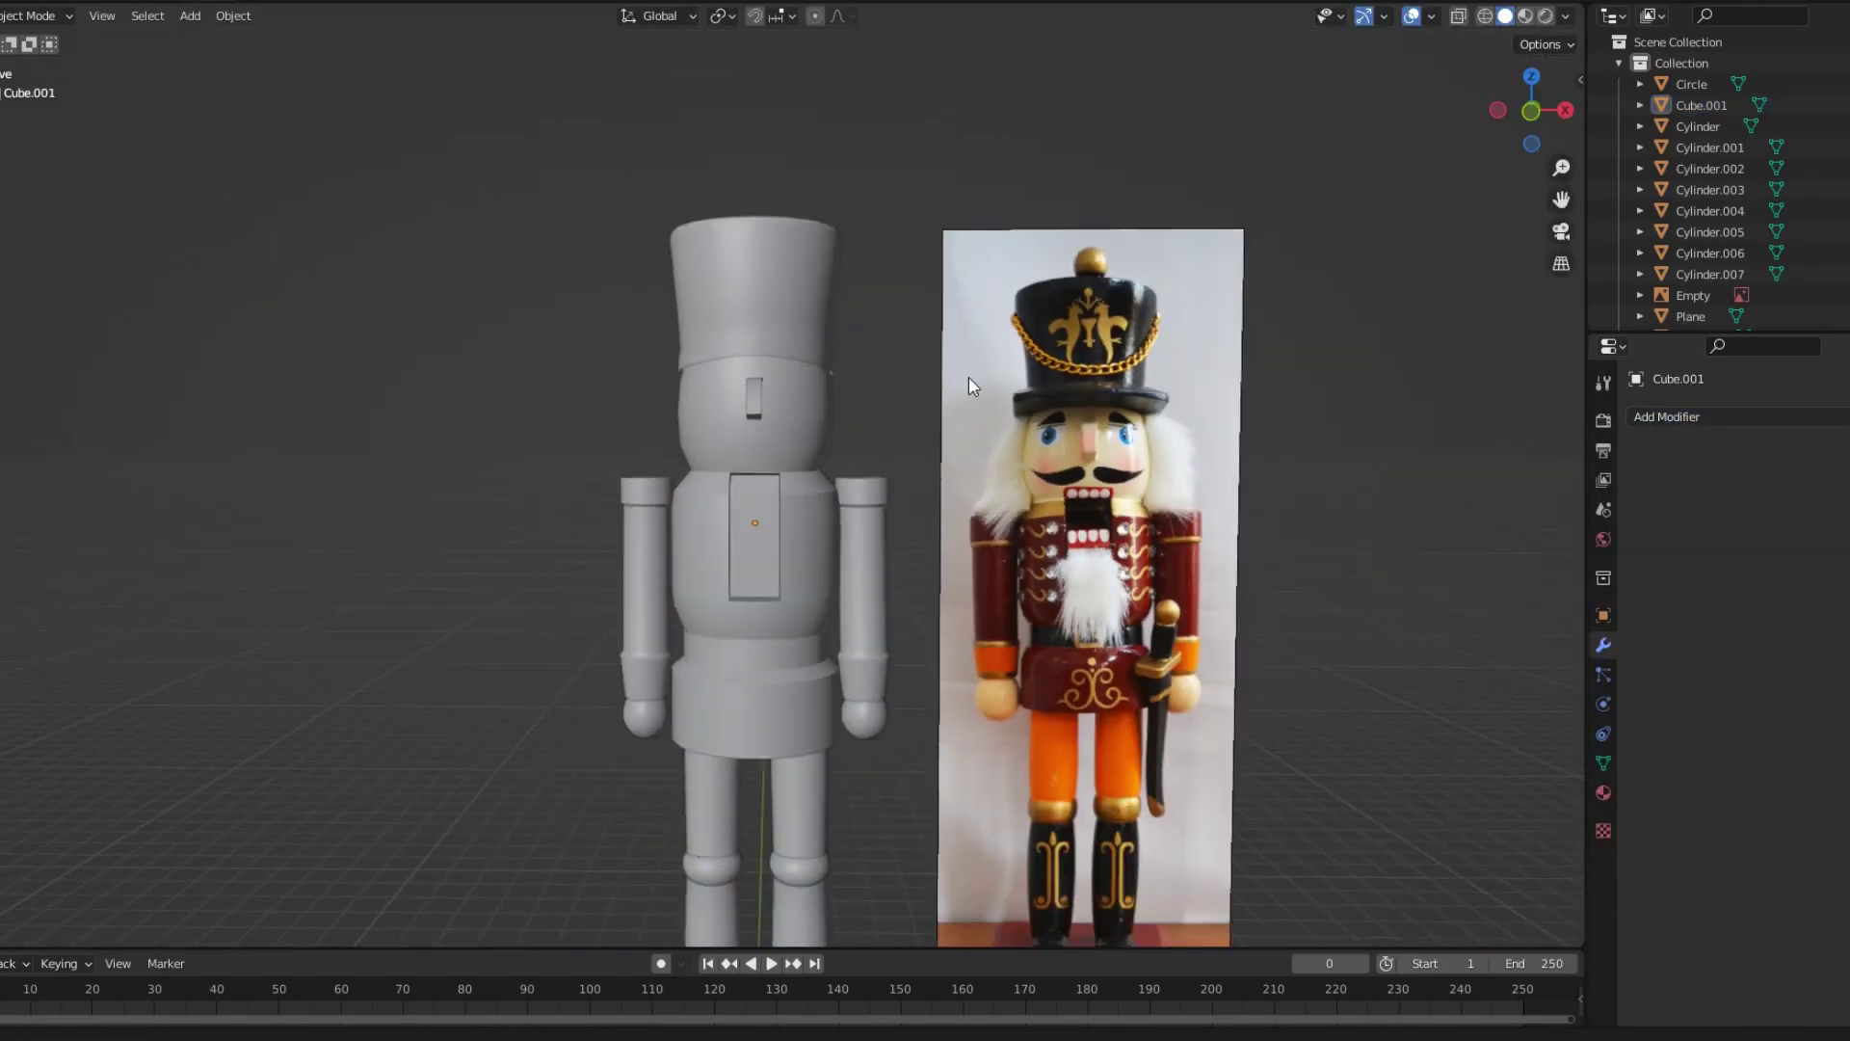
pyautogui.scroll(5, 969, 376)
pyautogui.moveTo(968, 376); pyautogui.dragTo(536, 551, button='middle')
pyautogui.press('KP_1')
# Loop-cut the chest panel and sample the photo's tan face colour as the head's Base Color.
pyautogui.hotkey('ctrl', 'r')
pyautogui.click(737, 499)
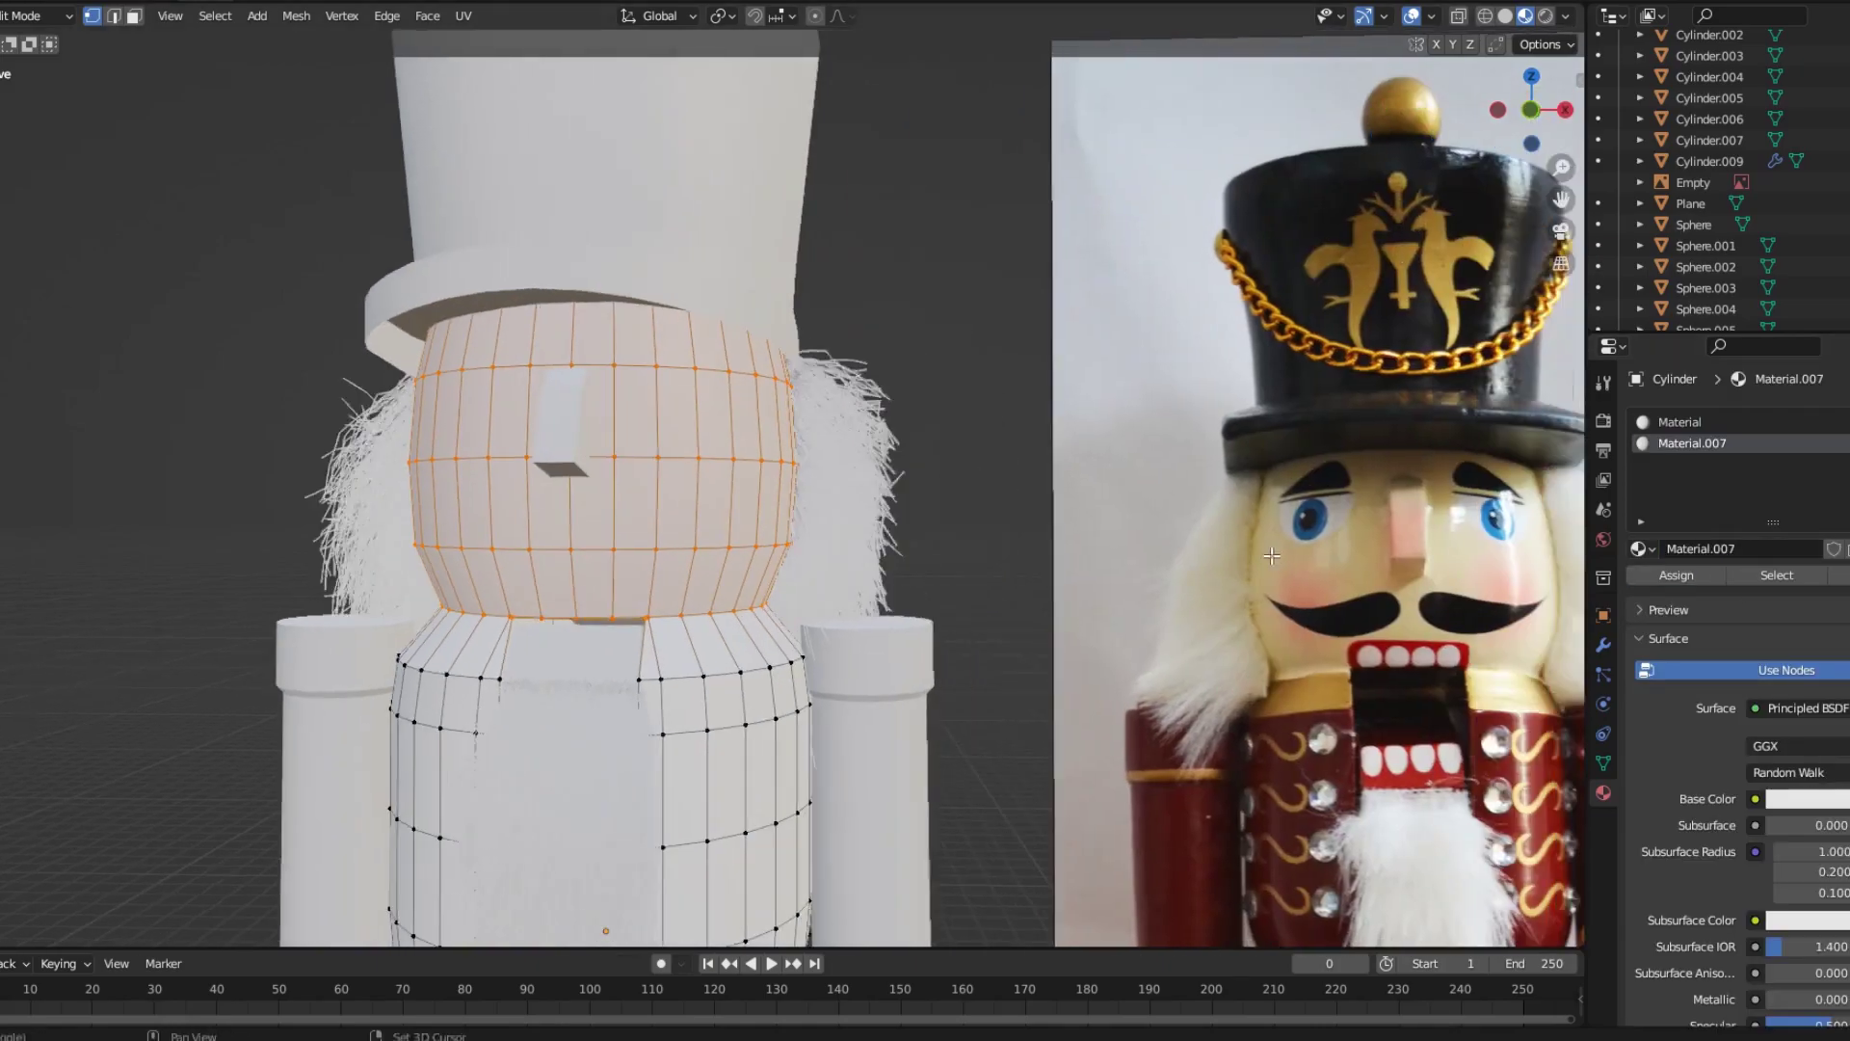
pyautogui.press('Tab')
pyautogui.click(1790, 773)
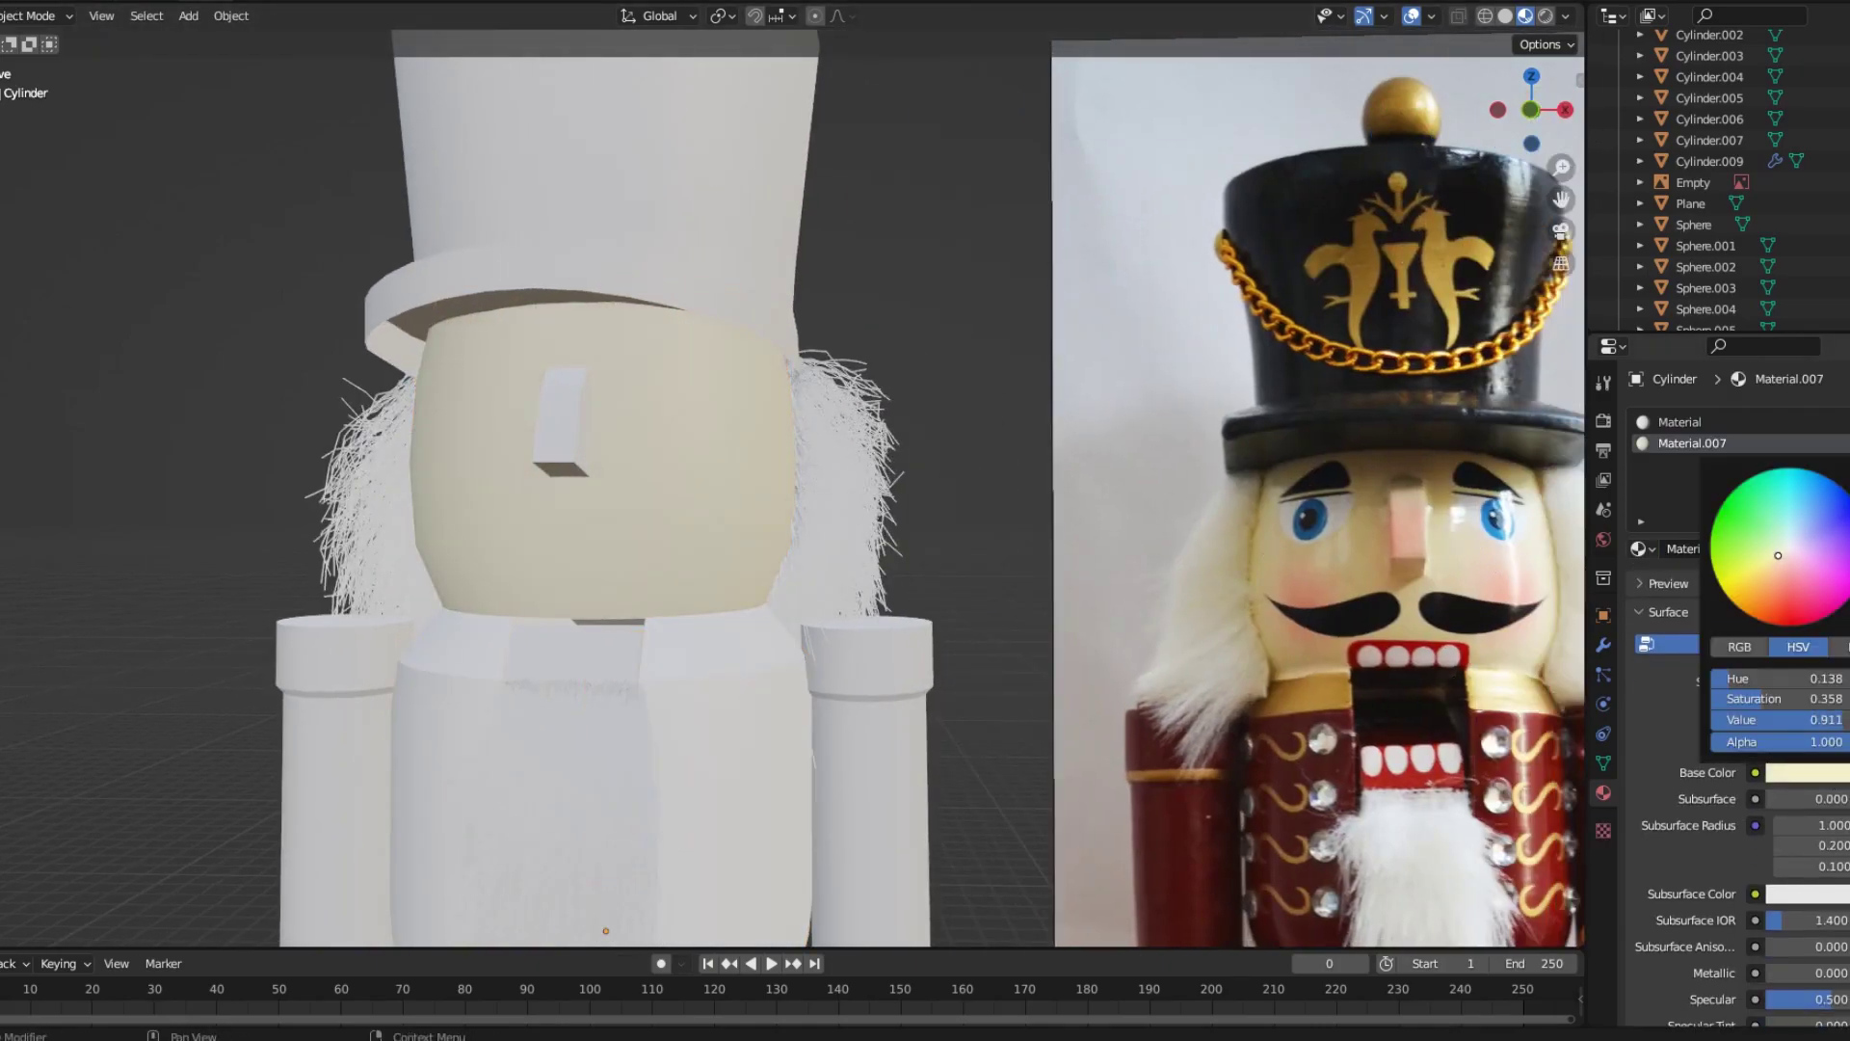
pyautogui.click(1343, 549)
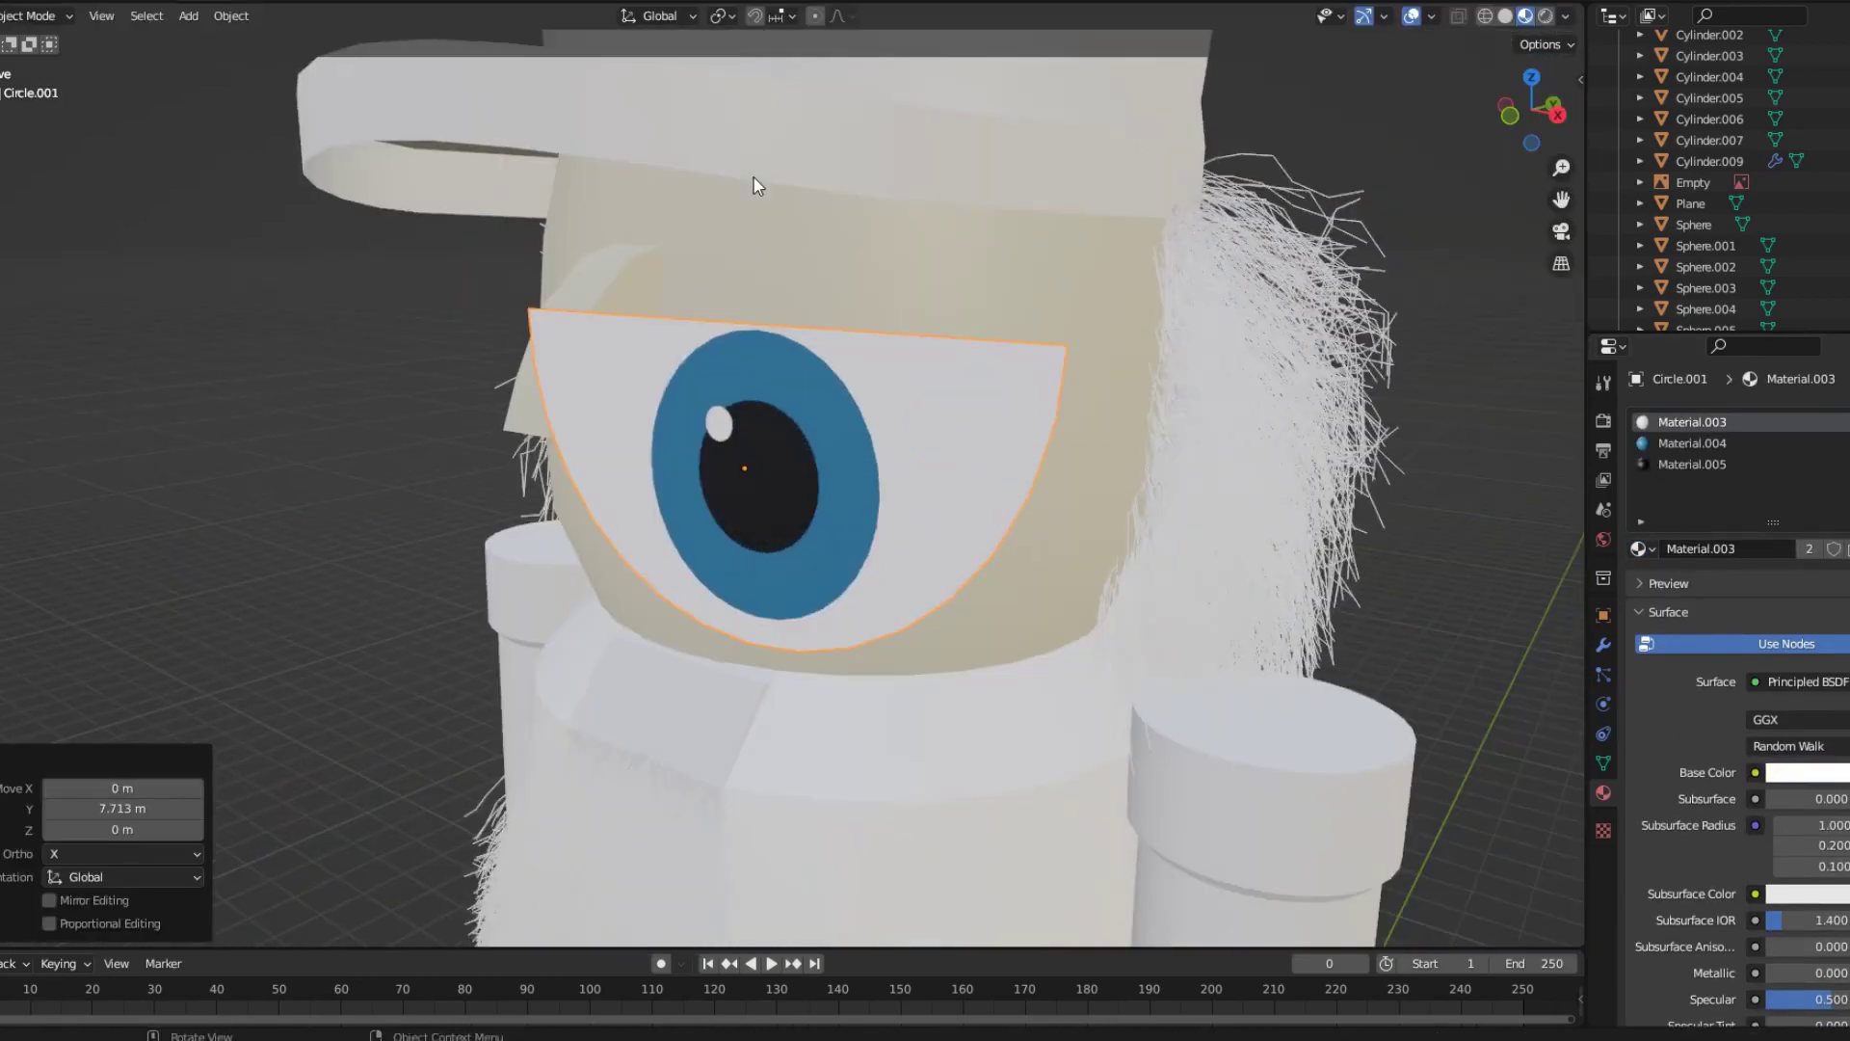
# Push the eye's pupil forward along Y so it stands out from the eye.
pyautogui.press('g')
pyautogui.press('y')
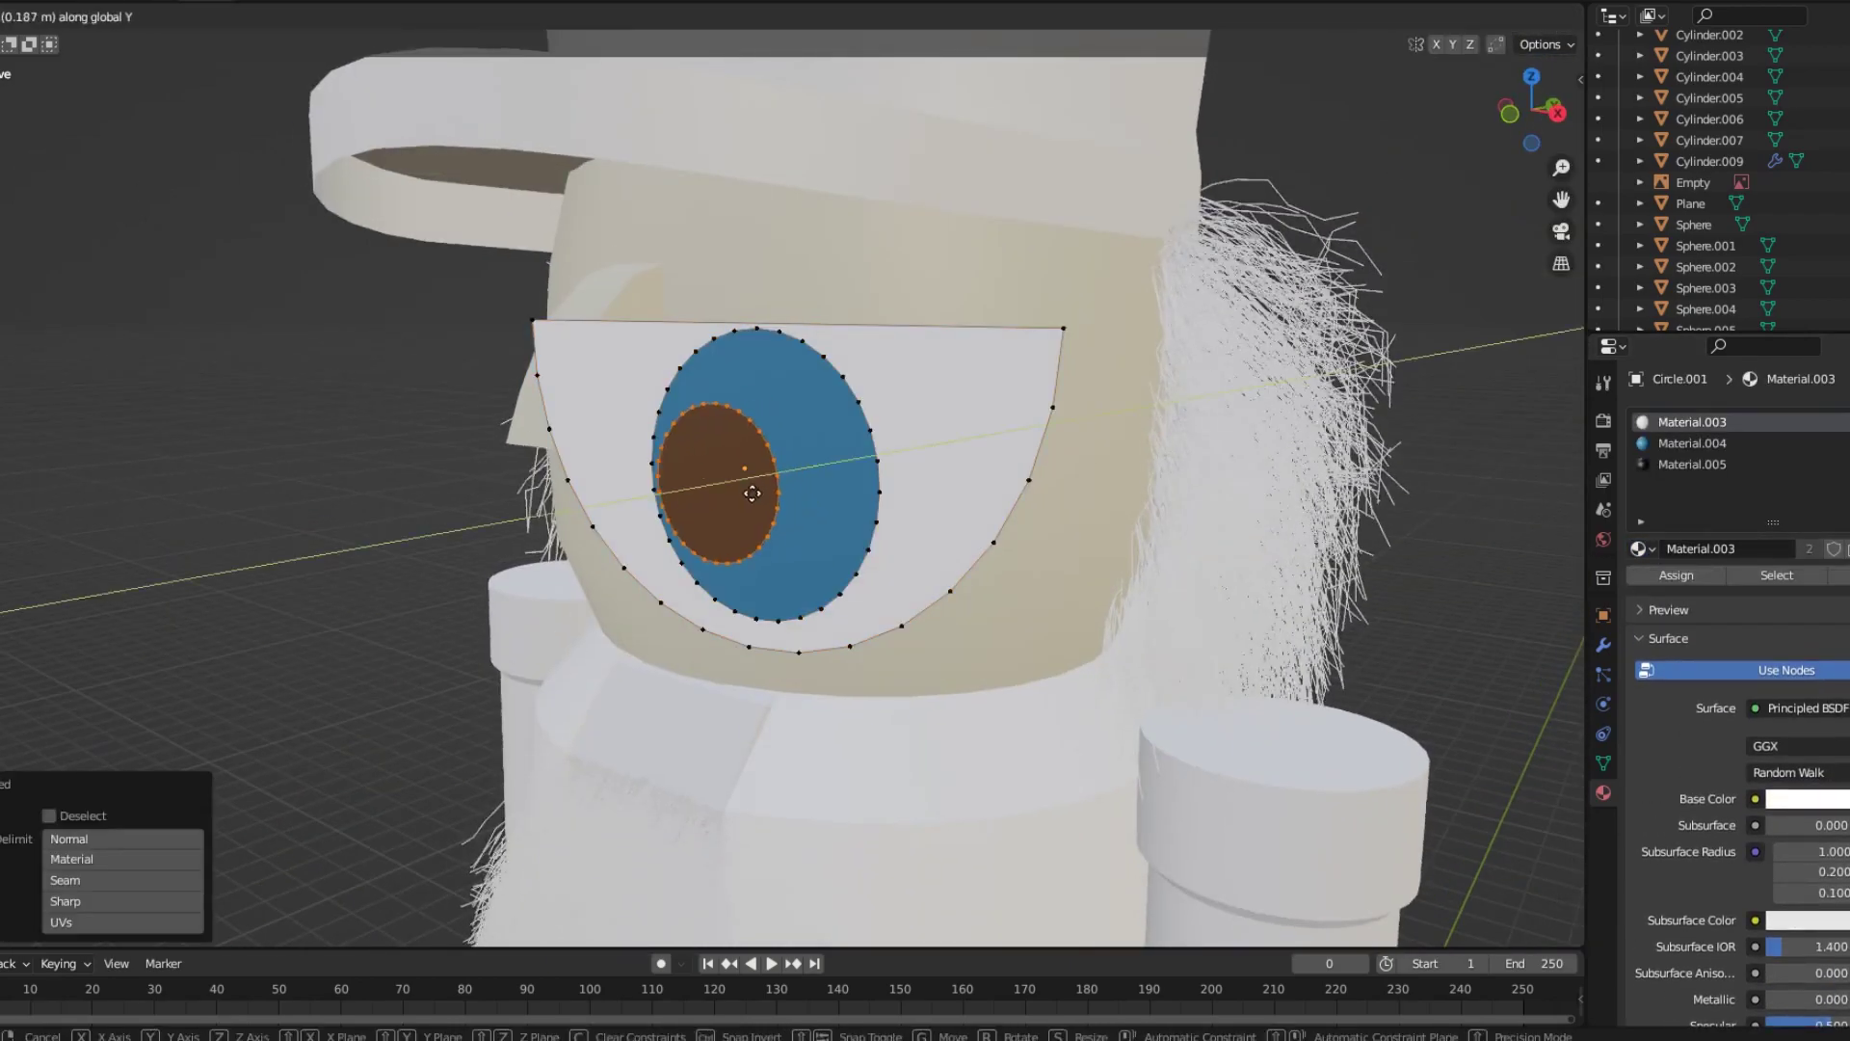
pyautogui.click(752, 494)
pyautogui.moveTo(751, 494); pyautogui.dragTo(609, 493, button='middle')
pyautogui.press('l')
pyautogui.moveTo(894, 503); pyautogui.dragTo(864, 378, button='middle')
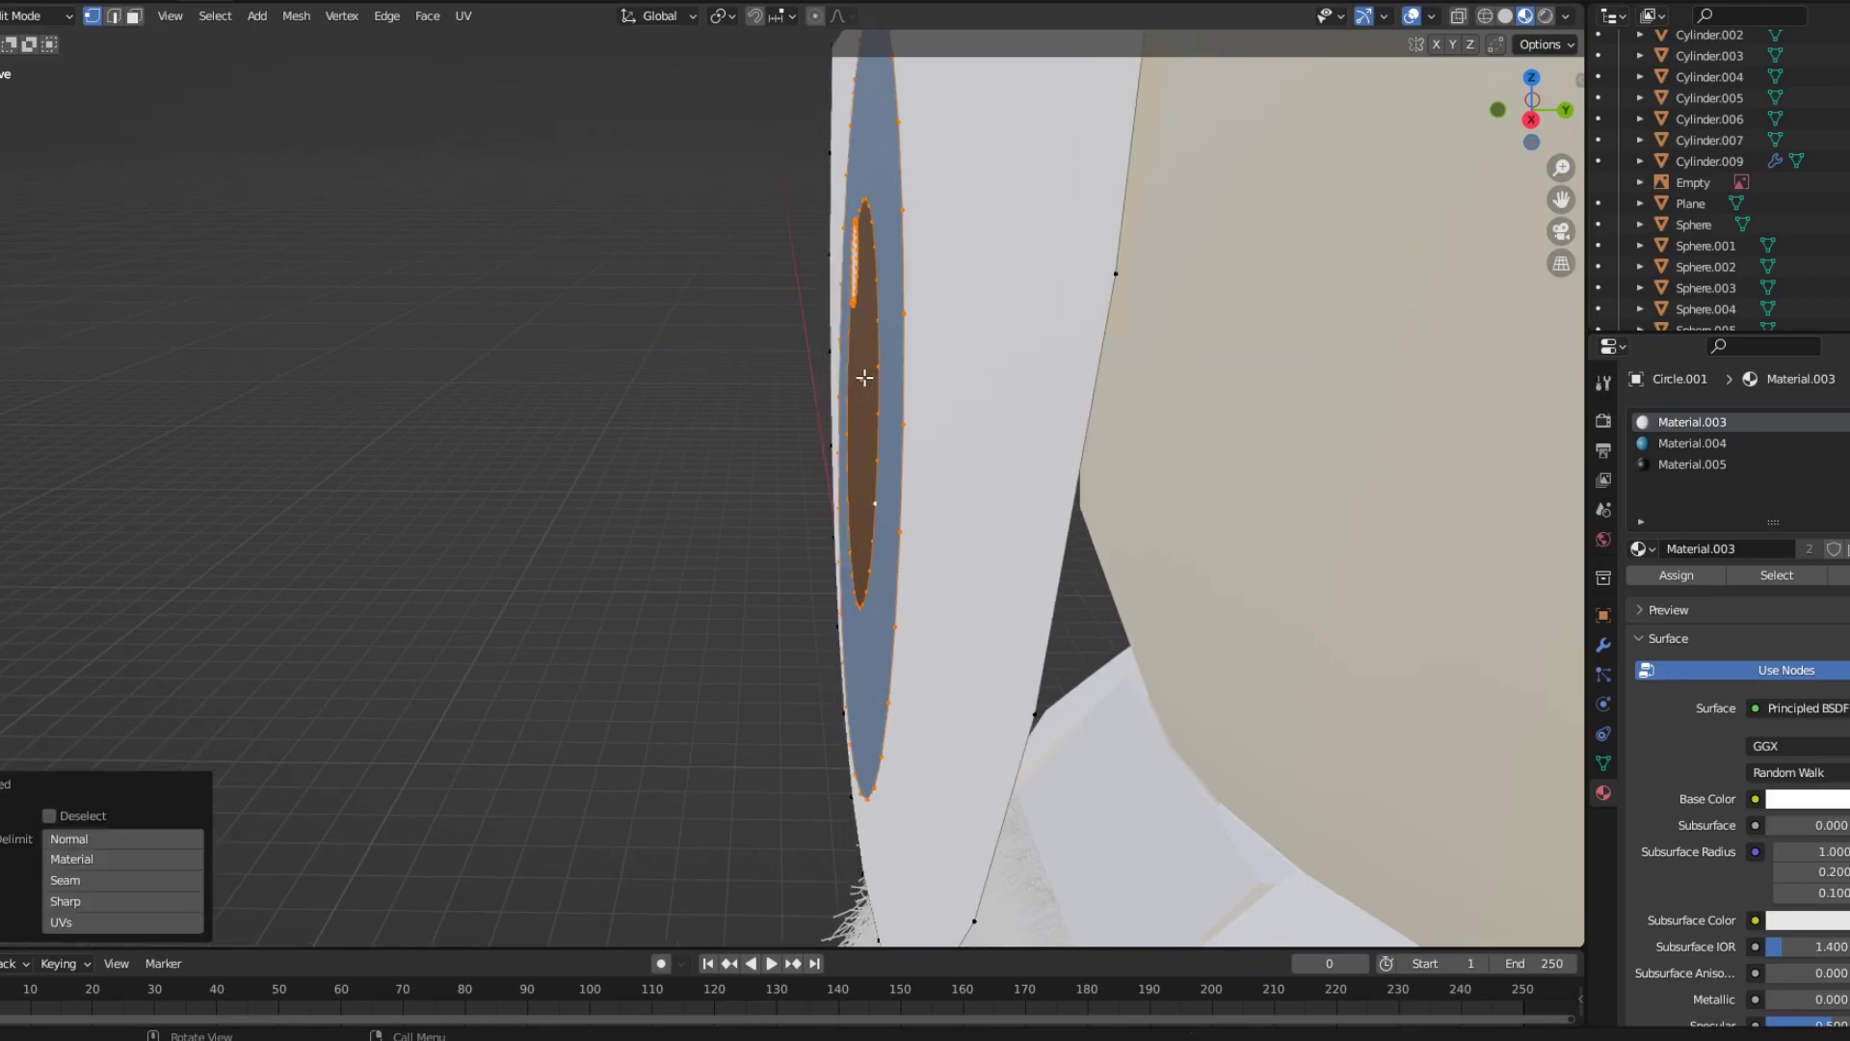
pyautogui.click(854, 266)
pyautogui.click(842, 287)
# Cut a line across the eye's top and assign black Material.005 to the new strip.
pyautogui.press('KP_1')
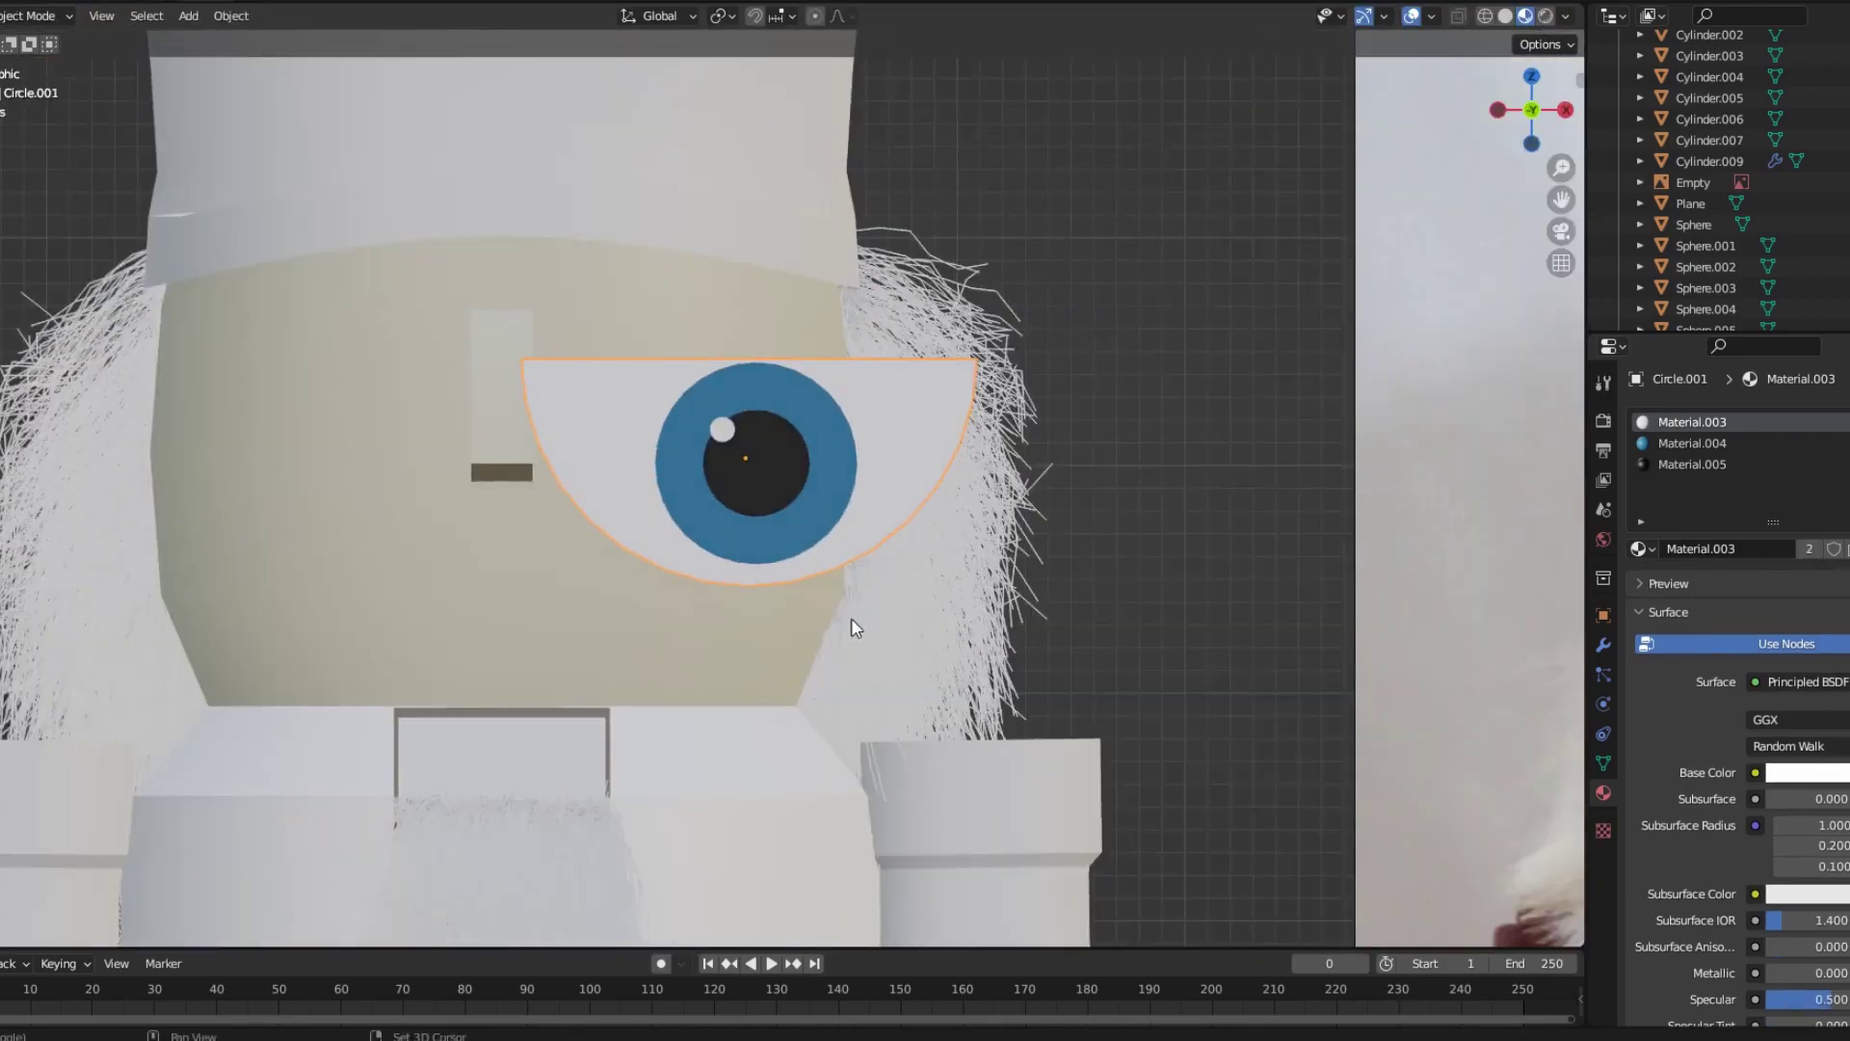
pyautogui.scroll(-3, 856, 627)
pyautogui.scroll(-3, 748, 467)
pyautogui.scroll(6, 403, 402)
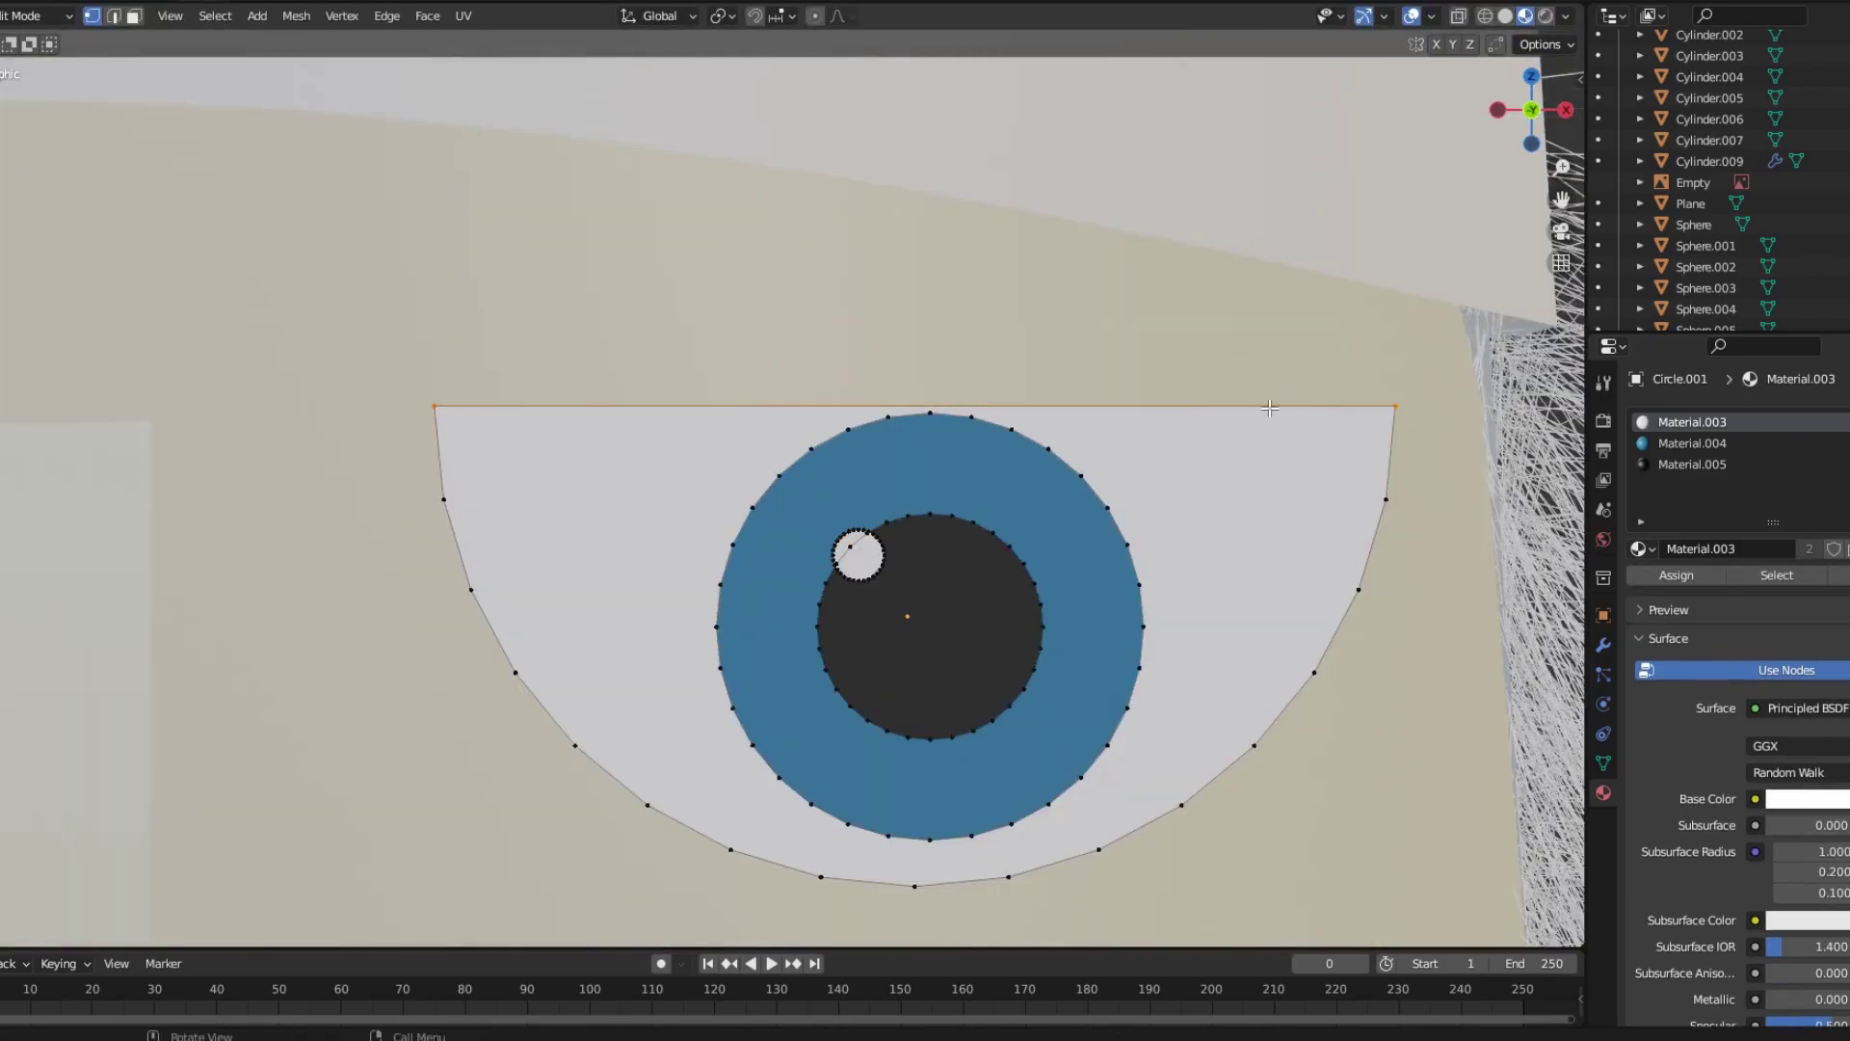
pyautogui.press('Escape')
pyautogui.scroll(1, 570, 489)
pyautogui.hotkey('ctrl', 'r')
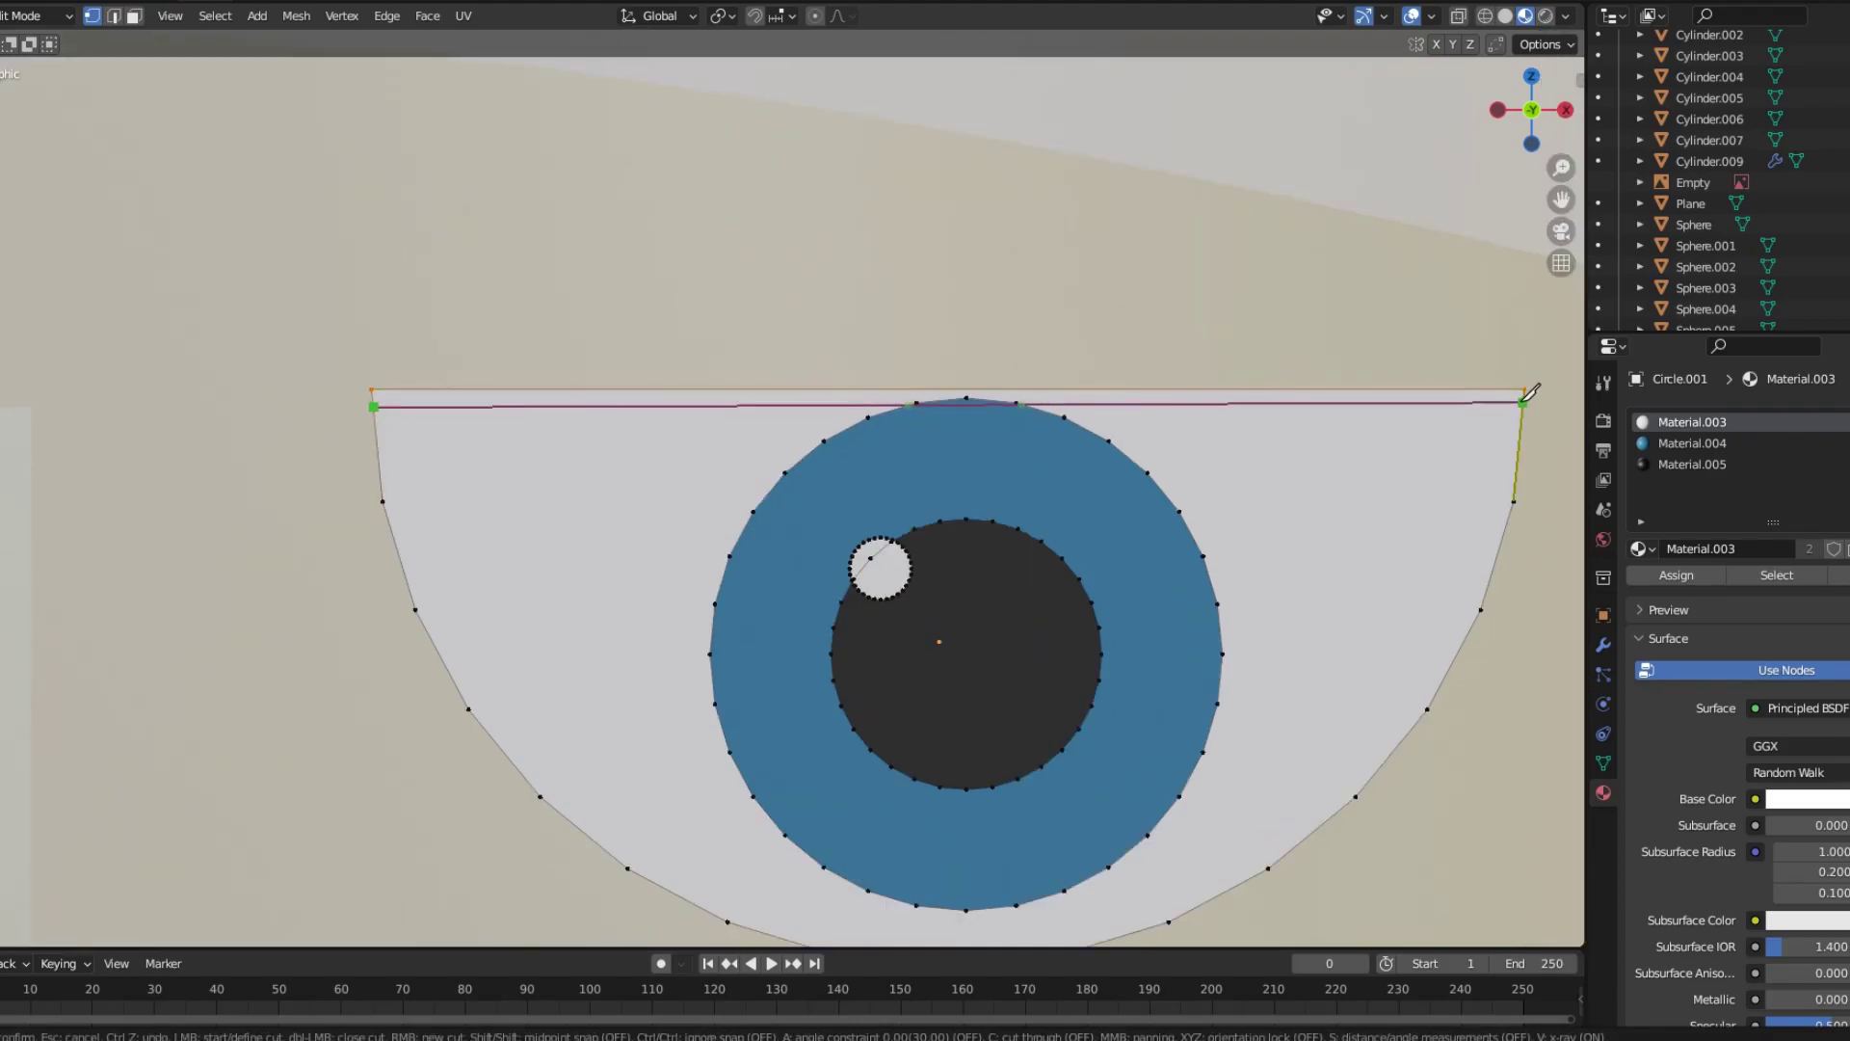
pyautogui.press('Return')
pyautogui.scroll(2, 1033, 412)
pyautogui.click(1692, 464)
pyautogui.click(1677, 574)
pyautogui.scroll(-3, 867, 482)
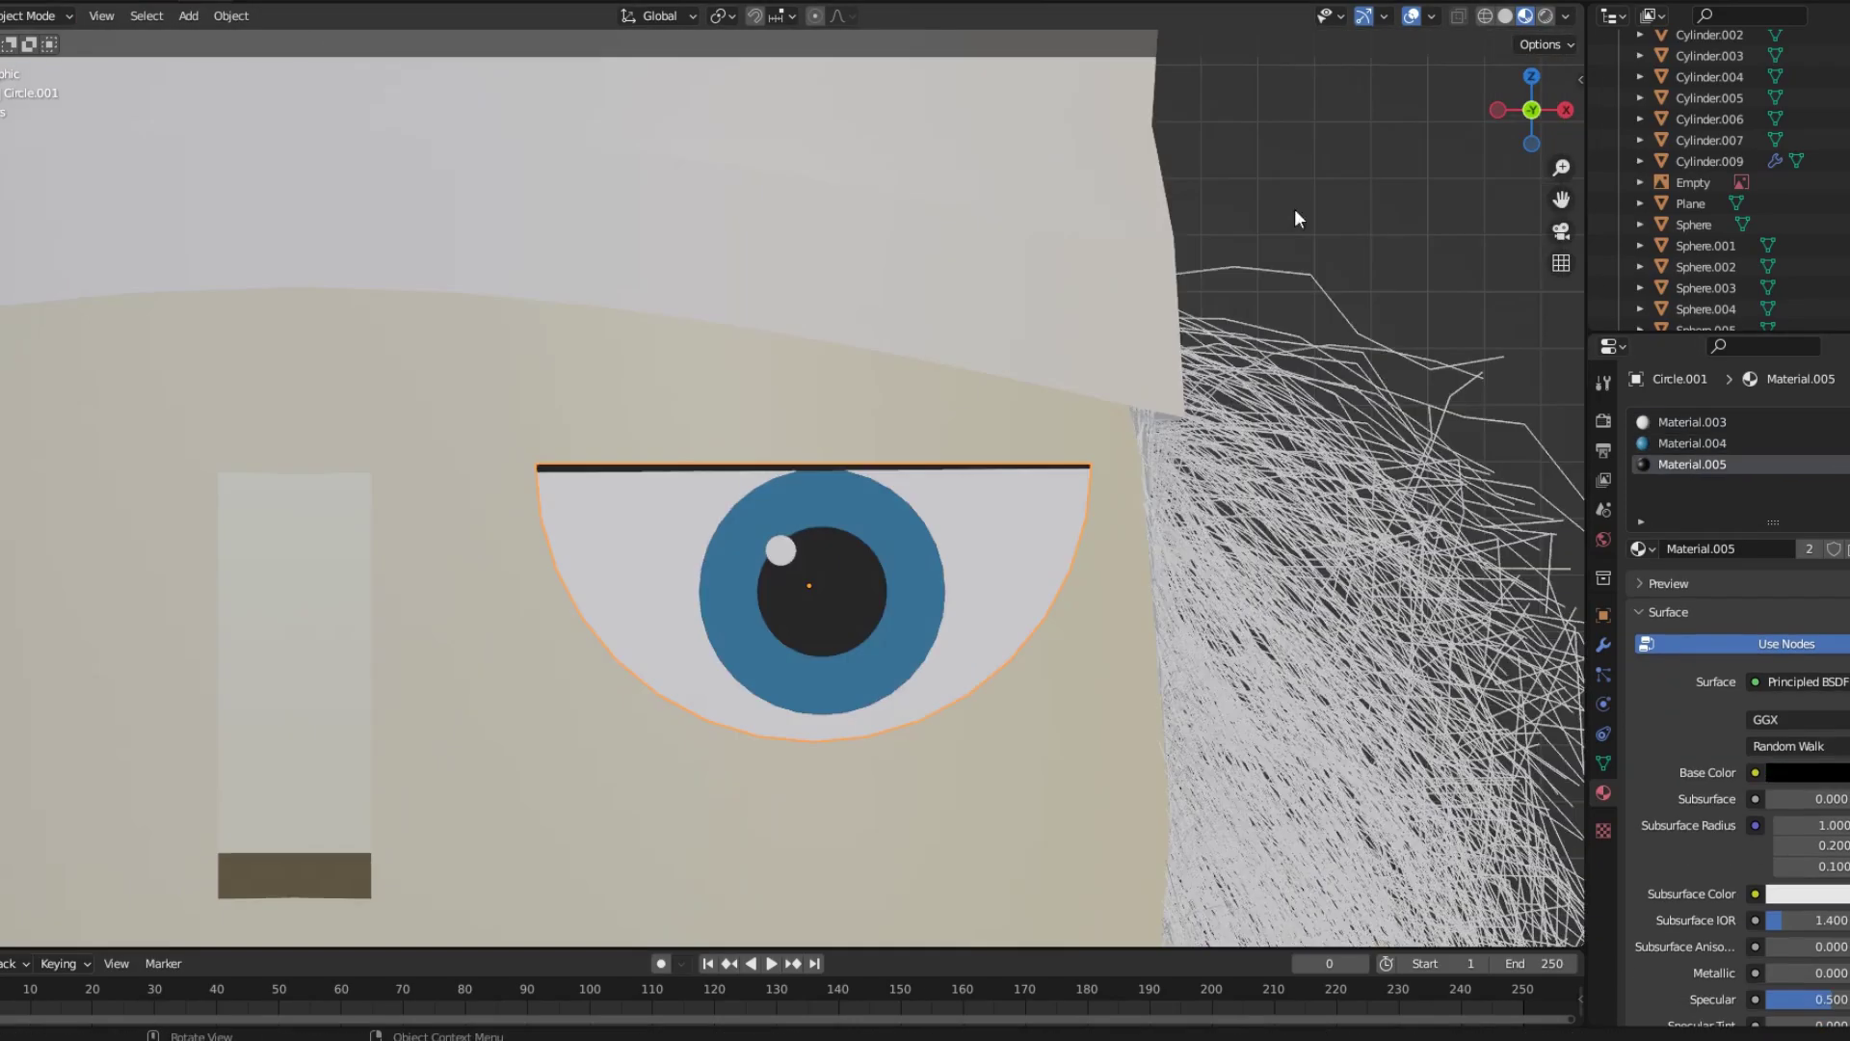
pyautogui.scroll(3, 1461, 450)
# Slide the lid strip's lower edge into place and leave Edit Mode.
pyautogui.click(1466, 473)
pyautogui.scroll(3, 1004, 484)
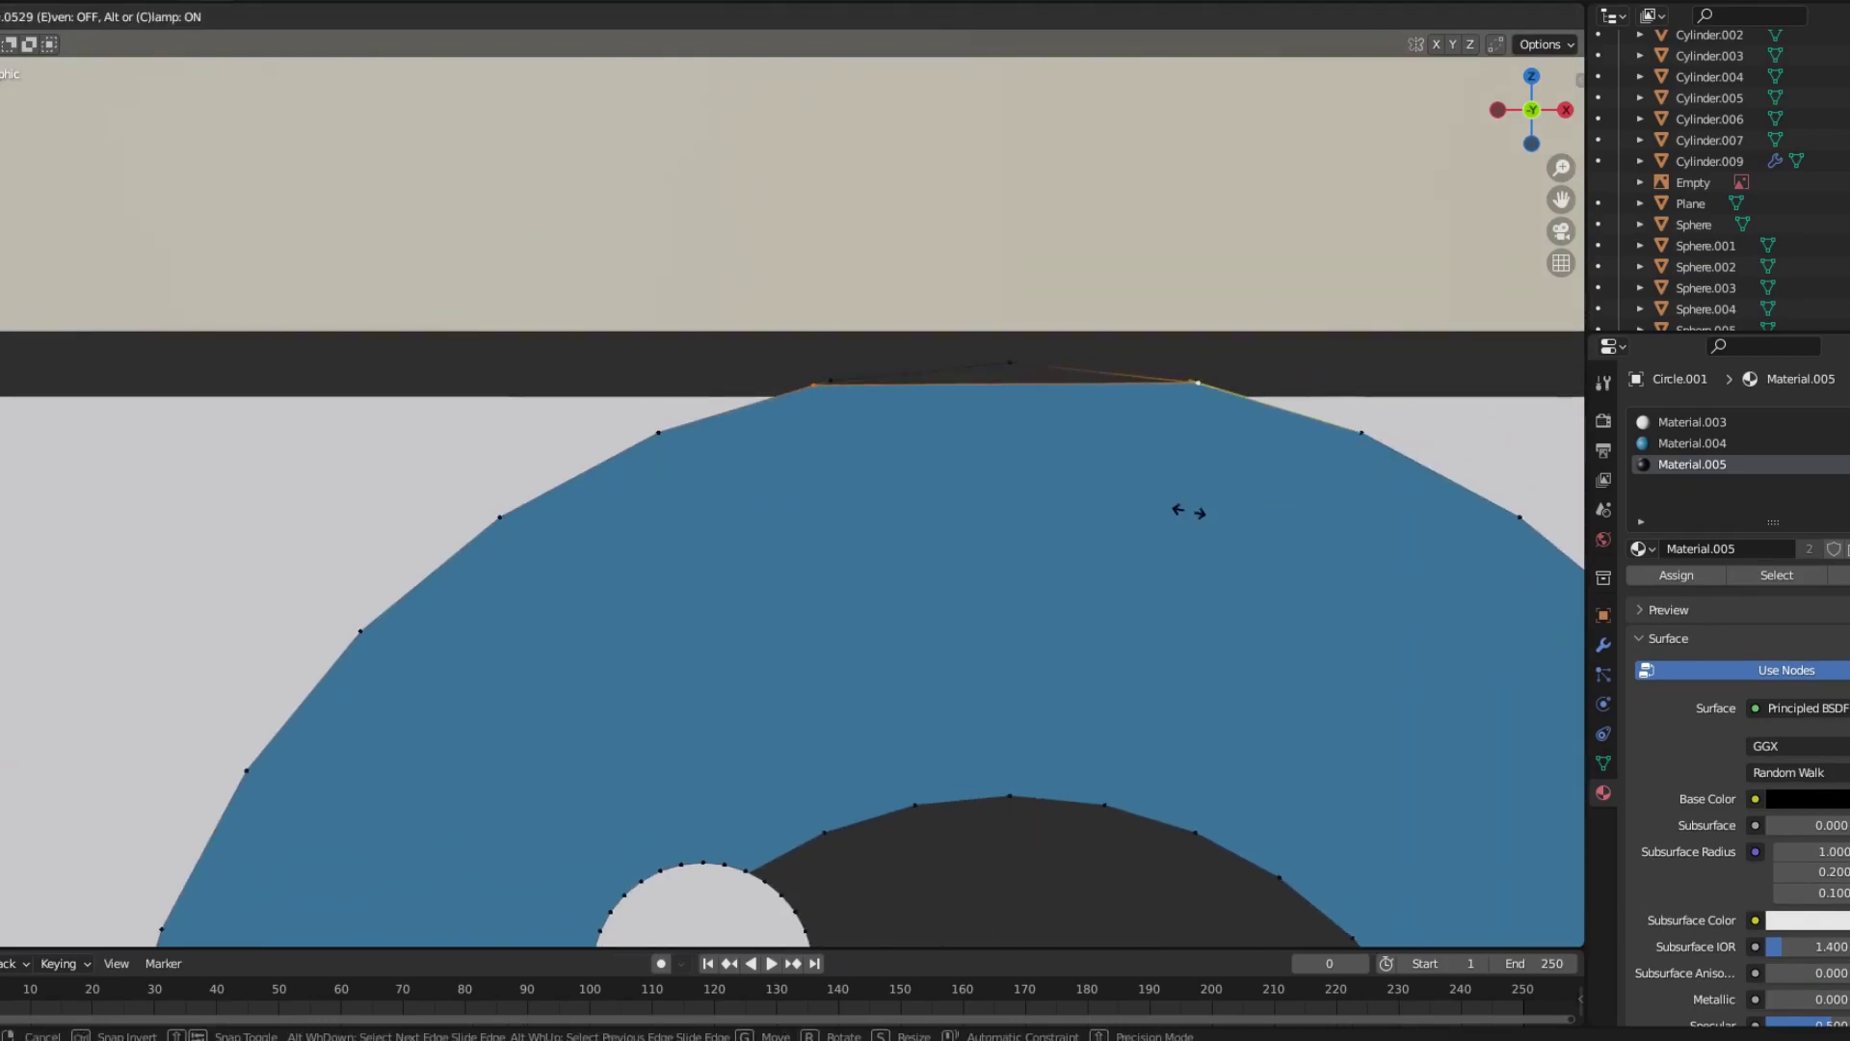
pyautogui.scroll(-5, 1211, 553)
pyautogui.press('Tab')
# Rotate the eye about Z and move it along Y toward the face.
pyautogui.moveTo(1211, 553); pyautogui.dragTo(701, 551, button='middle')
pyautogui.press('KP_3')
pyautogui.press('KP_1')
pyautogui.press('r')
pyautogui.press('z')
pyautogui.click(1089, 567)
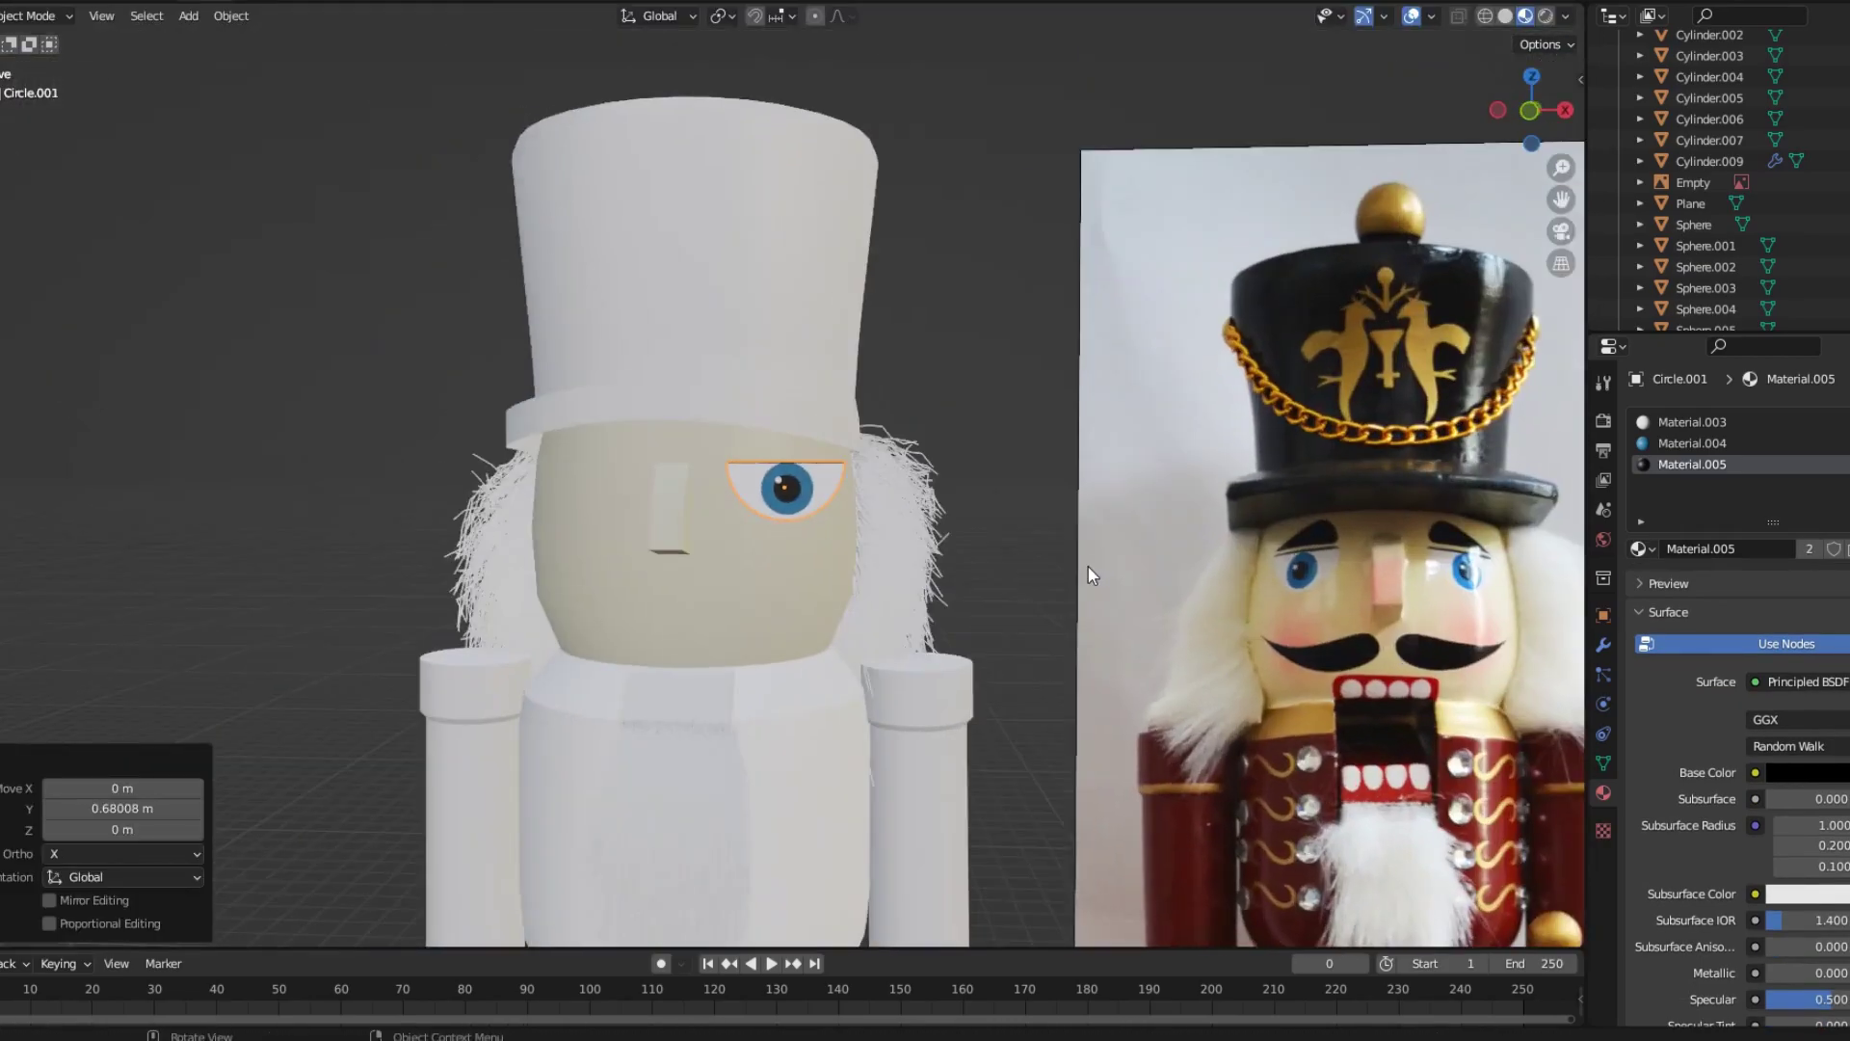
pyautogui.scroll(3, 969, 584)
pyautogui.press('KP_3')
pyautogui.press('g')
pyautogui.press('y')
pyautogui.click(933, 576)
pyautogui.scroll(4, 933, 576)
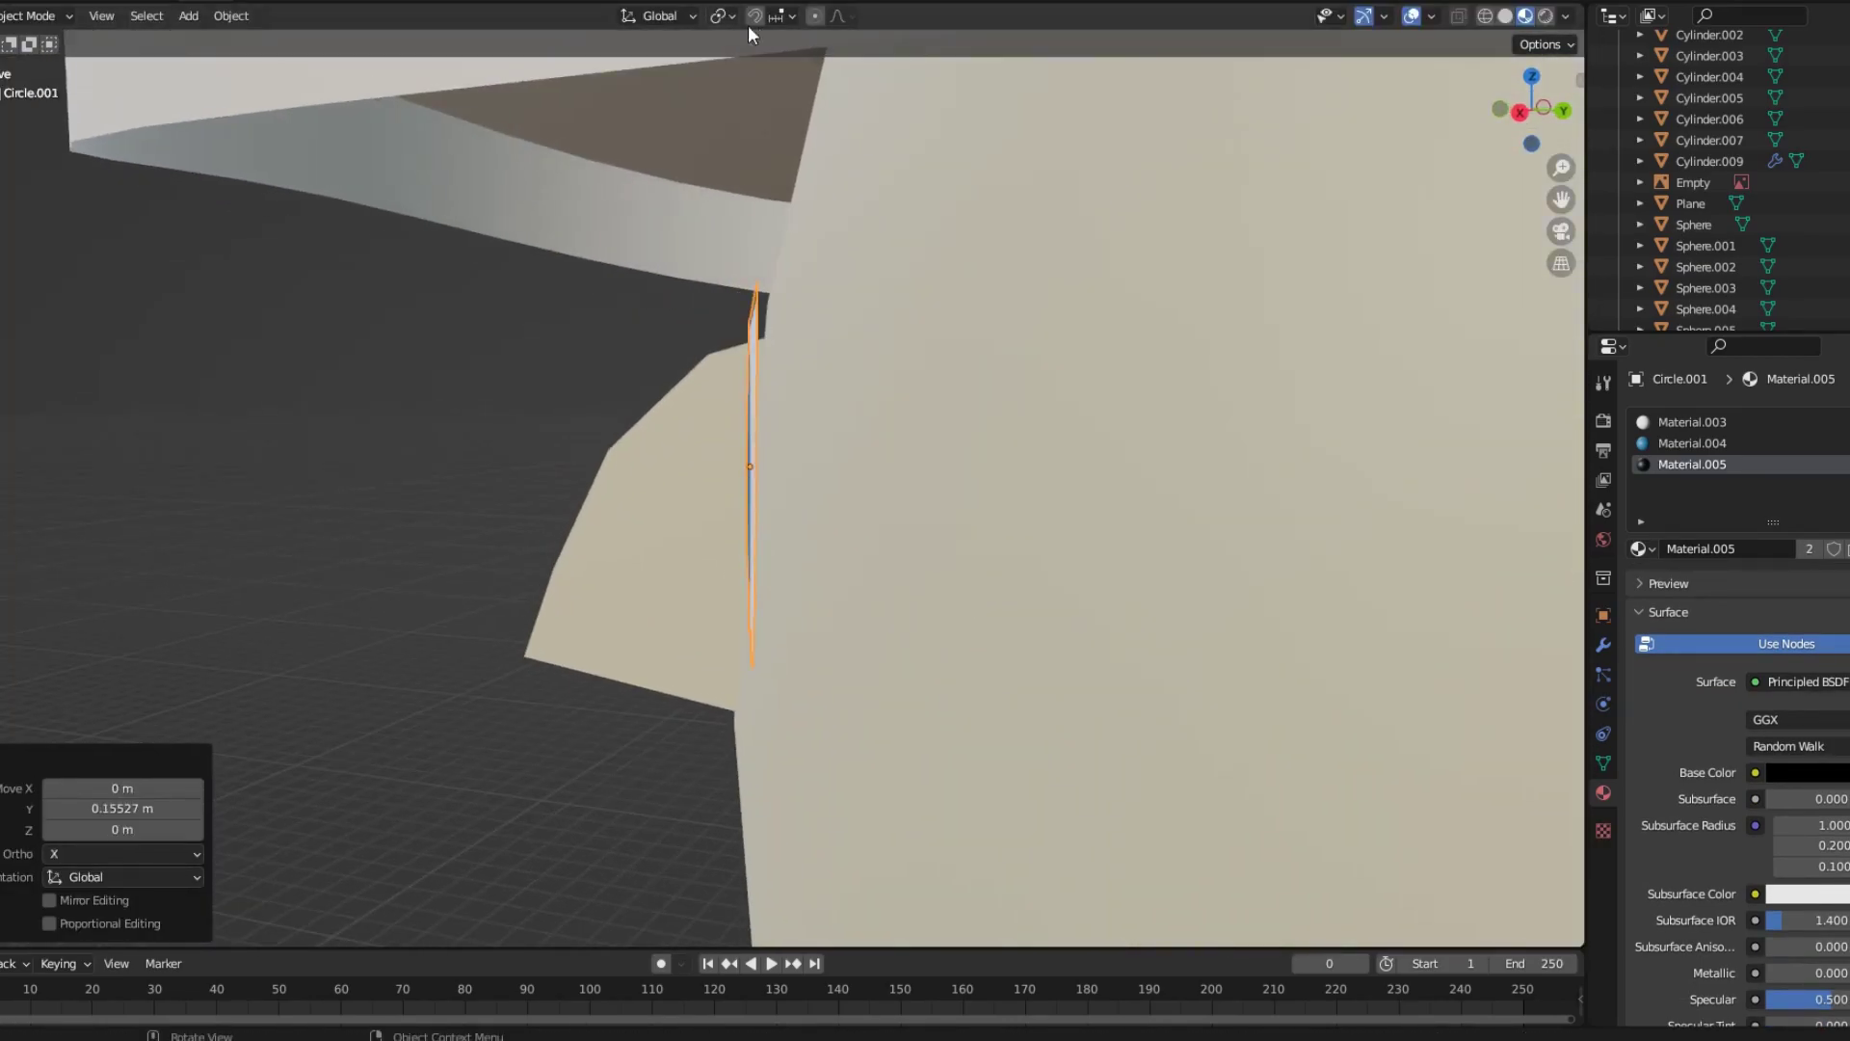
# Change the snap target and give the eye a small extra rotation.
pyautogui.click(776, 17)
pyautogui.click(765, 100)
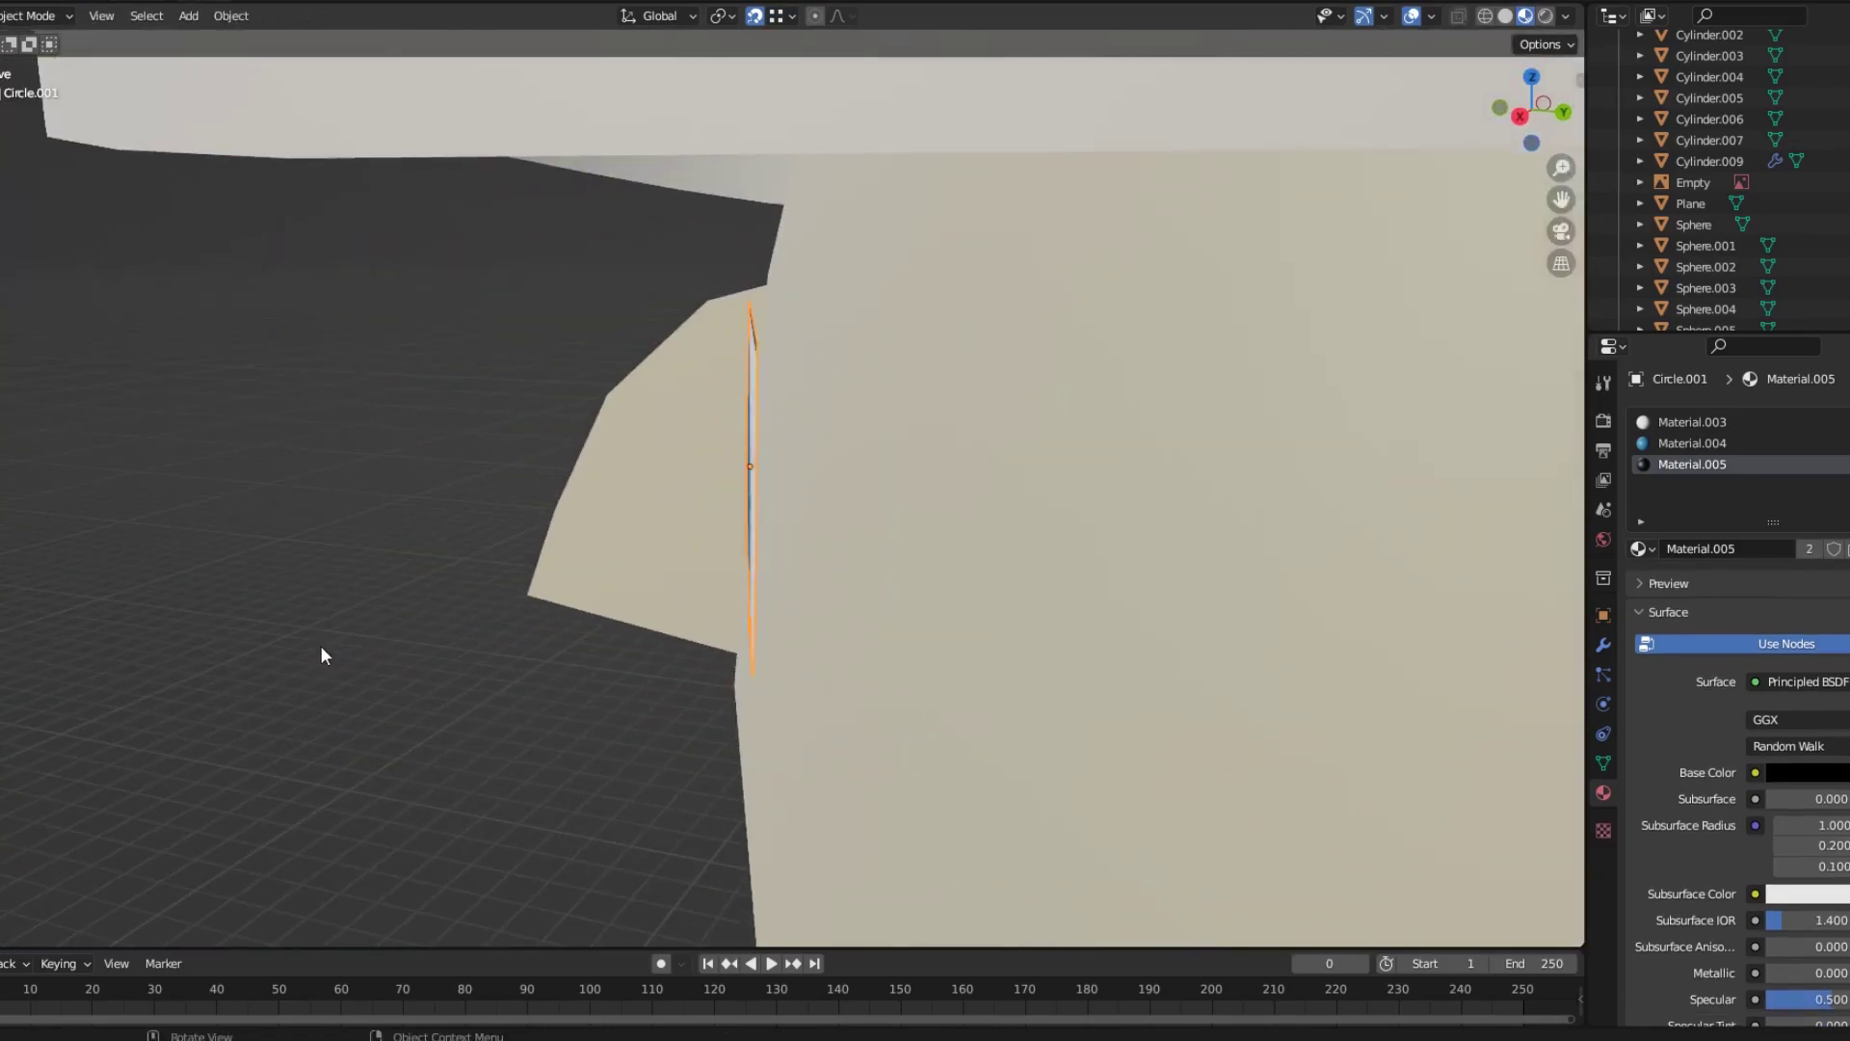
pyautogui.press('KP_1')
pyautogui.moveTo(828, 661); pyautogui.dragTo(1144, 710, button='middle')
pyautogui.press('r')
pyautogui.click(904, 622)
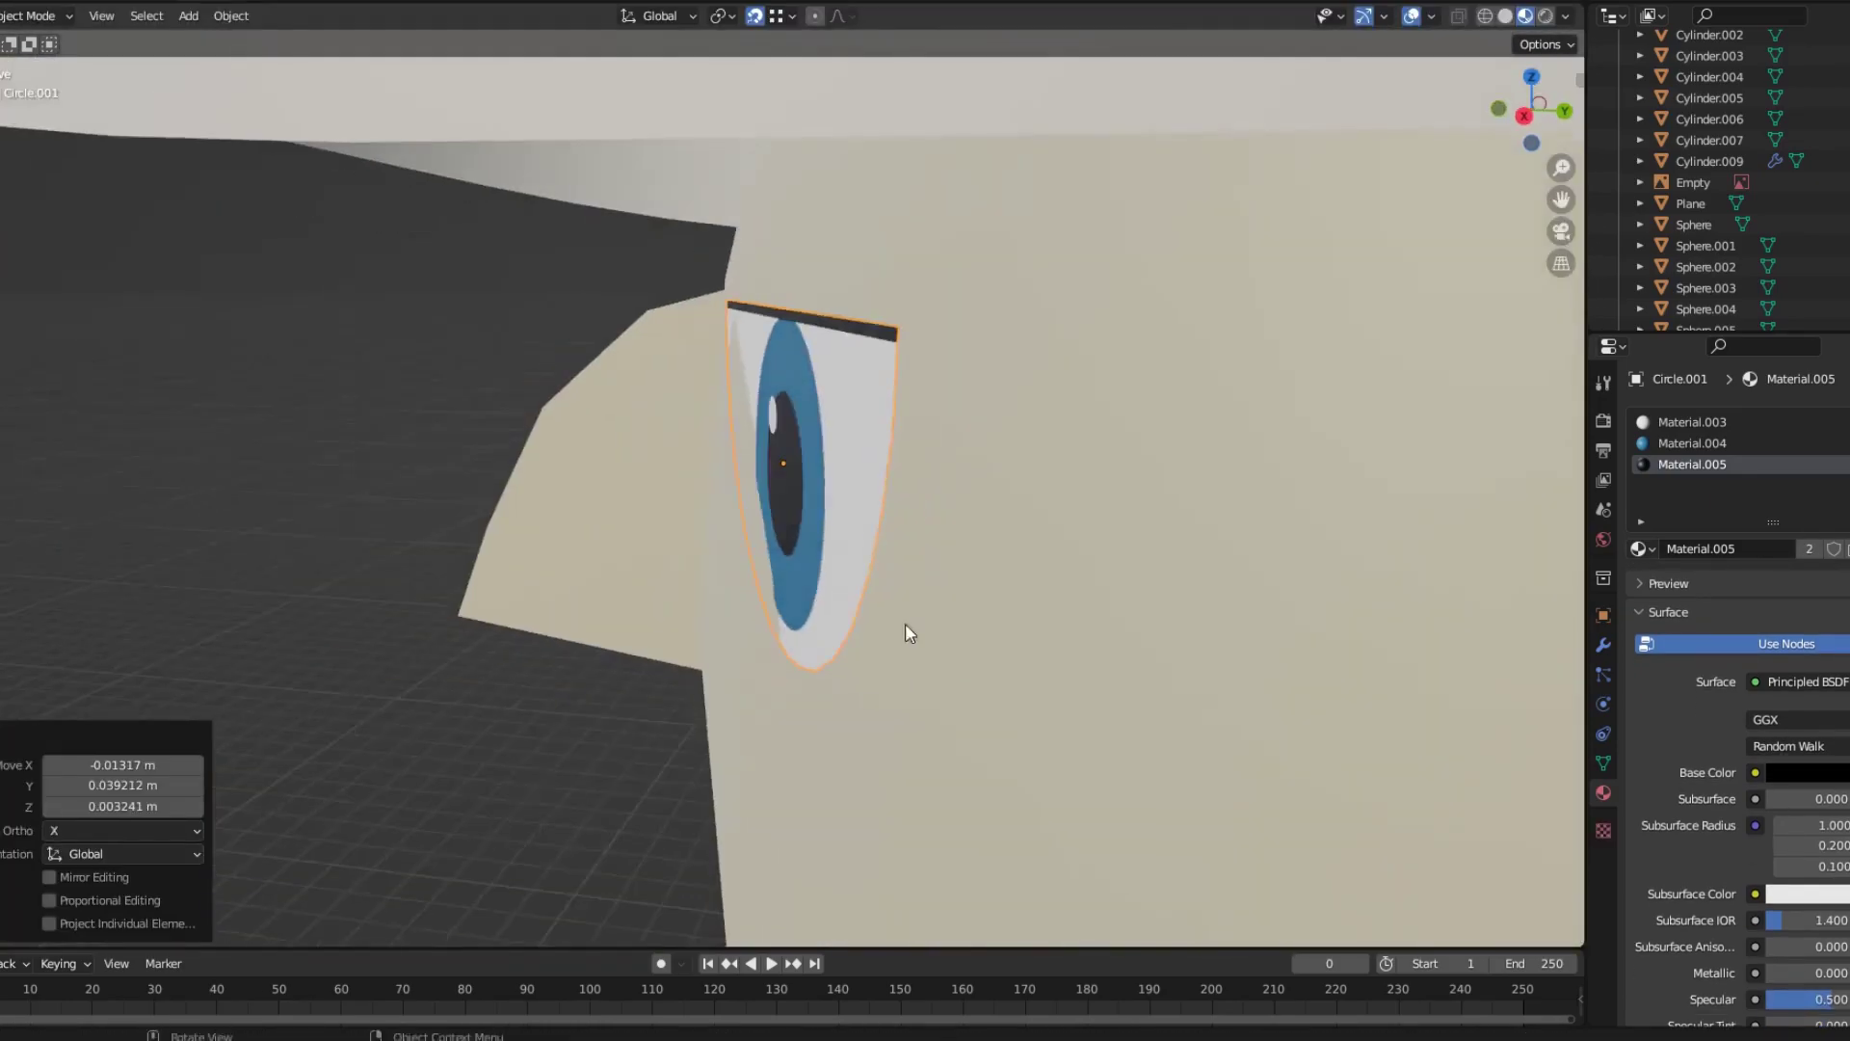
# Rotate and move the eye along Y until it sits flush against the face.
pyautogui.press('r')
pyautogui.moveTo(950, 671)
pyautogui.mouseDown(button='middle')
pyautogui.moveTo(1141, 629)
pyautogui.moveTo(691, 461)
pyautogui.mouseUp(button='middle')
pyautogui.click(680, 485)
pyautogui.press('g')
pyautogui.press('y')
pyautogui.moveTo(517, 475); pyautogui.dragTo(421, 516, button='middle')
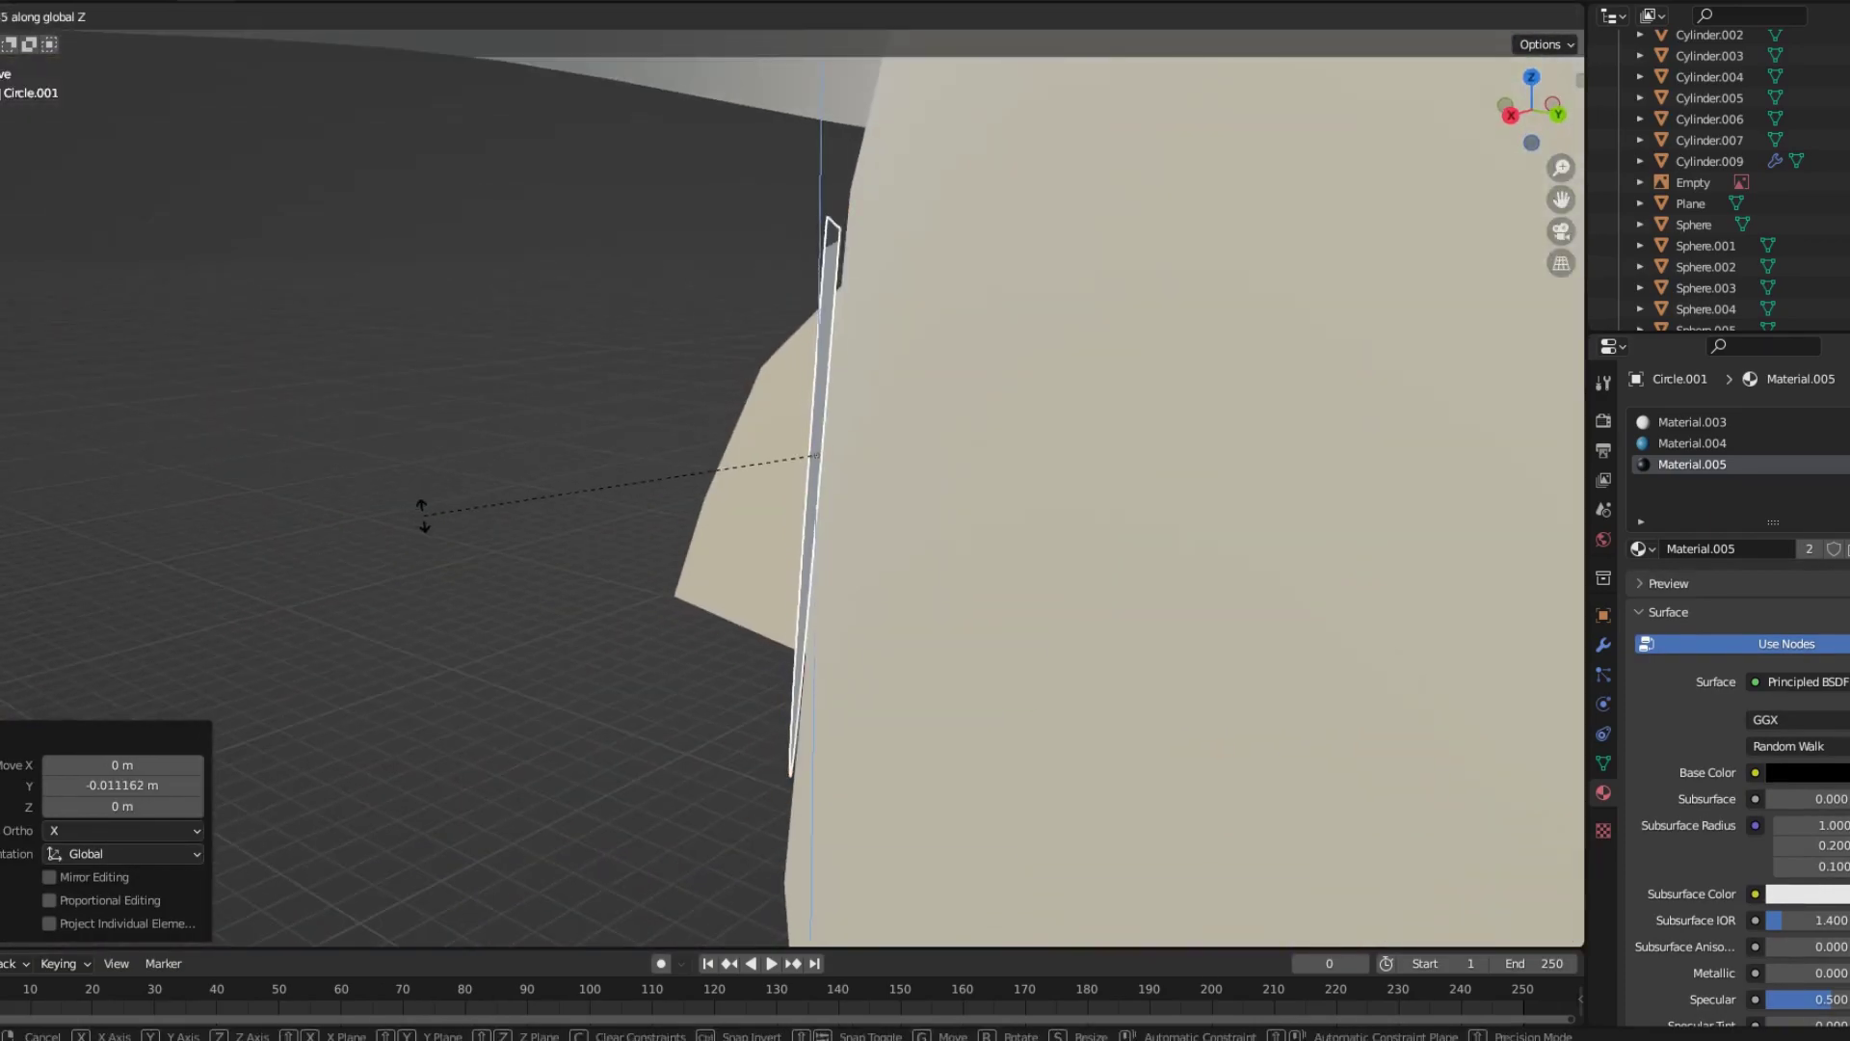
pyautogui.click(692, 494)
pyautogui.scroll(-6, 692, 494)
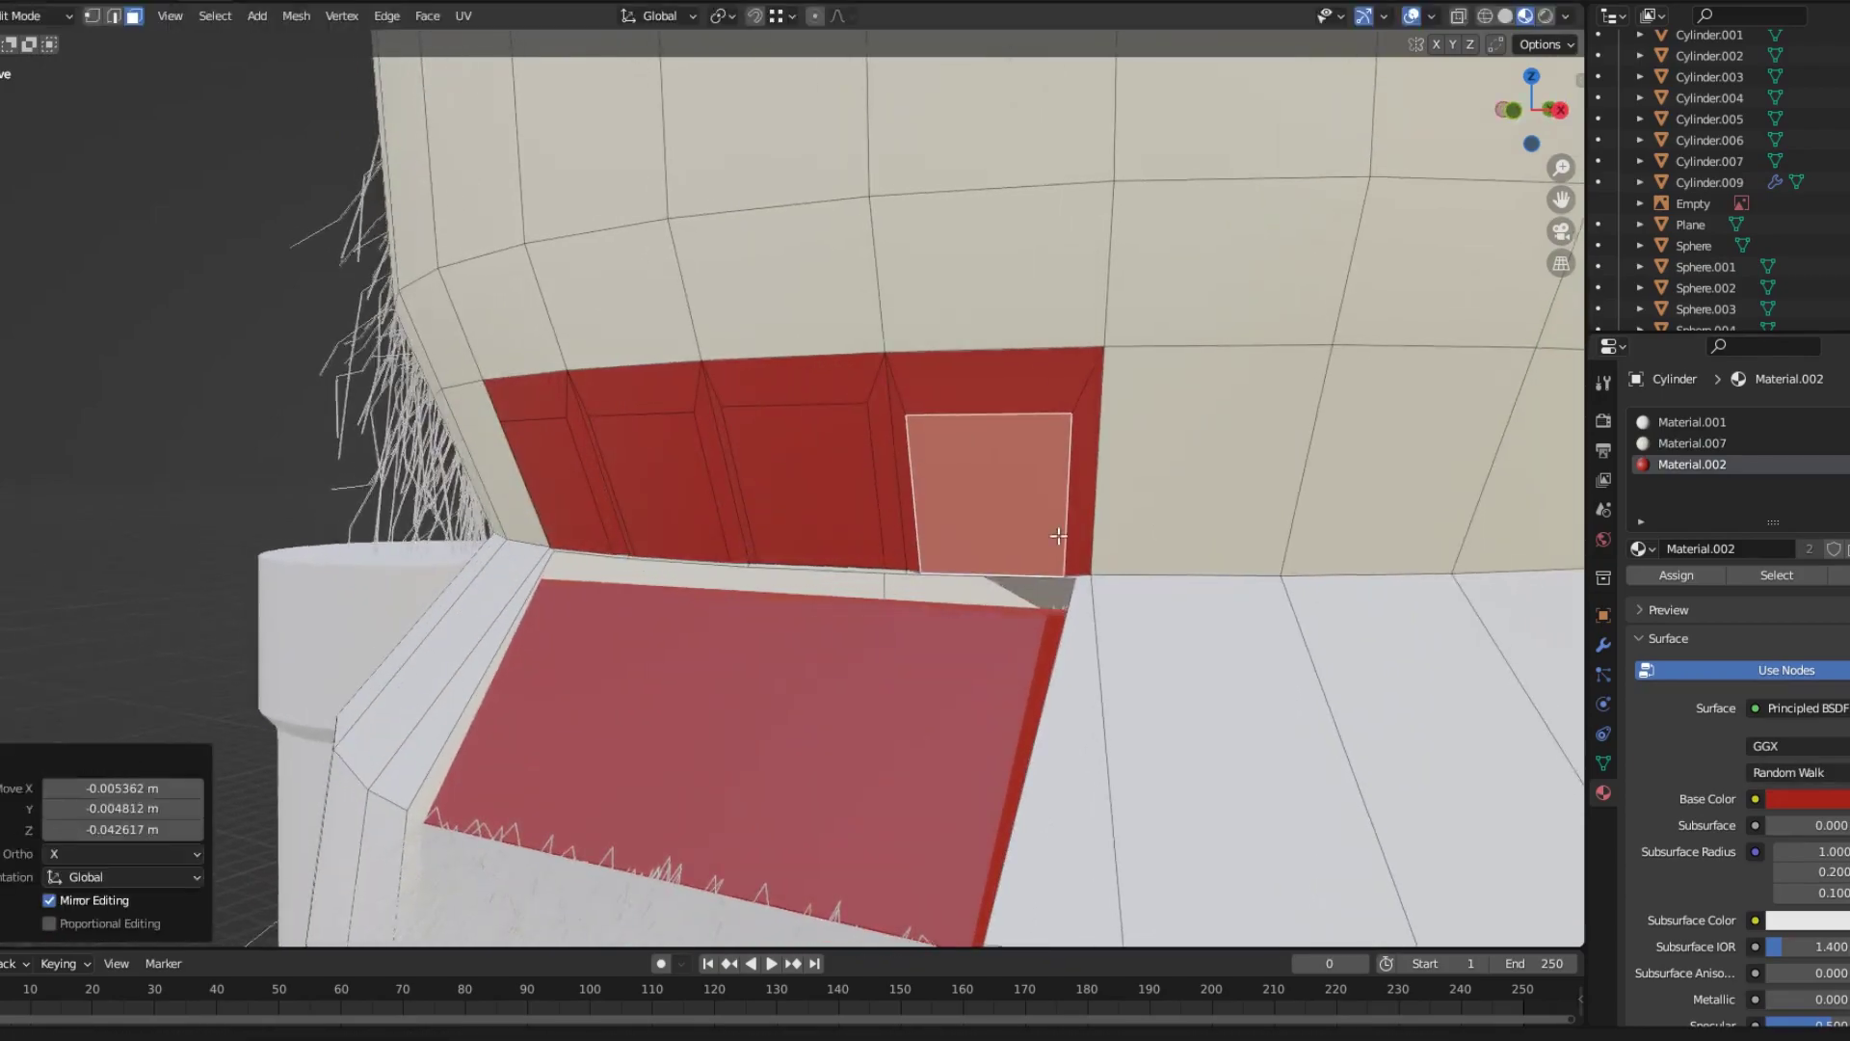
# Select the four inner mouth-panel faces and assign white Material.001 to form teeth.
pyautogui.moveTo(1058, 536); pyautogui.dragTo(1106, 524, button='middle')
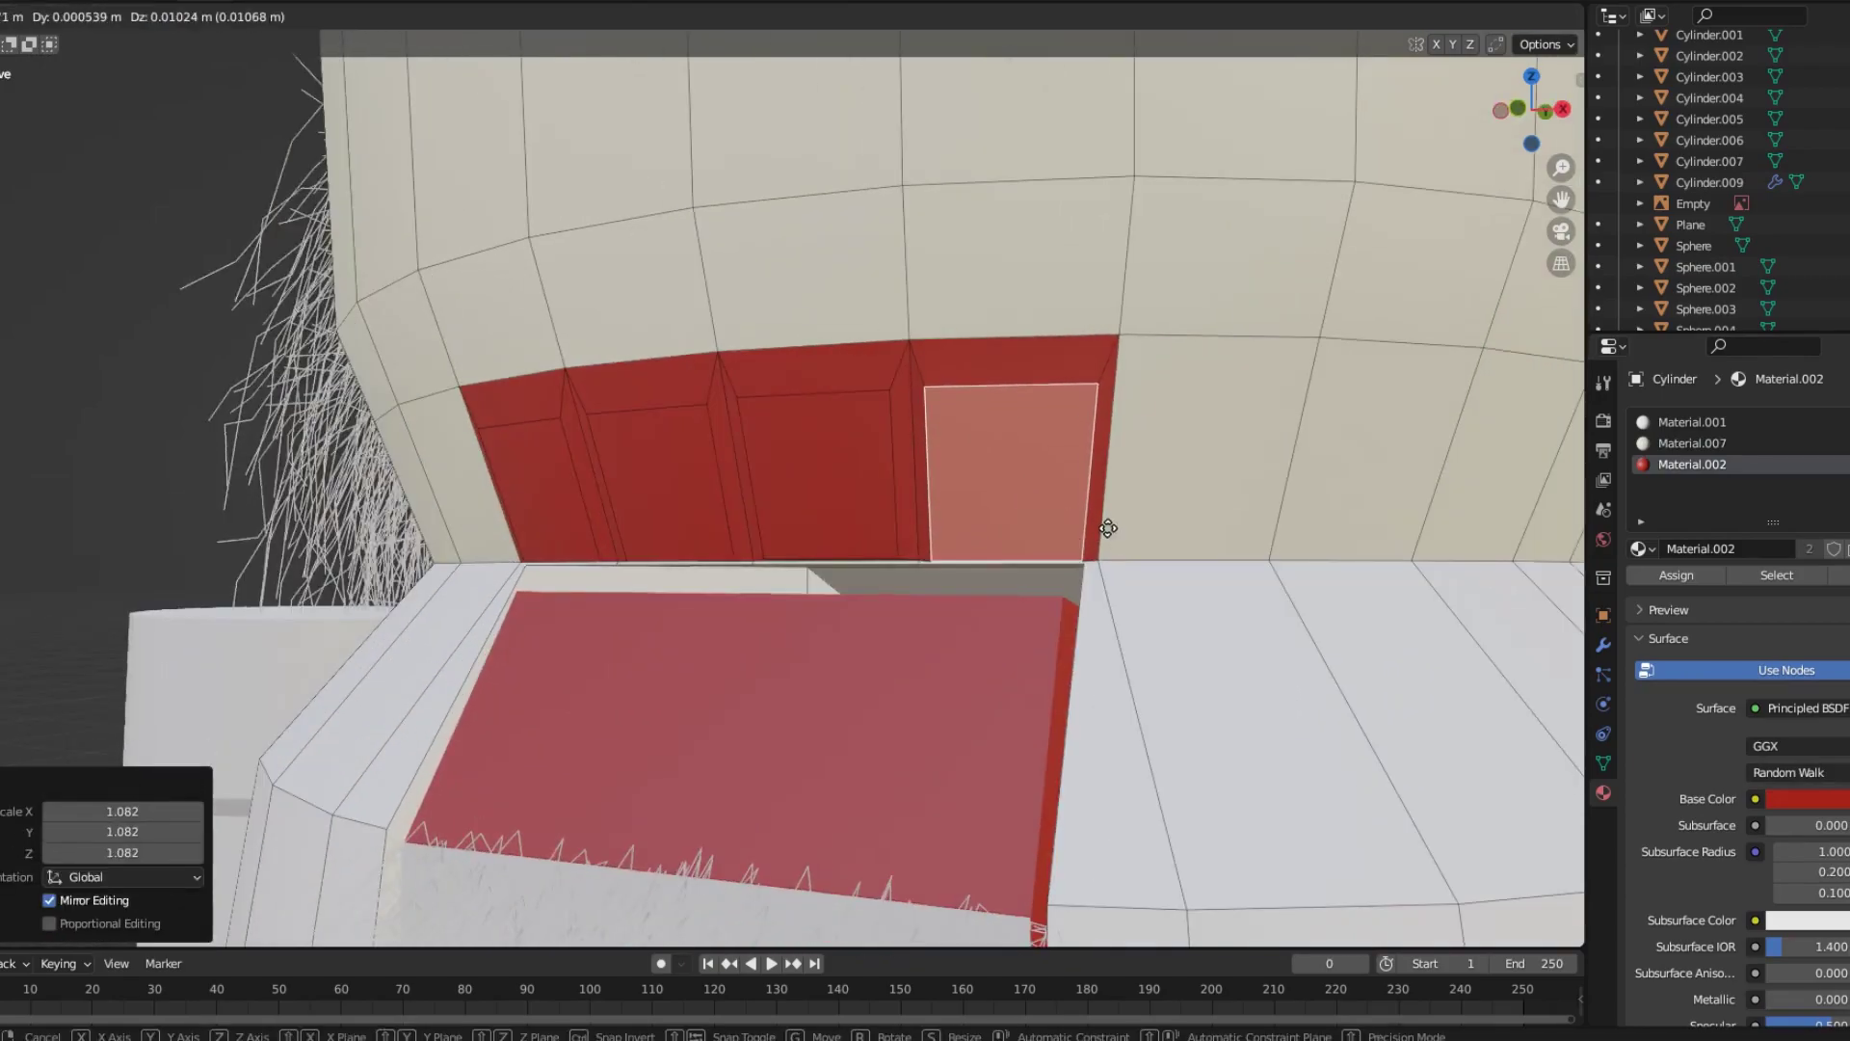
pyautogui.keyDown('shift'); pyautogui.click(674, 483); pyautogui.keyUp('shift')
pyautogui.click(1692, 422)
pyautogui.click(1676, 576)
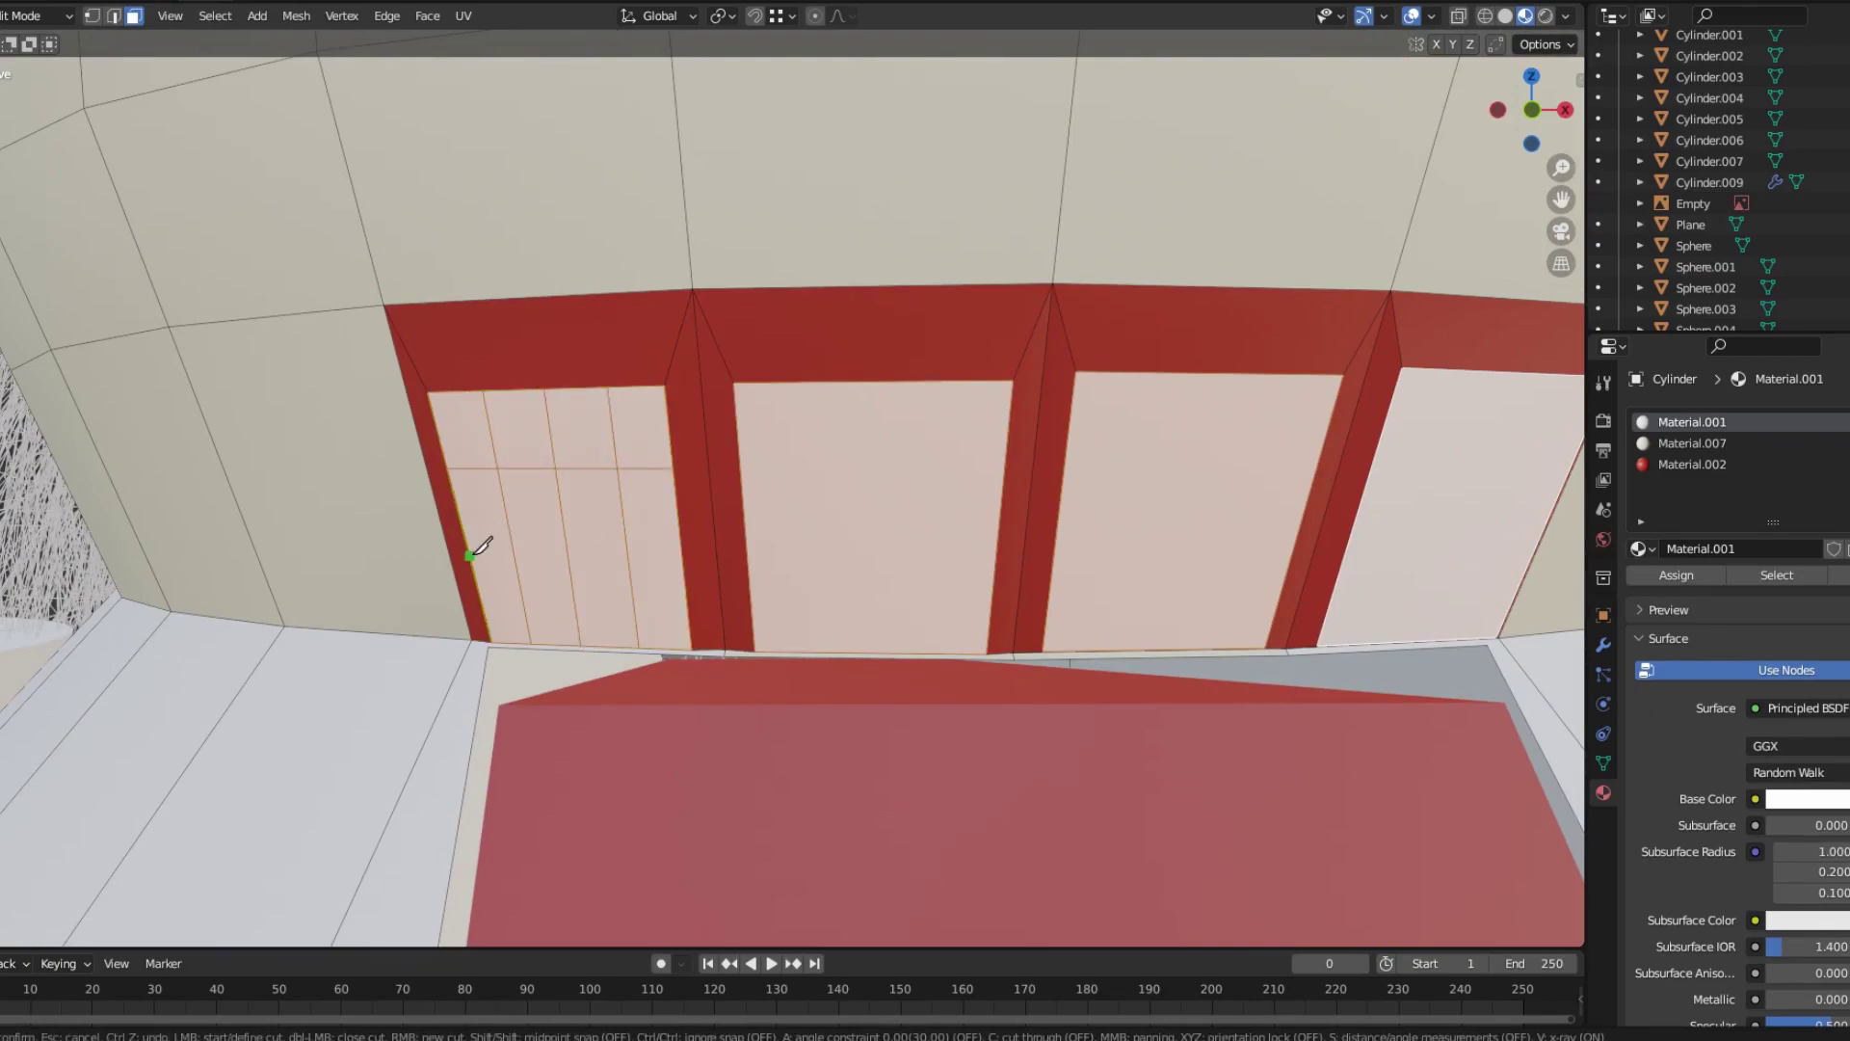
pyautogui.scroll(5, 671, 552)
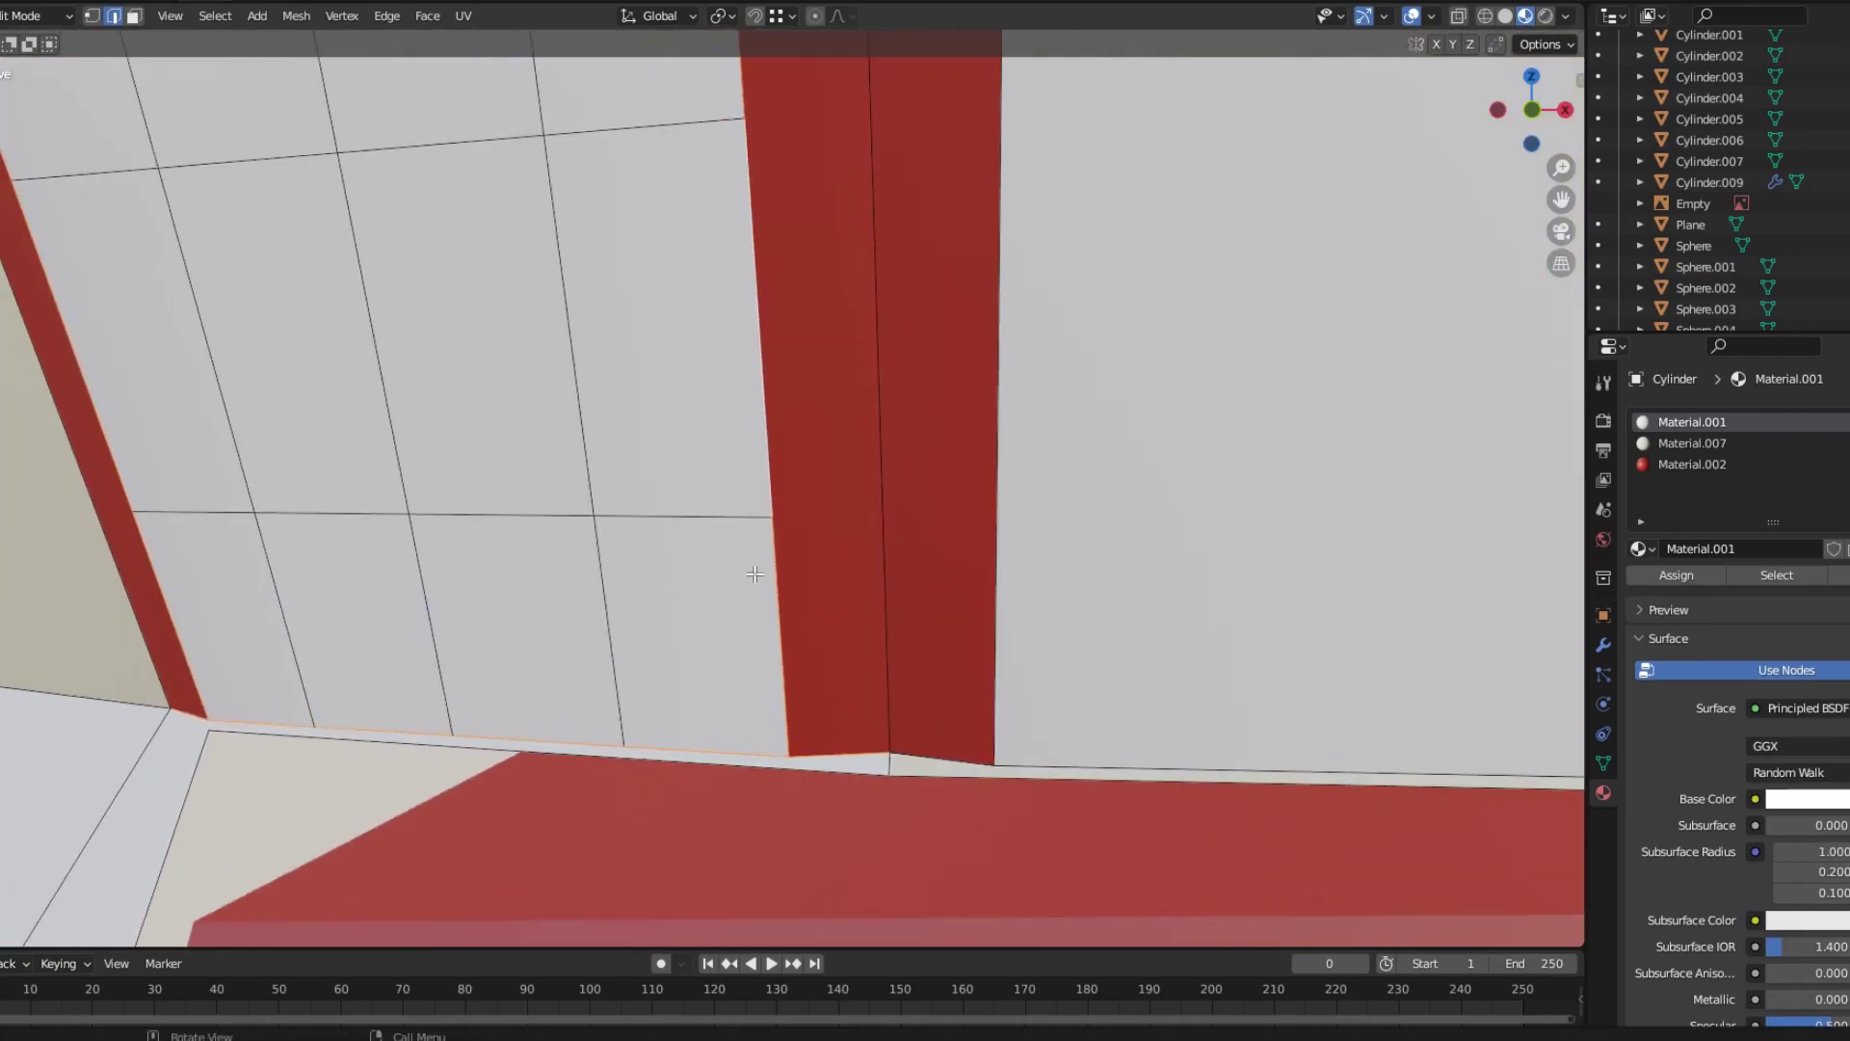
pyautogui.scroll(-4, 452, 281)
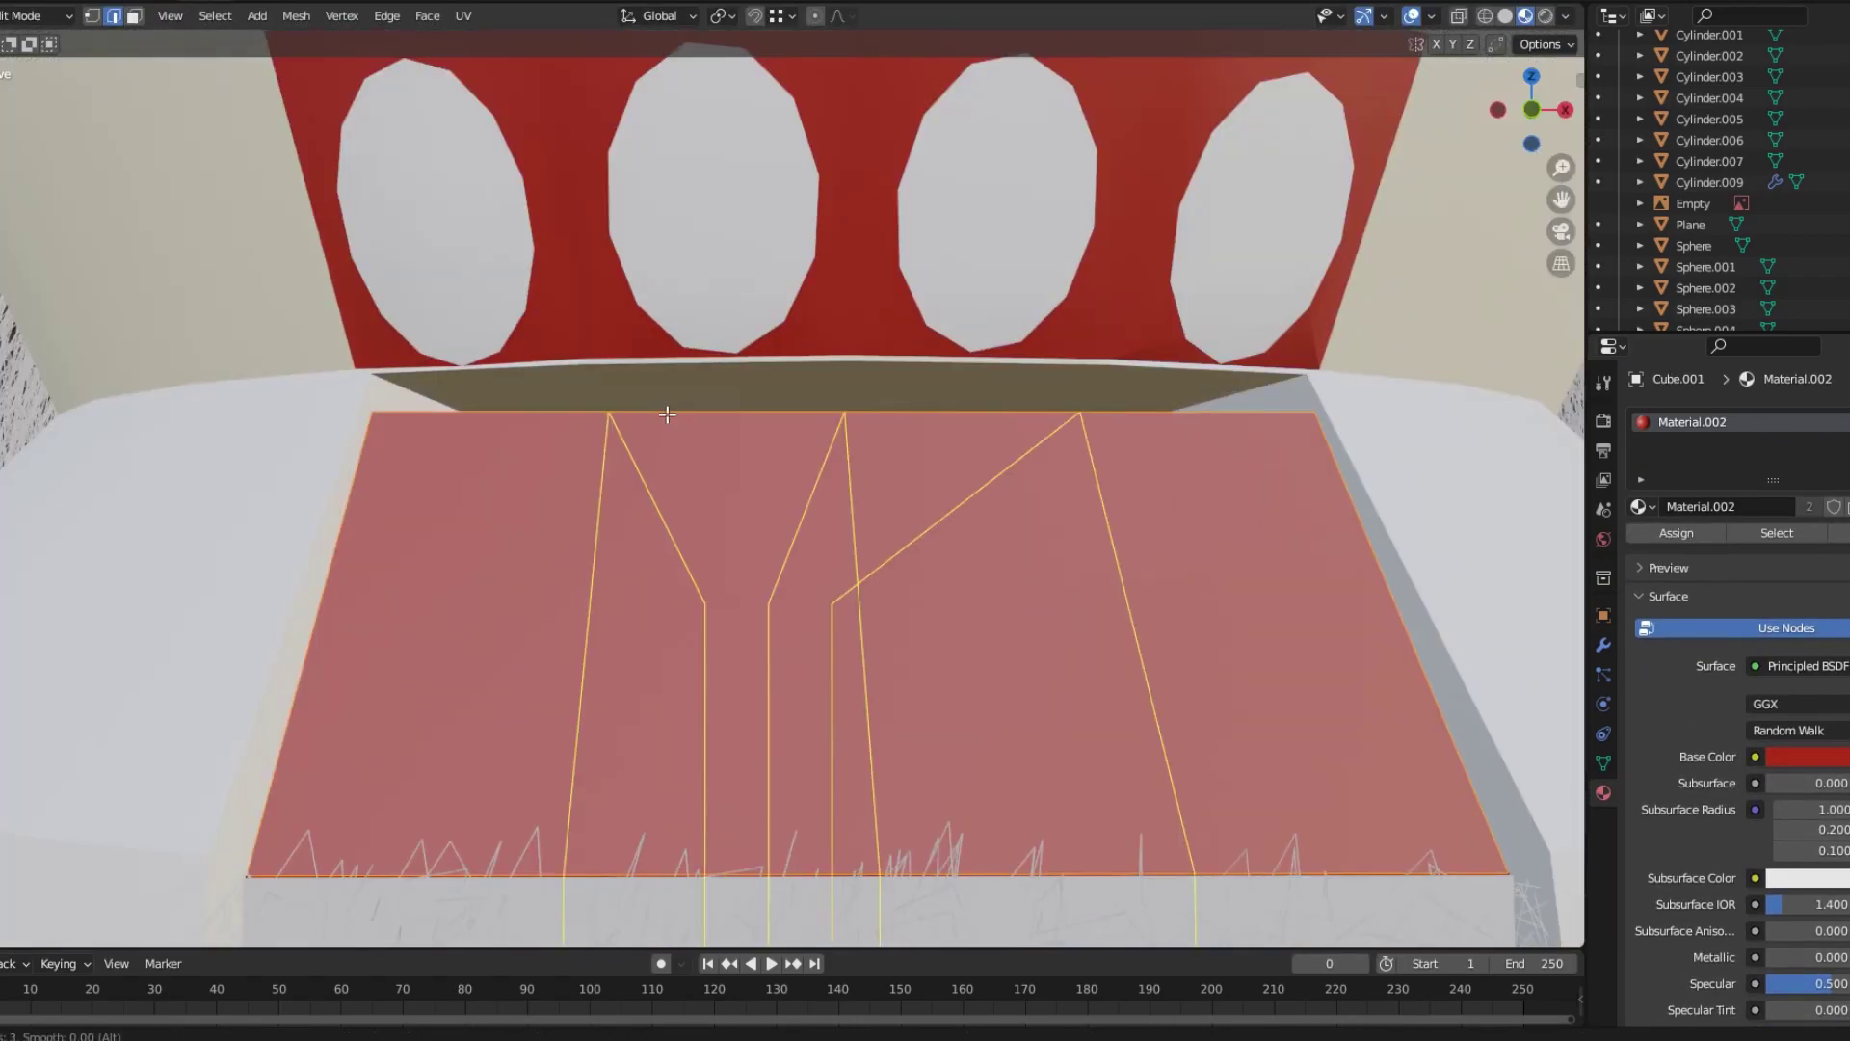
# Cut the red mouth panel into tooth panels and inset each lower panel.
pyautogui.click(667, 414)
pyautogui.moveTo(667, 414); pyautogui.dragTo(482, 597, button='middle')
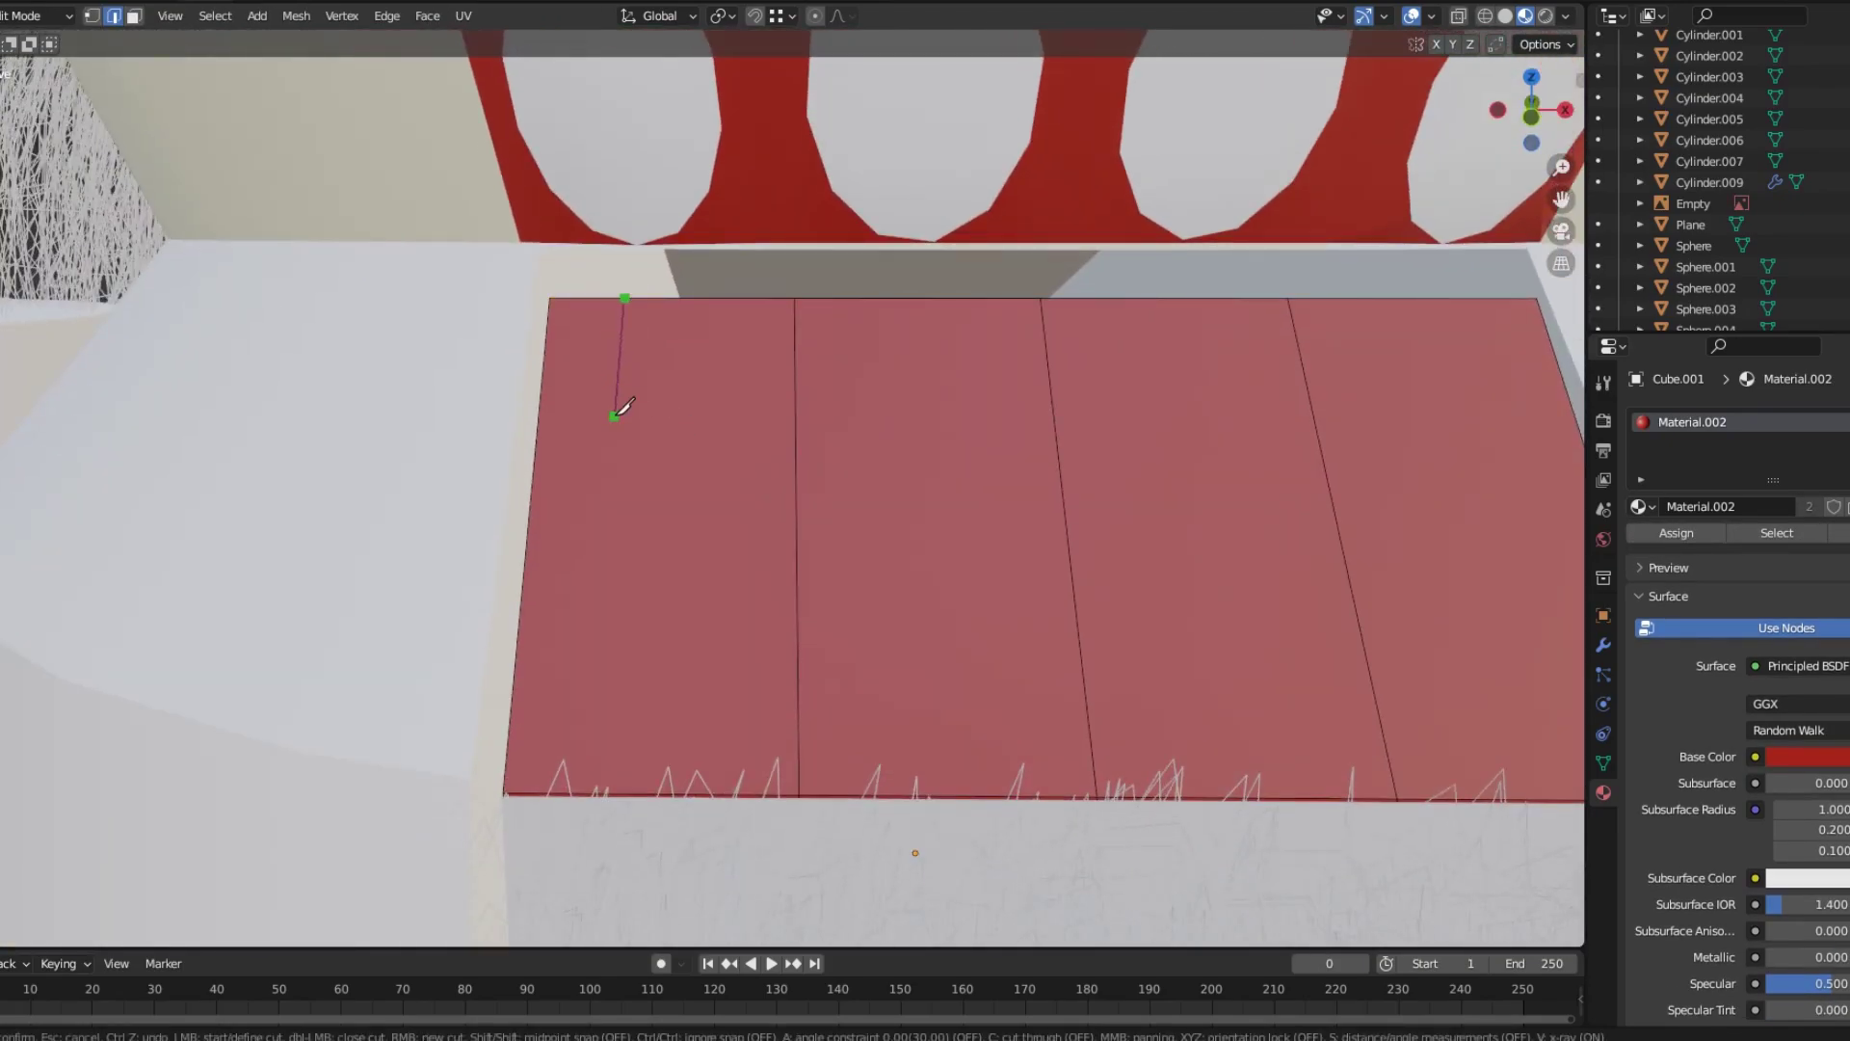
pyautogui.click(730, 318)
pyautogui.press('i')
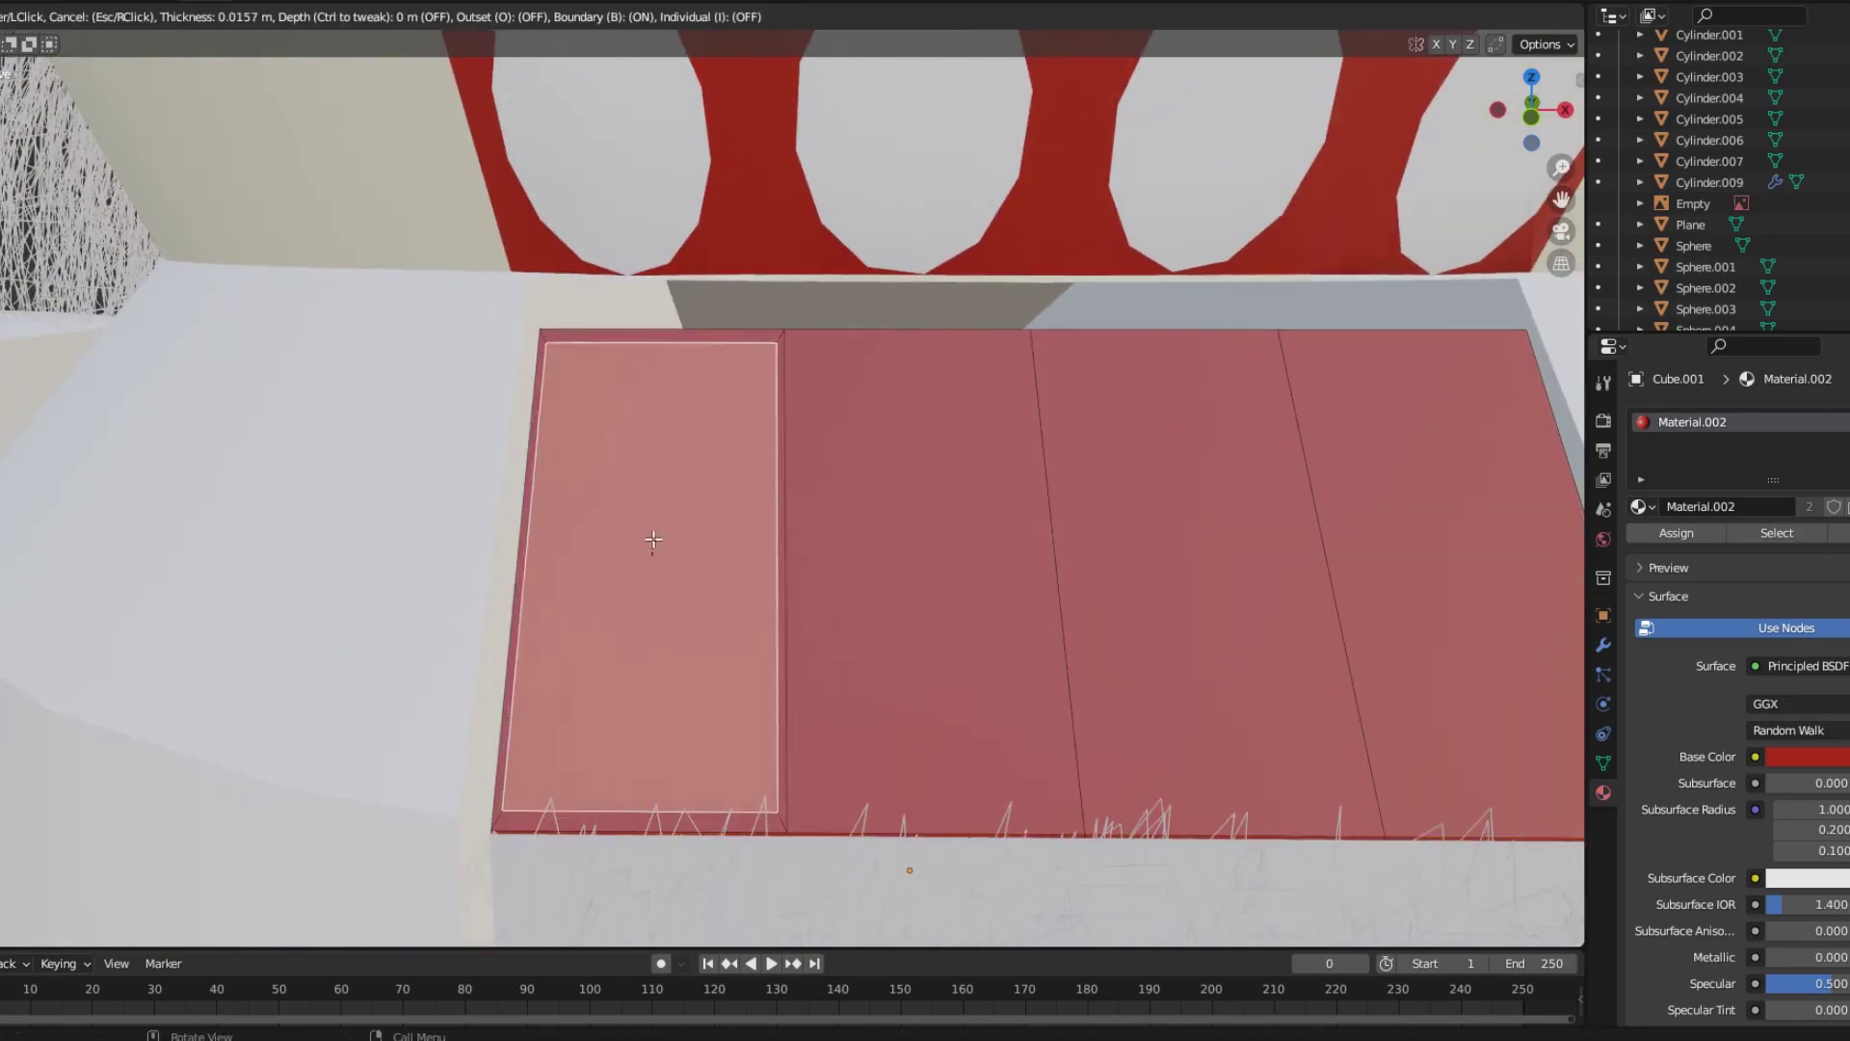
pyautogui.click(1203, 663)
pyautogui.click(1314, 633)
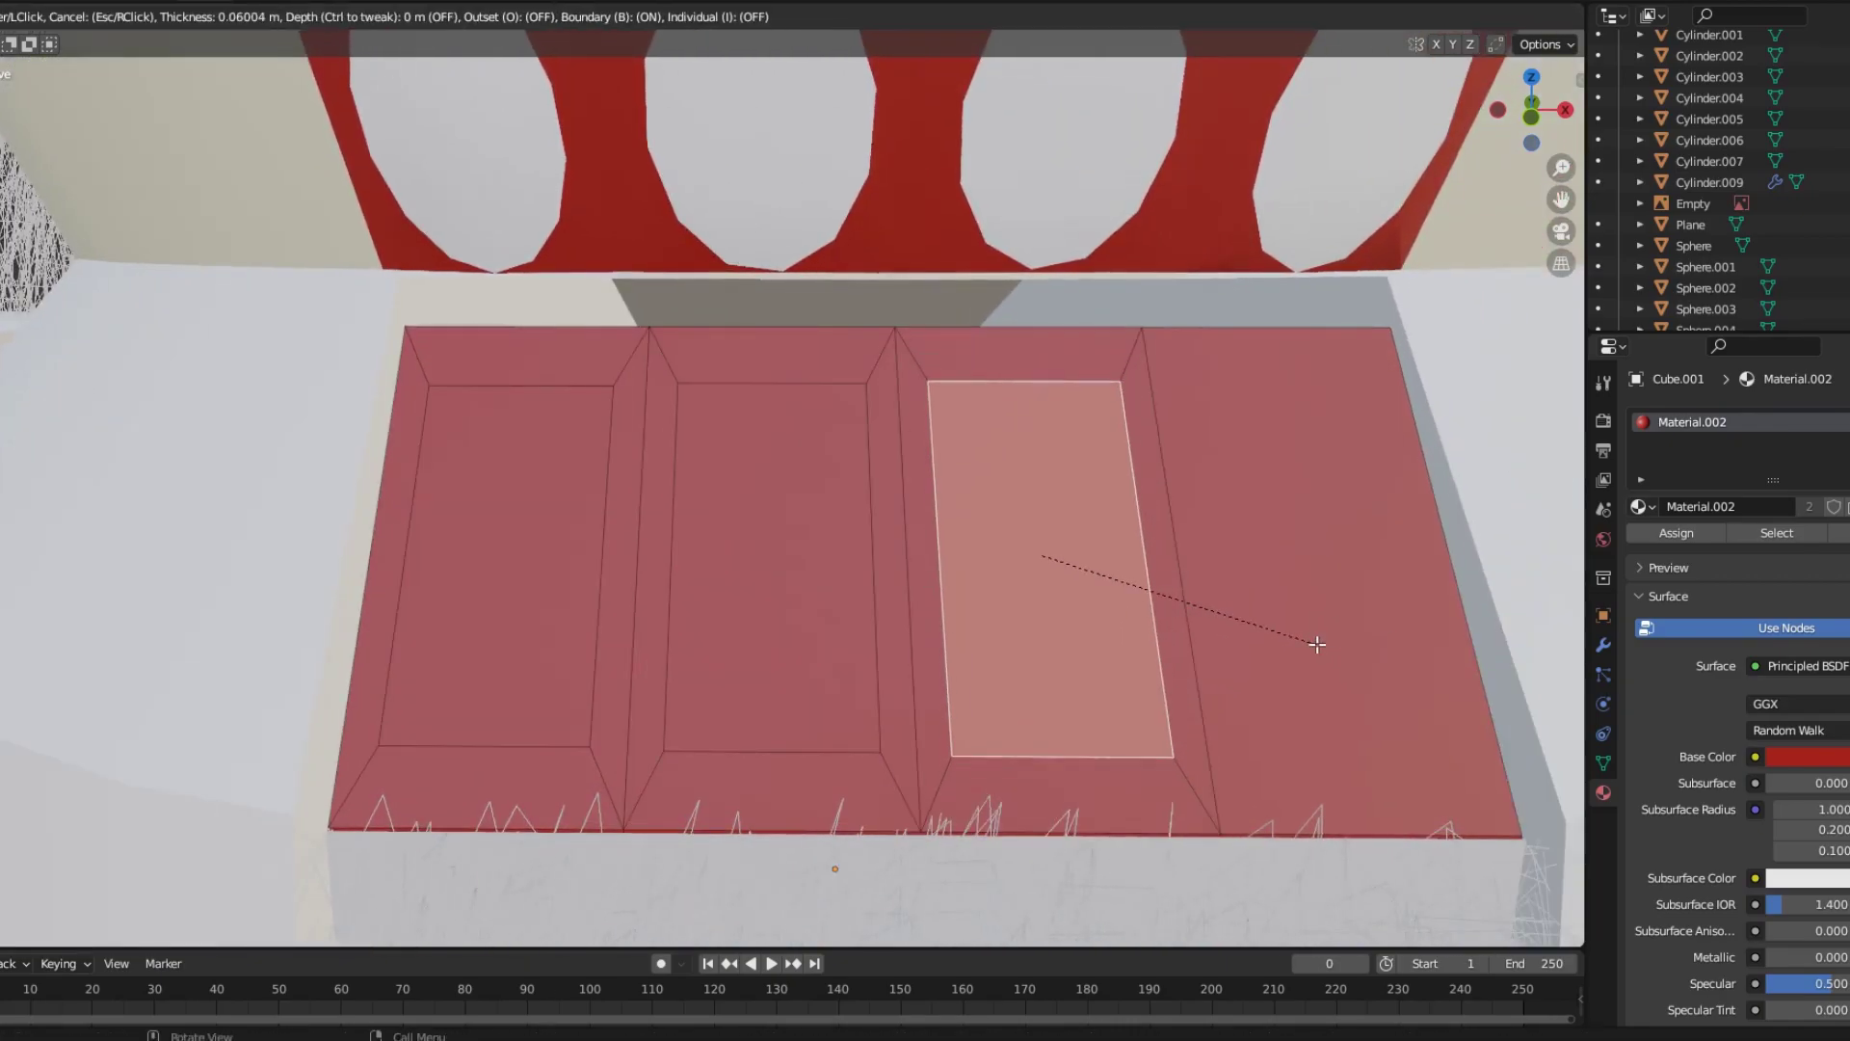
pyautogui.click(678, 541)
pyautogui.click(443, 744)
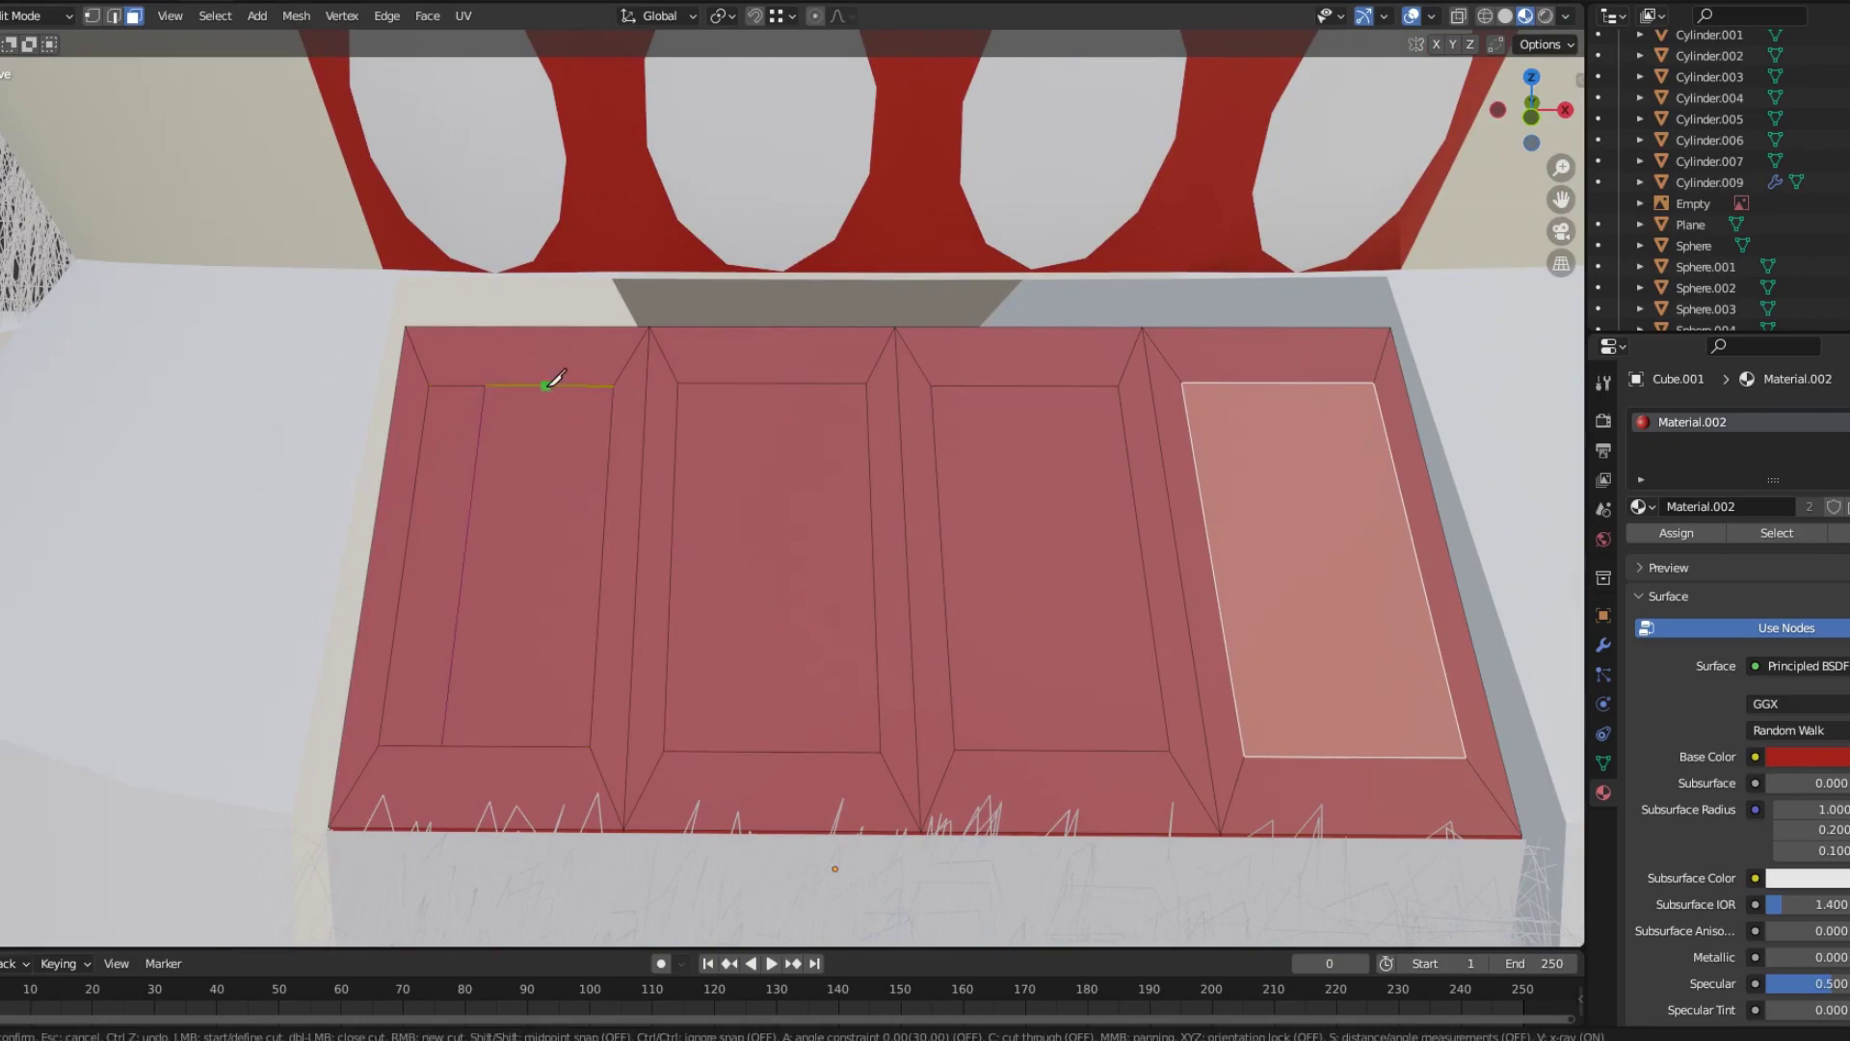
# Undo a stray edge move and refine the tooth panels with knife cuts.
pyautogui.click(485, 633)
pyautogui.press('g')
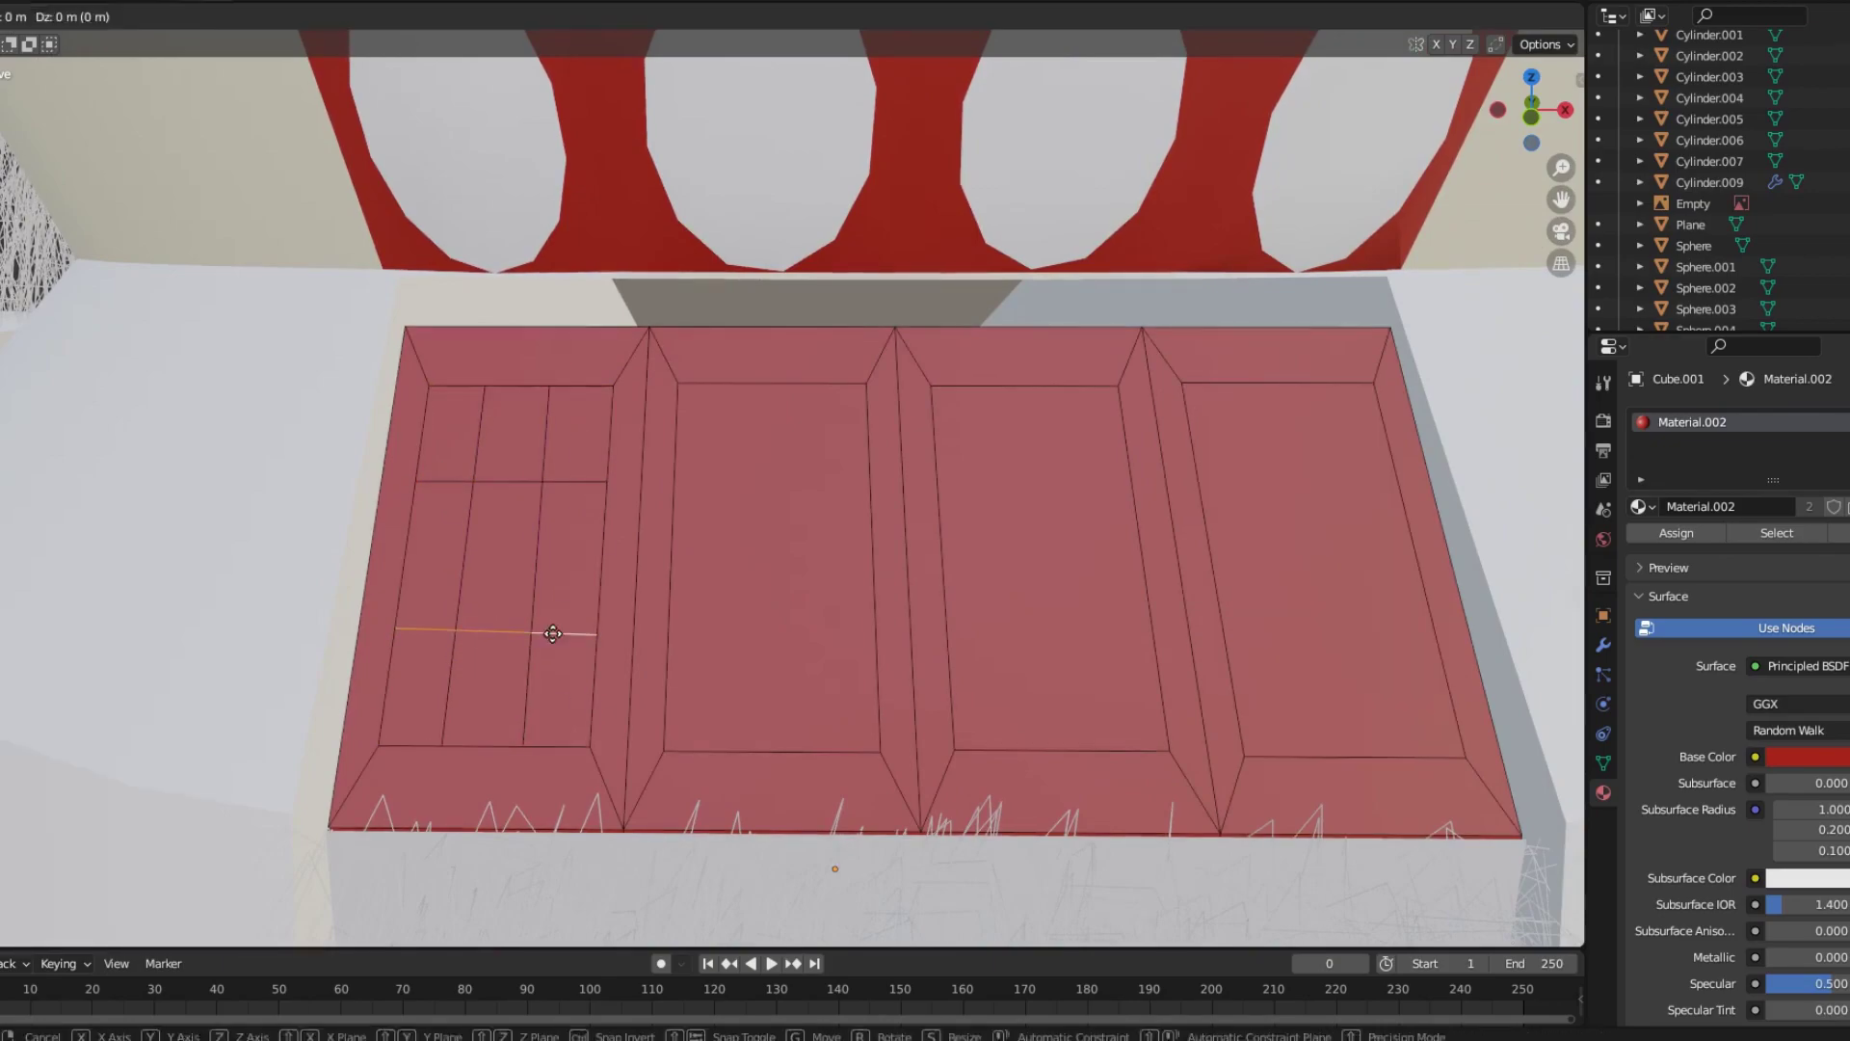
pyautogui.hotkey('ctrl', 'z')
pyautogui.hotkey('ctrl', 'z')
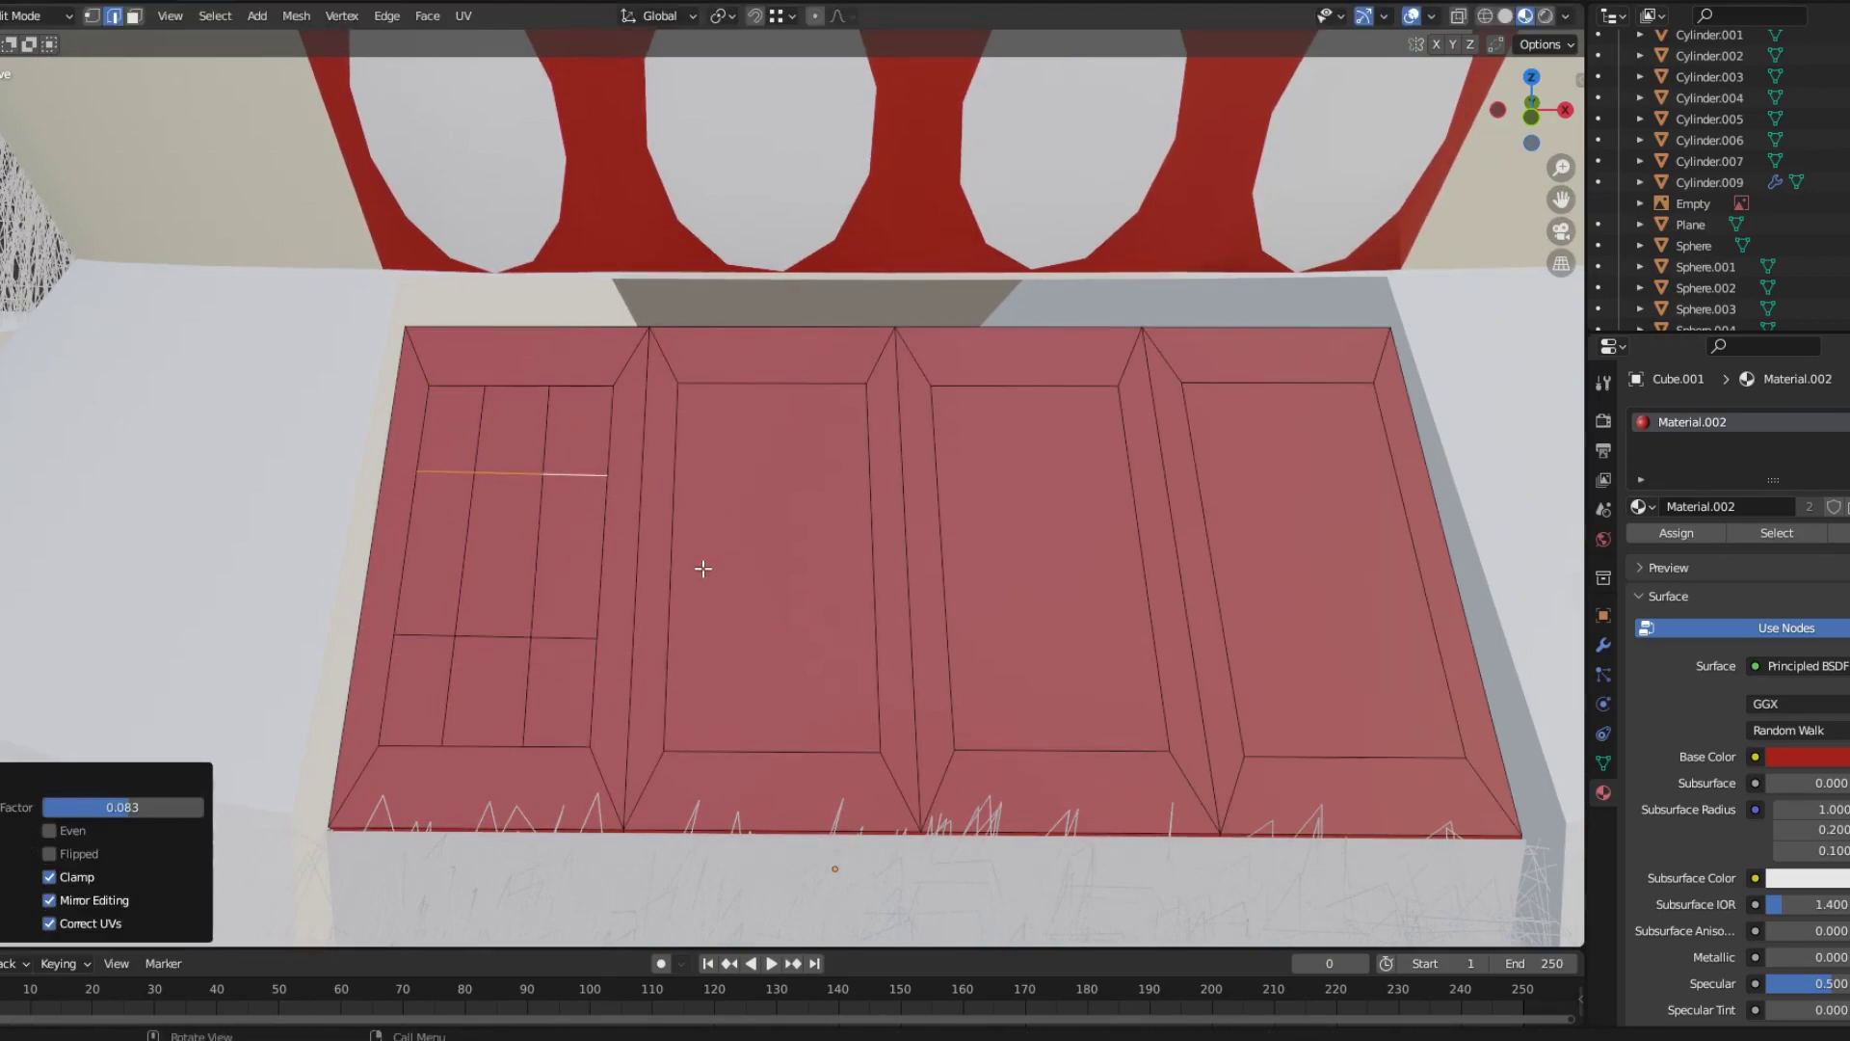
pyautogui.hotkey('ctrl', 'z')
pyautogui.press('k')
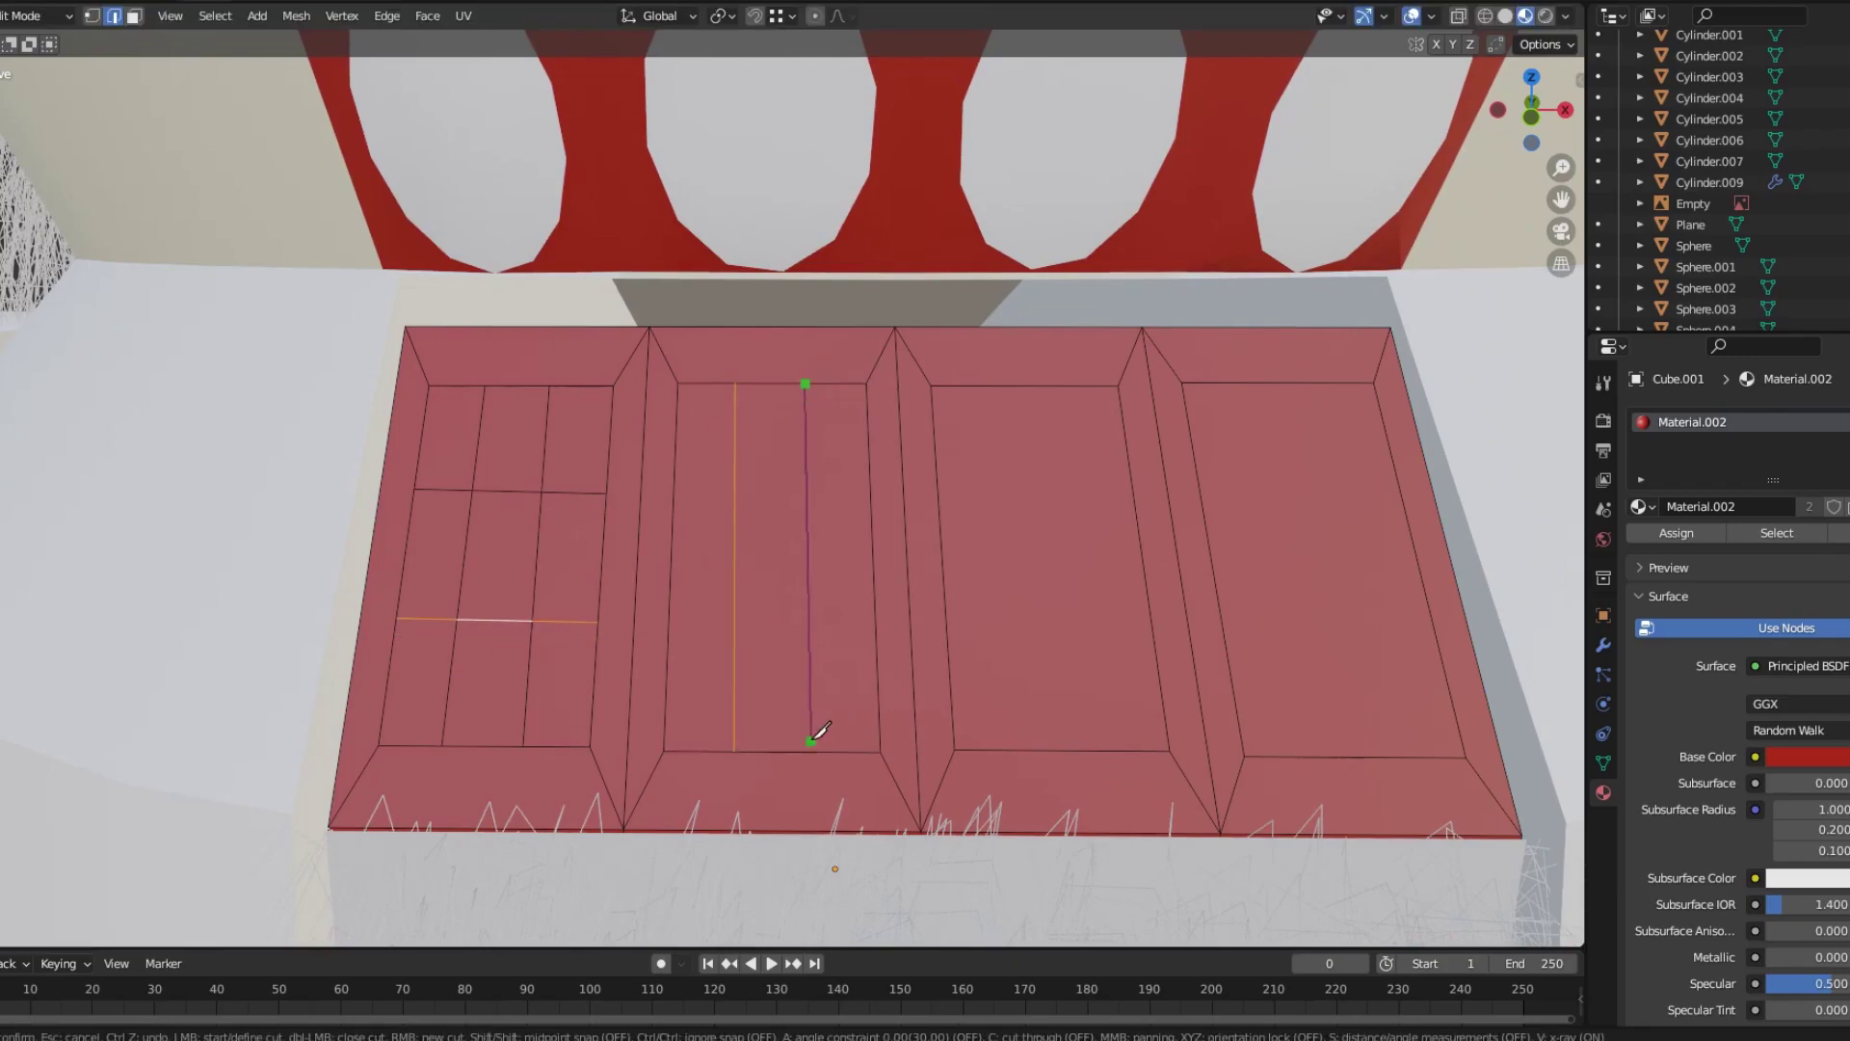
pyautogui.click(1132, 476)
pyautogui.press('Return')
pyautogui.click(946, 624)
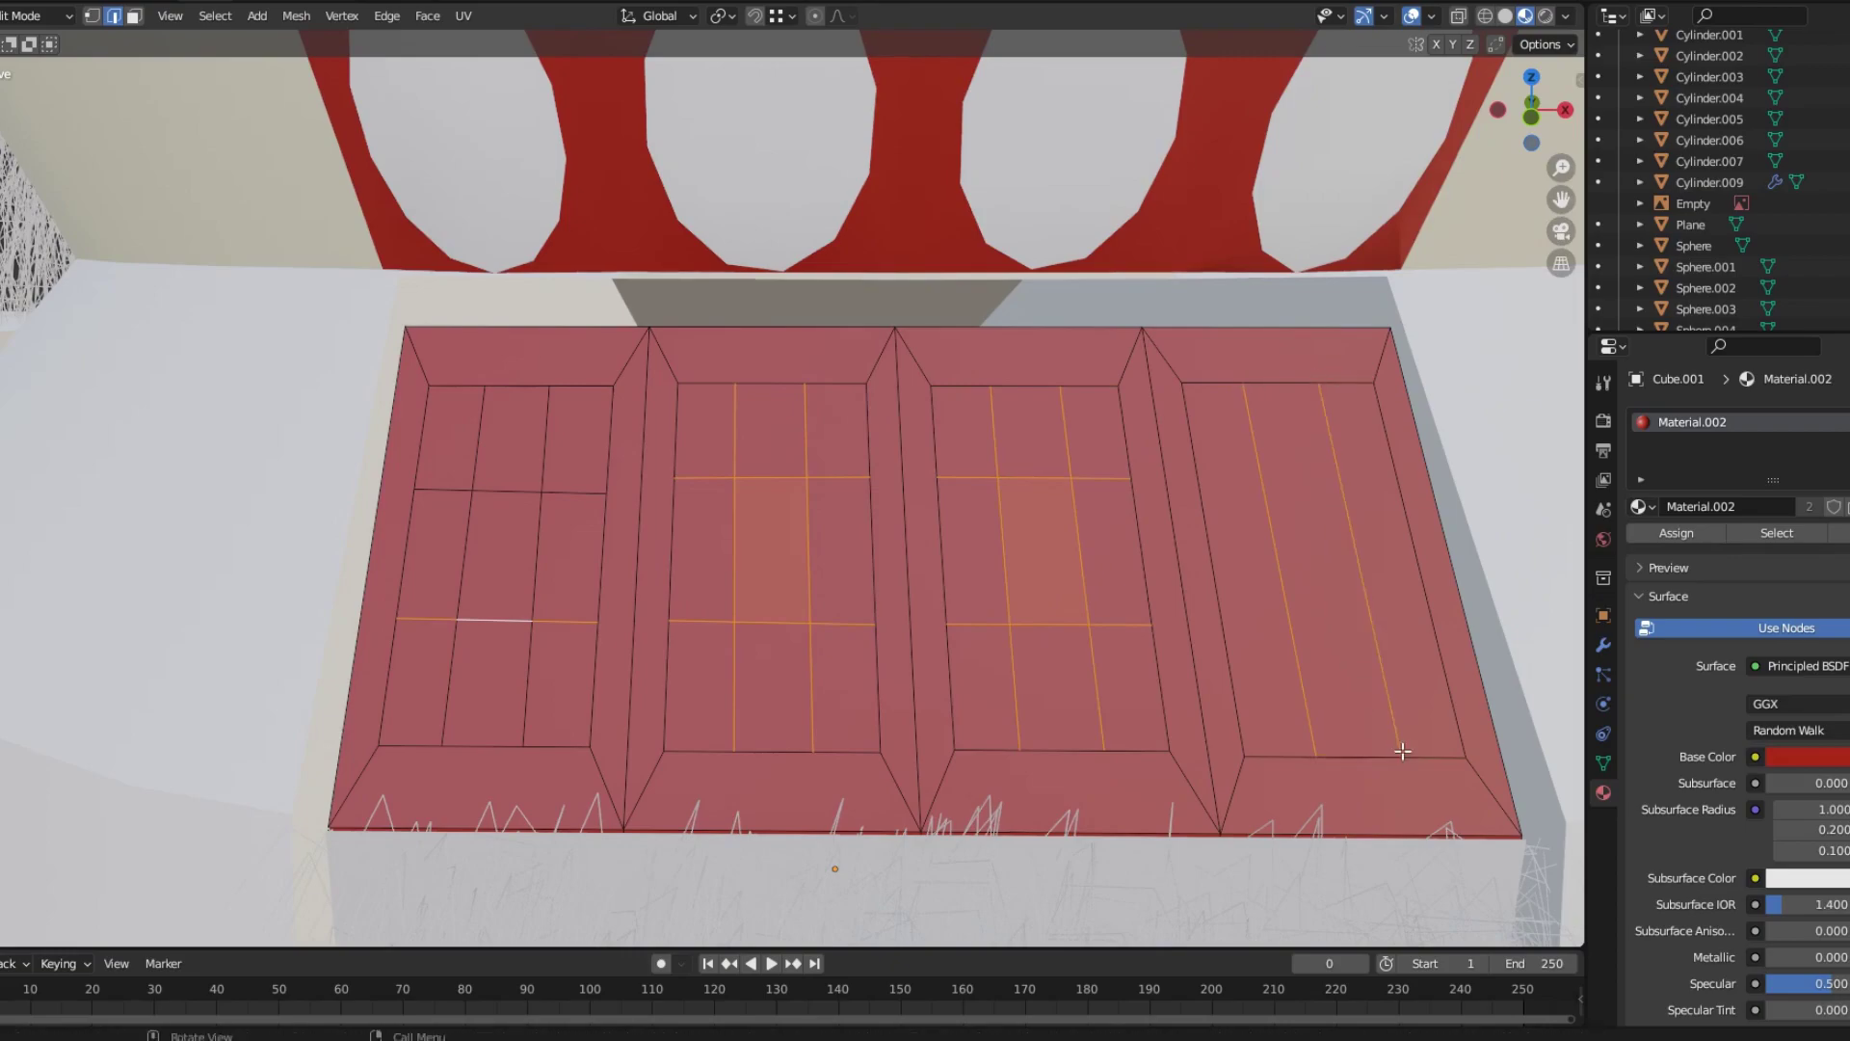
# Round the inner panel faces into ovals and shrink them slightly.
pyautogui.press('3')
pyautogui.press('l')
pyautogui.press('l')
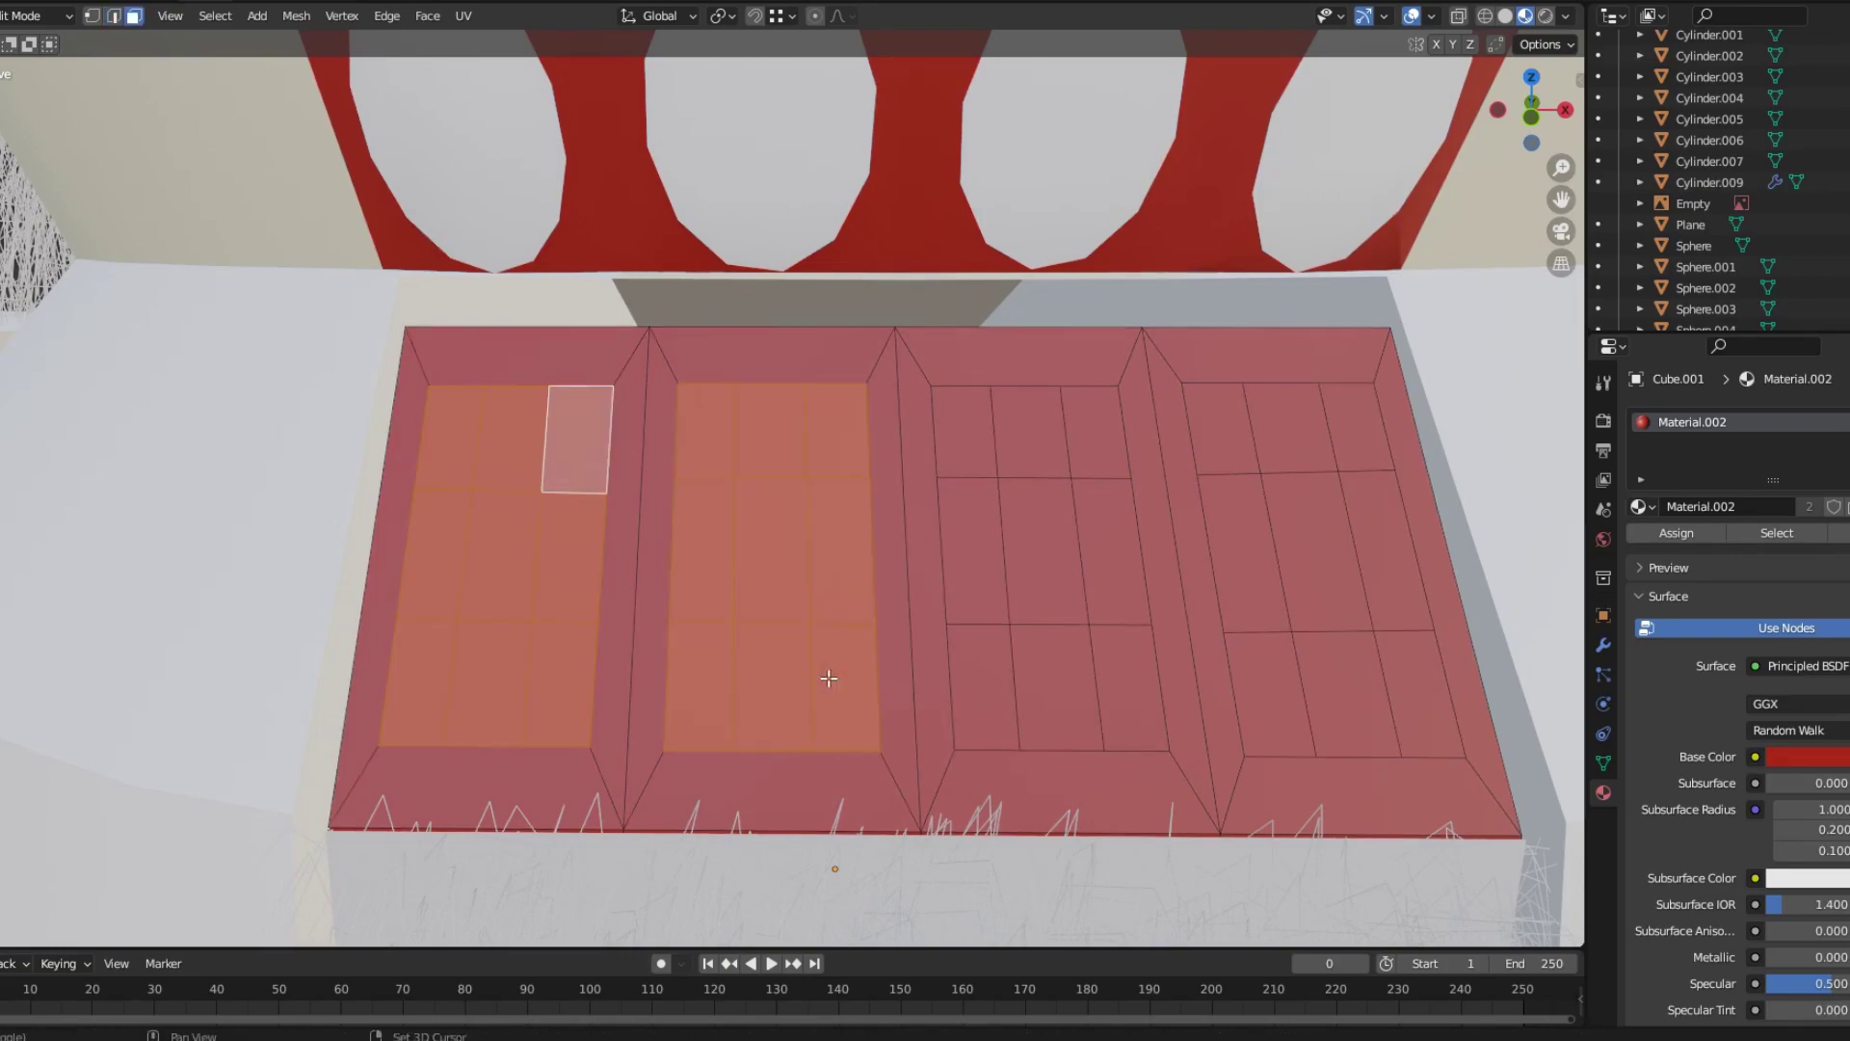
pyautogui.press('l')
pyautogui.press('l')
pyautogui.rightClick(1283, 609)
pyautogui.click(1426, 616)
pyautogui.press('s')
# Select the four oval tooth faces.
pyautogui.click(977, 583)
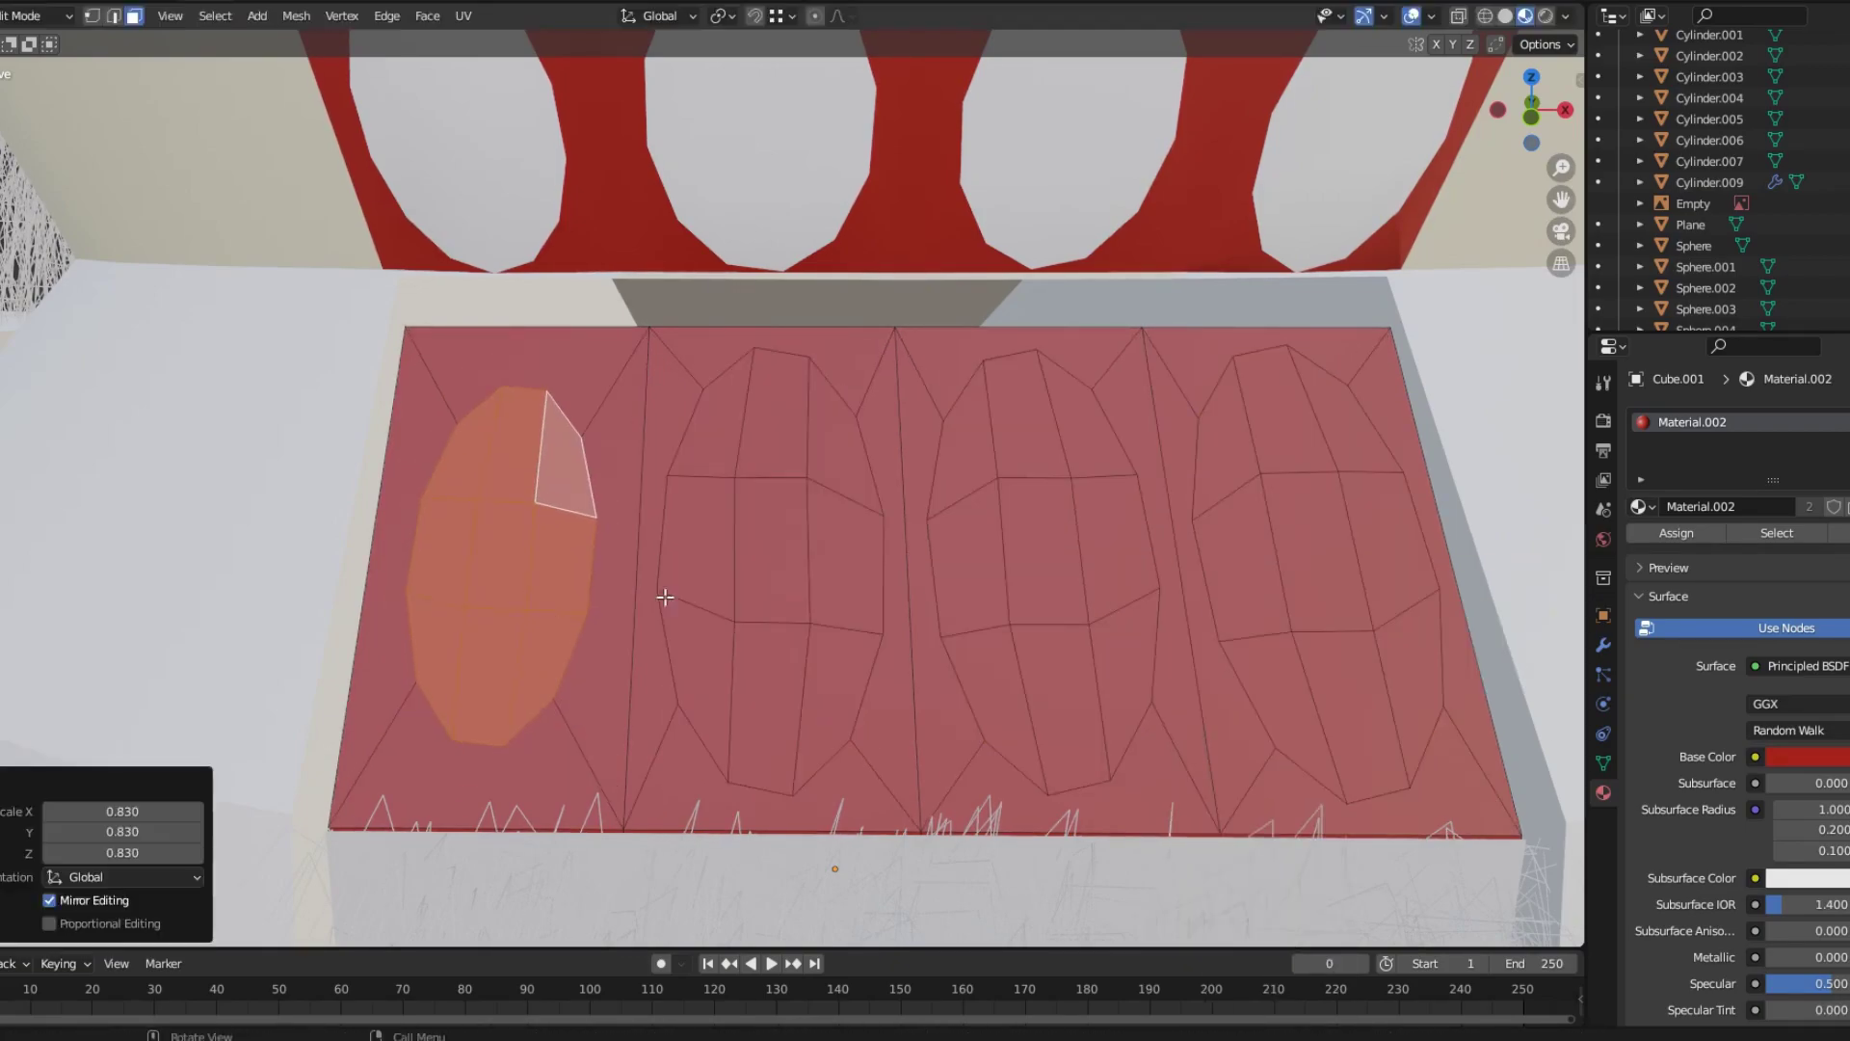
pyautogui.moveTo(992, 446); pyautogui.dragTo(1115, 640)
pyautogui.moveTo(710, 462); pyautogui.dragTo(798, 595)
pyautogui.click(501, 569)
pyautogui.click(568, 443)
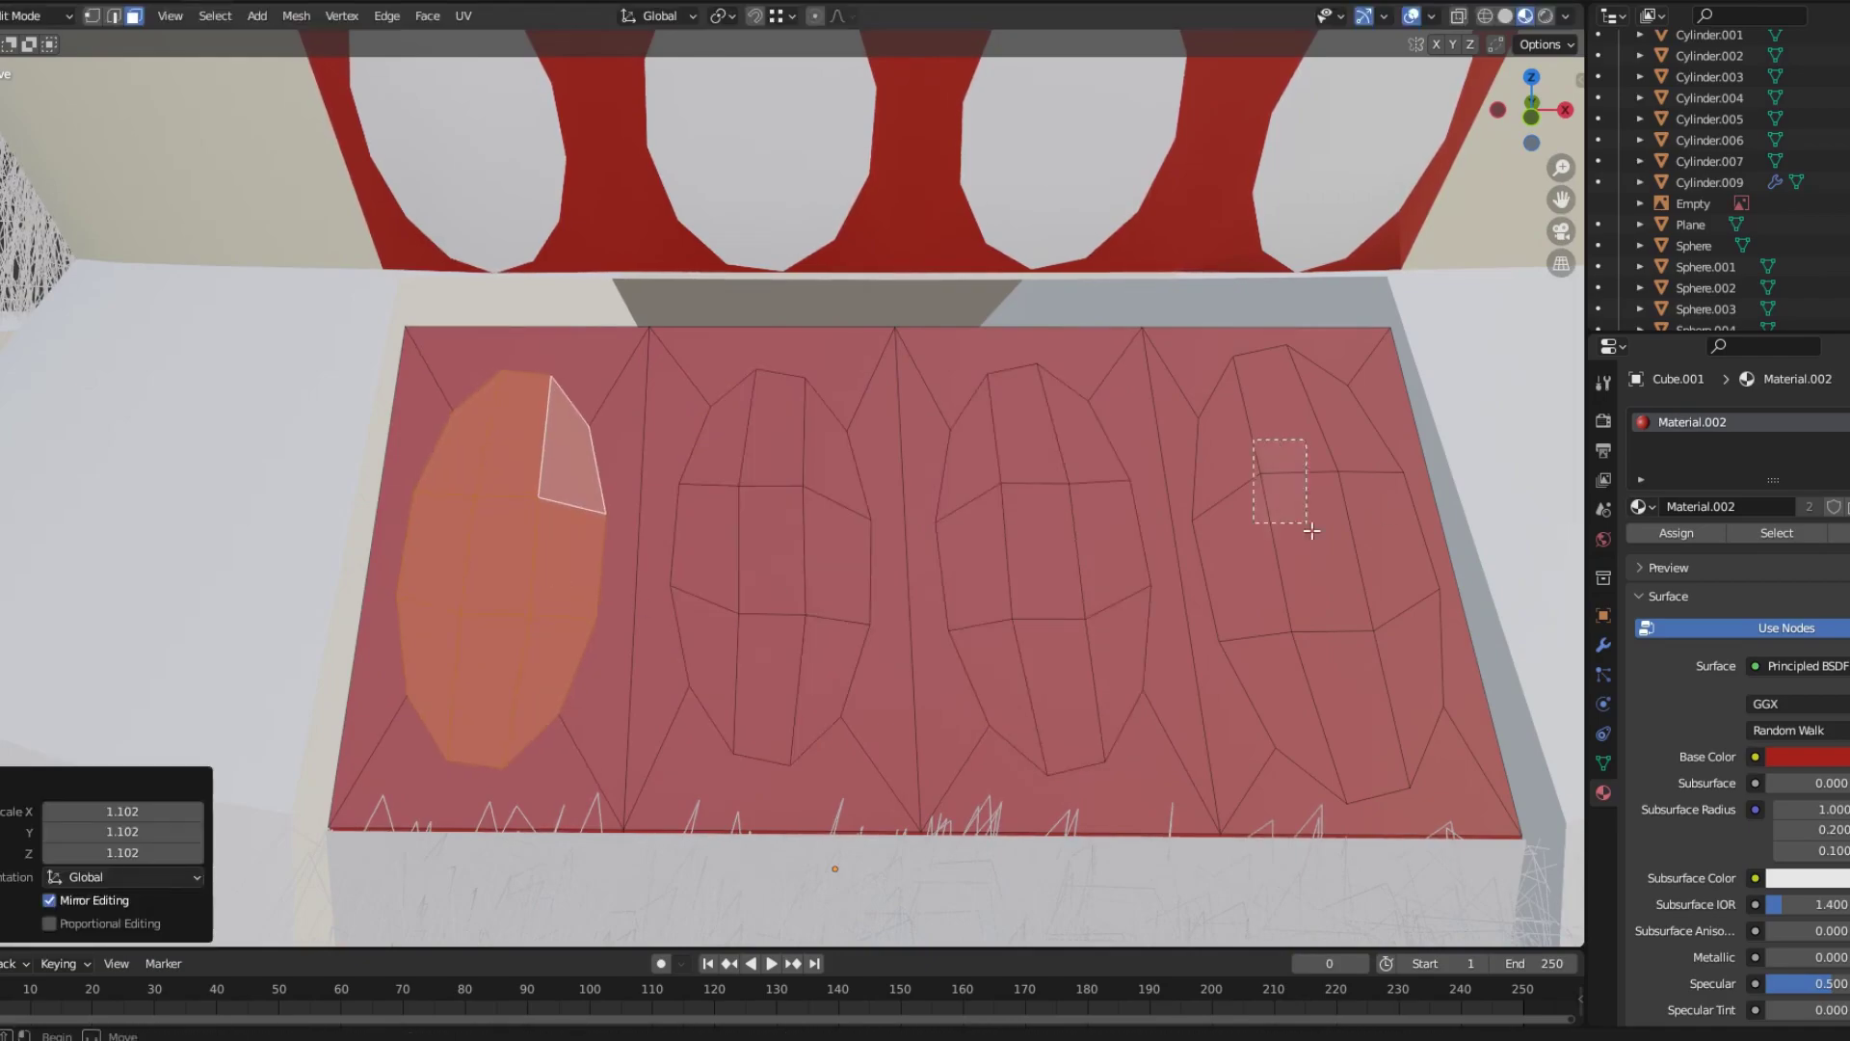
pyautogui.moveTo(1262, 462); pyautogui.dragTo(1296, 506)
pyautogui.keyDown('shift'); pyautogui.click(501, 578); pyautogui.keyUp('shift')
pyautogui.keyDown('shift'); pyautogui.click(771, 578); pyautogui.keyUp('shift')
pyautogui.keyDown('shift'); pyautogui.click(993, 458); pyautogui.keyUp('shift')
# Extrude the oval teeth slightly outward from the mouth.
pyautogui.press('e')
pyautogui.click(1036, 582)
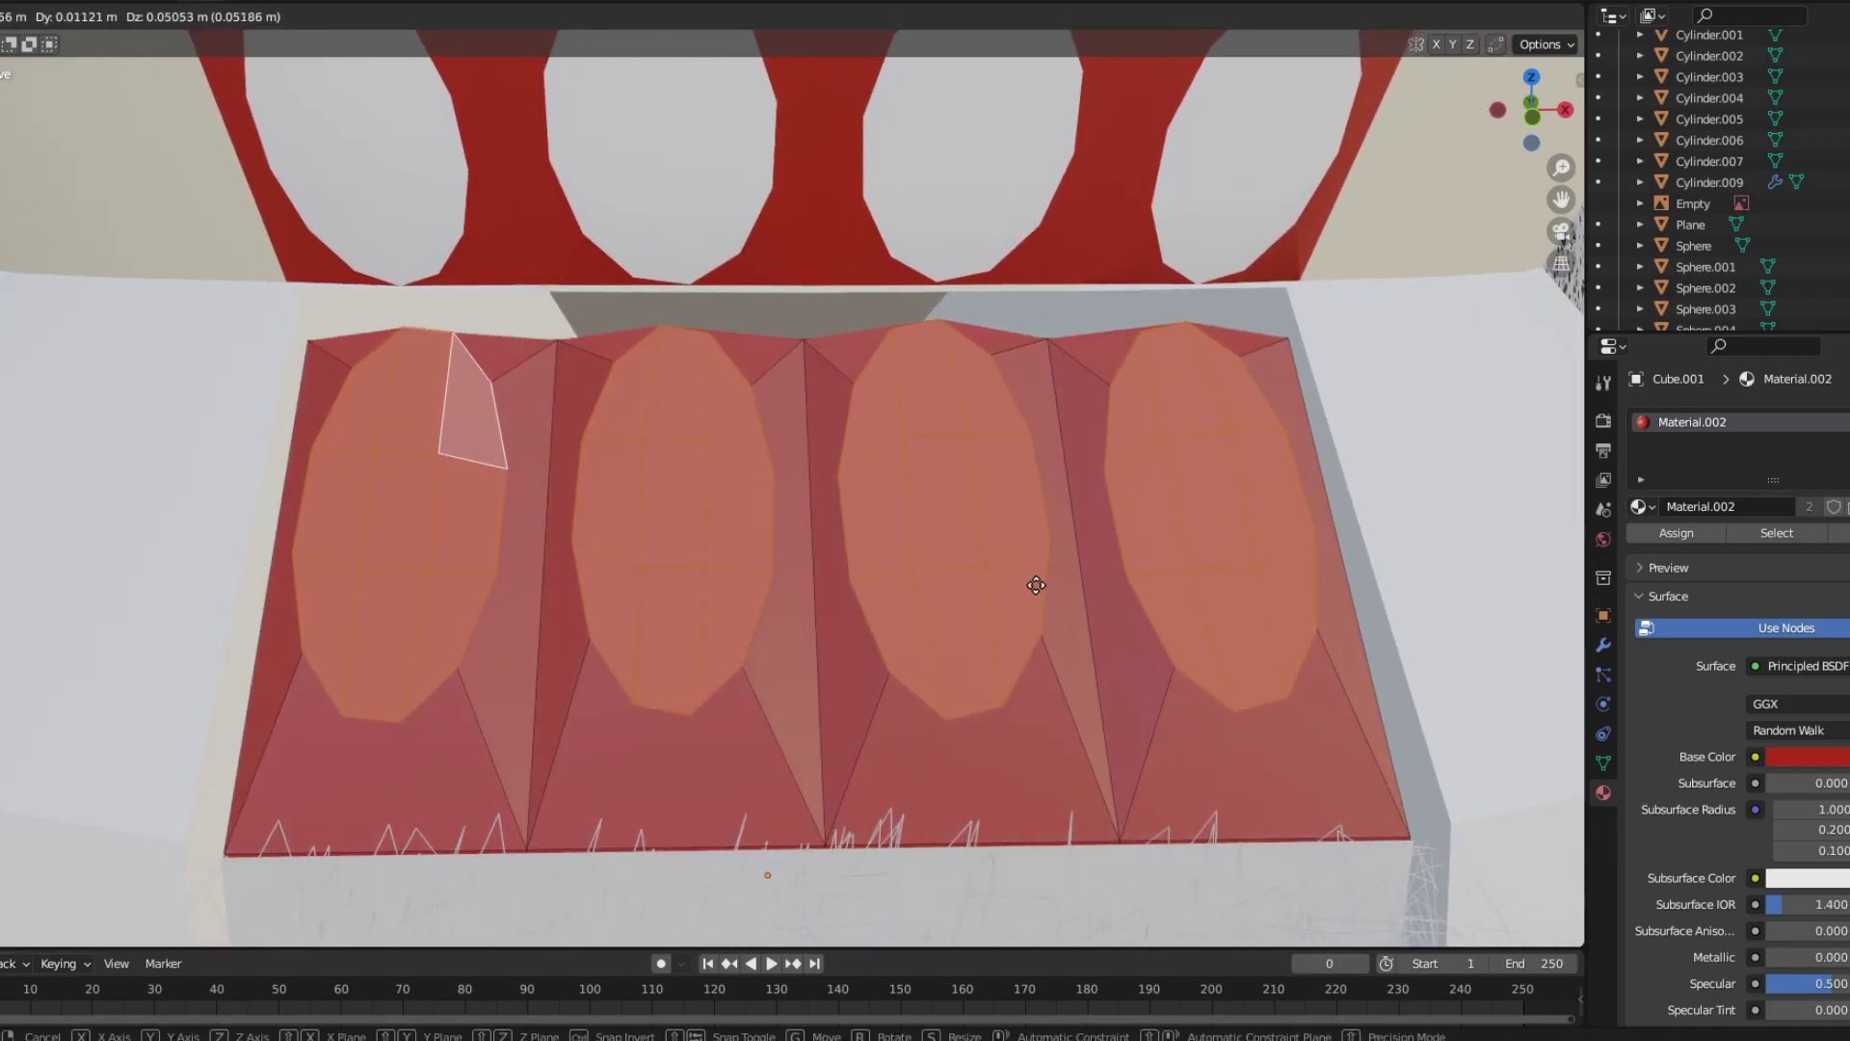
pyautogui.moveTo(1037, 582)
pyautogui.mouseDown(button='middle')
pyautogui.moveTo(822, 558)
pyautogui.moveTo(1066, 557)
pyautogui.moveTo(1224, 591)
pyautogui.mouseUp(button='middle')
pyautogui.press('e')
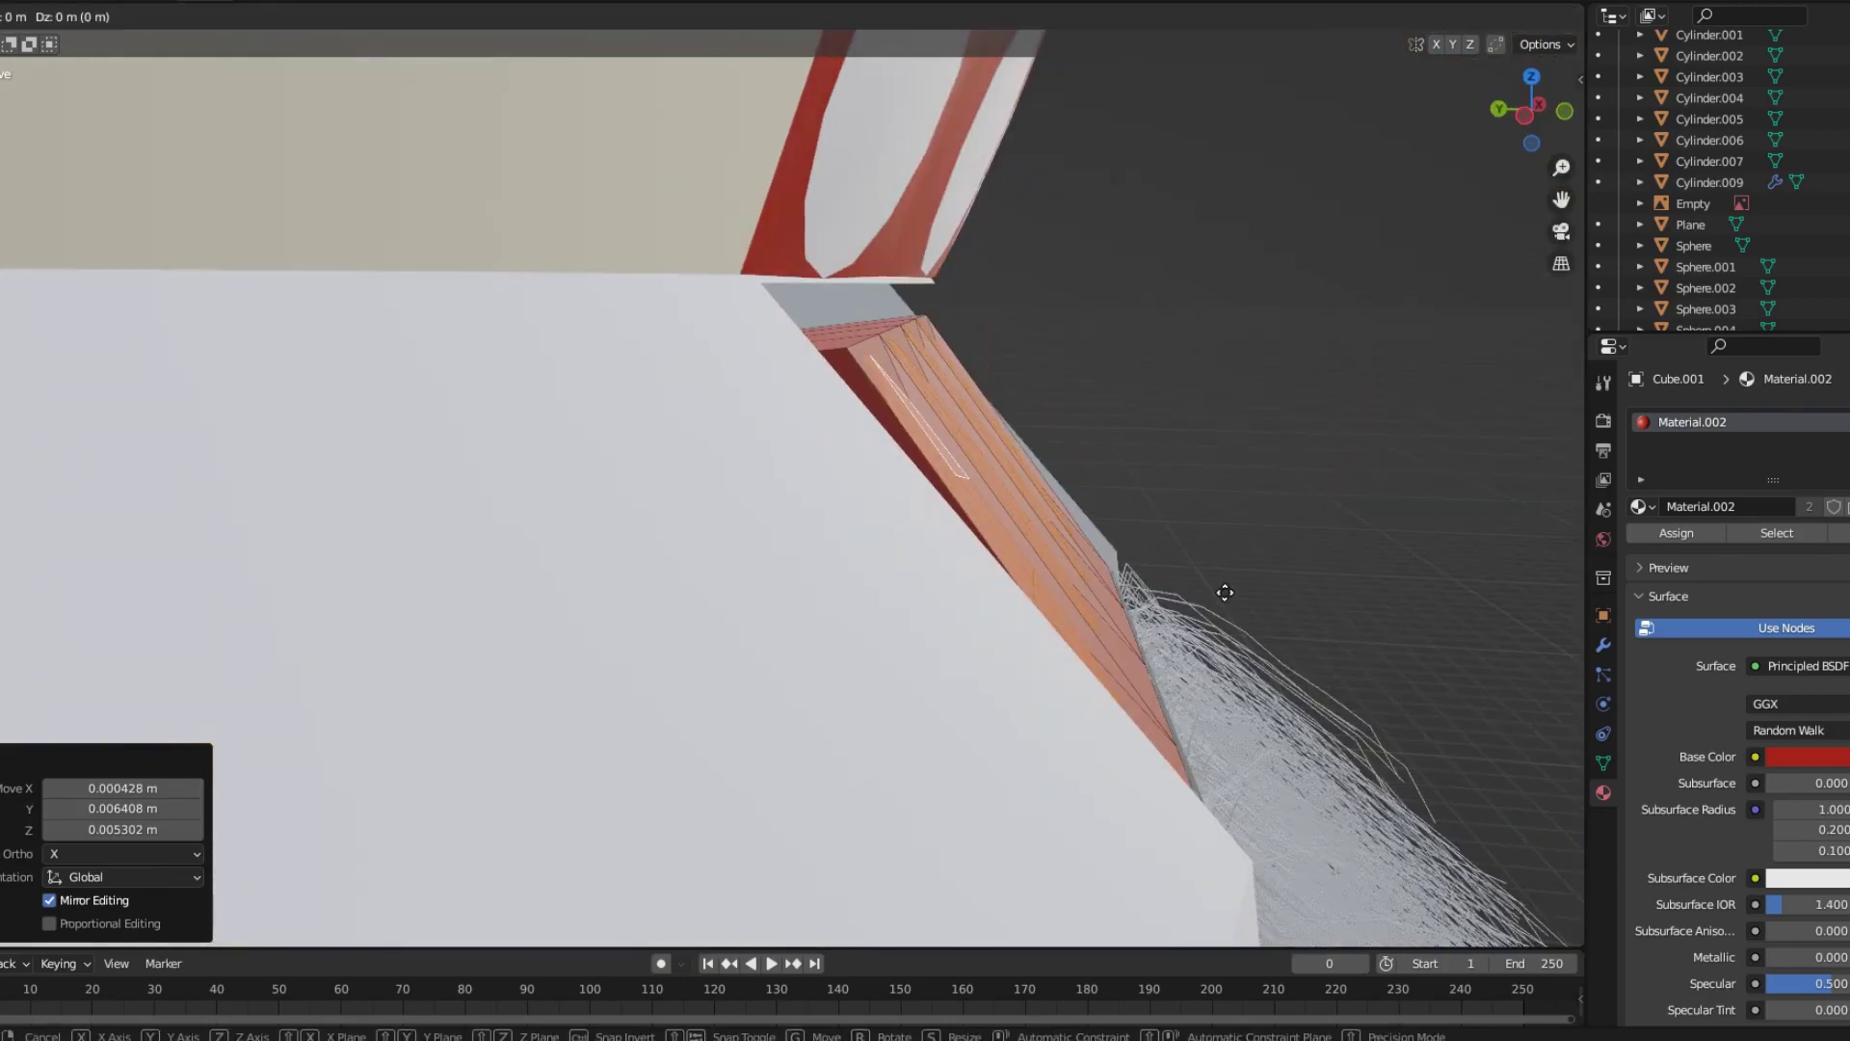
pyautogui.press('Escape')
# Assign the white Material.001 to the oval teeth and return to Object Mode.
pyautogui.click(1645, 505)
pyautogui.click(1713, 575)
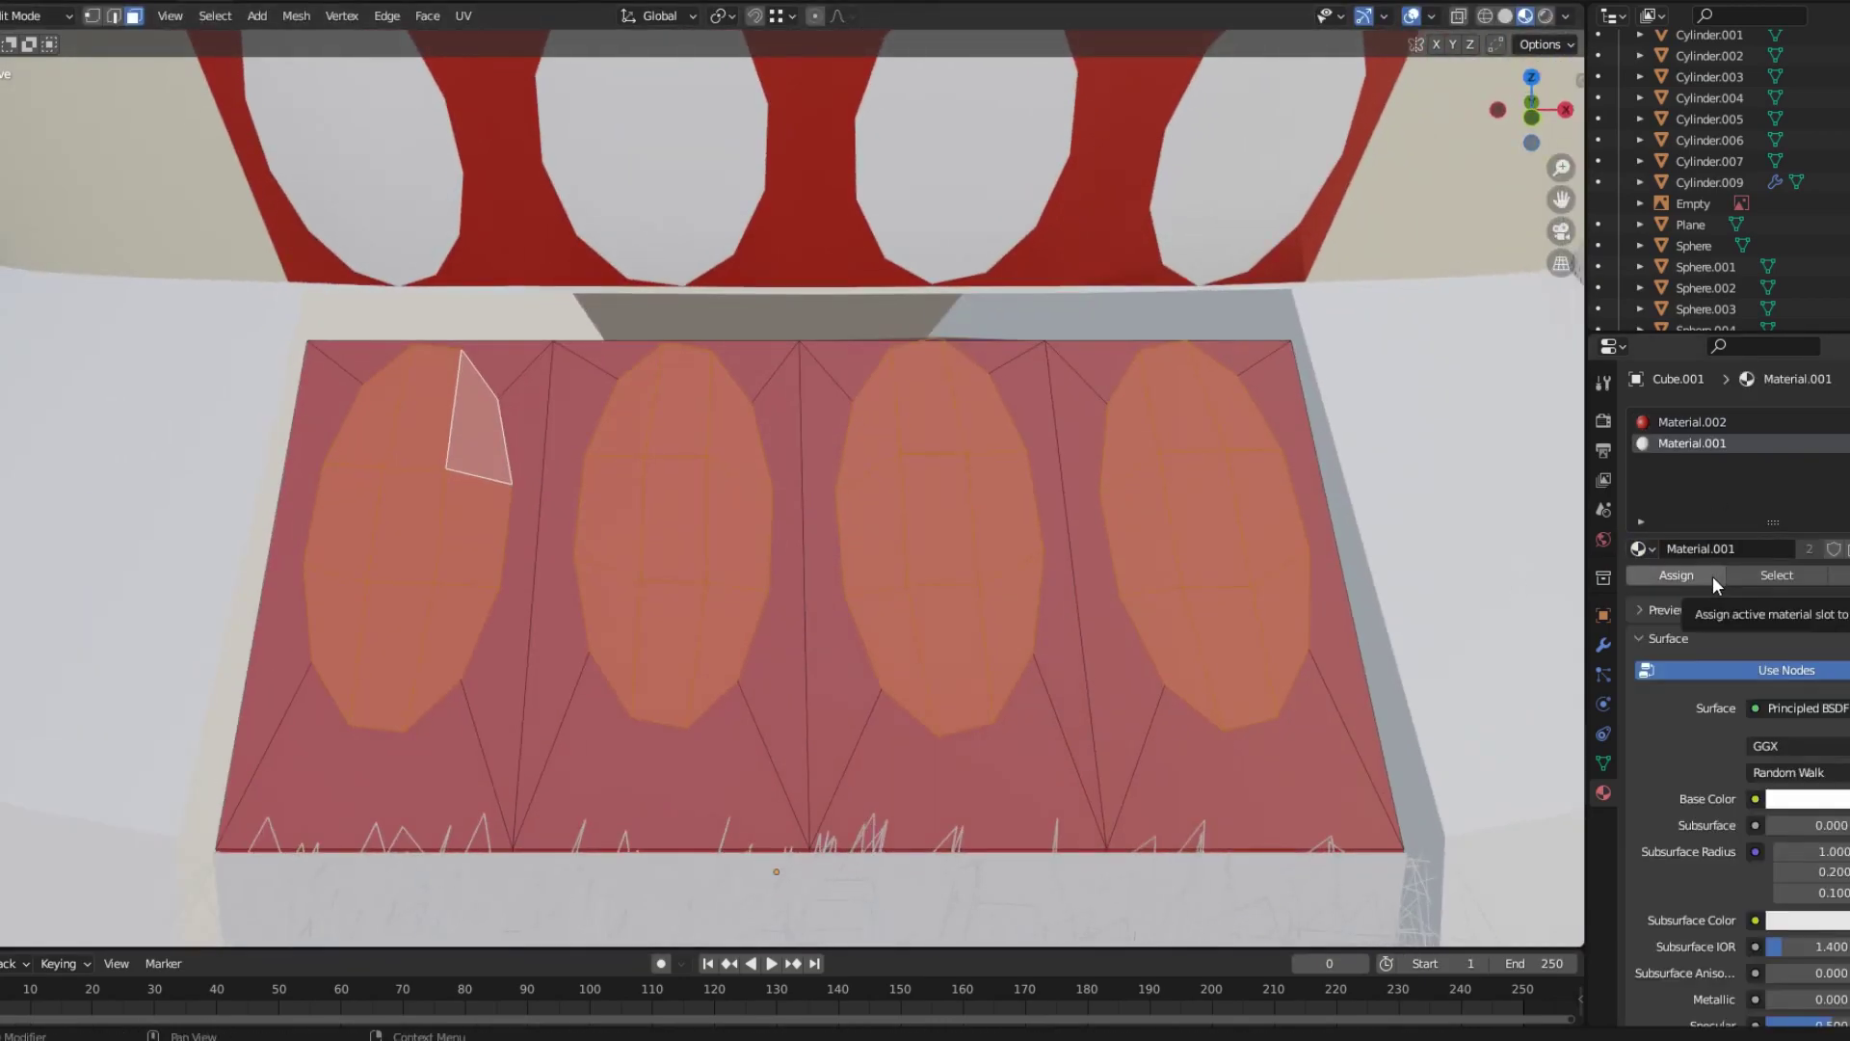
pyautogui.press('Tab')
pyautogui.click(1168, 349)
pyautogui.scroll(-3, 1168, 349)
# Nudge the lower row of teeth upward in Edit Mode to line up beneath the upper row.
pyautogui.scroll(-4, 1090, 388)
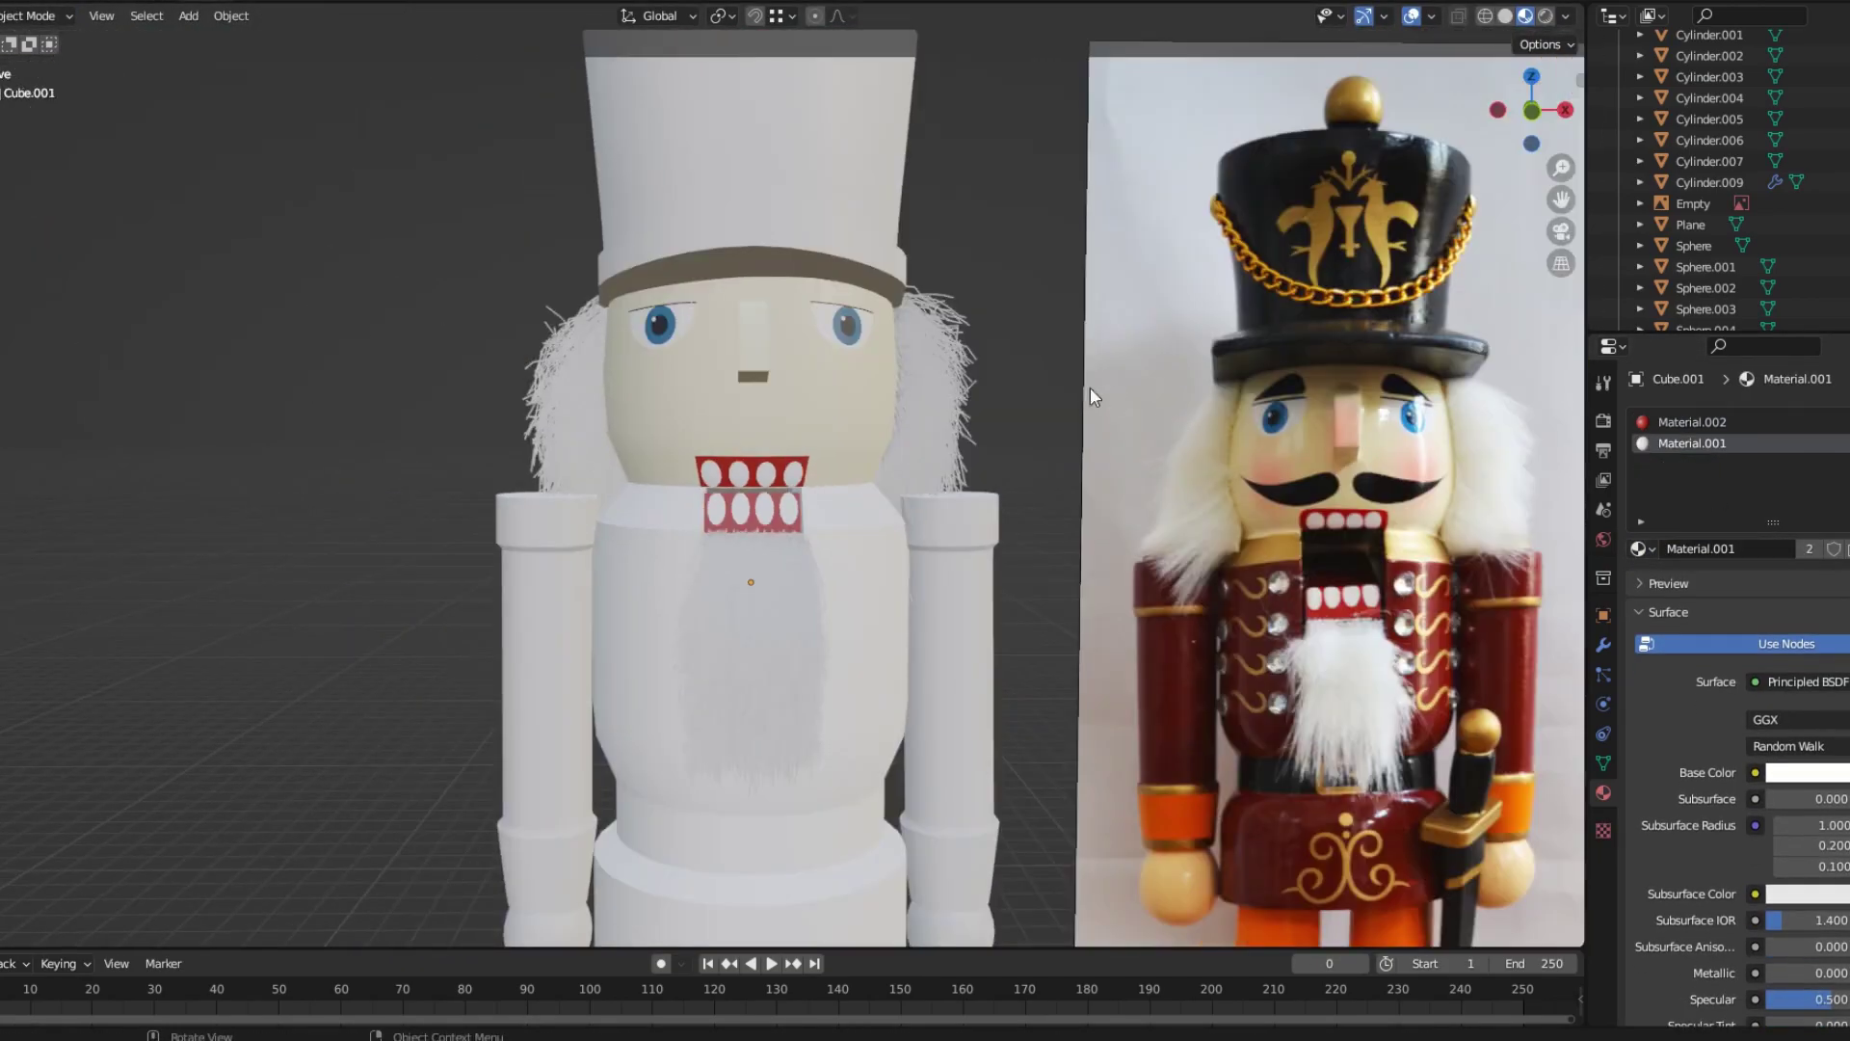
pyautogui.scroll(2, 1045, 451)
pyautogui.scroll(-2, 895, 442)
pyautogui.scroll(3, 887, 441)
pyautogui.scroll(4, 714, 444)
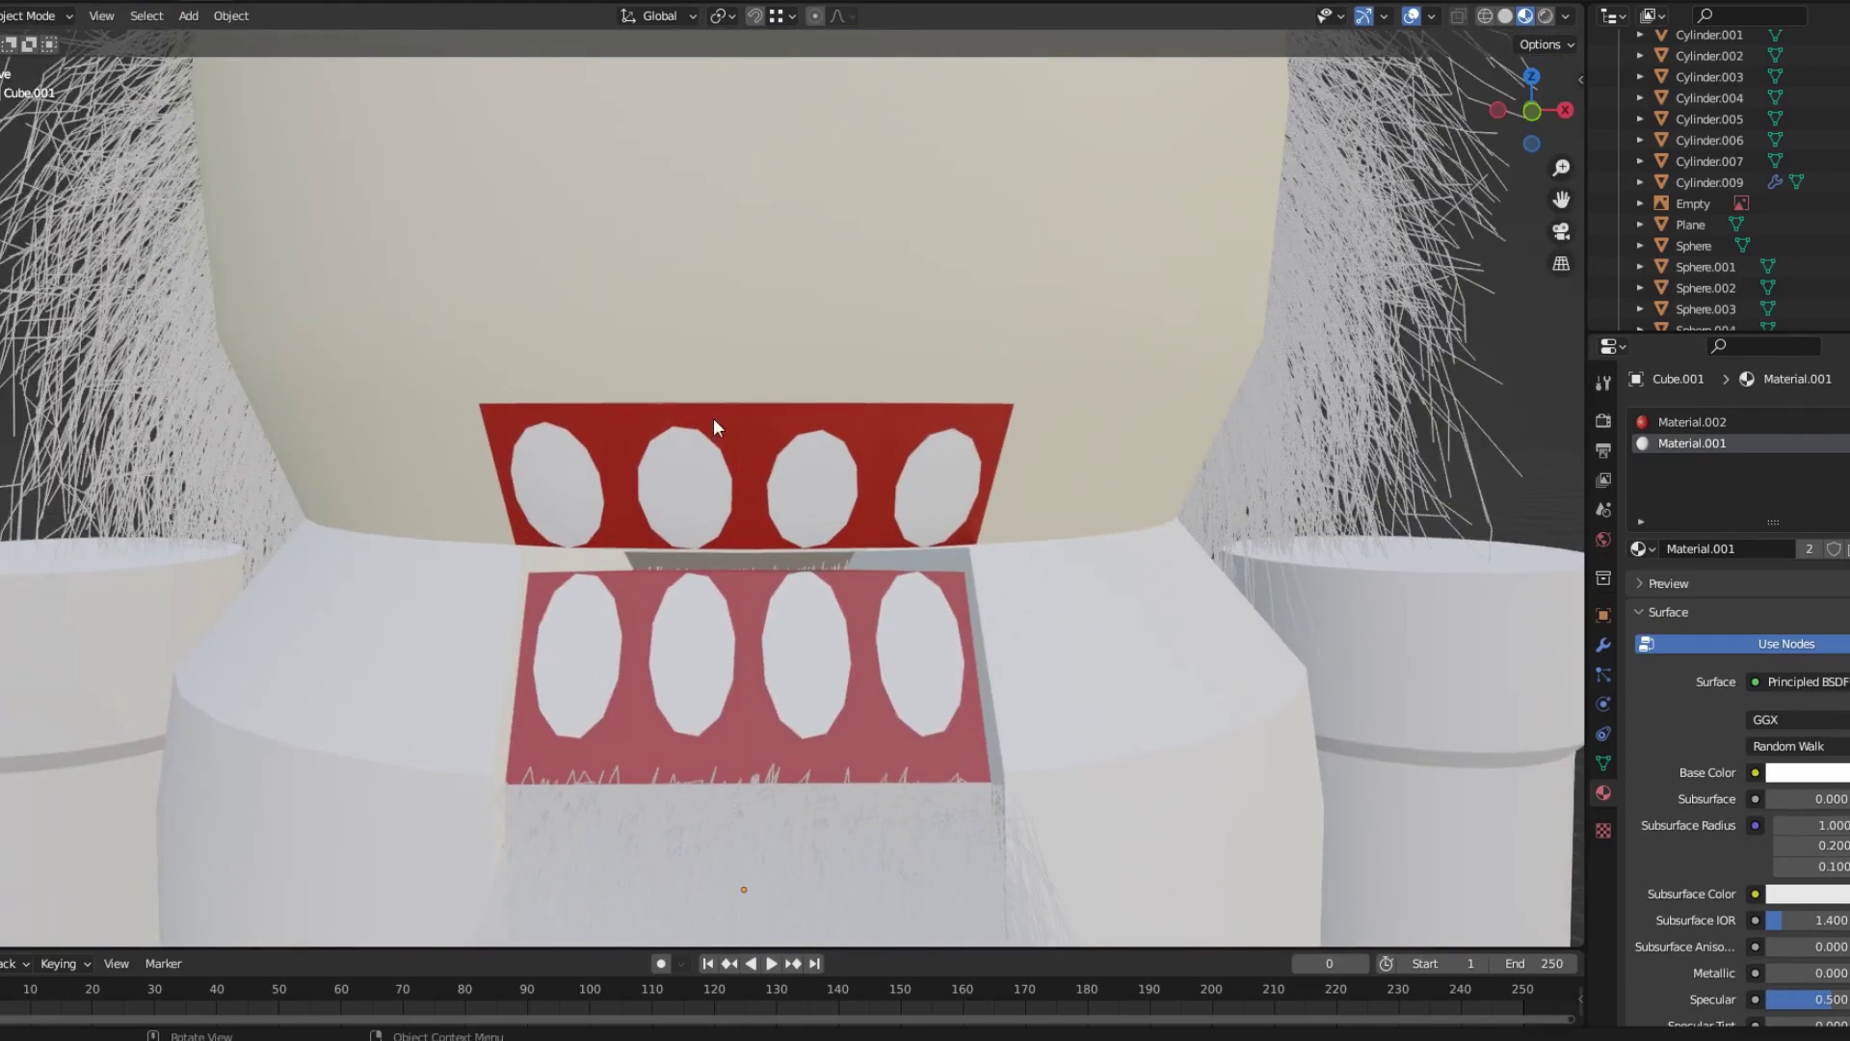
pyautogui.click(714, 443)
pyautogui.press('Tab')
pyautogui.scroll(-3, 571, 390)
pyautogui.scroll(-2, 571, 391)
pyautogui.click(732, 540)
pyautogui.scroll(5, 732, 540)
pyautogui.scroll(-1, 534, 601)
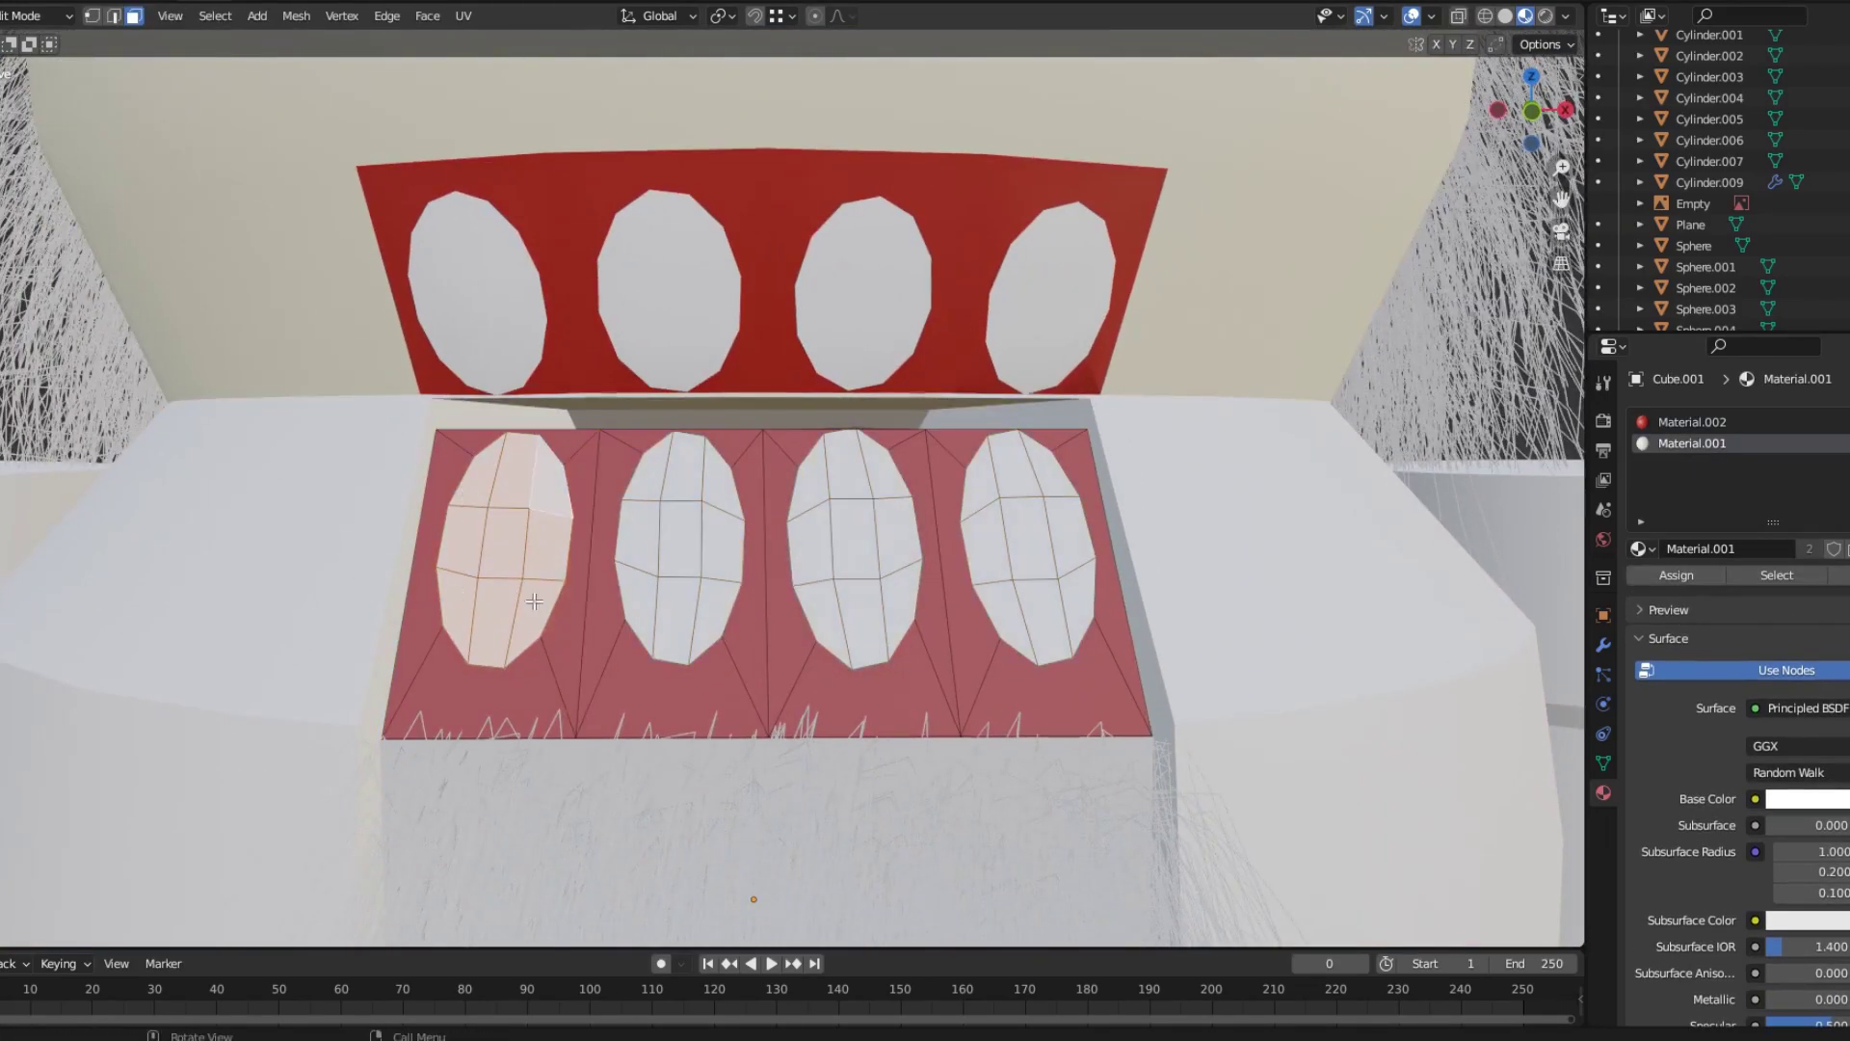
pyautogui.click(1208, 618)
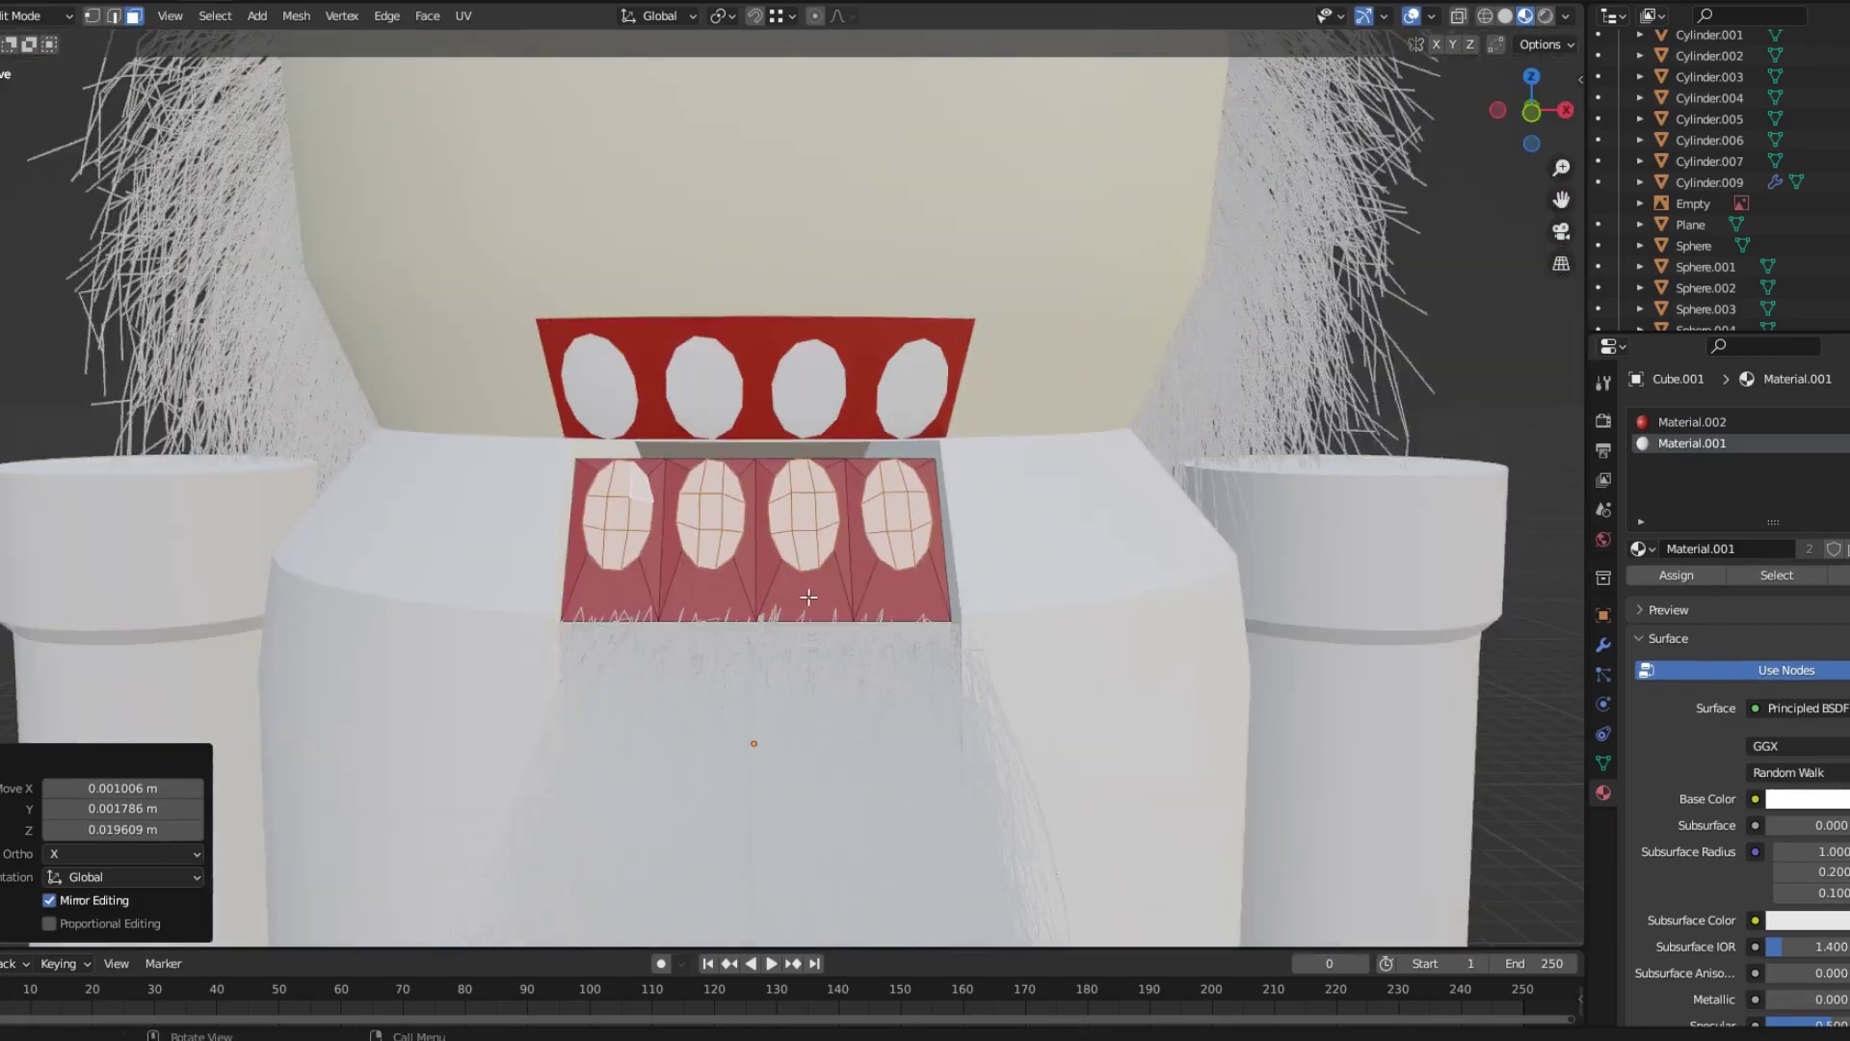
# Enter Edit Mode on the Cylinder teeth mesh, switch to edge select, then exit.
pyautogui.scroll(-2, 748, 533)
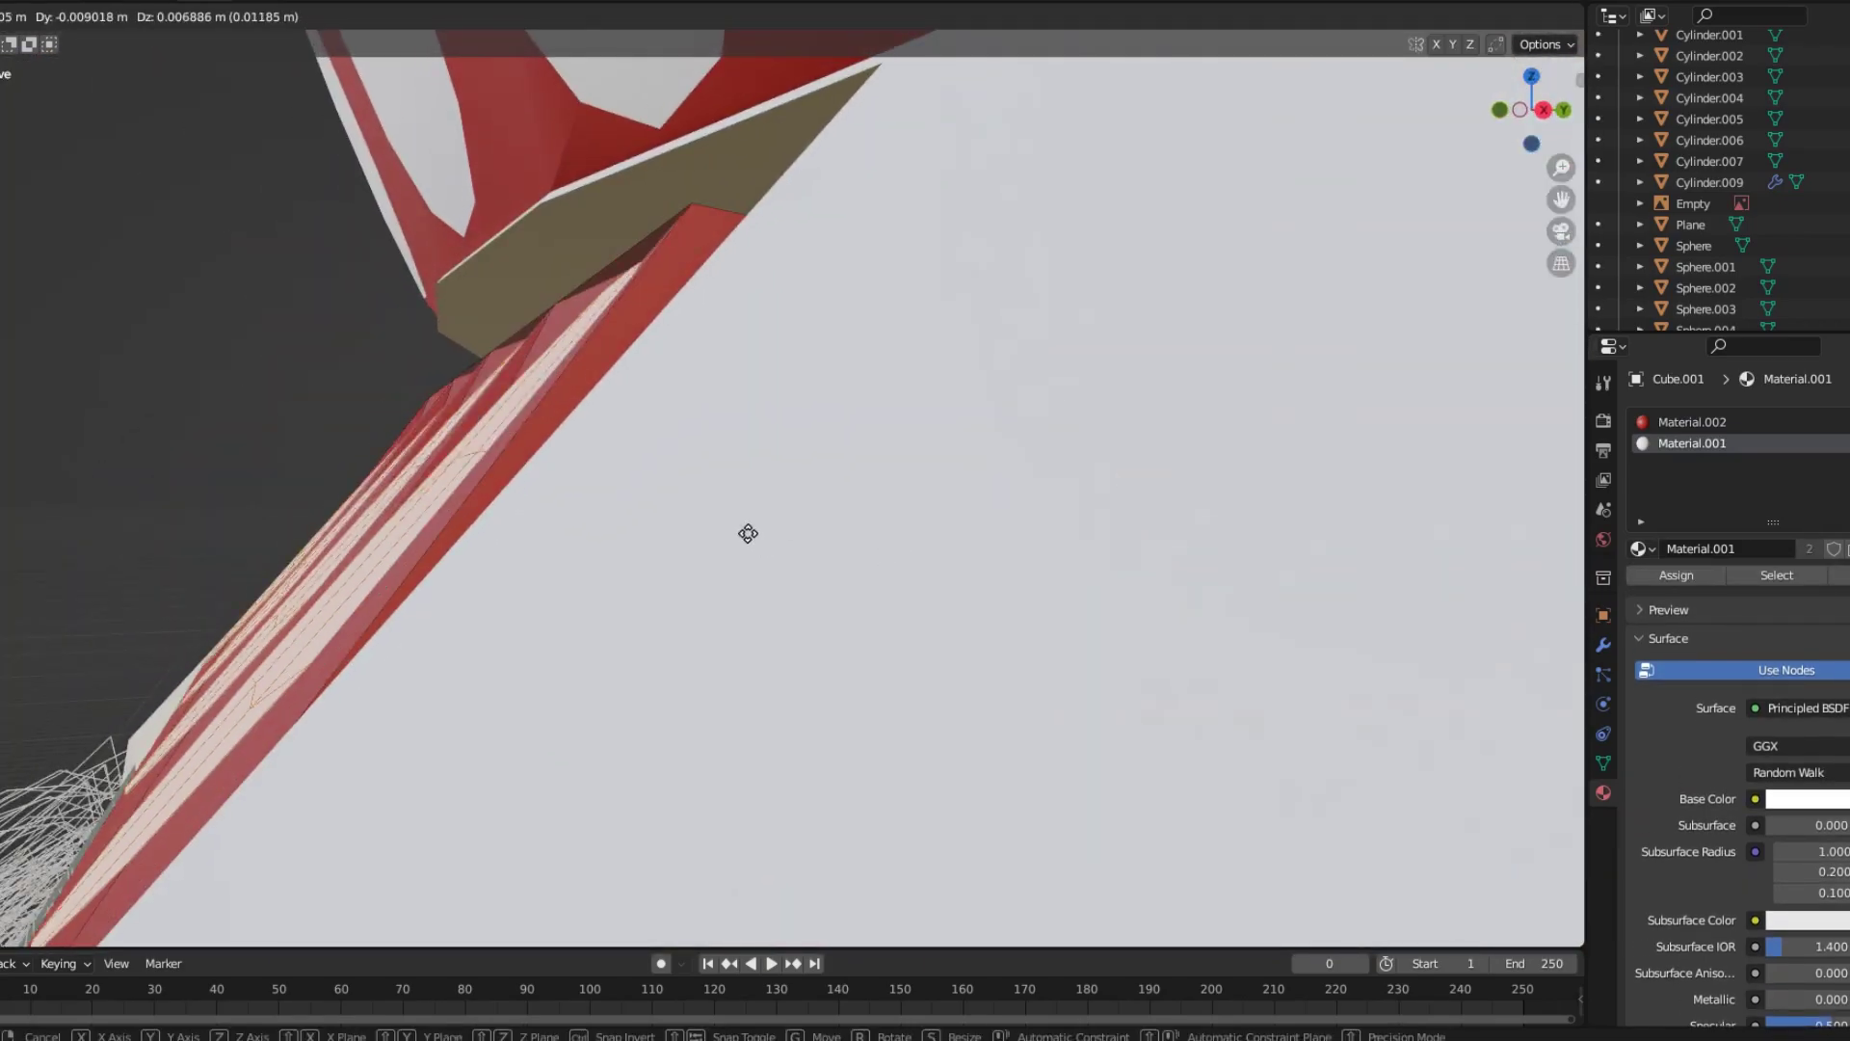
pyautogui.scroll(-3, 739, 524)
pyautogui.scroll(-3, 816, 604)
pyautogui.scroll(5, 816, 604)
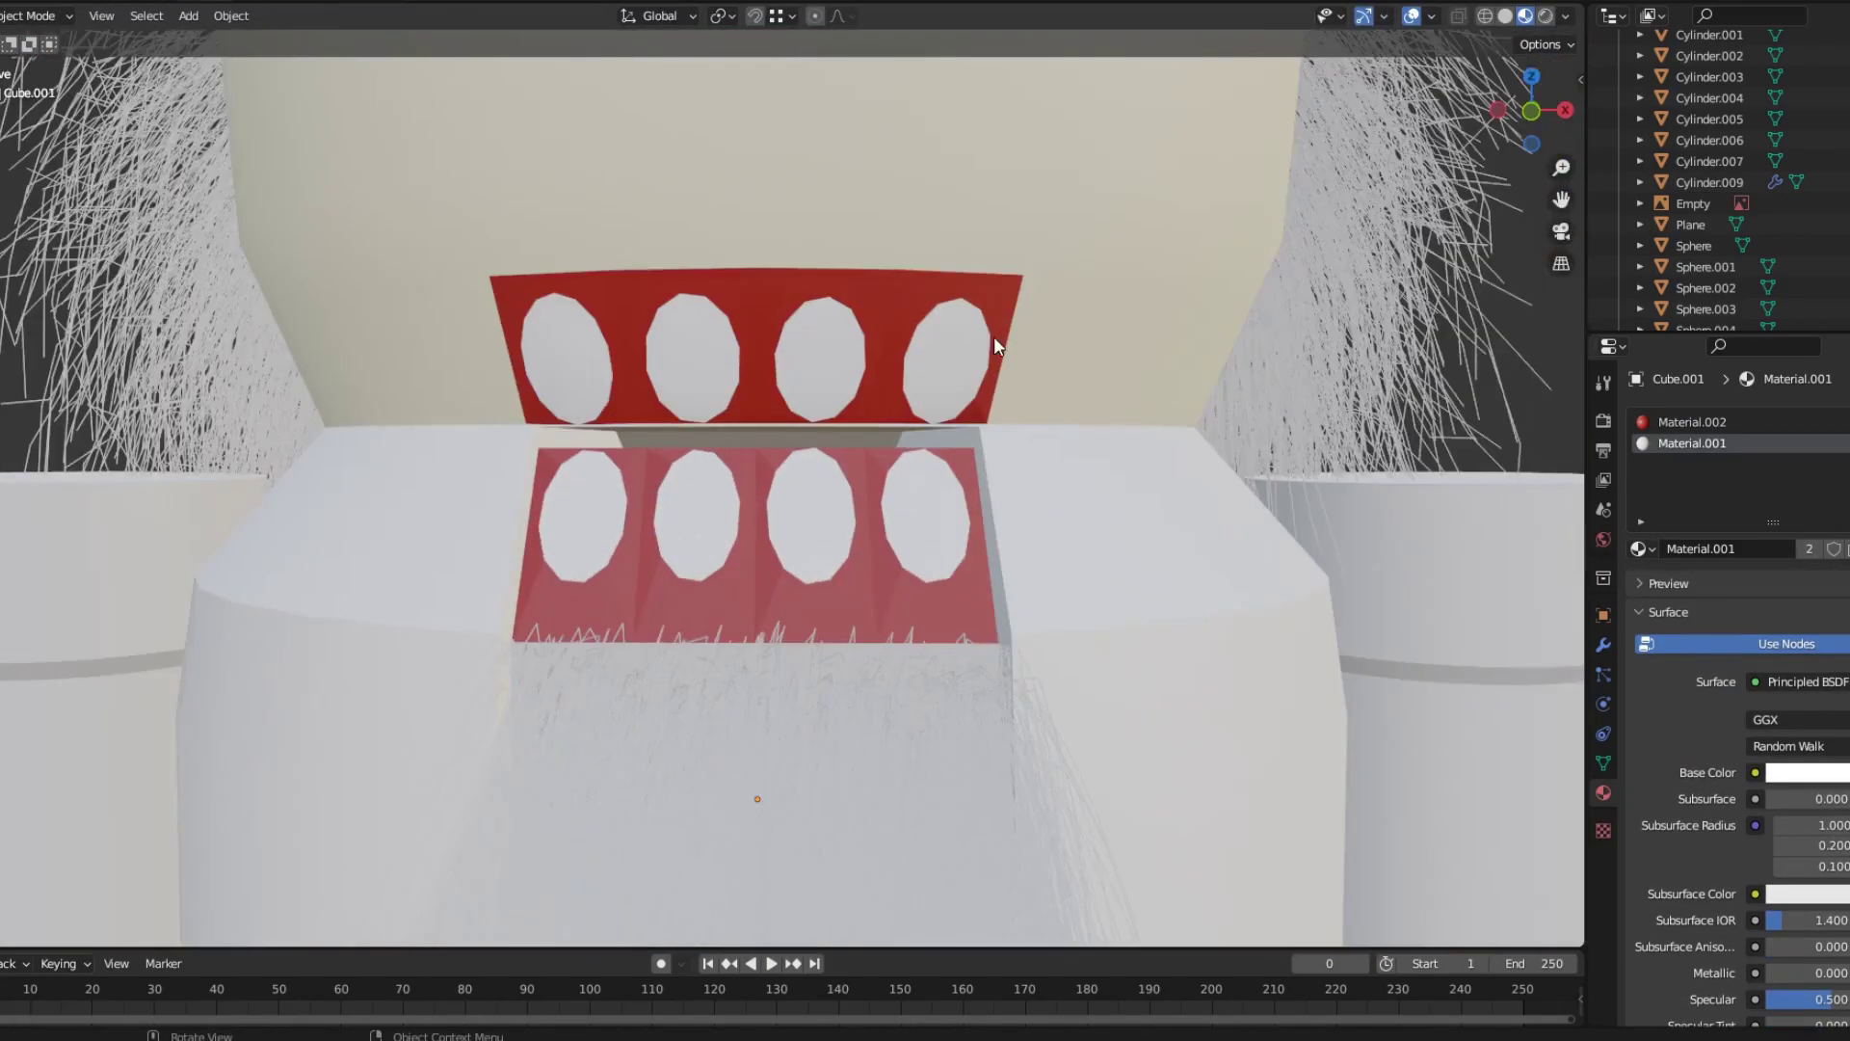
pyautogui.click(420, 227)
pyautogui.press('Tab')
pyautogui.scroll(5, 1065, 488)
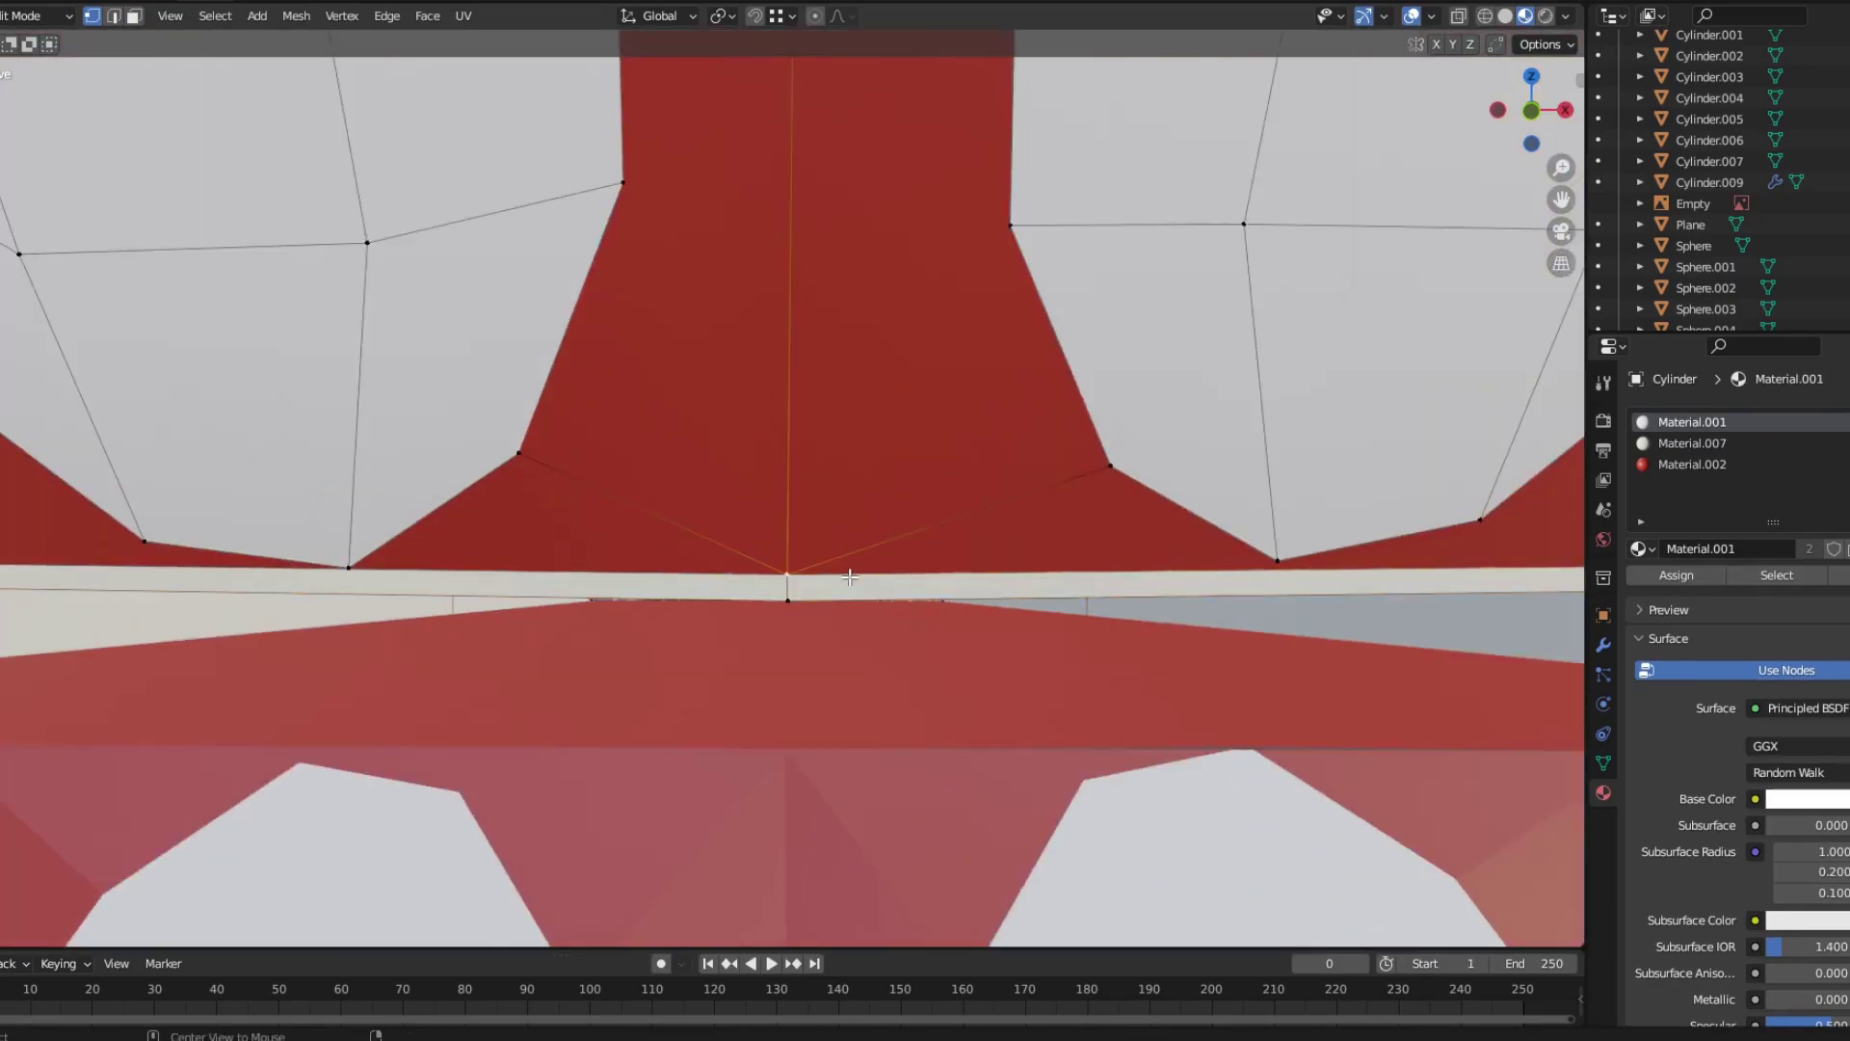
pyautogui.scroll(2, 675, 579)
pyautogui.scroll(3, 281, 680)
pyautogui.press('2')
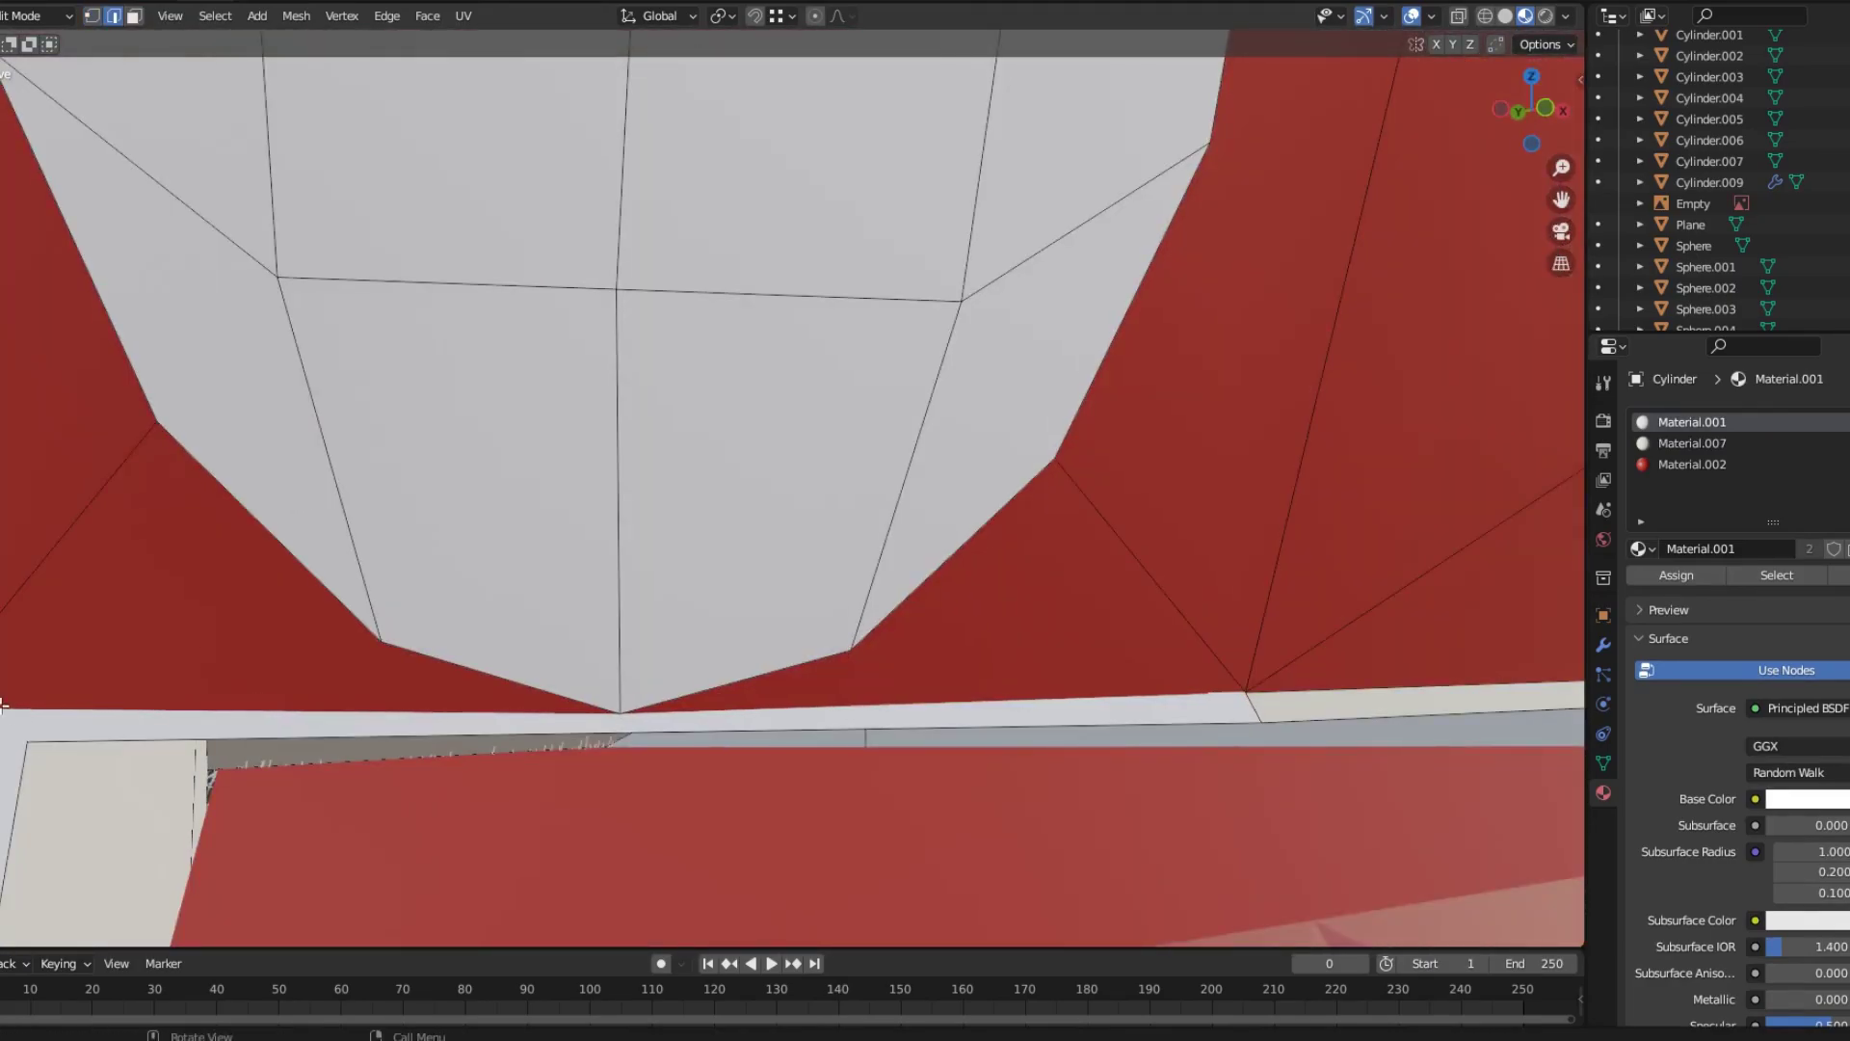
pyautogui.press('Tab')
# Add a circle mesh in front of the face at mouth height.
pyautogui.scroll(-5, 1092, 529)
pyautogui.scroll(-3, 1092, 529)
pyautogui.hotkey('shift', 'a')
pyautogui.click(1250, 566)
# Move the circle sideways and pull it into a teardrop with Sharp proportional falloff.
pyautogui.press('g')
pyautogui.press('x')
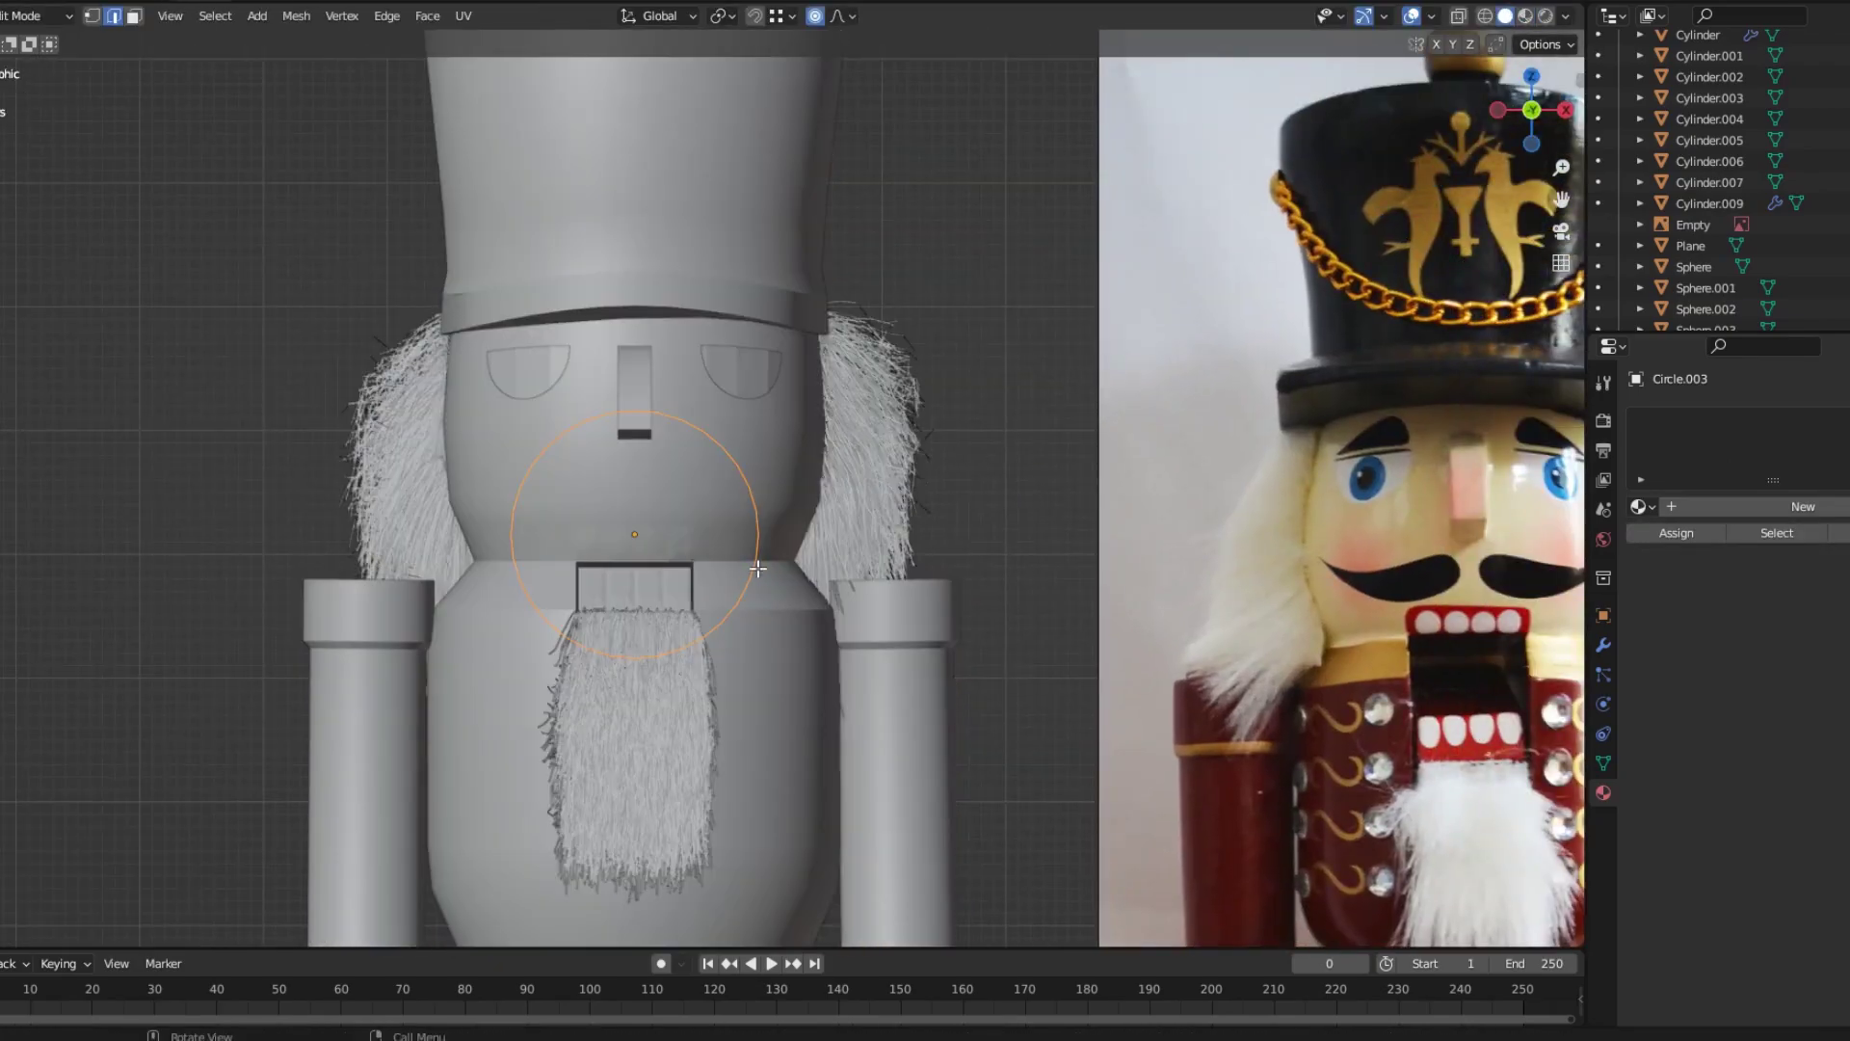
pyautogui.press('g')
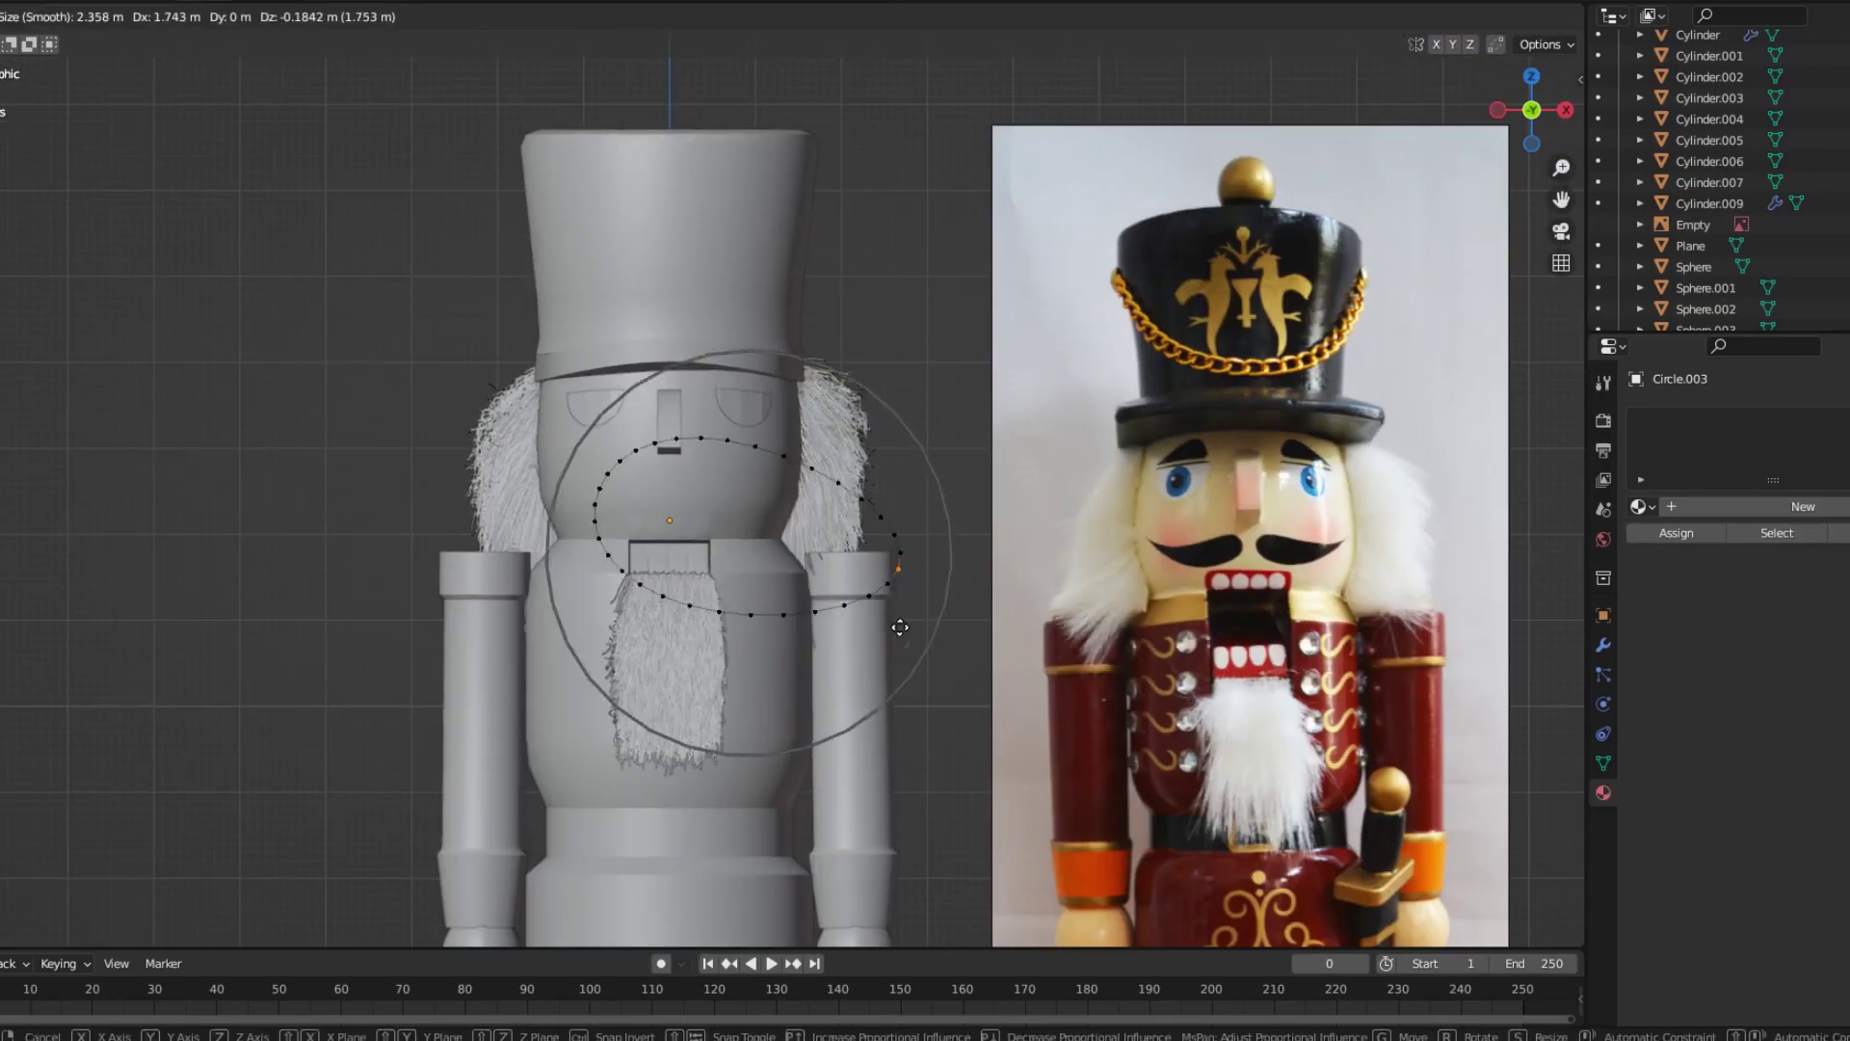
pyautogui.press('Escape')
pyautogui.click(844, 15)
pyautogui.click(843, 194)
pyautogui.press('g')
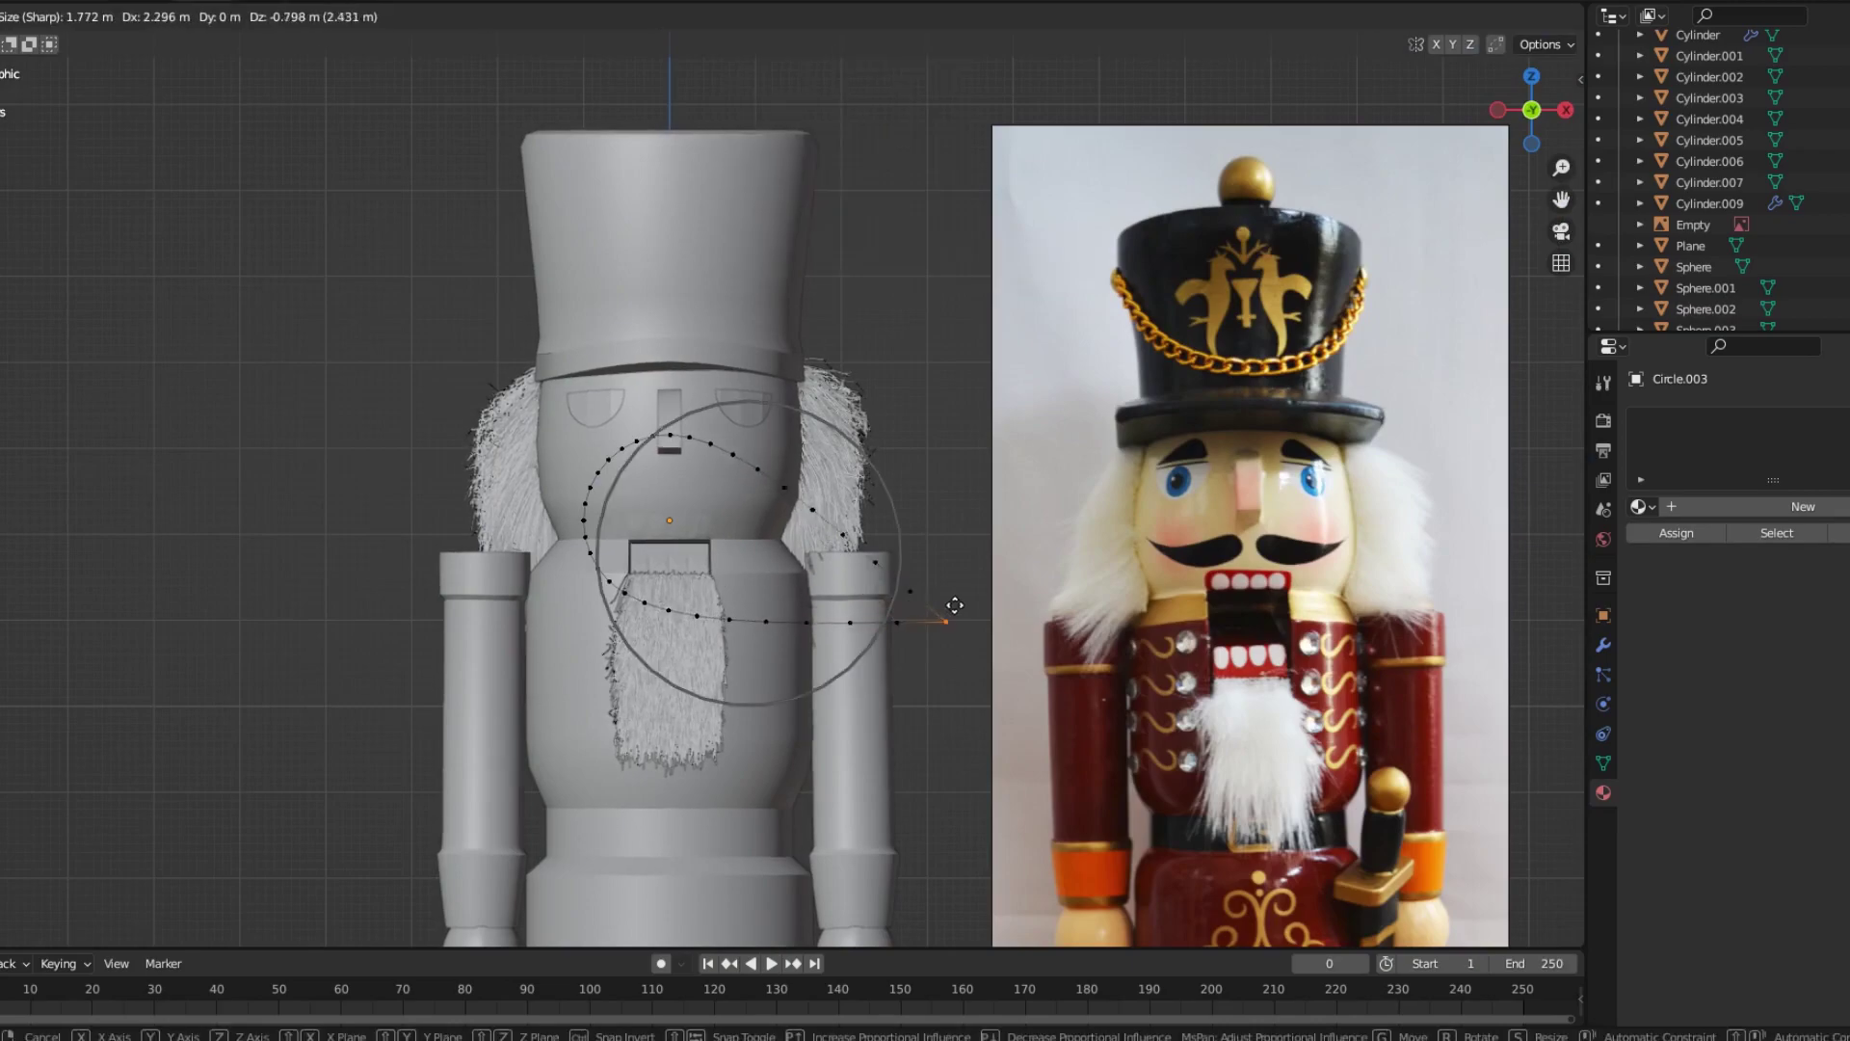
pyautogui.click(969, 611)
# Flatten the teardrop's lower points into a straight bottom edge.
pyautogui.moveTo(593, 573); pyautogui.dragTo(628, 607)
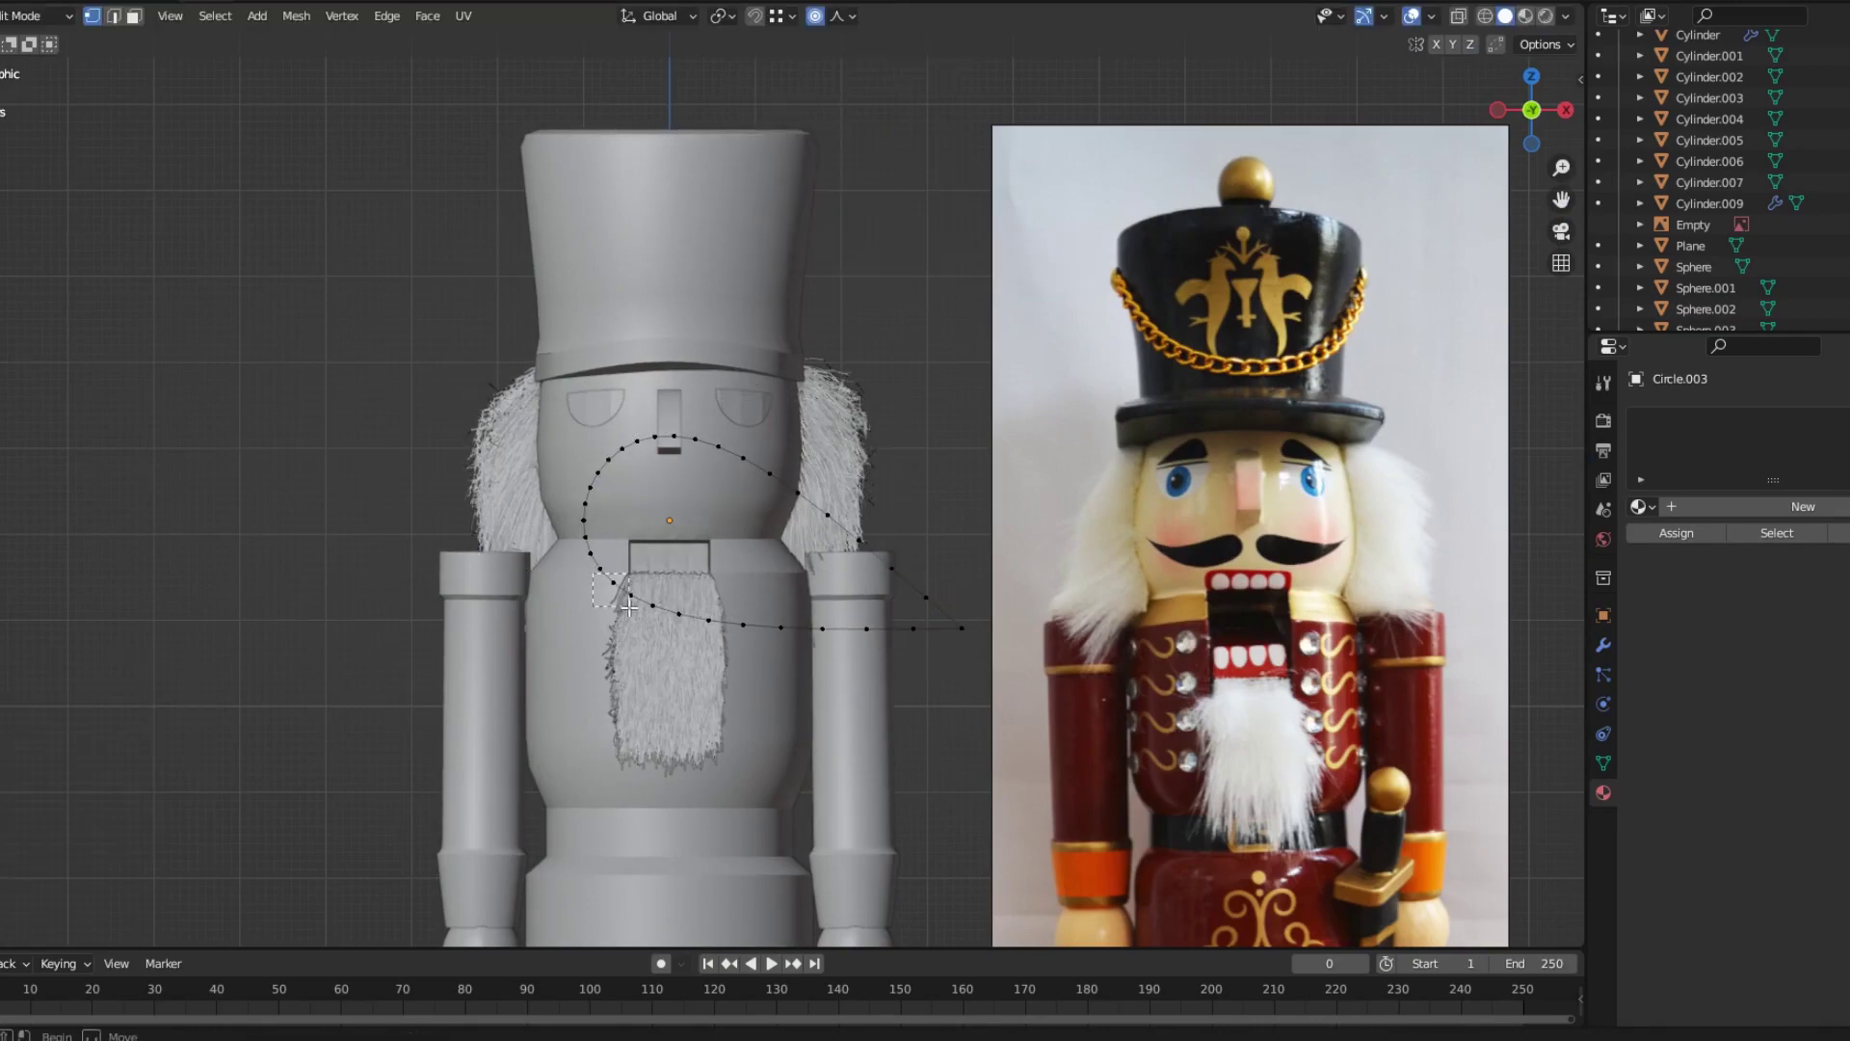
pyautogui.press('g')
pyautogui.click(958, 669)
pyautogui.press('g')
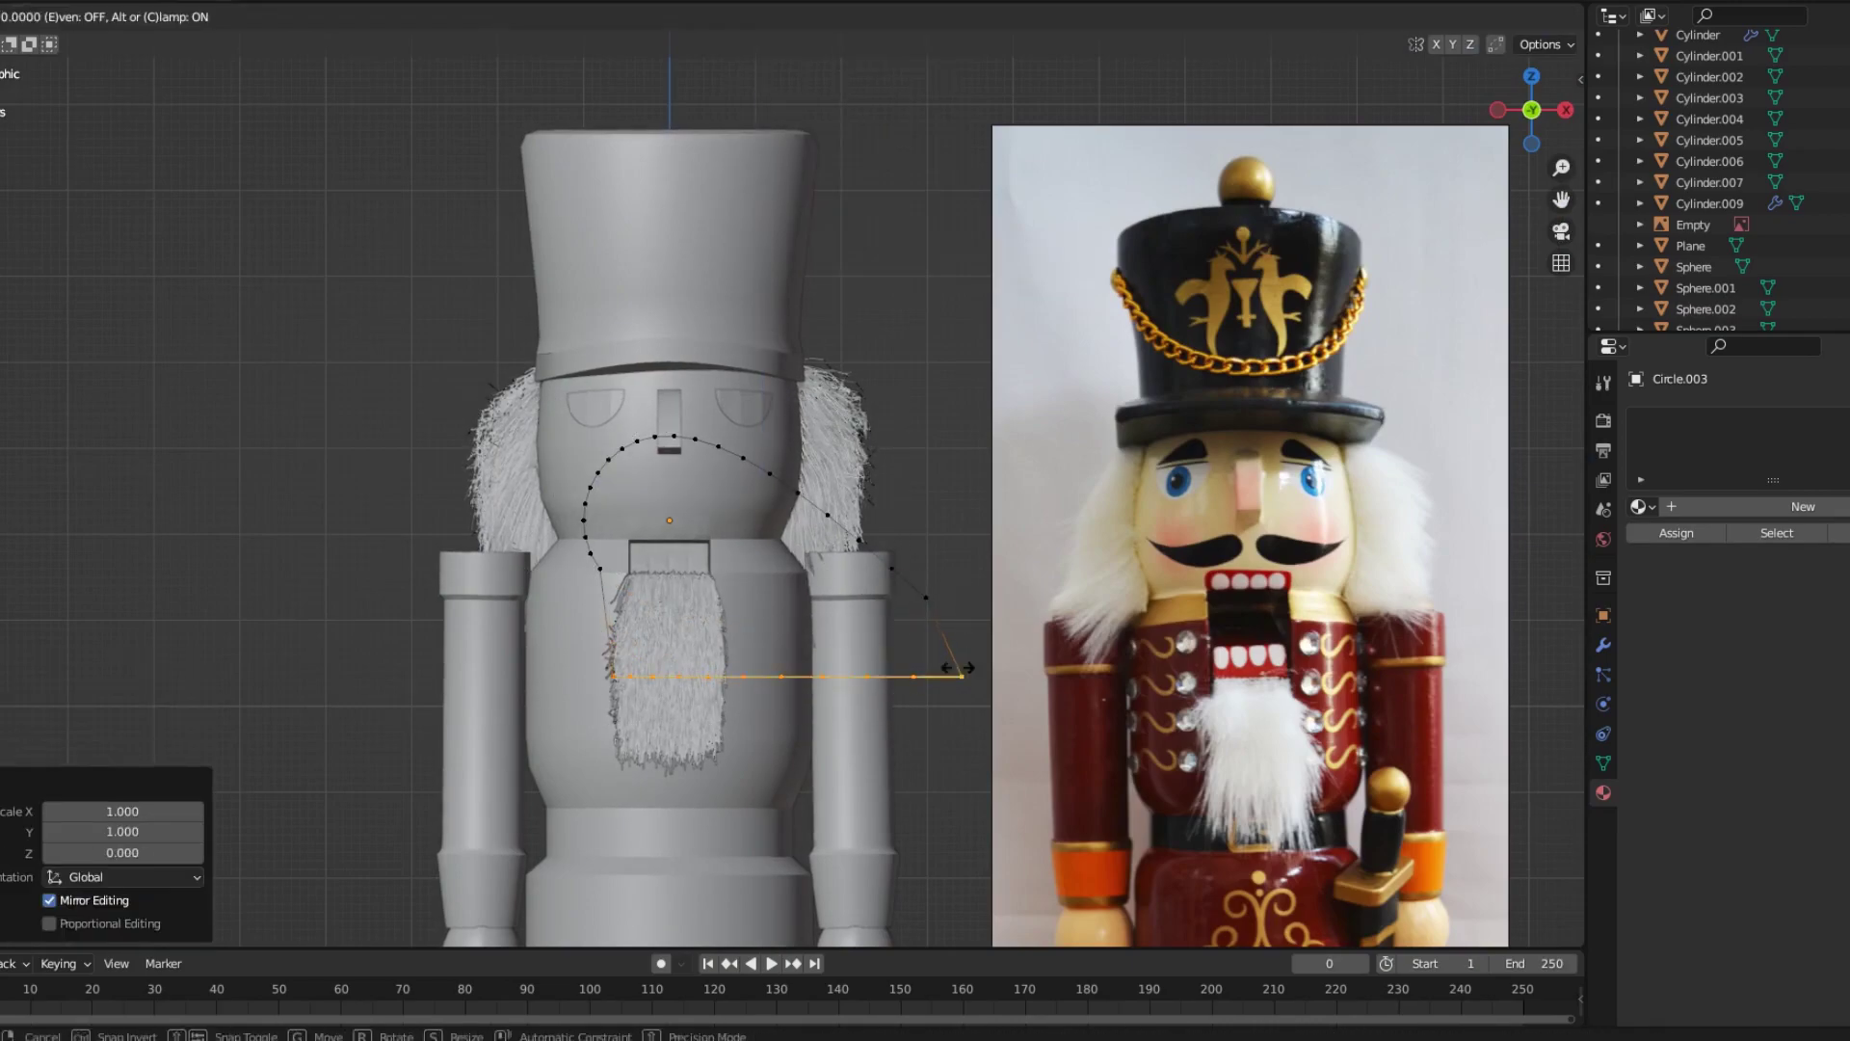
pyautogui.click(1002, 665)
pyautogui.press('Tab')
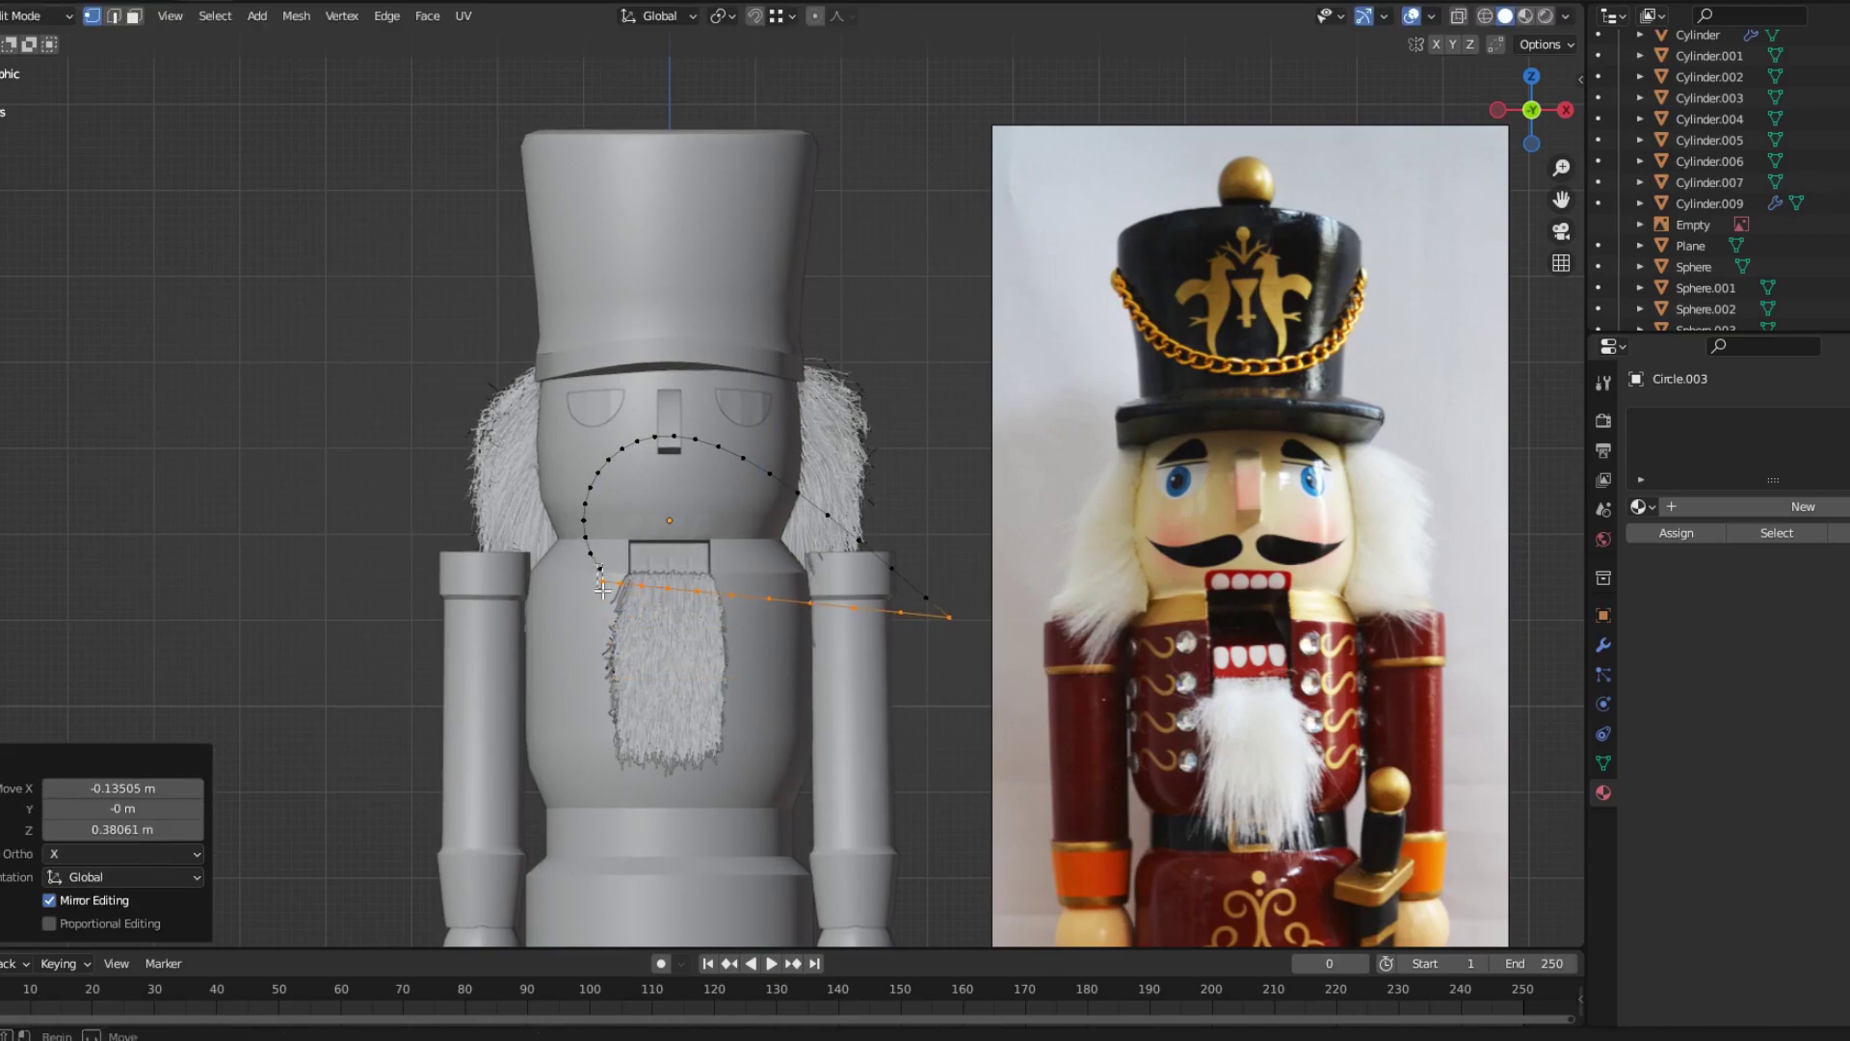
# Fill the teardrop outline with a face and push it forward onto the face.
pyautogui.keyDown('shift'); pyautogui.moveTo(936, 607); pyautogui.dragTo(925, 682, button='middle'); pyautogui.keyUp('shift')
pyautogui.press('l')
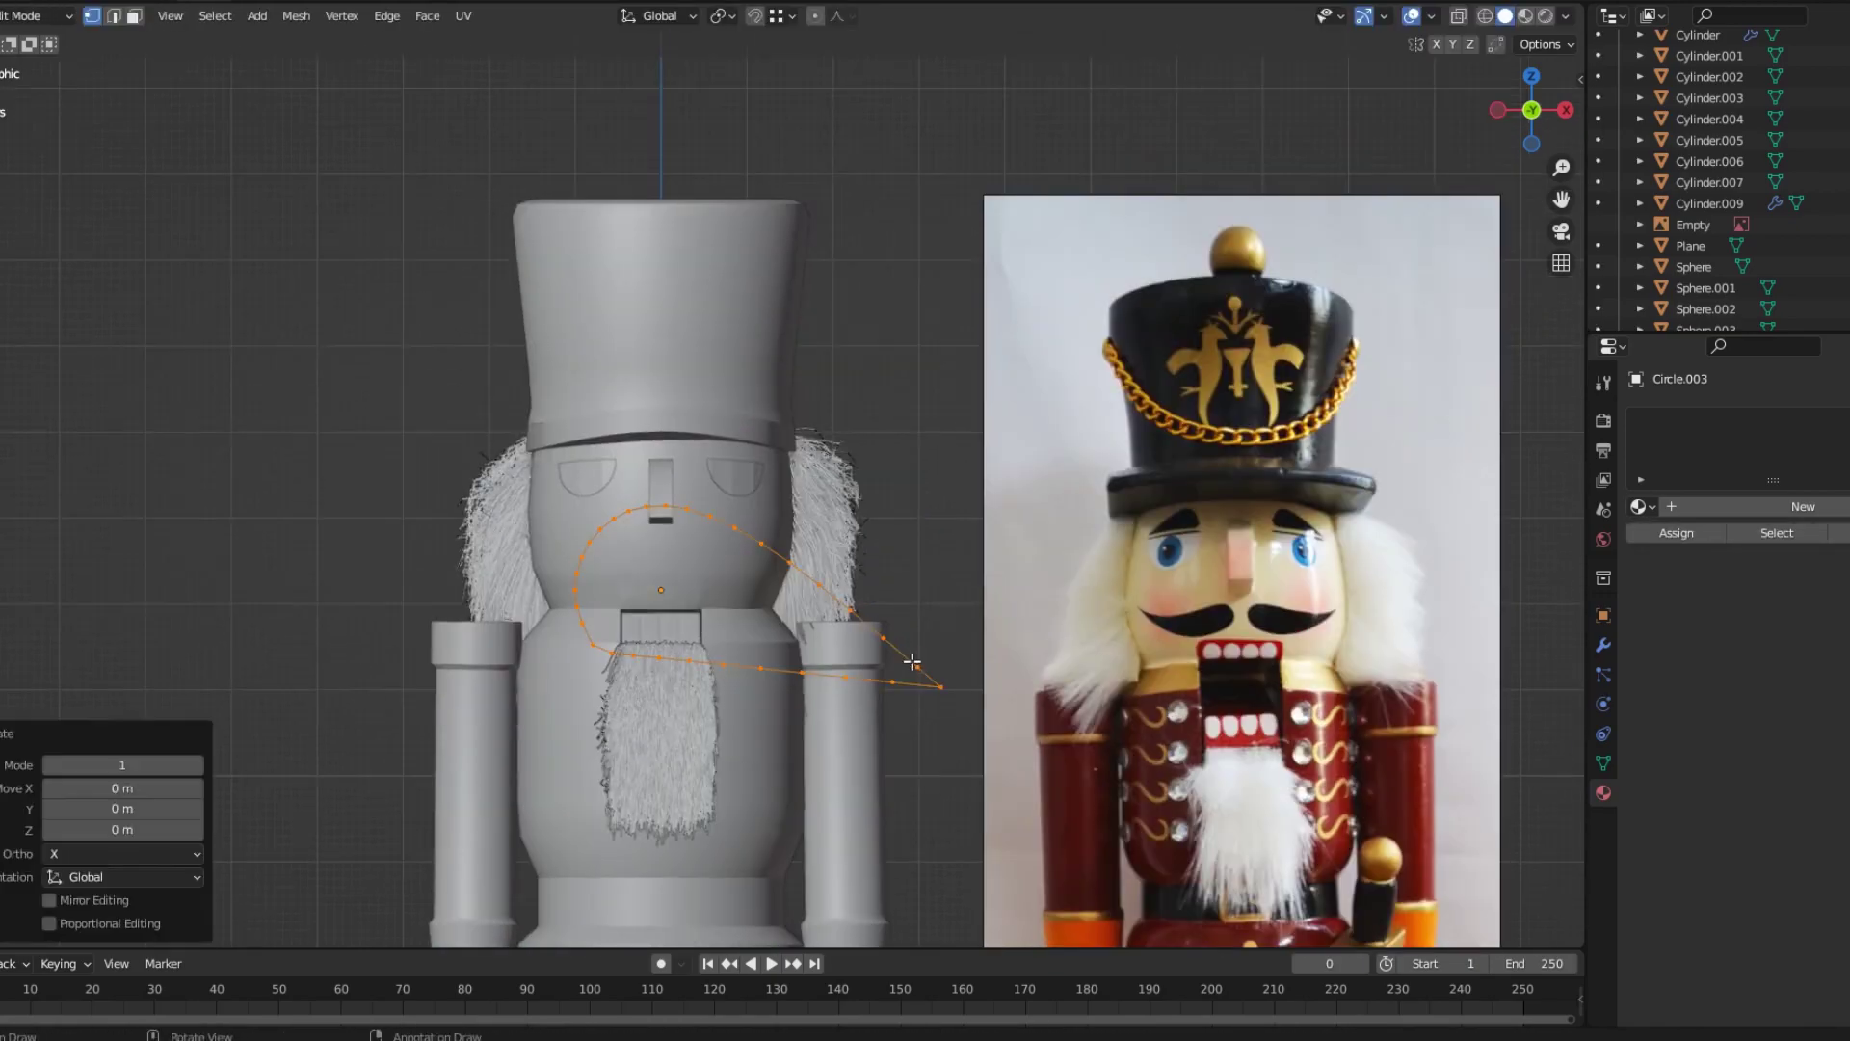
pyautogui.press('f')
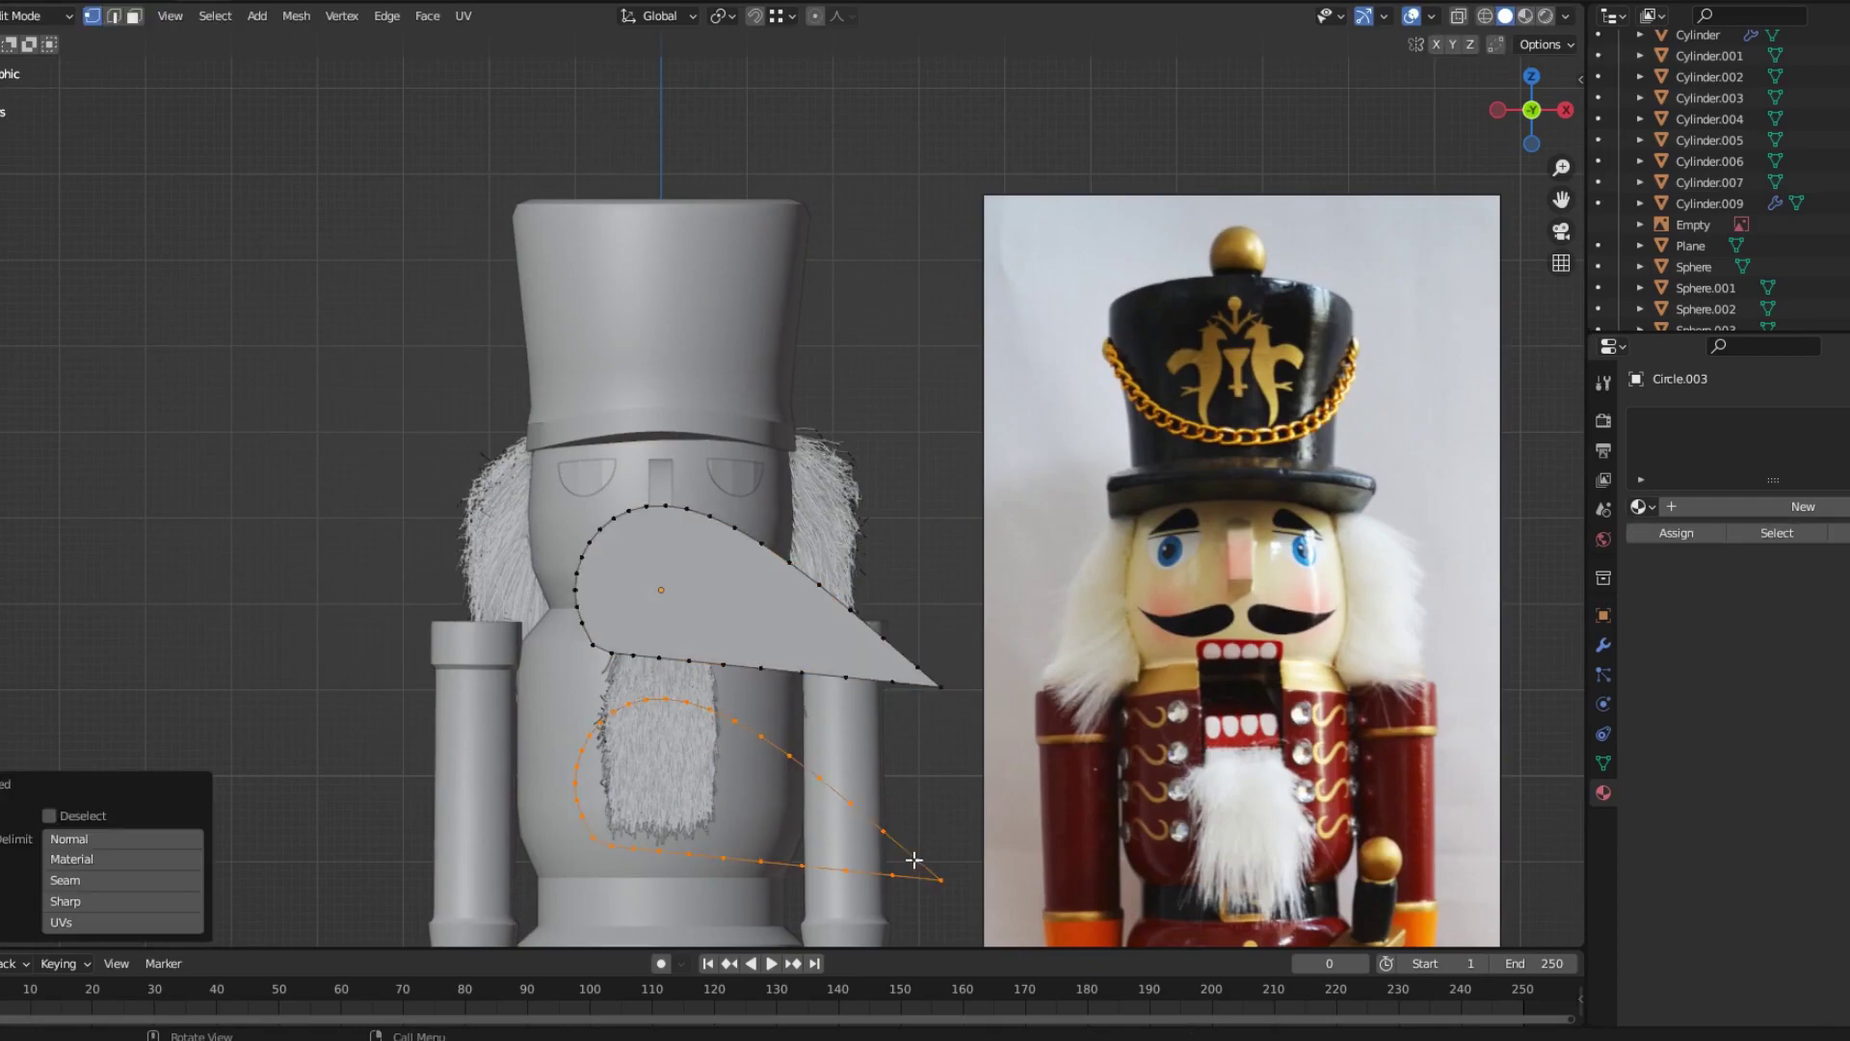
pyautogui.press('Tab')
pyautogui.moveTo(790, 621); pyautogui.dragTo(1156, 578, button='middle')
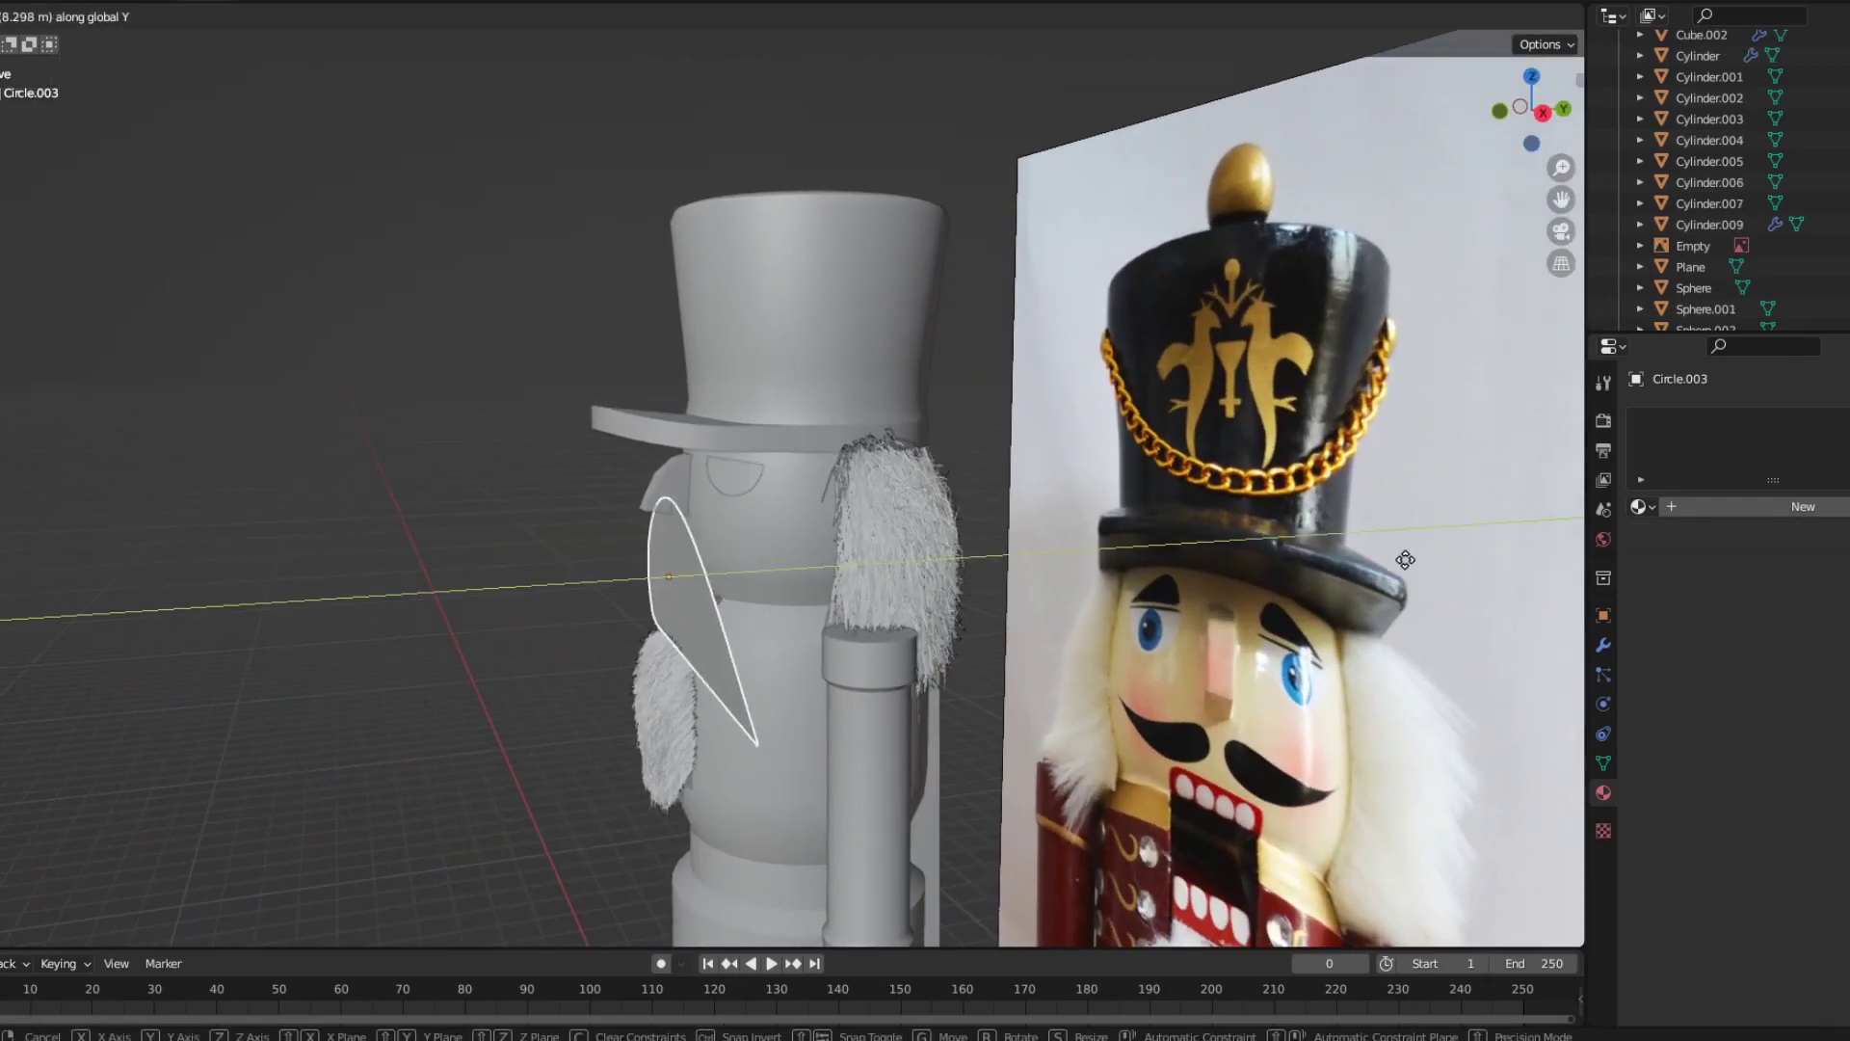
pyautogui.moveTo(1404, 561); pyautogui.dragTo(867, 626, button='middle')
pyautogui.scroll(-3, 805, 651)
# Angle the lower outline copy toward a moustache shape and reset its origin.
pyautogui.click(803, 646)
pyautogui.press('KP_1')
pyautogui.scroll(5, 804, 651)
pyautogui.press('s')
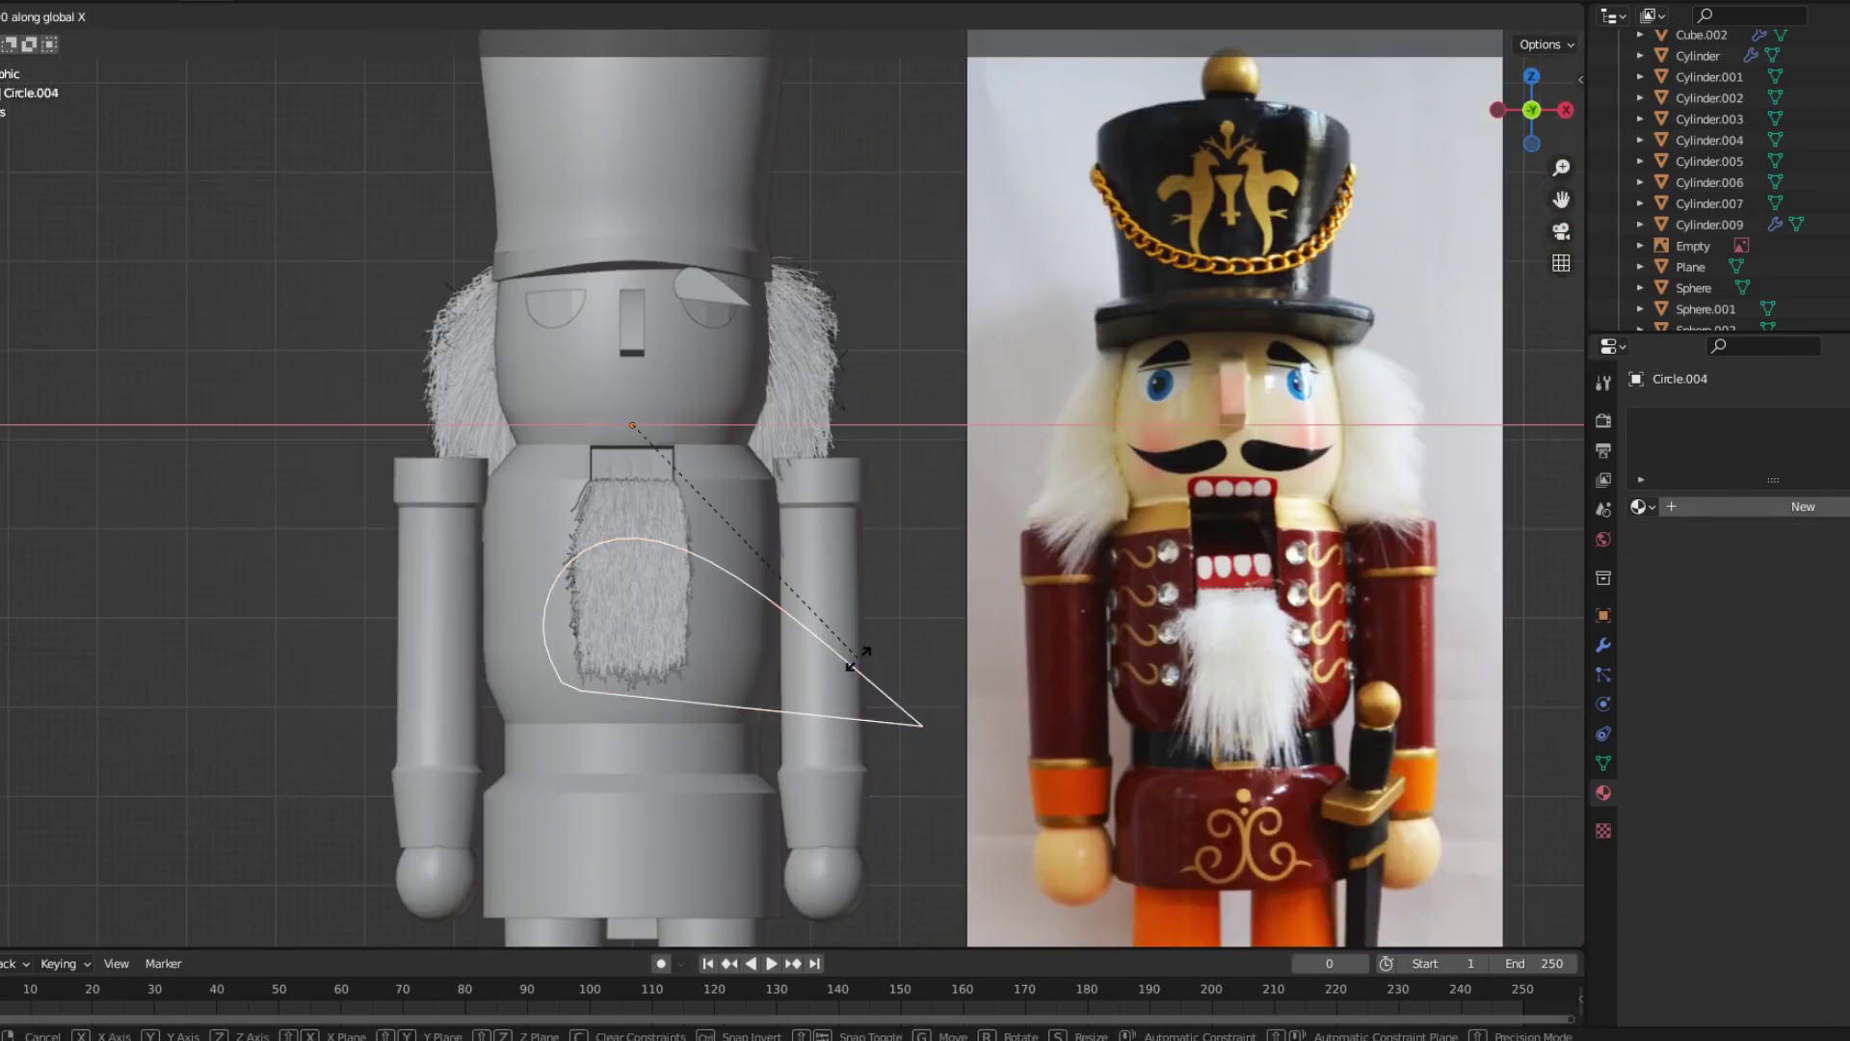
pyautogui.click(858, 658)
pyautogui.rightClick(905, 549)
pyautogui.click(916, 611)
# Curve the moustache outline by pulling a point with proportional falloff.
pyautogui.press('Tab')
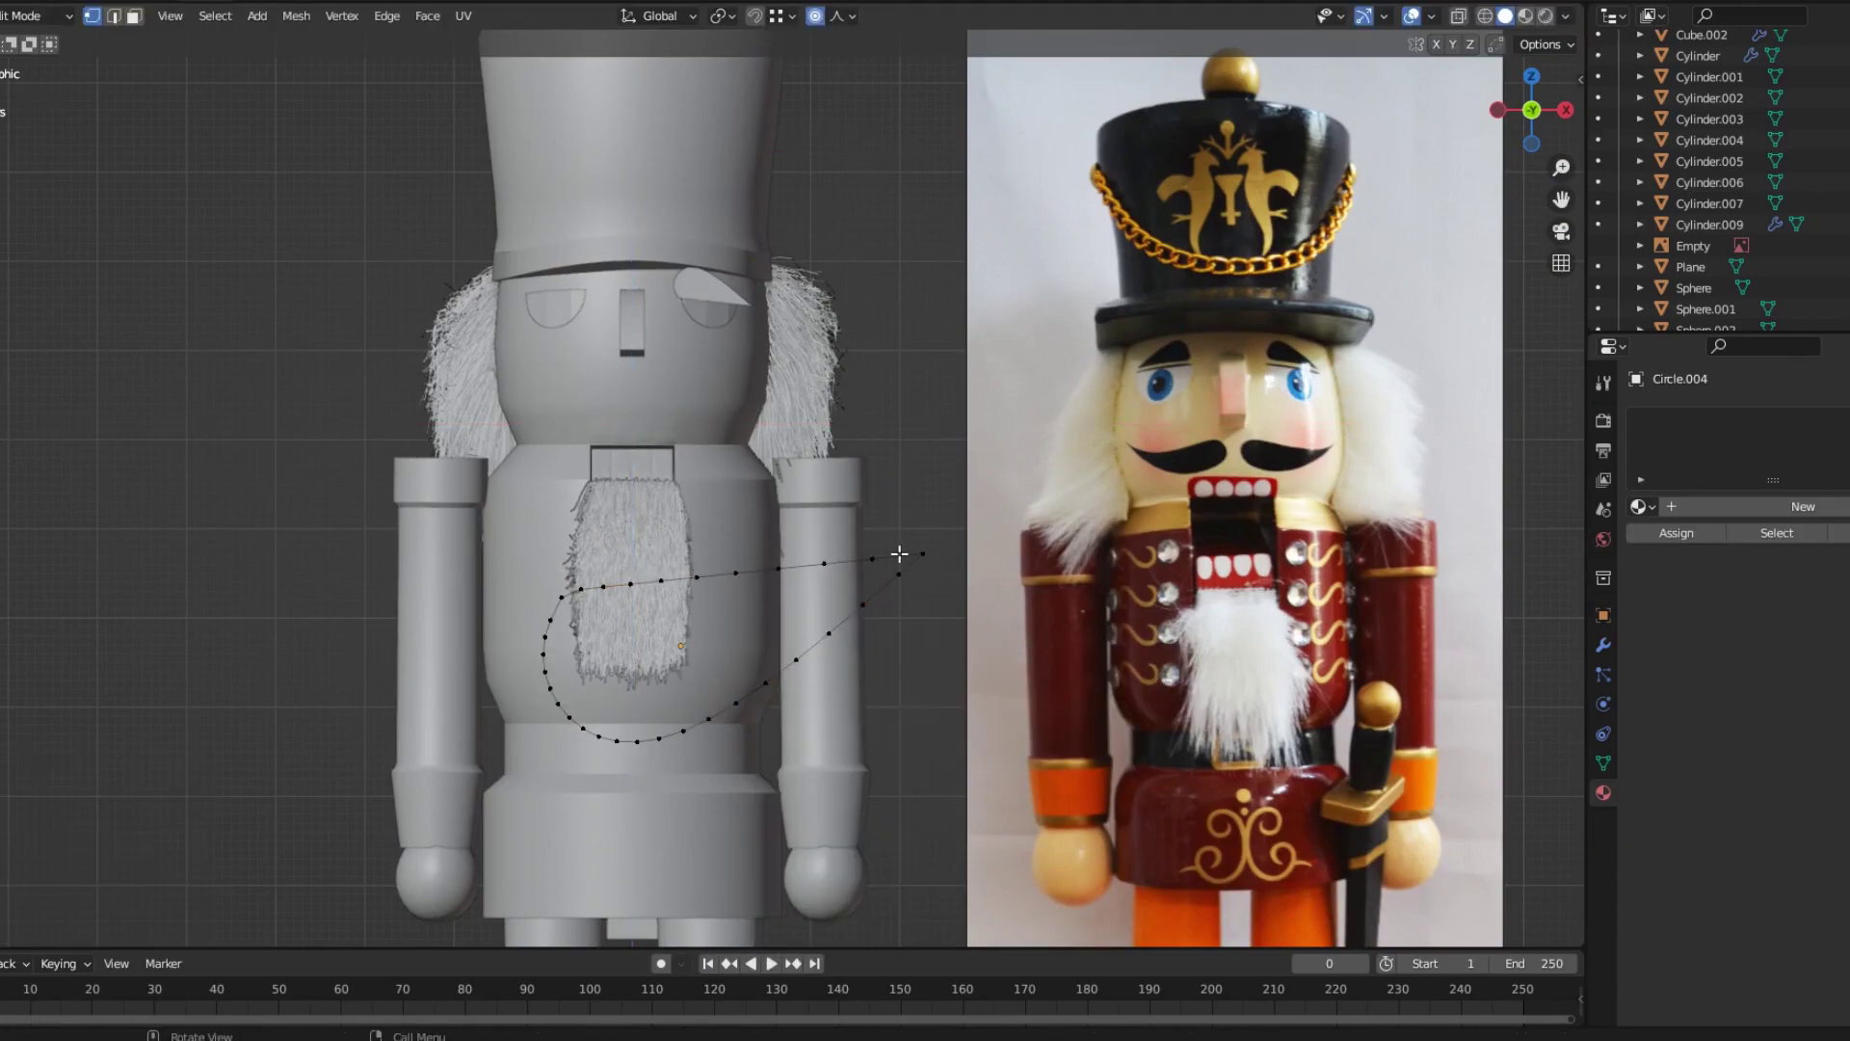
pyautogui.click(910, 557)
pyautogui.press('g')
pyautogui.scroll(-8, 752, 594)
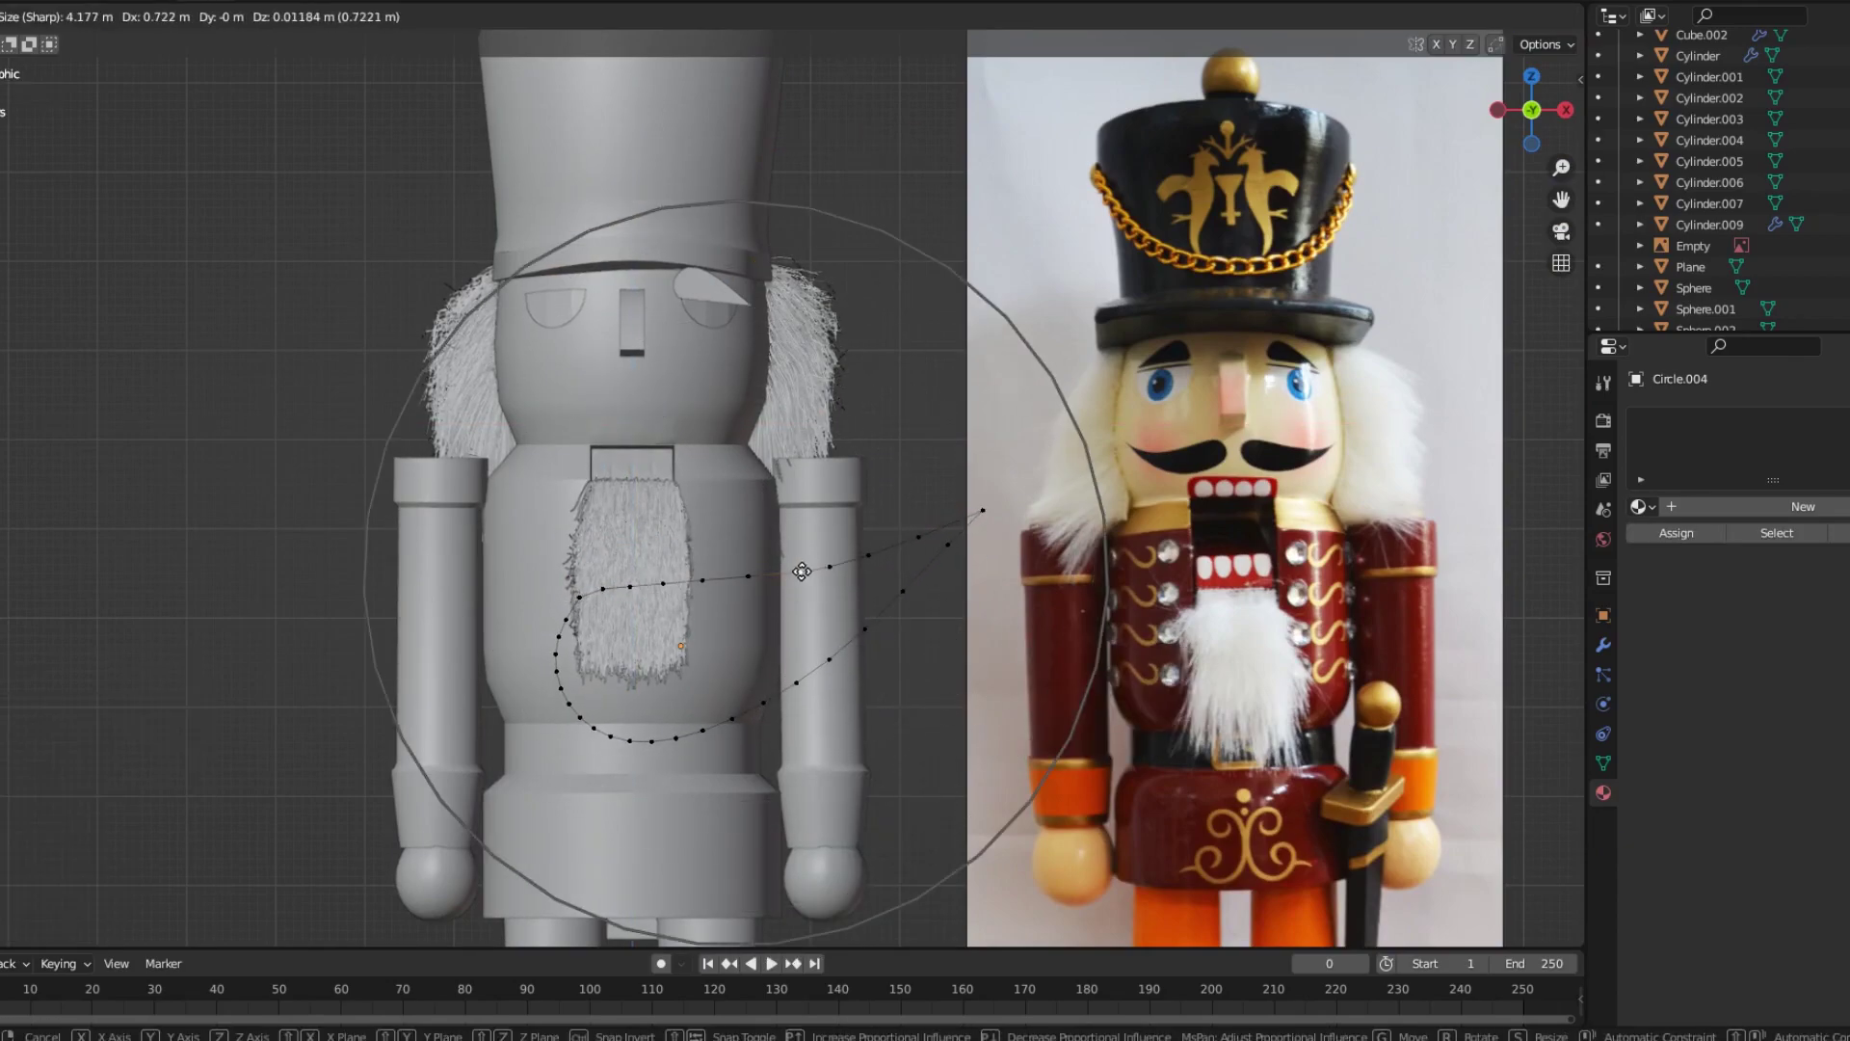
pyautogui.scroll(4, 801, 571)
pyautogui.click(531, 566)
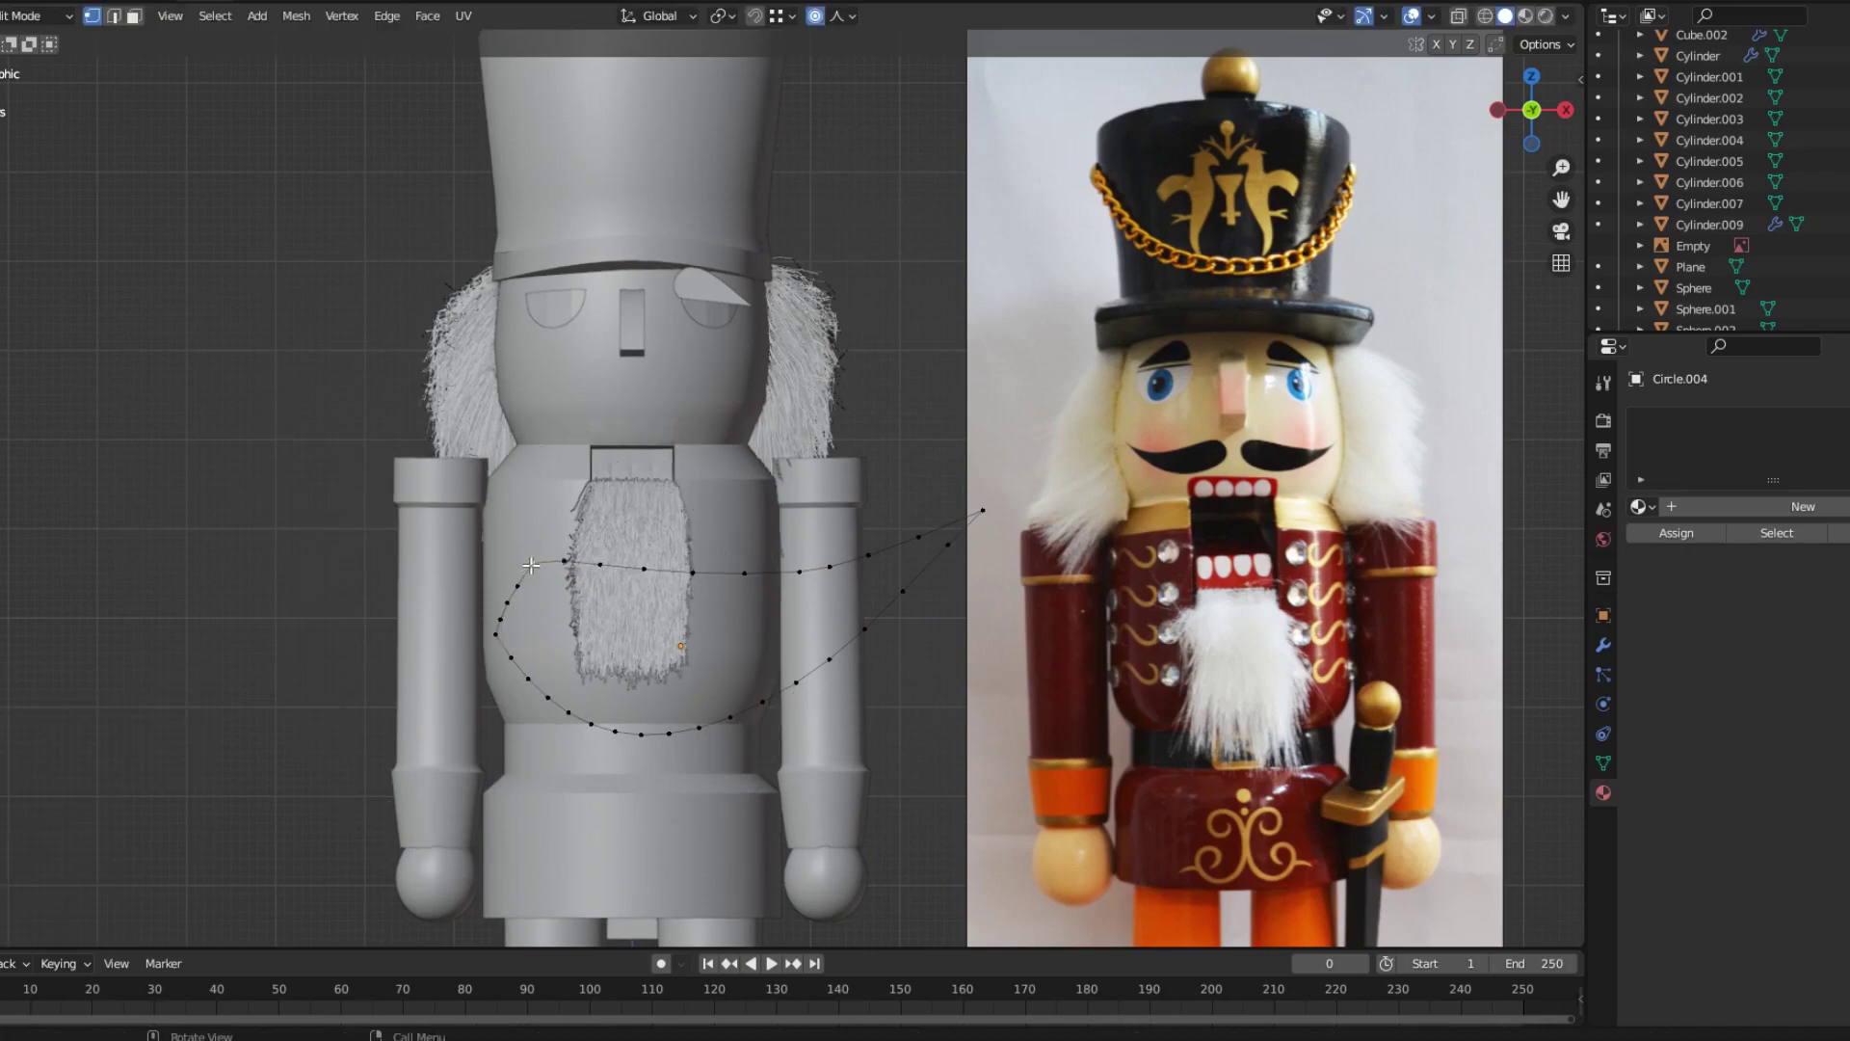
pyautogui.press('g')
pyautogui.scroll(3, 674, 616)
pyautogui.press('Escape')
# Place the moustache under the nose and squash its height with S Z.
pyautogui.press('Tab')
pyautogui.press('g')
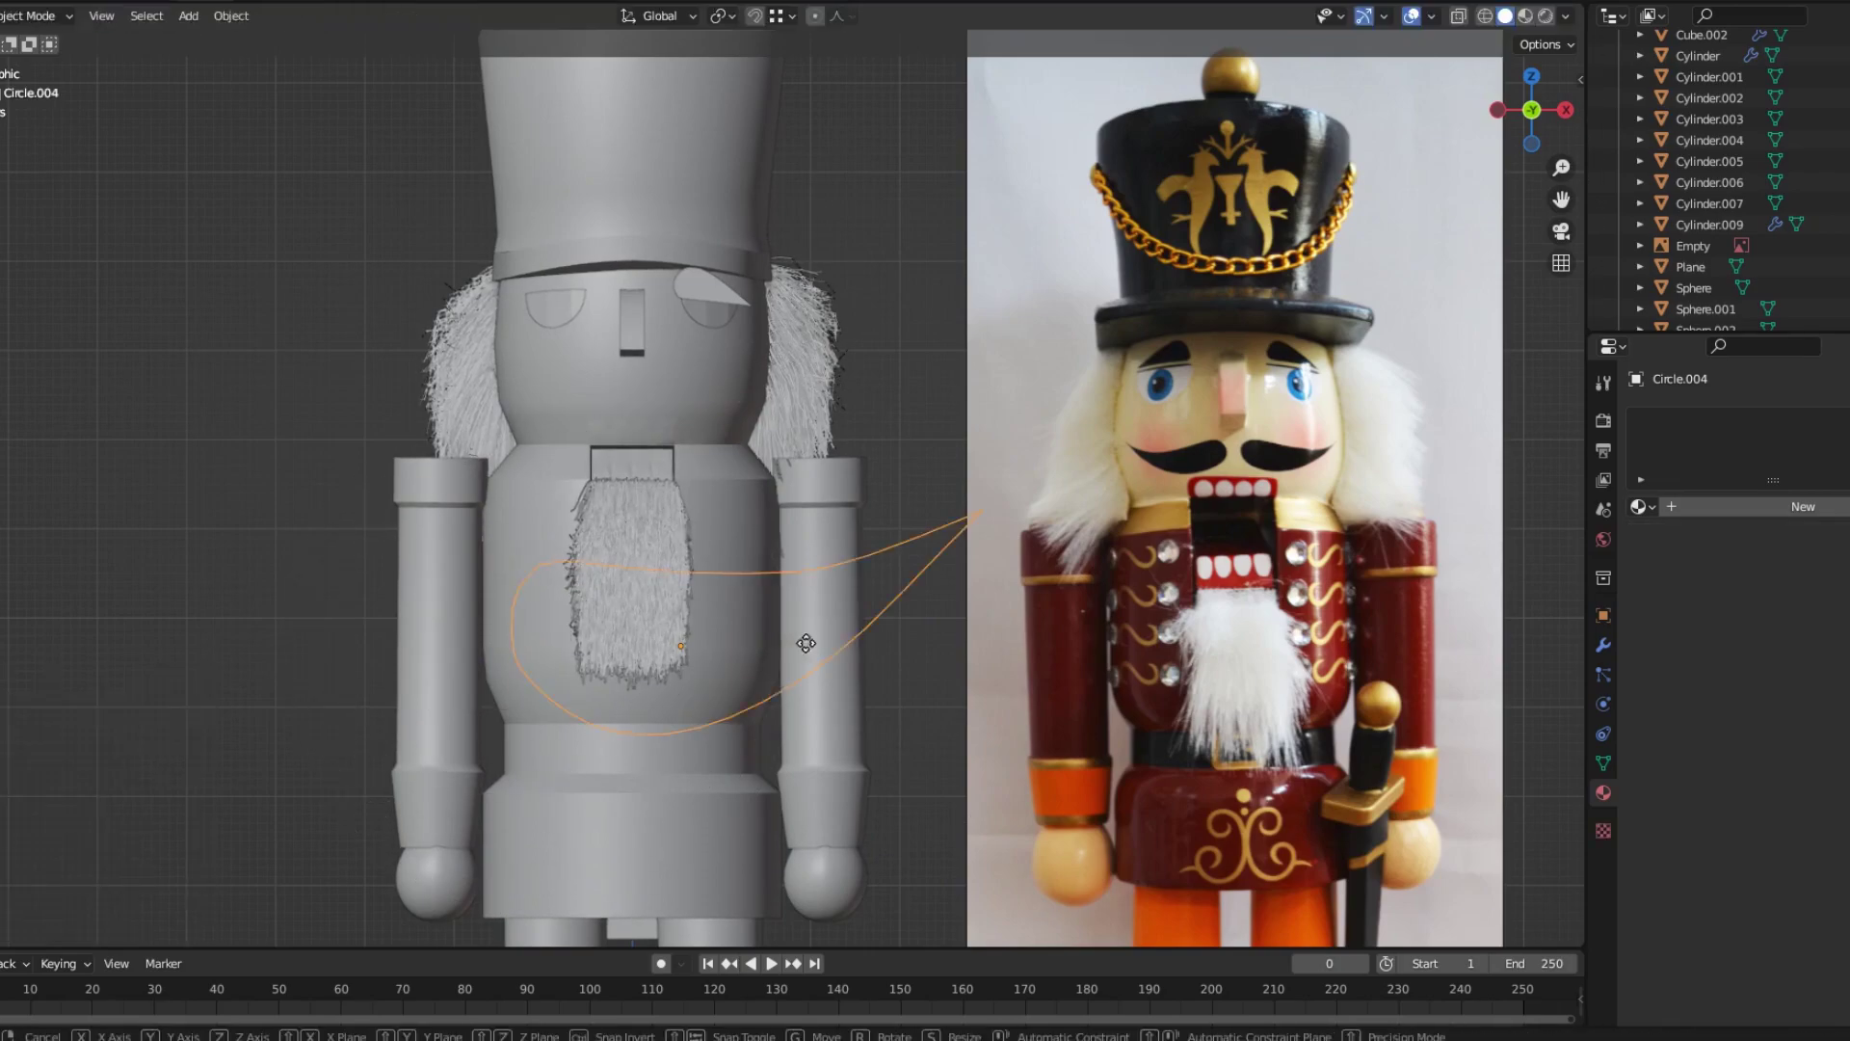
pyautogui.click(820, 433)
pyautogui.press('s')
pyautogui.press('z')
pyautogui.click(732, 405)
pyautogui.moveTo(723, 357); pyautogui.dragTo(719, 384, button='middle')
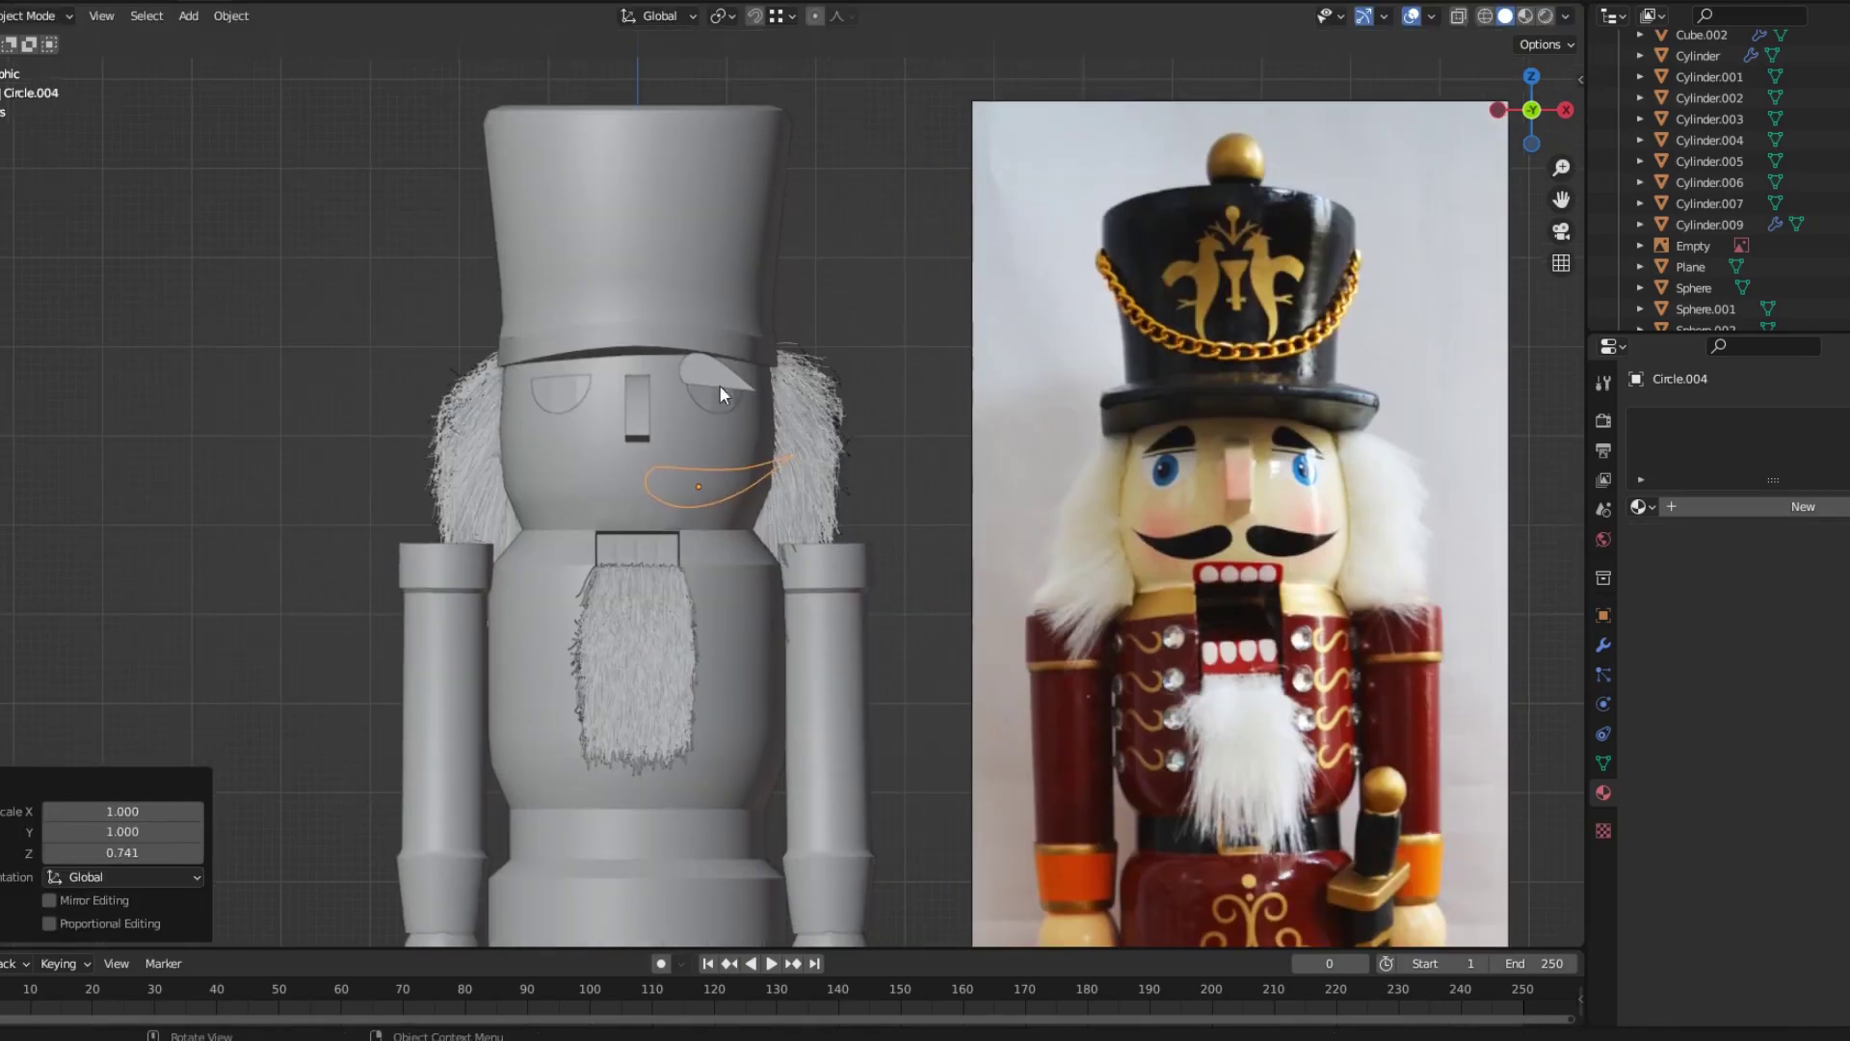
pyautogui.click(719, 385)
pyautogui.scroll(4, 742, 525)
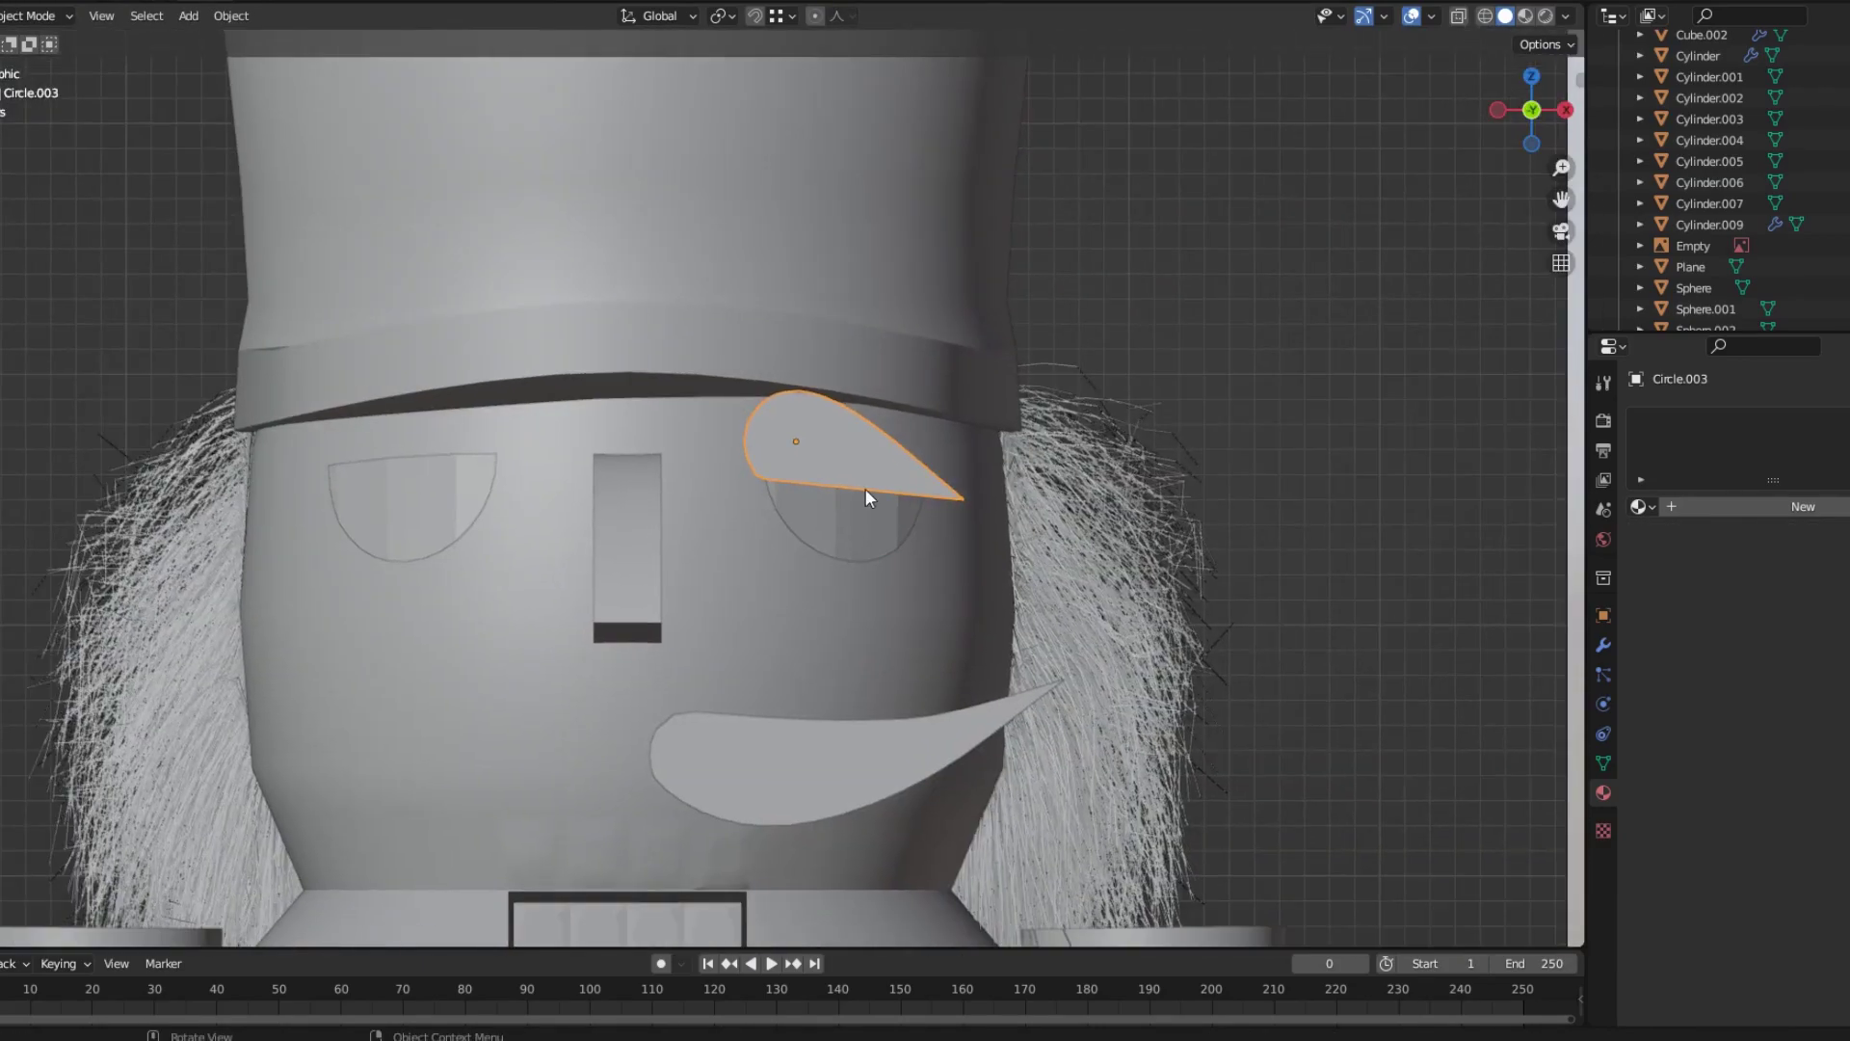
# Move both eye outlines straight down along Z and show the N-panel transform values.
pyautogui.scroll(-3, 864, 487)
pyautogui.click(461, 477)
pyautogui.keyDown('shift'); pyautogui.click(708, 477); pyautogui.keyUp('shift')
pyautogui.press('g')
pyautogui.press('z')
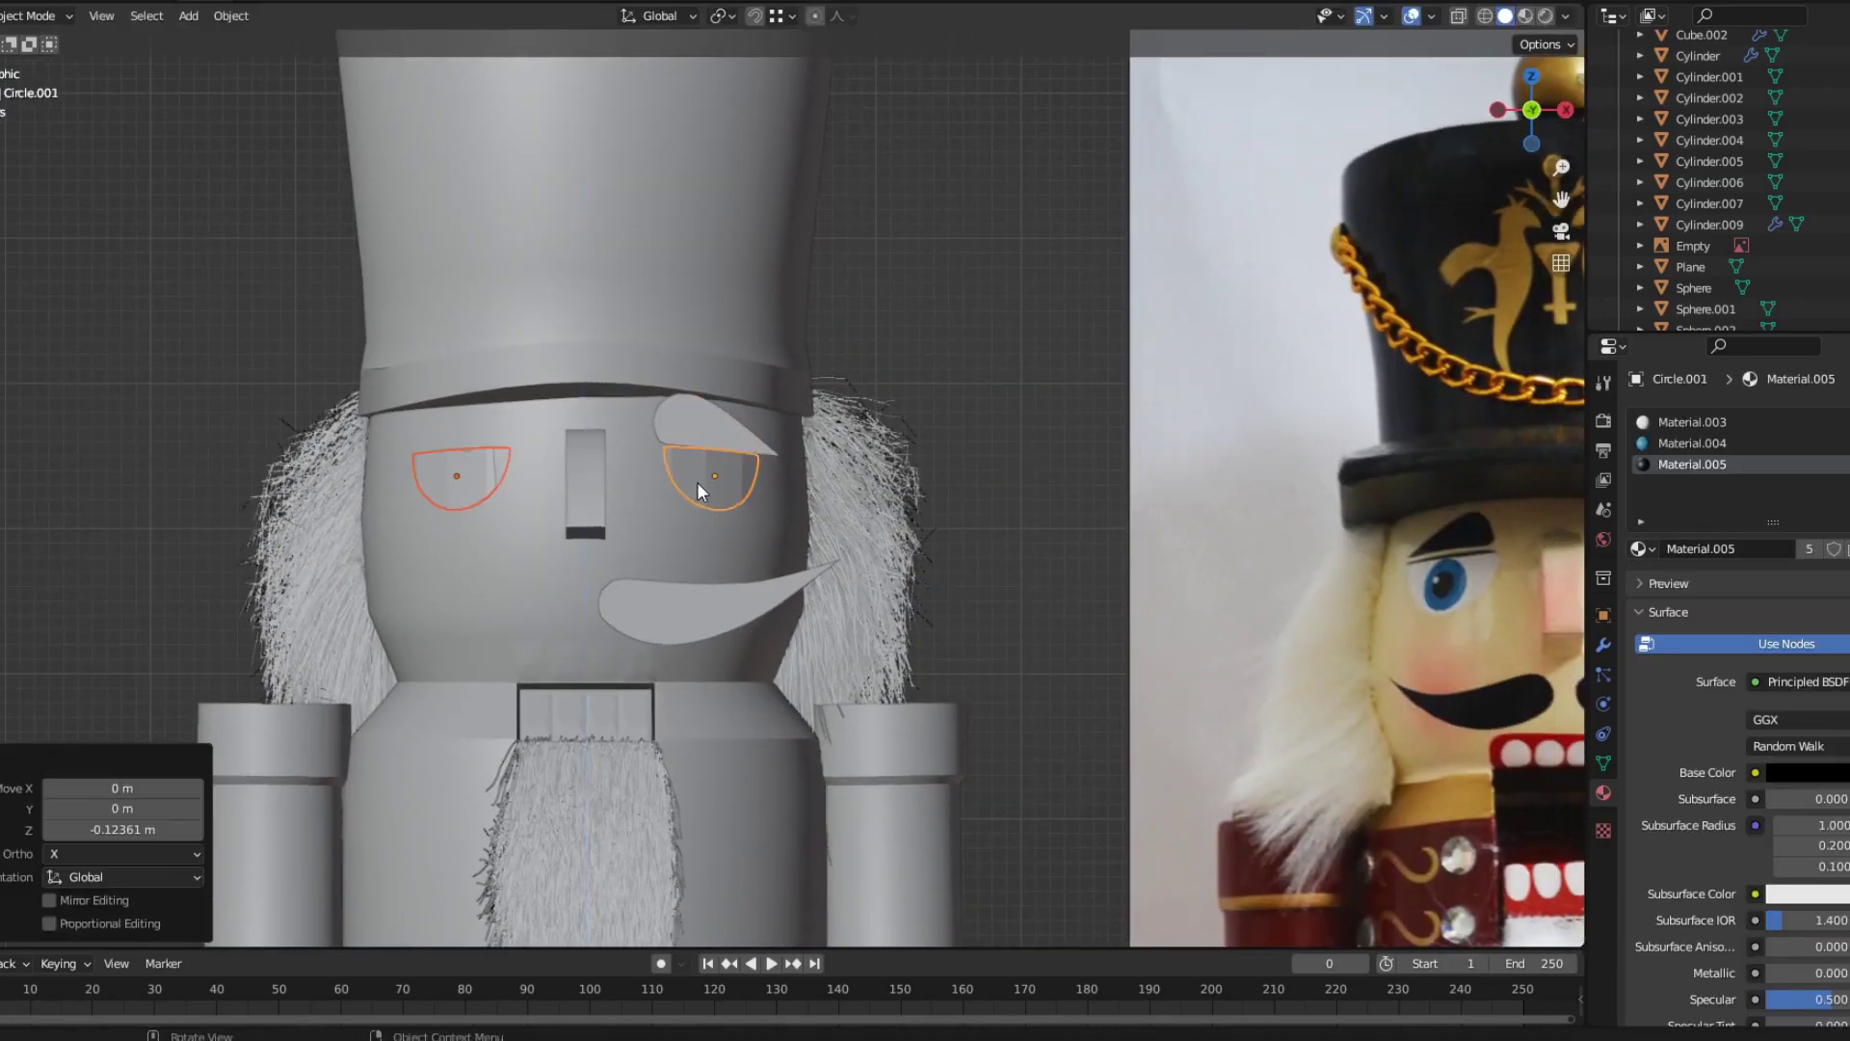
pyautogui.scroll(2, 699, 491)
pyautogui.keyDown('shift'); pyautogui.click(958, 395); pyautogui.keyUp('shift')
pyautogui.press('n')
pyautogui.moveTo(958, 395); pyautogui.dragTo(969, 463, button='middle')
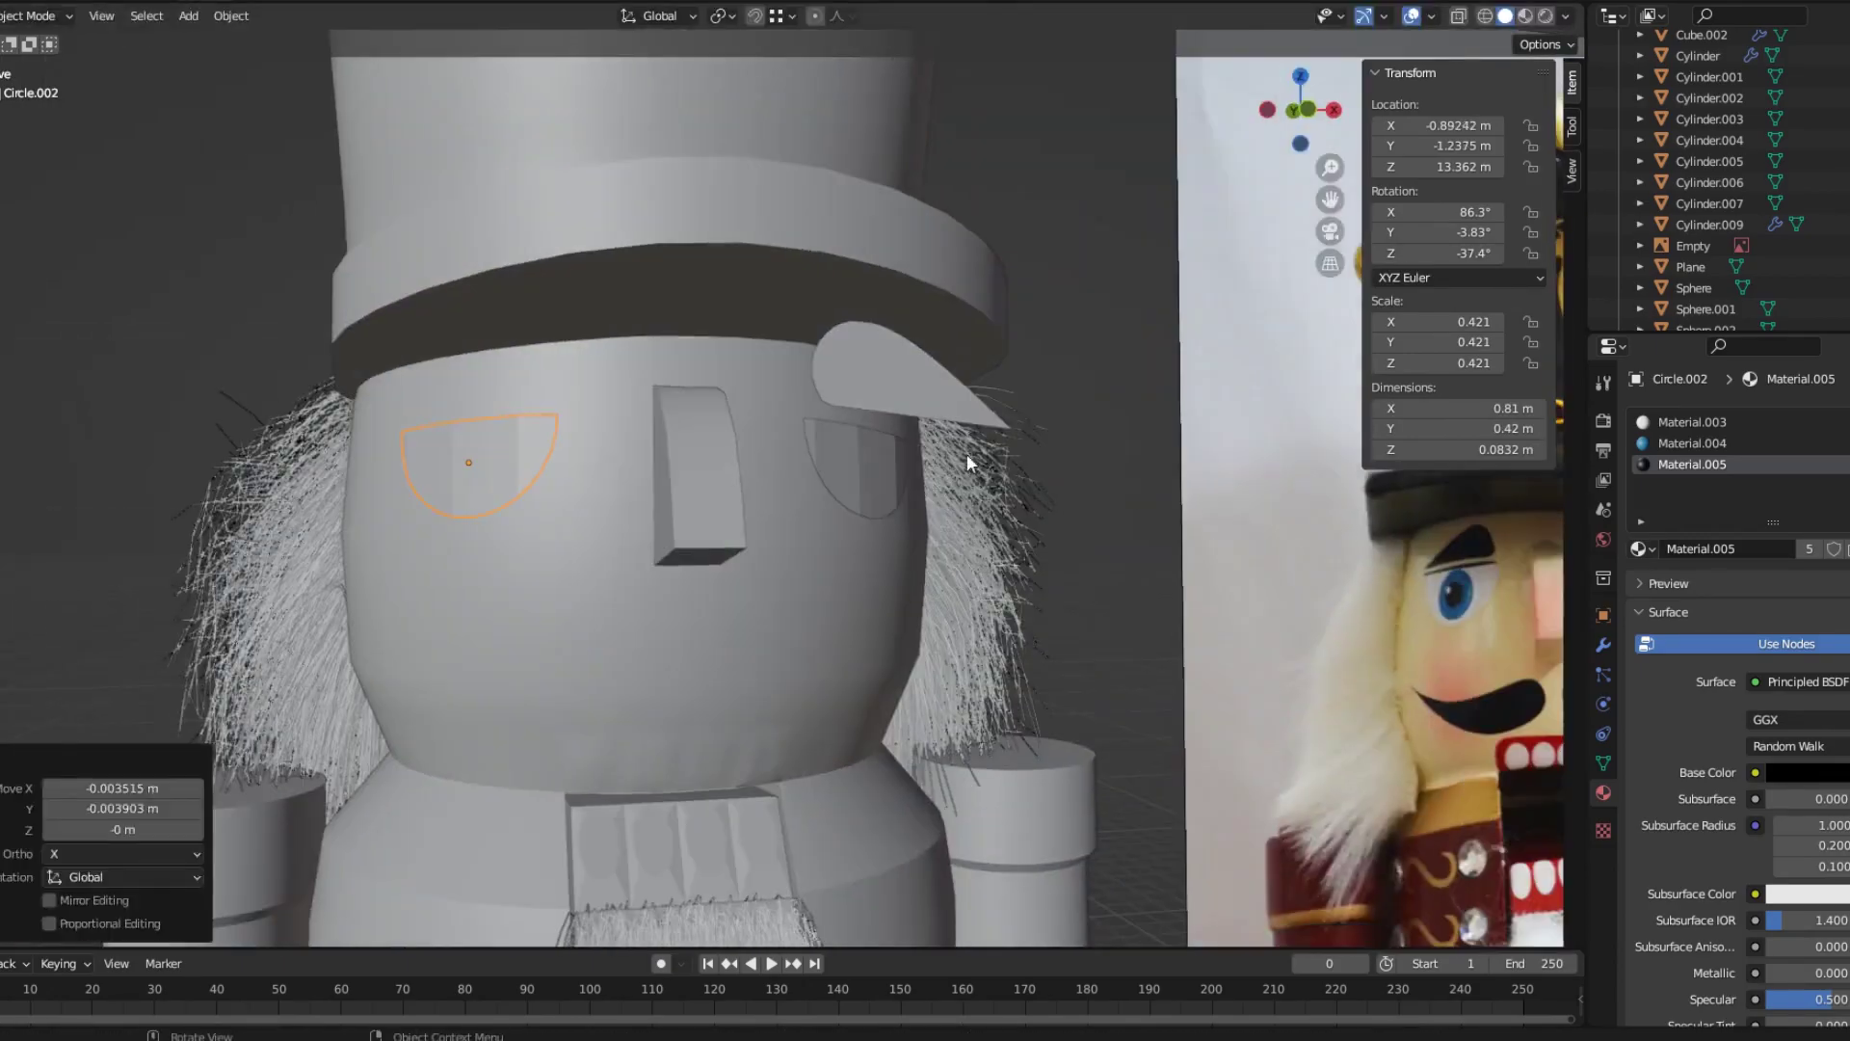
pyautogui.press('n')
pyautogui.scroll(-3, 969, 462)
# Raise the eyebrow along Y to sit above the eye, then begin knife-cutting its mesh.
pyautogui.click(848, 410)
pyautogui.press('g')
pyautogui.press('y')
pyautogui.click(1053, 483)
pyautogui.scroll(5, 1116, 499)
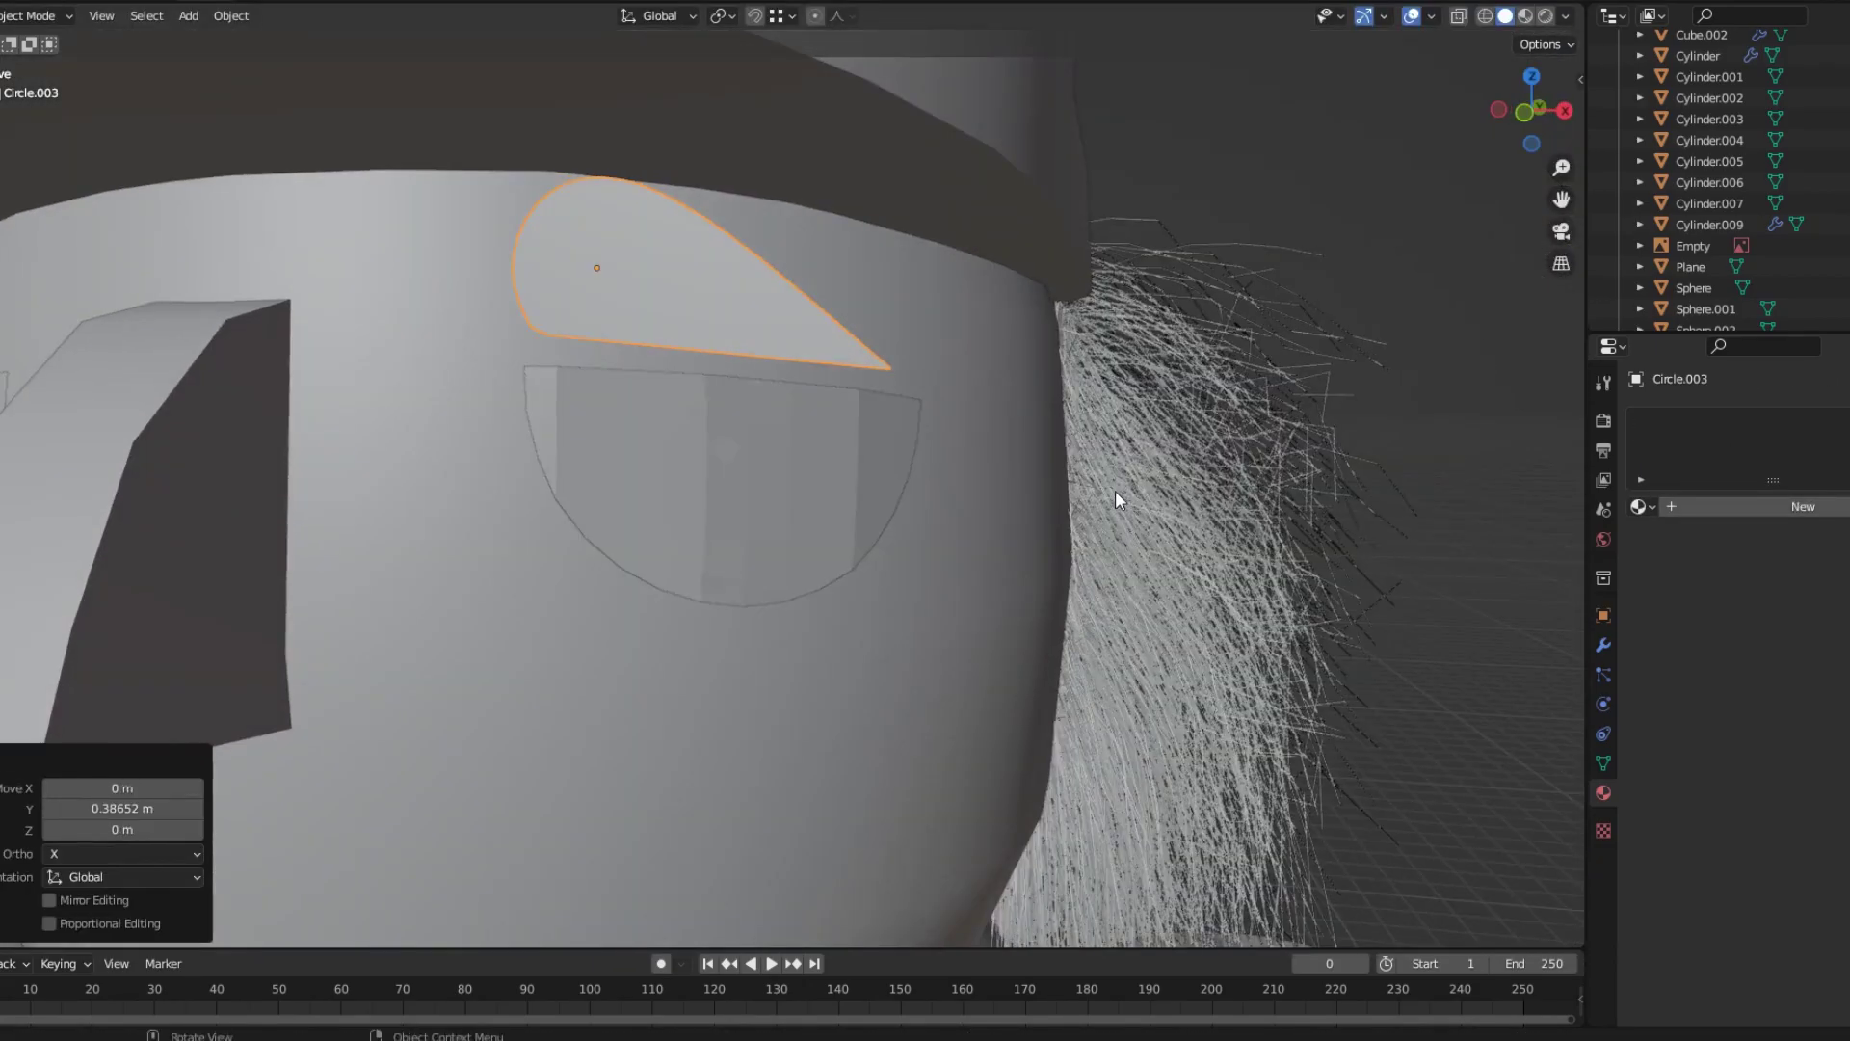
pyautogui.scroll(2, 1292, 385)
pyautogui.press('Tab')
pyautogui.scroll(2, 909, 417)
pyautogui.scroll(2, 908, 417)
pyautogui.press('k')
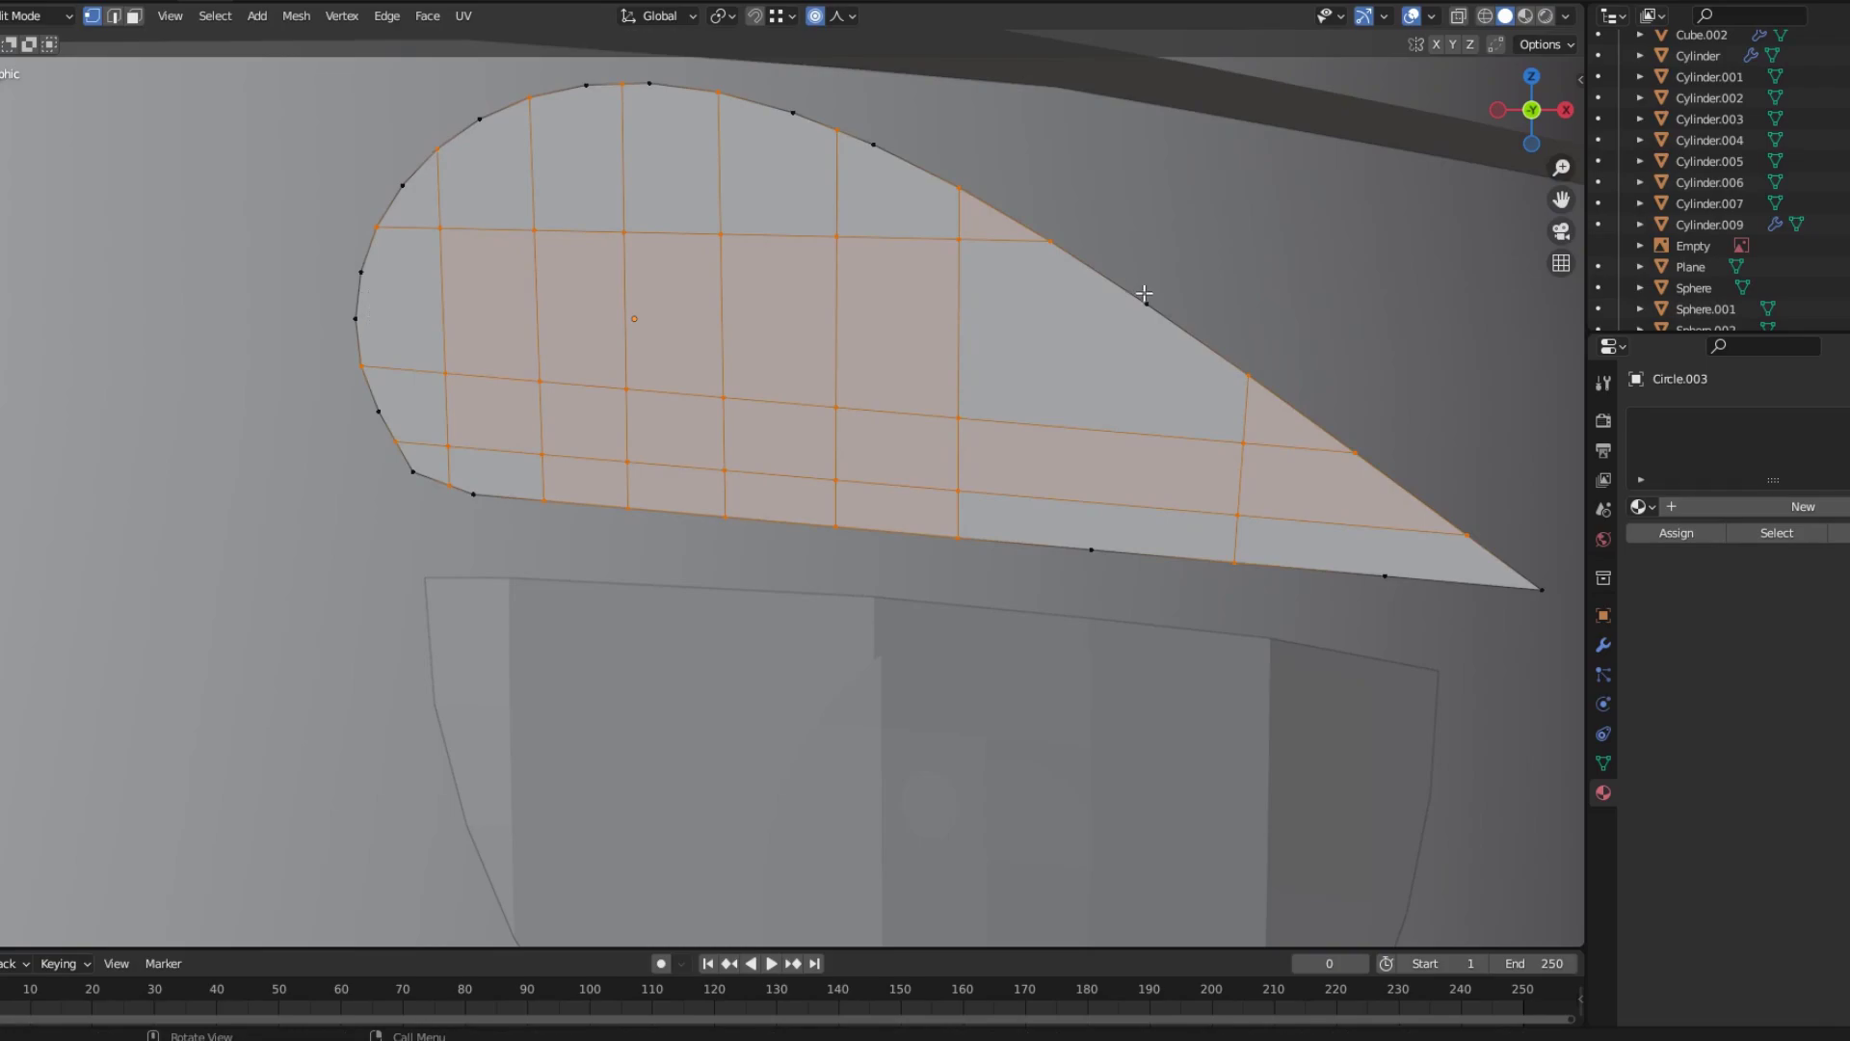
# Cancel the knife cut, return to Object Mode and rotate the shrinkwrapped eyebrow about Z.
pyautogui.press('Escape')
pyautogui.press('Tab')
pyautogui.scroll(-4, 826, 269)
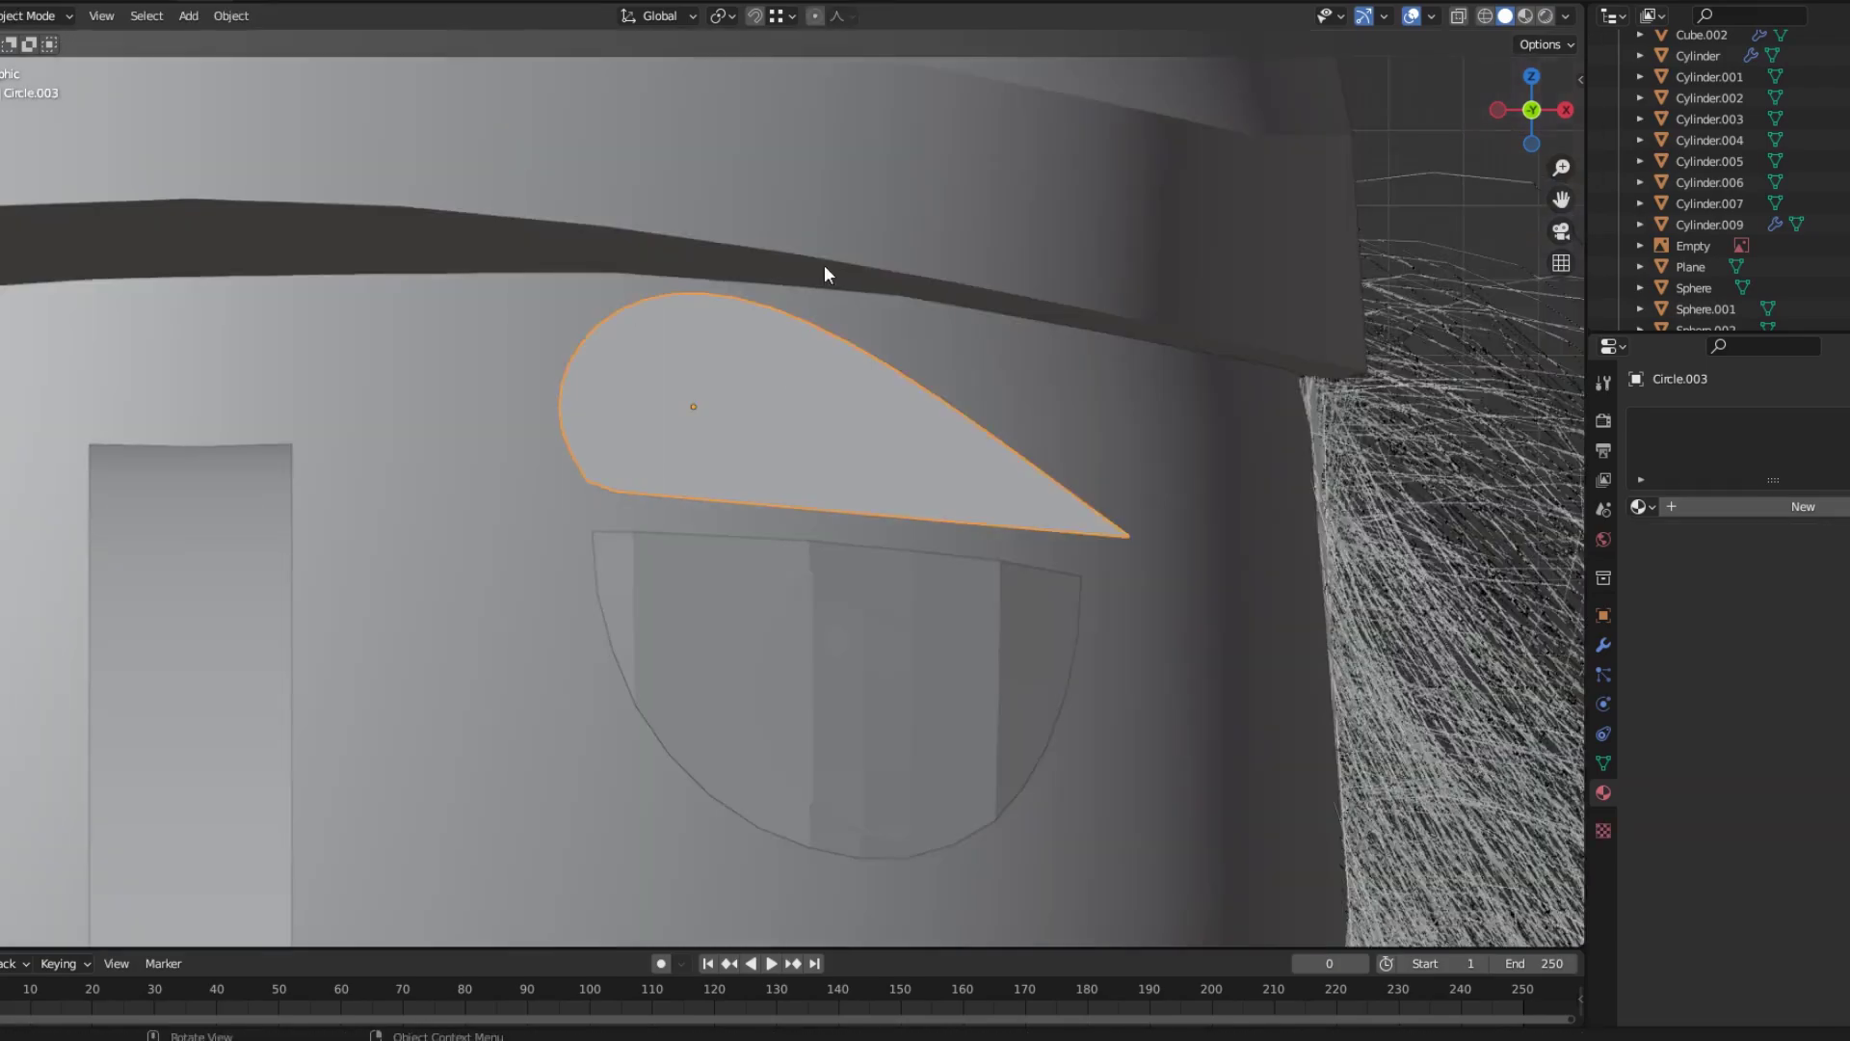
pyautogui.moveTo(826, 269); pyautogui.dragTo(1060, 289, button='middle')
pyautogui.click(1604, 645)
pyautogui.press('r')
pyautogui.press('z')
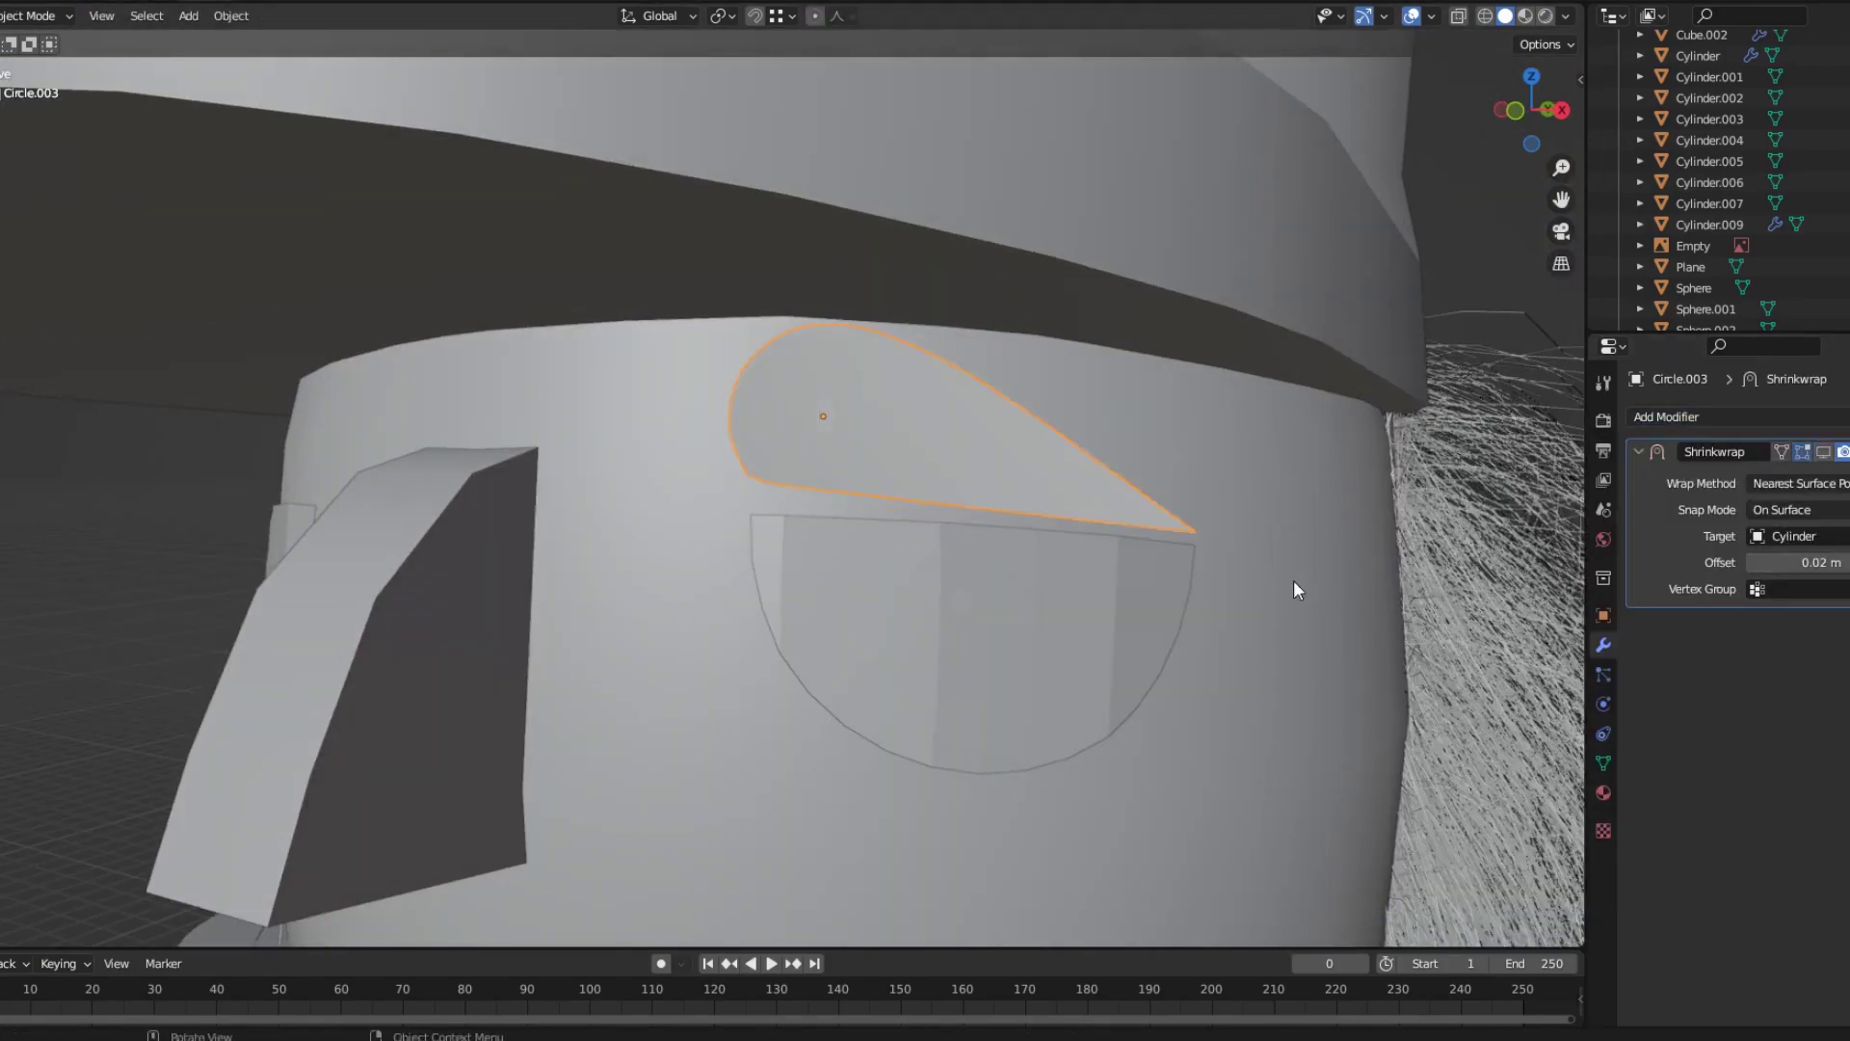
pyautogui.click(1297, 586)
# Orbit to a side view of the head and re-angle the eyebrow about Z.
pyautogui.moveTo(1297, 586)
pyautogui.mouseDown(button='middle')
pyautogui.moveTo(472, 395)
pyautogui.moveTo(649, 437)
pyautogui.mouseUp(button='middle')
pyautogui.press('r')
pyautogui.press('z')
pyautogui.press('Escape')
pyautogui.scroll(3, 805, 468)
pyautogui.moveTo(1435, 476)
pyautogui.mouseDown(button='middle')
pyautogui.moveTo(1218, 501)
pyautogui.moveTo(1315, 644)
pyautogui.moveTo(1130, 660)
pyautogui.moveTo(1153, 657)
pyautogui.mouseUp(button='middle')
pyautogui.press('r')
pyautogui.press('z')
pyautogui.click(1198, 496)
# Move the eyebrow along Y and X so it sits just above the eye.
pyautogui.press('g')
pyautogui.press('y')
pyautogui.click(1129, 660)
pyautogui.press('g')
pyautogui.press('x')
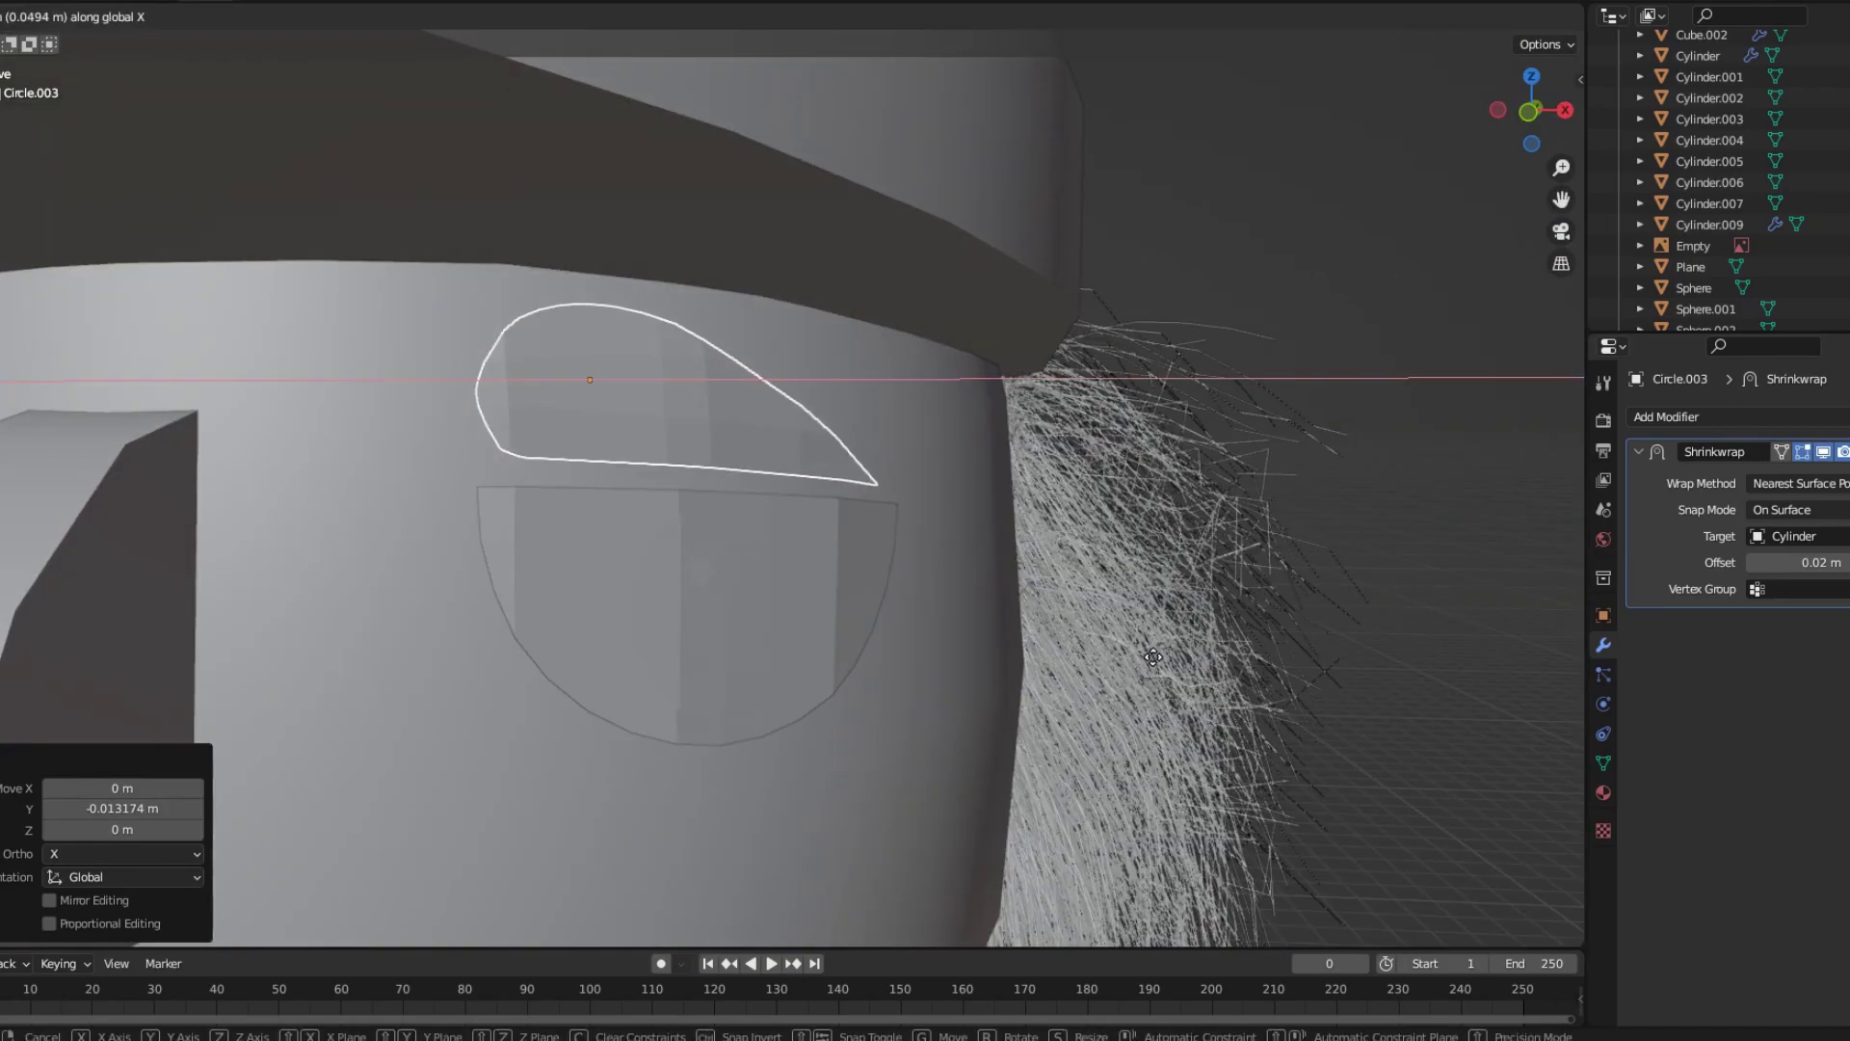
pyautogui.click(1124, 661)
pyautogui.scroll(4, 1123, 669)
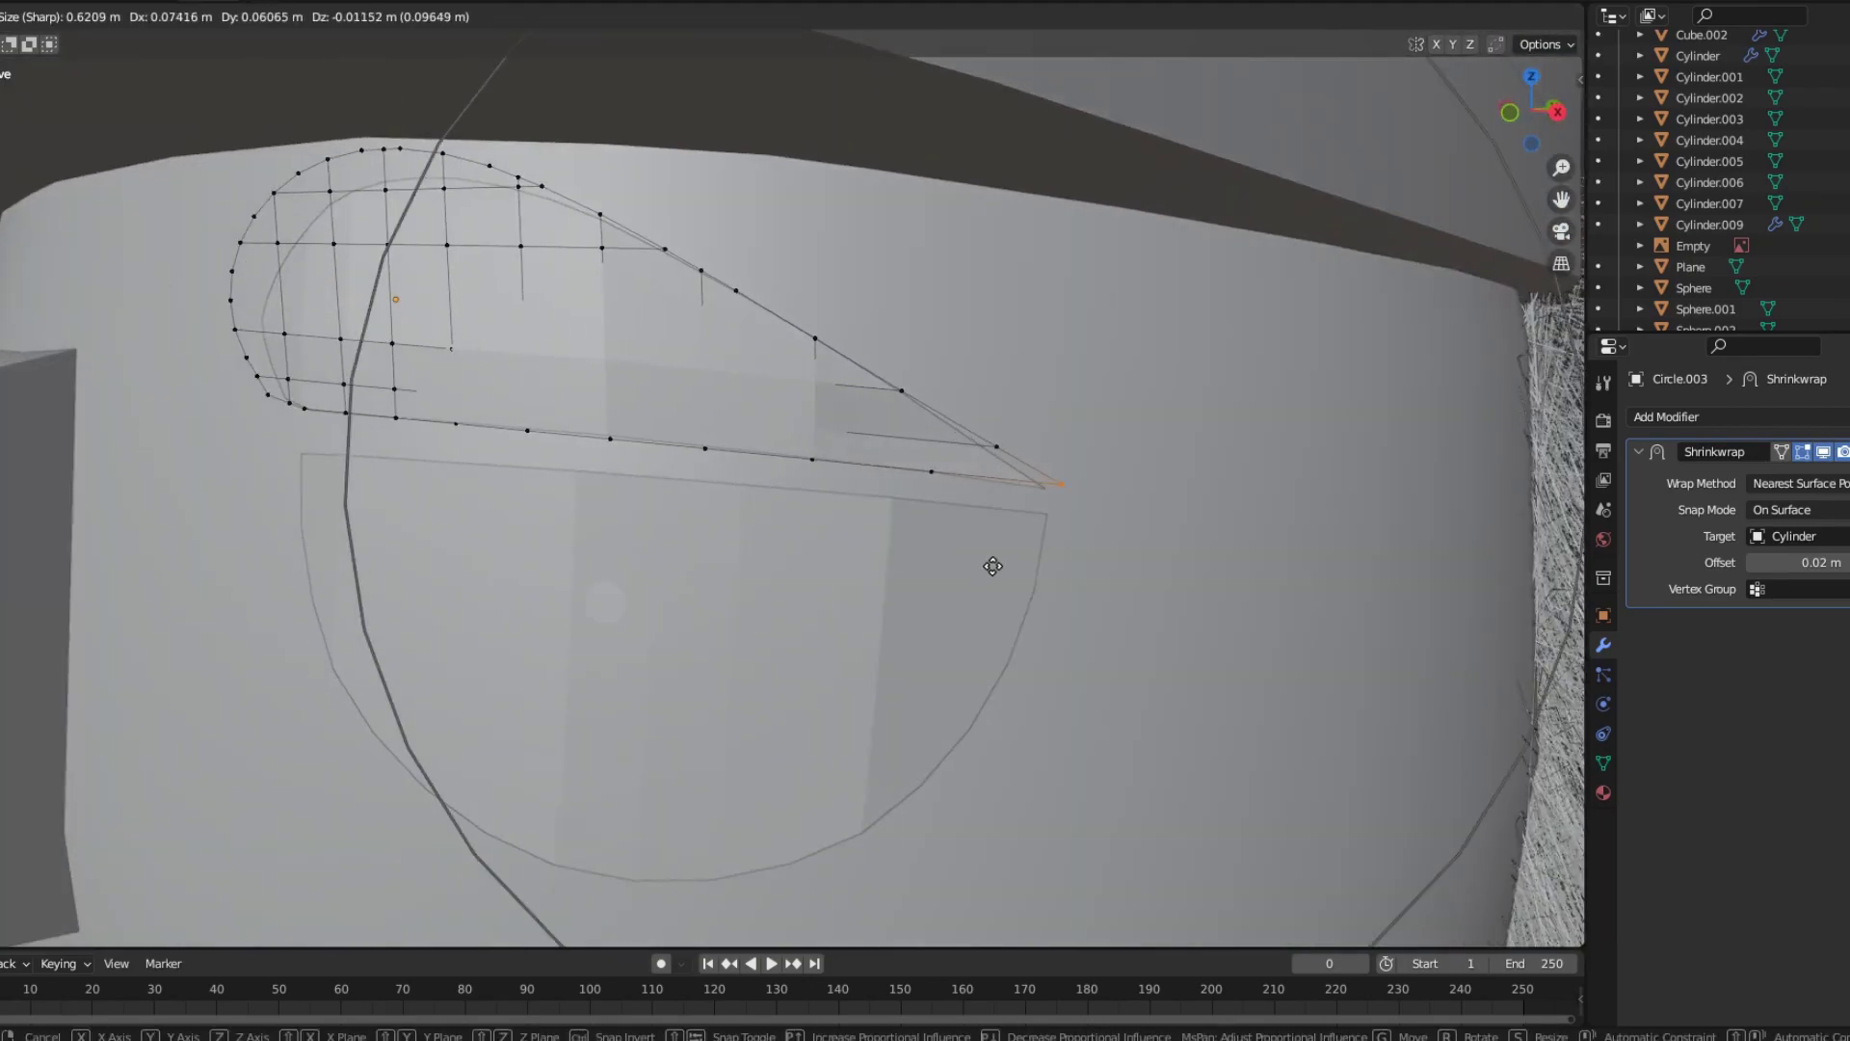
pyautogui.scroll(-3, 784, 529)
# Duplicate the eyebrow along X, show the N sidebar, then undo the stray duplicate.
pyautogui.scroll(-3, 785, 529)
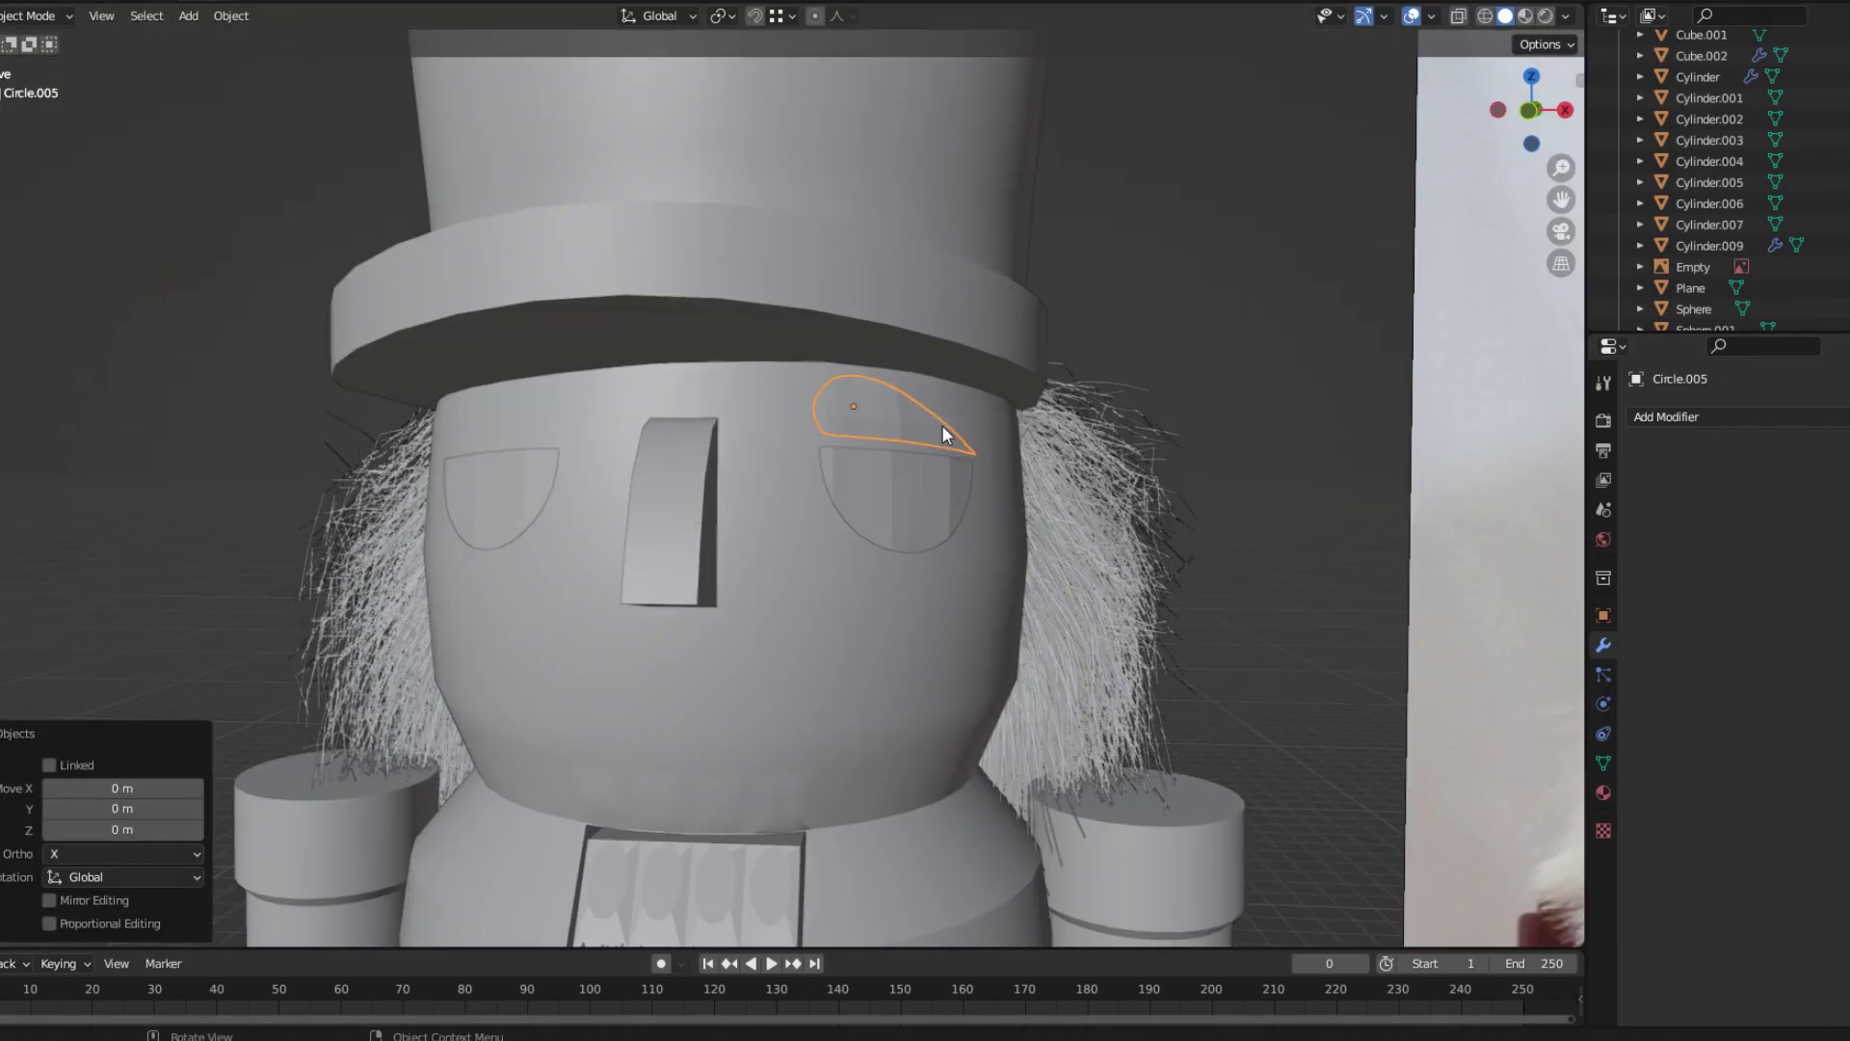
pyautogui.hotkey('shift', 'd')
pyautogui.press('x')
pyautogui.click(1073, 363)
pyautogui.press('n')
pyautogui.press('Escape')
pyautogui.hotkey('ctrl', 'z')
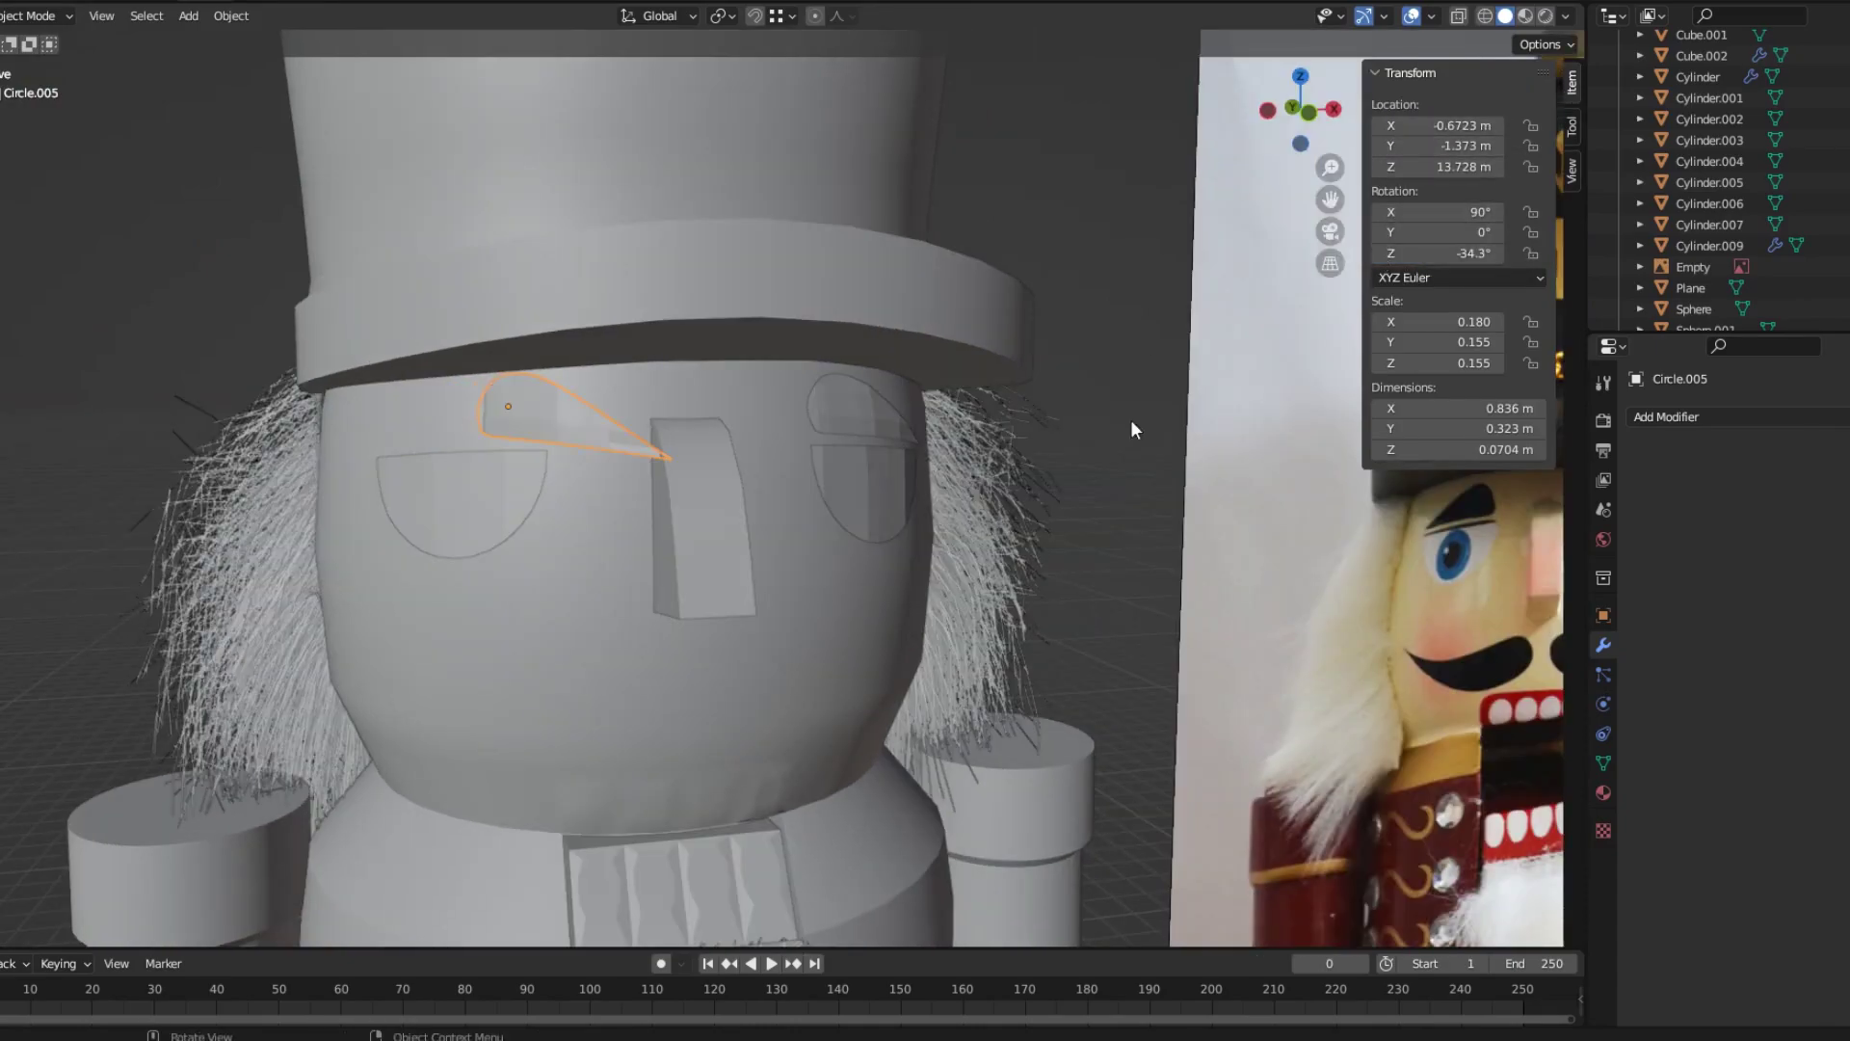
# Orbit to a front-on view and begin rotating the eyebrow about Z.
pyautogui.moveTo(1130, 419); pyautogui.dragTo(1130, 393, button='middle')
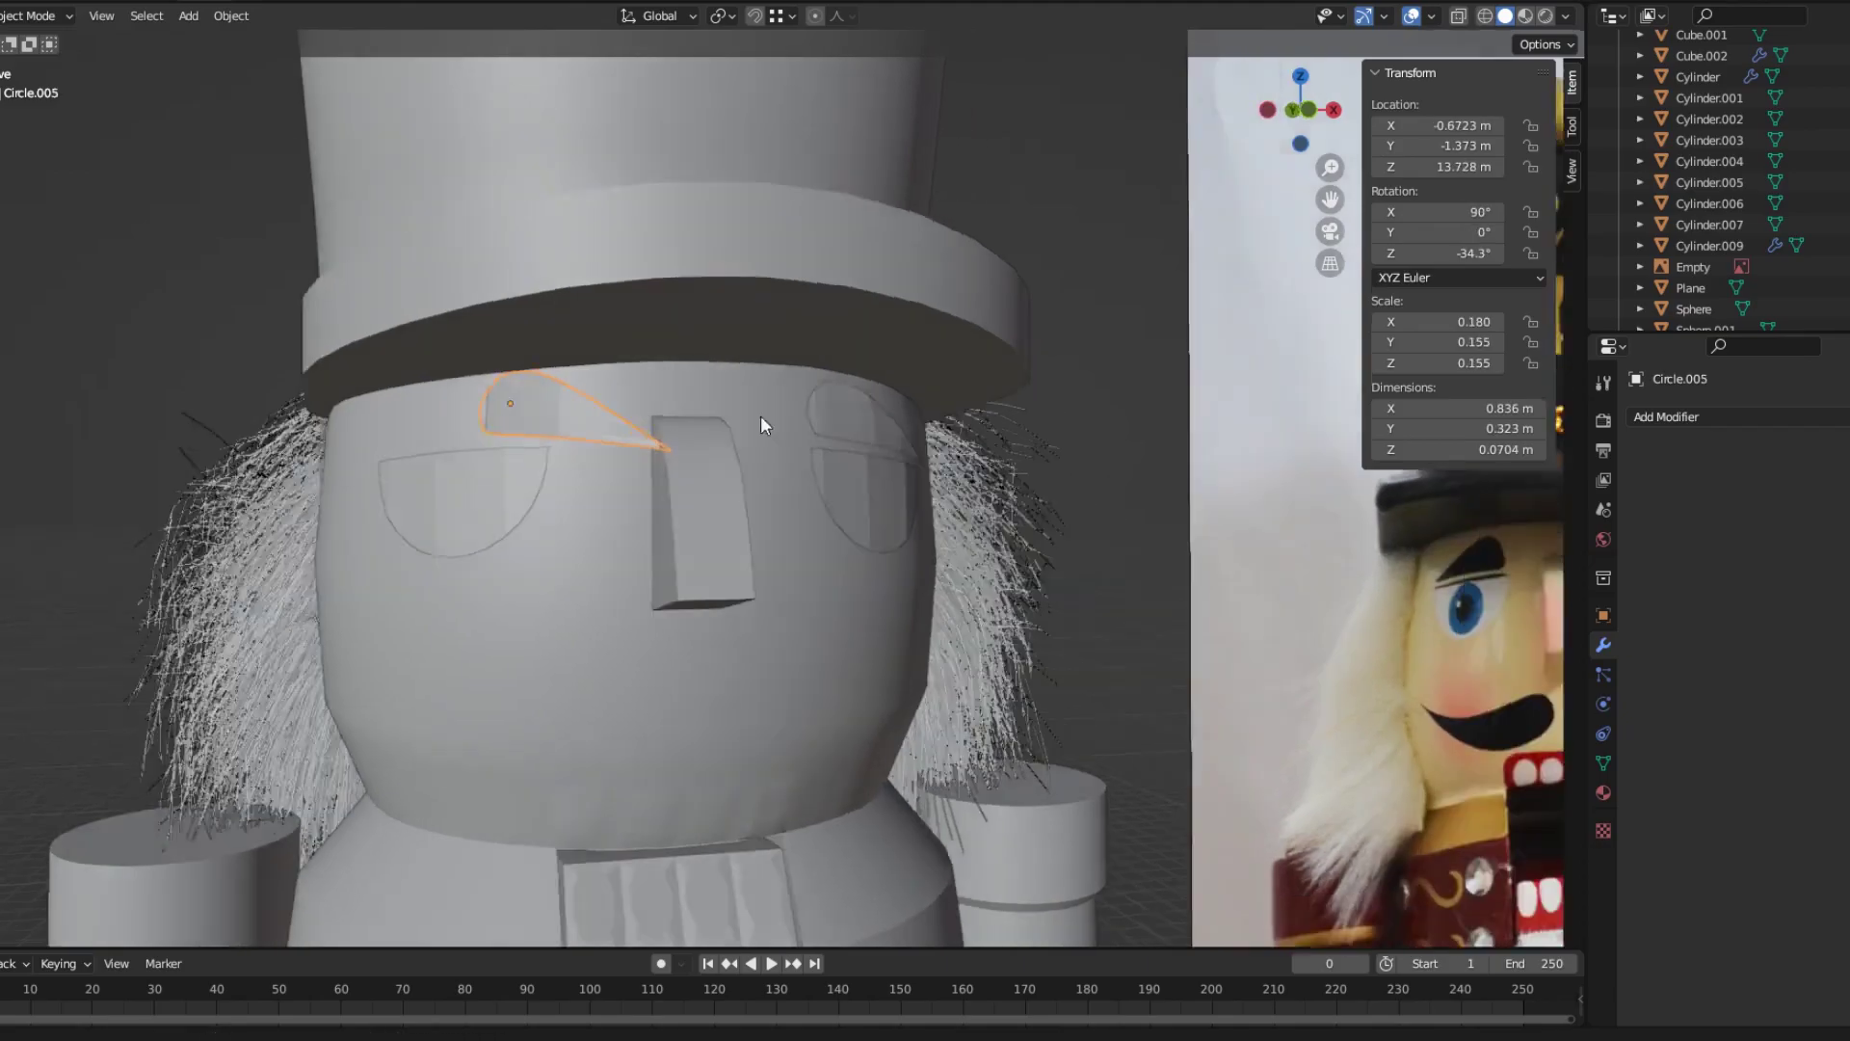
pyautogui.press('r')
pyautogui.press('z')
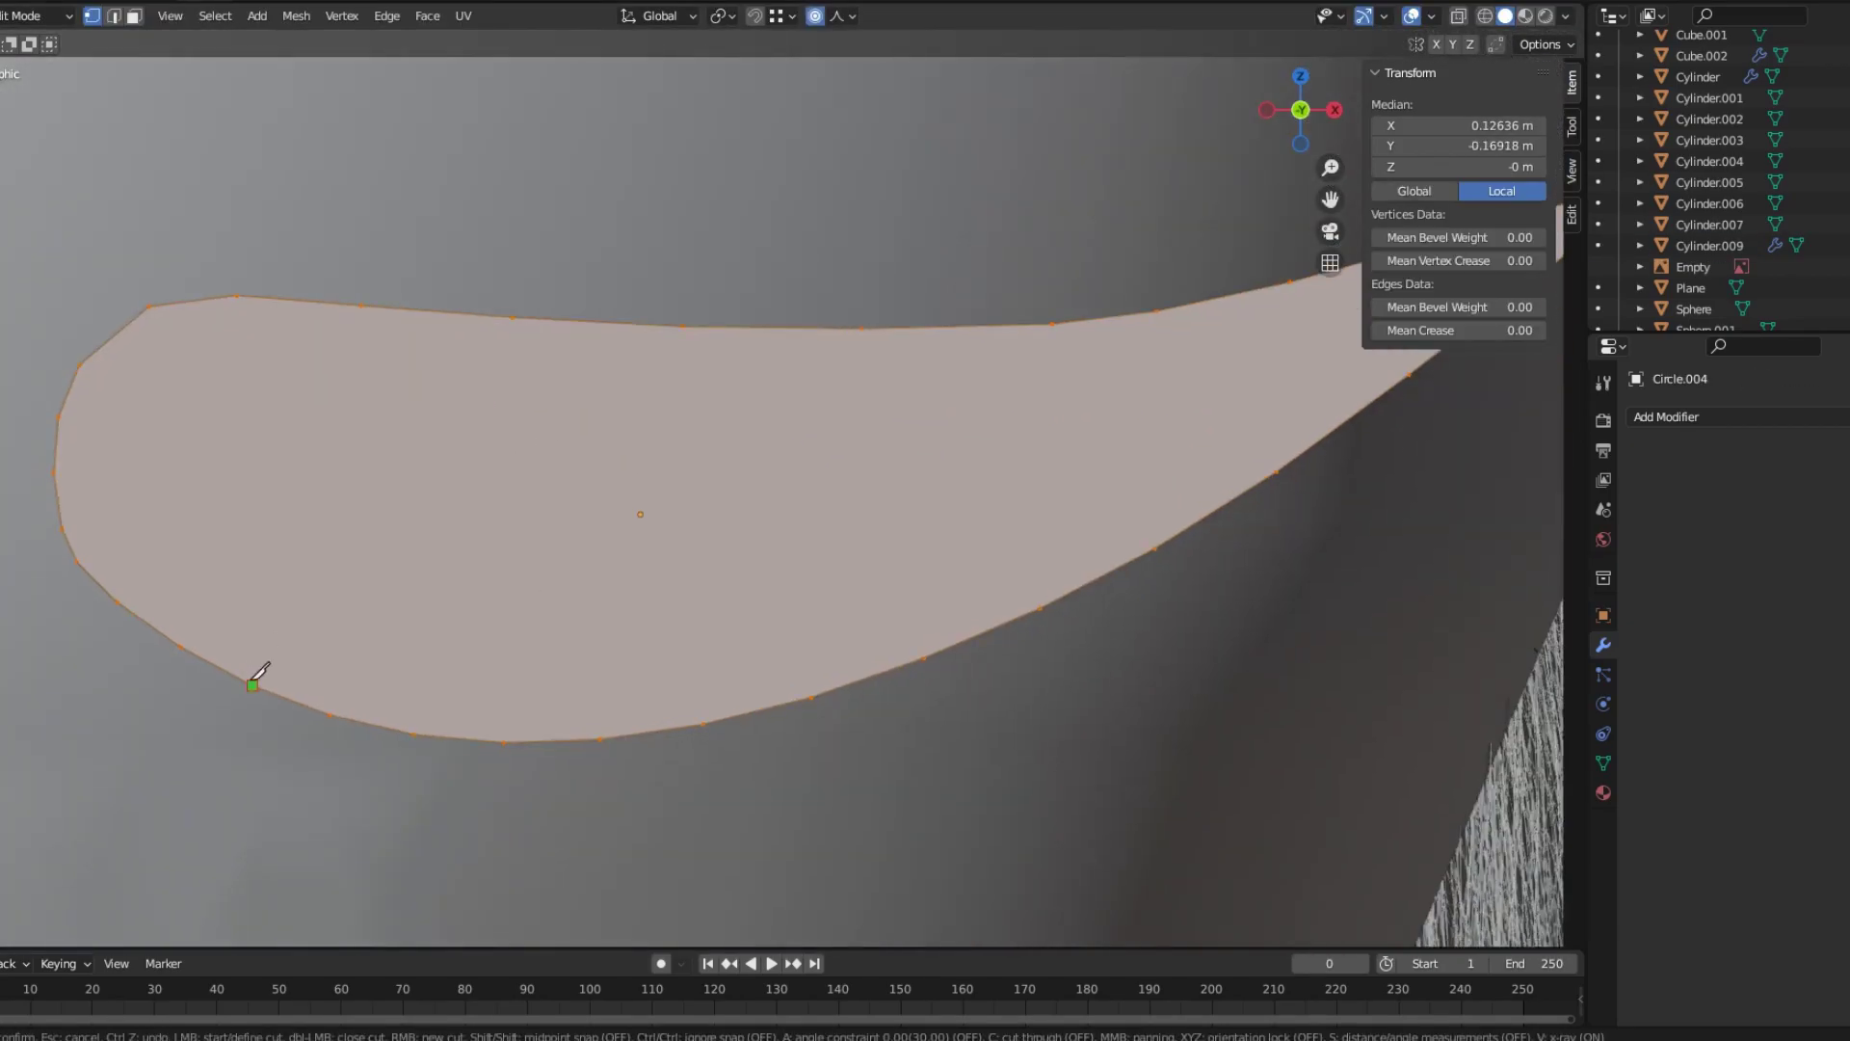
# Finish and confirm the knife cut across the moustache shape.
pyautogui.scroll(-3, 567, 621)
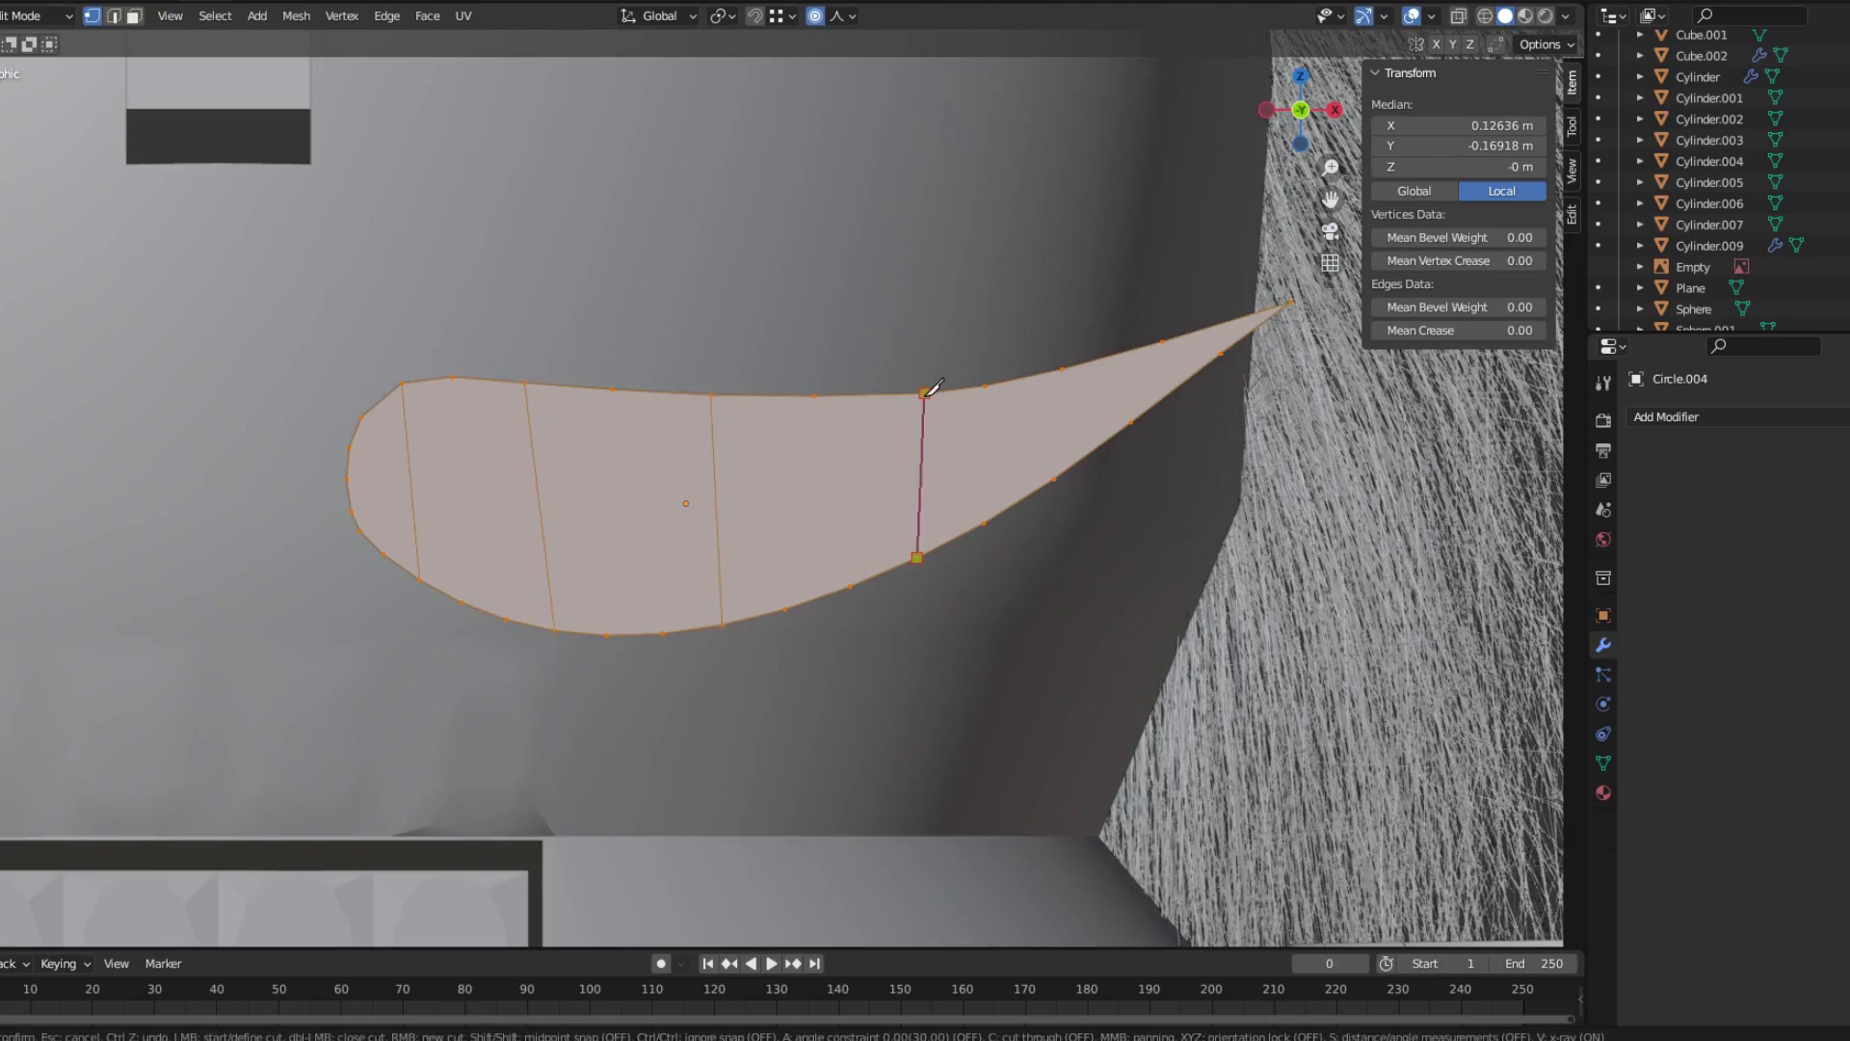
pyautogui.click(1253, 330)
pyautogui.press('Return')
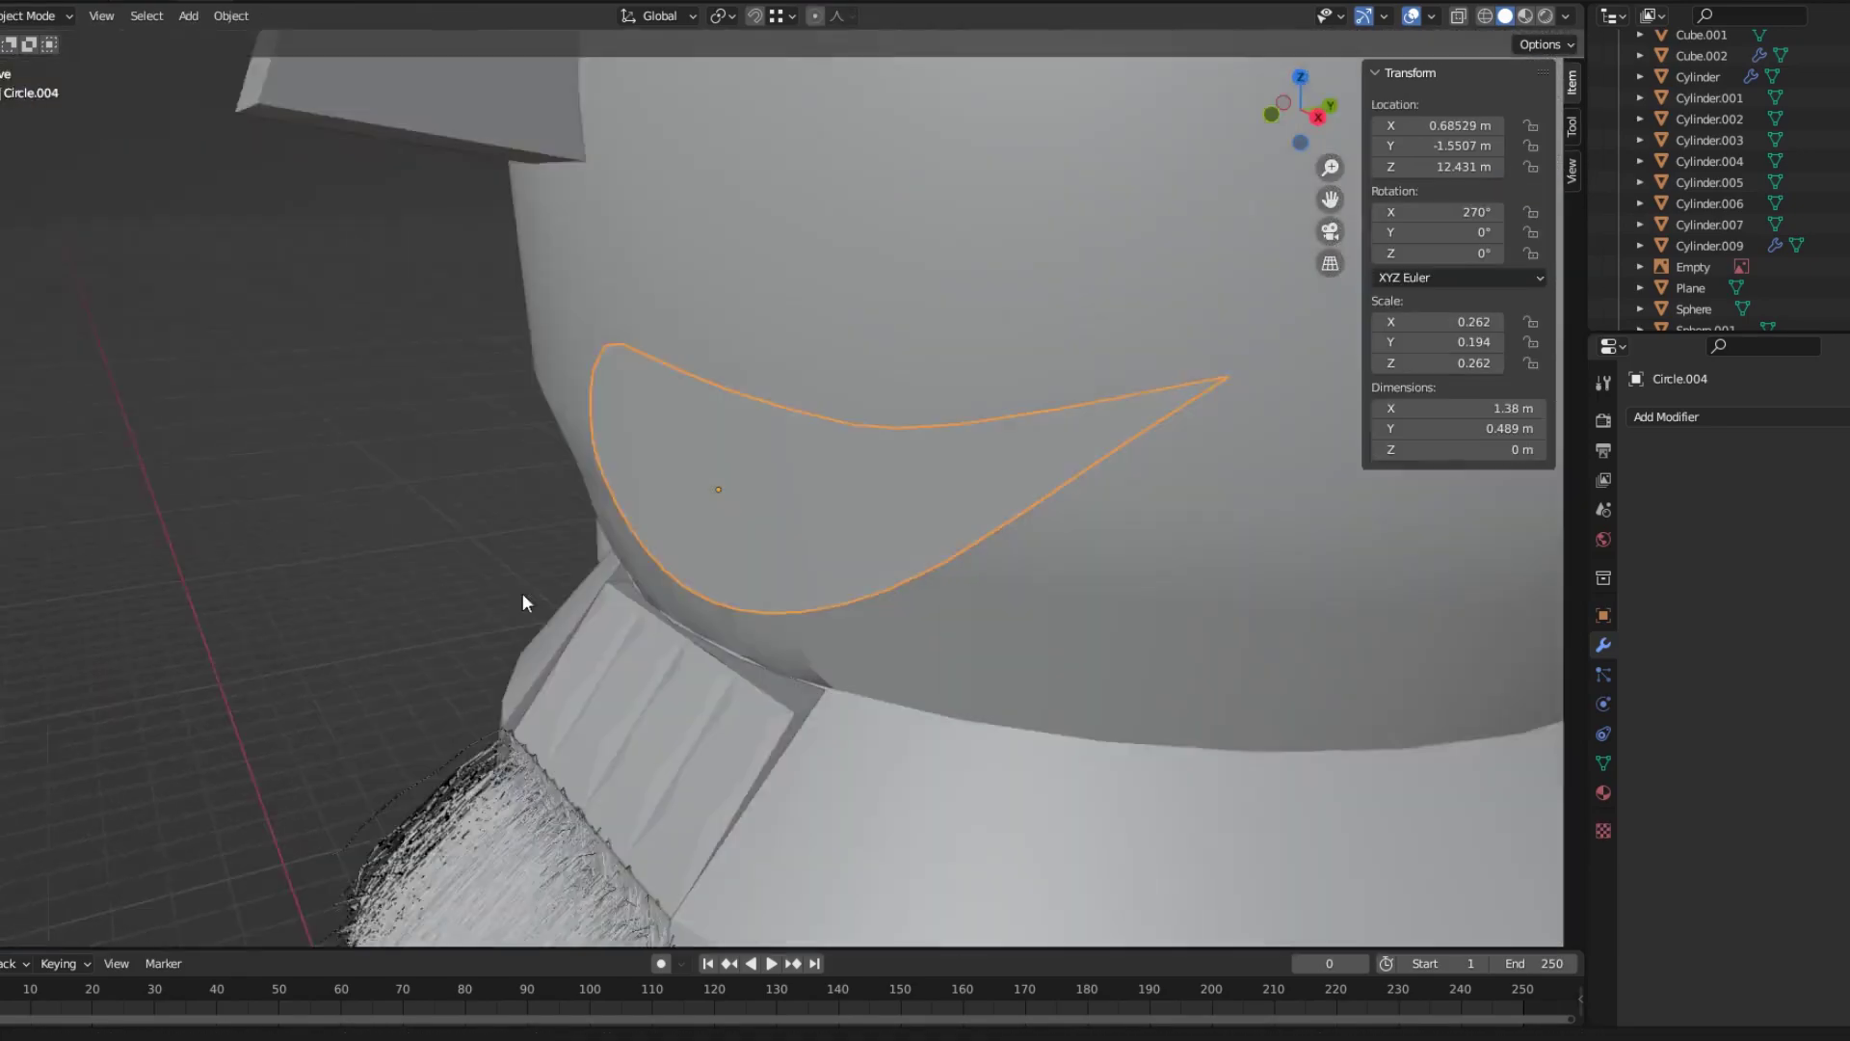
# Add a Shrinkwrap modifier targeting the Cylinder, then move the moustache piece along Y and Z.
pyautogui.click(1666, 416)
pyautogui.click(1503, 756)
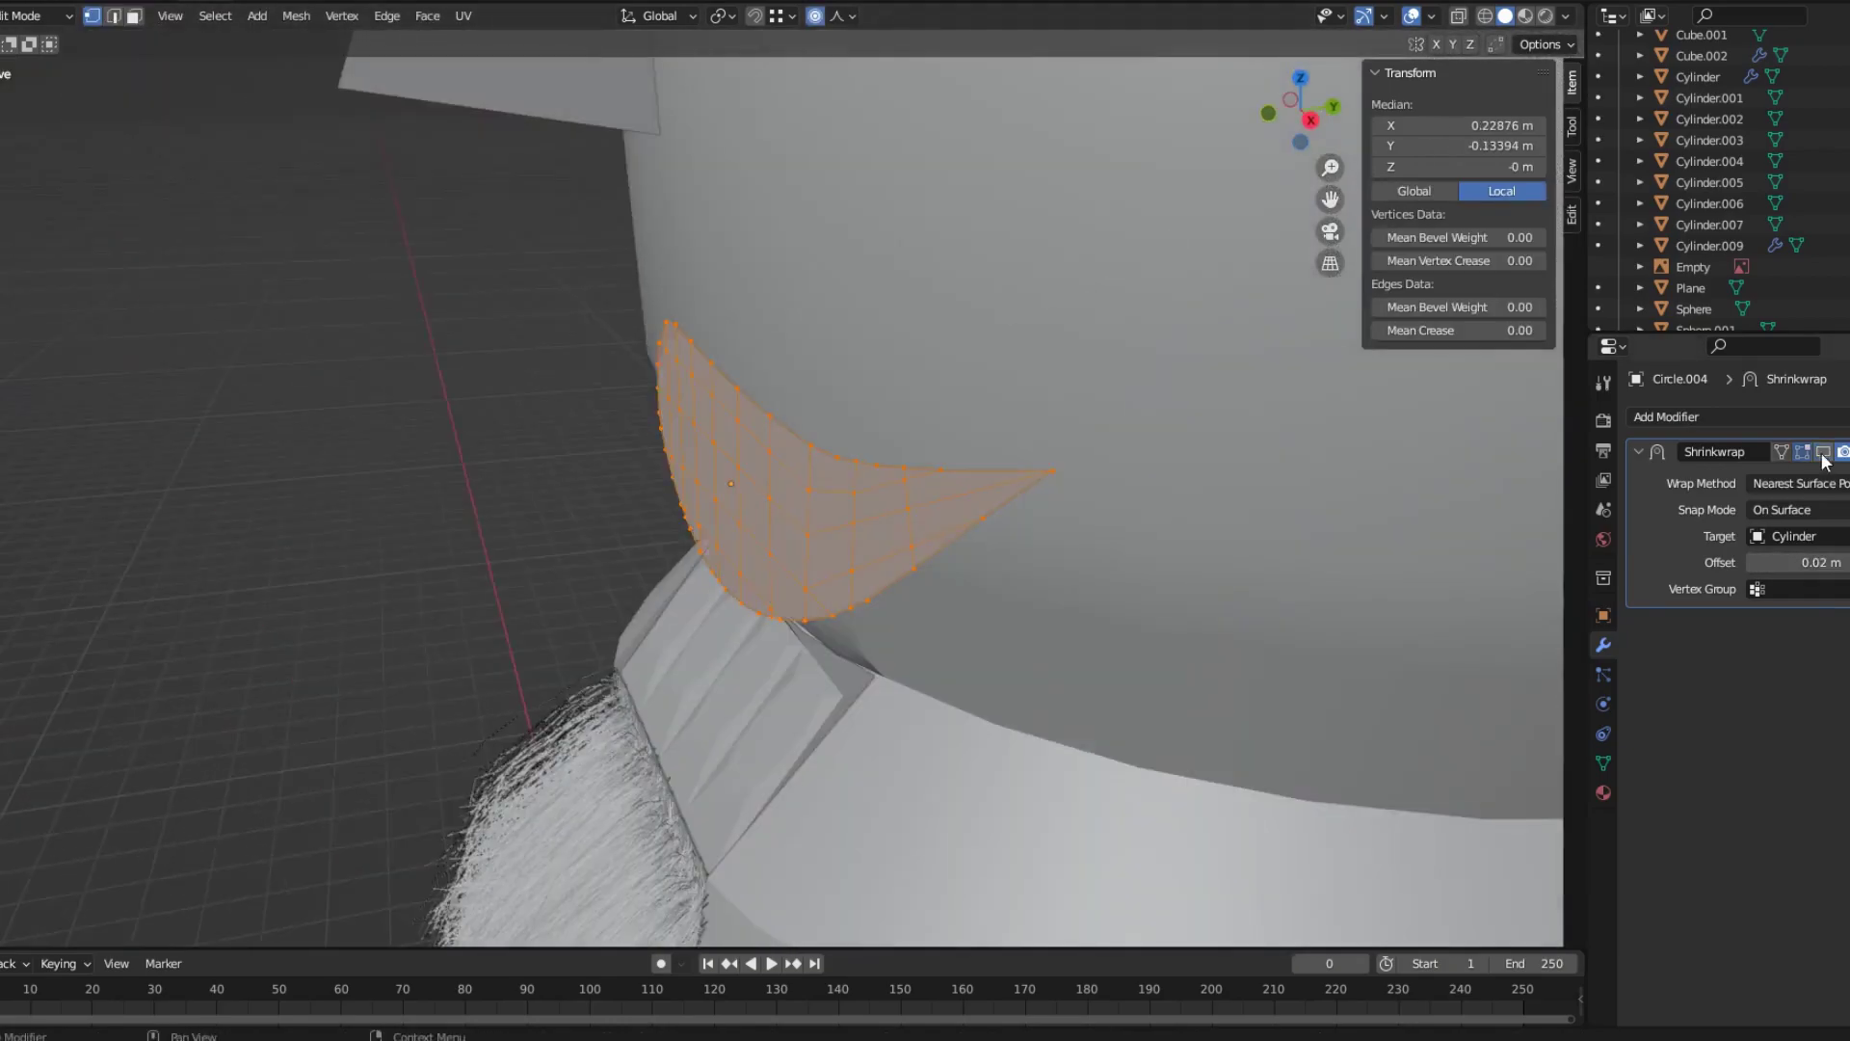
pyautogui.press('g')
pyautogui.press('y')
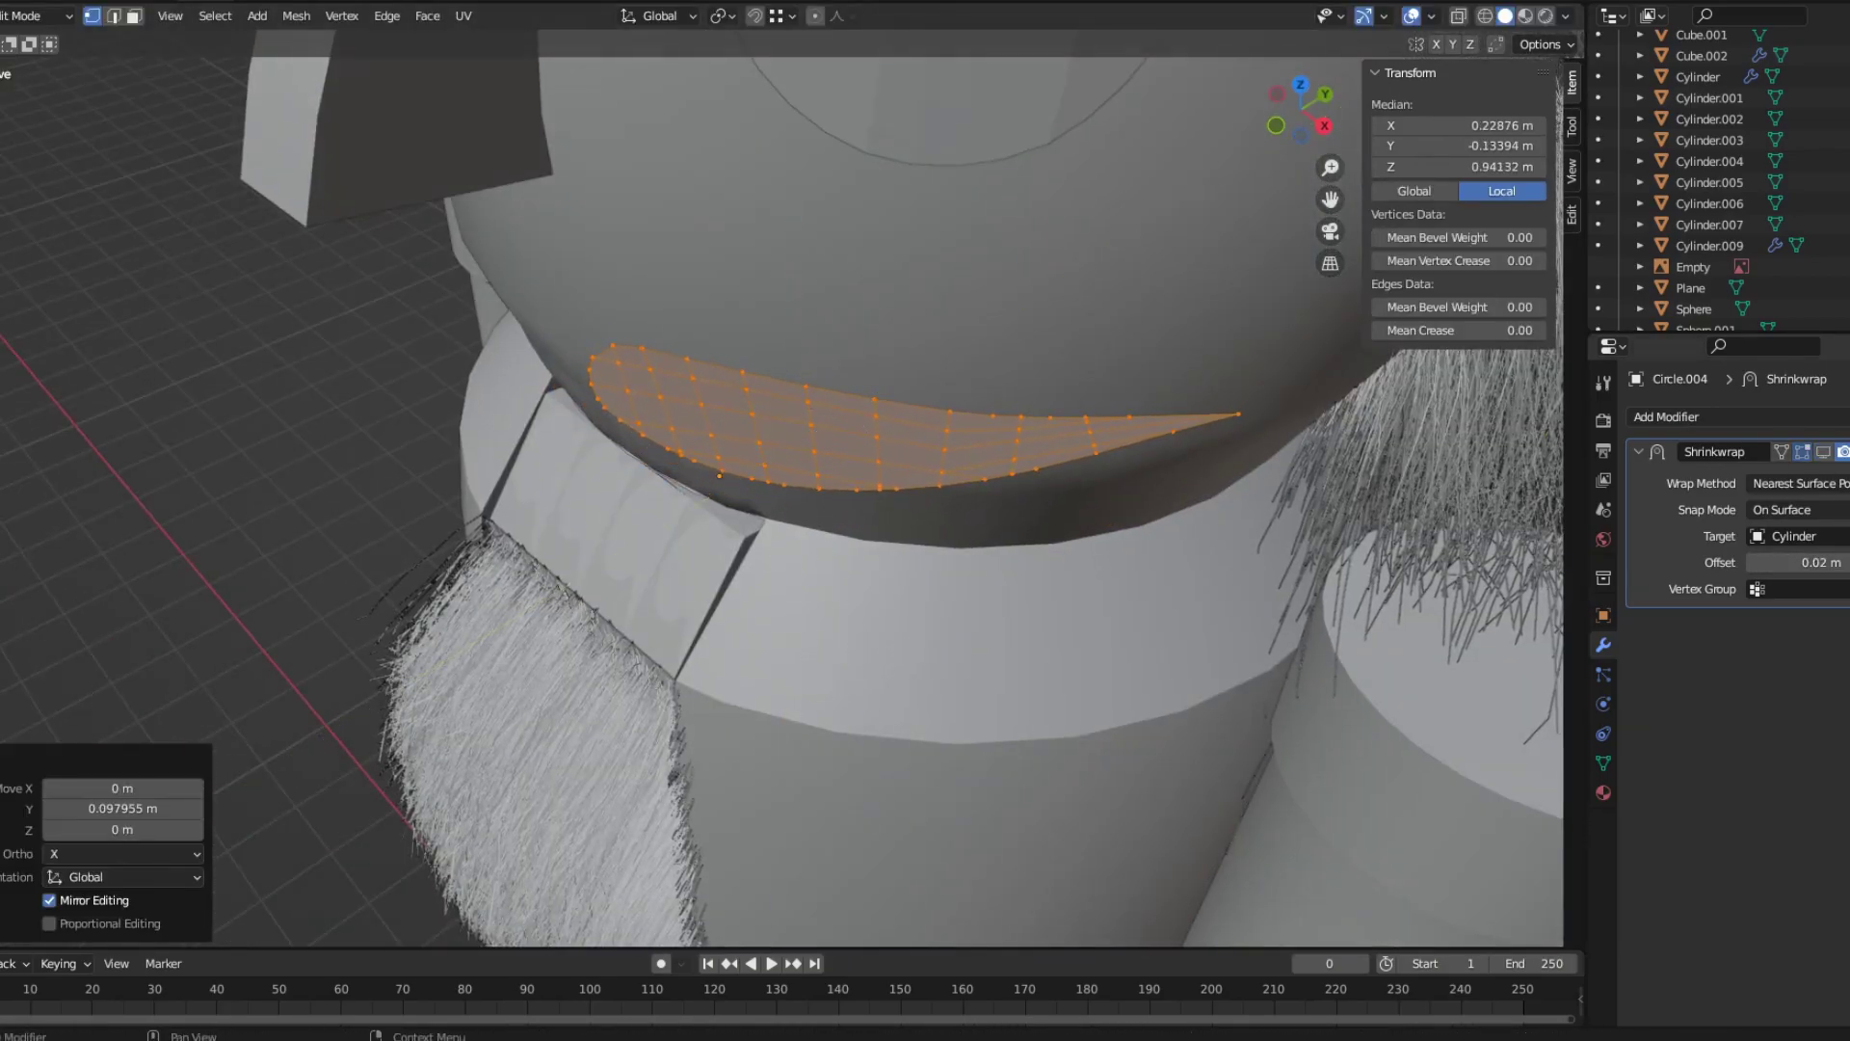
pyautogui.press('g')
pyautogui.press('z')
pyautogui.press('z')
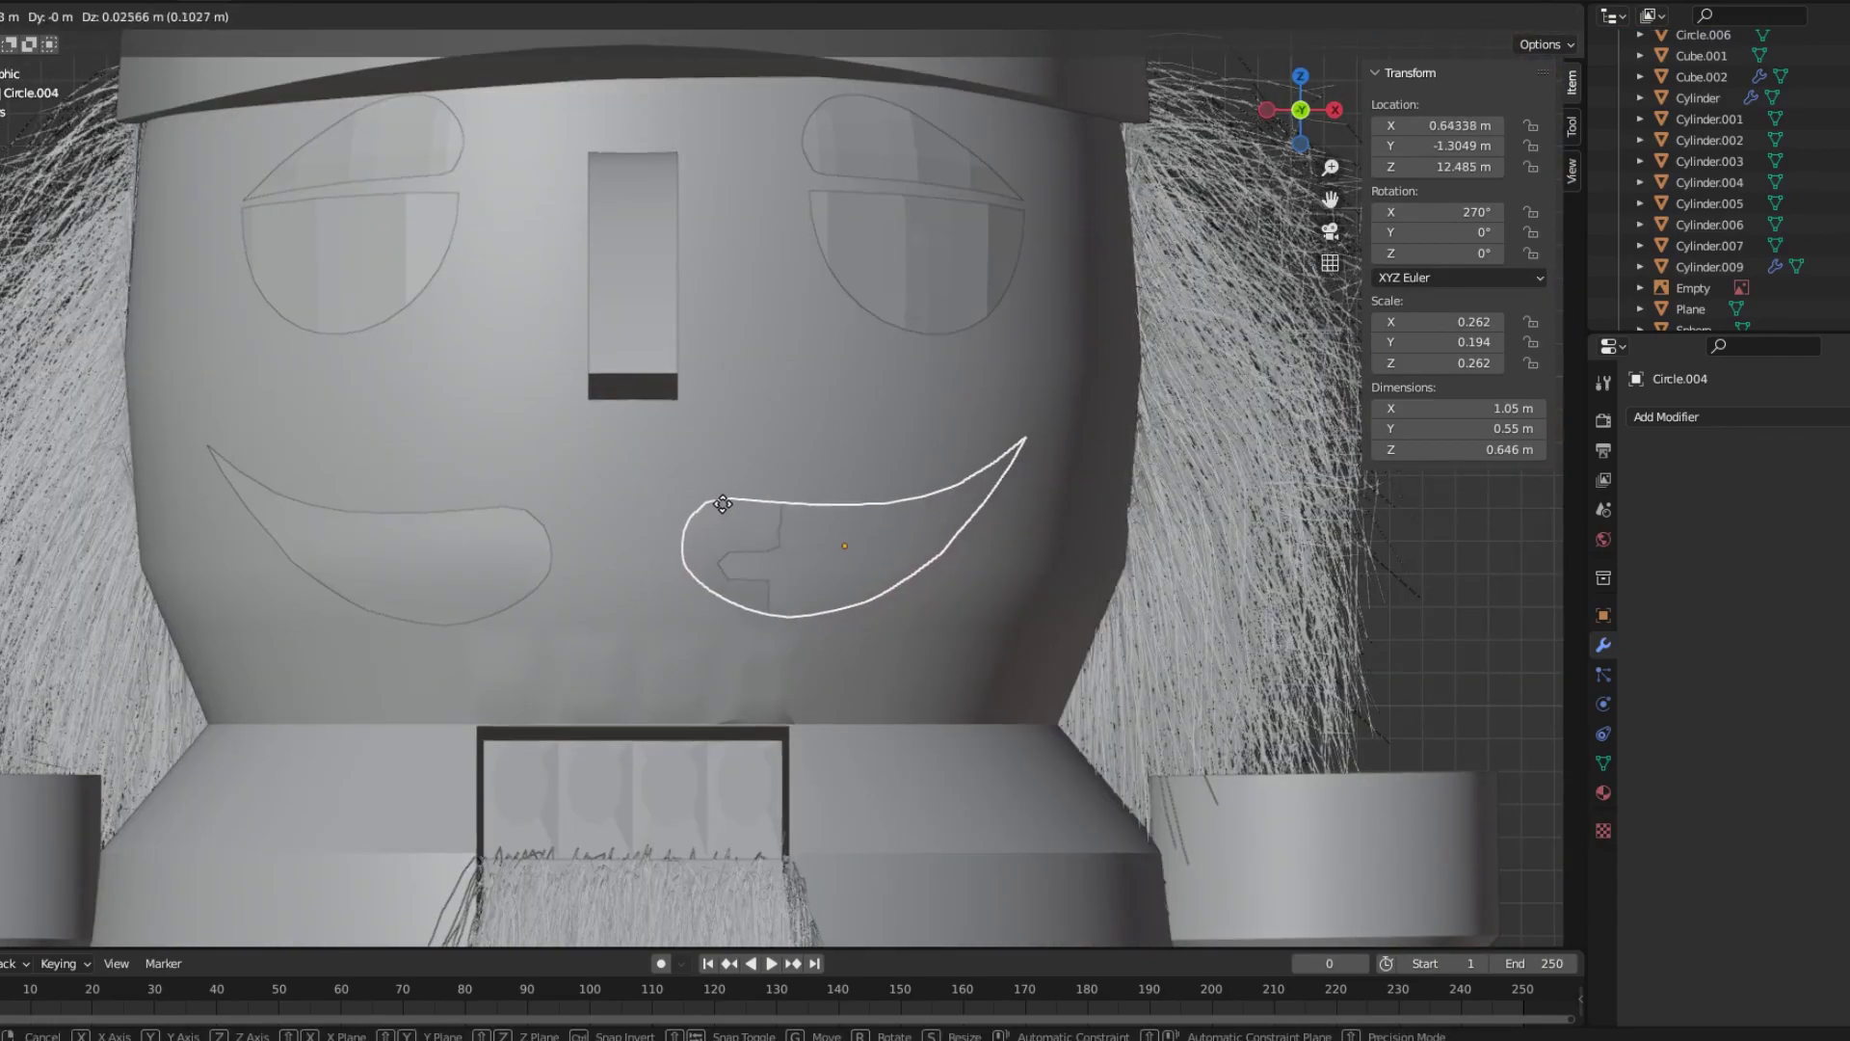
# Move Circle.004 vertically under the nose and compare placements using undo and redo.
pyautogui.click(723, 503)
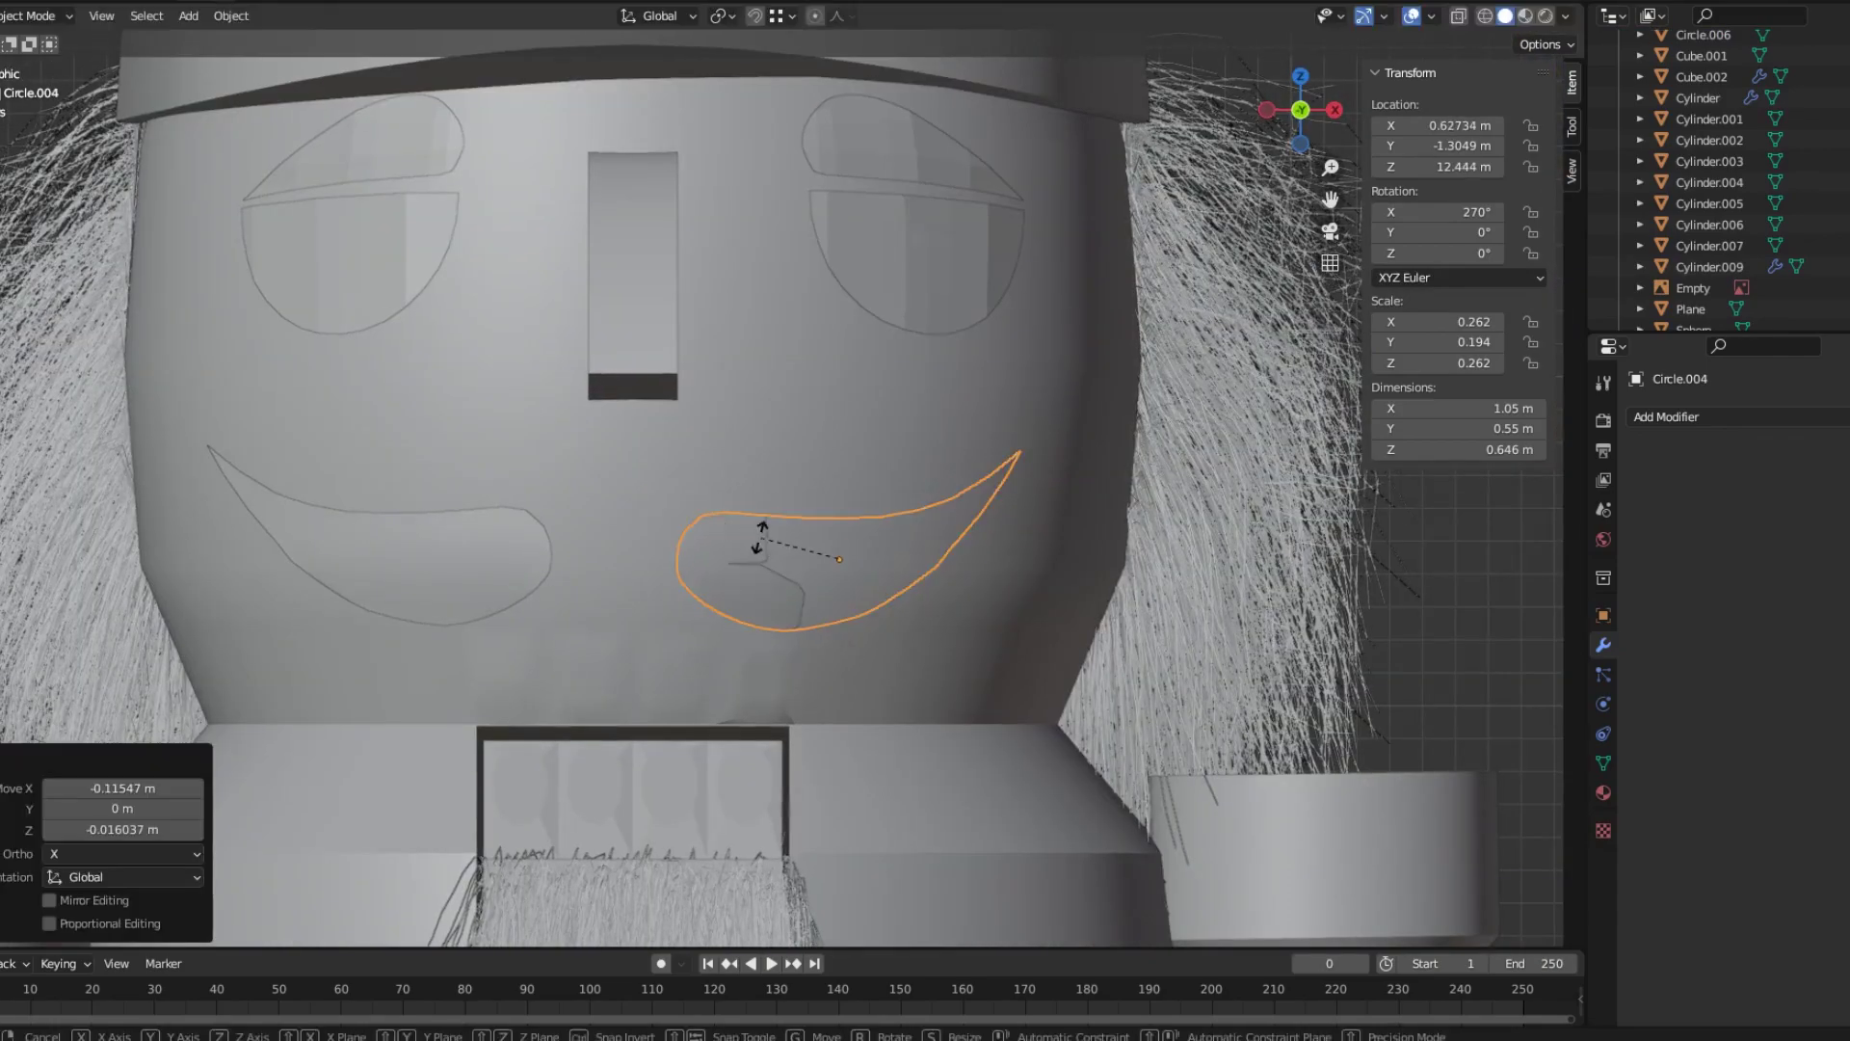
pyautogui.press('g')
pyautogui.press('z')
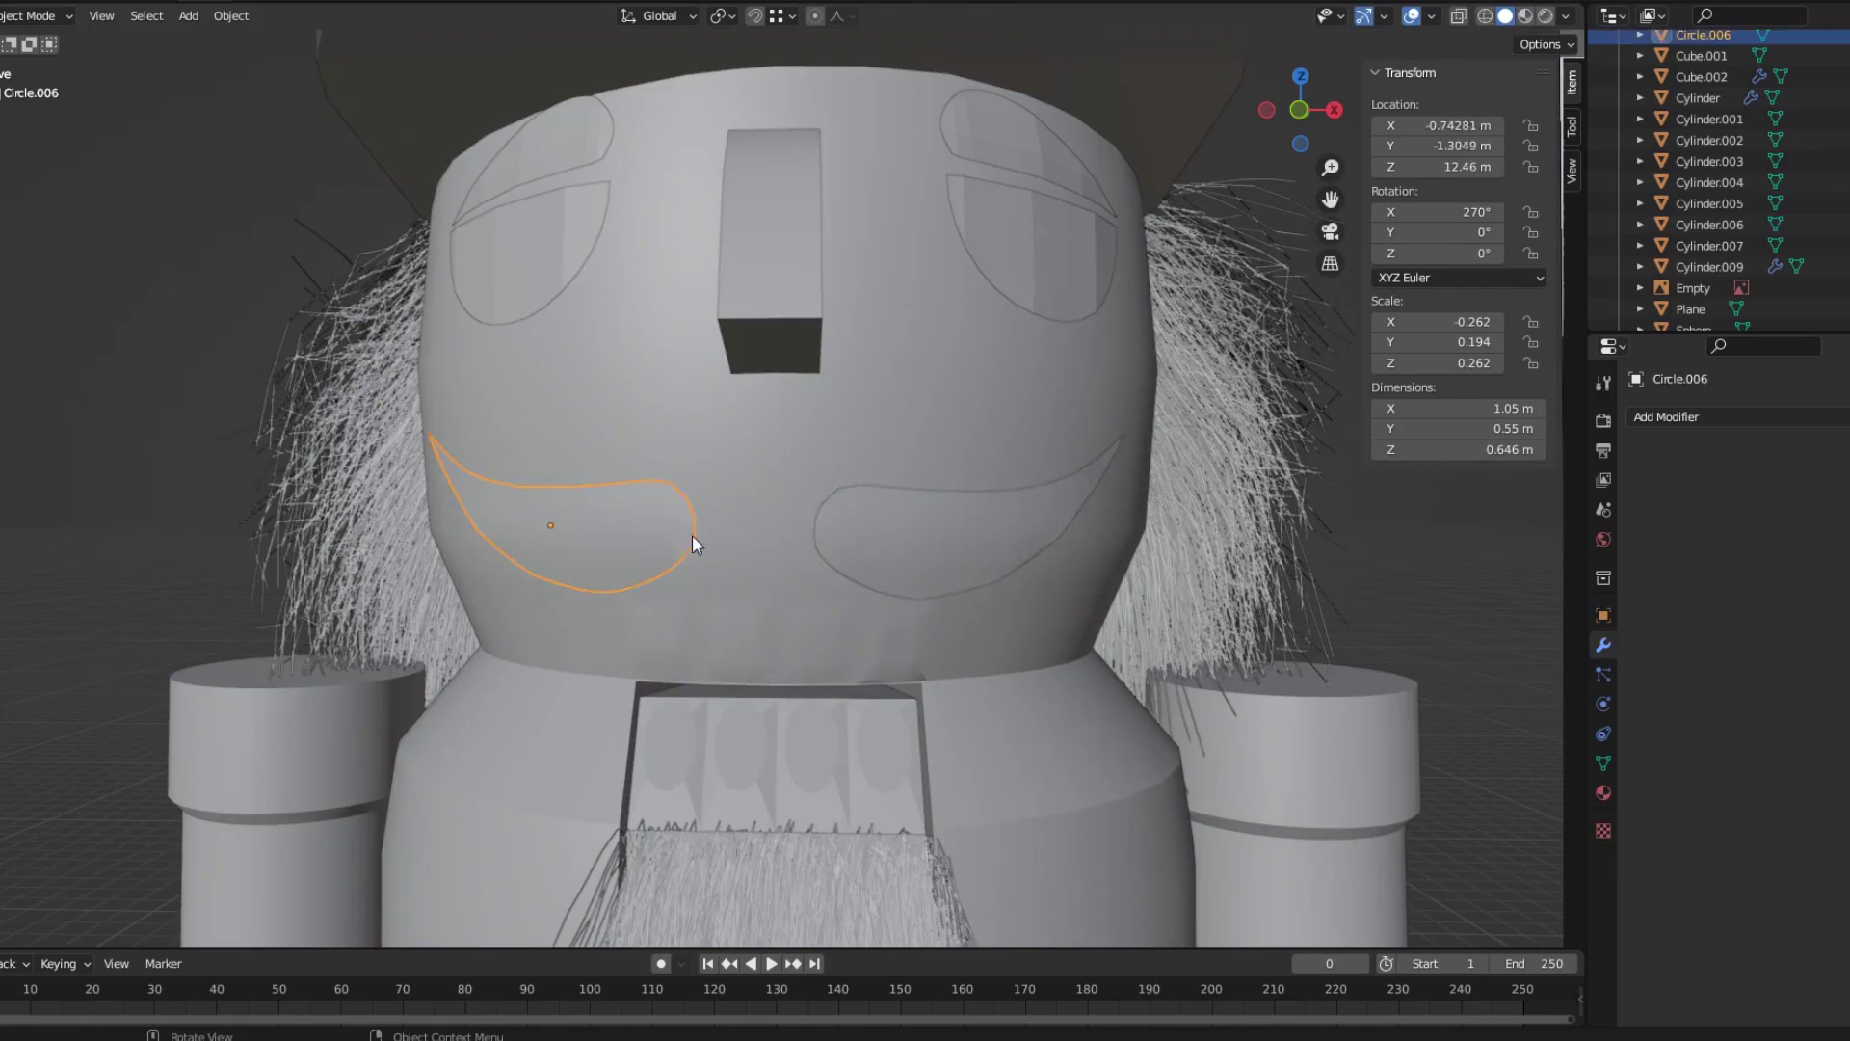
pyautogui.hotkey('ctrl', 'z')
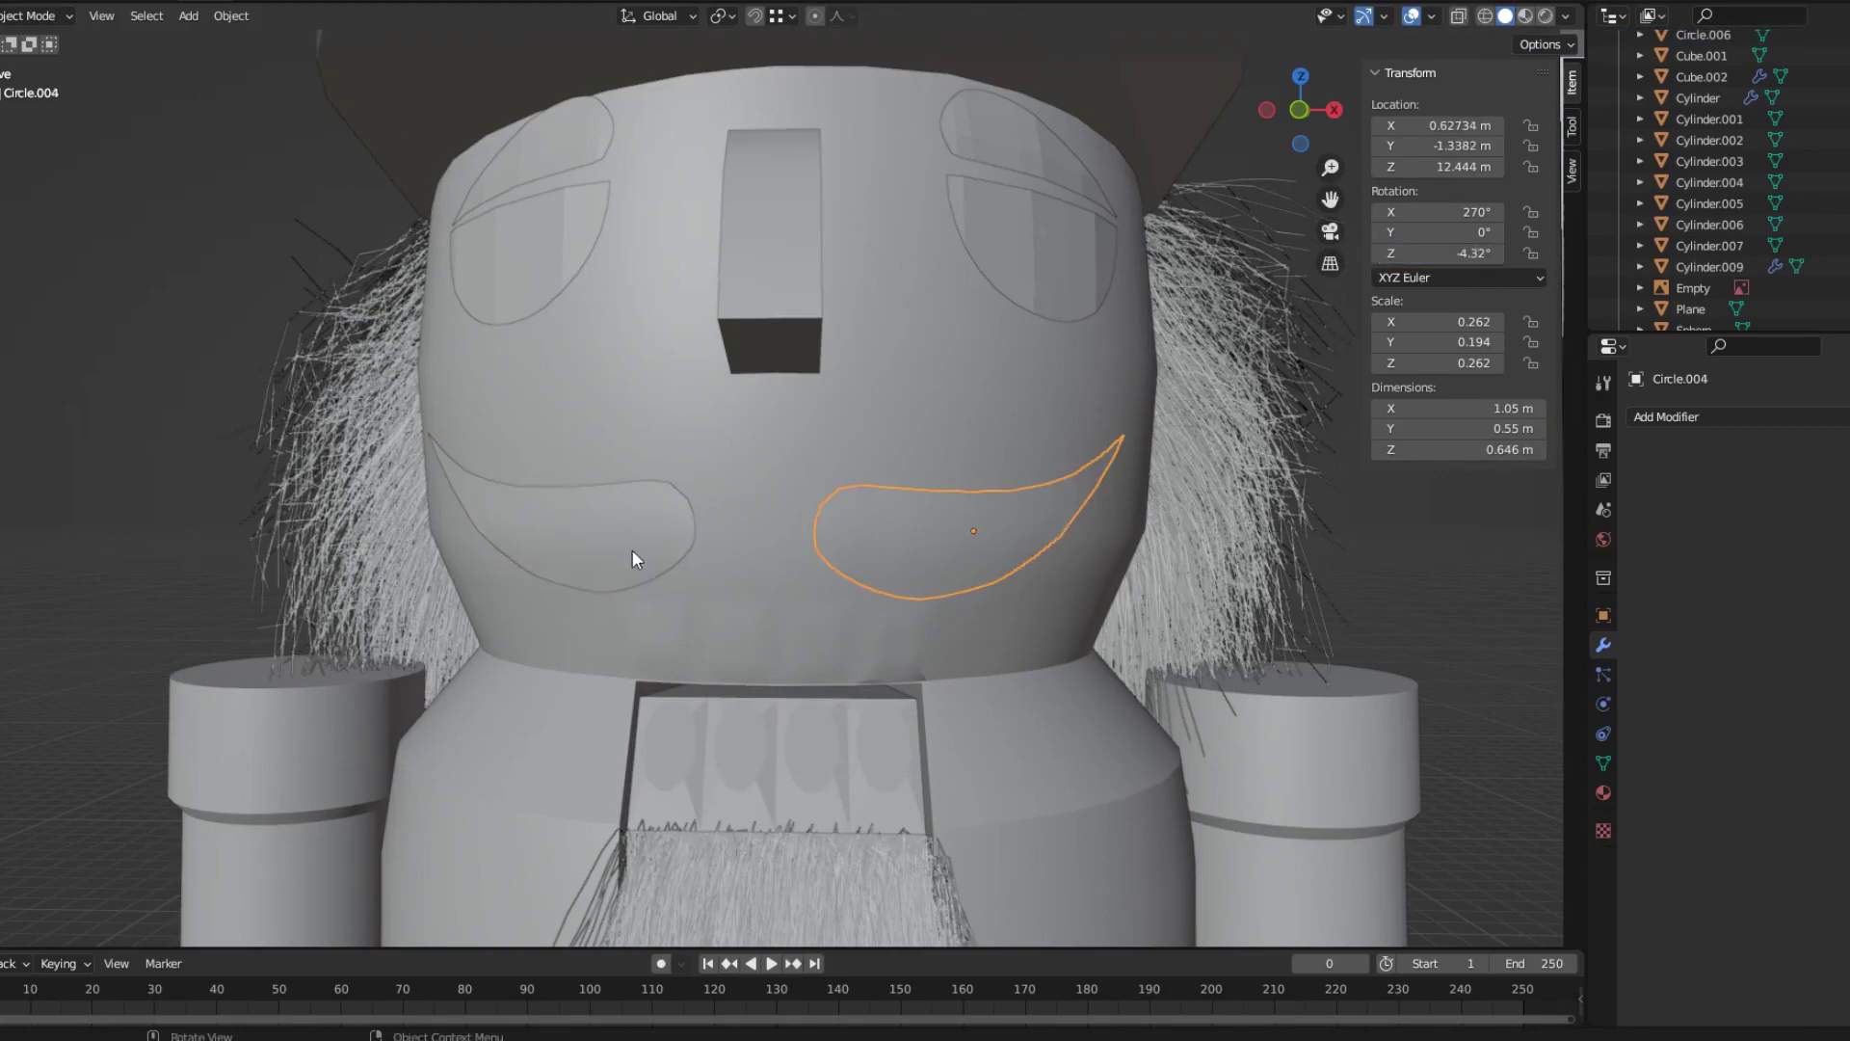
pyautogui.hotkey('ctrl', 'shift', 'z')
pyautogui.hotkey('ctrl', 'z')
pyautogui.hotkey('ctrl', 'shift', 'z')
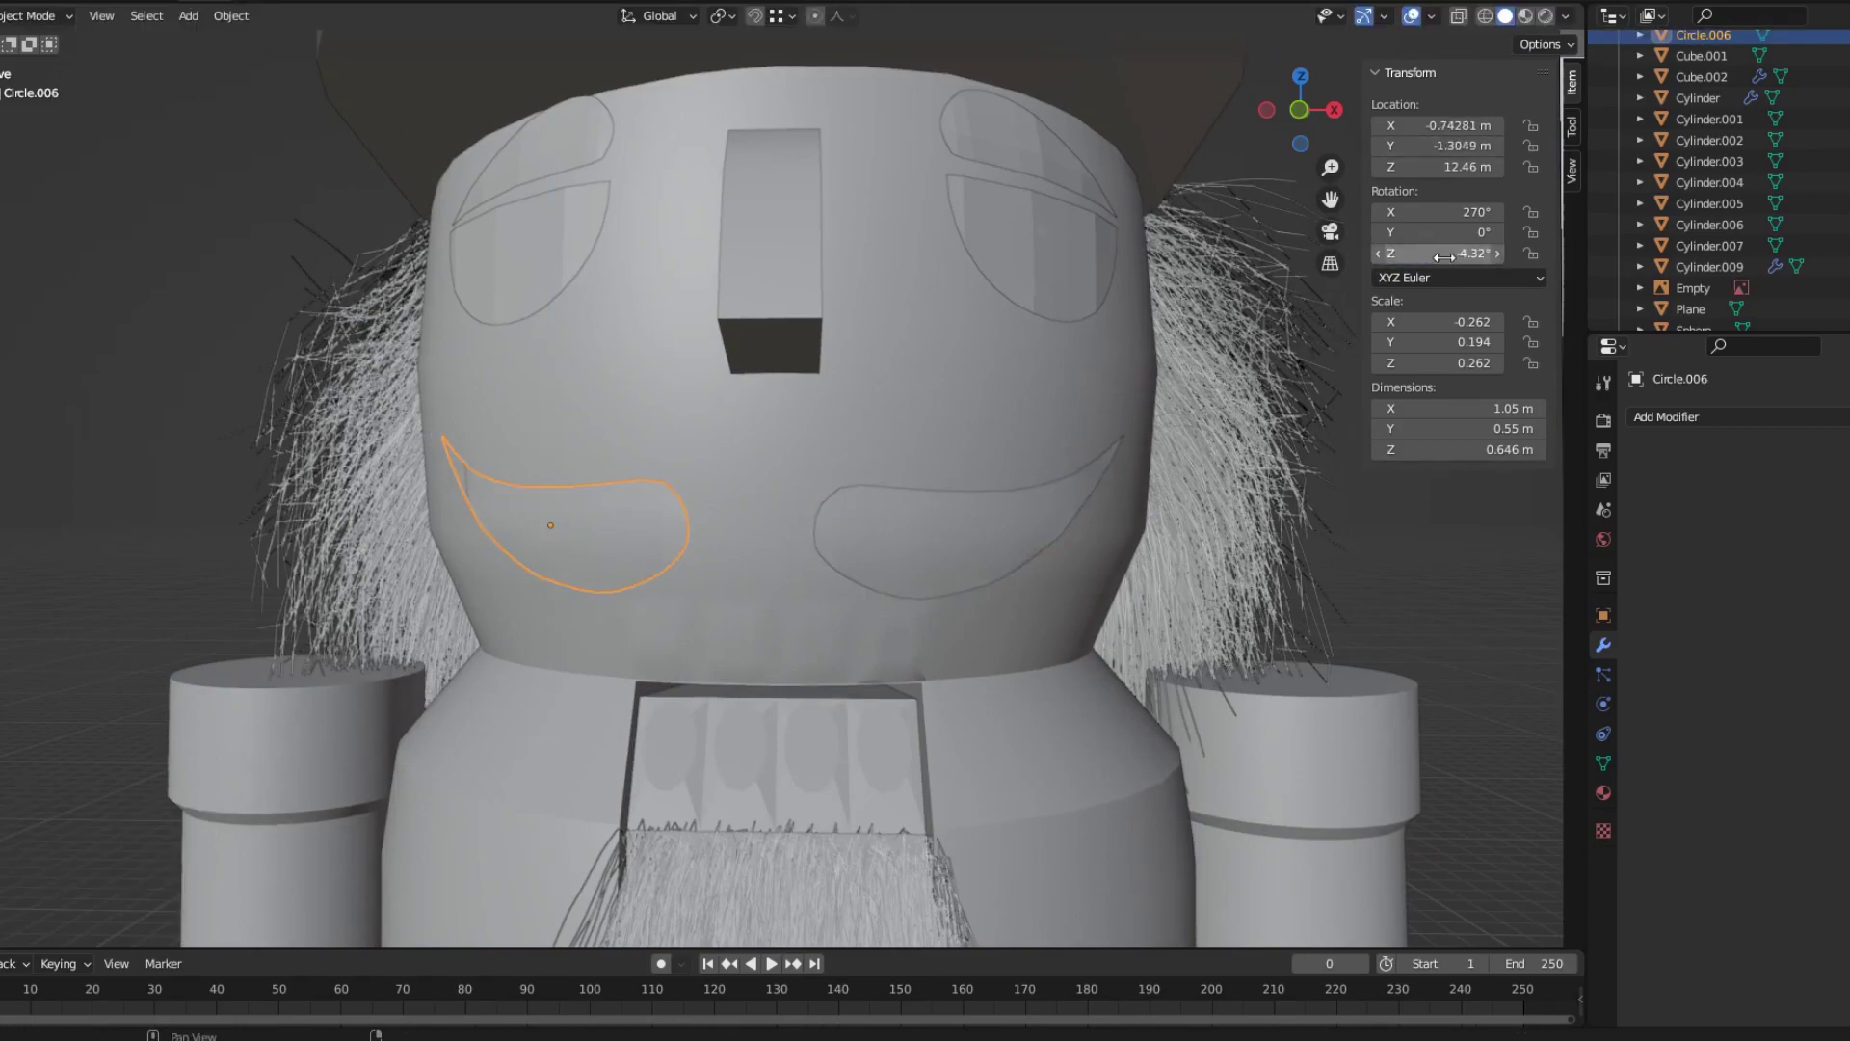
pyautogui.hotkey('ctrl', 'z')
pyautogui.hotkey('ctrl', 'z')
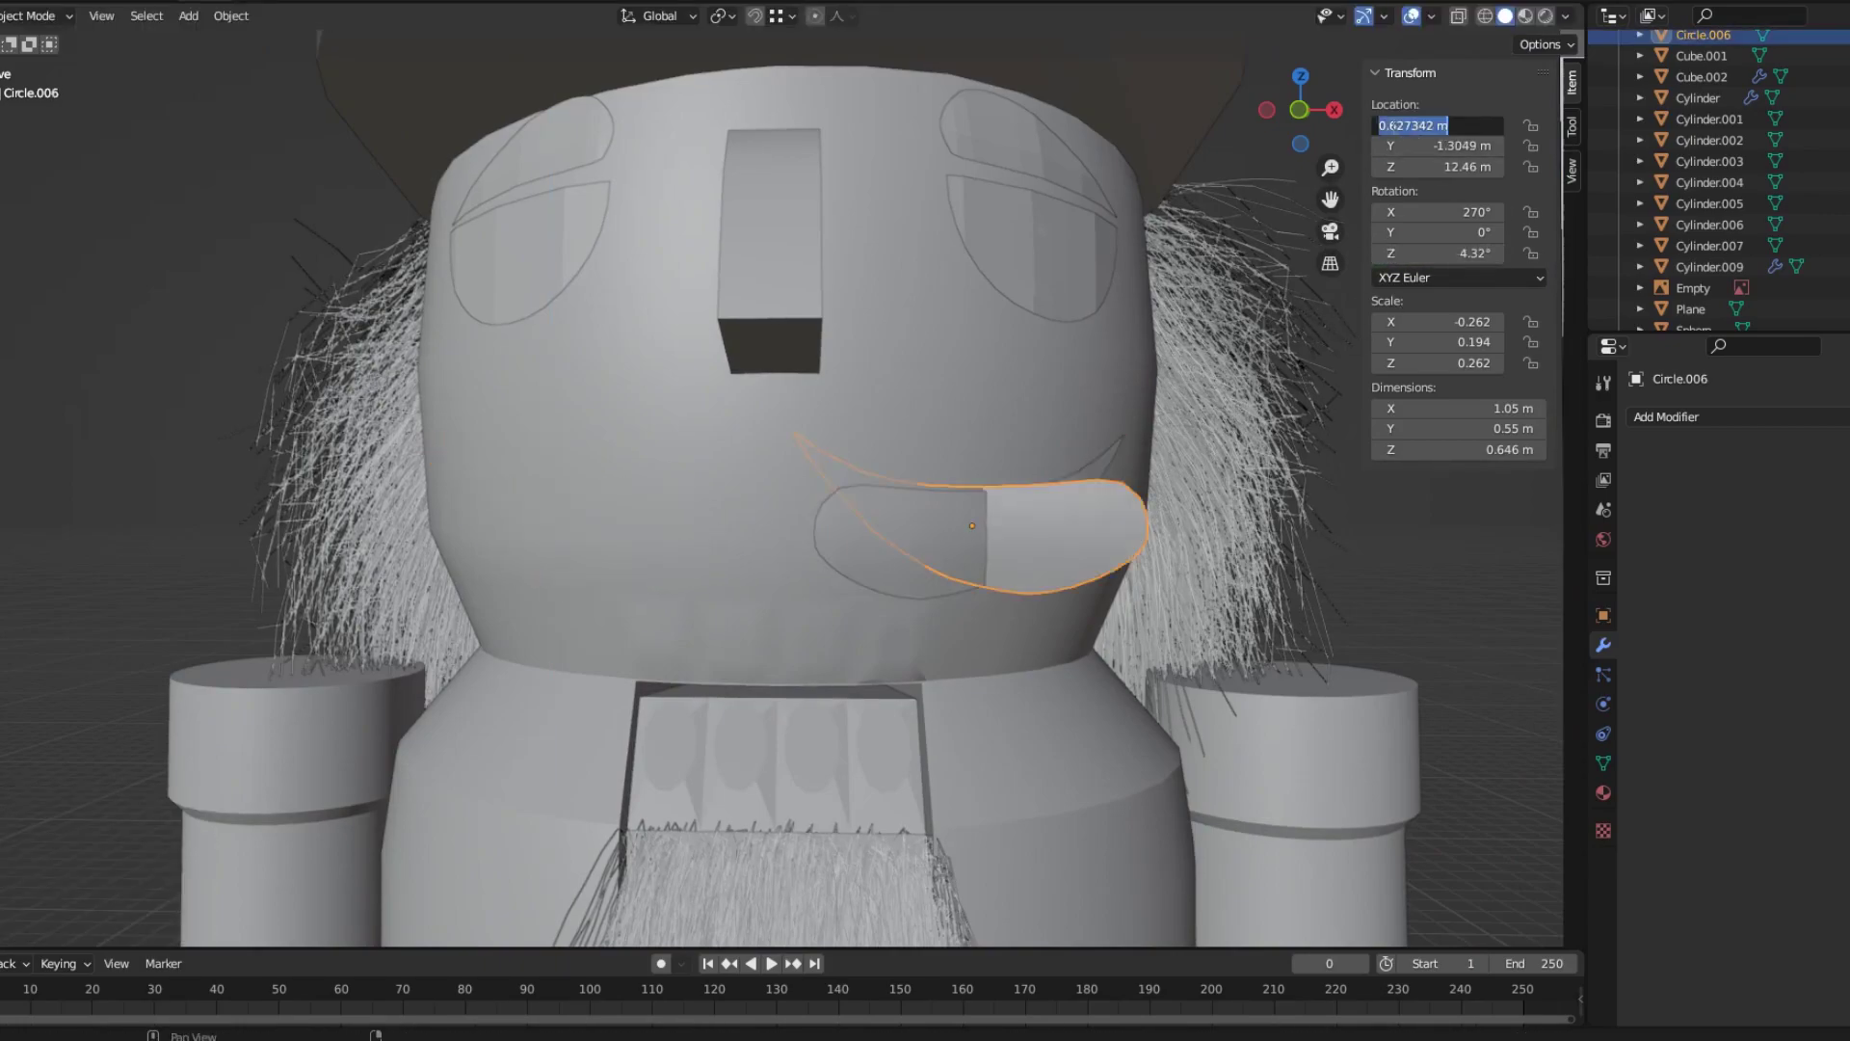
pyautogui.hotkey('ctrl', 'shift', 'z')
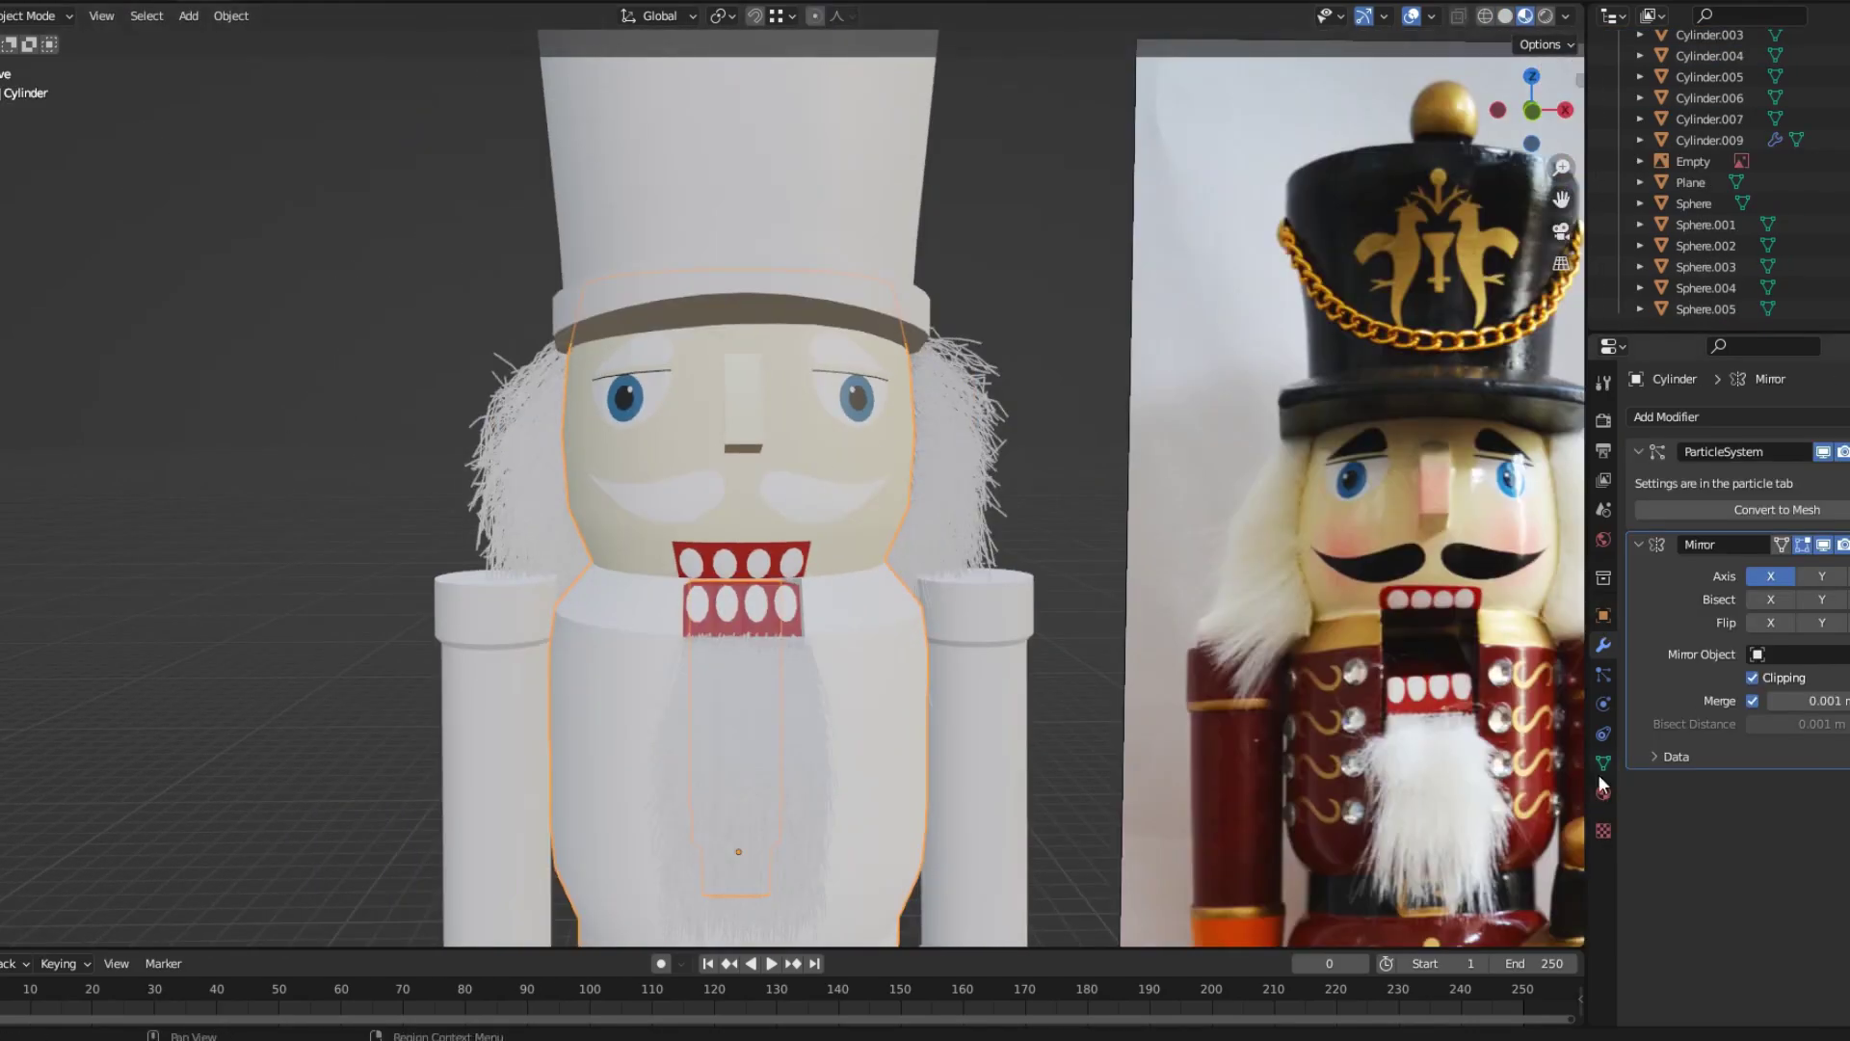
# Set Material.007's Clearcoat to 1.000 and Clearcoat Roughness to about 0.316.
pyautogui.click(1602, 790)
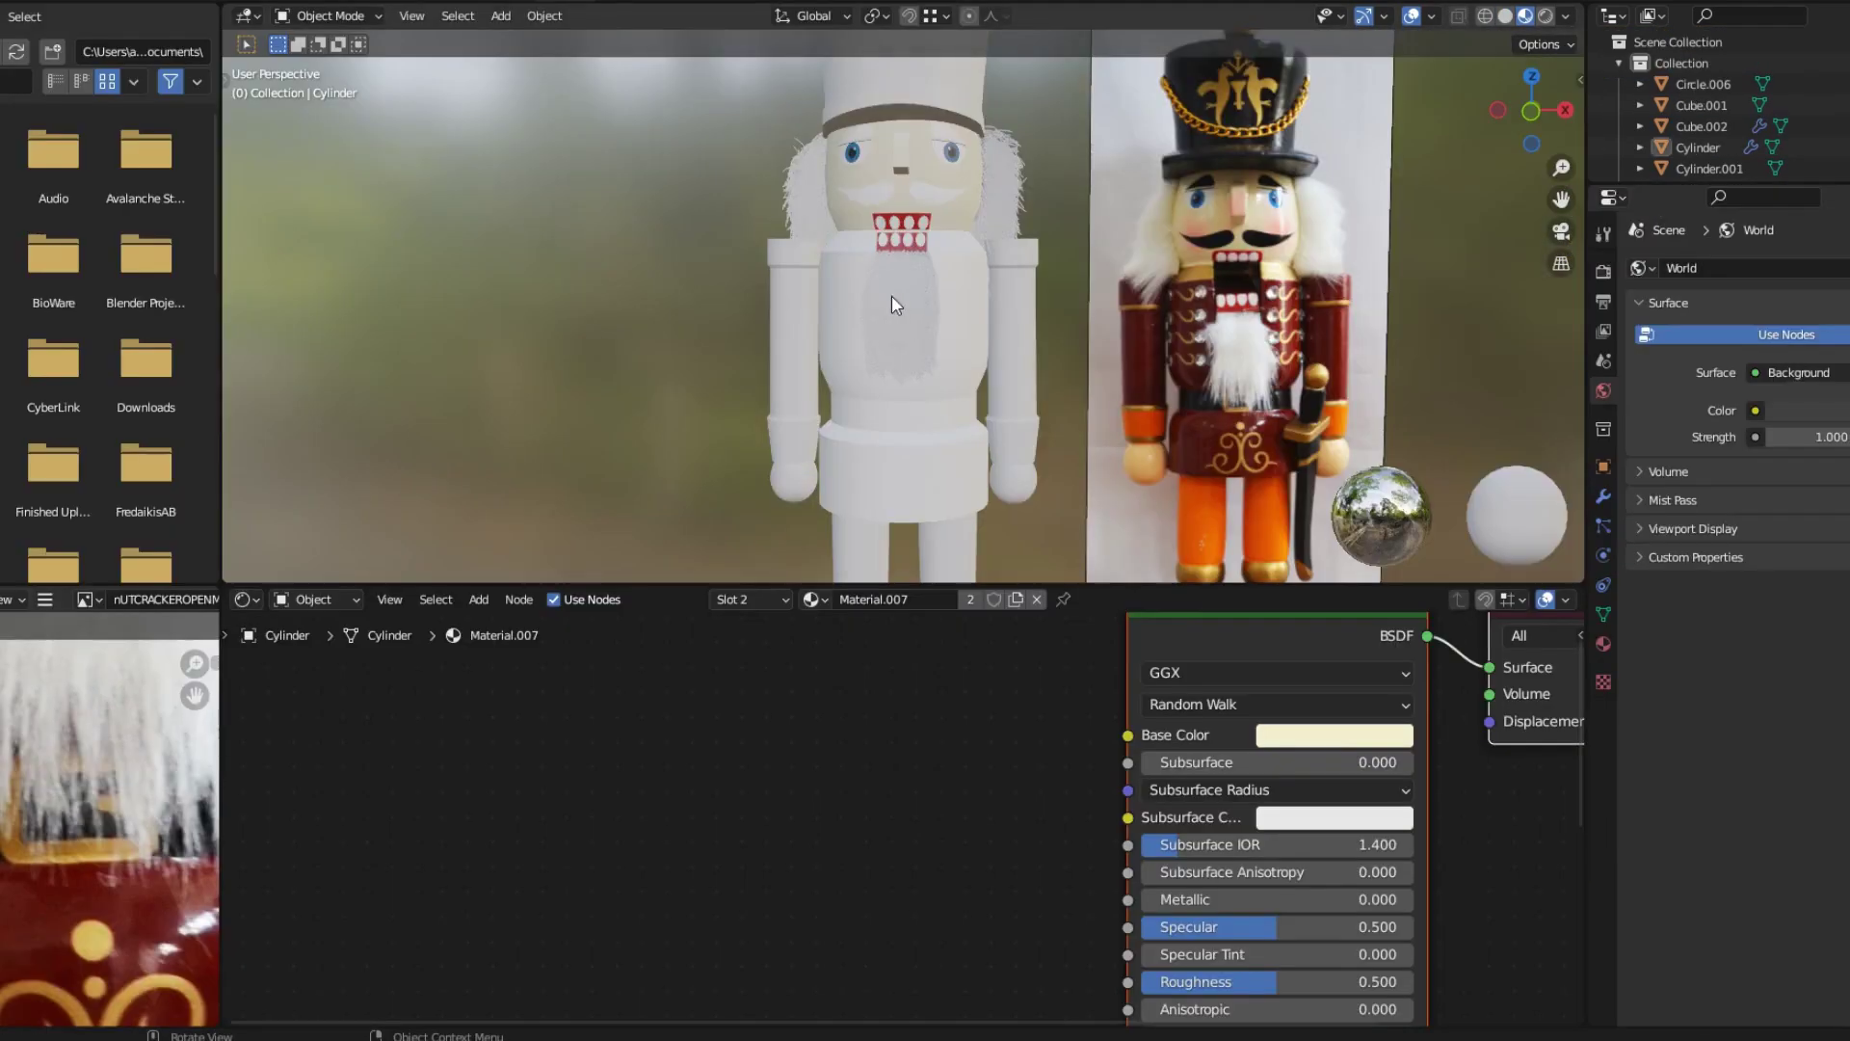
pyautogui.scroll(3, 892, 305)
pyautogui.scroll(2, 1024, 723)
pyautogui.moveTo(1137, 755); pyautogui.dragTo(1263, 756)
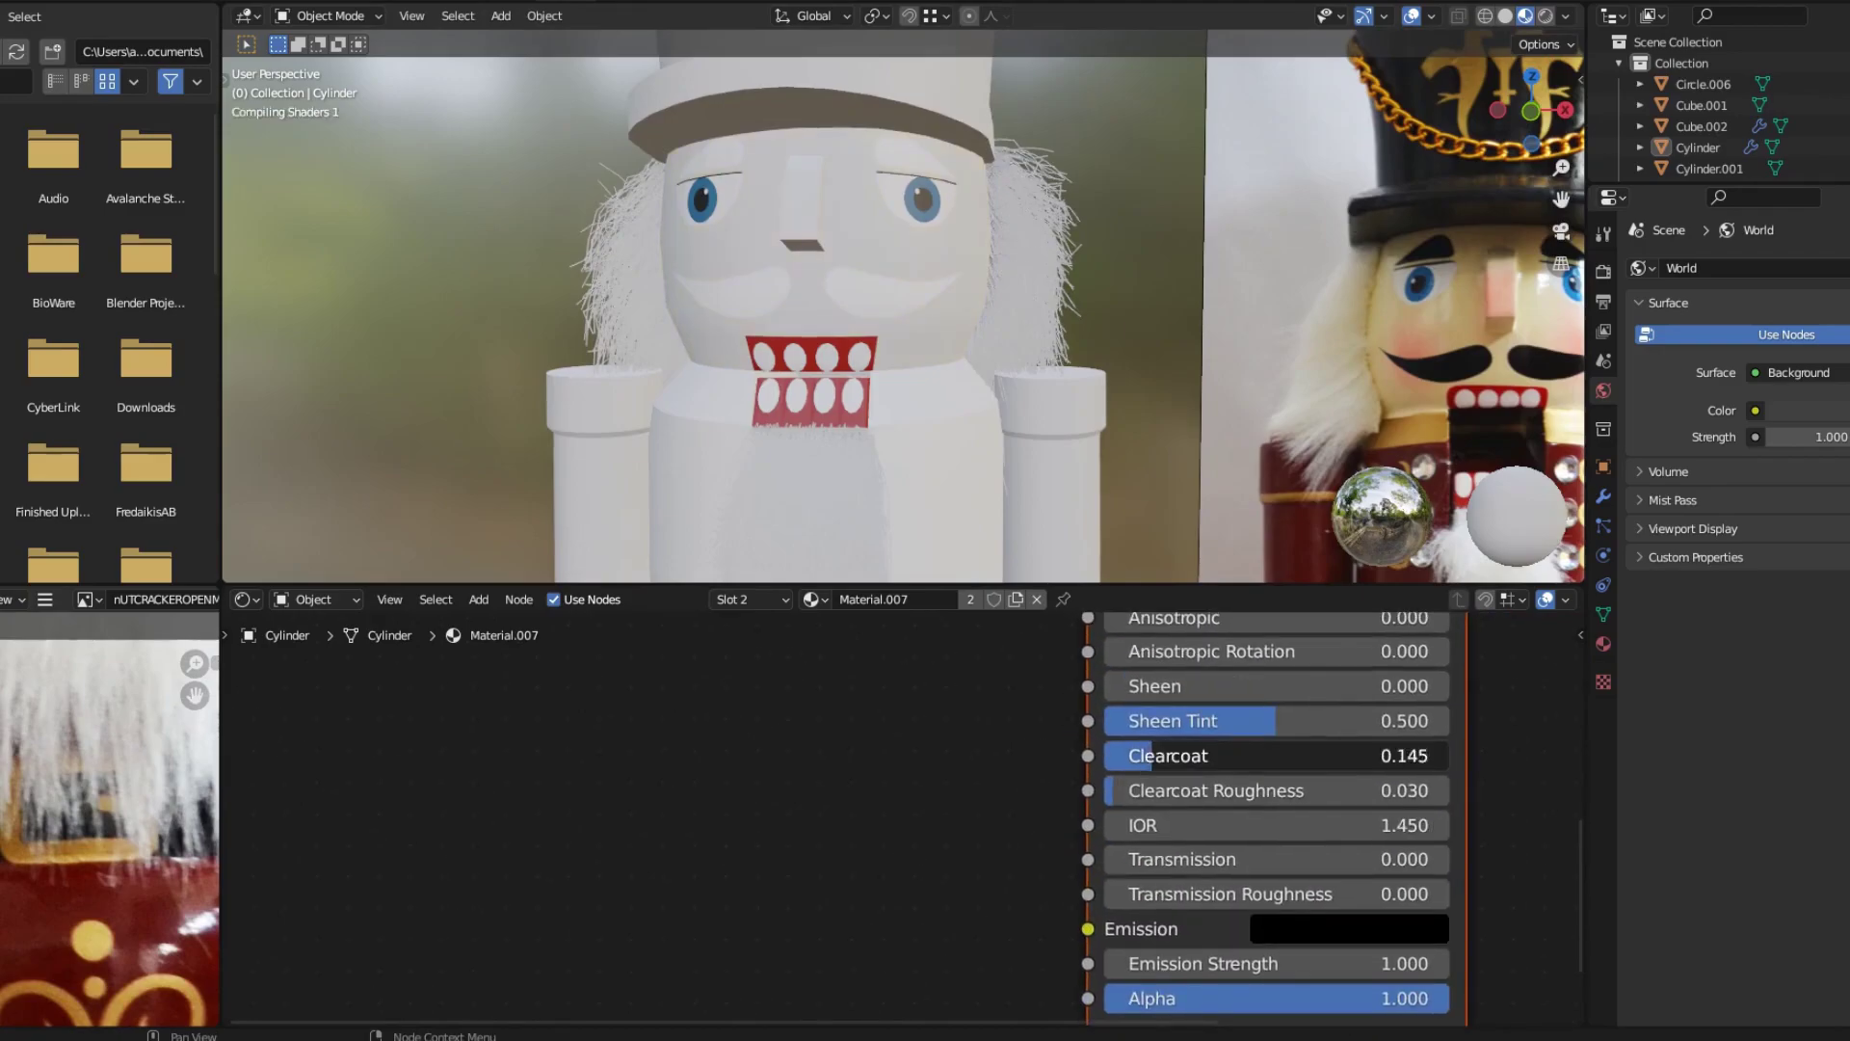
pyautogui.moveTo(1118, 686); pyautogui.dragTo(1446, 686)
pyautogui.moveTo(1262, 756)
pyautogui.mouseDown()
pyautogui.moveTo(1339, 756)
pyautogui.moveTo(1105, 755)
pyautogui.mouseUp()
pyautogui.moveTo(1182, 357); pyautogui.dragTo(1095, 372, button='middle')
pyautogui.moveTo(1258, 756); pyautogui.dragTo(1445, 756)
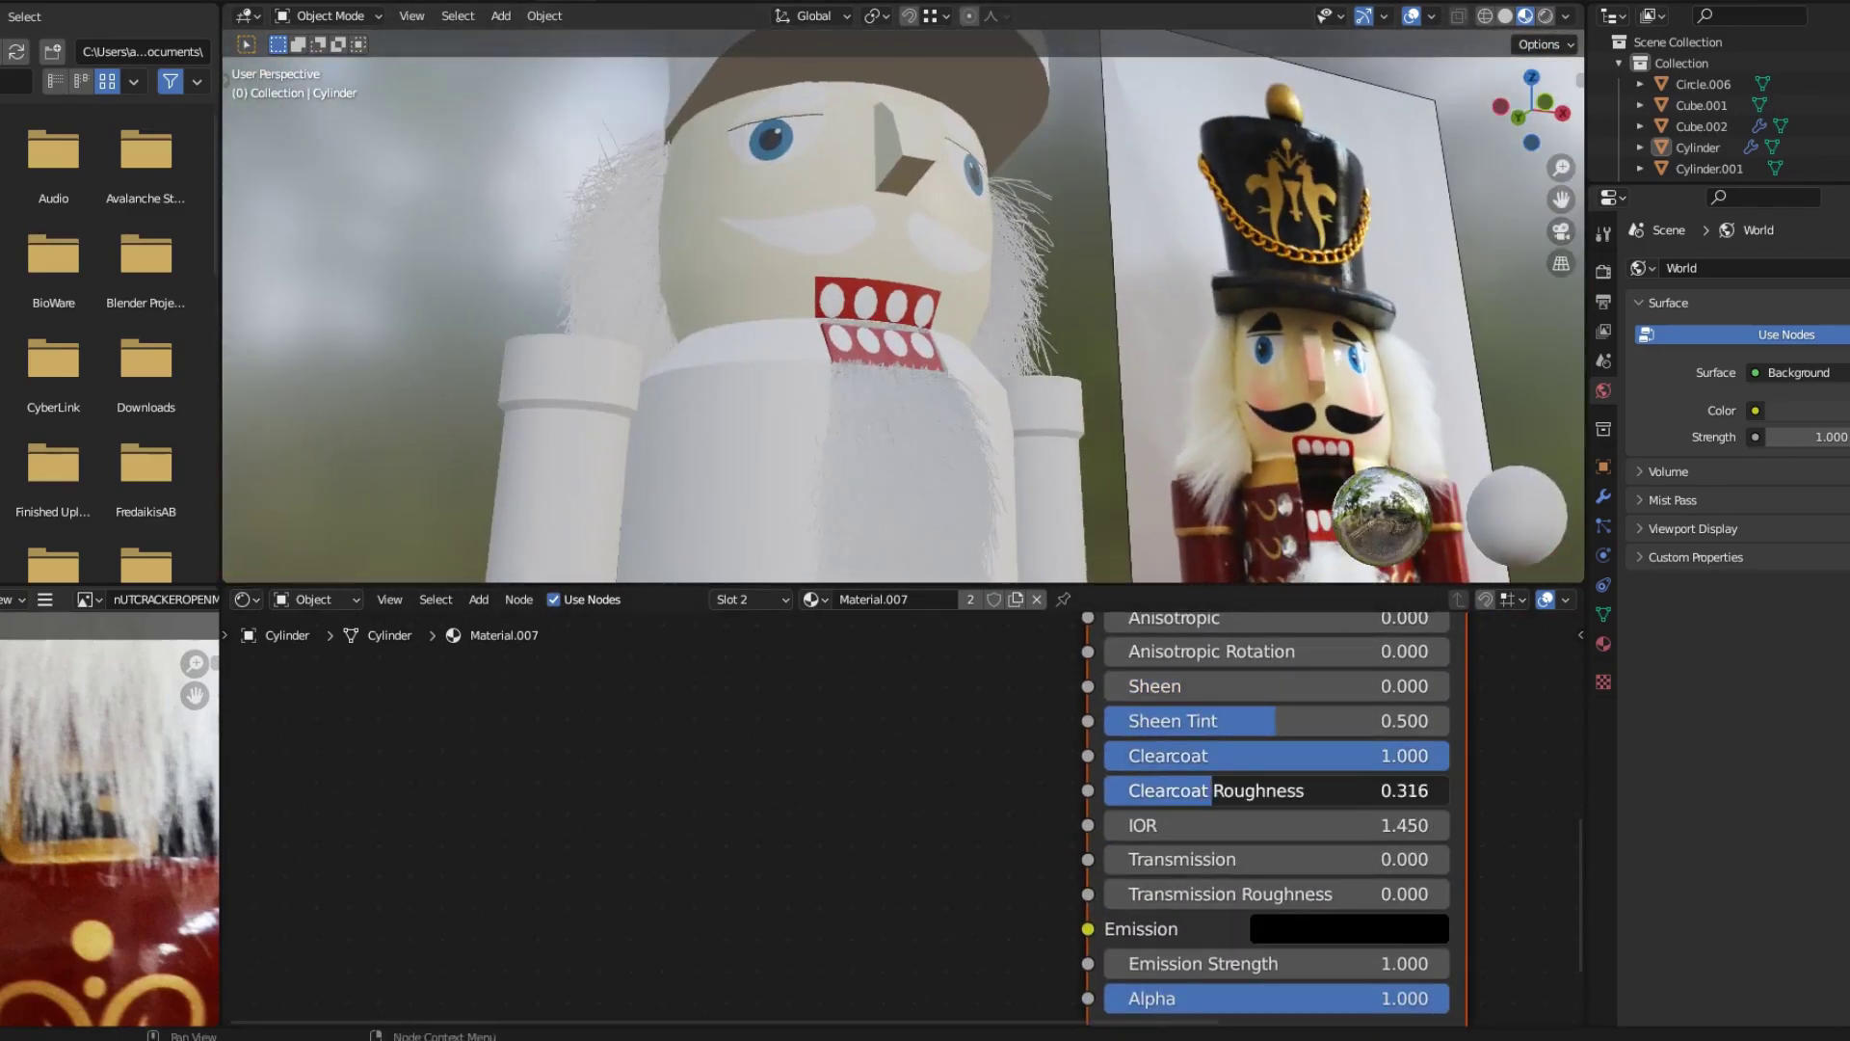
pyautogui.moveTo(1109, 434); pyautogui.dragTo(973, 327, button='middle')
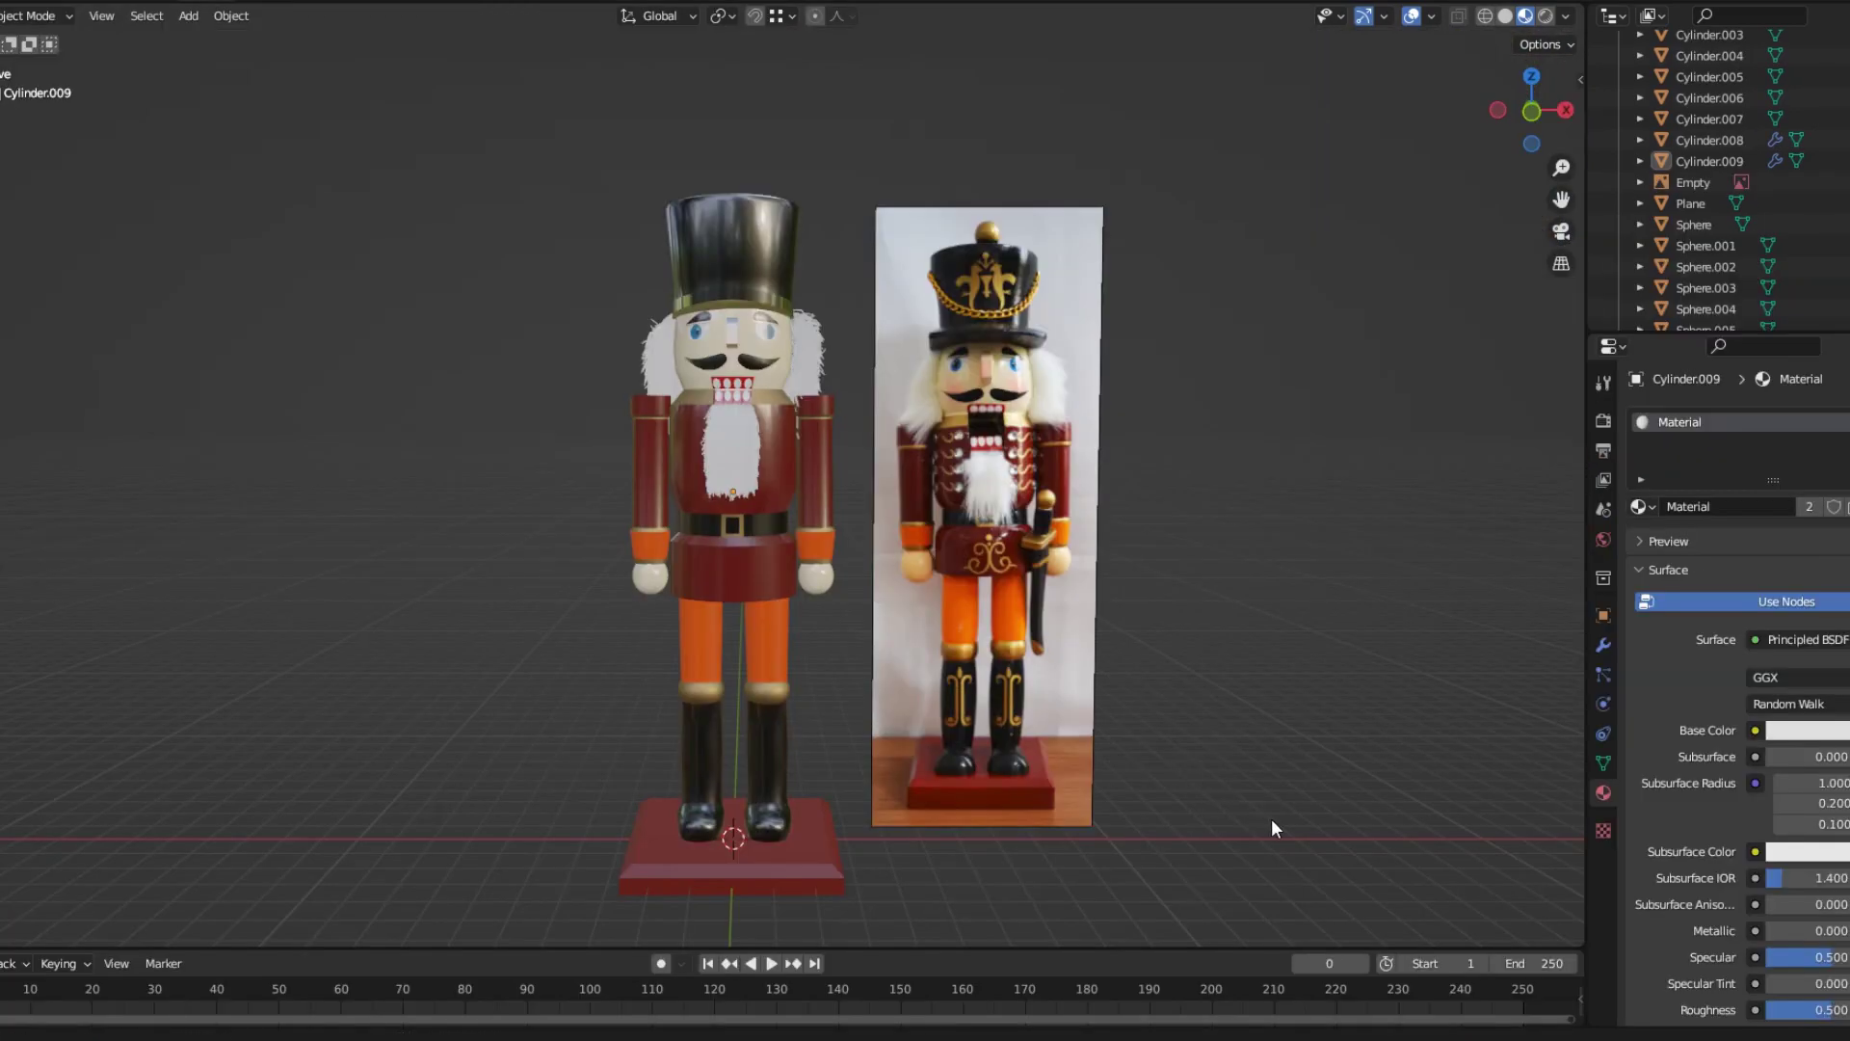
# Select the reference photo, hide it with H, and orbit around the nutcracker.
pyautogui.moveTo(1272, 820)
pyautogui.mouseDown(button='middle')
pyautogui.moveTo(1197, 776)
pyautogui.moveTo(939, 745)
pyautogui.moveTo(362, 754)
pyautogui.moveTo(303, 773)
pyautogui.mouseUp(button='middle')
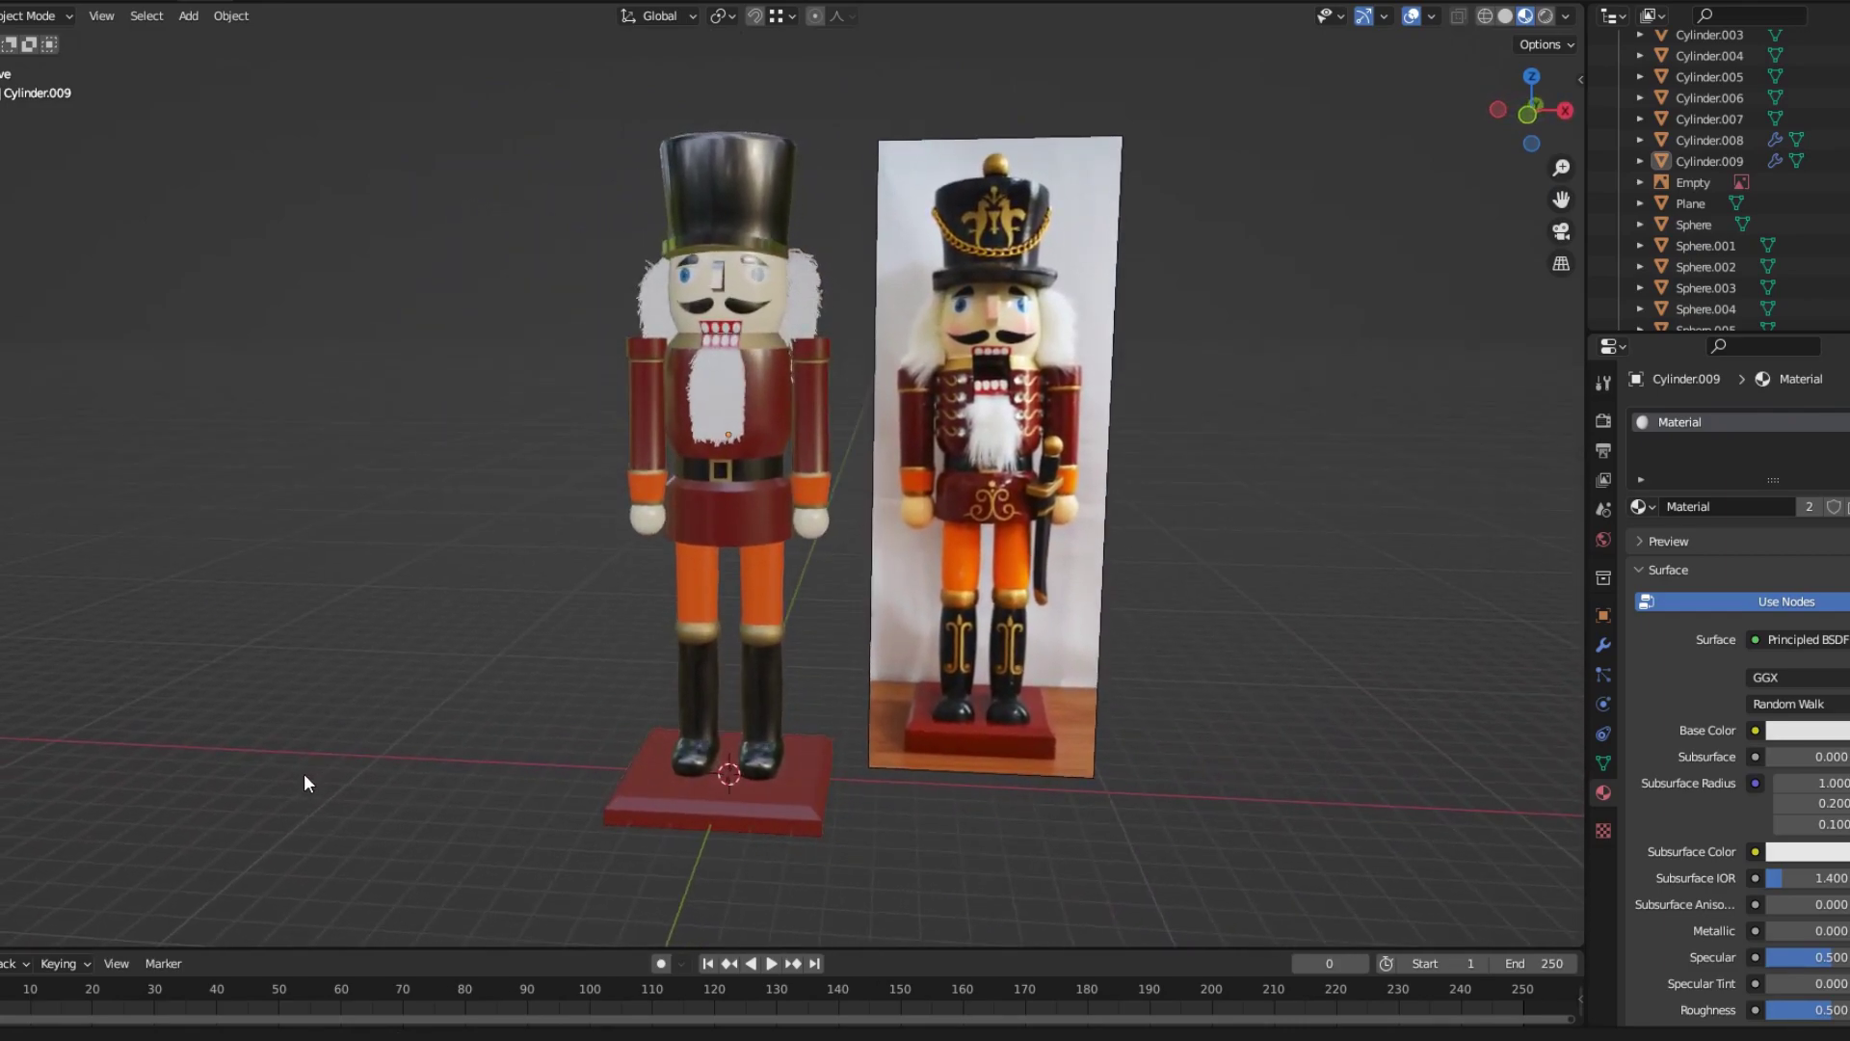
pyautogui.click(1015, 599)
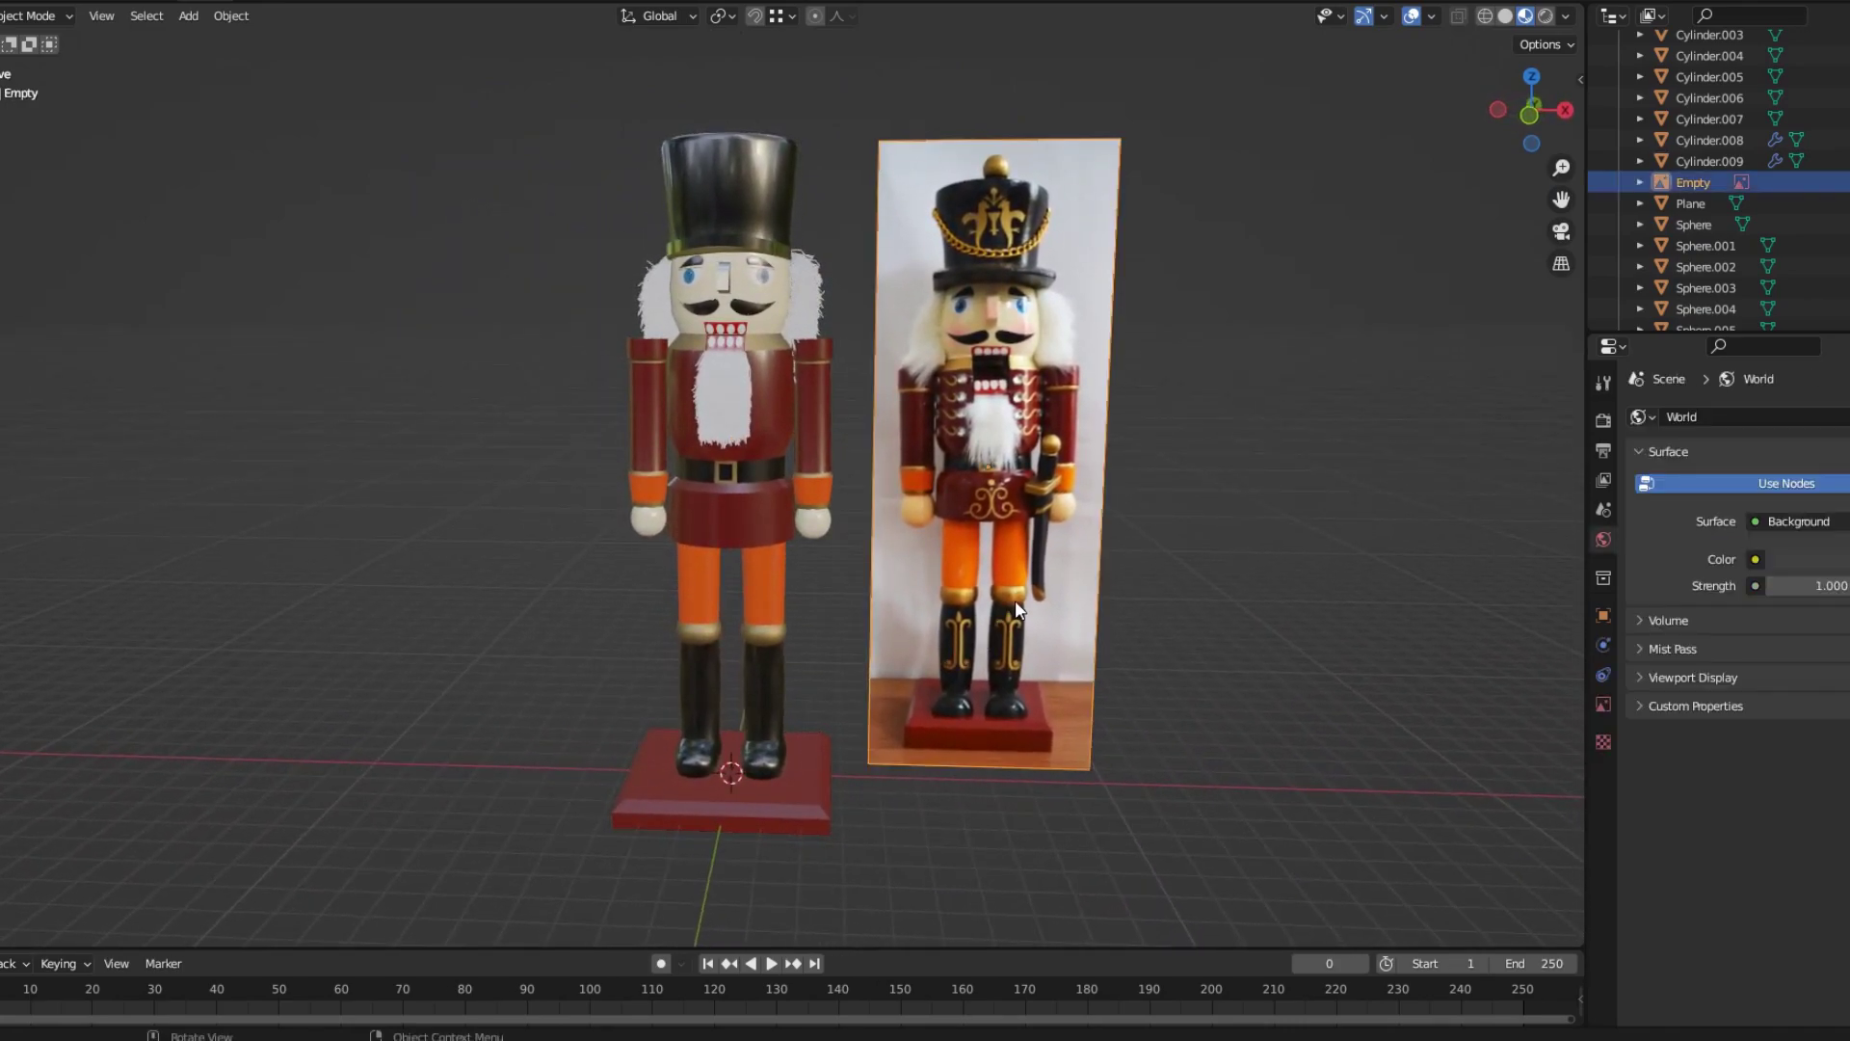
pyautogui.press('h')
pyautogui.moveTo(1073, 814)
pyautogui.mouseDown(button='middle')
pyautogui.moveTo(1578, 841)
pyautogui.moveTo(81, 829)
pyautogui.moveTo(368, 777)
pyautogui.moveTo(499, 775)
pyautogui.moveTo(536, 819)
pyautogui.moveTo(327, 894)
pyautogui.moveTo(219, 875)
pyautogui.moveTo(194, 830)
pyautogui.moveTo(314, 798)
pyautogui.moveTo(359, 813)
pyautogui.mouseUp(button='middle')
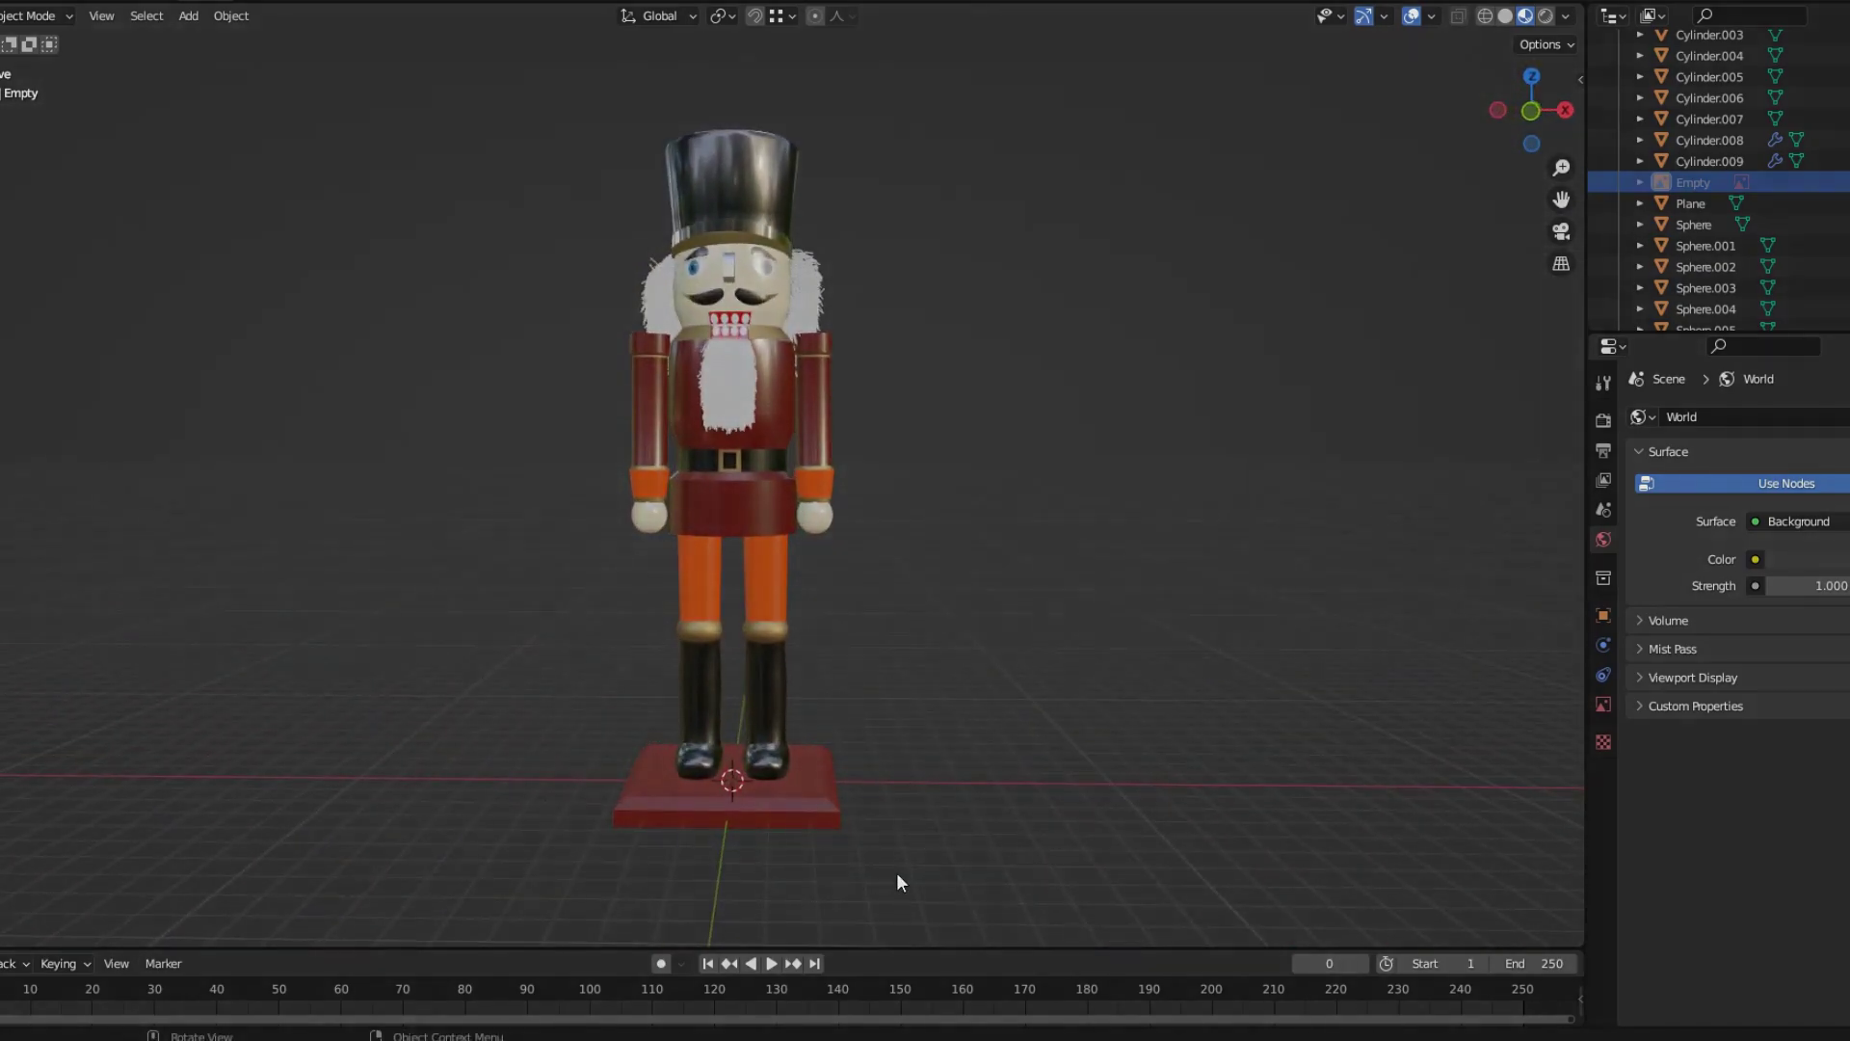